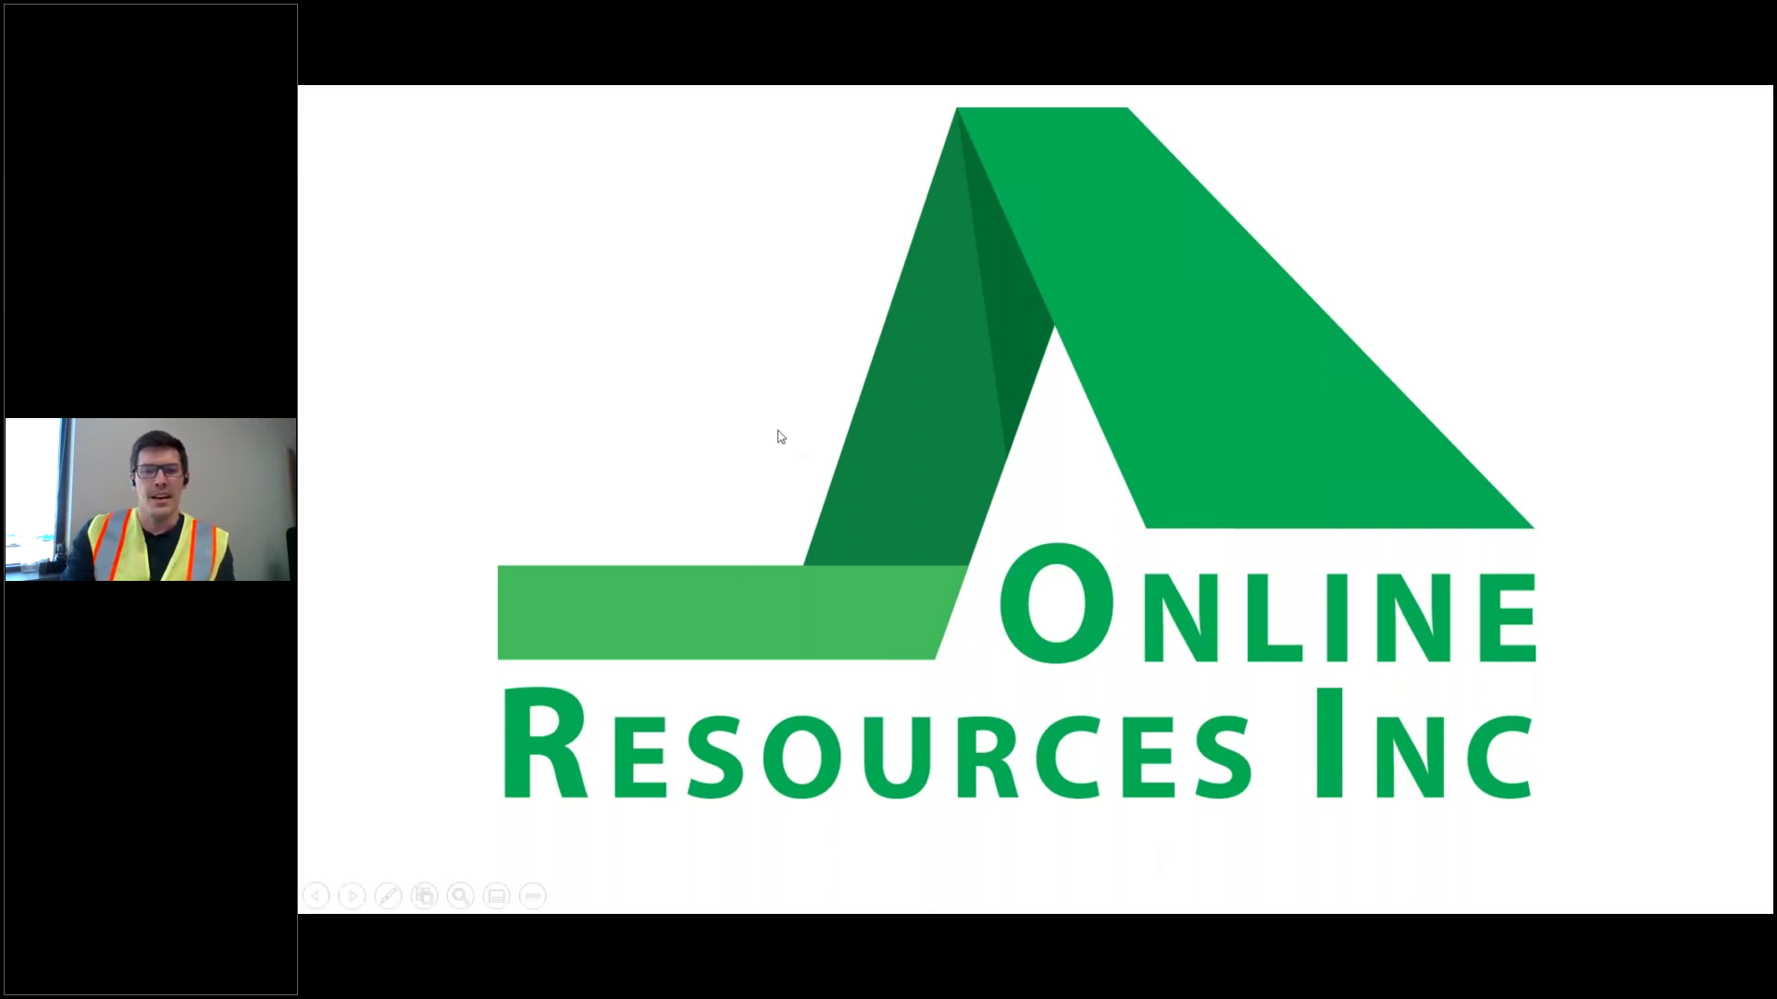
# Advance the slideshow from the title slide to the company History slide.
pyautogui.click(780, 437)
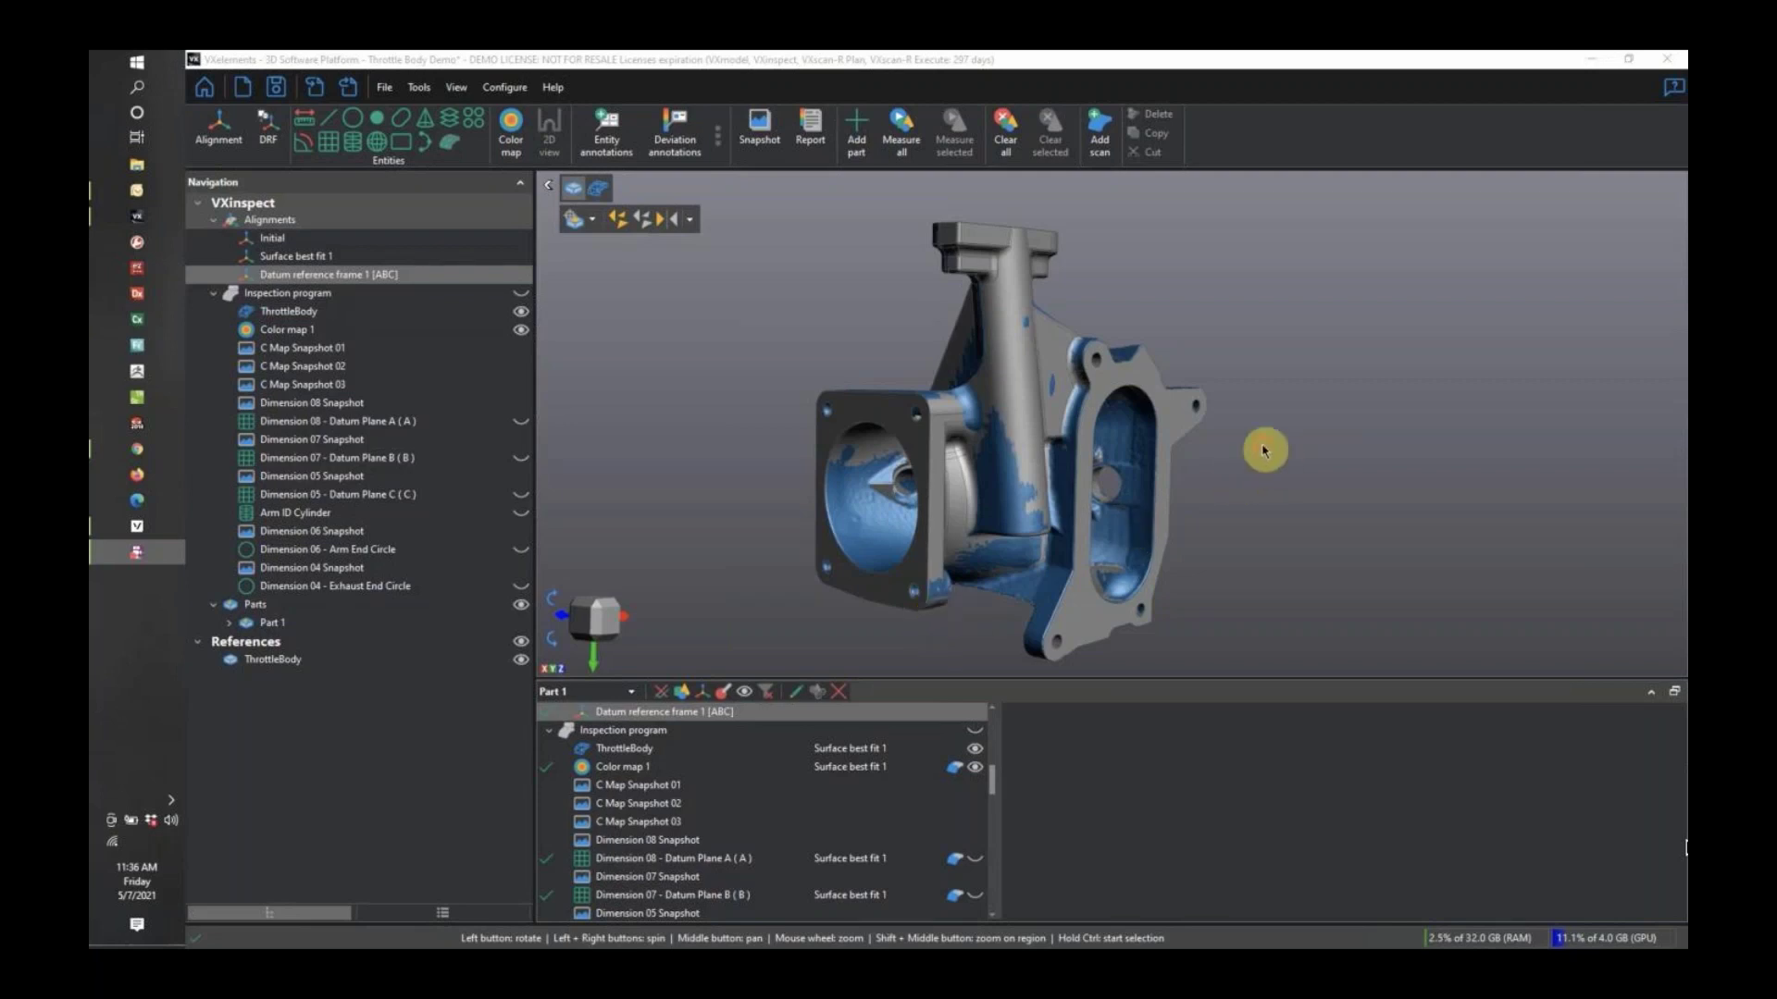
# Rotate and pan the throttle body so its oval flange faces forward, and narrow the inspection tree.
pyautogui.moveTo(1262, 448); pyautogui.dragTo(1224, 452)
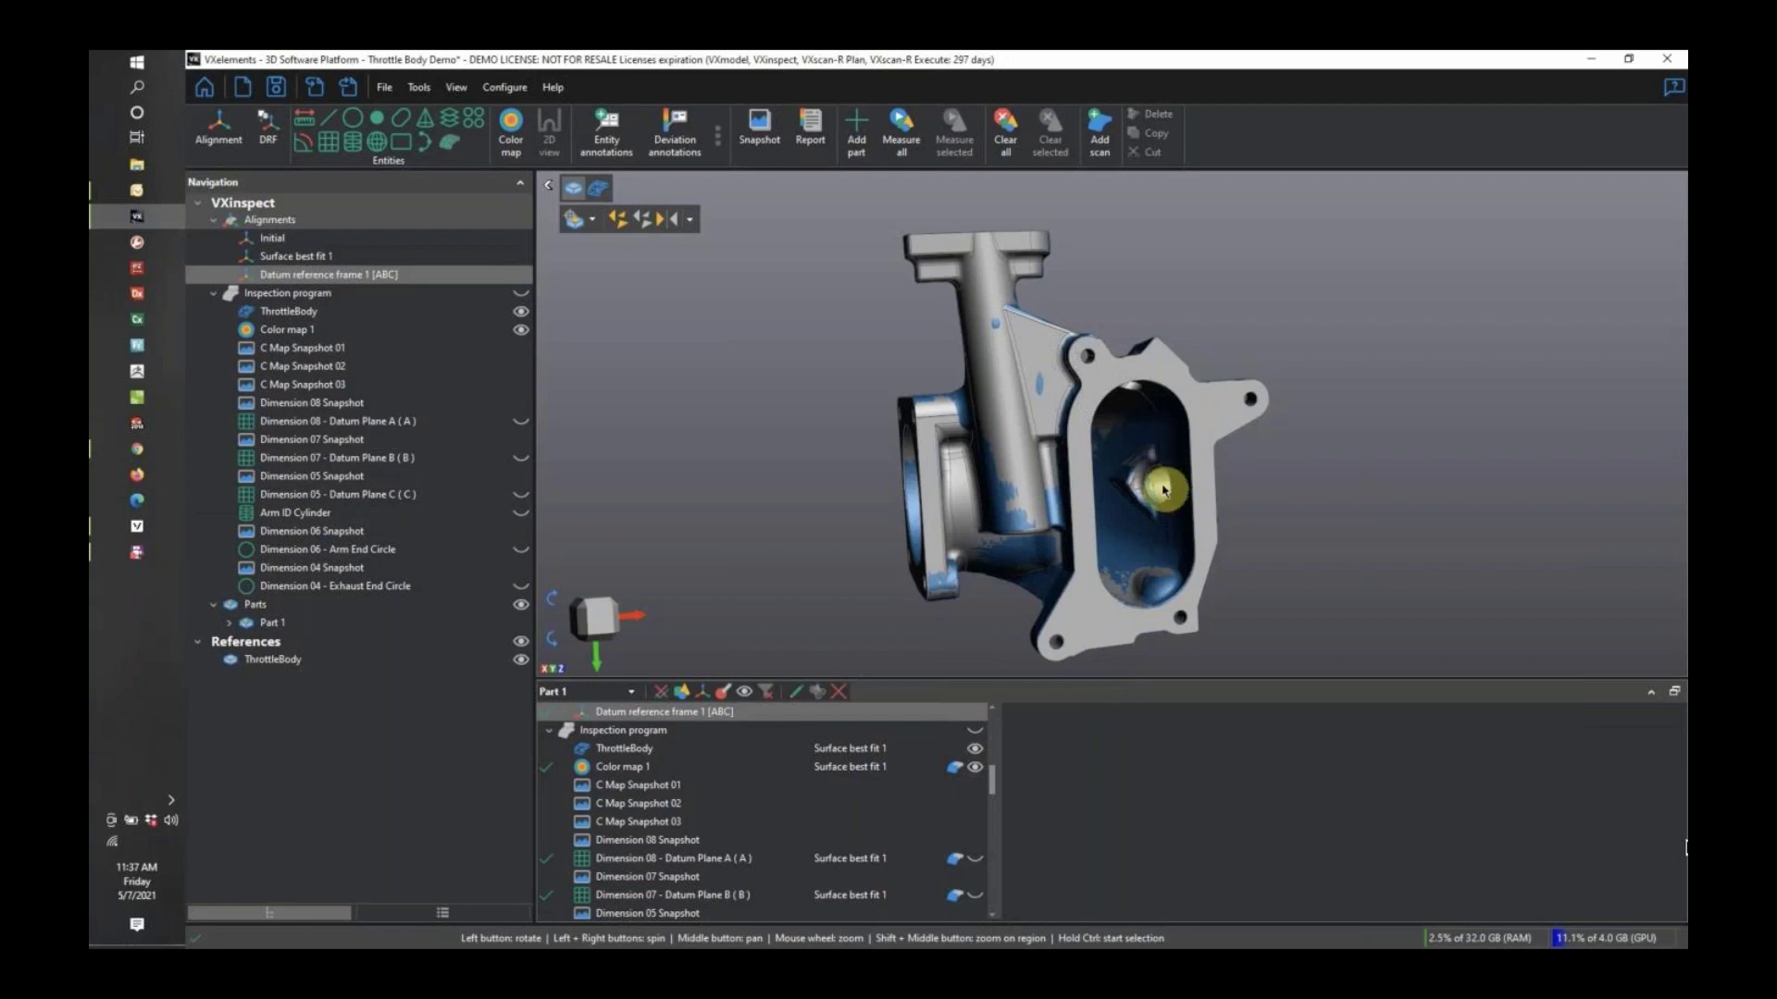
pyautogui.moveTo(1162, 465); pyautogui.dragTo(1087, 470, button='middle')
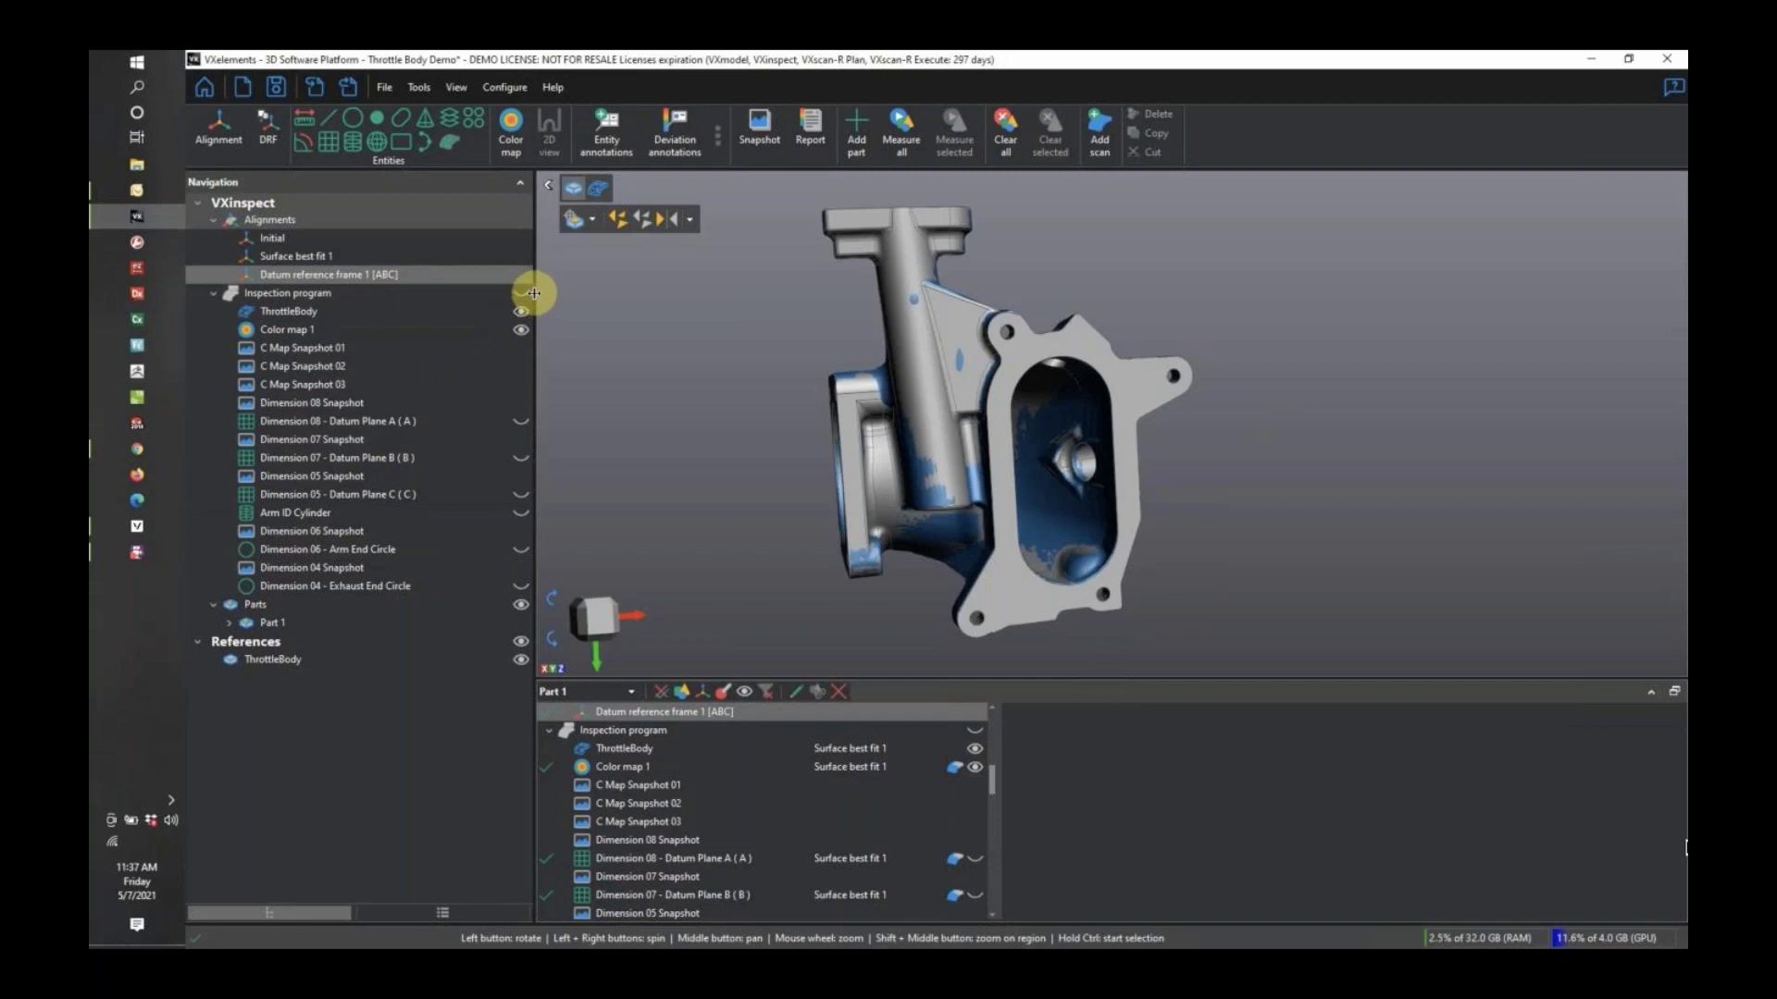
pyautogui.moveTo(532, 297); pyautogui.dragTo(492, 299)
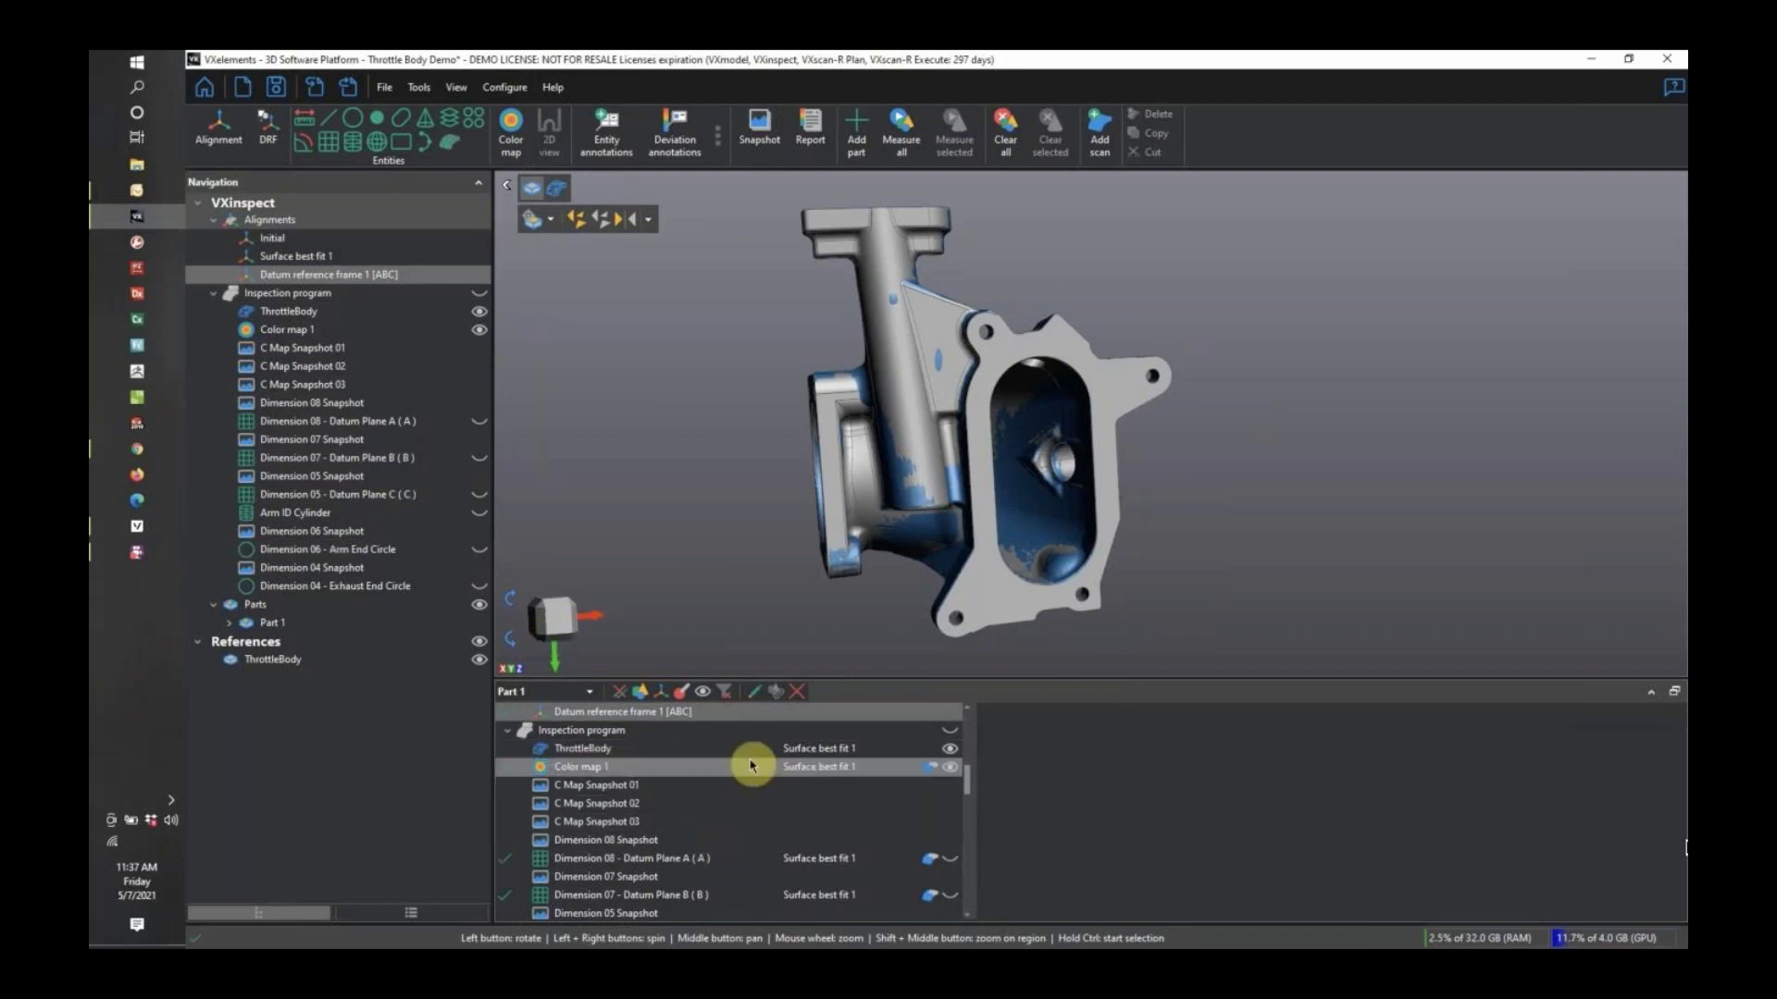
# Show Dimension 08 - Datum Plane A results (0.140 against 0.200 tolerance), briefly comparing with Dimension 07.
pyautogui.click(670, 858)
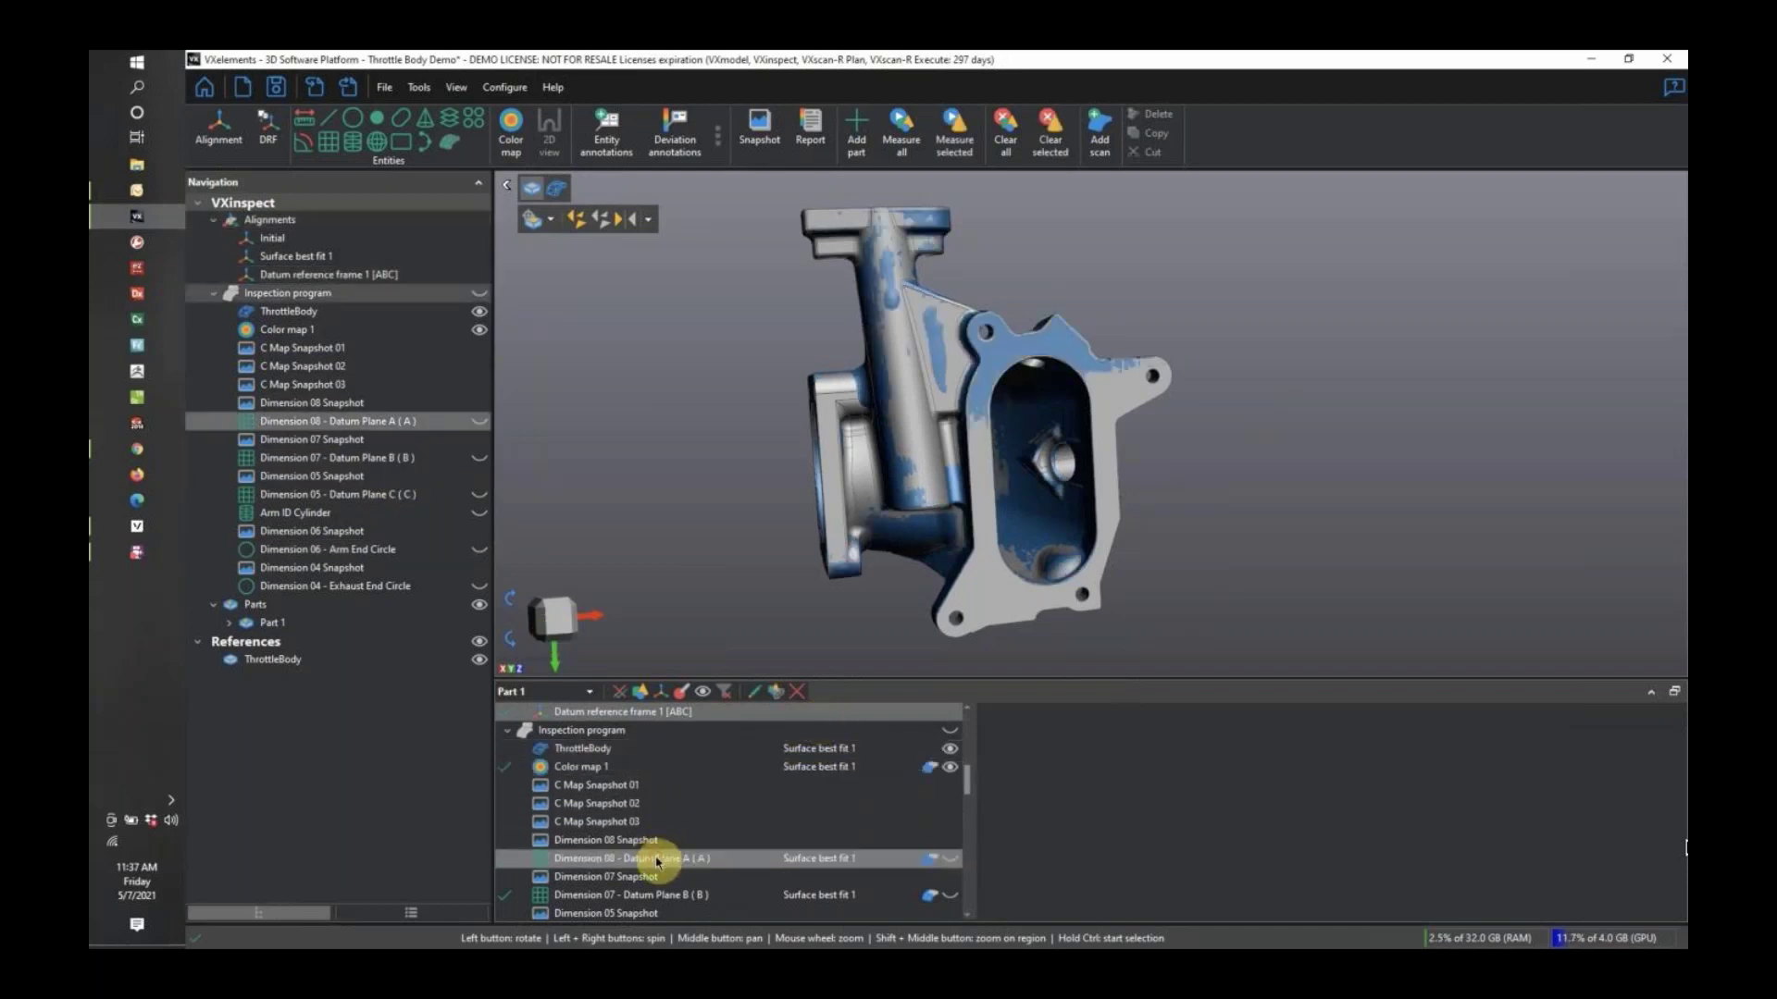
pyautogui.click(685, 901)
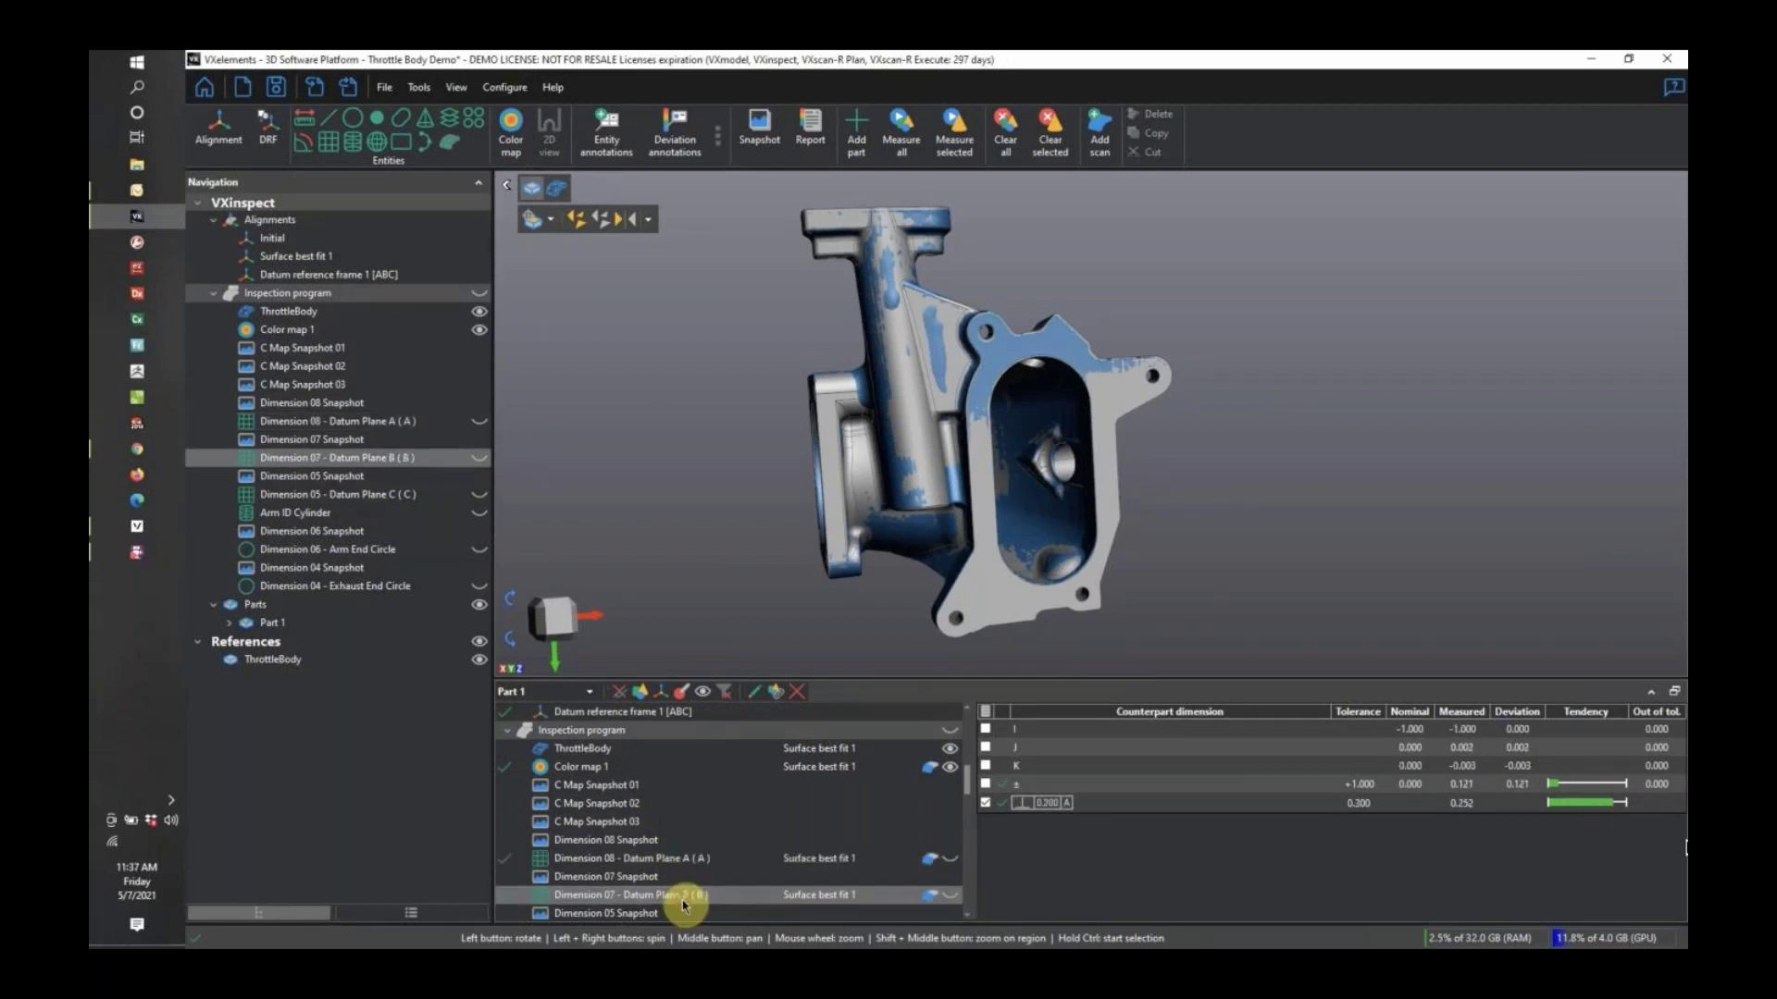
pyautogui.click(713, 855)
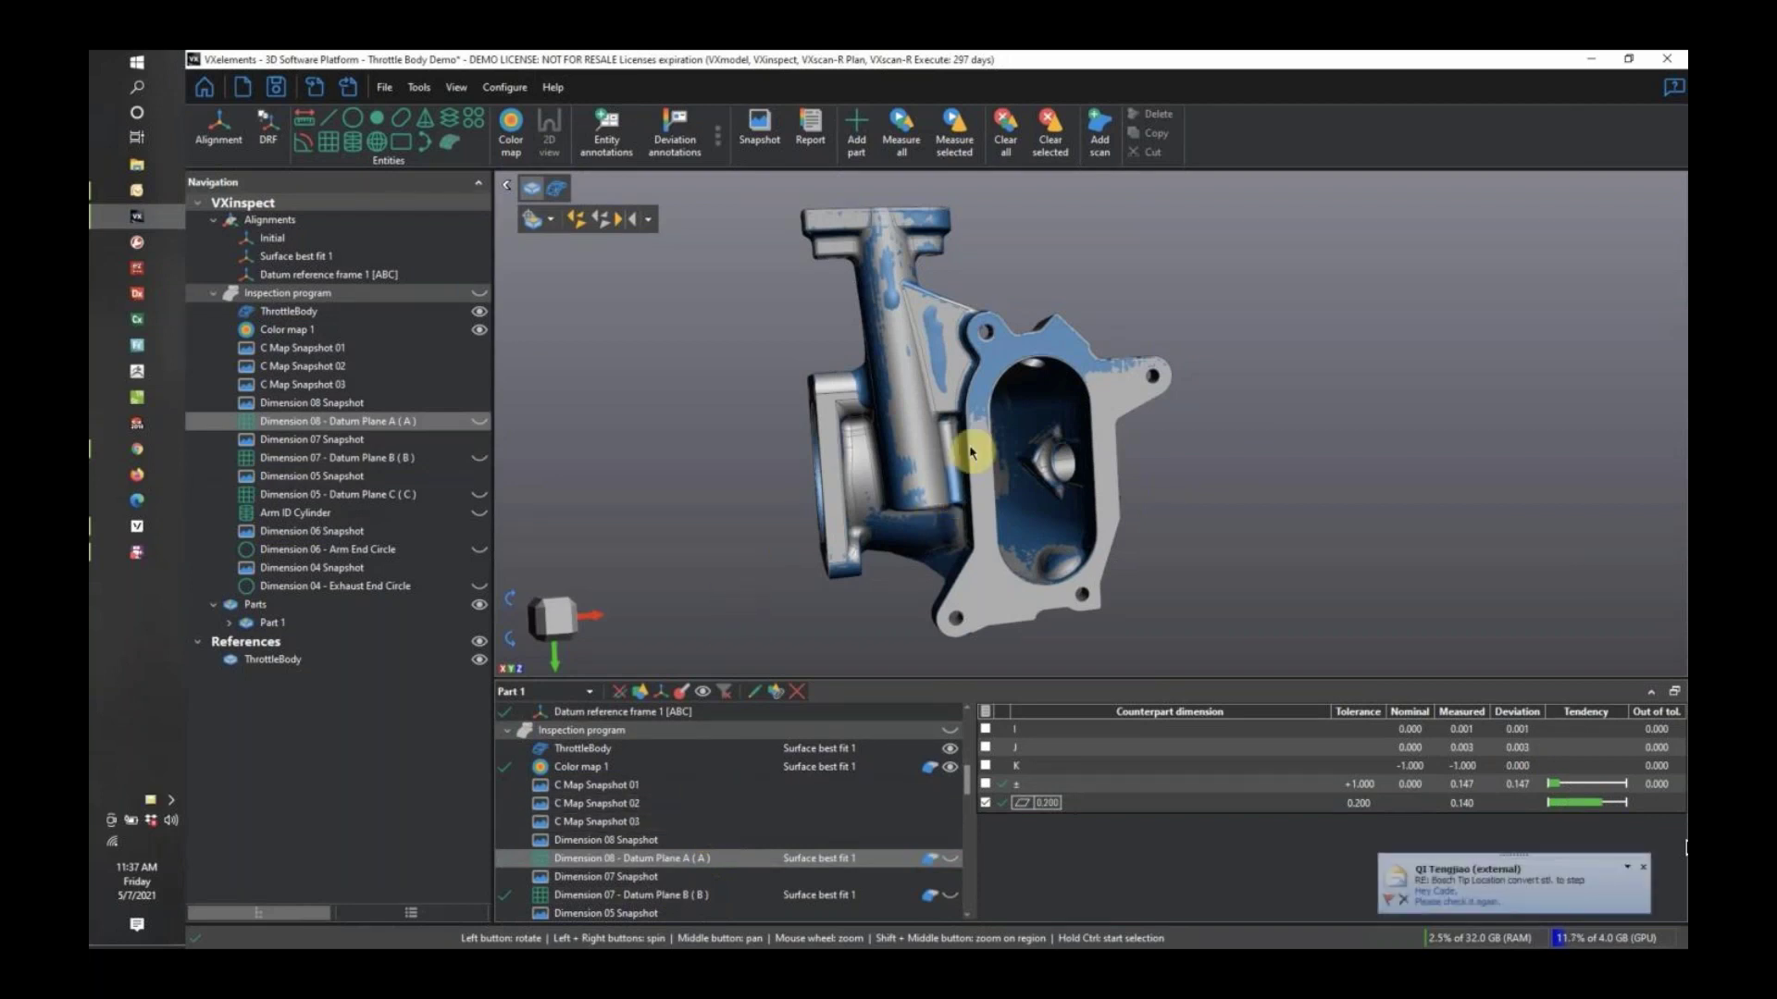
pyautogui.click(1646, 865)
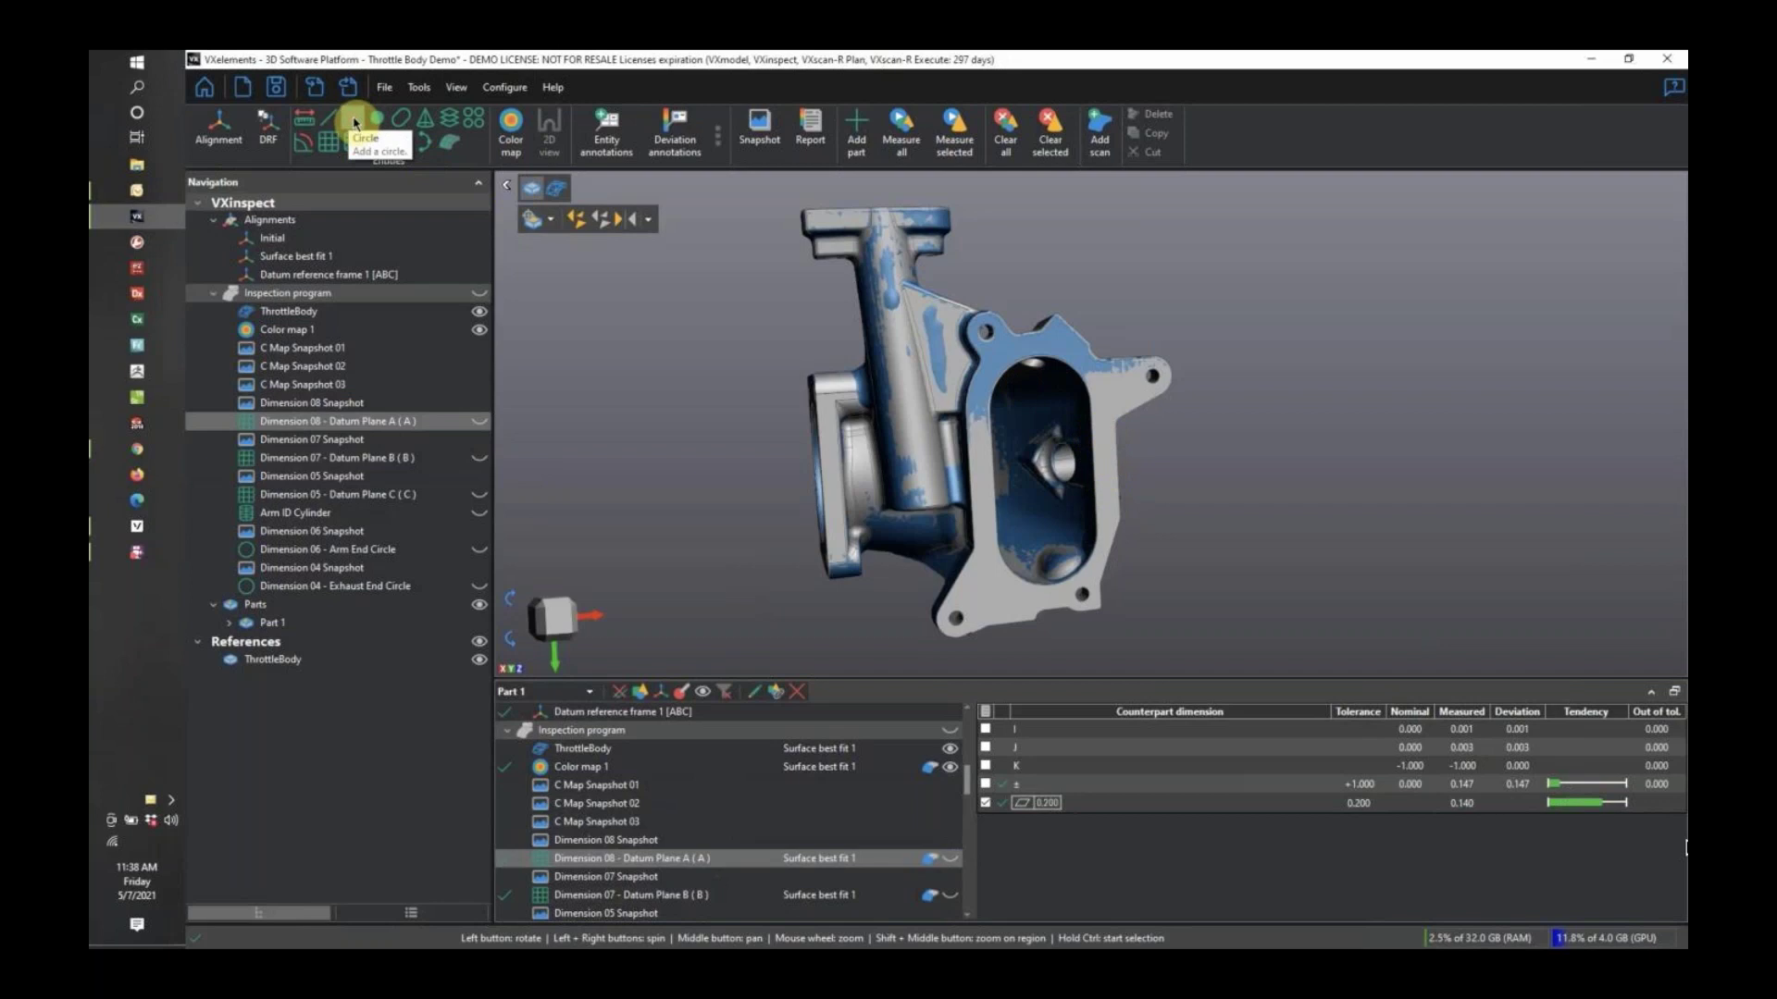
pyautogui.click(355, 121)
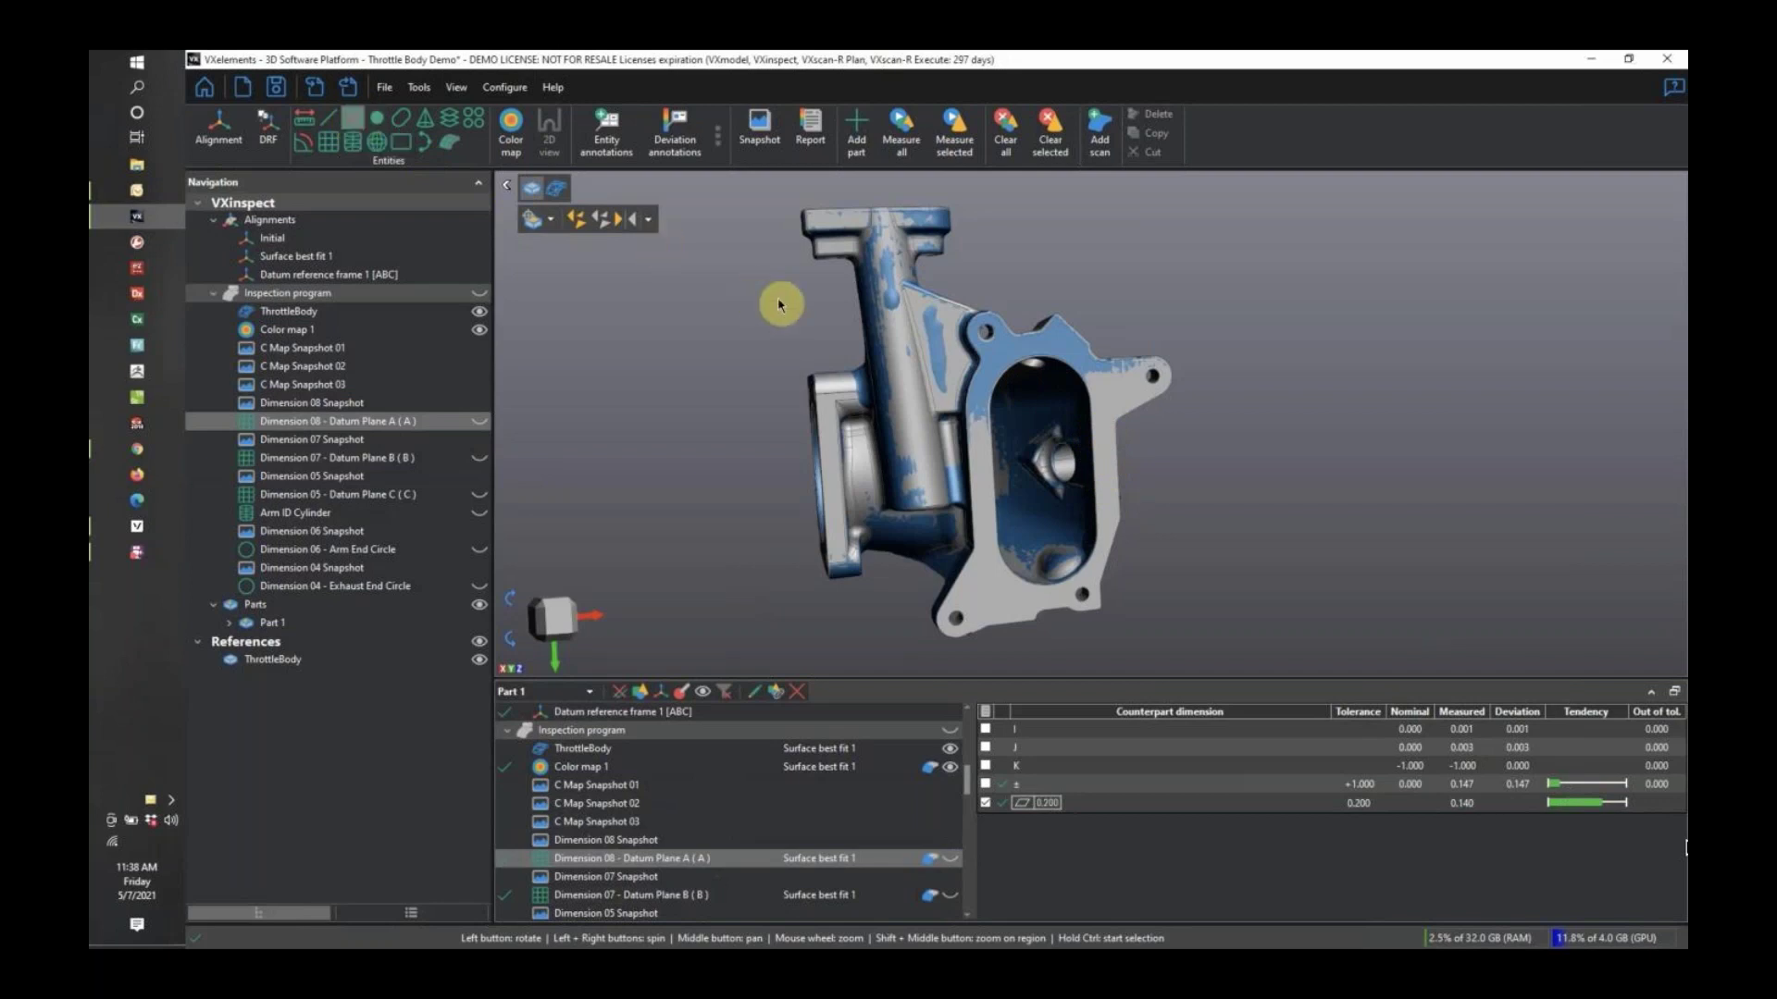
# Constrain the new circle to datum plane A, align it with Surface best fit 1, and keep Pick on CAD.
pyautogui.moveTo(710, 424); pyautogui.dragTo(620, 404)
pyautogui.click(462, 342)
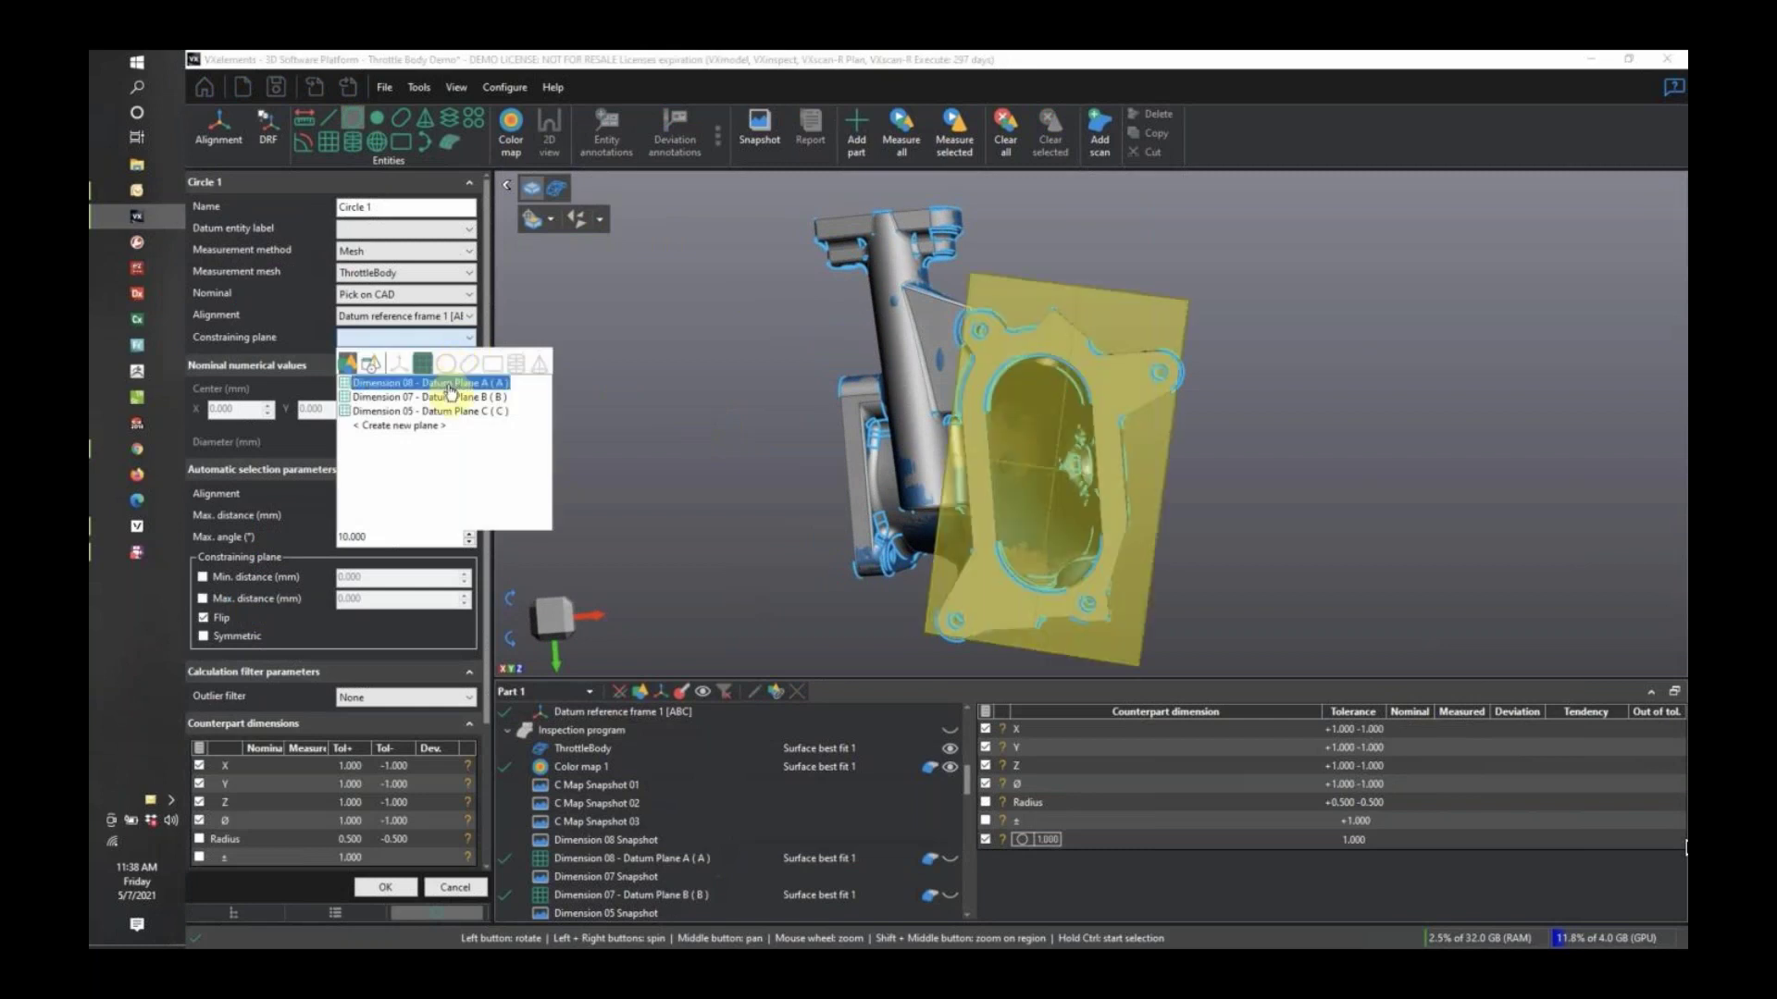
pyautogui.click(450, 383)
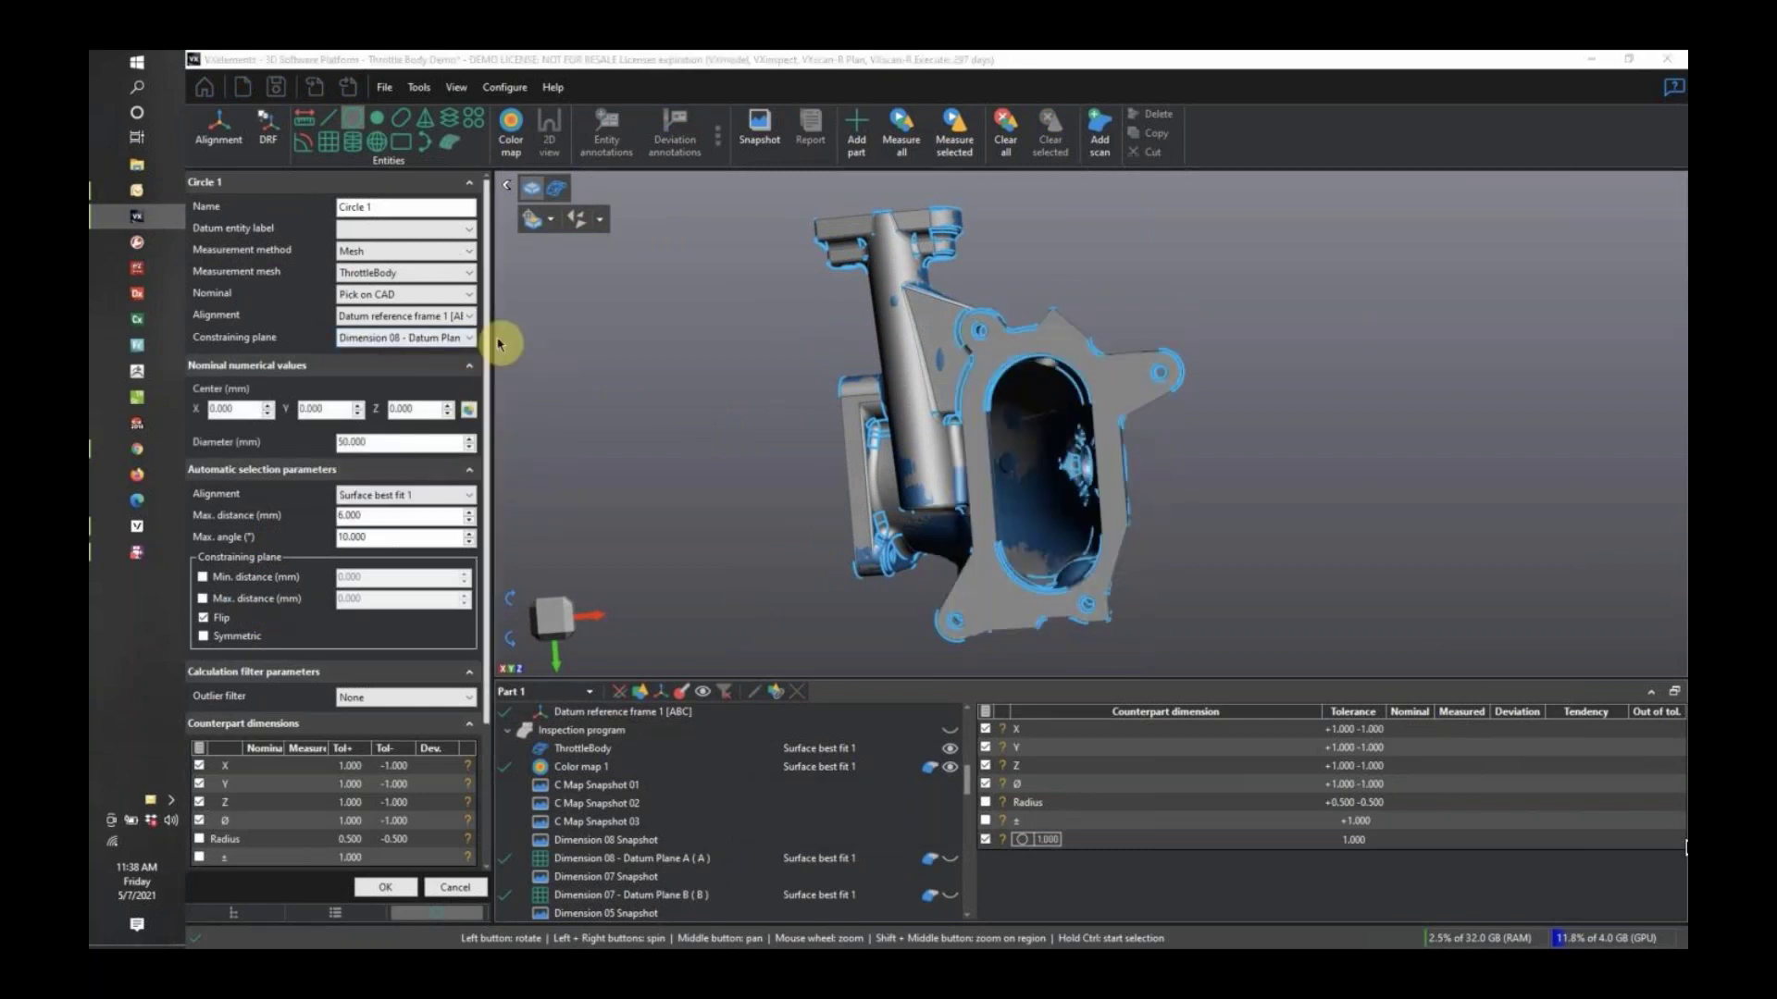
pyautogui.click(409, 318)
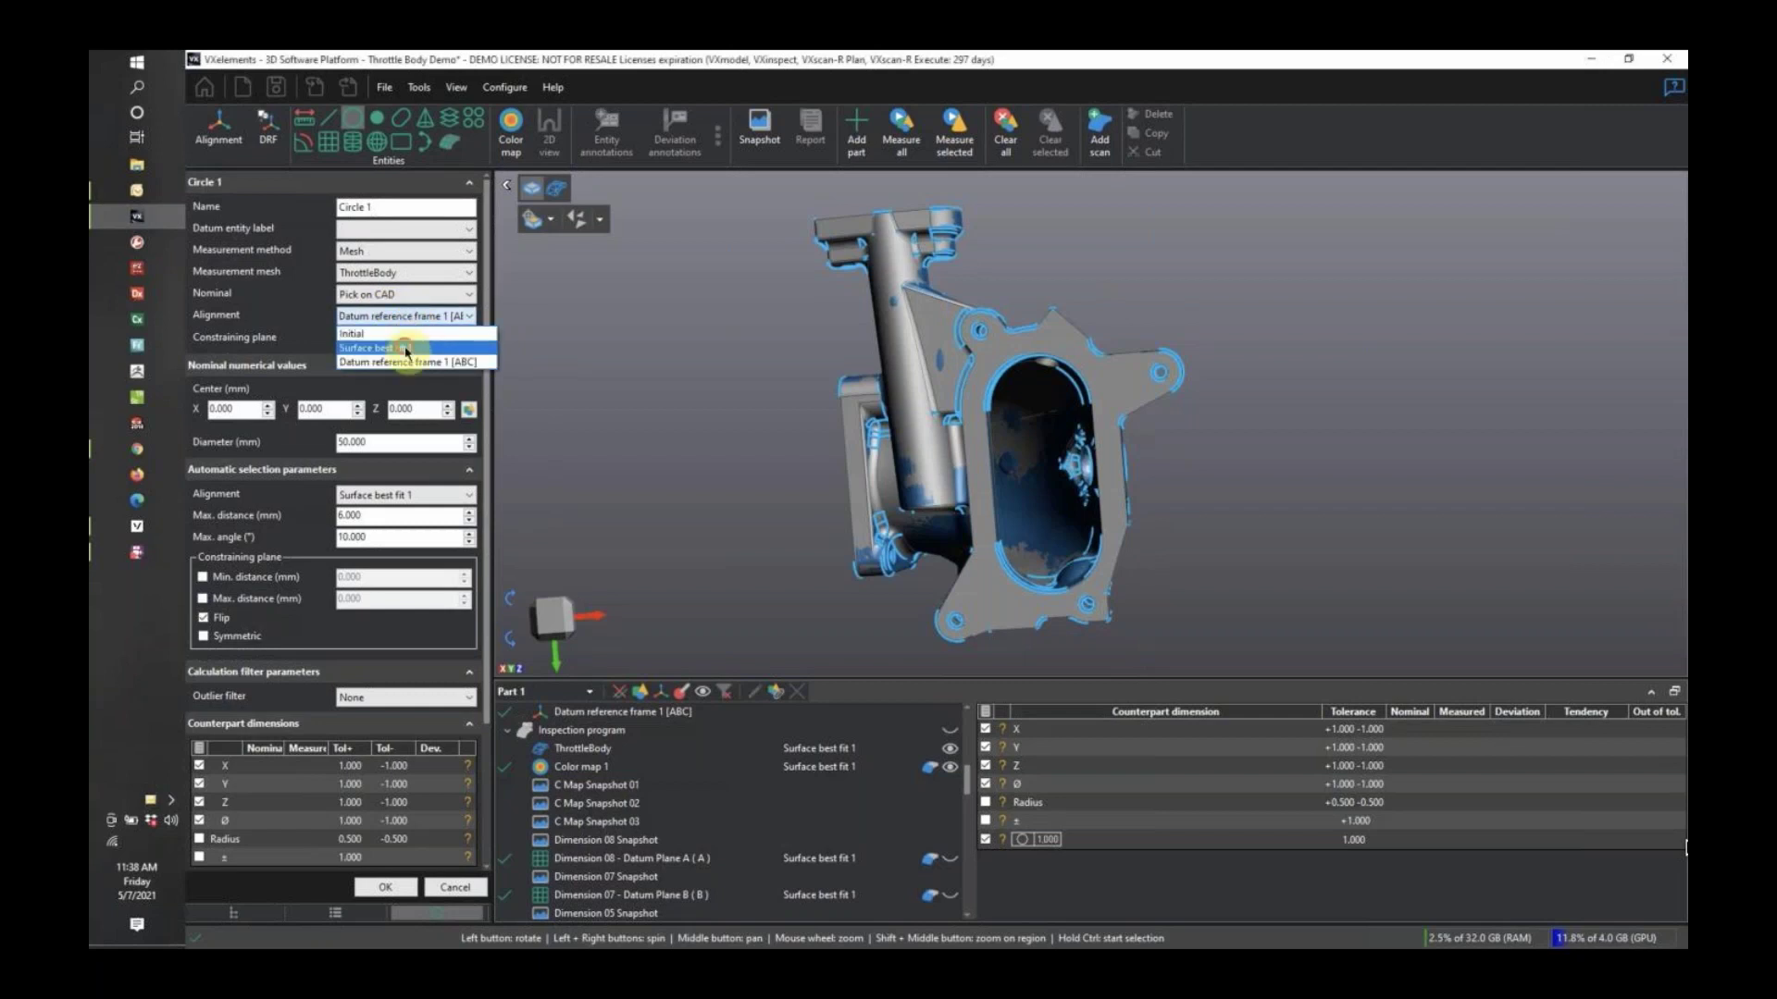
pyautogui.click(407, 349)
pyautogui.moveTo(765, 369); pyautogui.dragTo(652, 329)
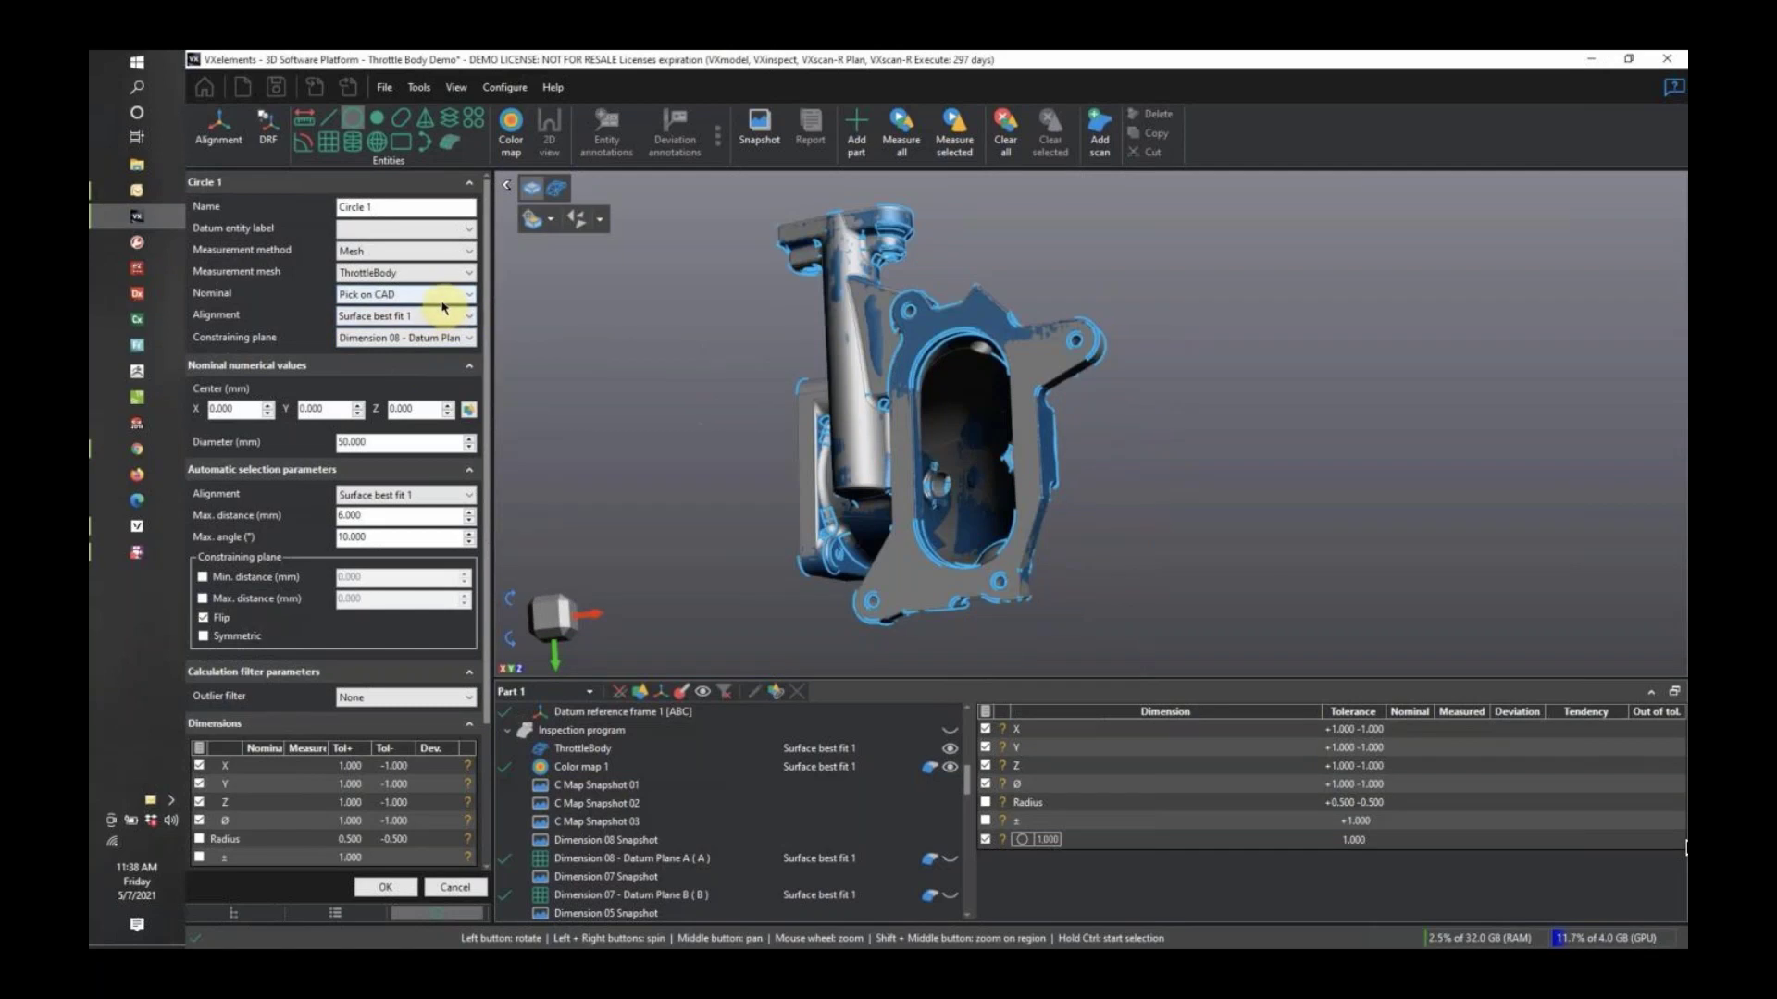
pyautogui.click(448, 295)
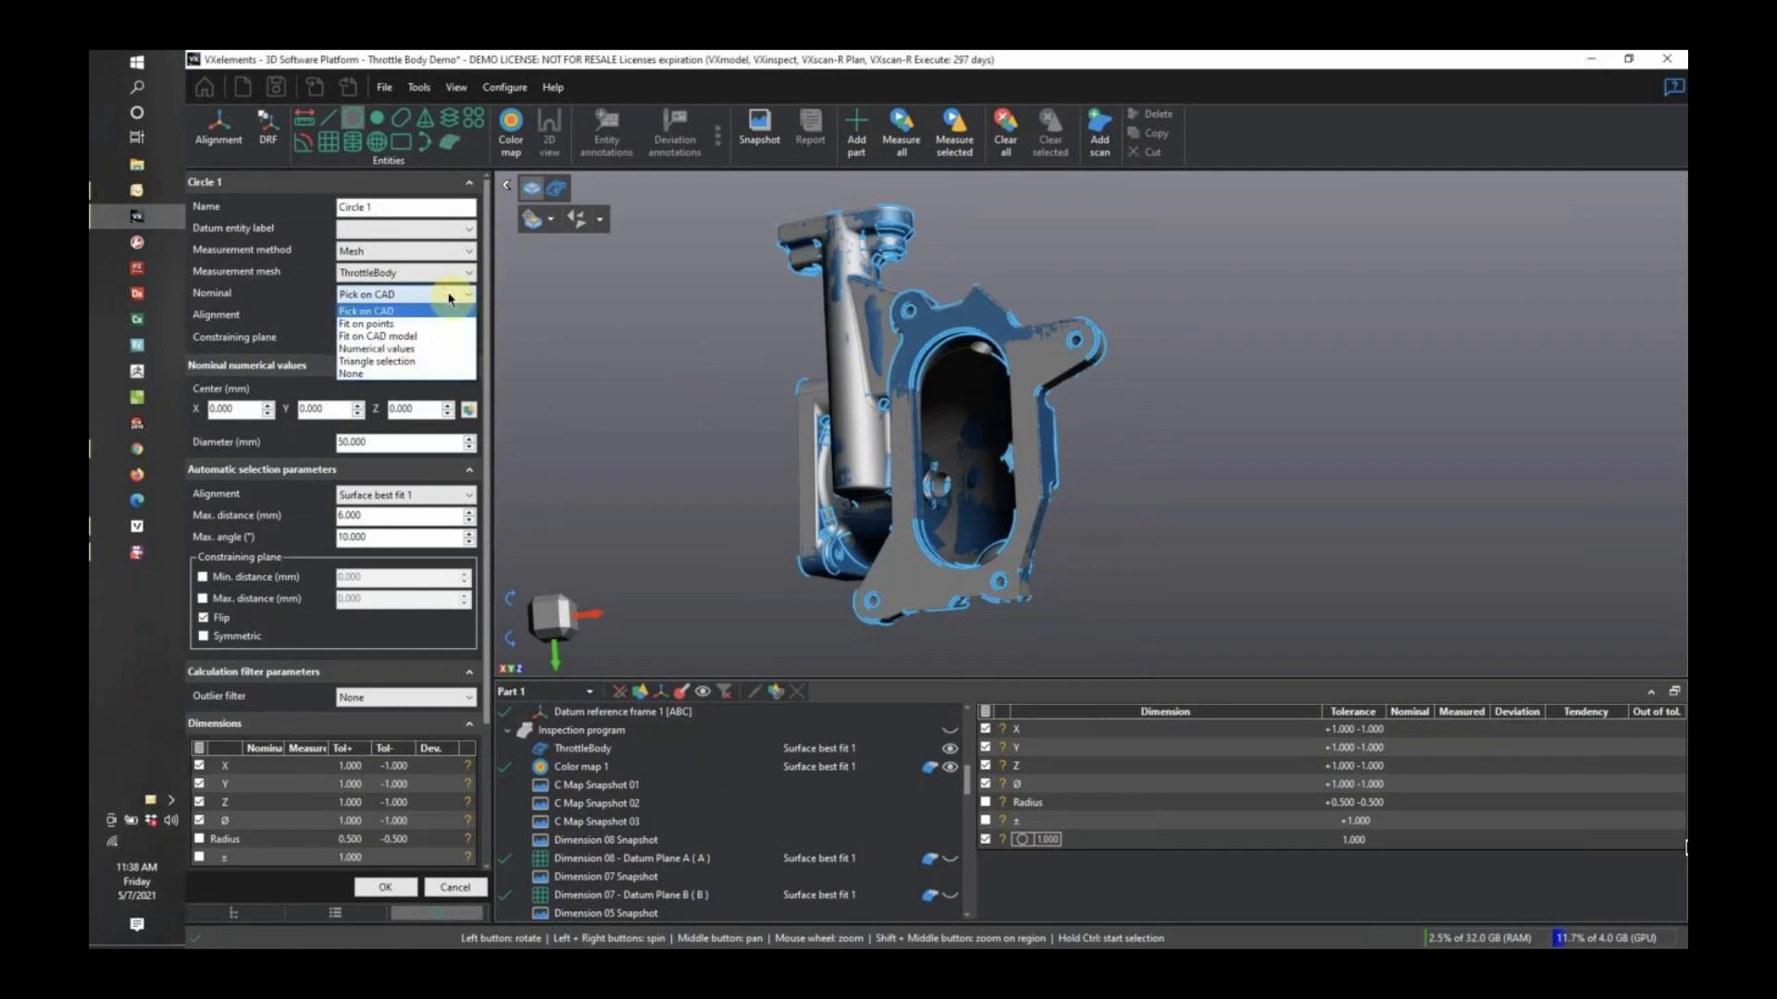
pyautogui.click(414, 311)
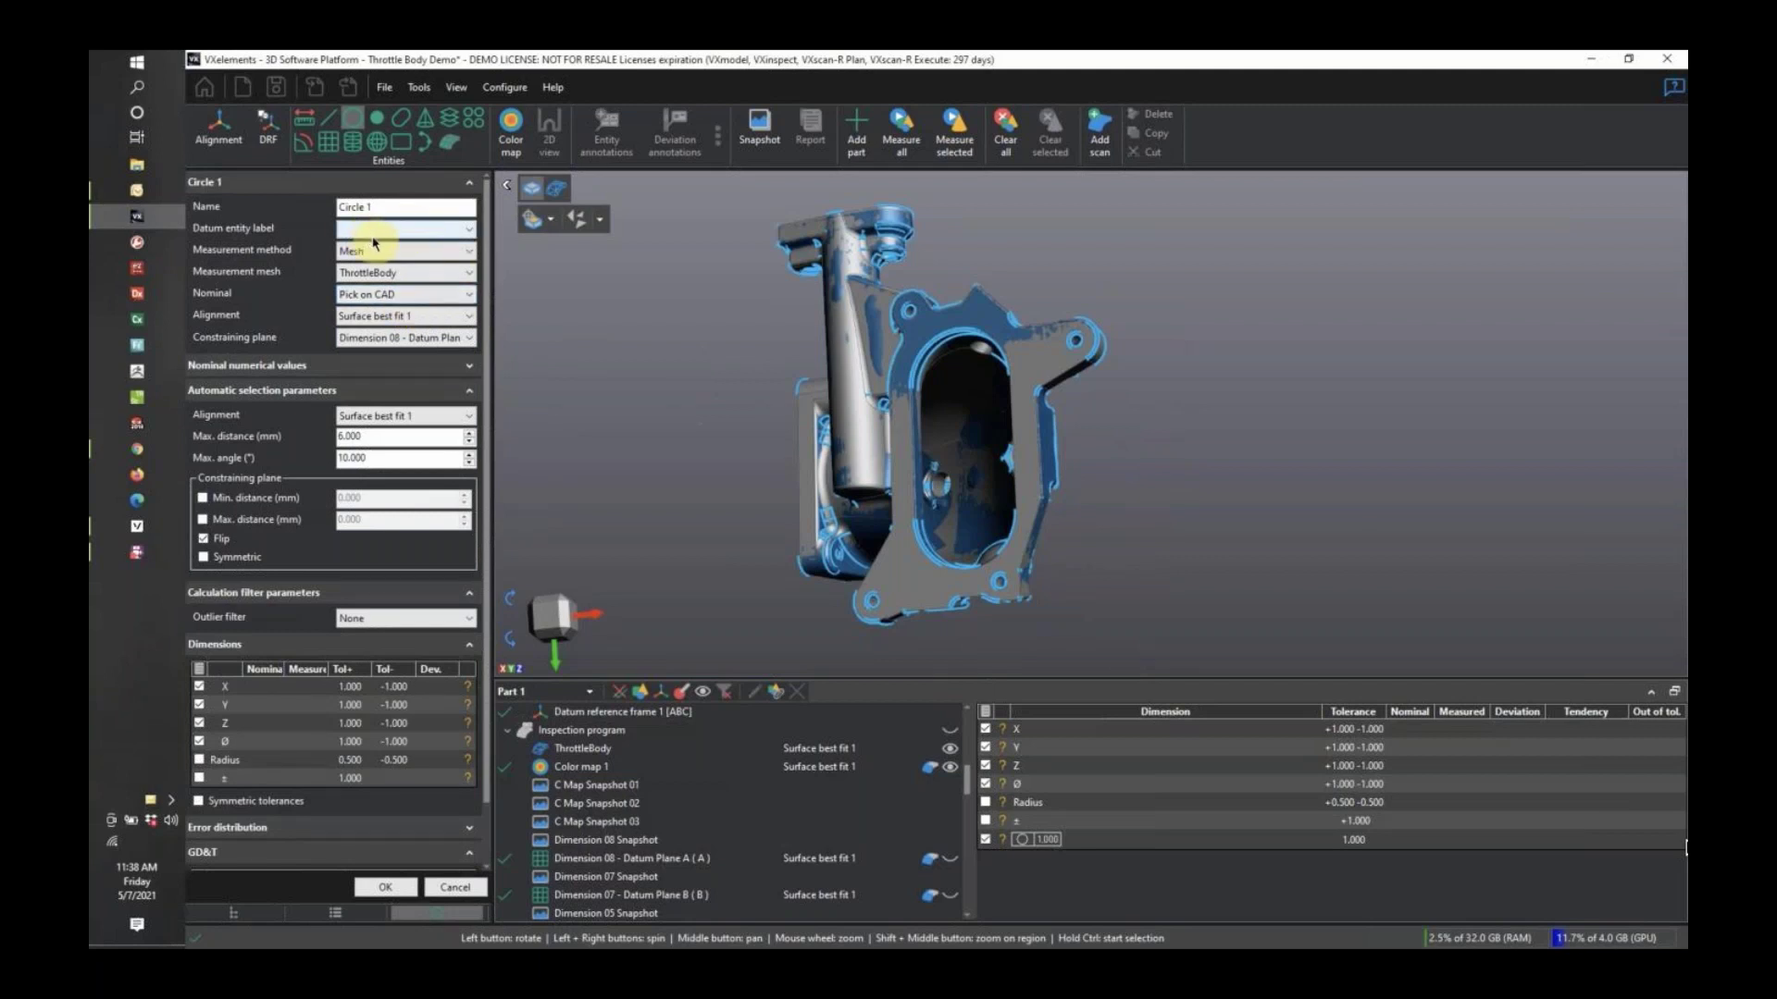
pyautogui.moveTo(392, 207); pyautogui.dragTo(328, 210)
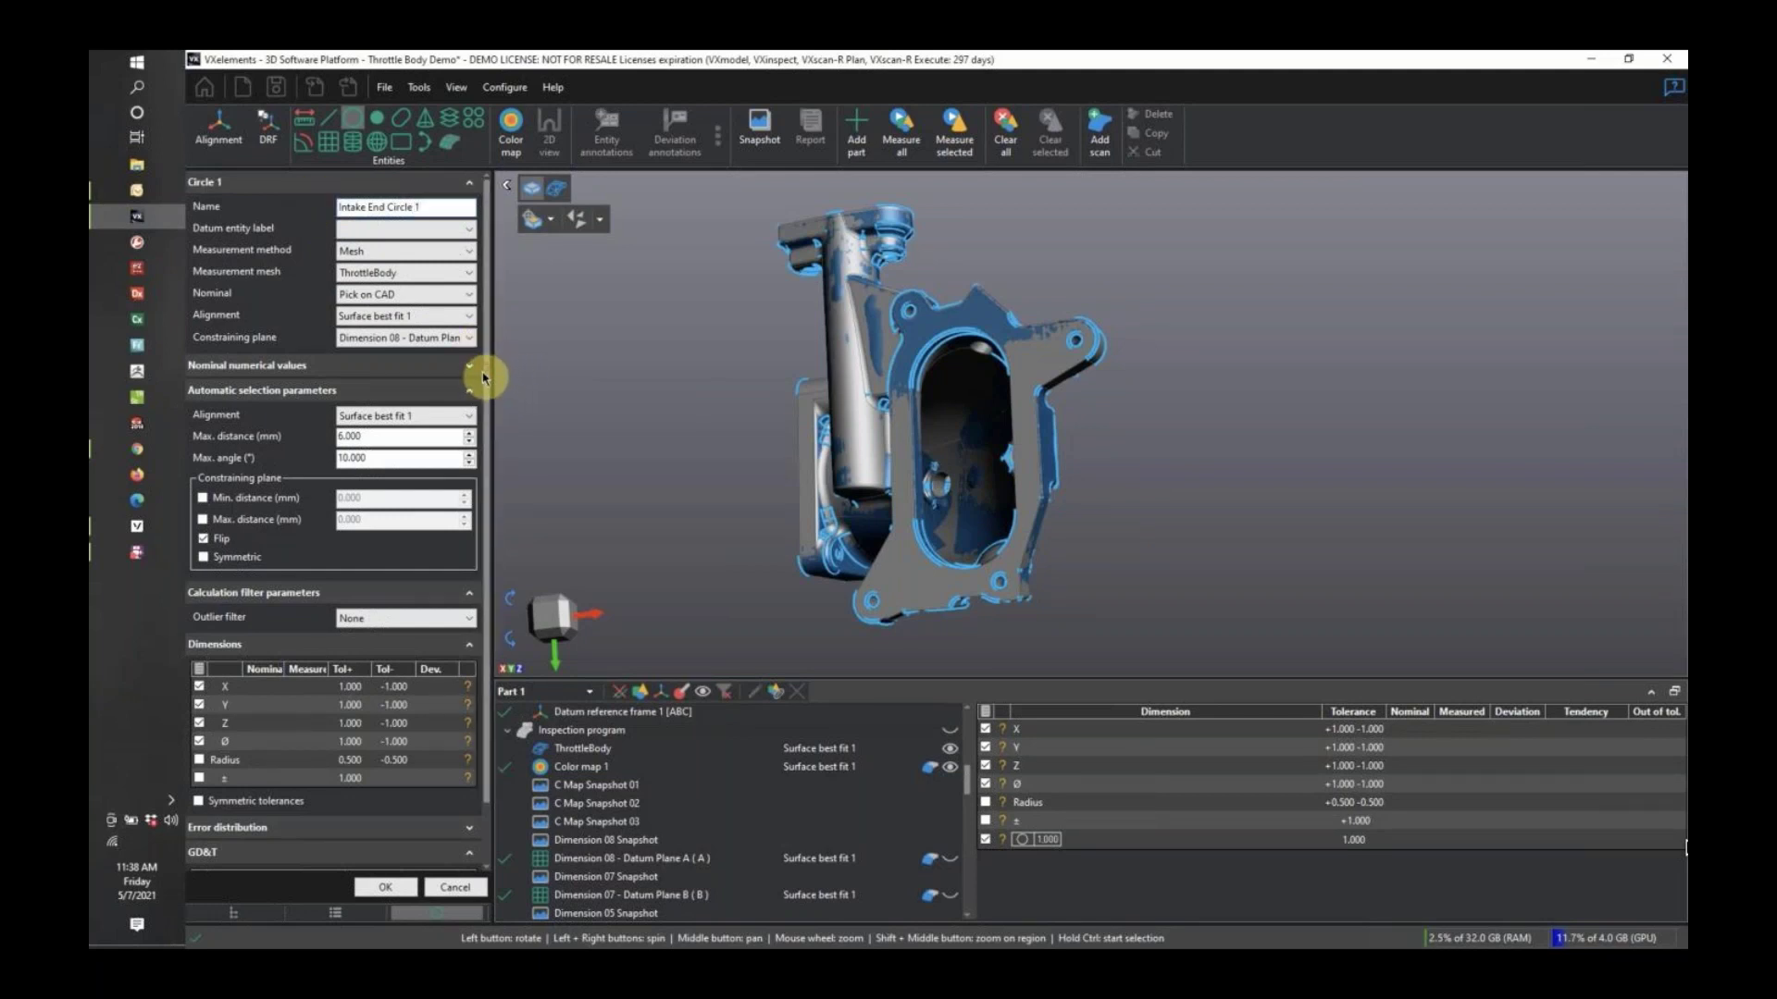
# Switch the measurement method to Edges and measure the small flange hole (Ø 6.767 vs 6.750).
pyautogui.moveTo(673, 412); pyautogui.dragTo(868, 449)
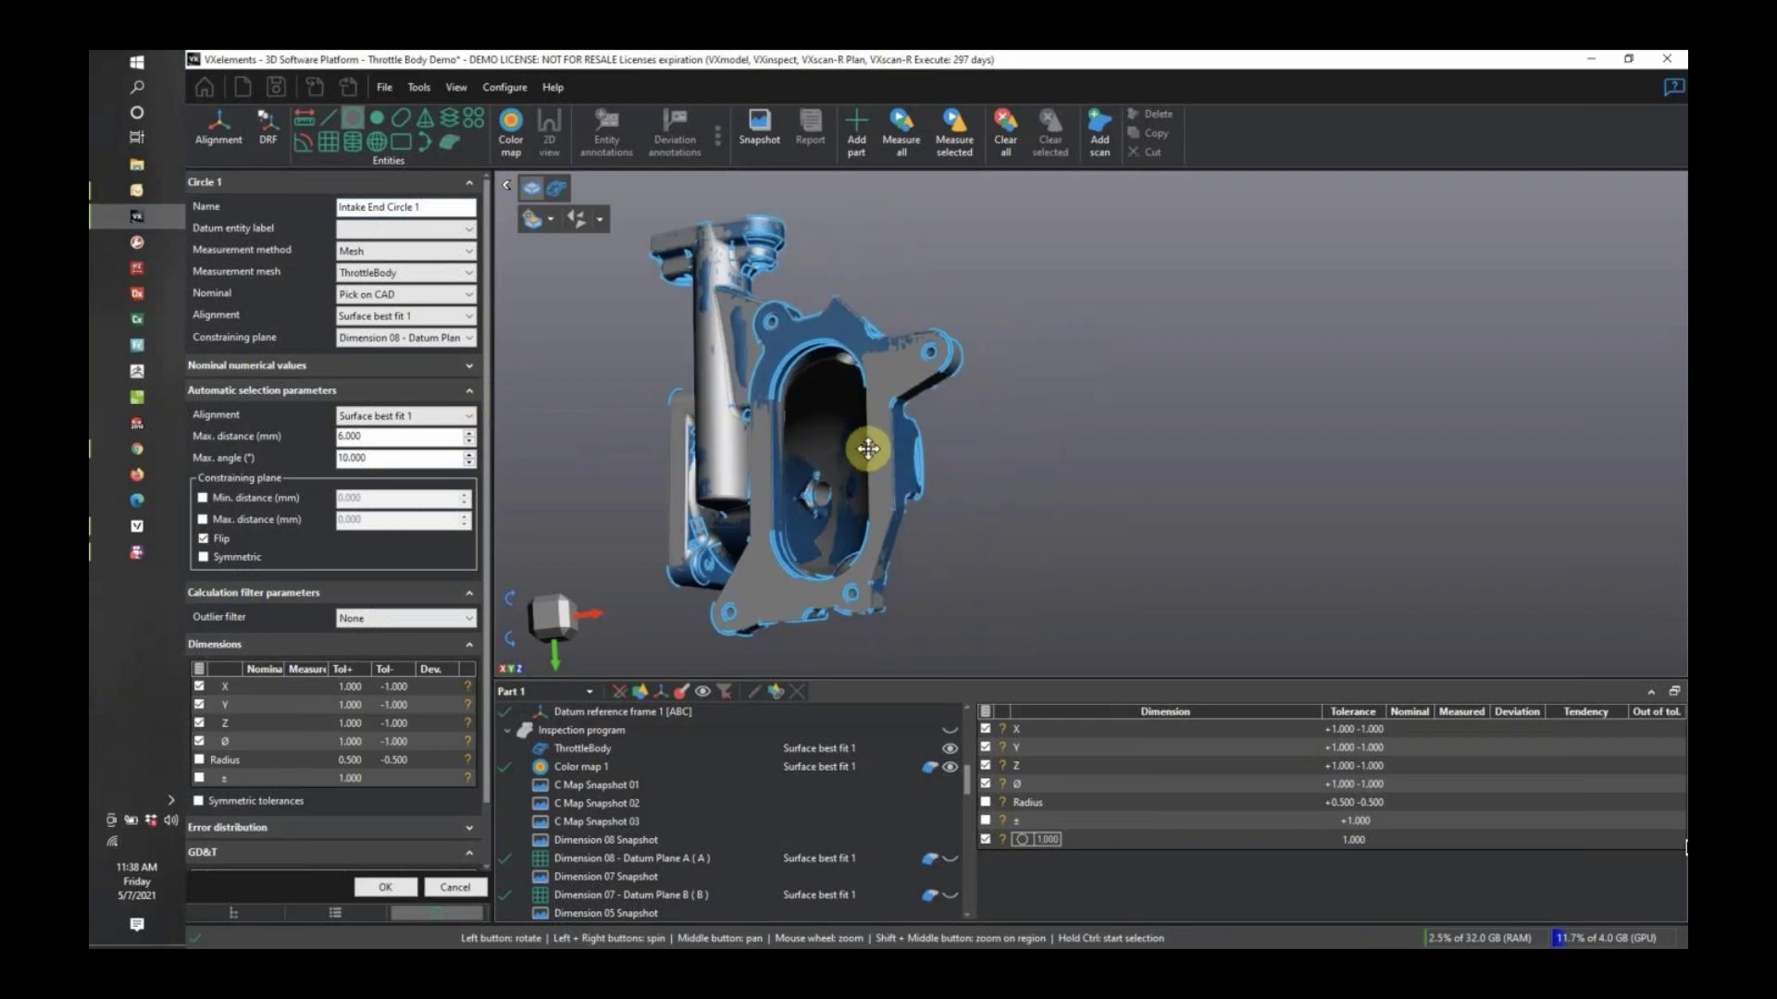
pyautogui.click(469, 252)
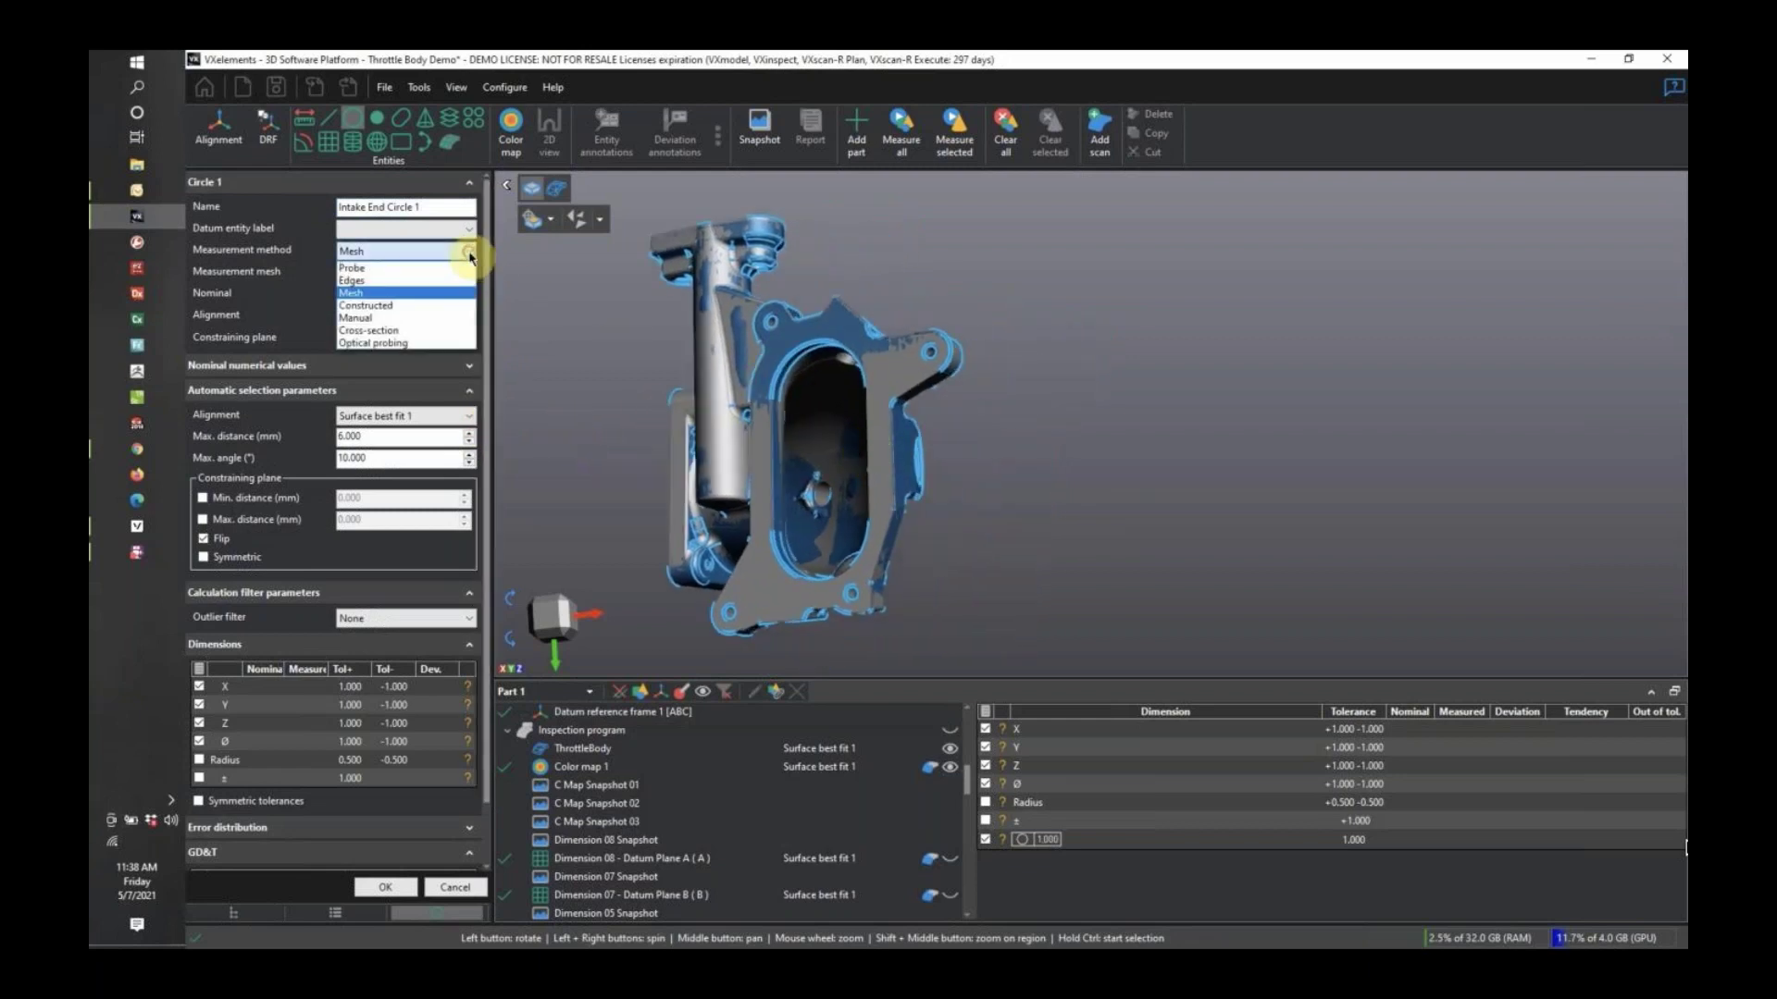
pyautogui.click(416, 280)
pyautogui.moveTo(845, 364); pyautogui.dragTo(959, 361)
pyautogui.click(964, 365)
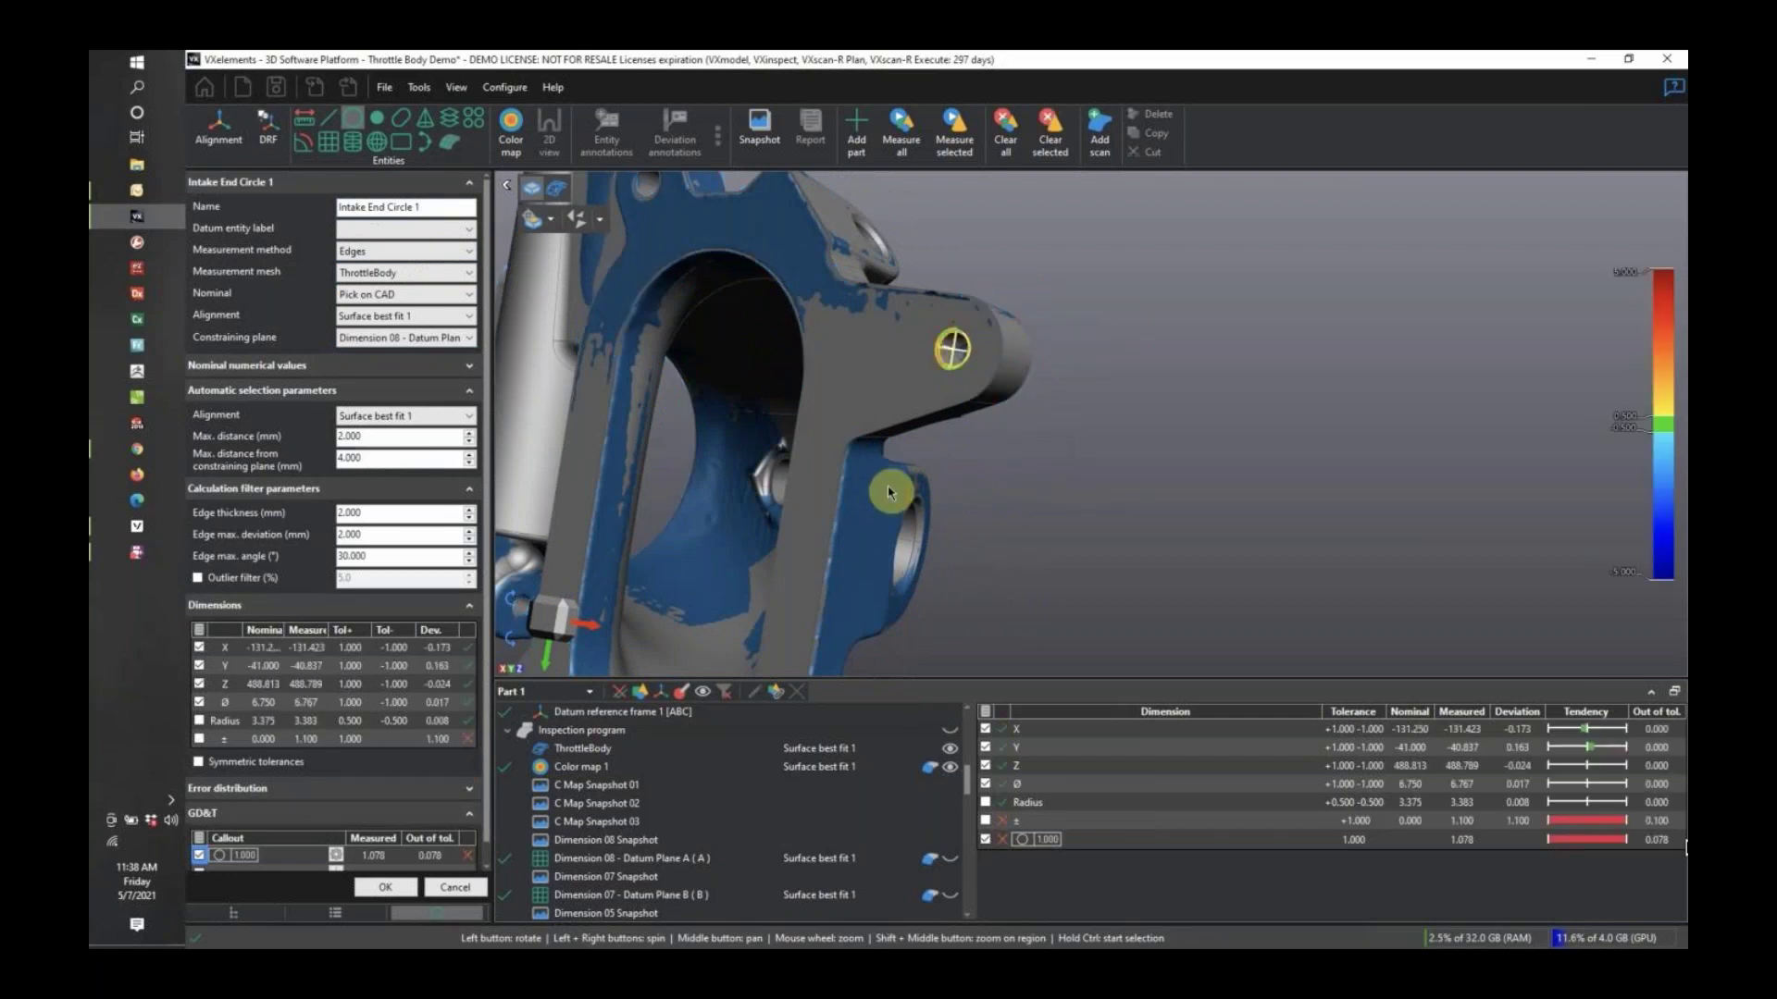
# Delete Intake End Circle 1's GD&T callout.
pyautogui.moveTo(829, 461); pyautogui.dragTo(818, 472, button='middle')
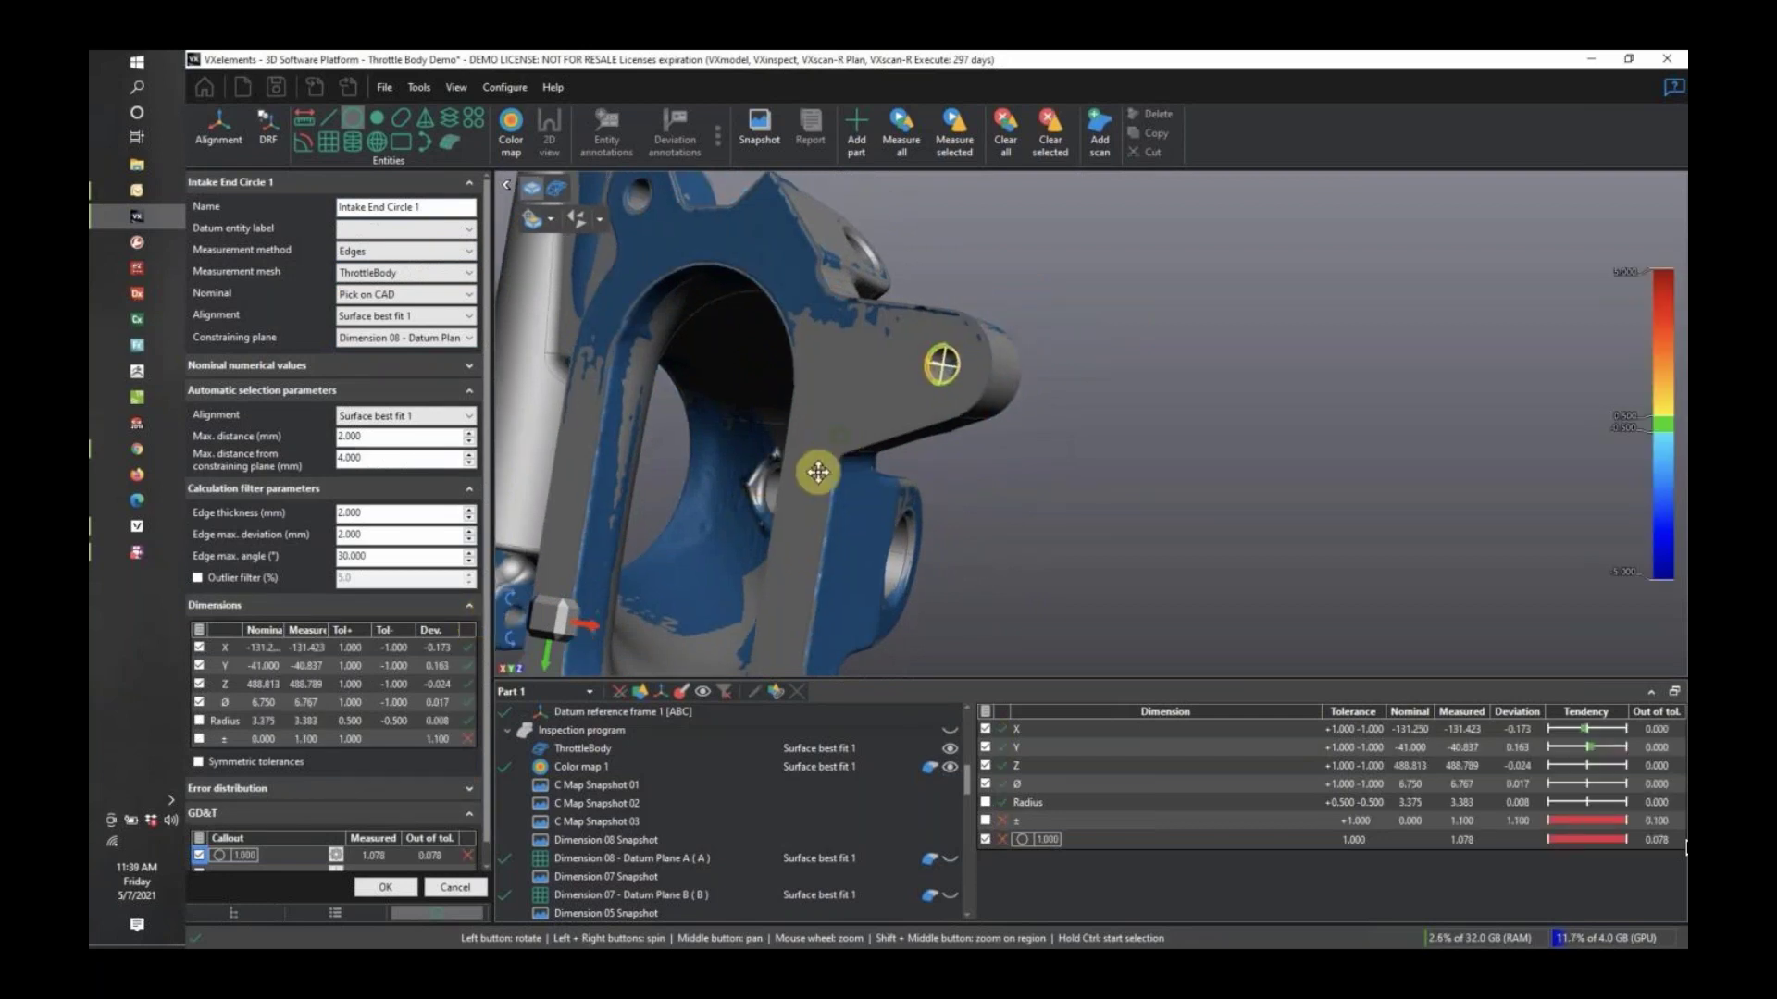
pyautogui.scroll(5, 942, 370)
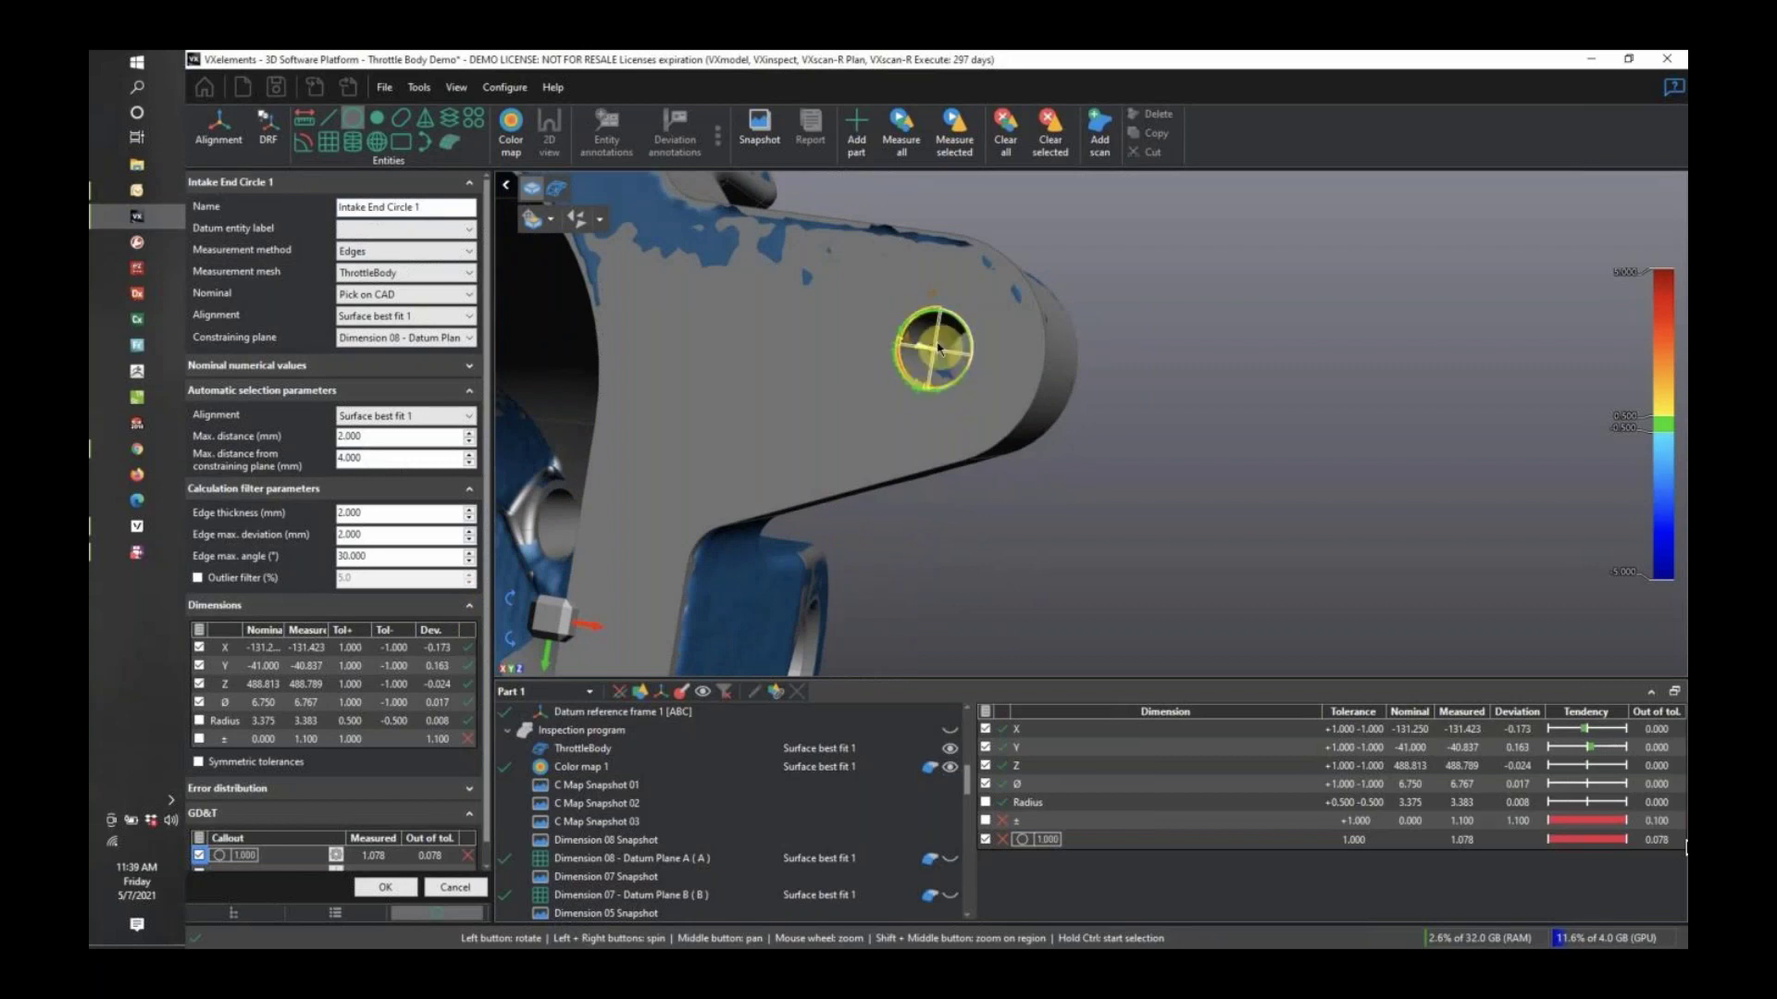
pyautogui.scroll(-5, 962, 398)
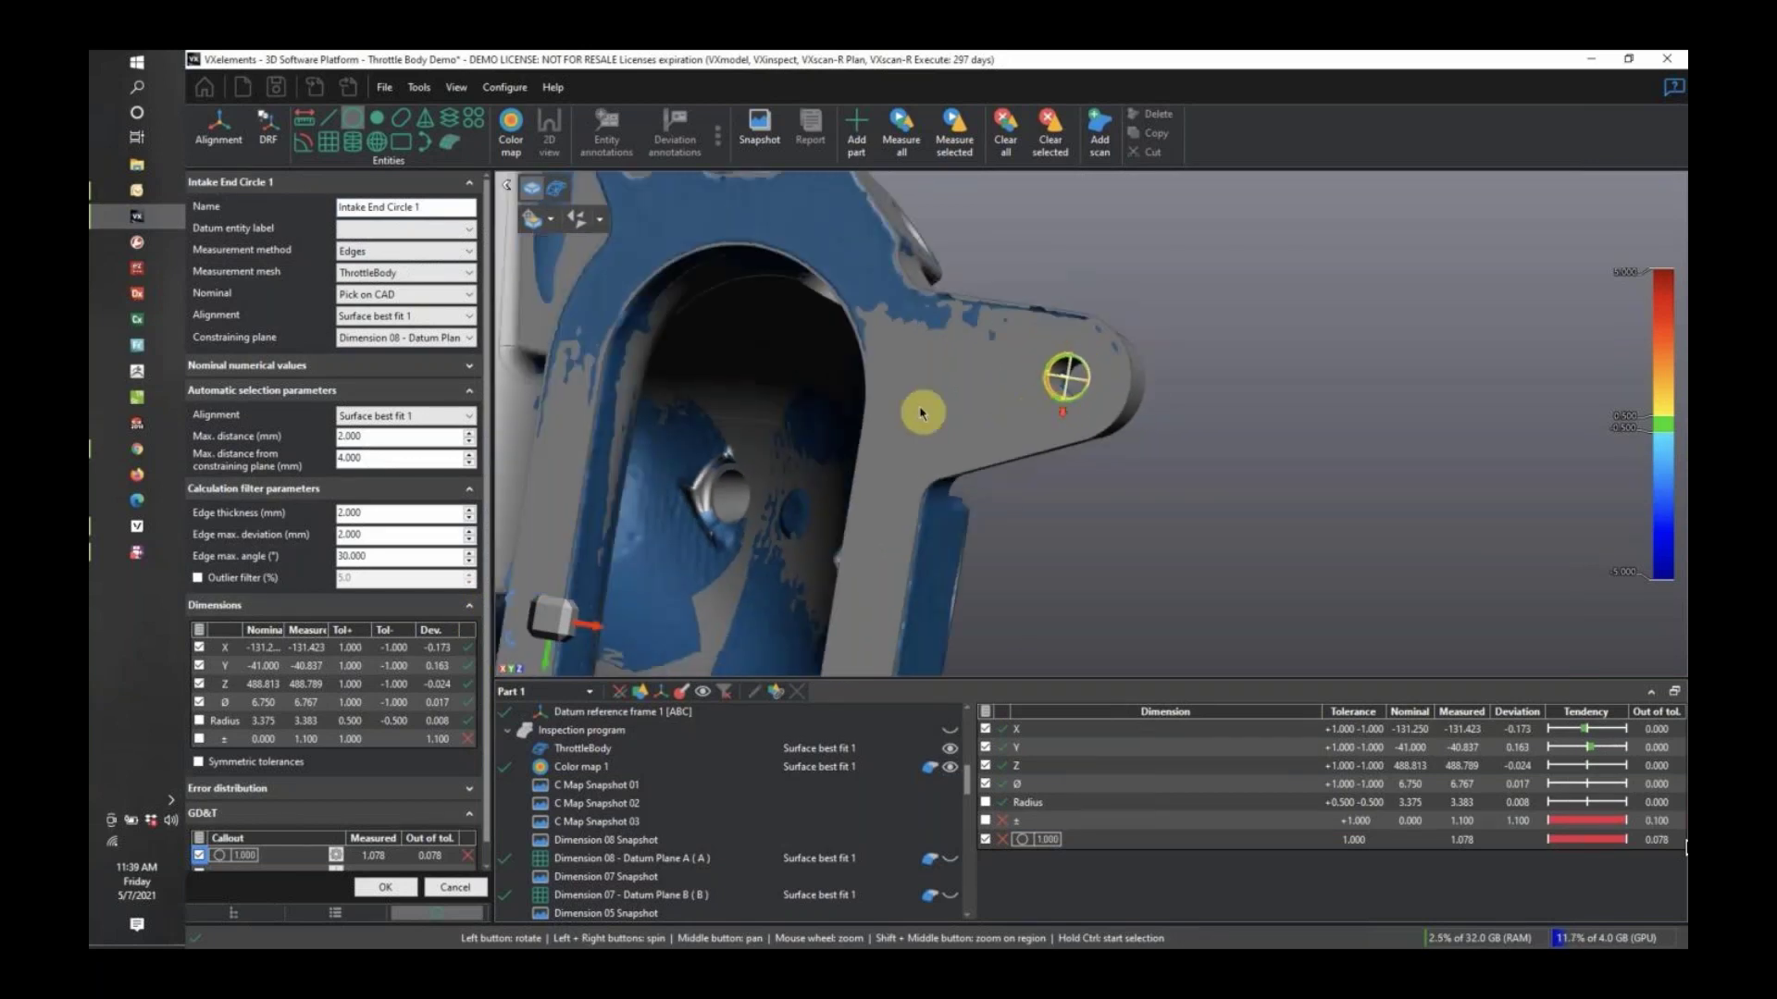
pyautogui.scroll(2, 923, 413)
pyautogui.scroll(-1, 486, 645)
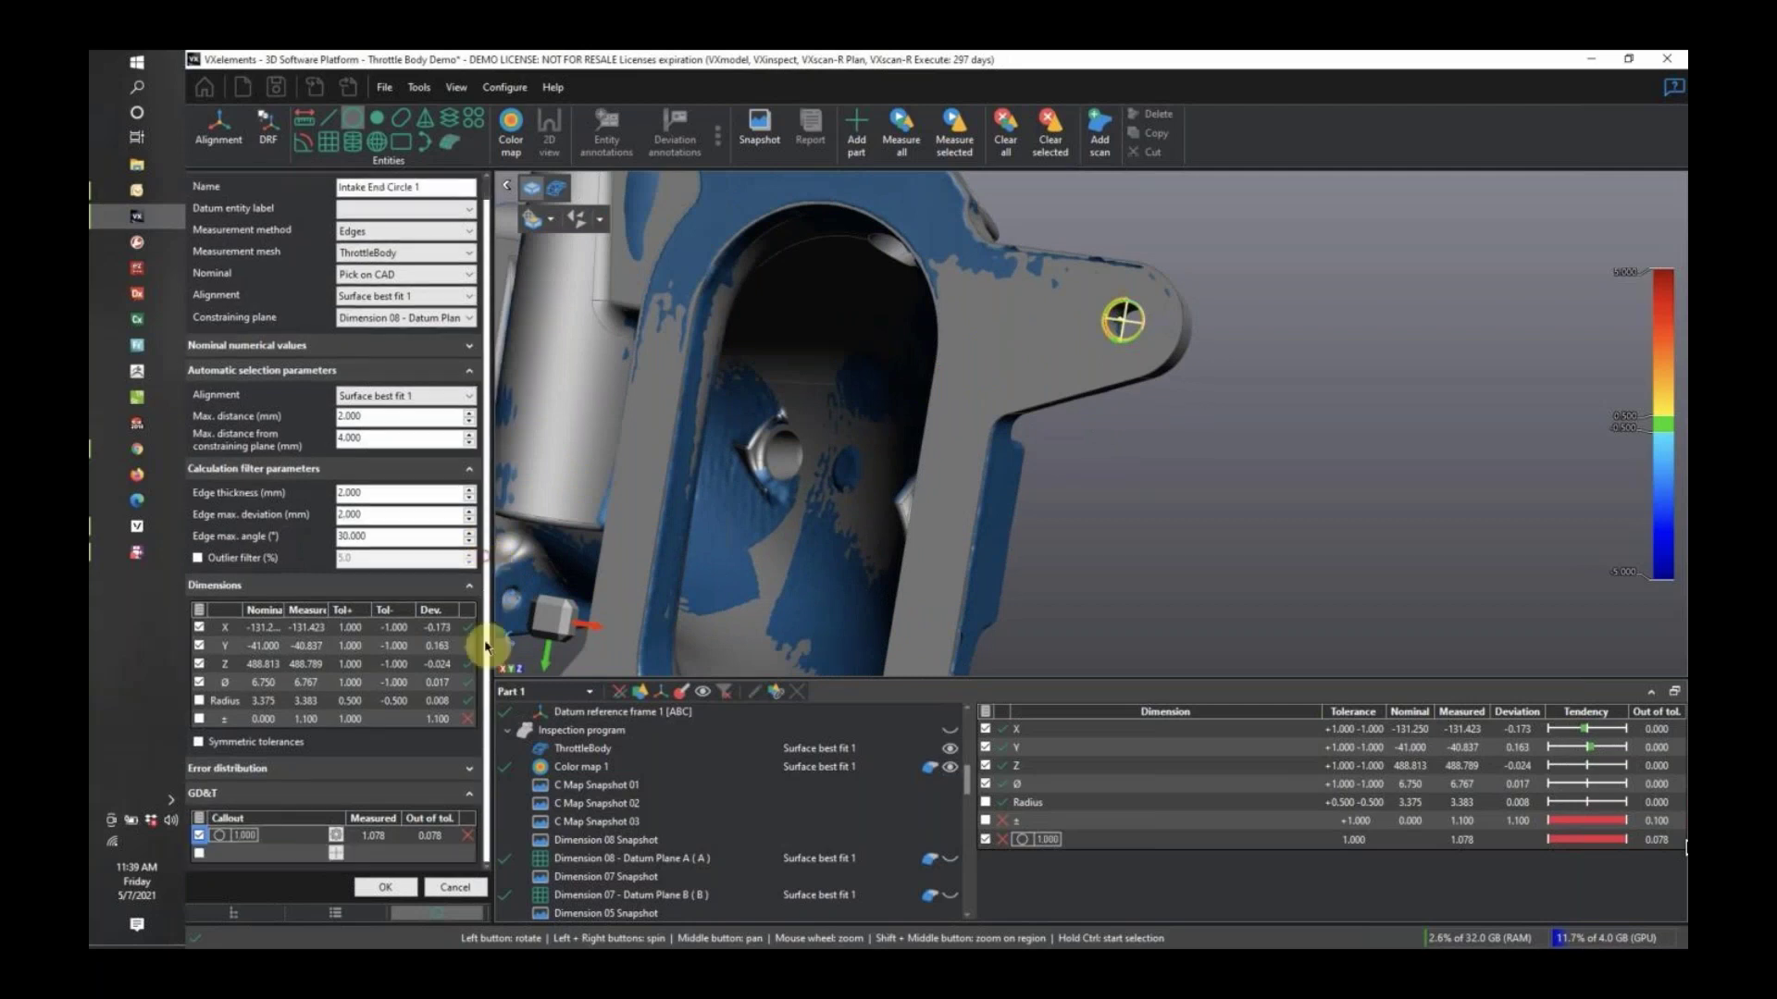
pyautogui.rightClick(320, 838)
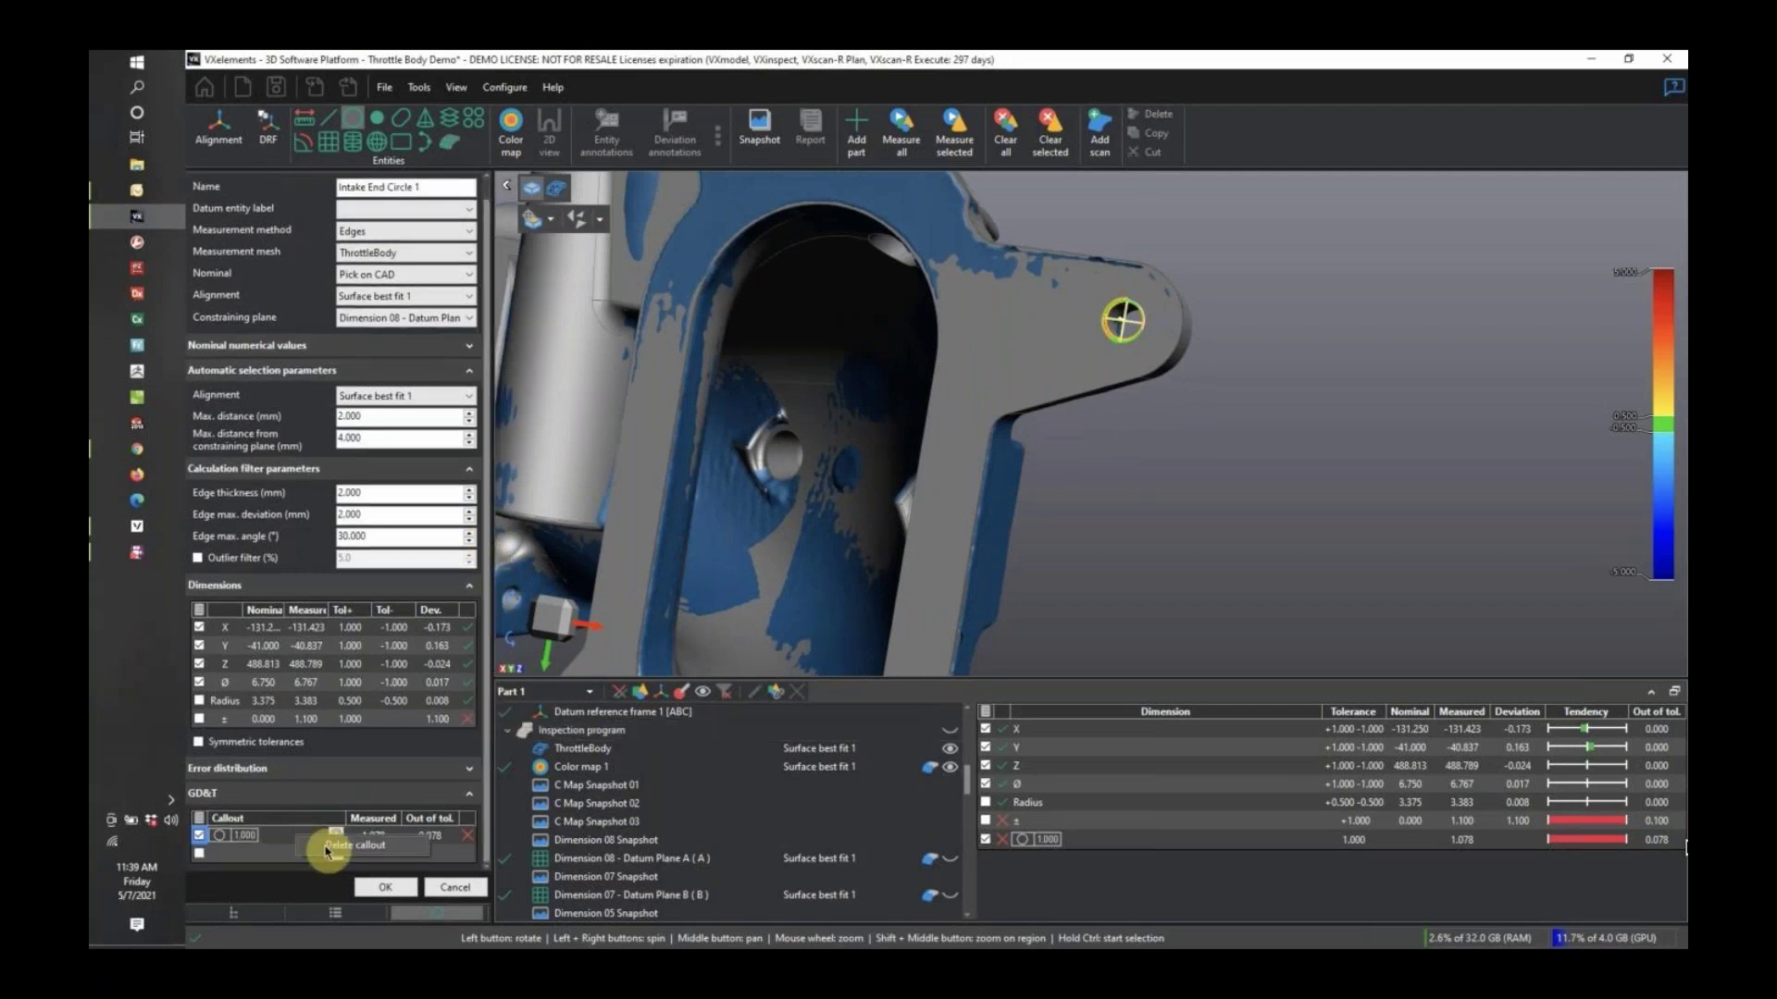
pyautogui.click(333, 846)
pyautogui.moveTo(912, 508); pyautogui.dragTo(1004, 469)
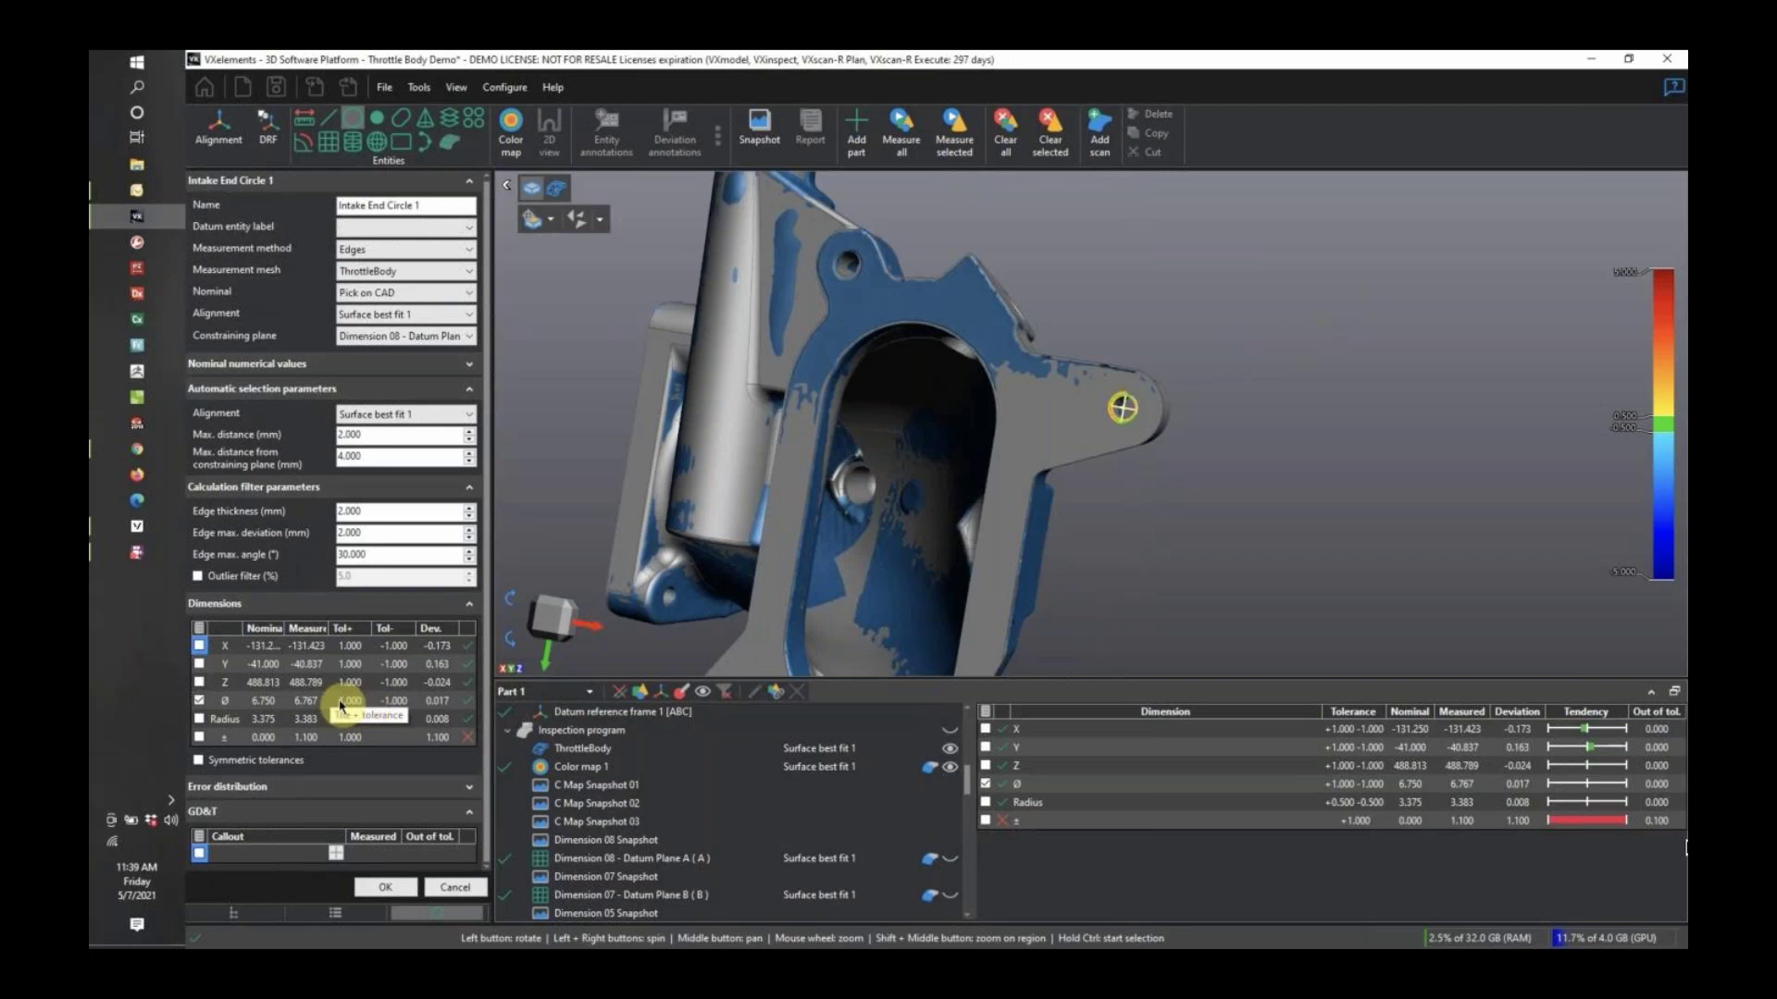
# Edit the diameter's upper tolerance so Ø becomes ±0.250 and the radius ±0.125.
pyautogui.click(351, 702)
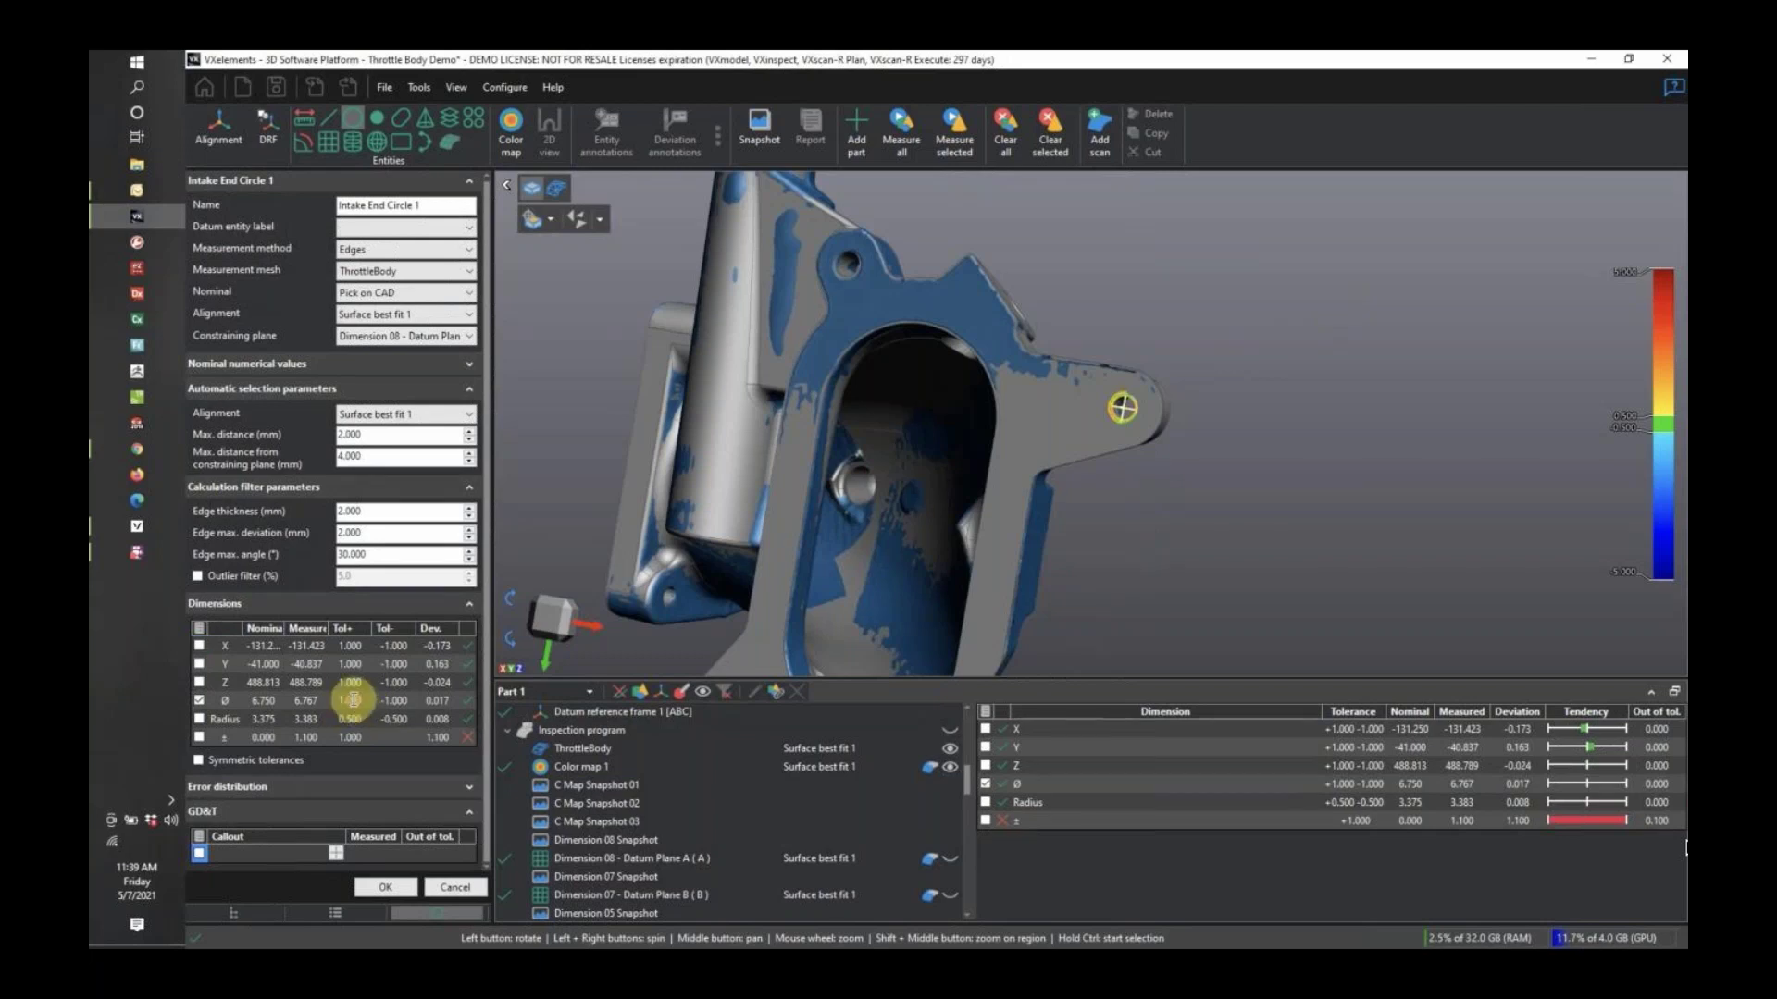
pyautogui.doubleClick(362, 700)
pyautogui.write('0.4')
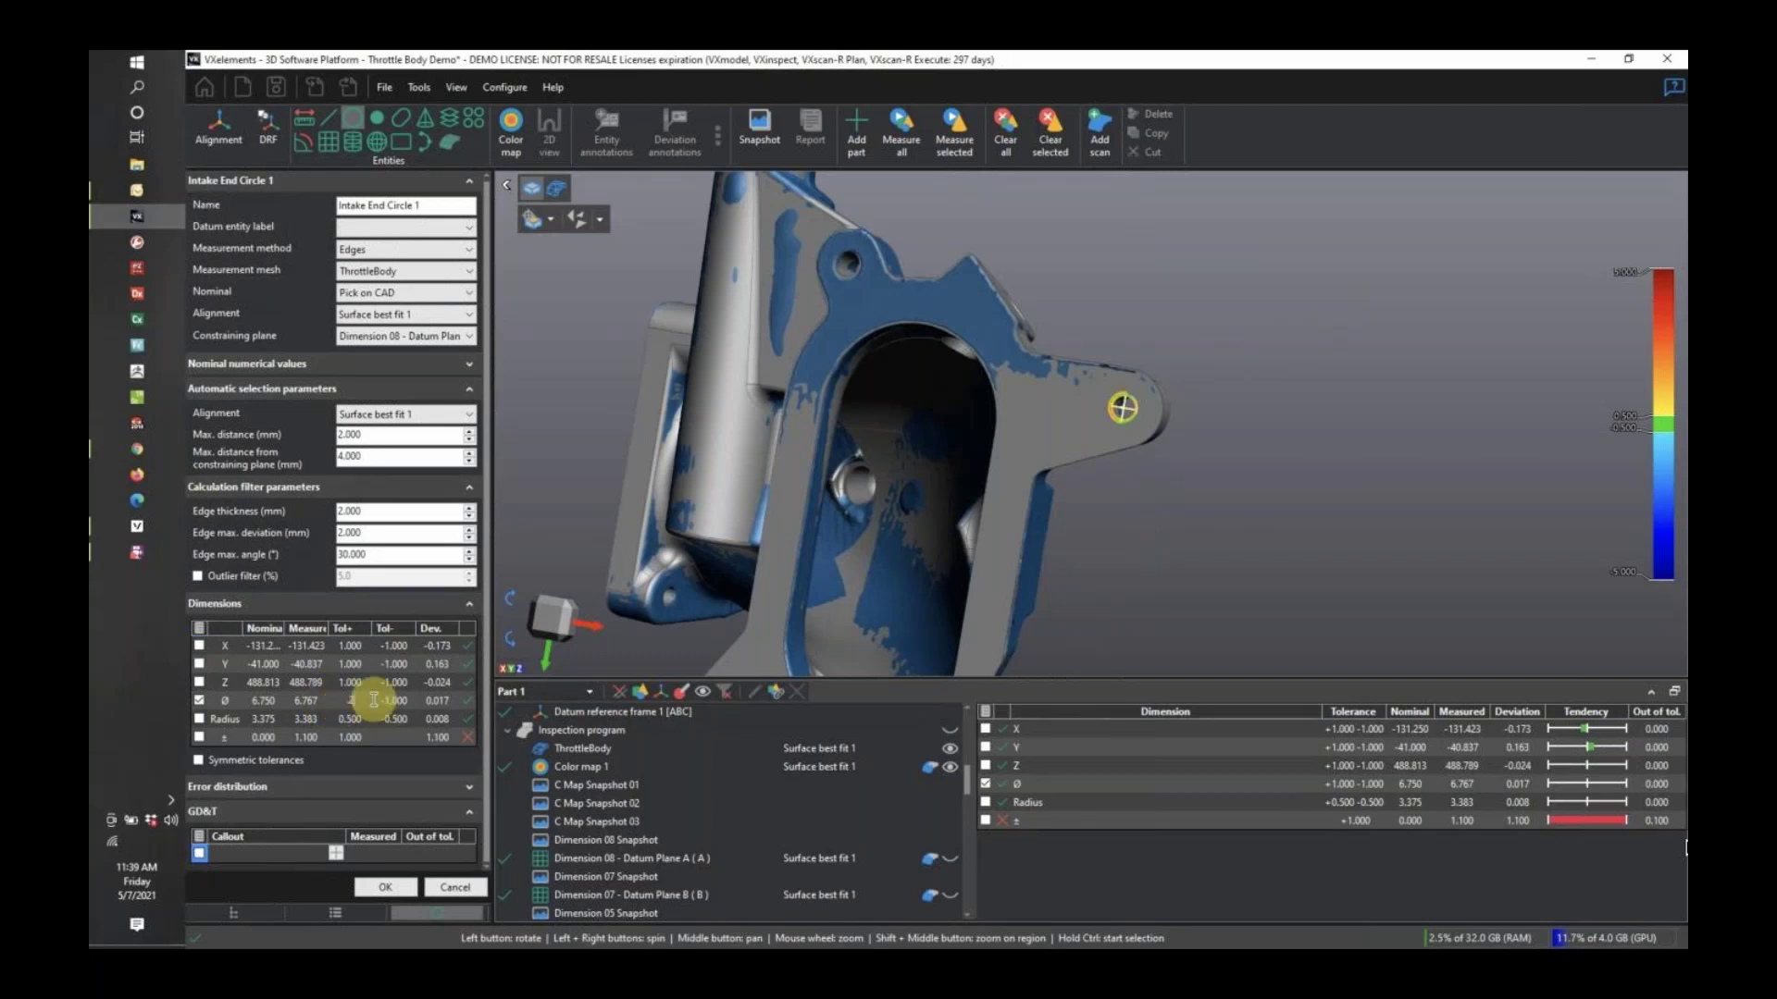
pyautogui.write('5')
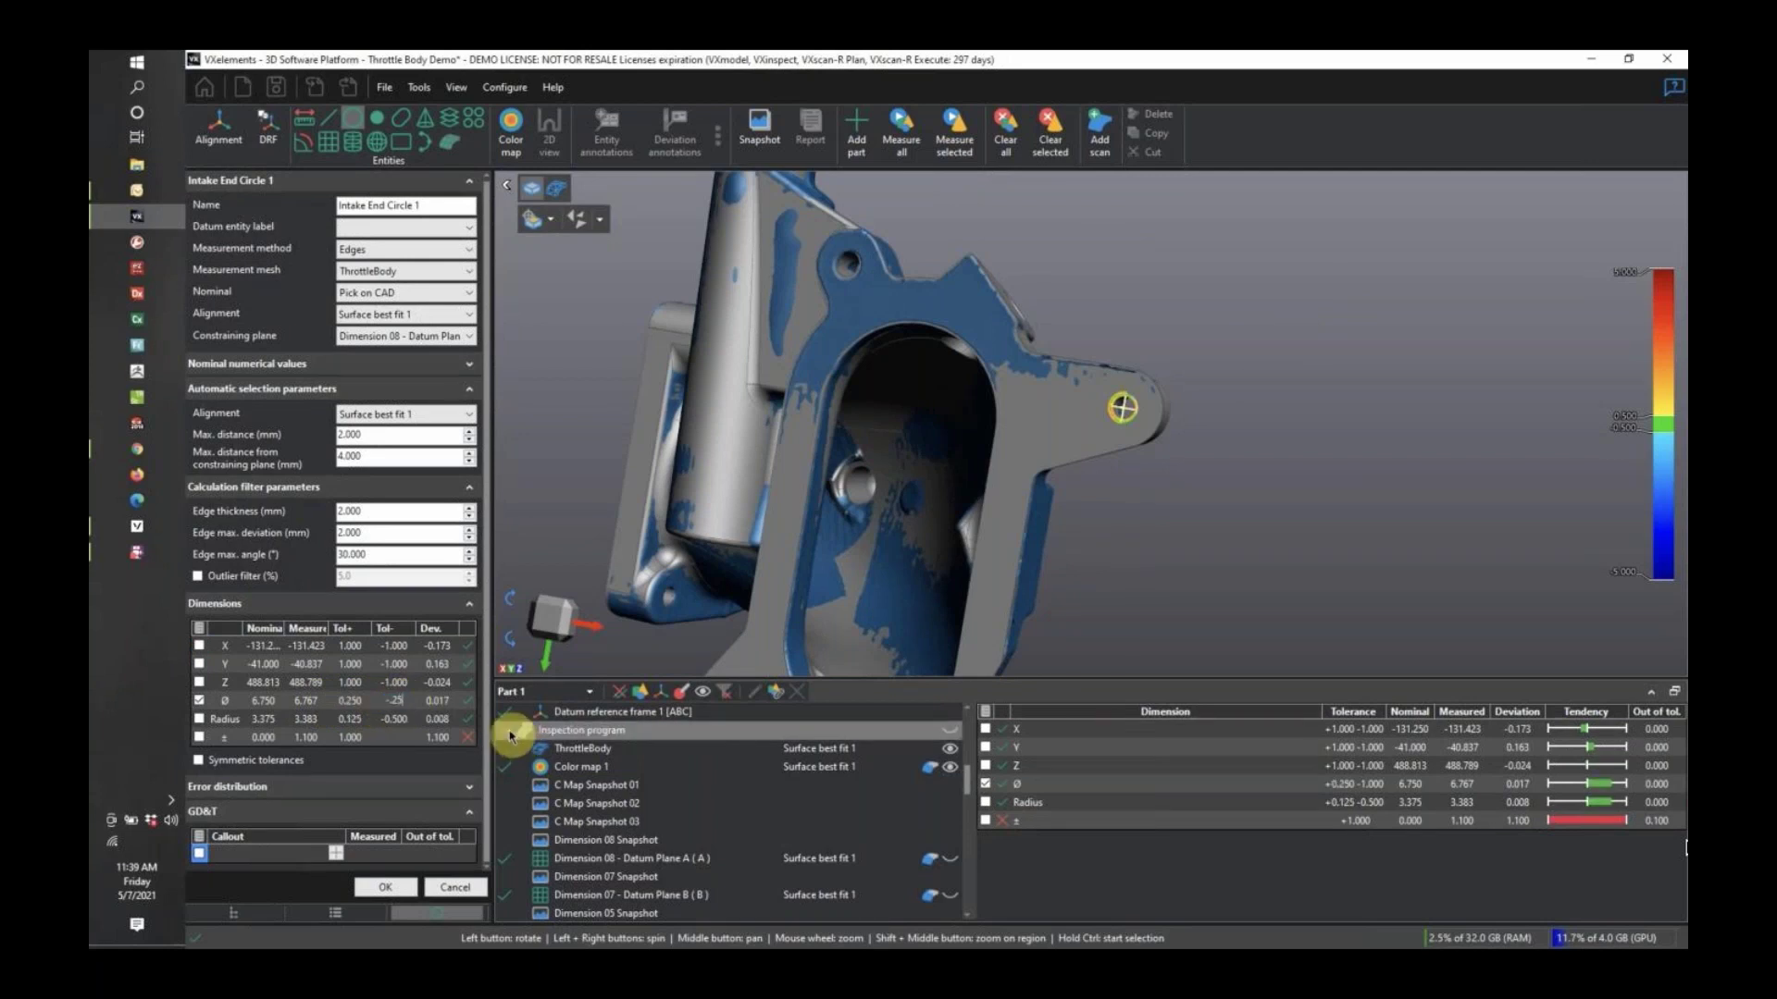
pyautogui.press('Return')
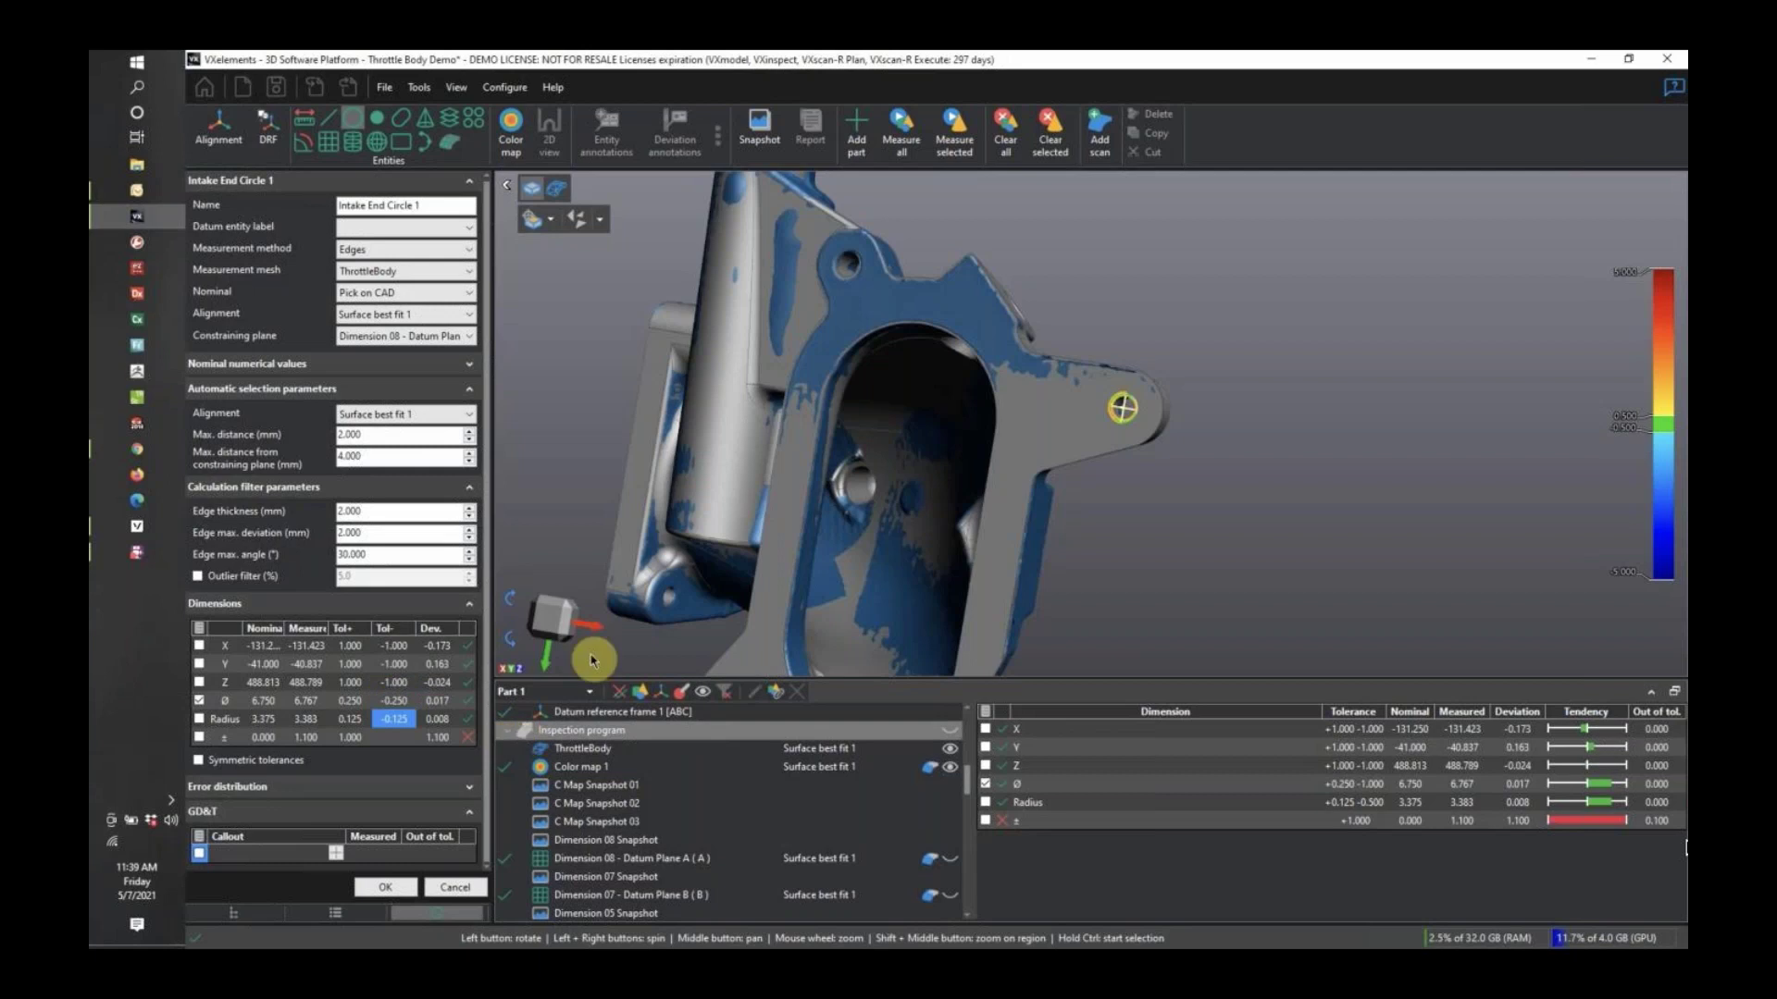
# Accept Intake End Circle 1, then measure and accept the next intake holes as circles 2–4.
pyautogui.click(386, 887)
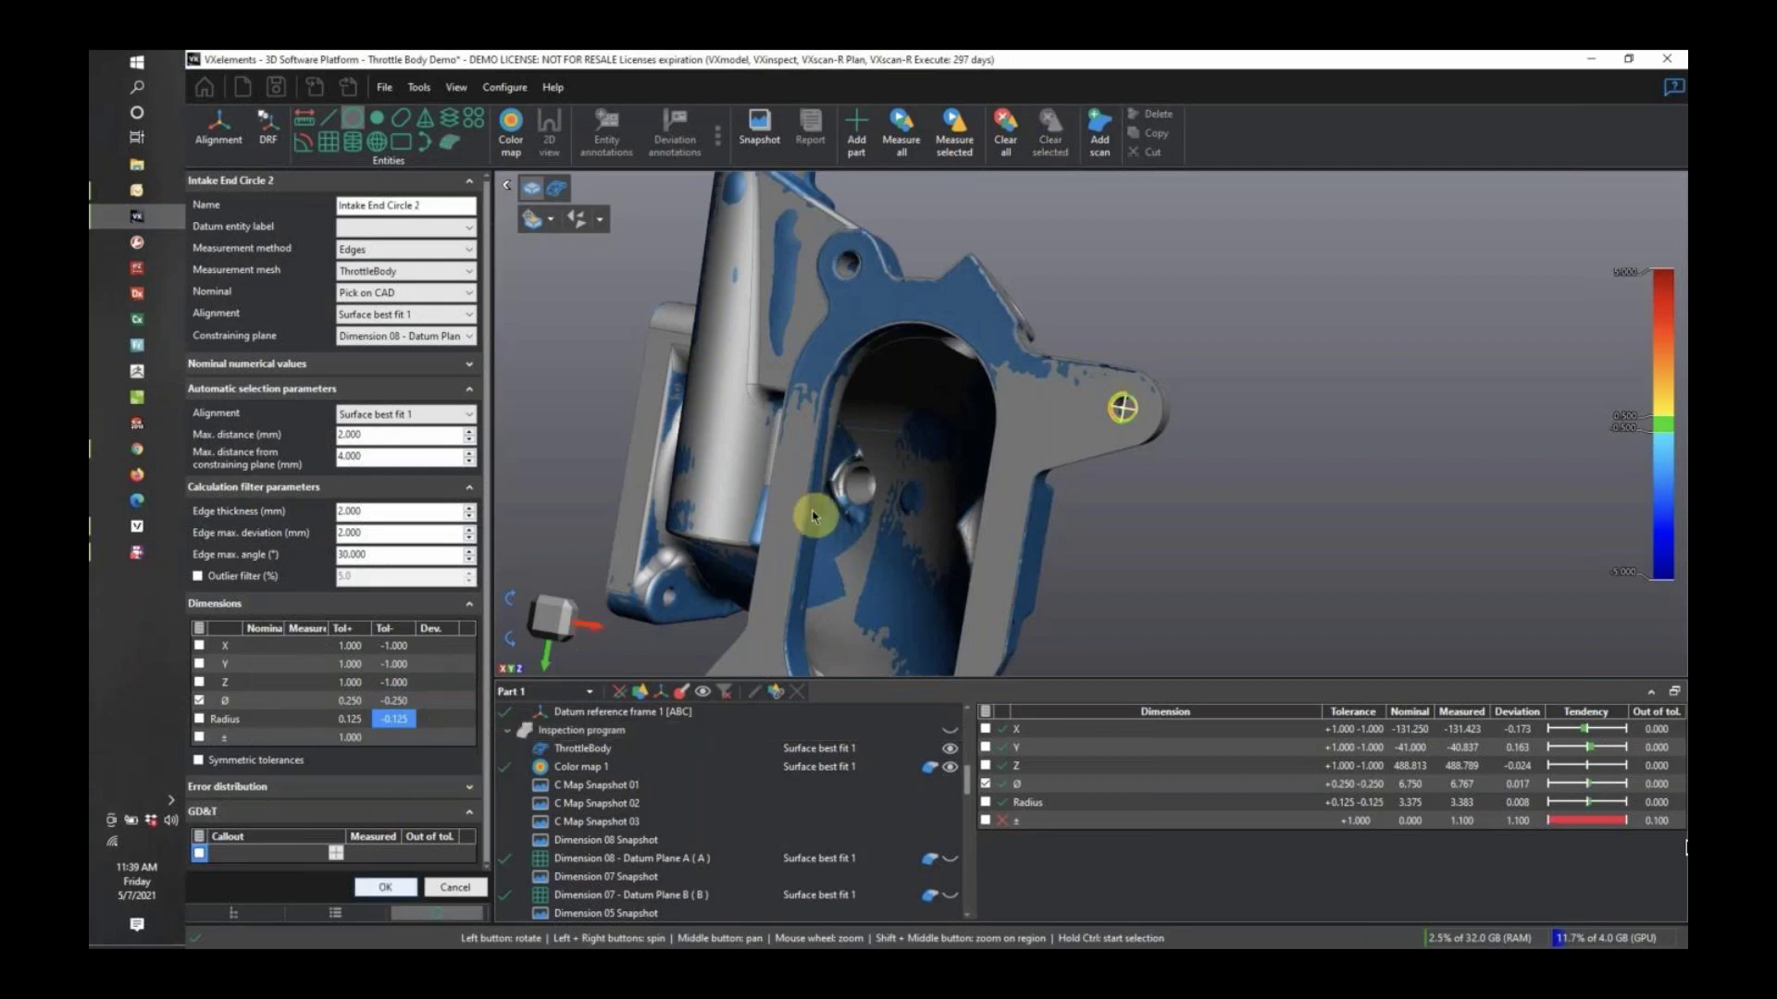
pyautogui.moveTo(817, 419); pyautogui.dragTo(937, 375)
pyautogui.click(938, 373)
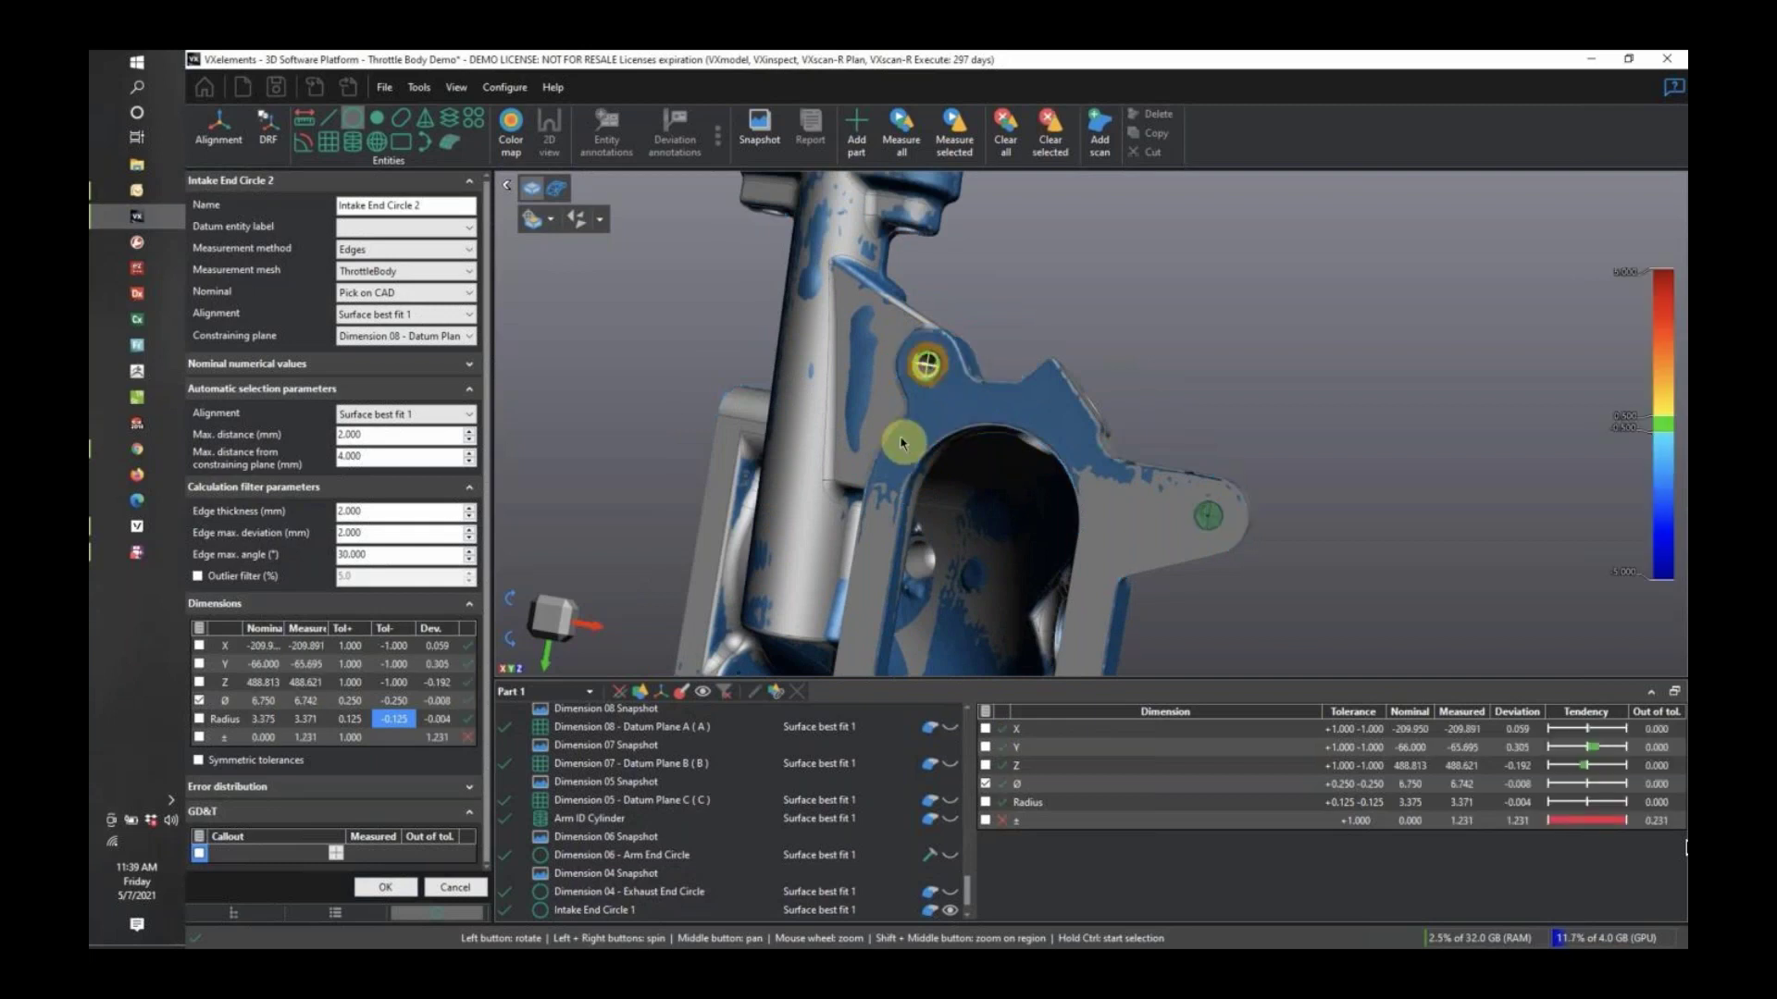
pyautogui.moveTo(856, 413); pyautogui.dragTo(832, 440, button='middle')
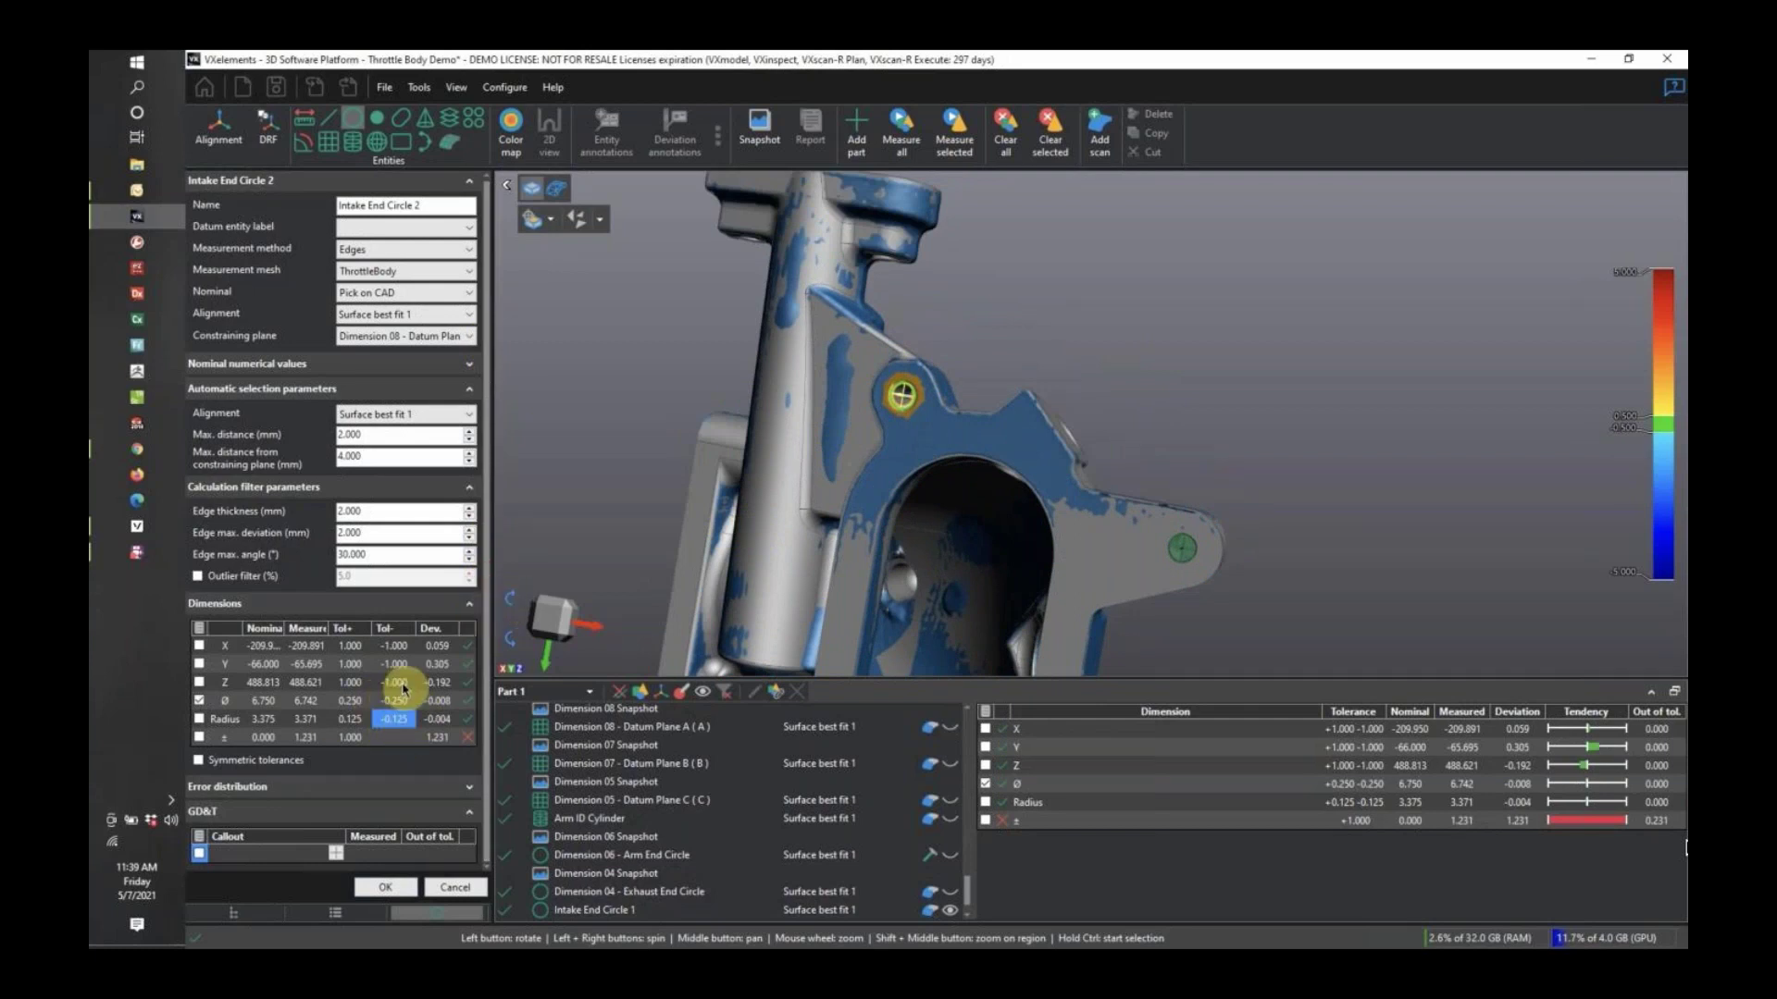
pyautogui.click(407, 889)
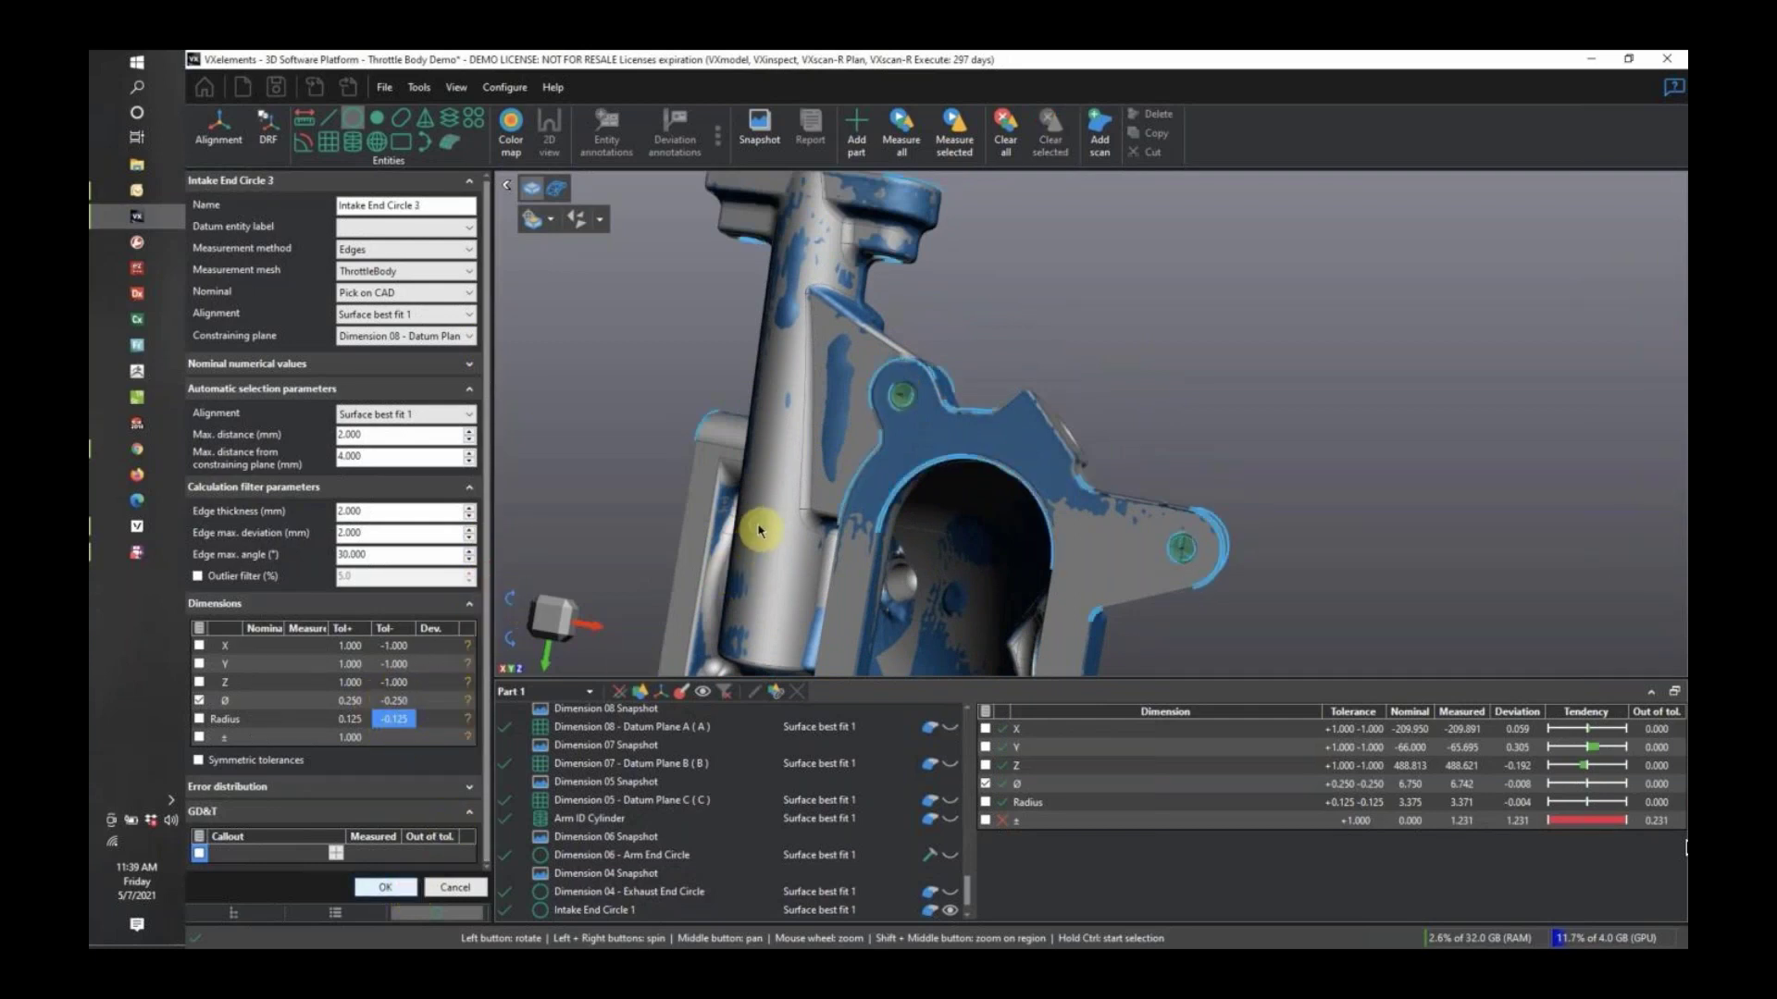
pyautogui.moveTo(753, 516); pyautogui.dragTo(745, 364)
pyautogui.click(775, 559)
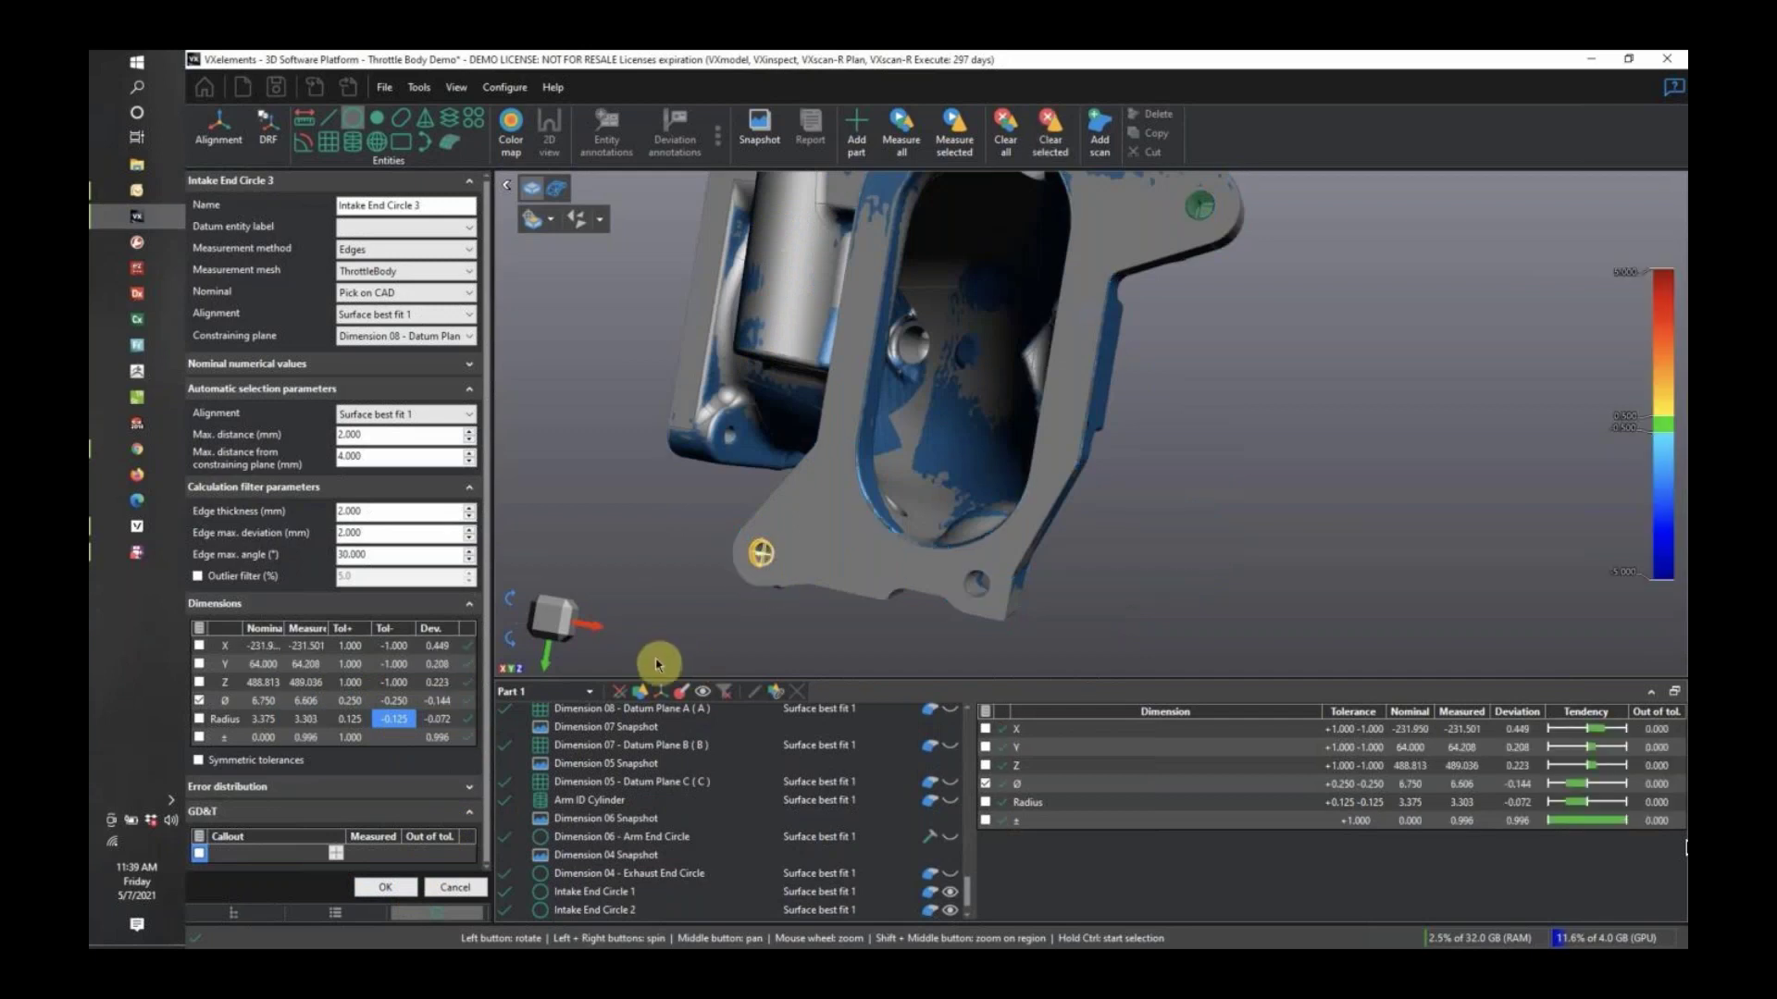
pyautogui.click(389, 886)
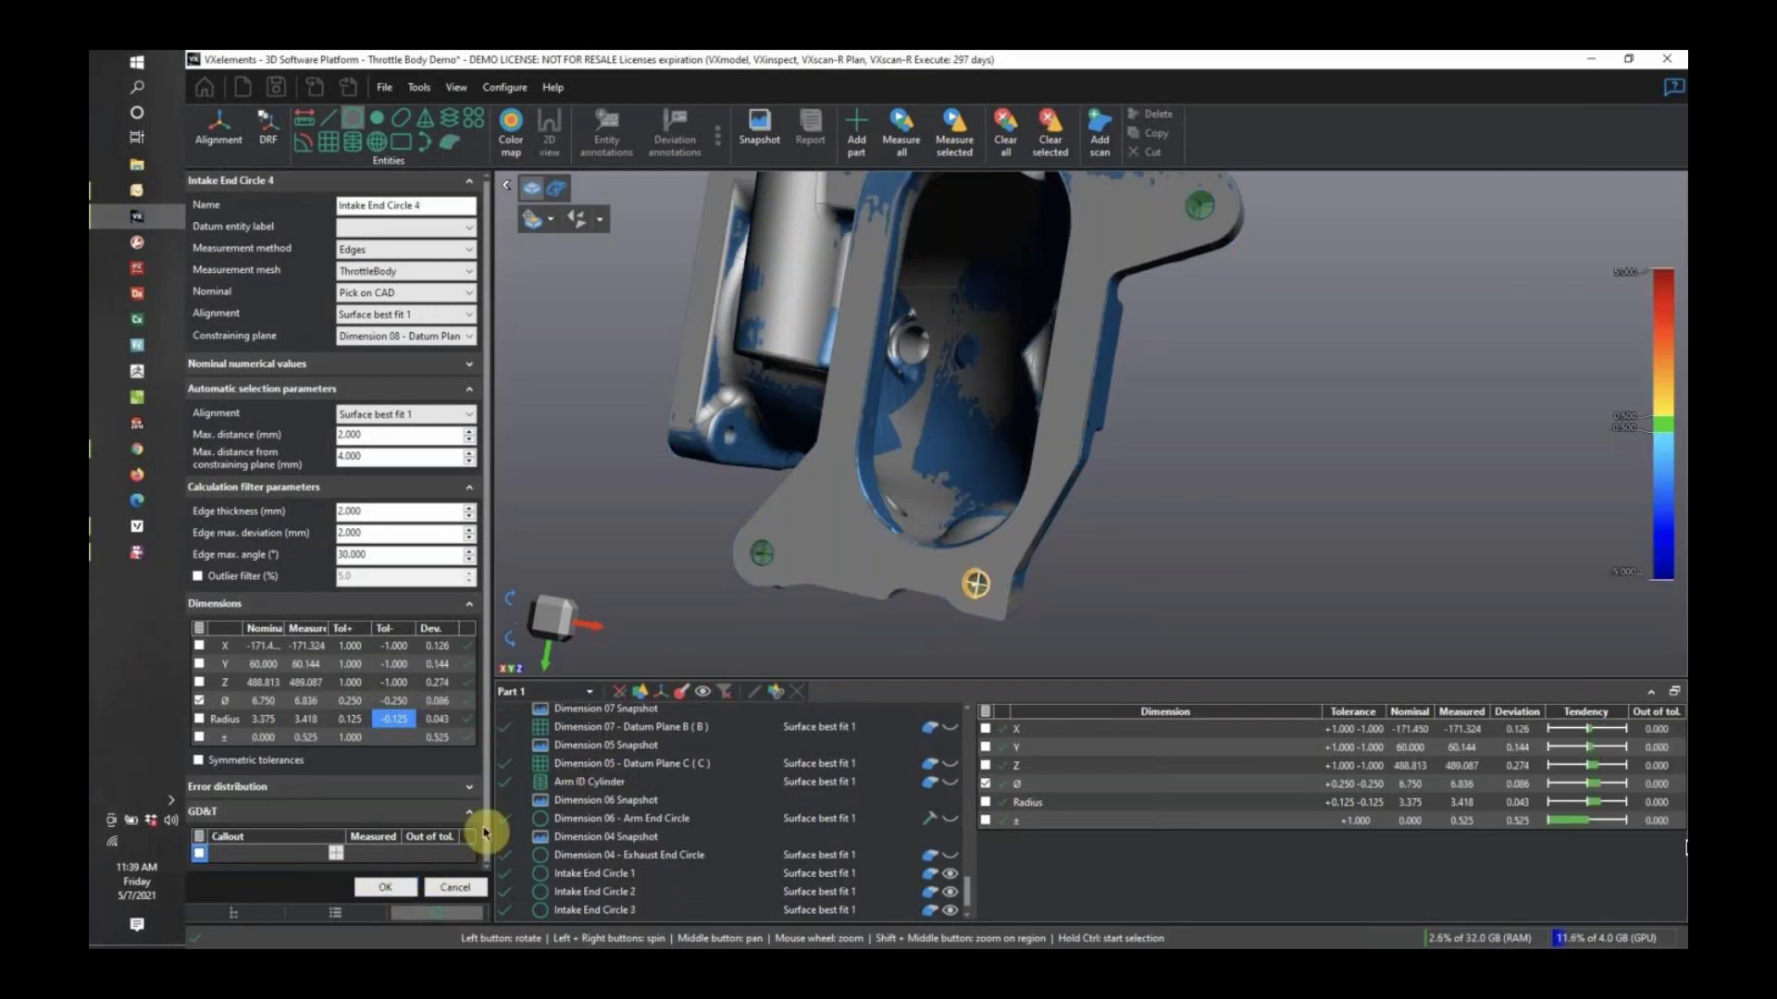
pyautogui.click(393, 888)
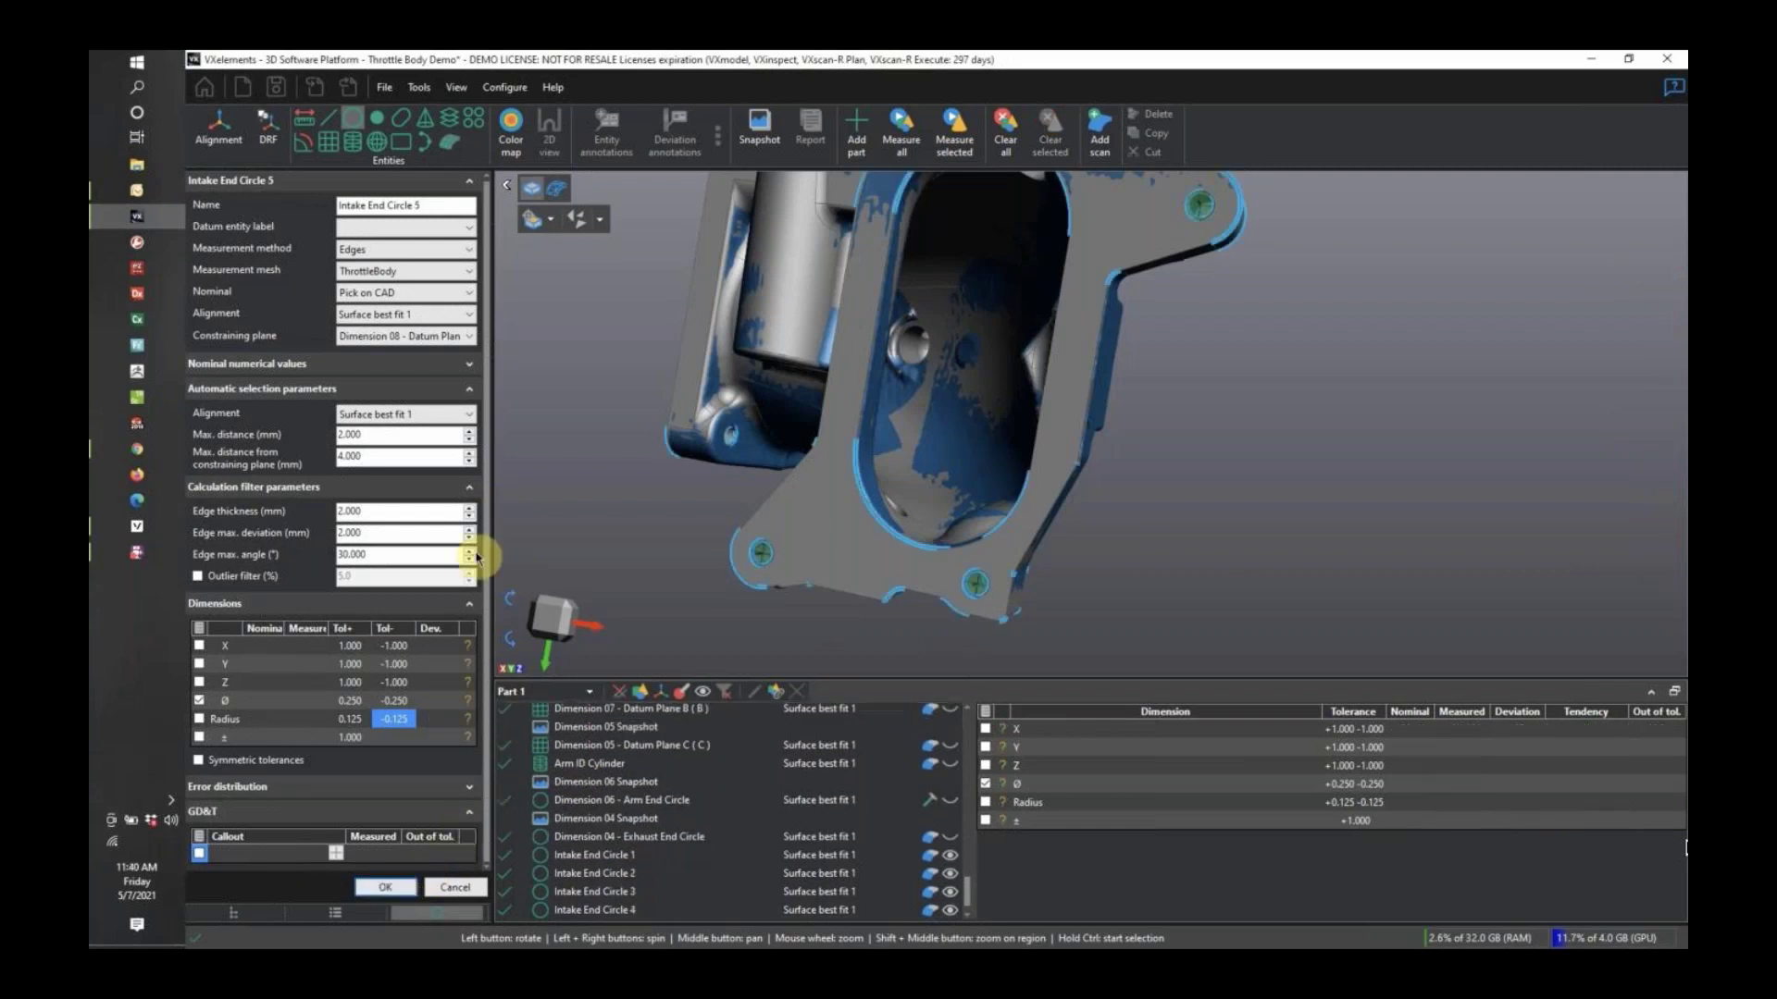
# Close the circle tool, select Intake End Circles 1–4, and start a new circle pattern.
pyautogui.press('Escape')
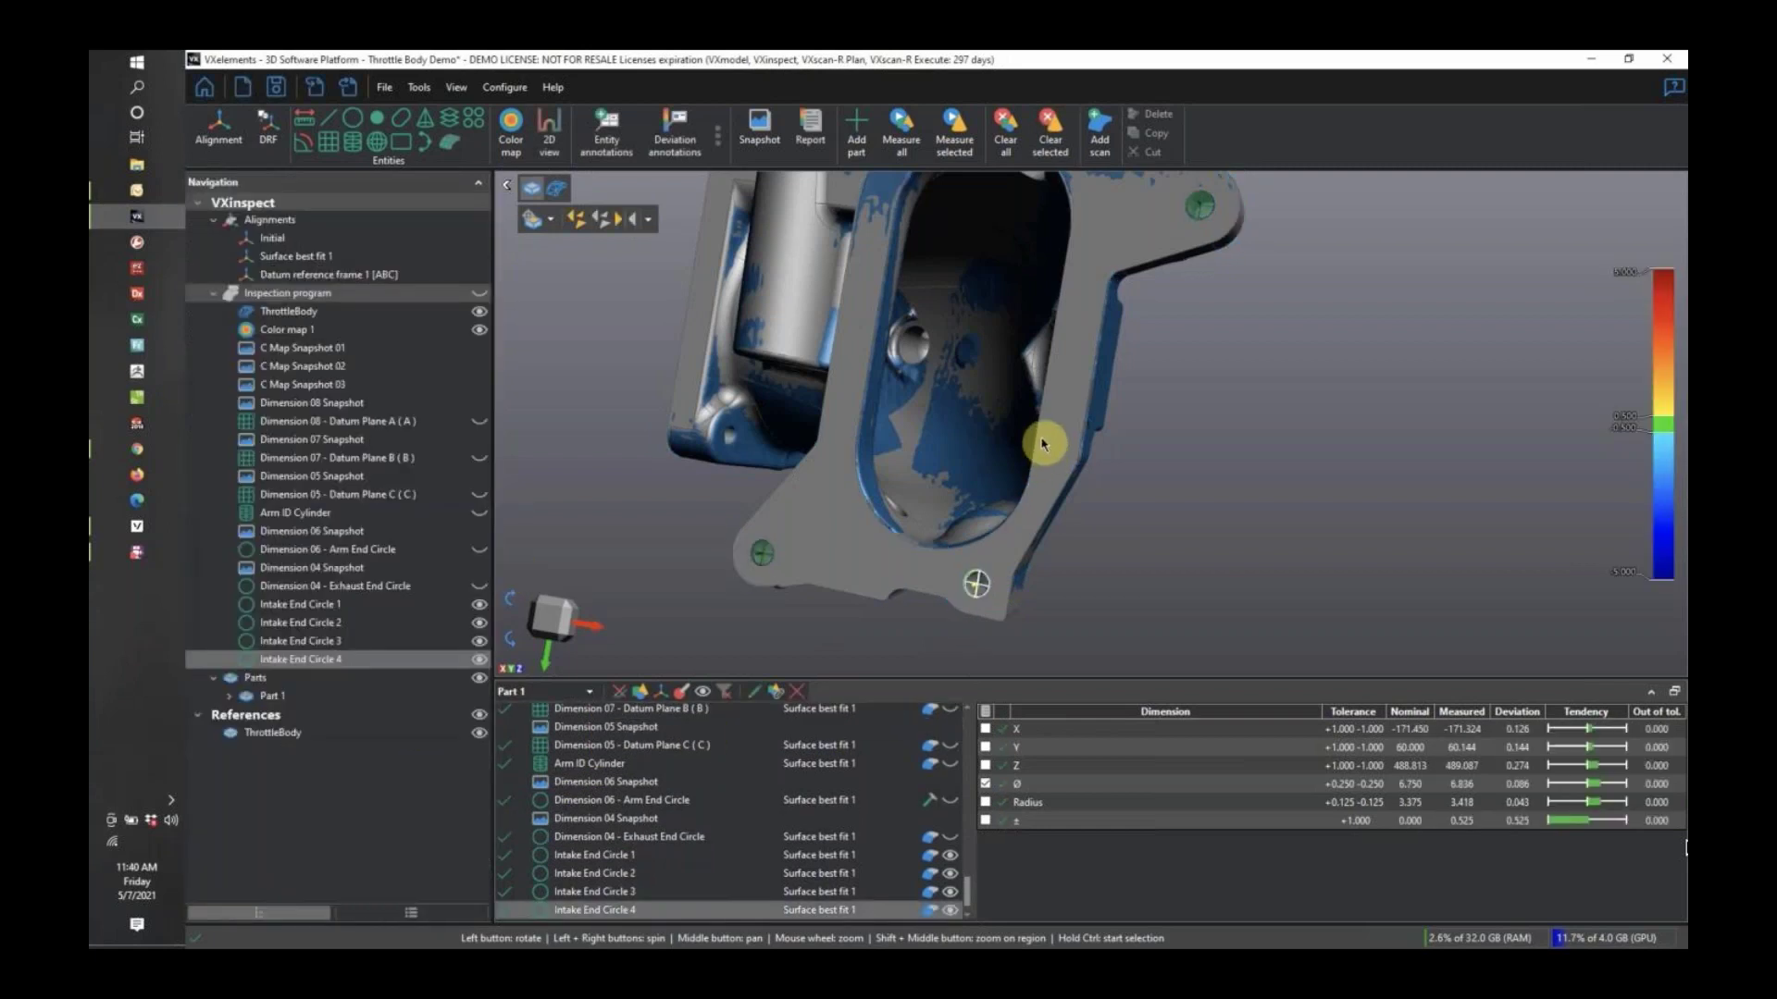
pyautogui.click(374, 611)
pyautogui.keyDown('shift'); pyautogui.click(366, 659); pyautogui.keyUp('shift')
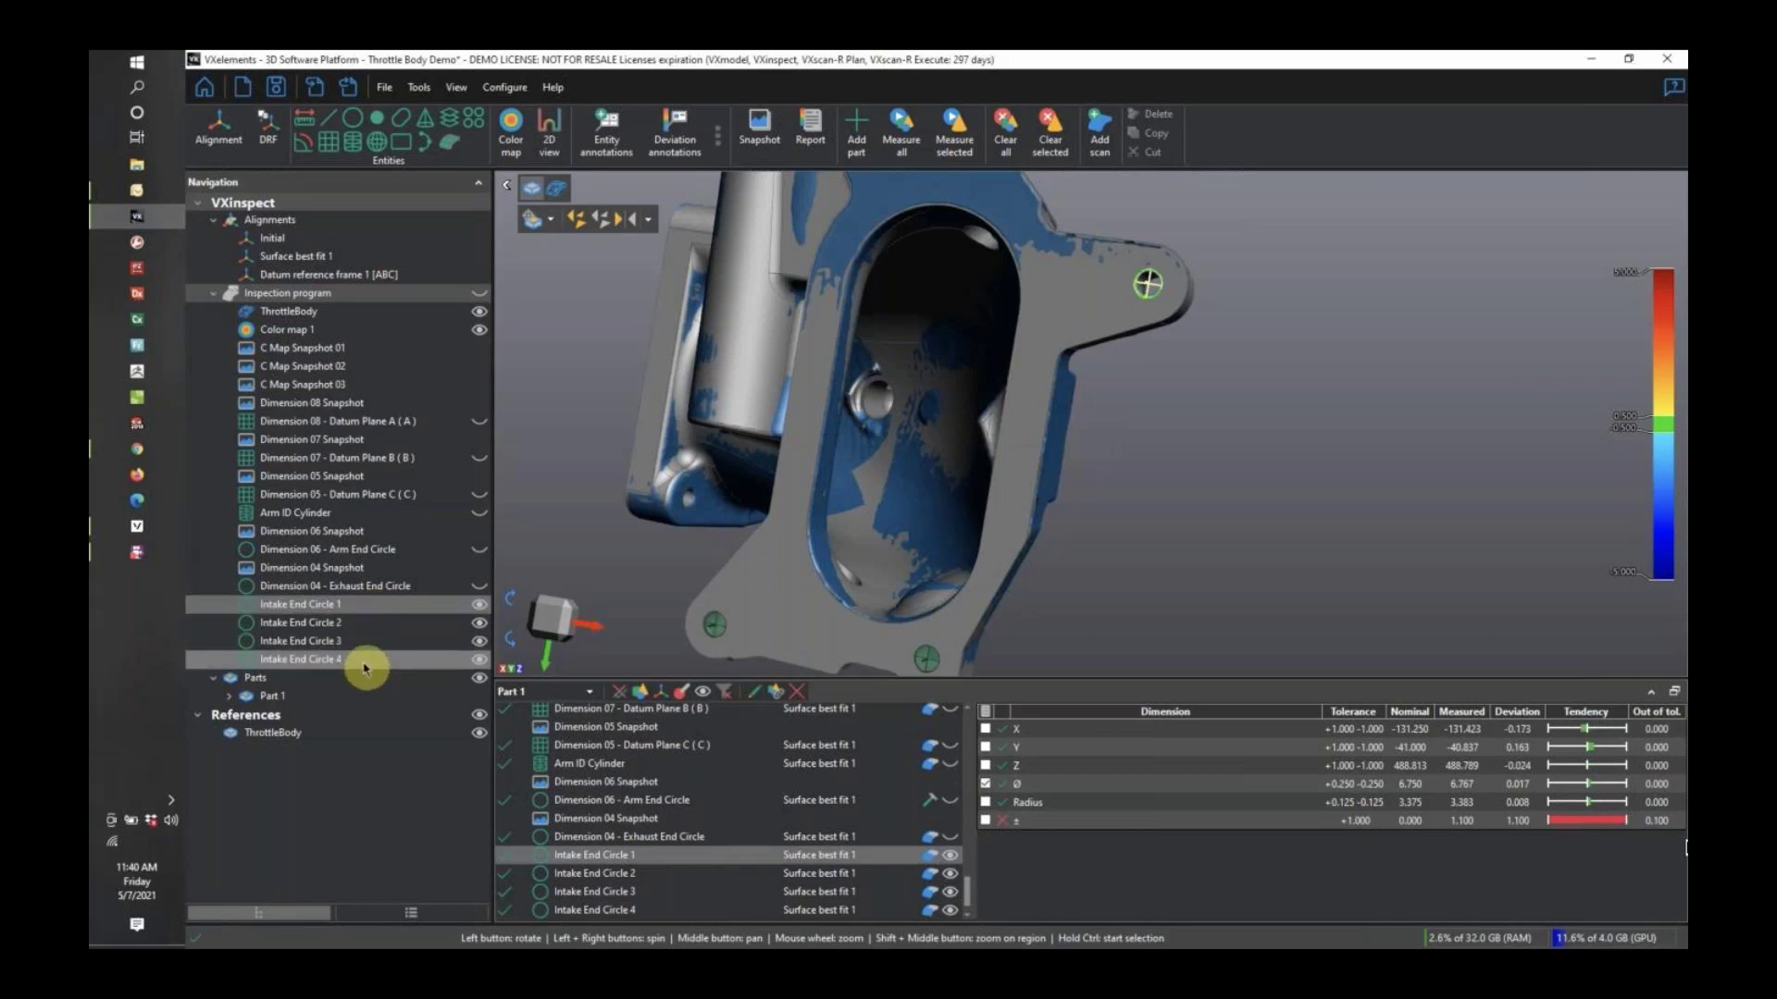
pyautogui.moveTo(979, 472); pyautogui.dragTo(966, 508, button='middle')
pyautogui.moveTo(965, 508); pyautogui.dragTo(977, 452)
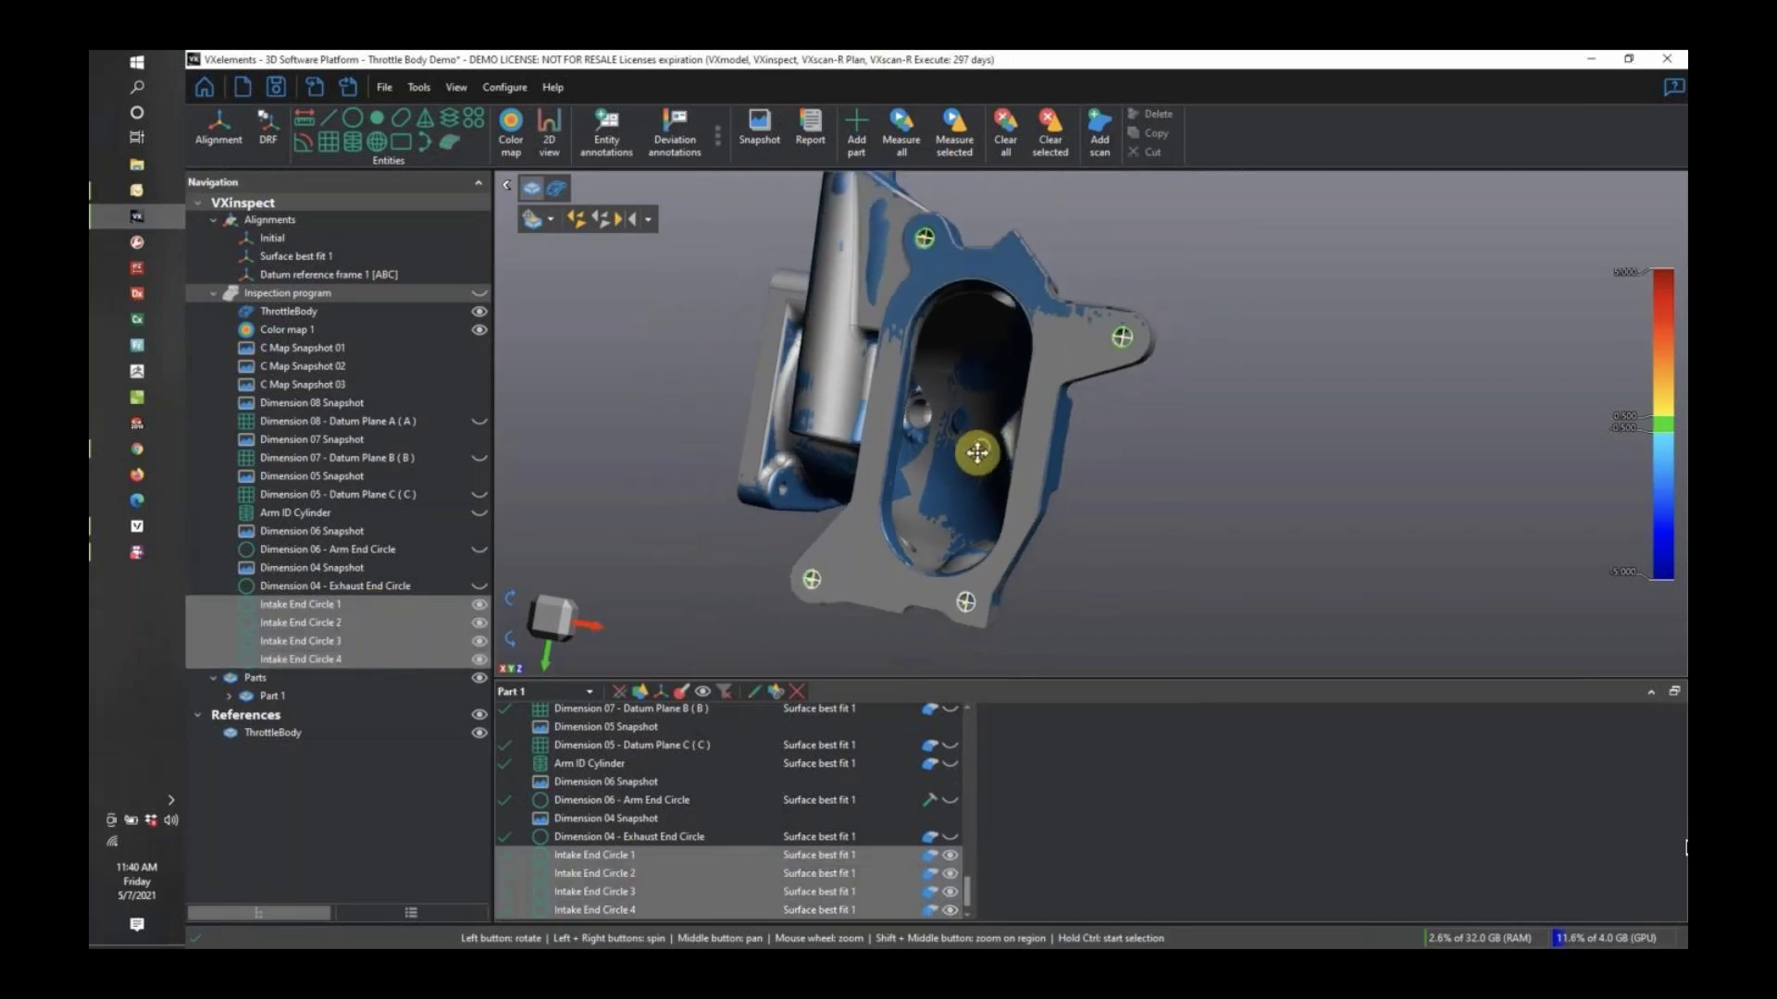
pyautogui.click(473, 117)
pyautogui.click(511, 141)
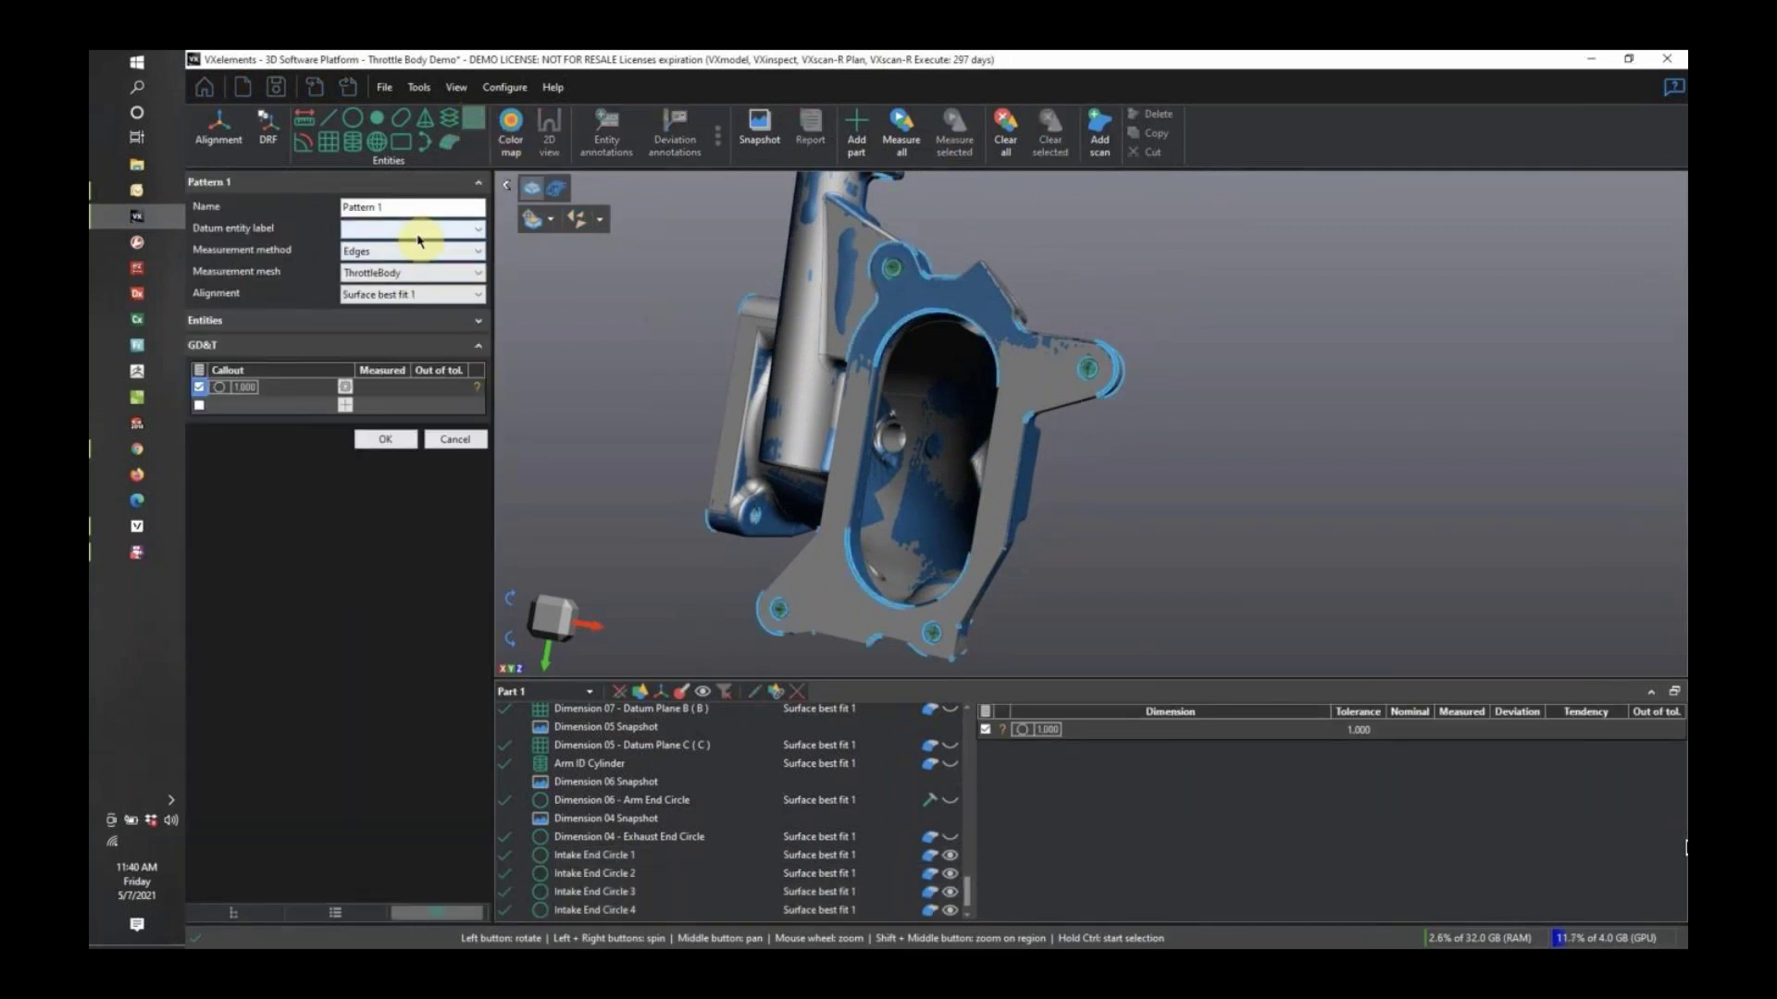
# Keep Edges as the measurement method and add Intake End Circles 1, 2, 3 and 4 to Pattern 1.
pyautogui.click(417, 252)
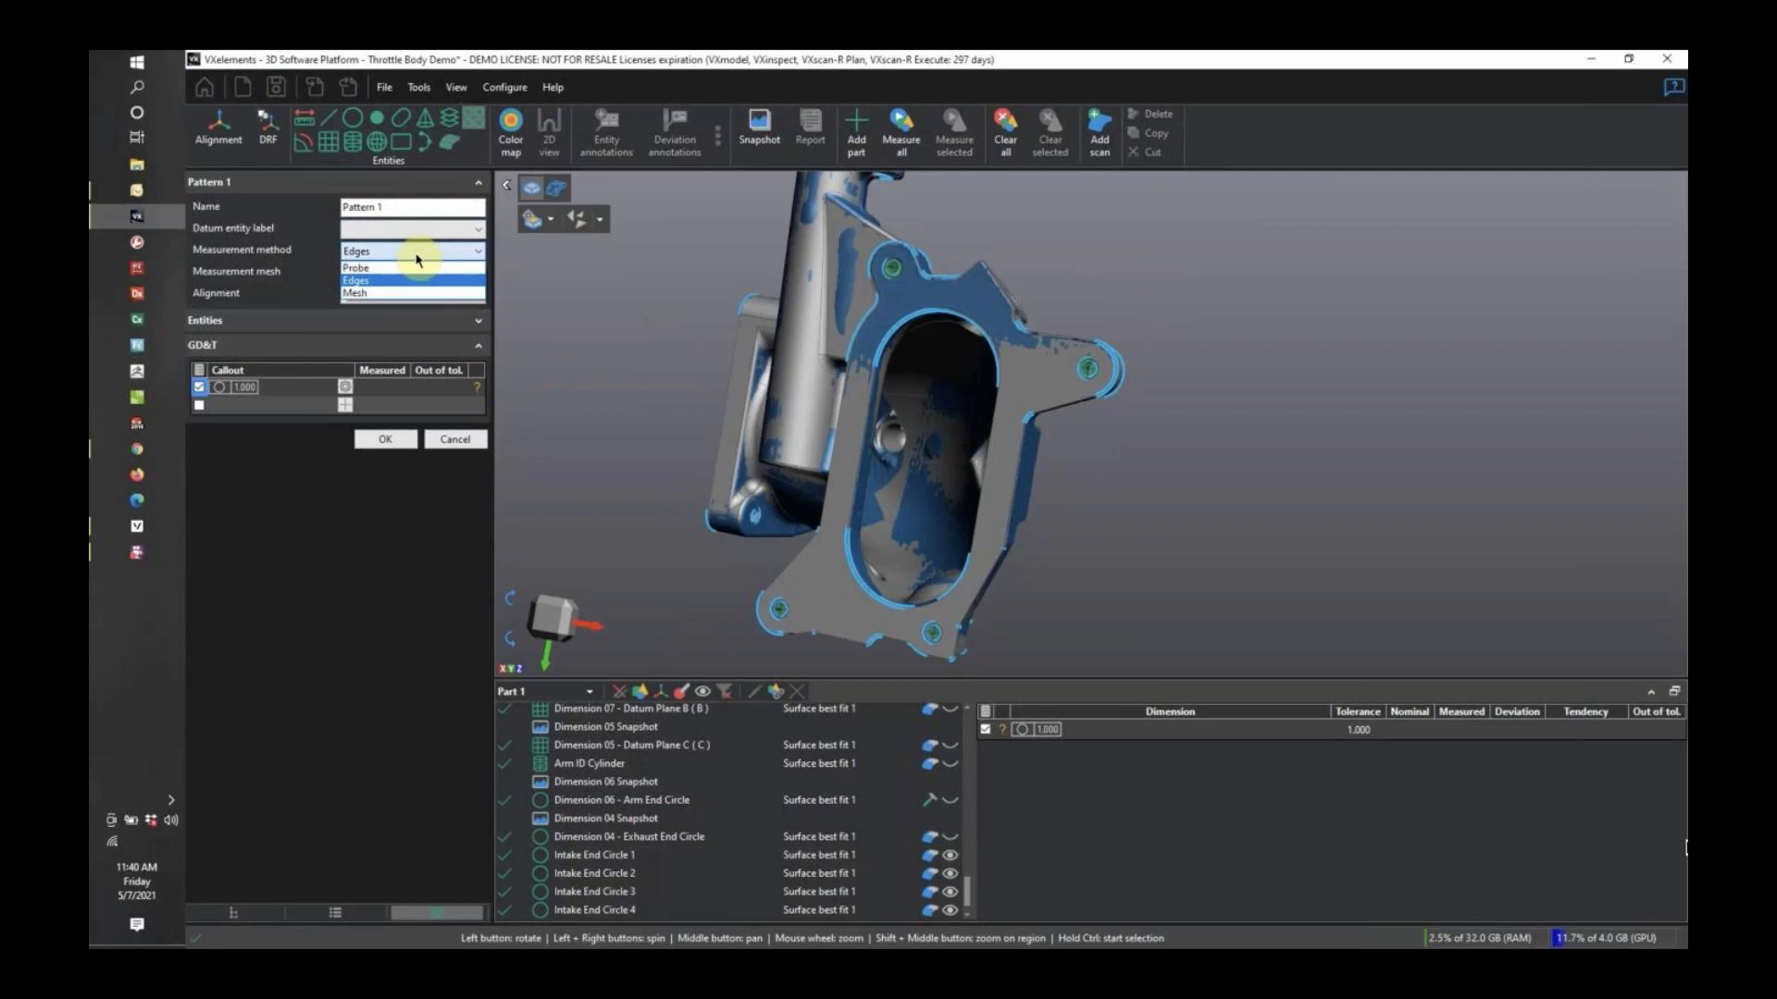
pyautogui.click(392, 280)
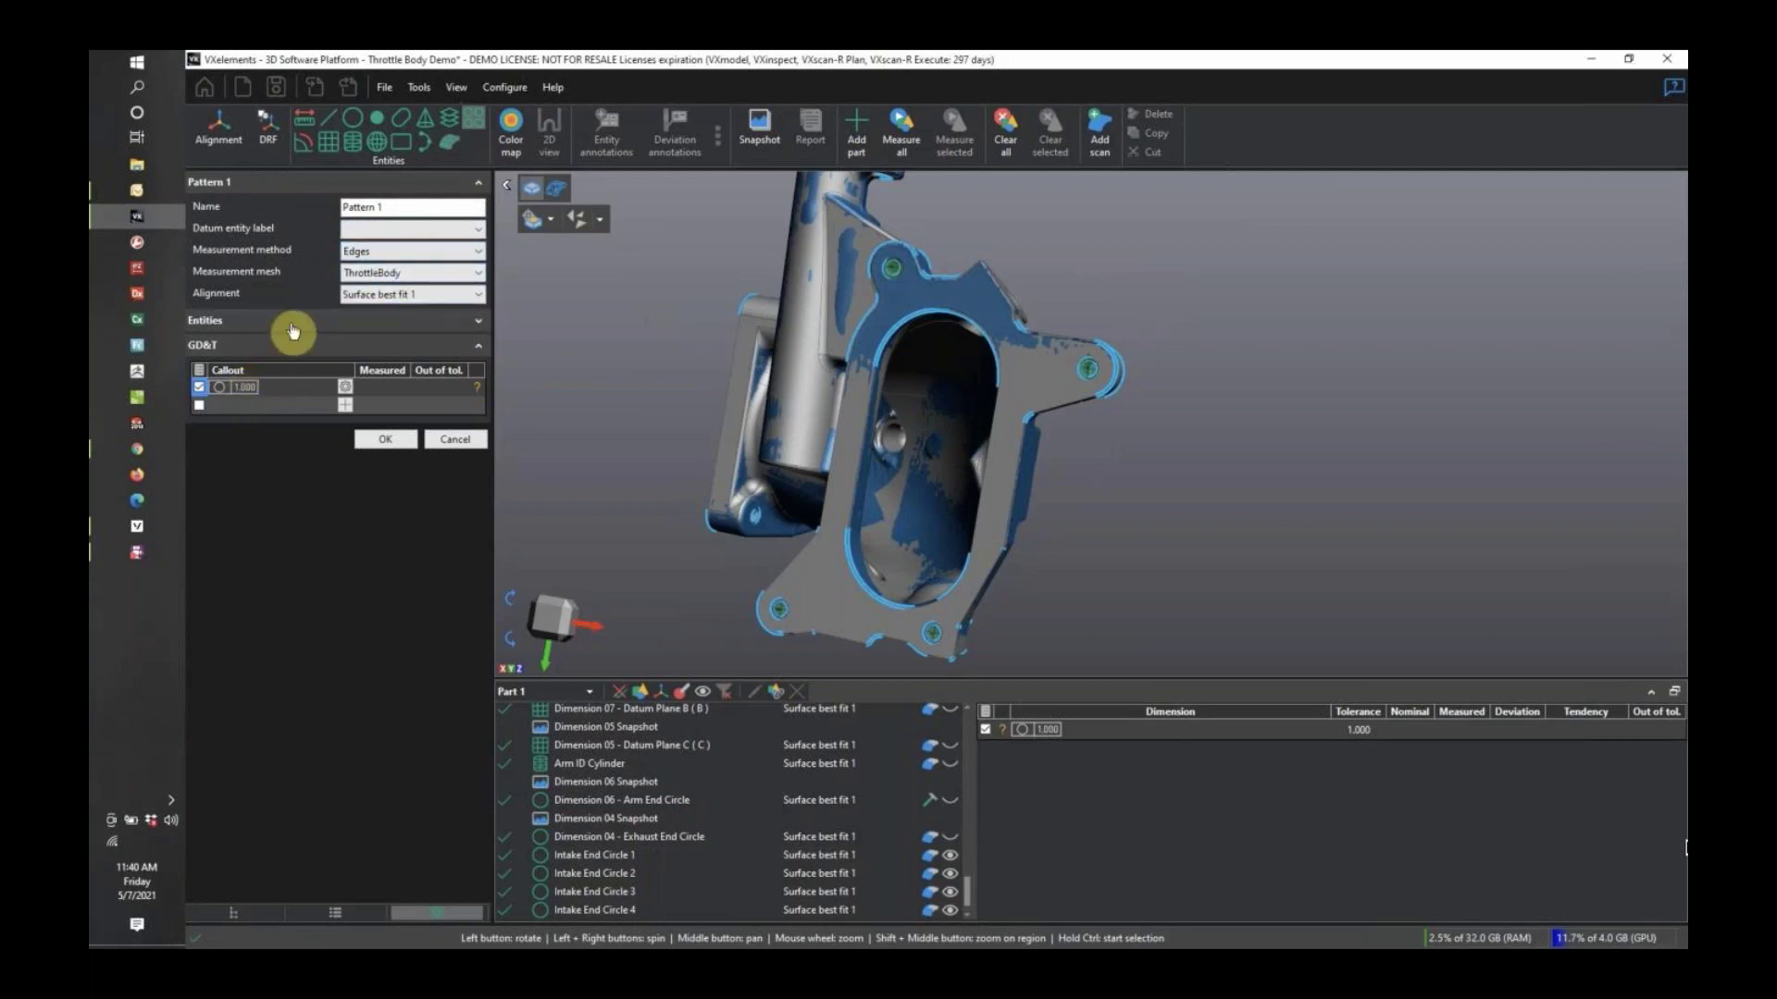
pyautogui.click(296, 324)
pyautogui.rightClick(330, 396)
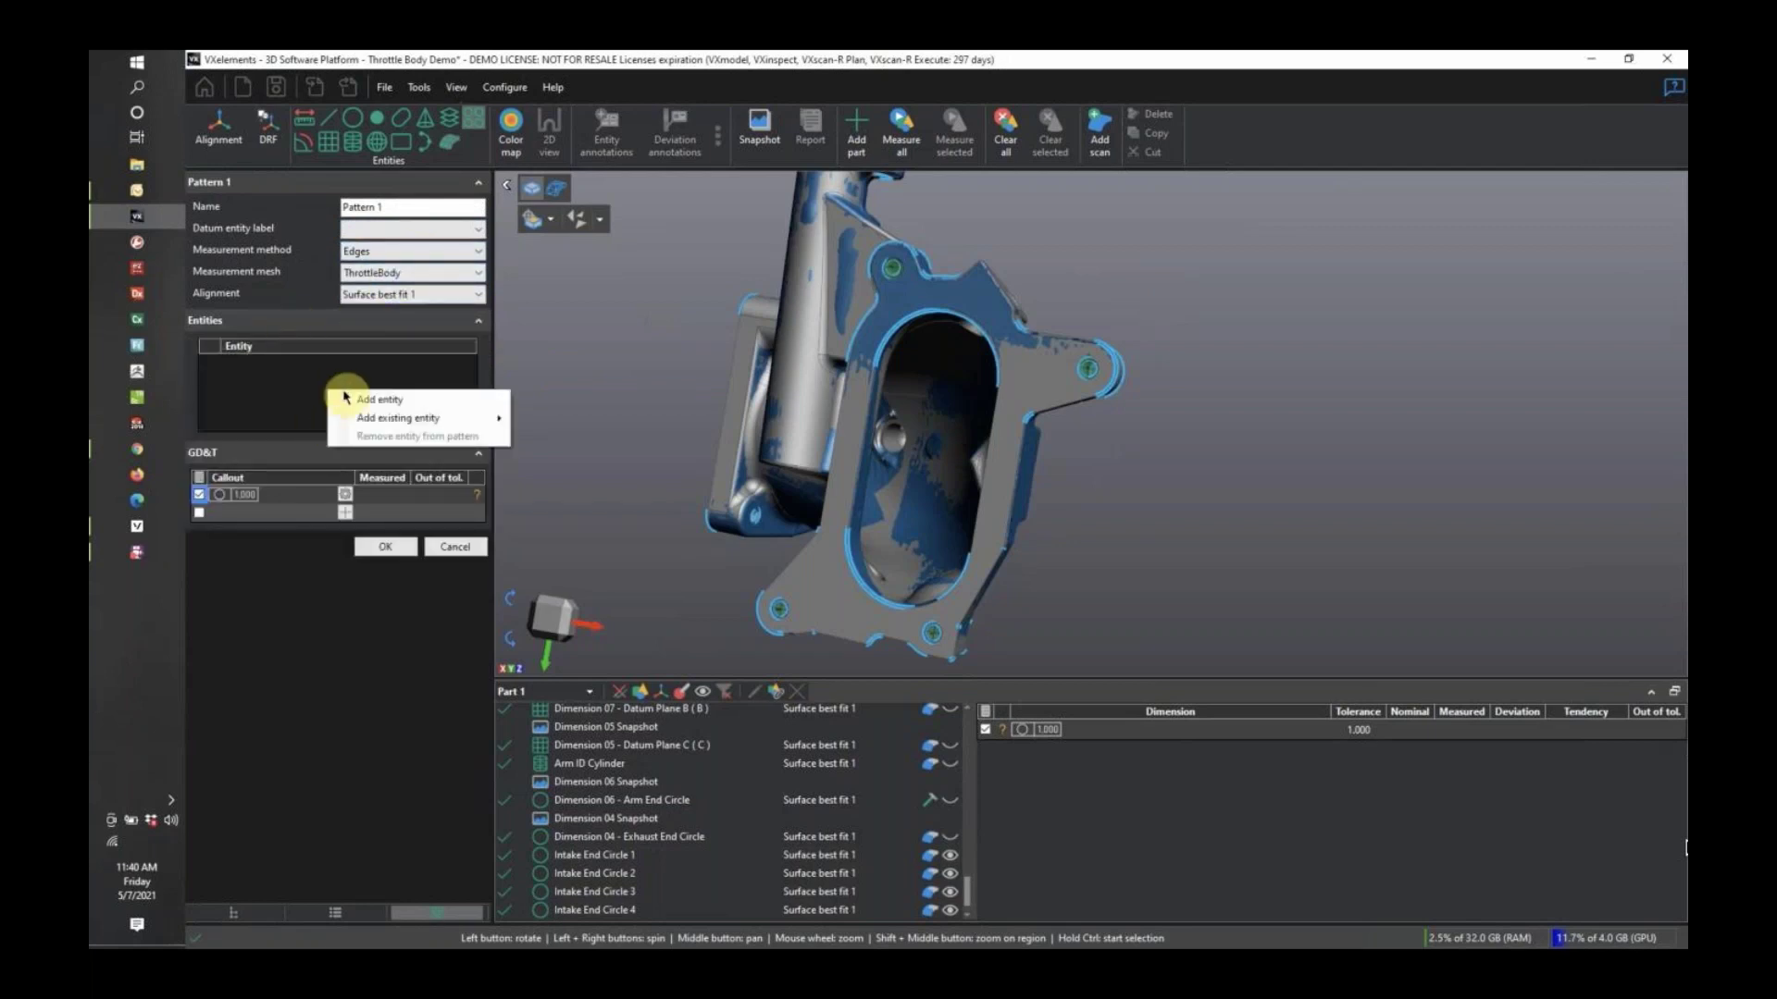
pyautogui.moveTo(412, 418)
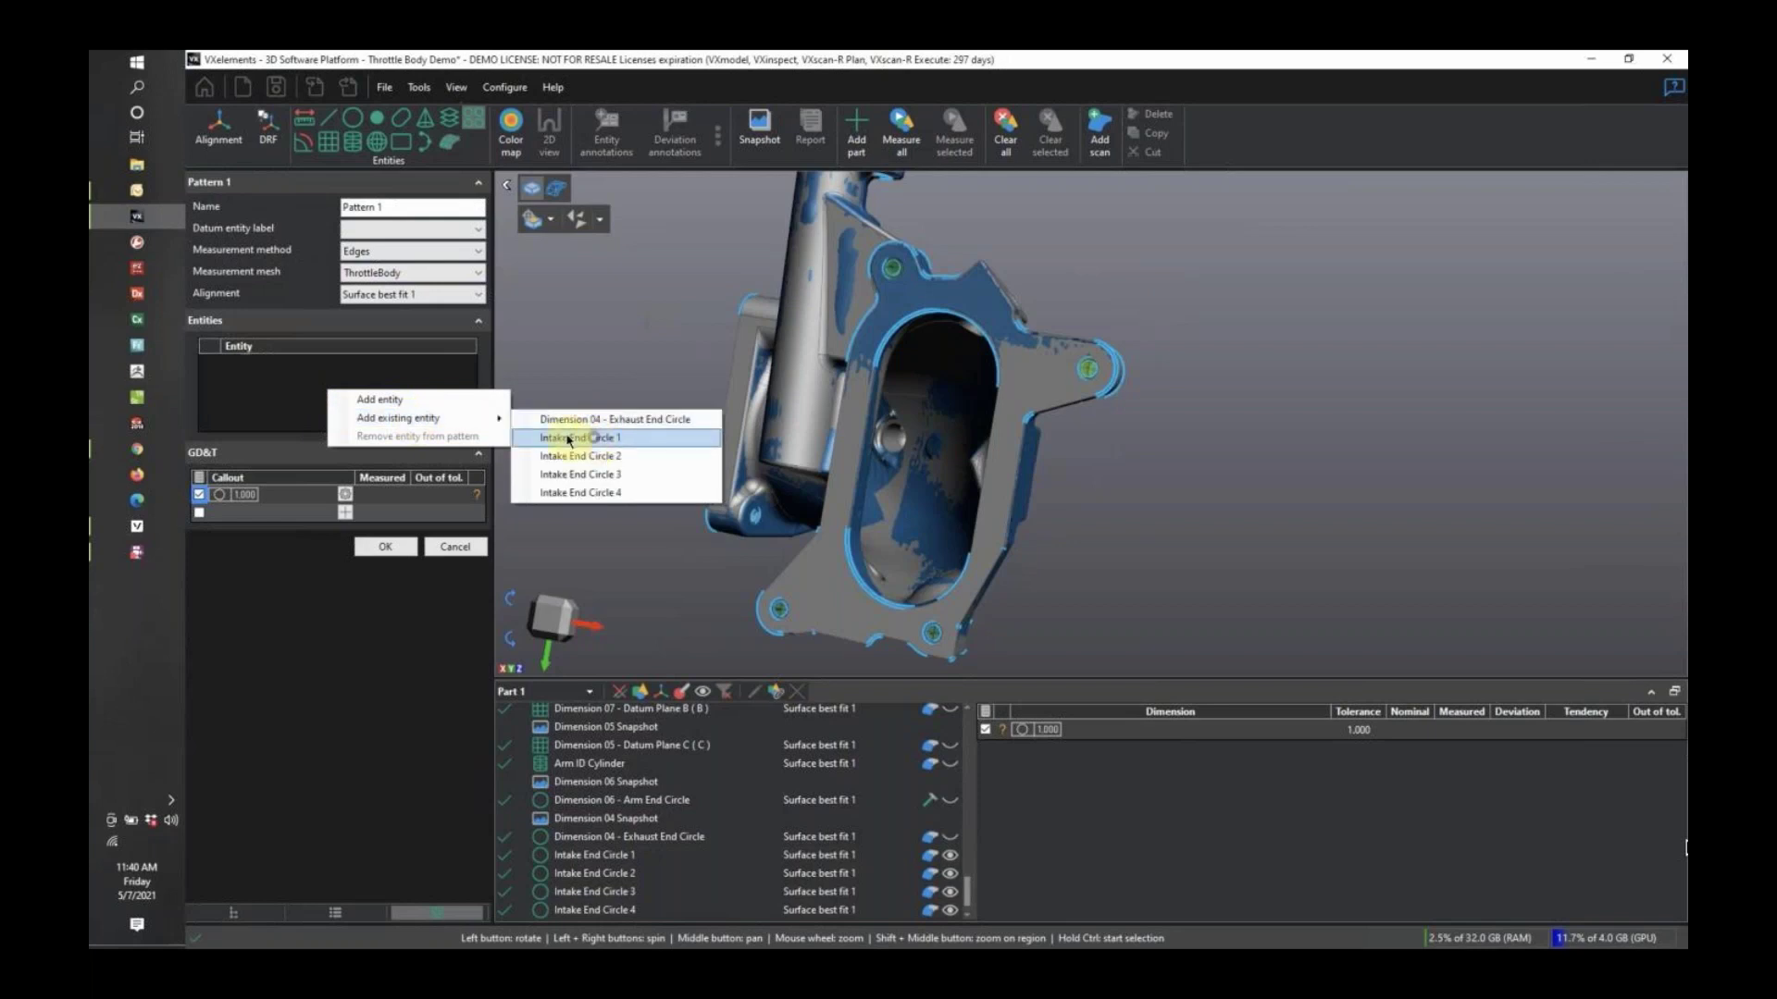
pyautogui.click(595, 437)
pyautogui.rightClick(417, 400)
pyautogui.moveTo(519, 428)
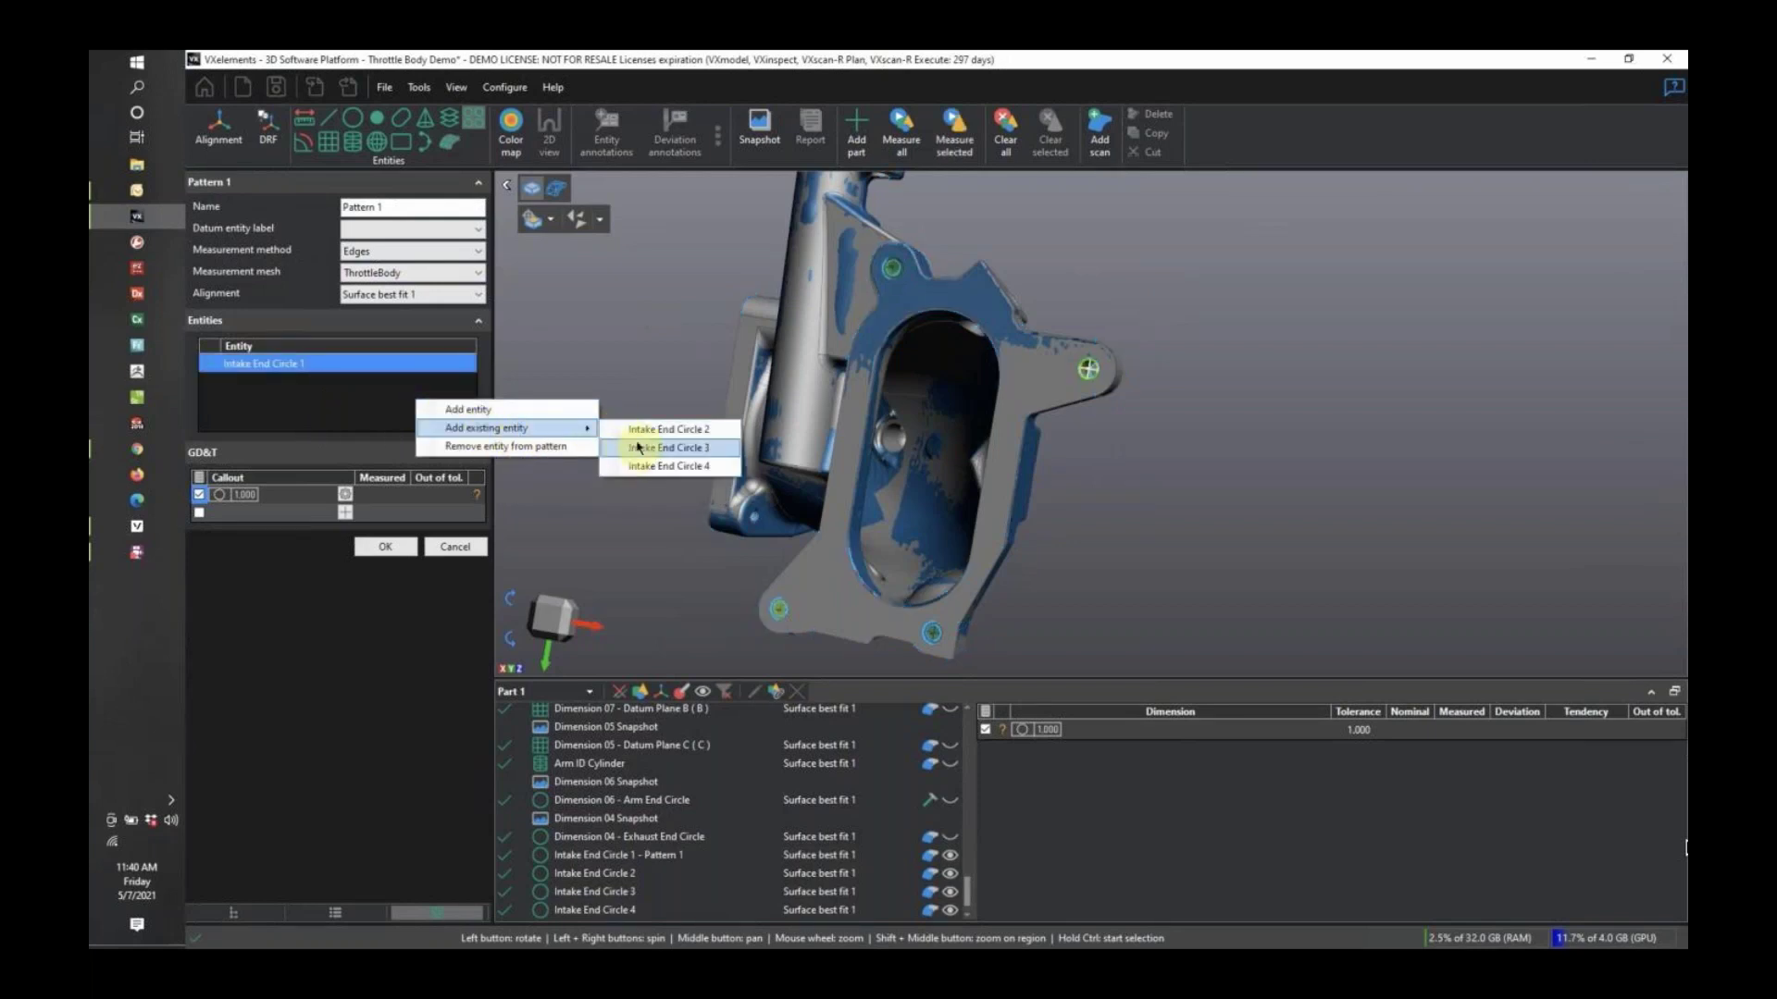
pyautogui.click(618, 430)
pyautogui.rightClick(403, 398)
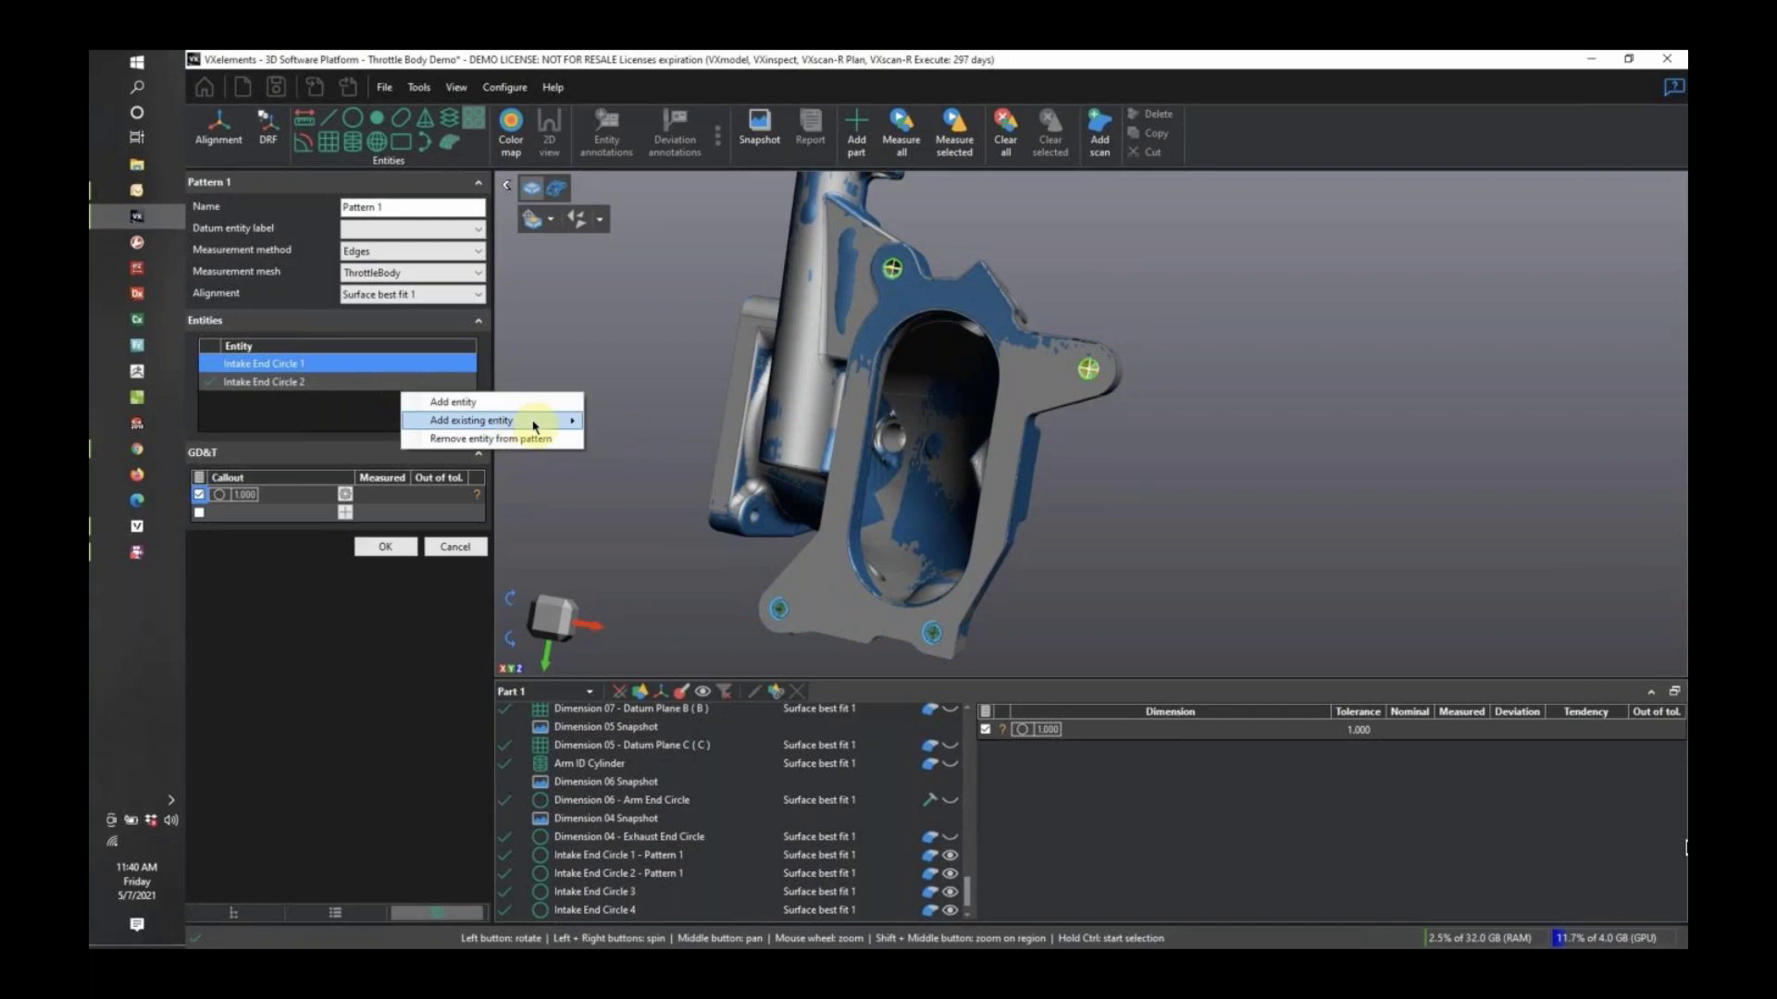
pyautogui.moveTo(555, 419)
pyautogui.click(620, 442)
pyautogui.rightClick(414, 424)
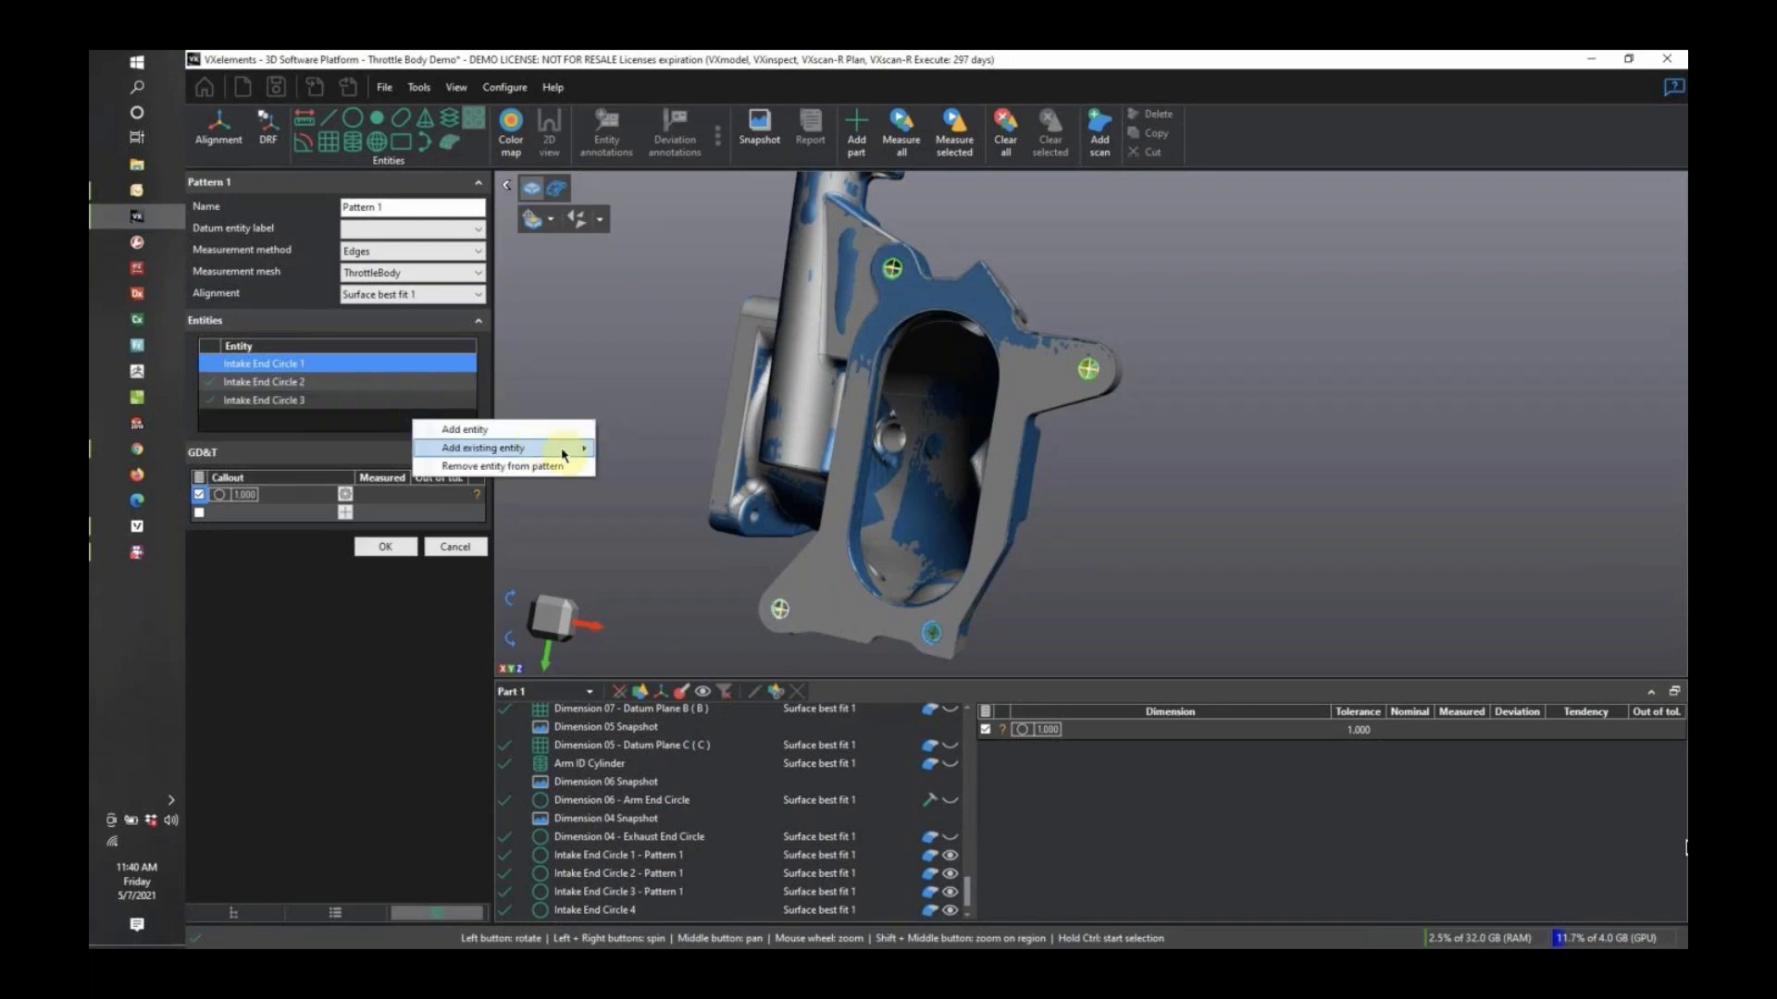
pyautogui.moveTo(574, 448)
pyautogui.click(642, 453)
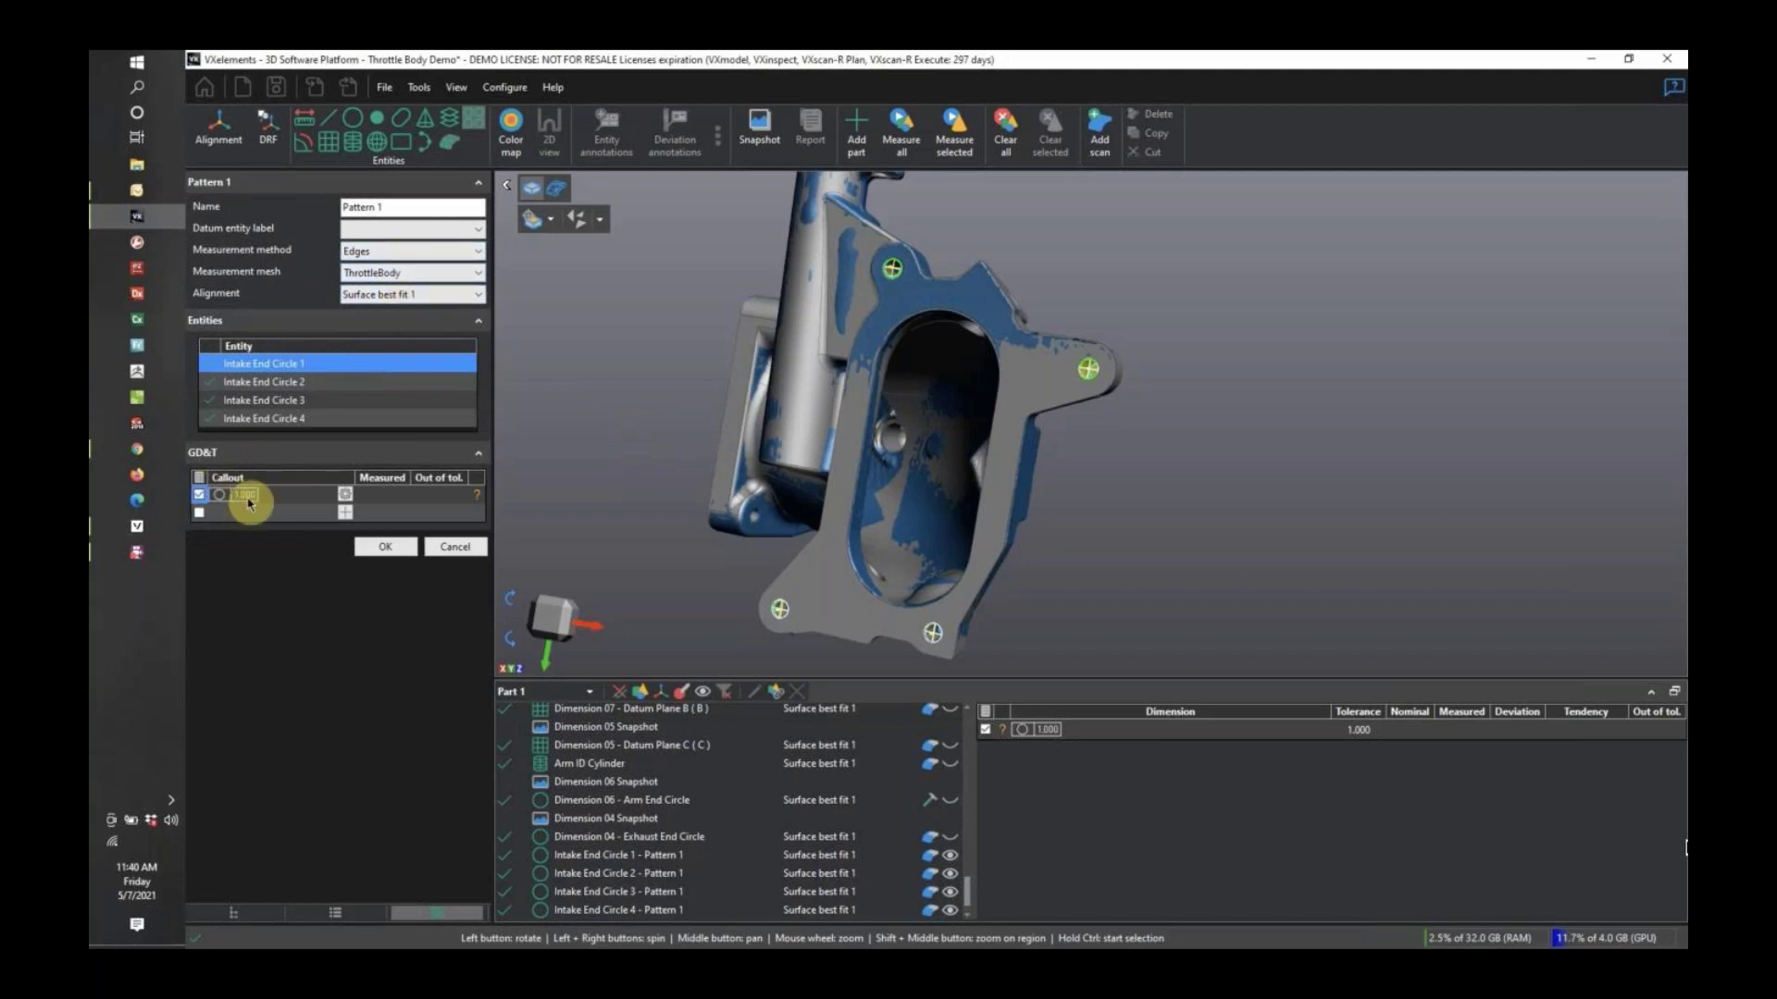
# Replace the pattern's default GD&T callout with a true-position callout.
pyautogui.rightClick(287, 496)
pyautogui.click(320, 504)
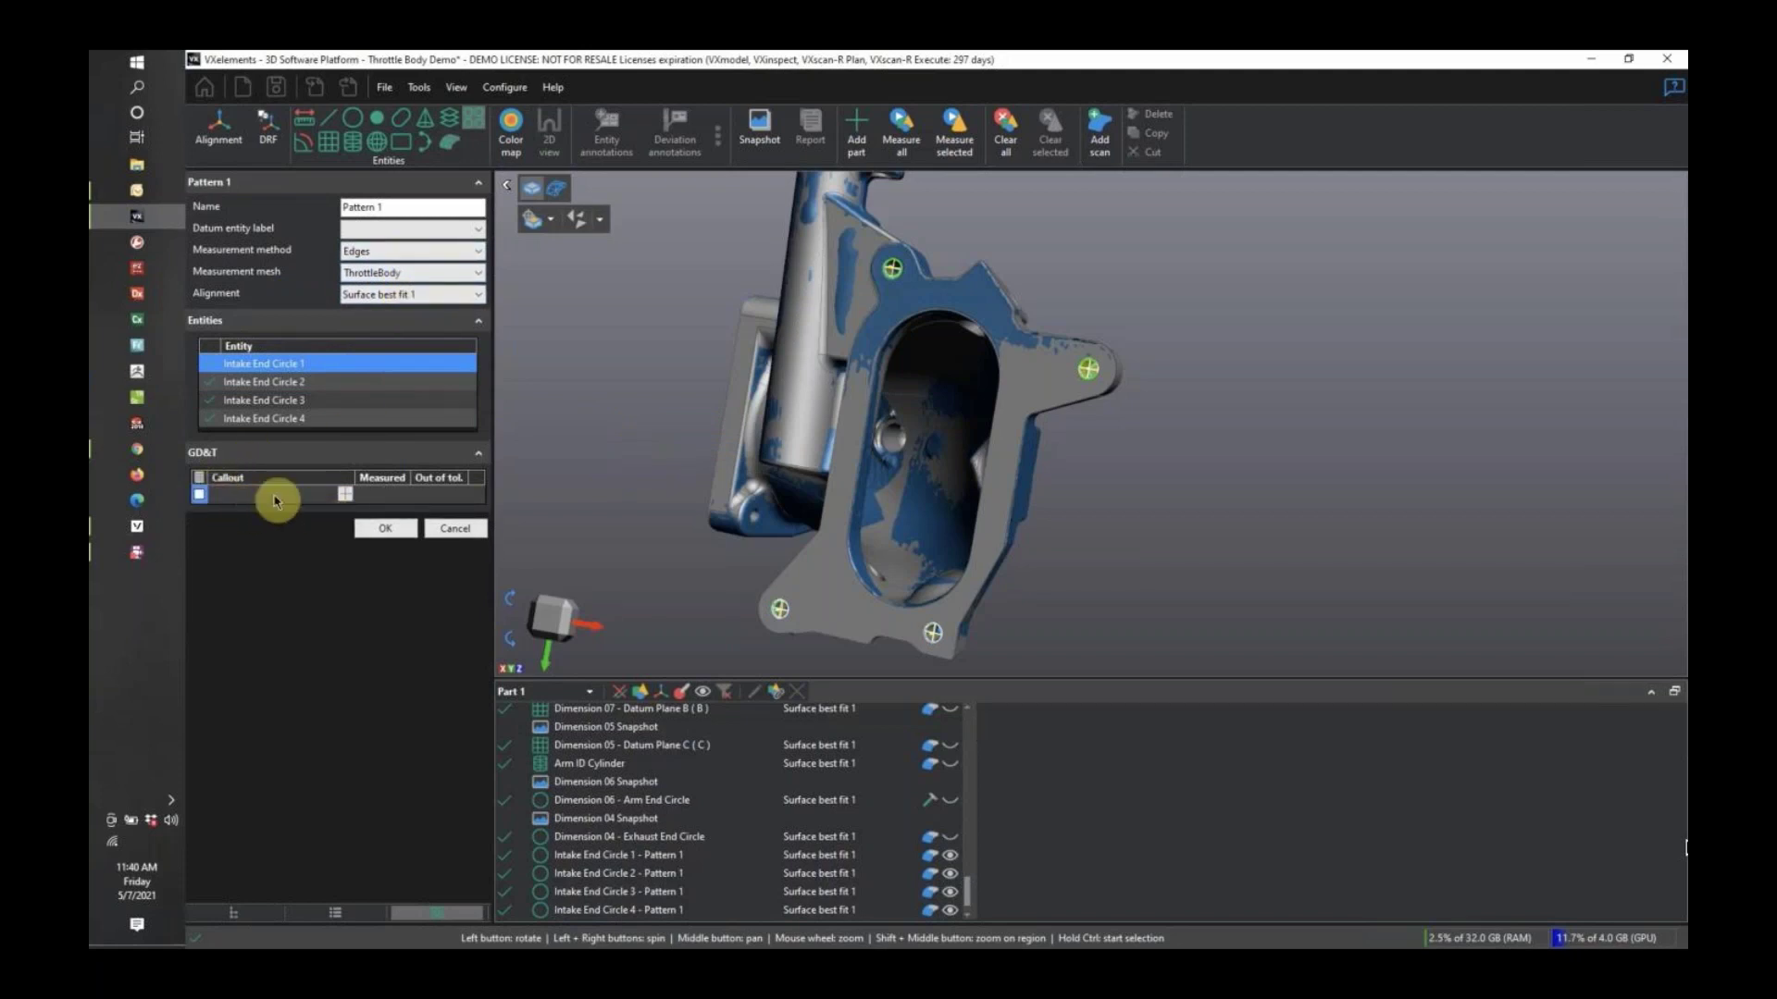
pyautogui.click(347, 497)
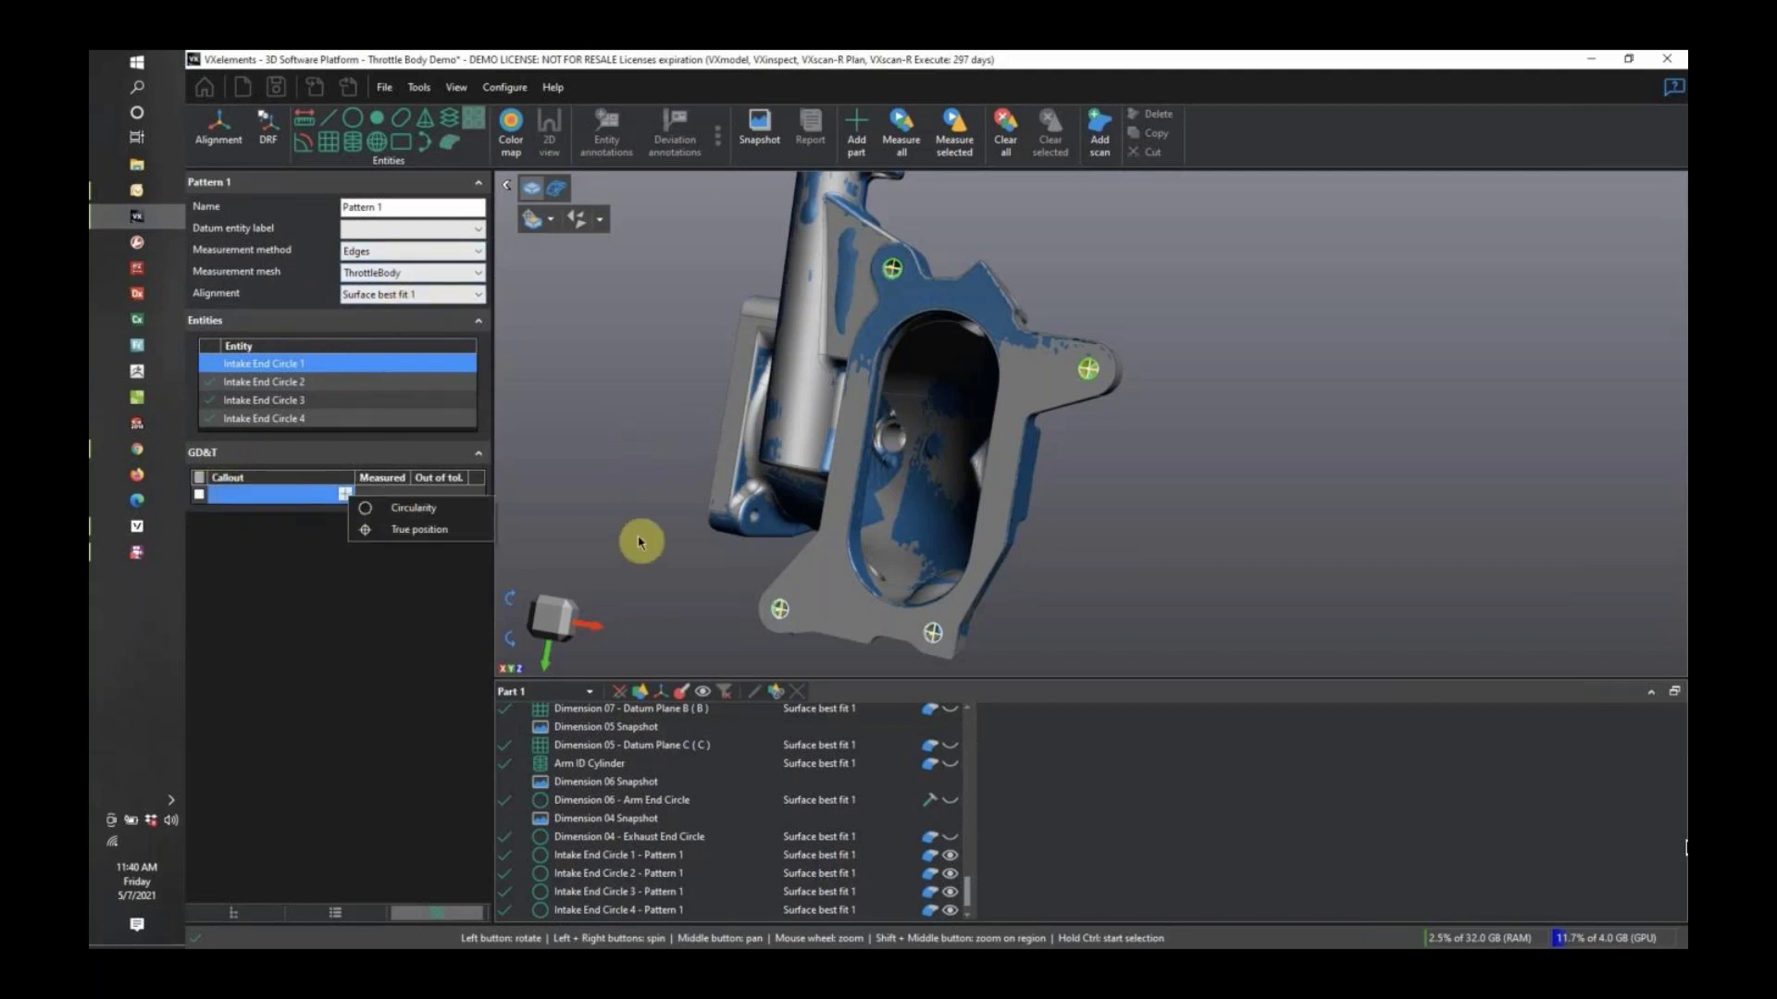
pyautogui.click(419, 530)
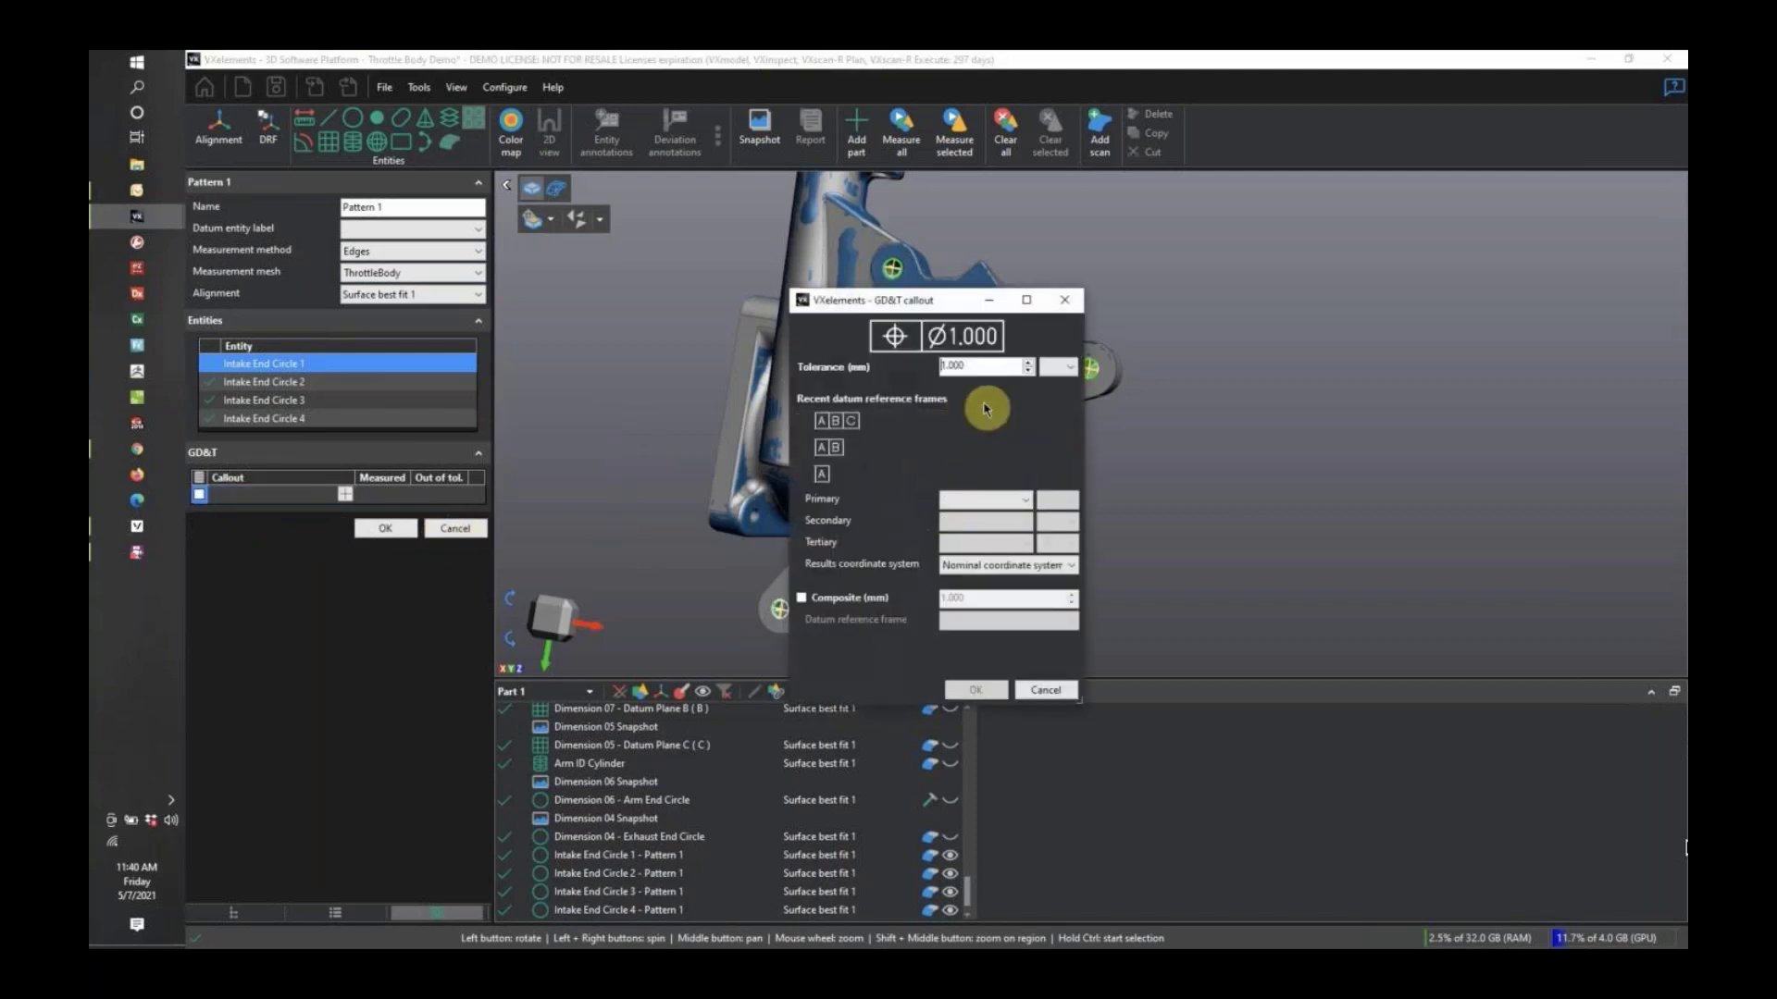
# Enter a 0.500 tolerance with datums A, B, C as primary, secondary, tertiary, then accept Pattern 1.
pyautogui.moveTo(988, 368); pyautogui.dragTo(930, 367)
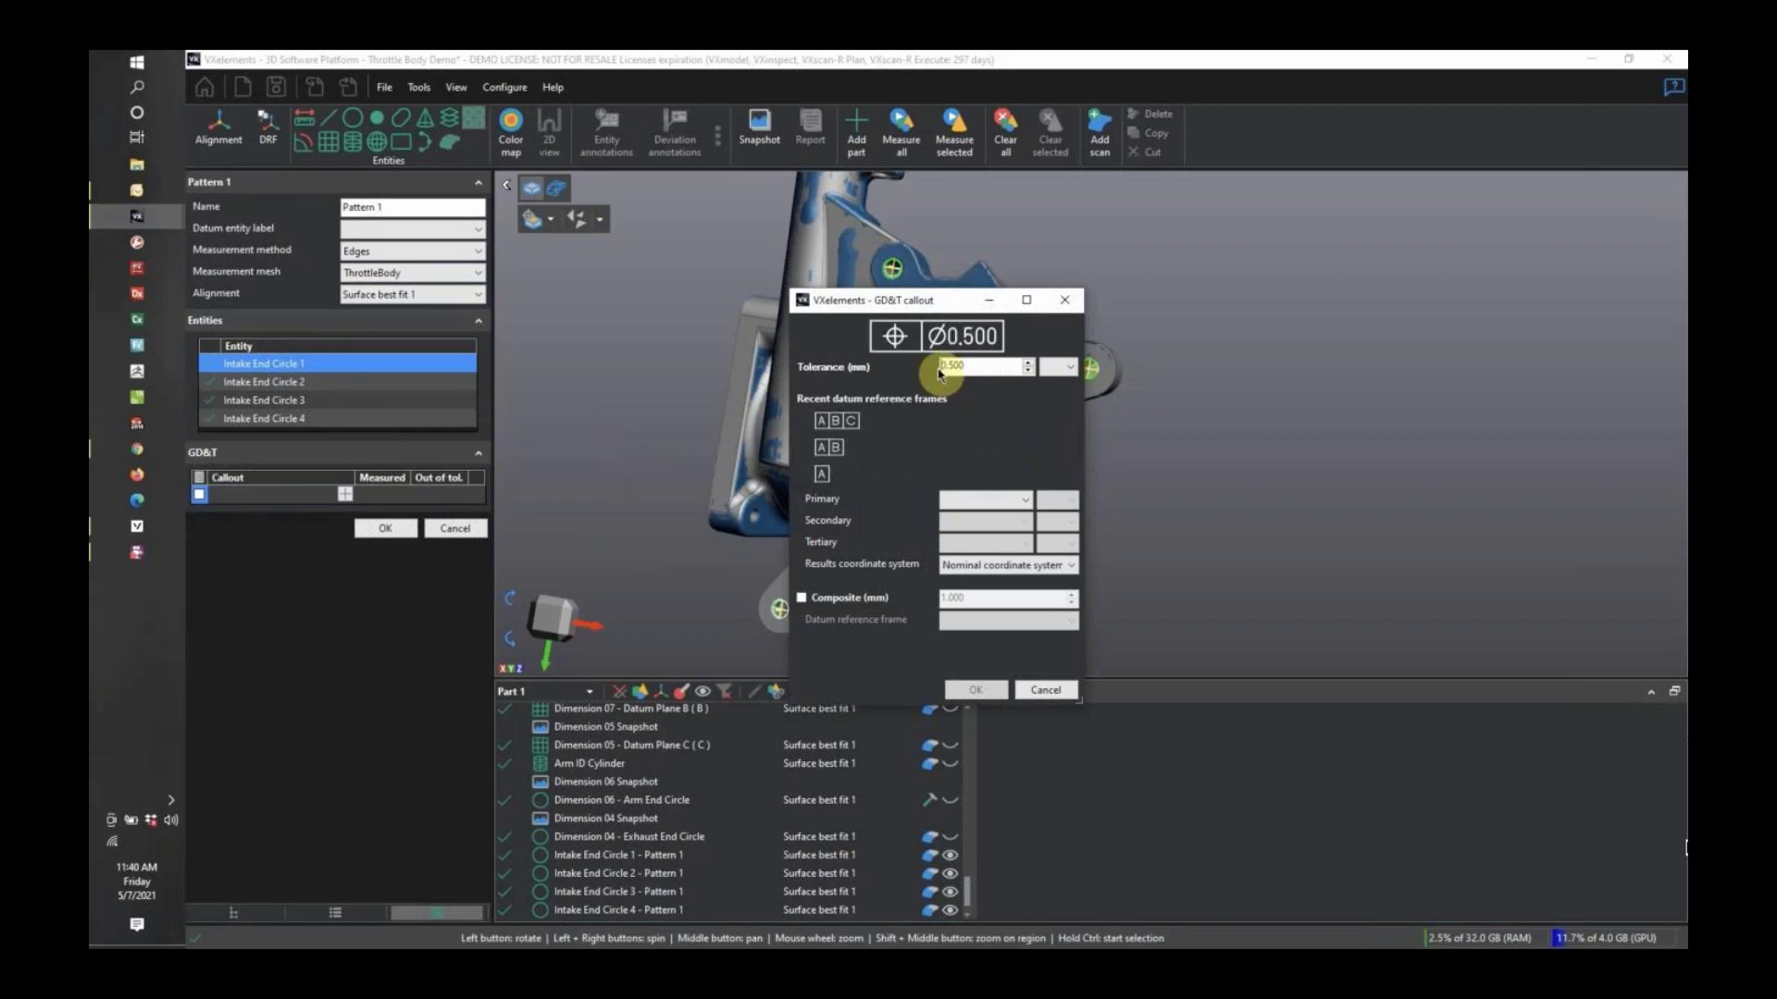
pyautogui.click(1009, 501)
pyautogui.click(1001, 514)
pyautogui.click(988, 524)
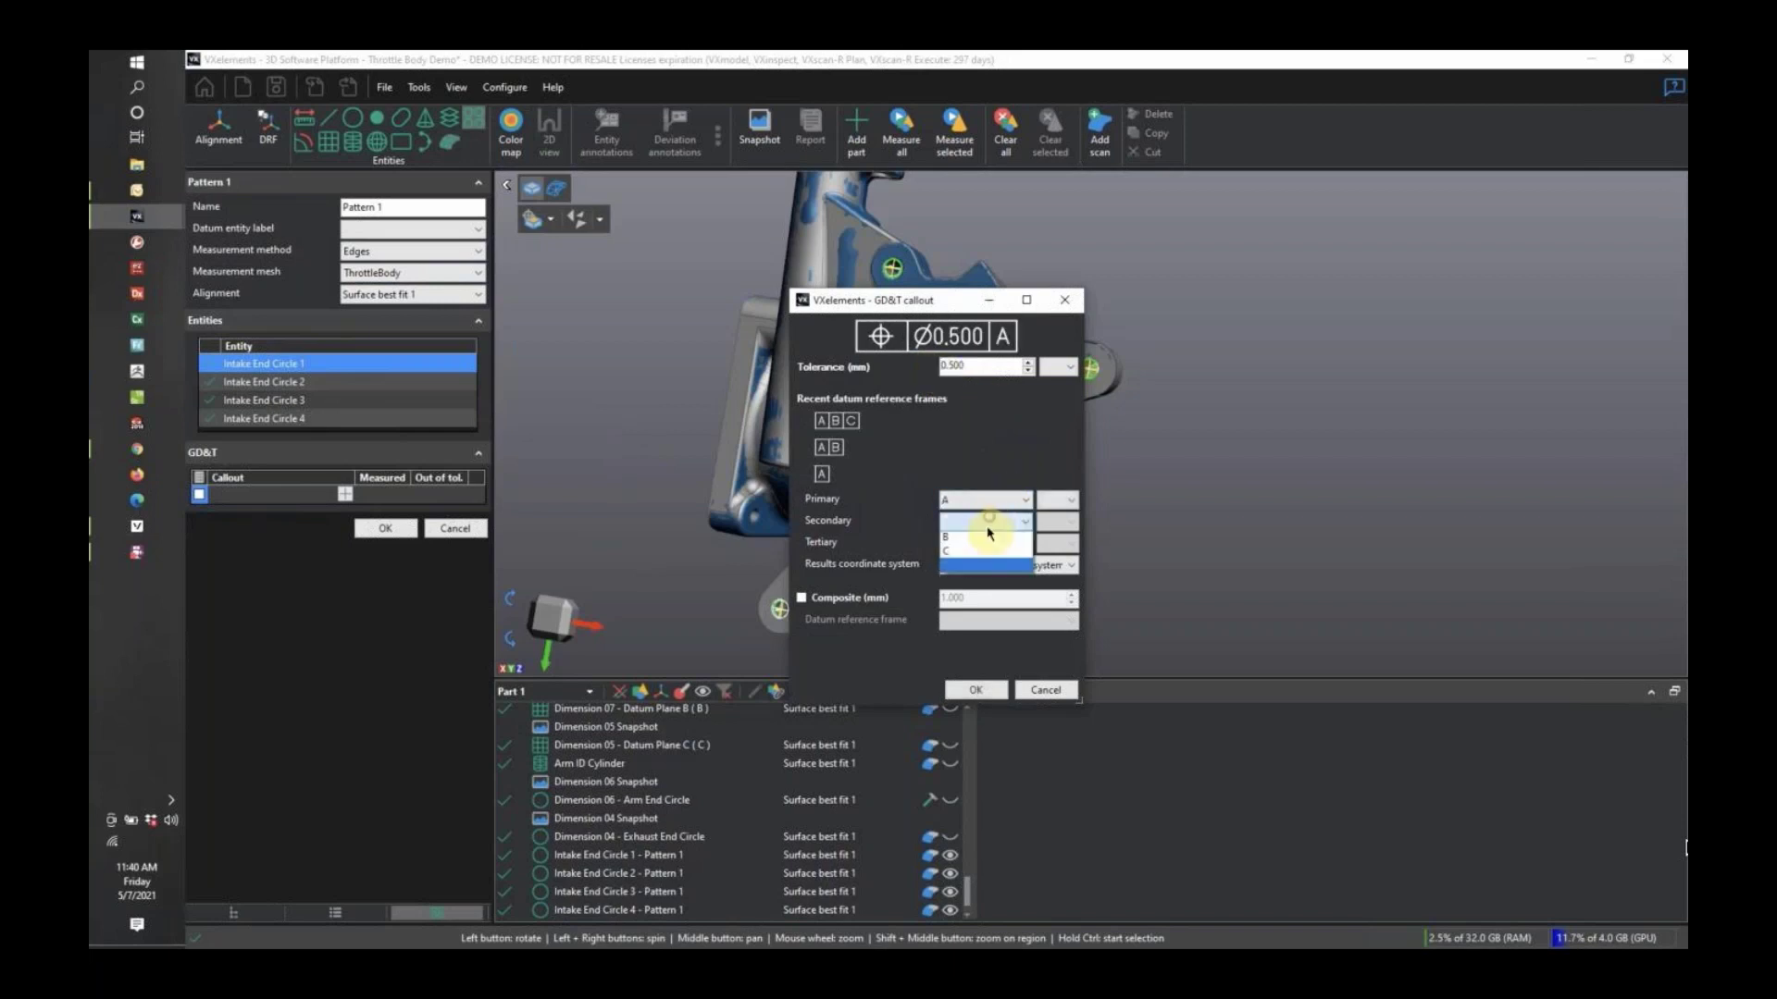
pyautogui.click(988, 537)
pyautogui.click(986, 543)
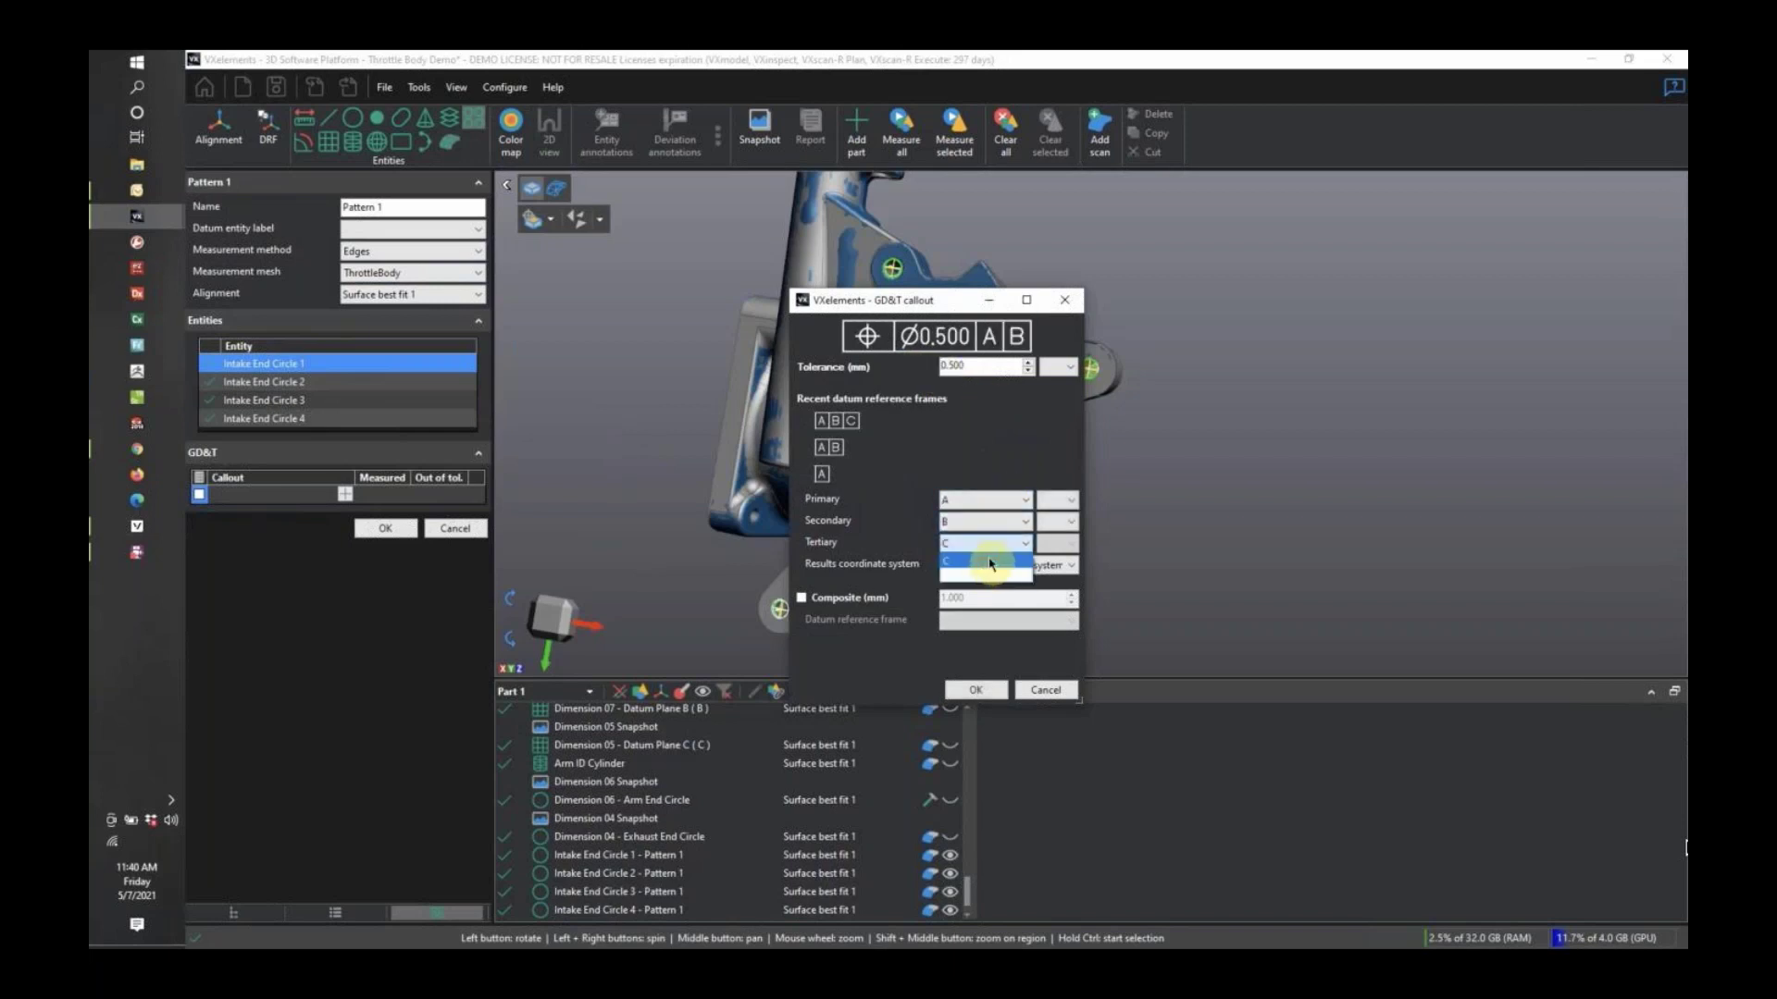
pyautogui.click(989, 562)
pyautogui.click(977, 689)
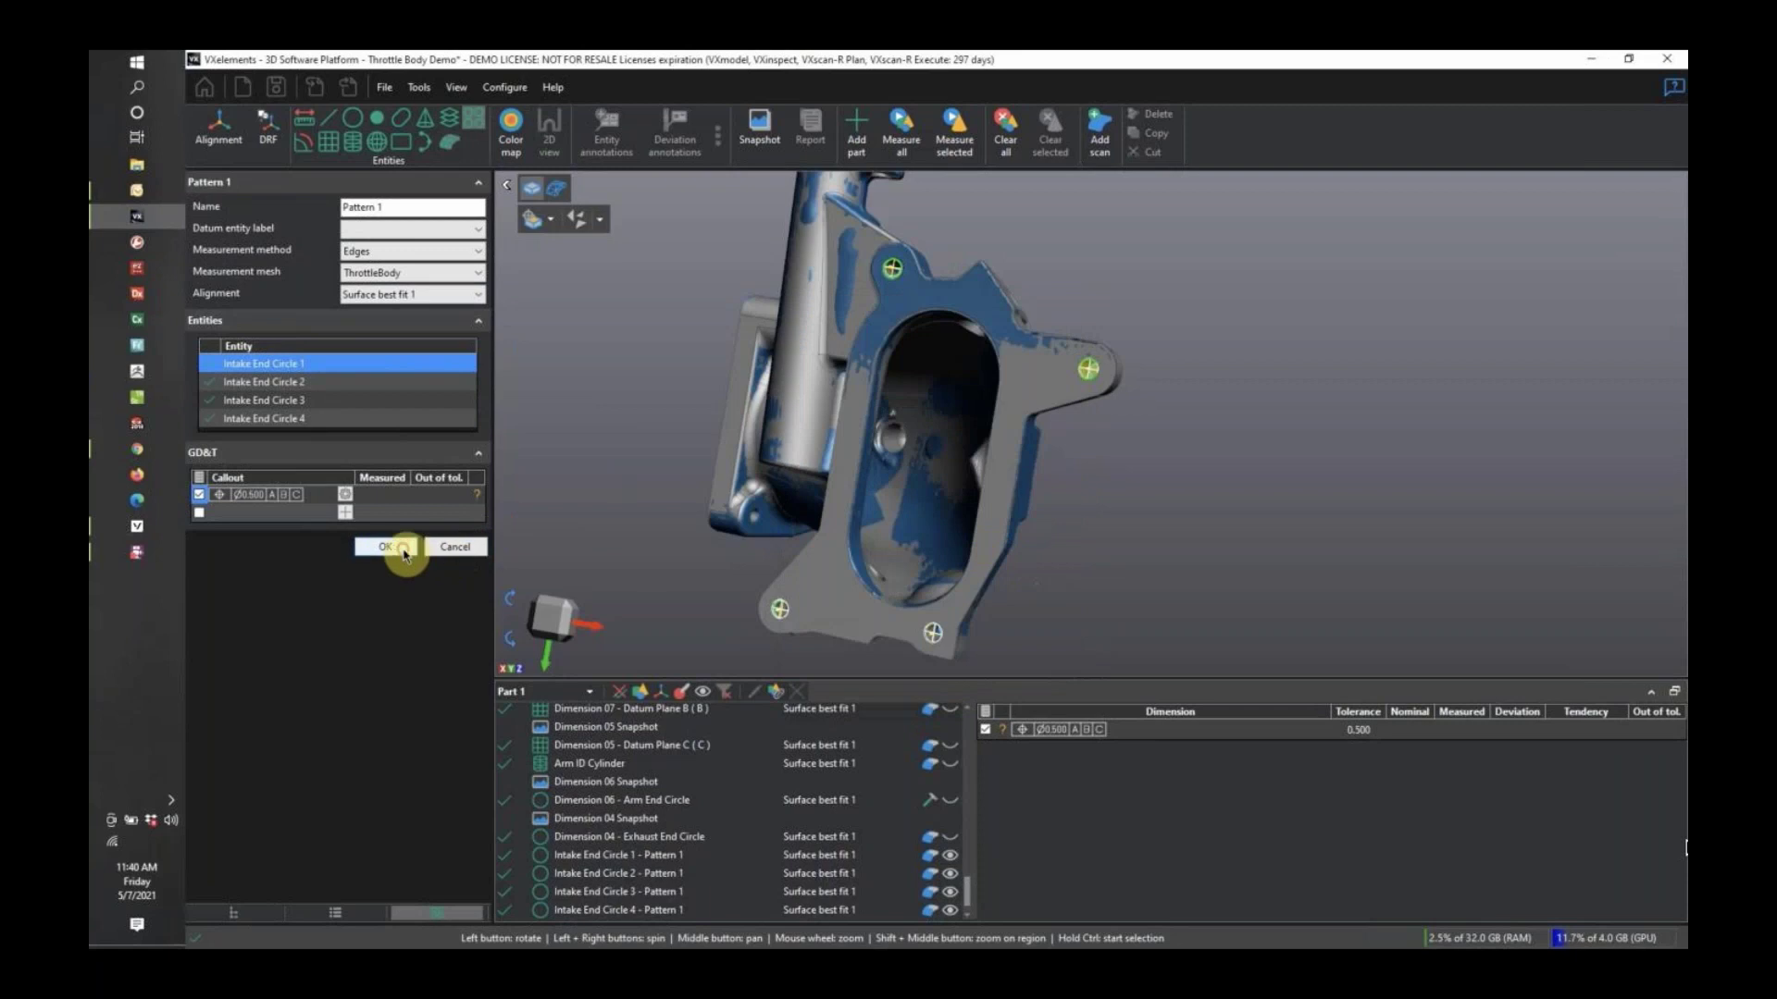
pyautogui.click(403, 551)
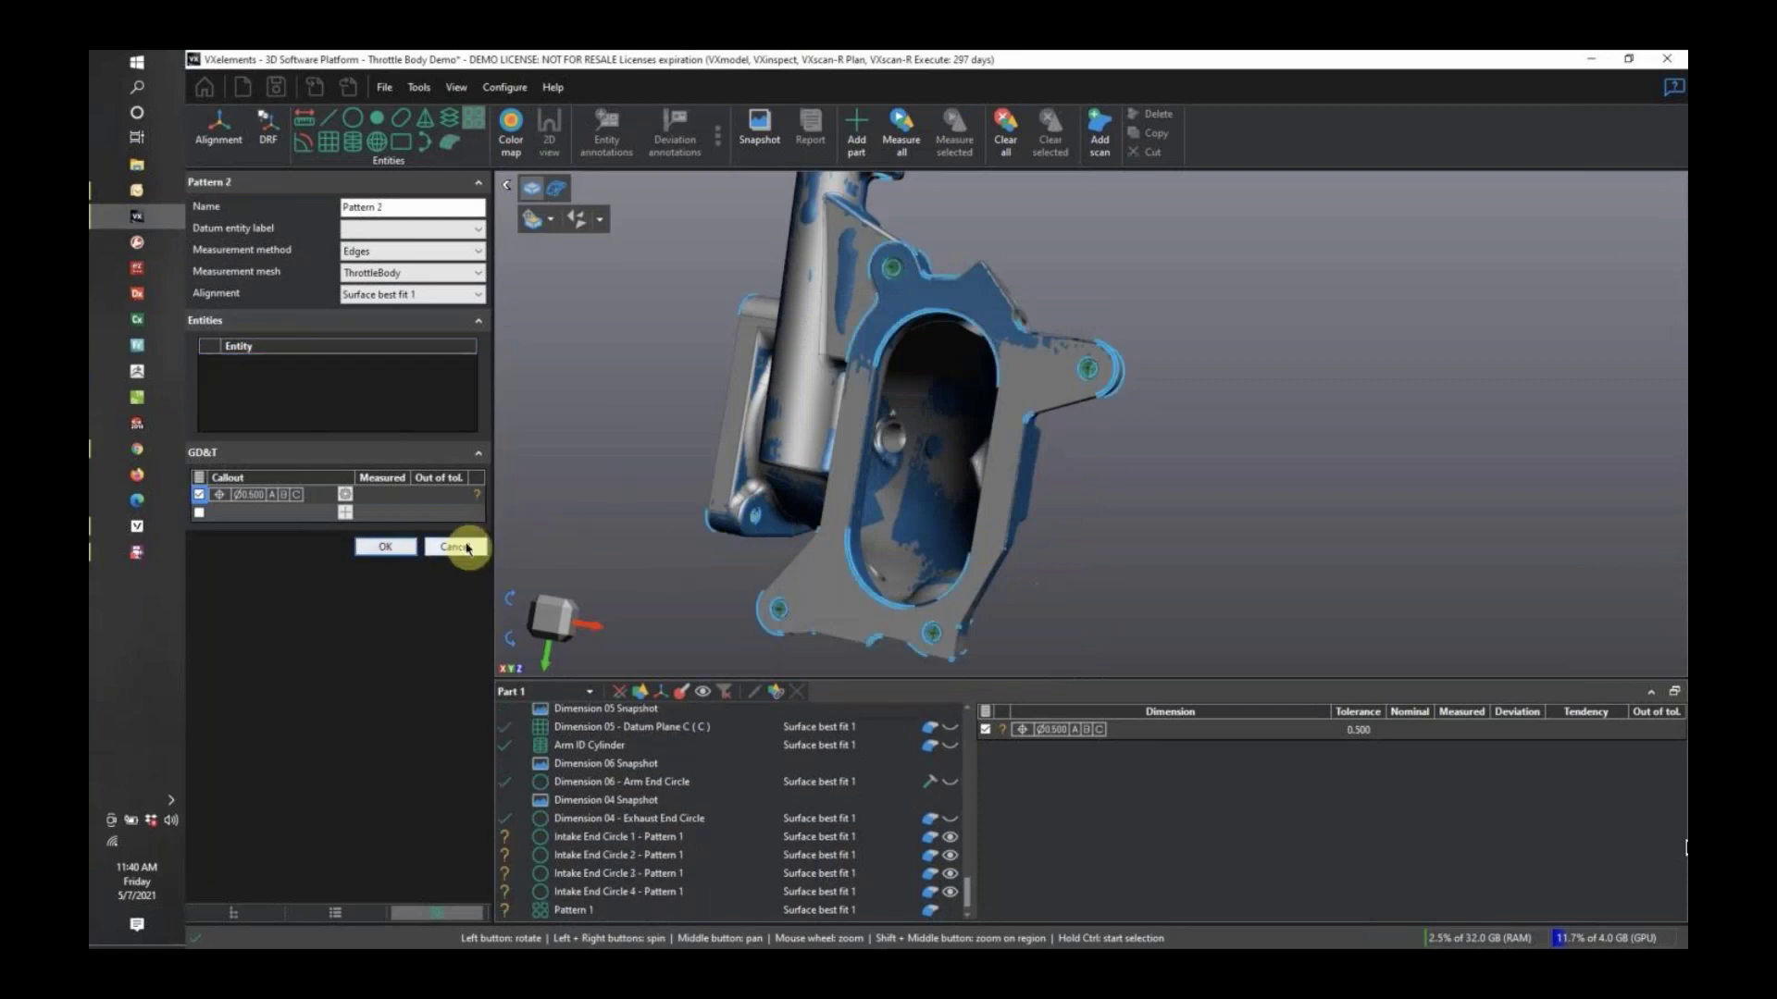
# Cancel Pattern 2 and compare Intake End Circles 2 and 3 position results, ending on Circle 2's 0.698.
pyautogui.click(466, 553)
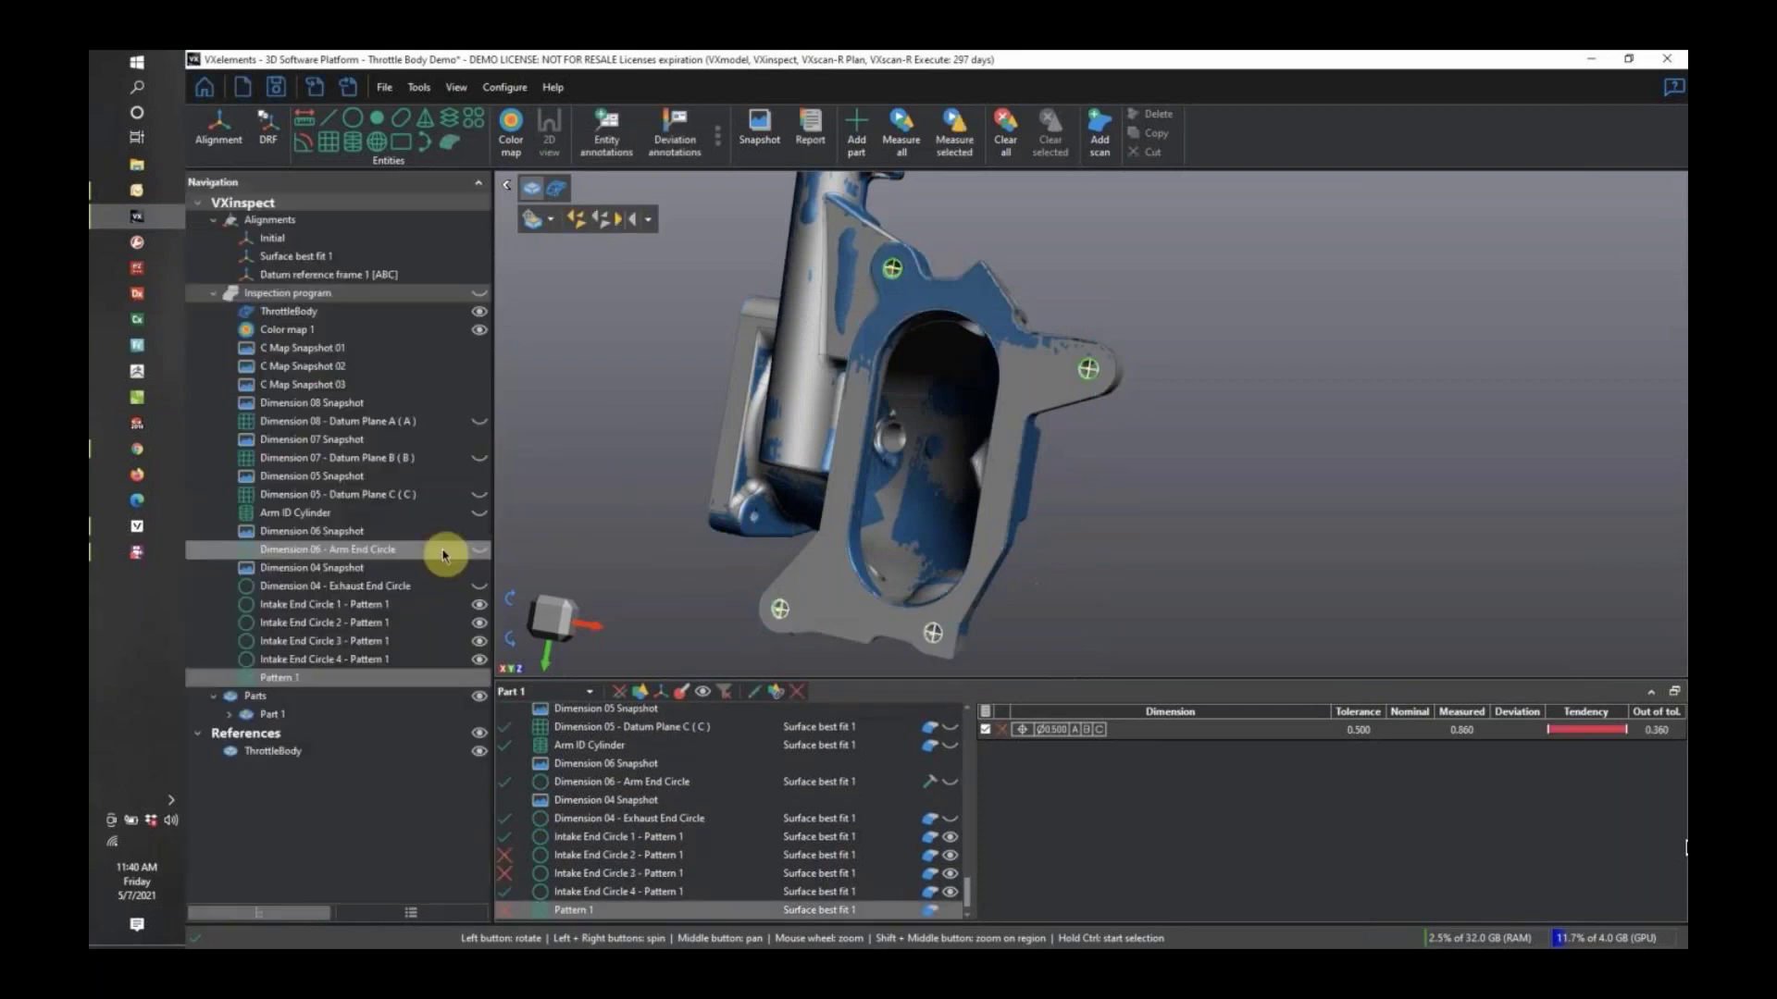
pyautogui.moveTo(847, 583); pyautogui.dragTo(898, 477)
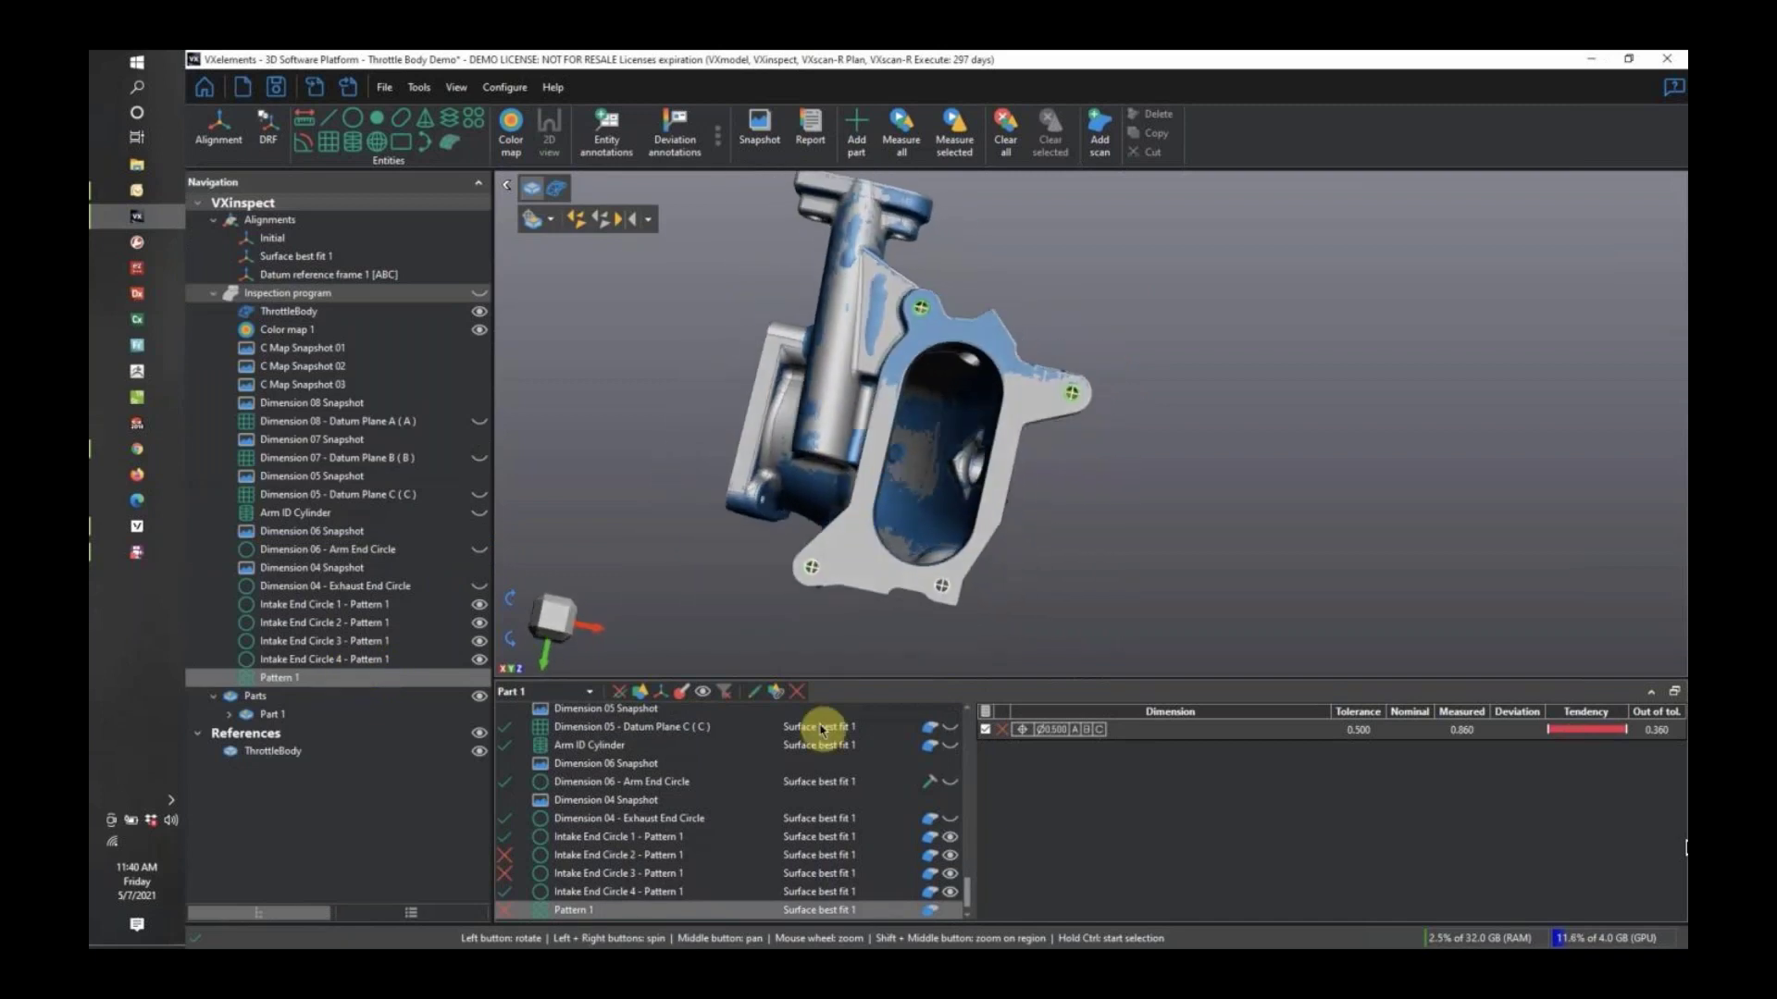
pyautogui.scroll(-1, 805, 795)
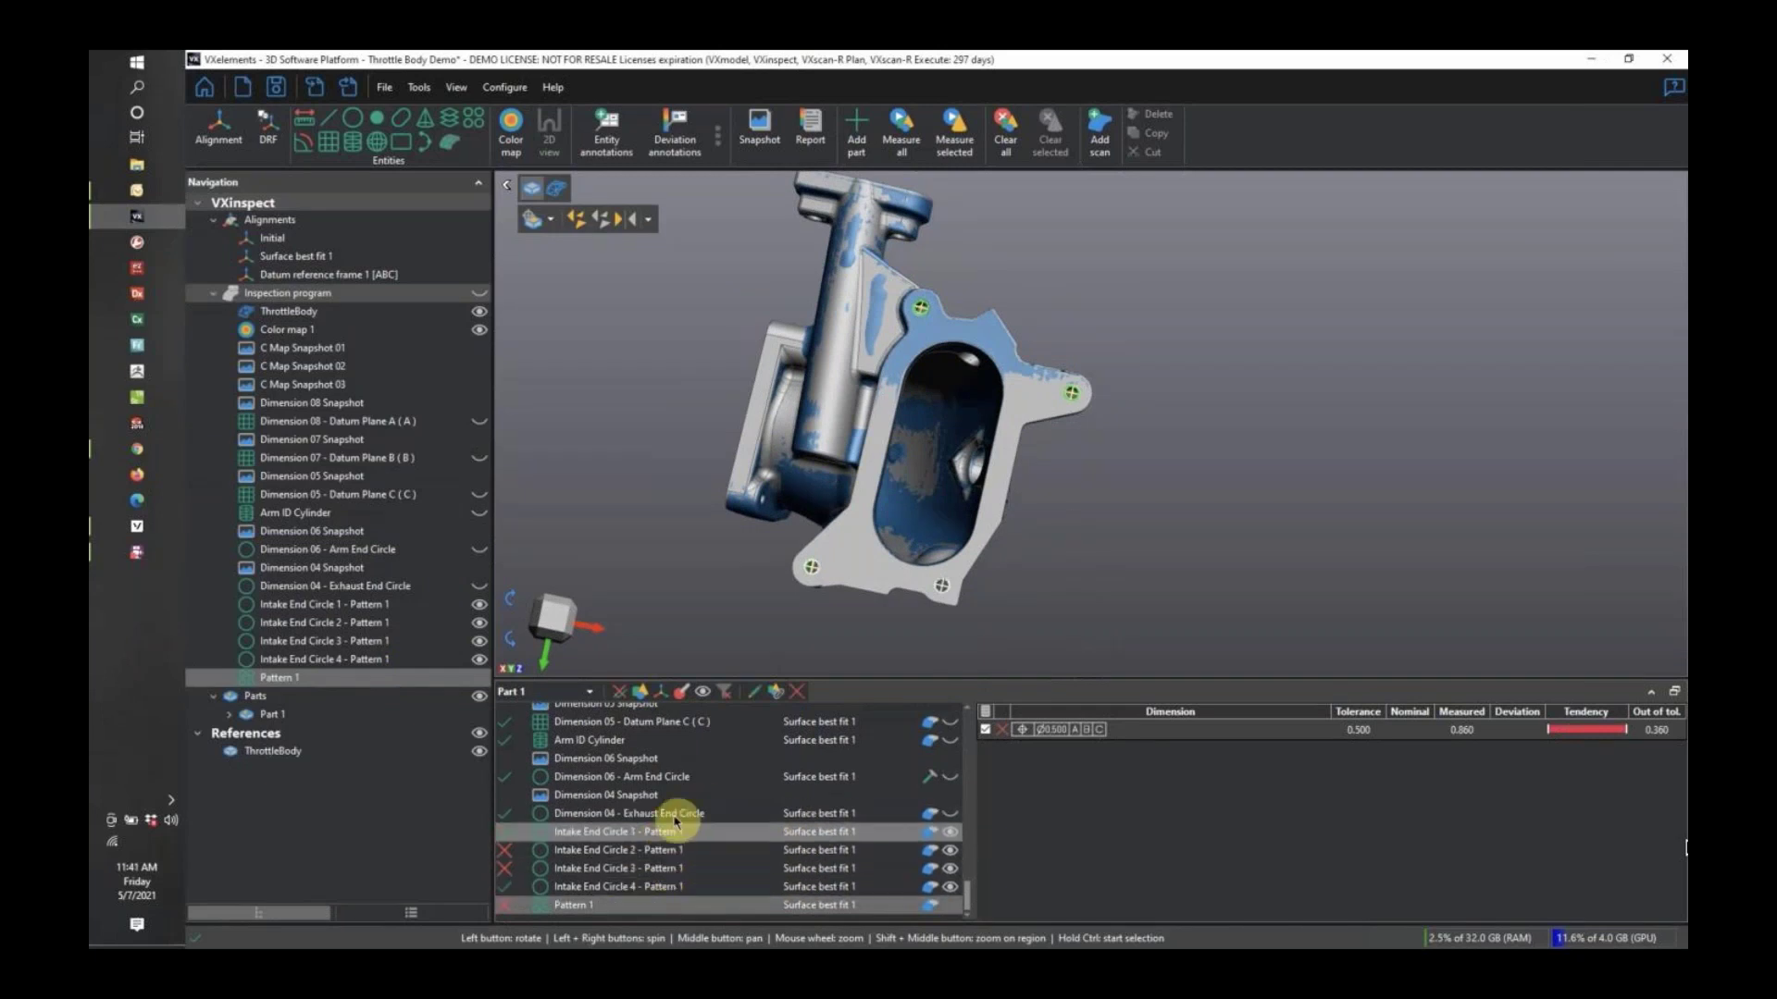
pyautogui.click(680, 855)
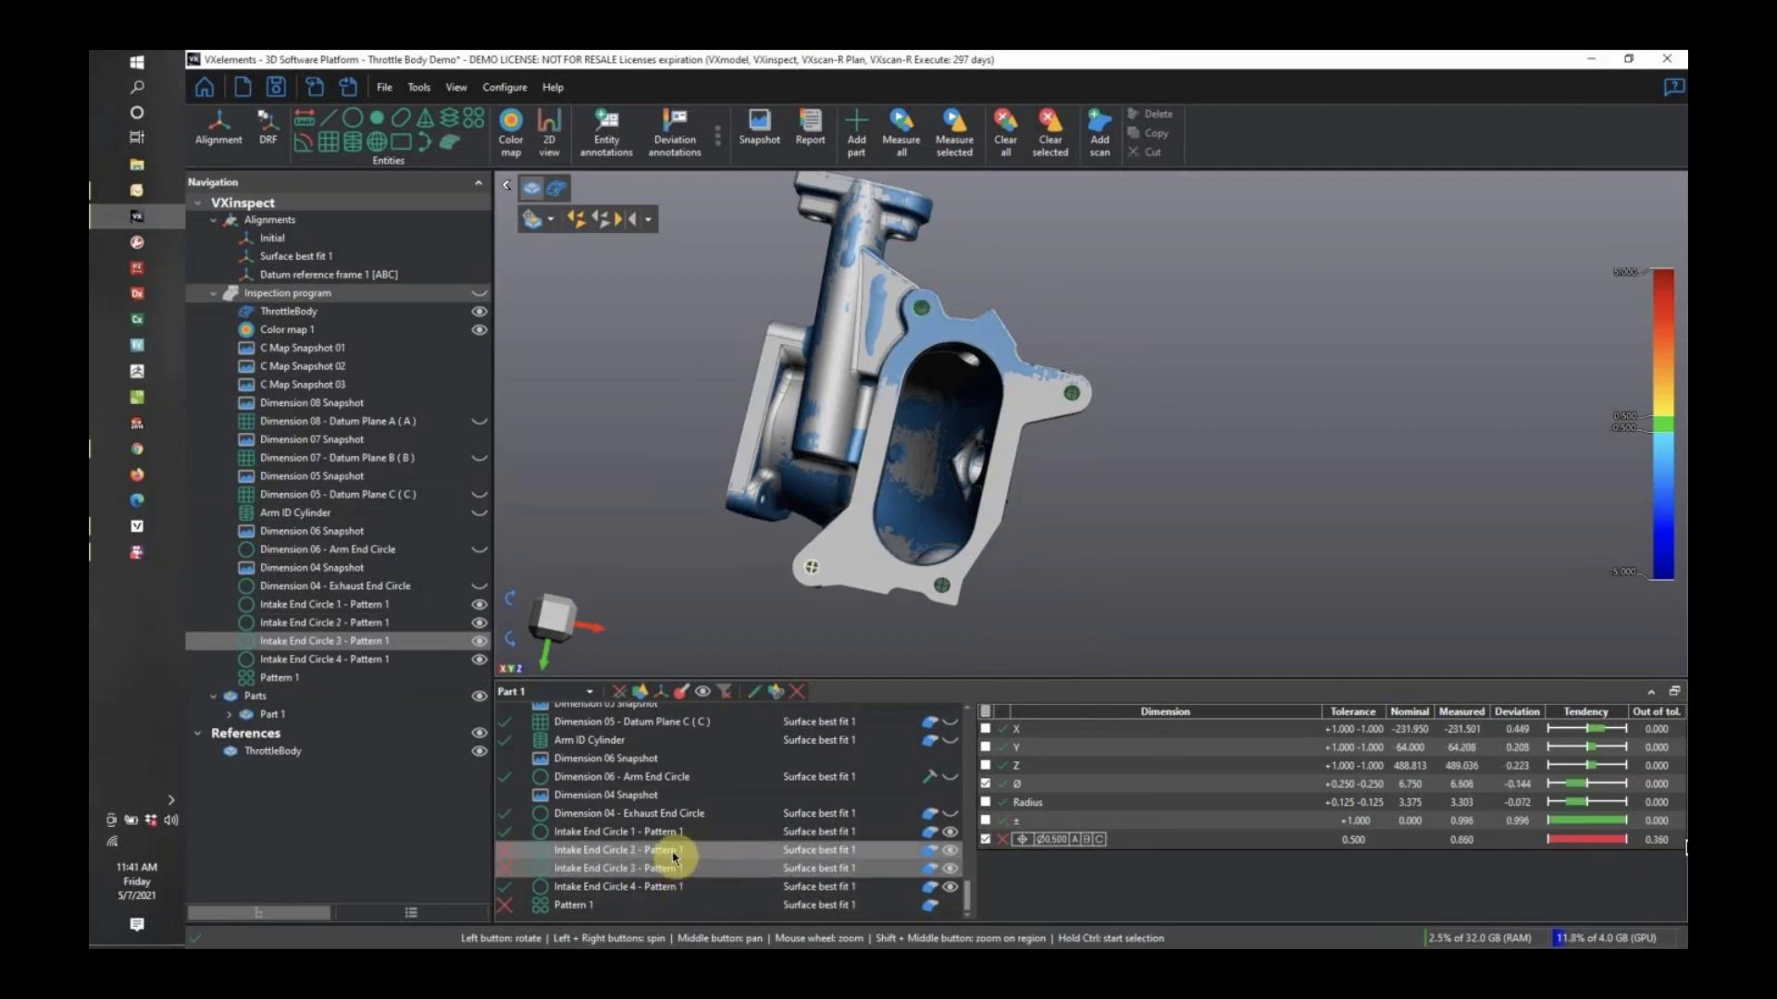
pyautogui.click(673, 867)
pyautogui.click(672, 850)
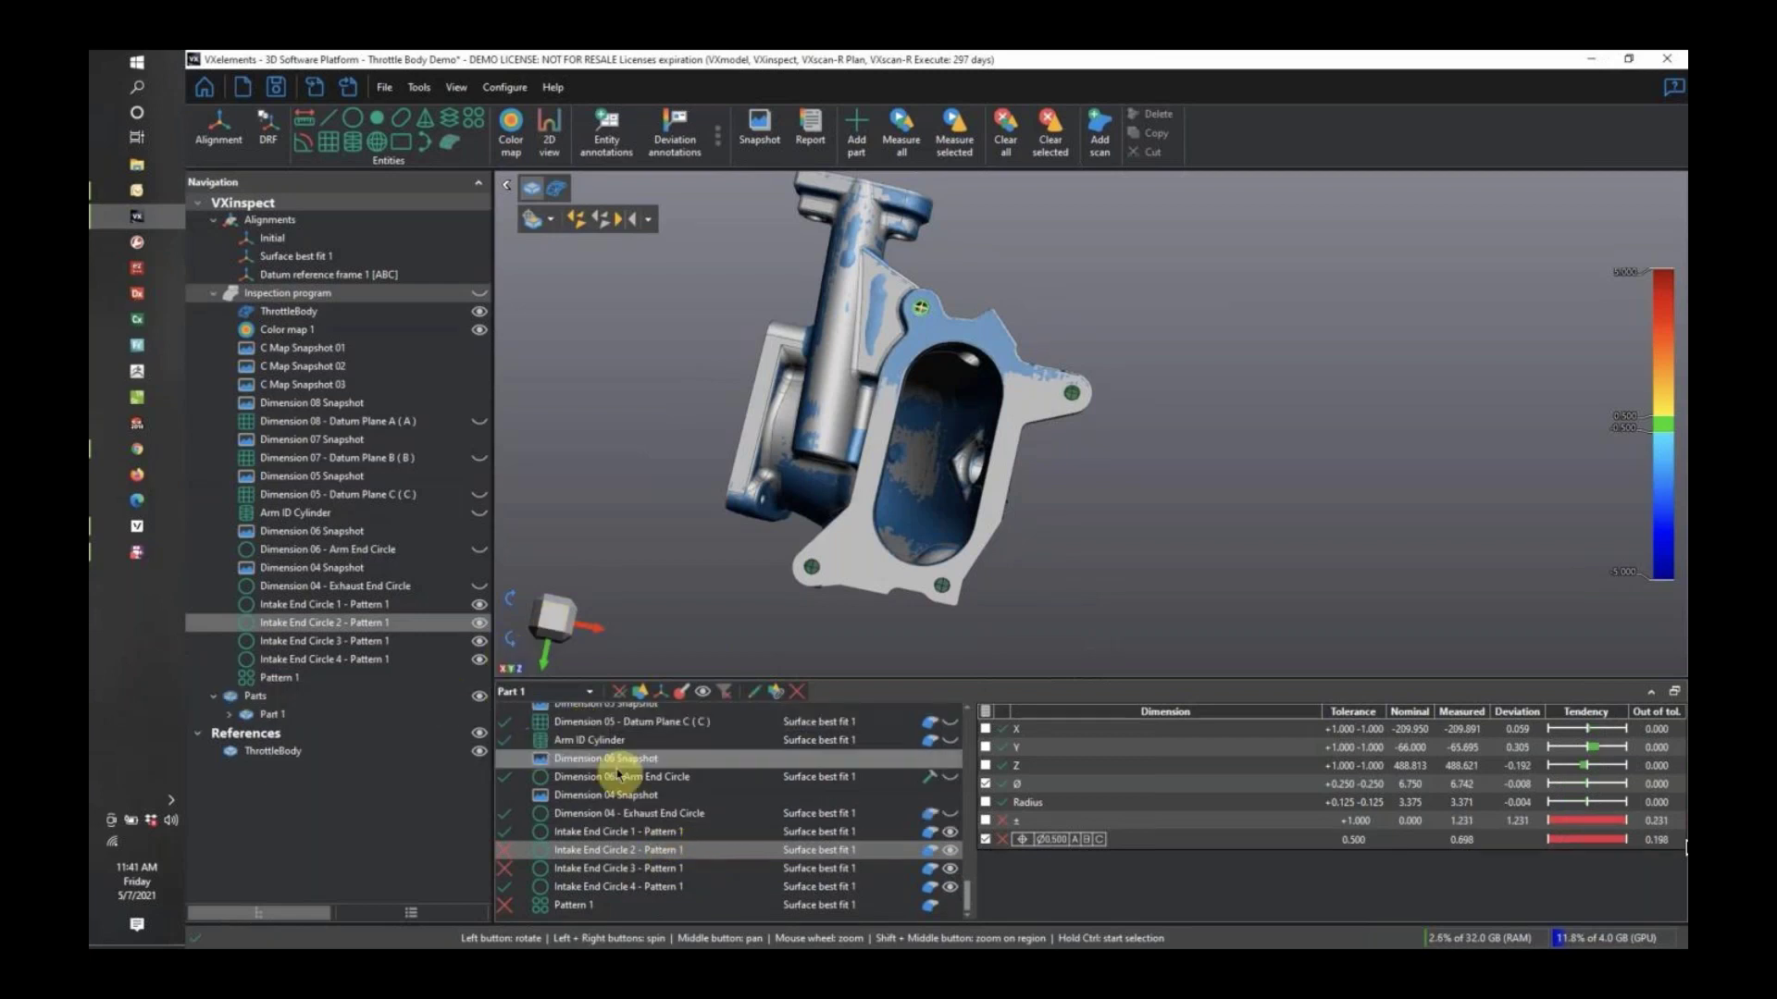
pyautogui.scroll(10, 654, 810)
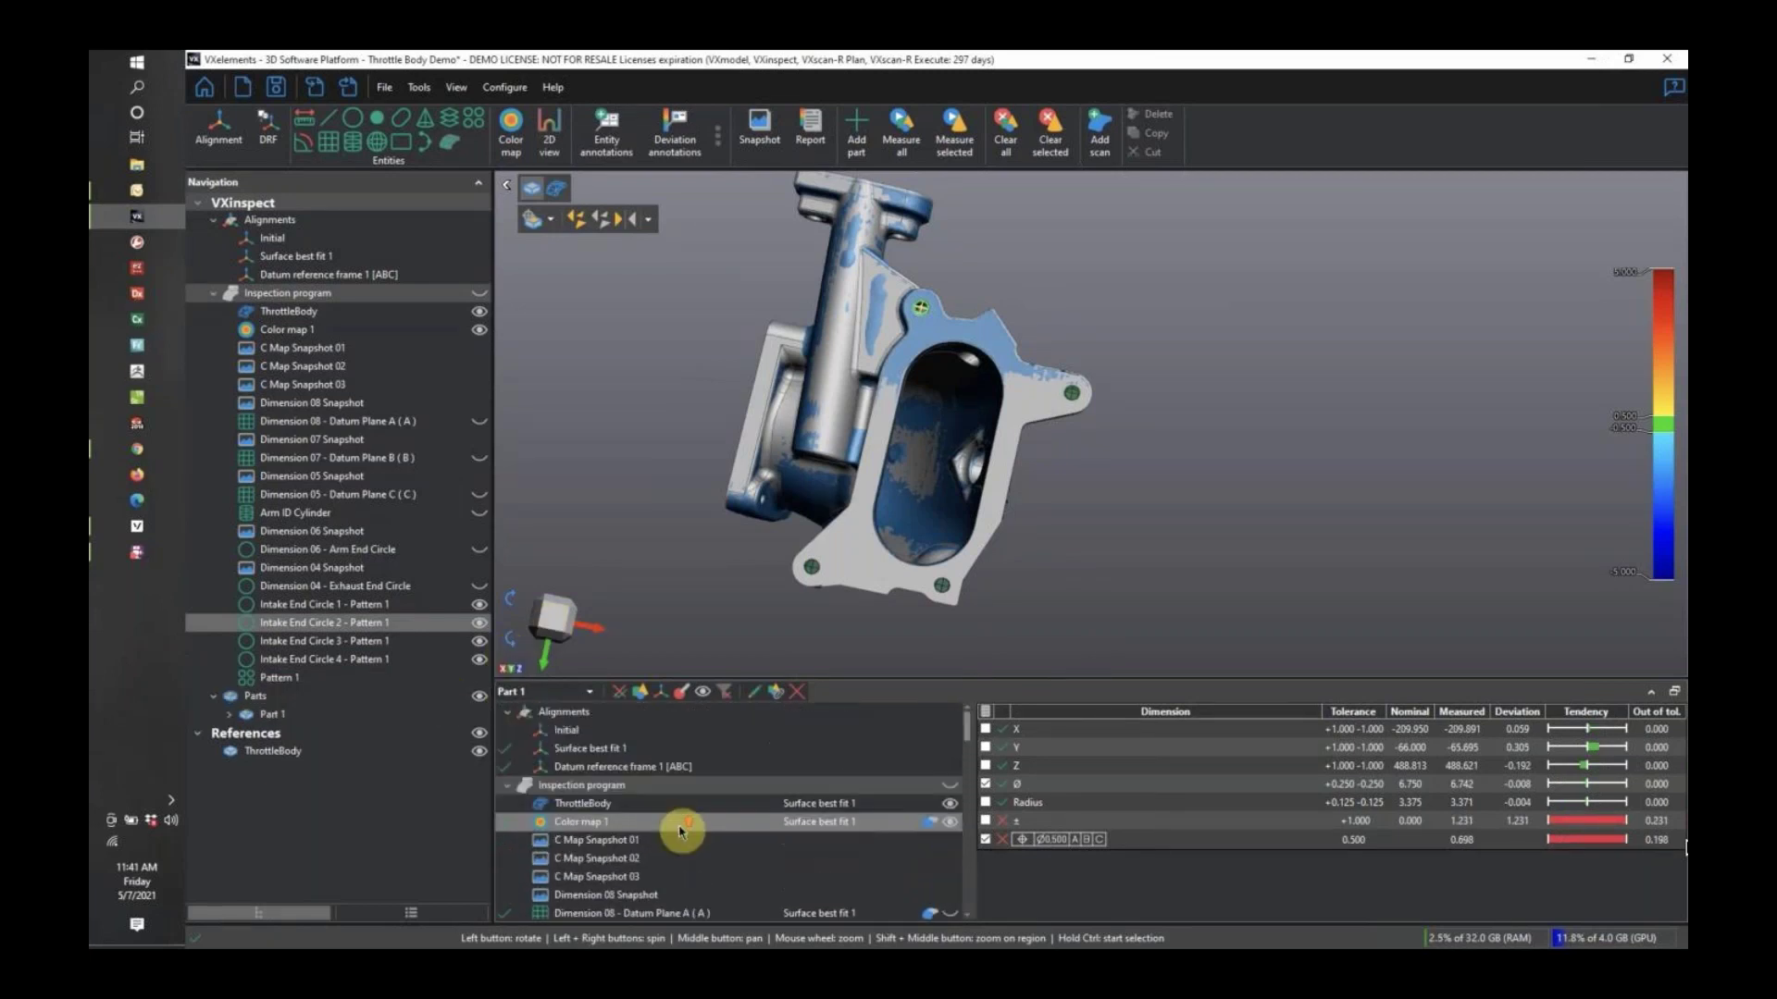
pyautogui.scroll(-5, 680, 830)
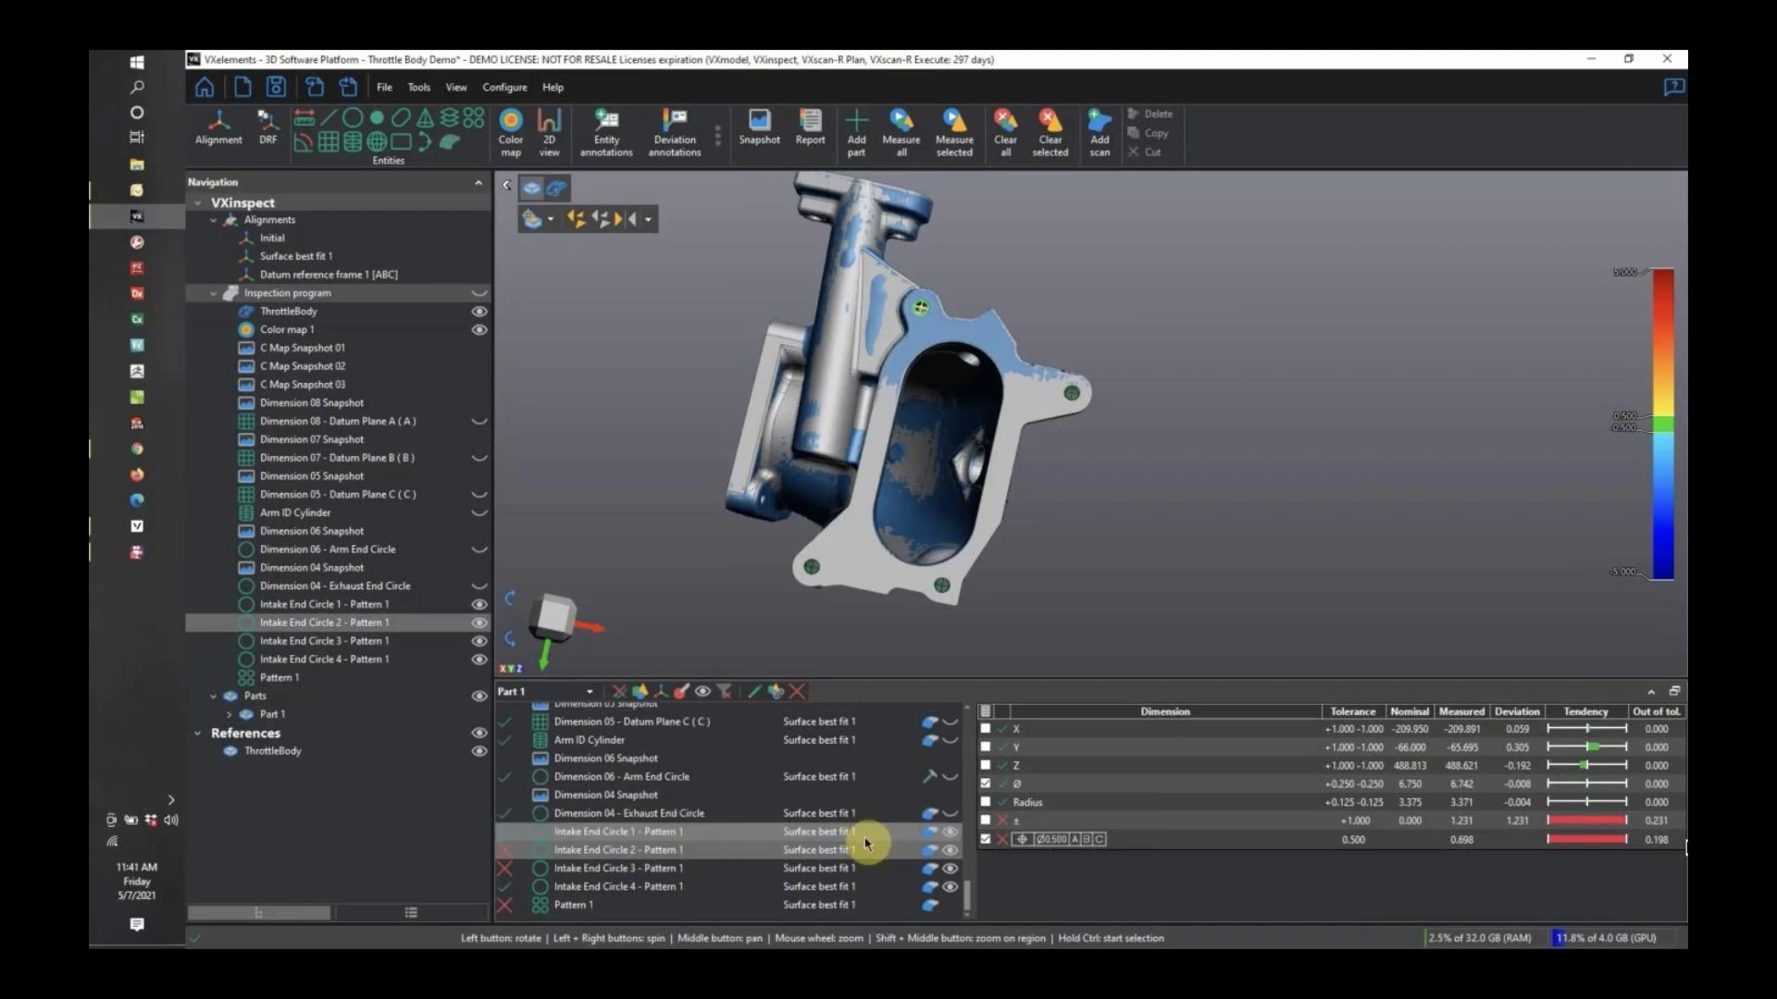
# Select Intake End Circles 1–4 together to form Pattern 1.
pyautogui.moveTo(965, 892)
pyautogui.mouseDown()
pyautogui.moveTo(973, 745)
pyautogui.moveTo(962, 907)
pyautogui.mouseUp()
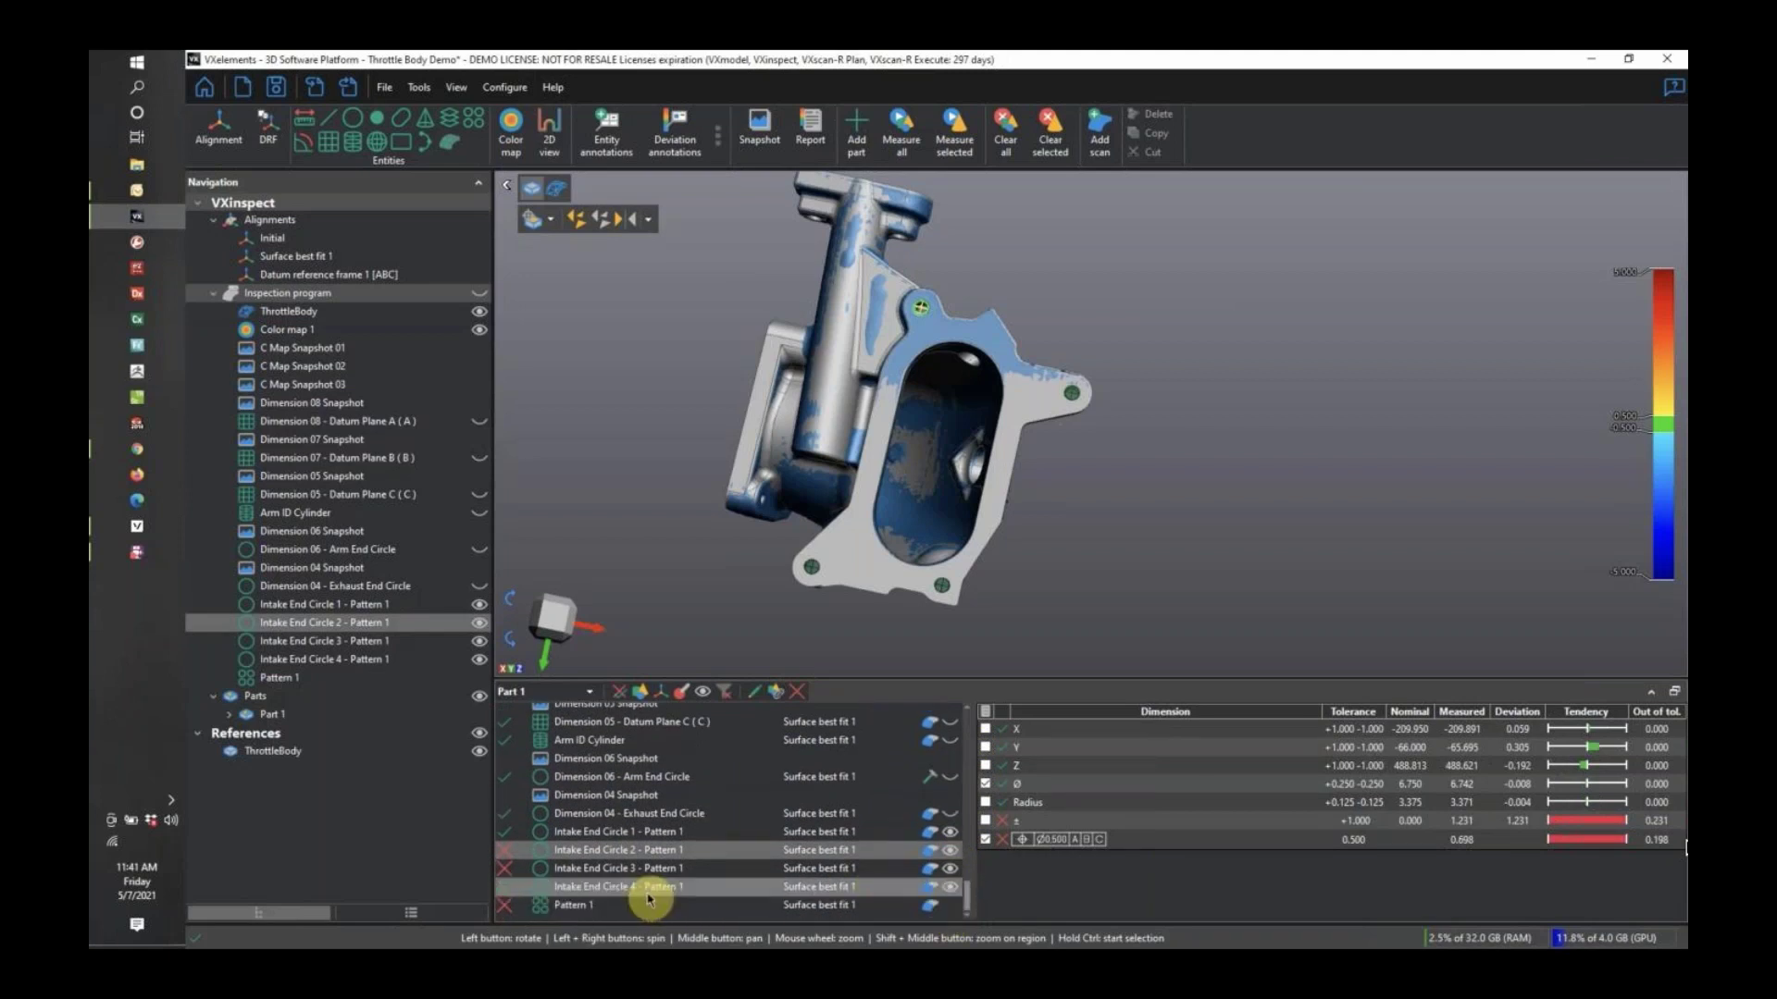
pyautogui.moveTo(612, 838); pyautogui.dragTo(623, 887)
pyautogui.click(642, 852)
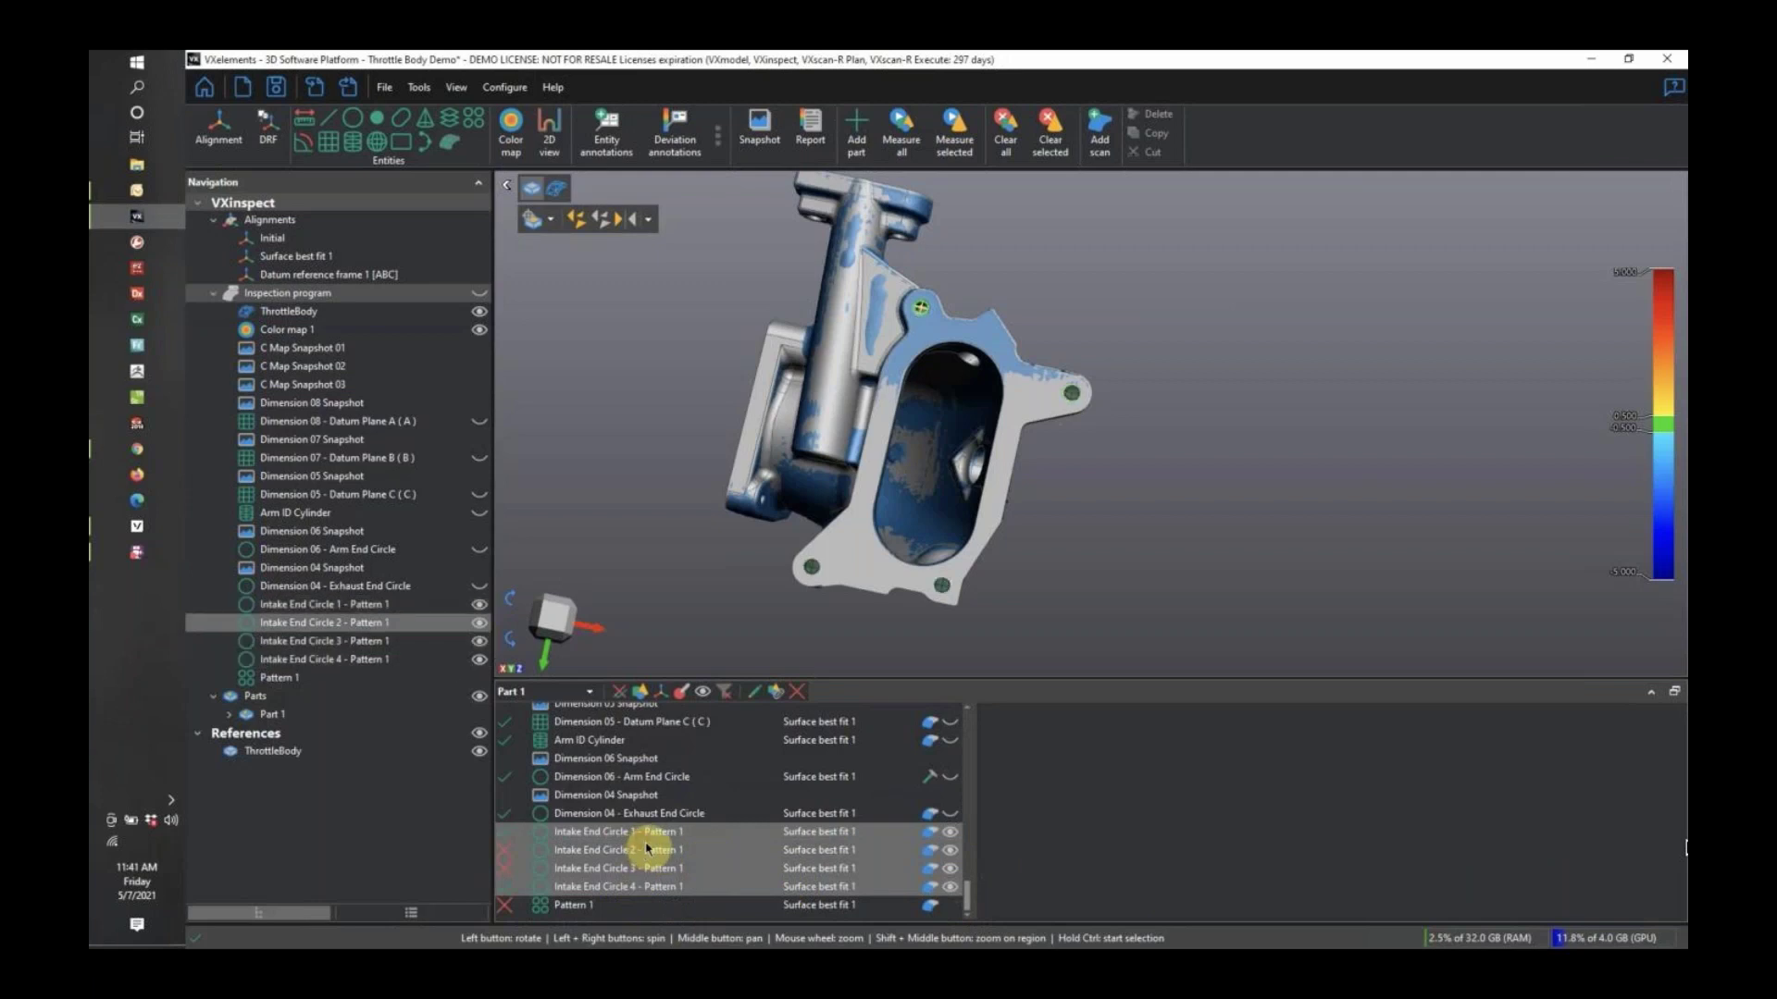
# Review each intake end circle's results, ending on Circle 1: true position 0.431 within Ø0.500.
pyautogui.click(987, 840)
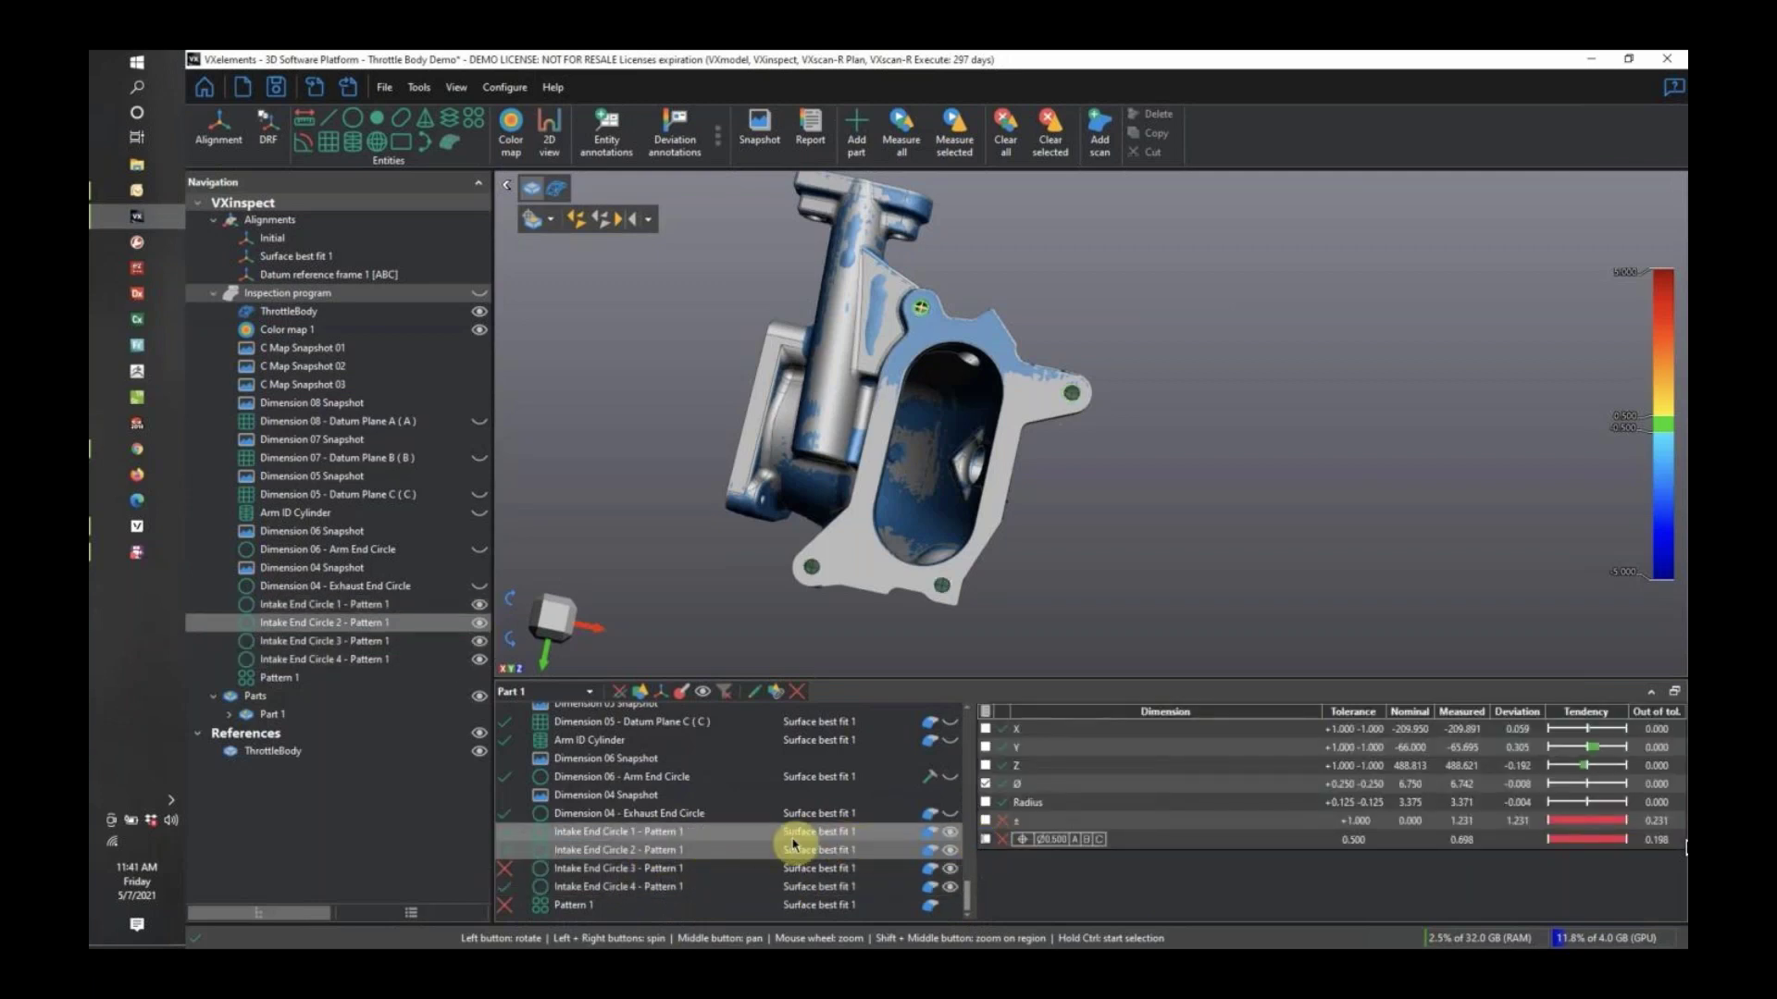
pyautogui.click(741, 867)
pyautogui.click(986, 839)
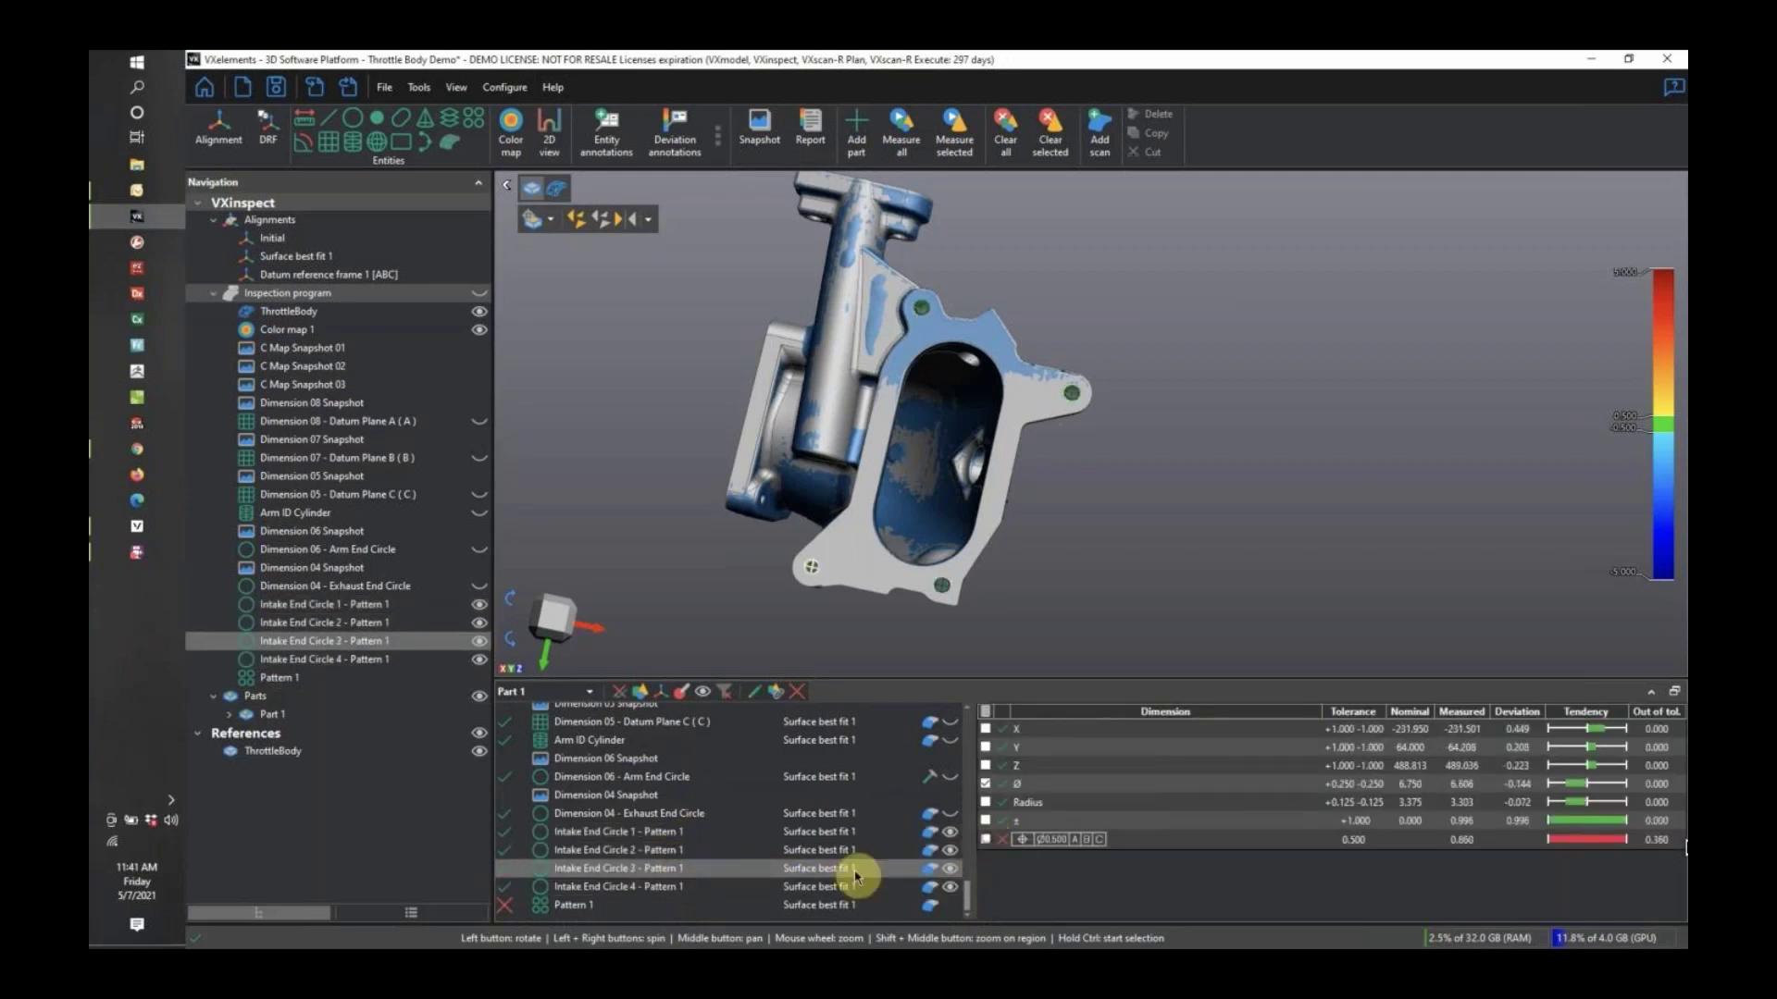
pyautogui.click(753, 886)
pyautogui.click(986, 839)
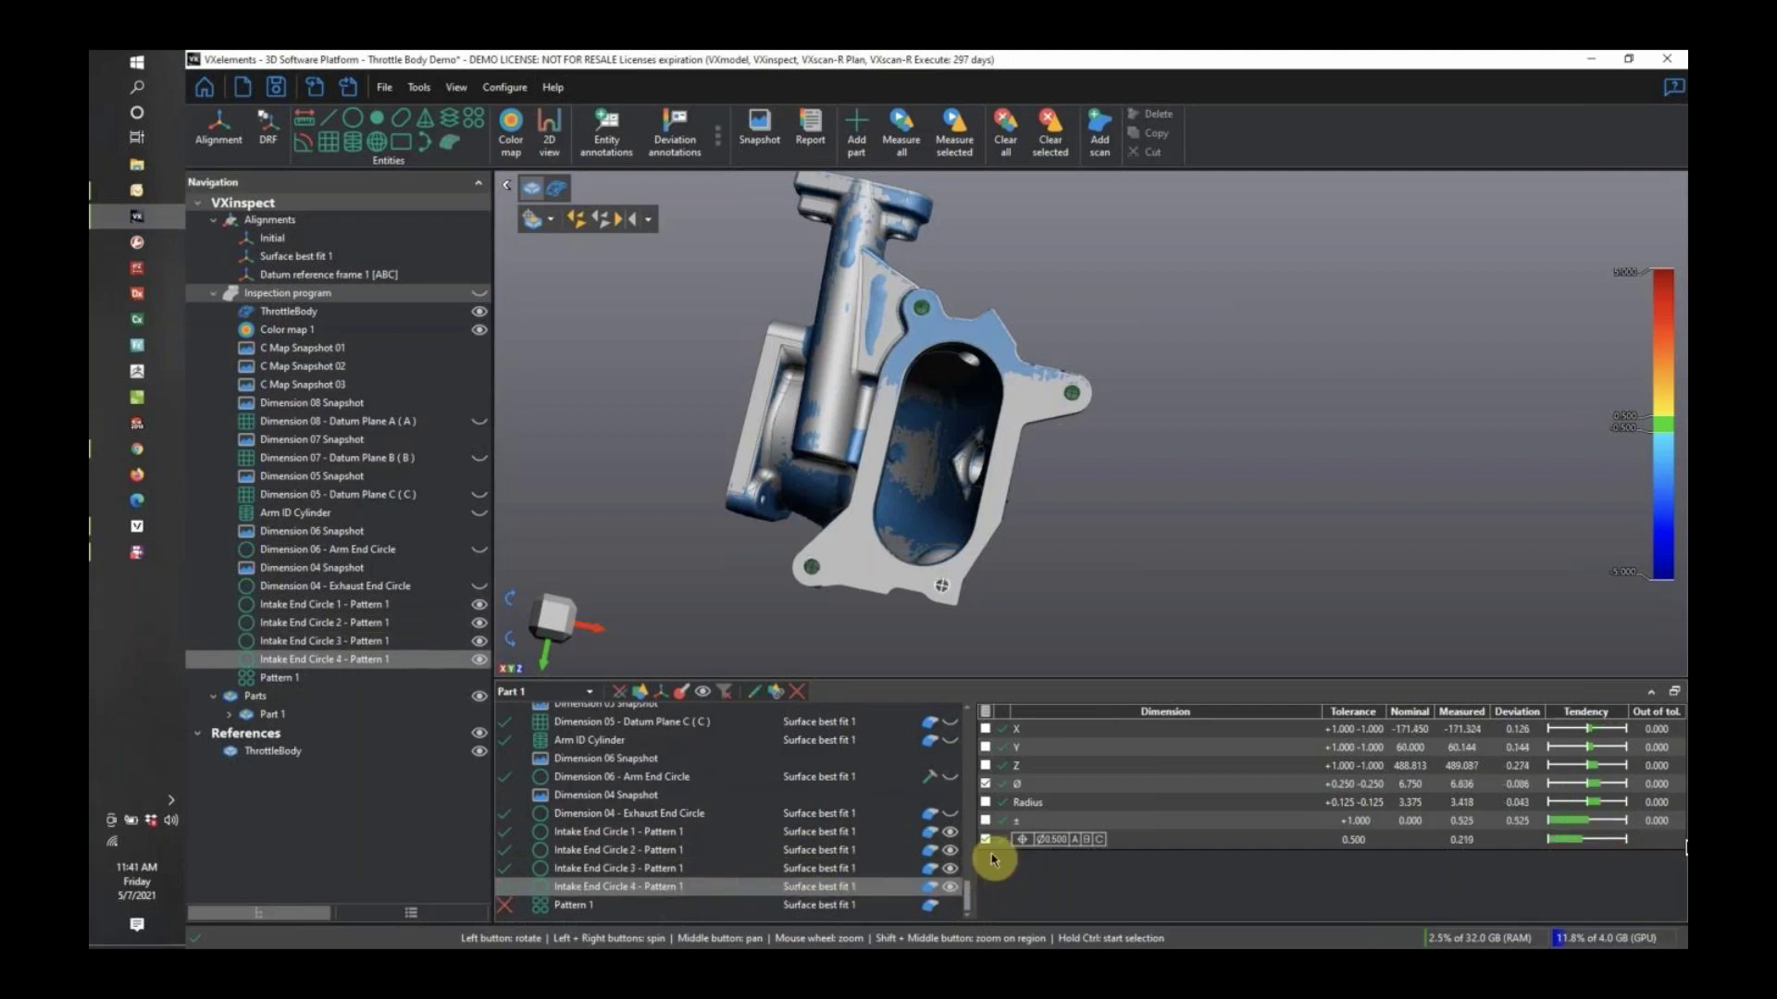
pyautogui.click(753, 869)
pyautogui.keyDown('shift'); pyautogui.click(748, 858); pyautogui.keyUp('shift')
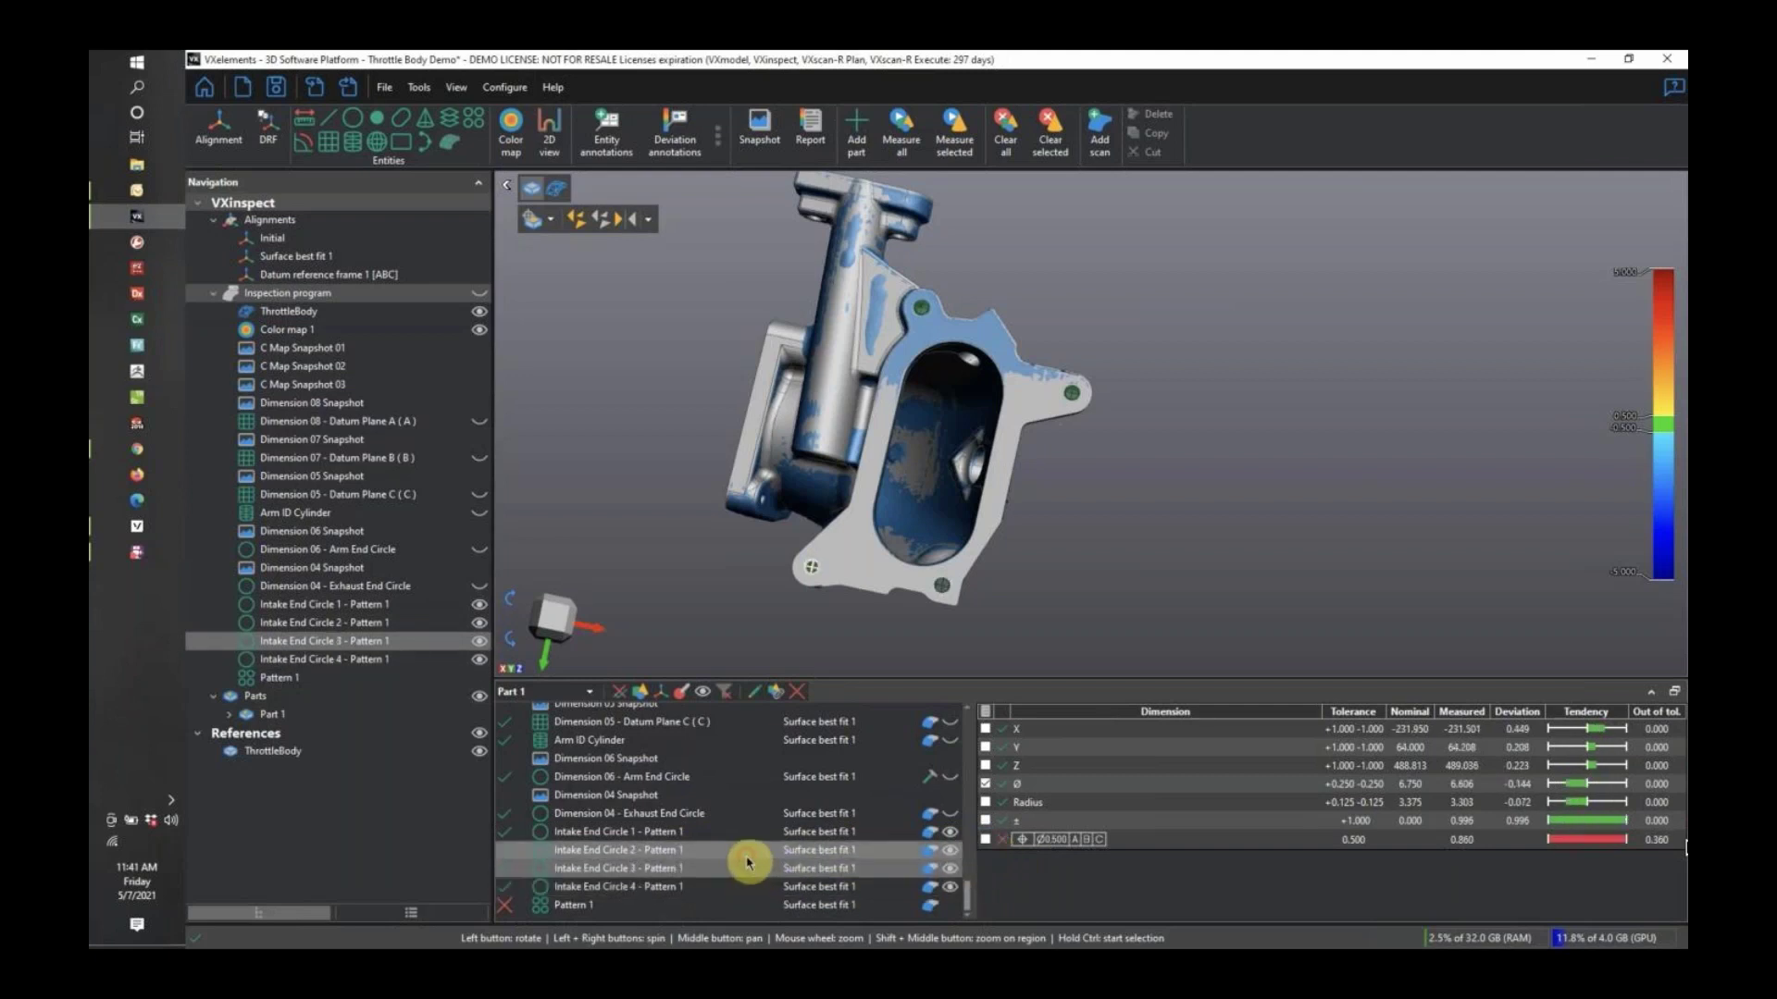
pyautogui.click(740, 831)
pyautogui.click(987, 839)
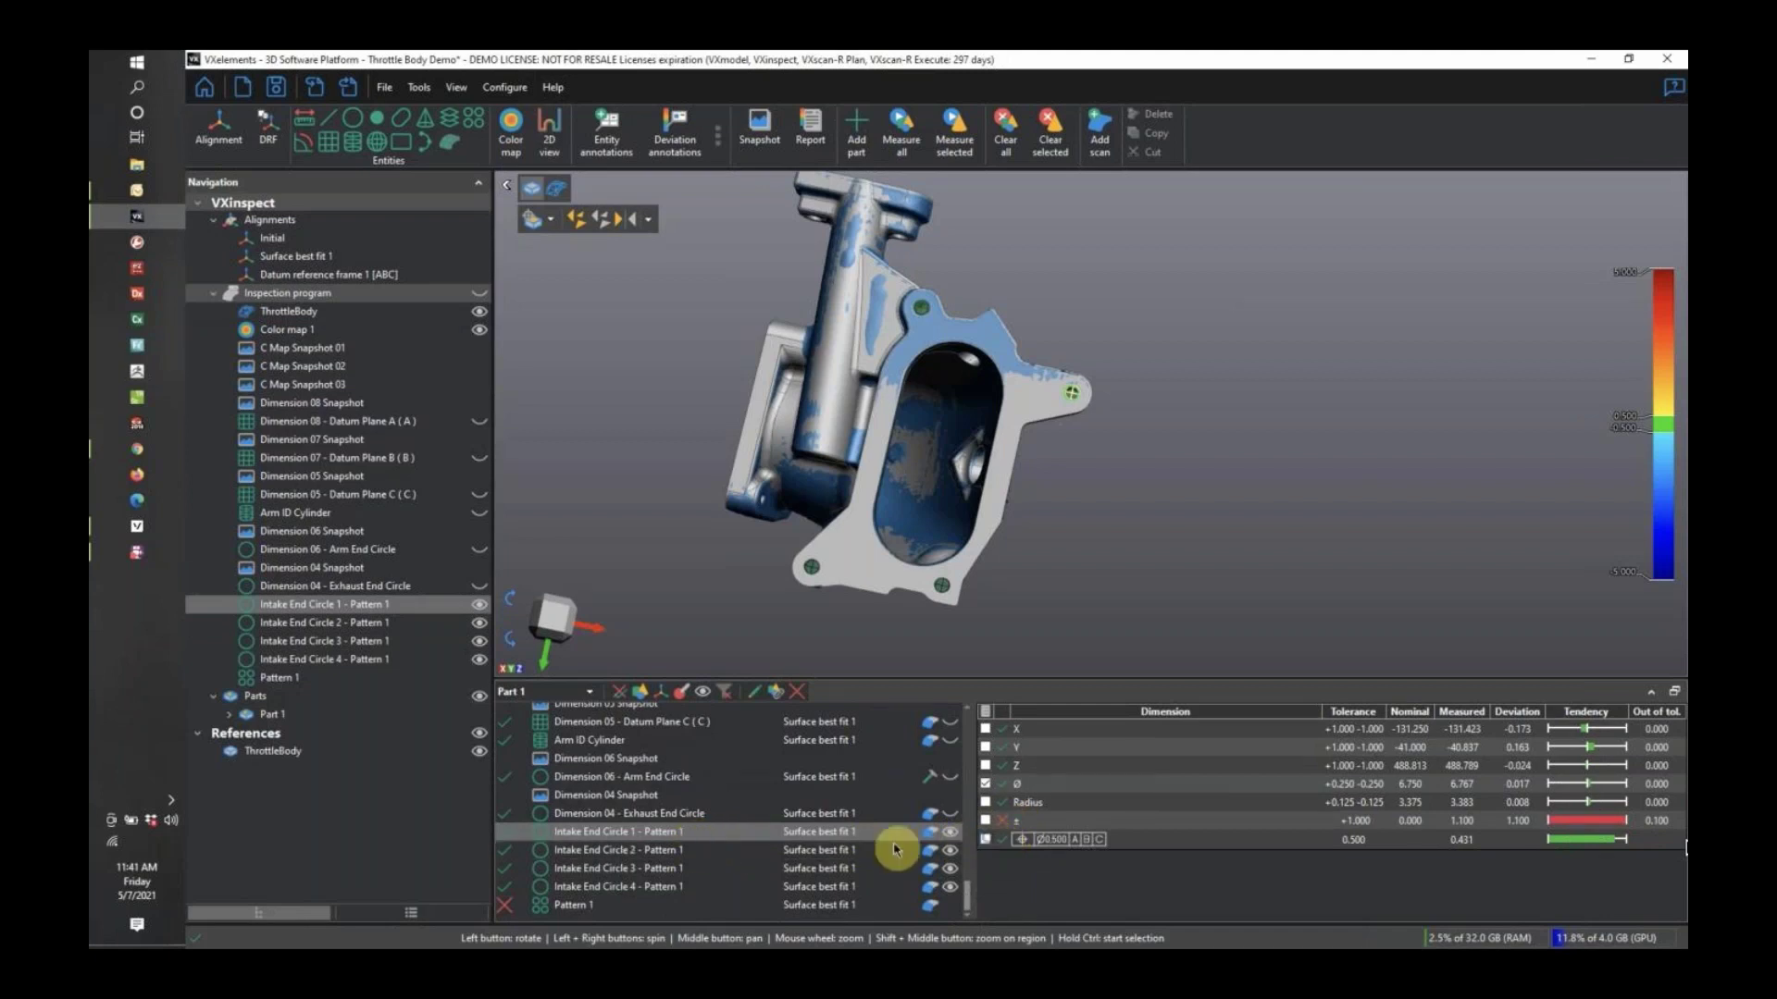
pyautogui.click(634, 848)
pyautogui.click(632, 868)
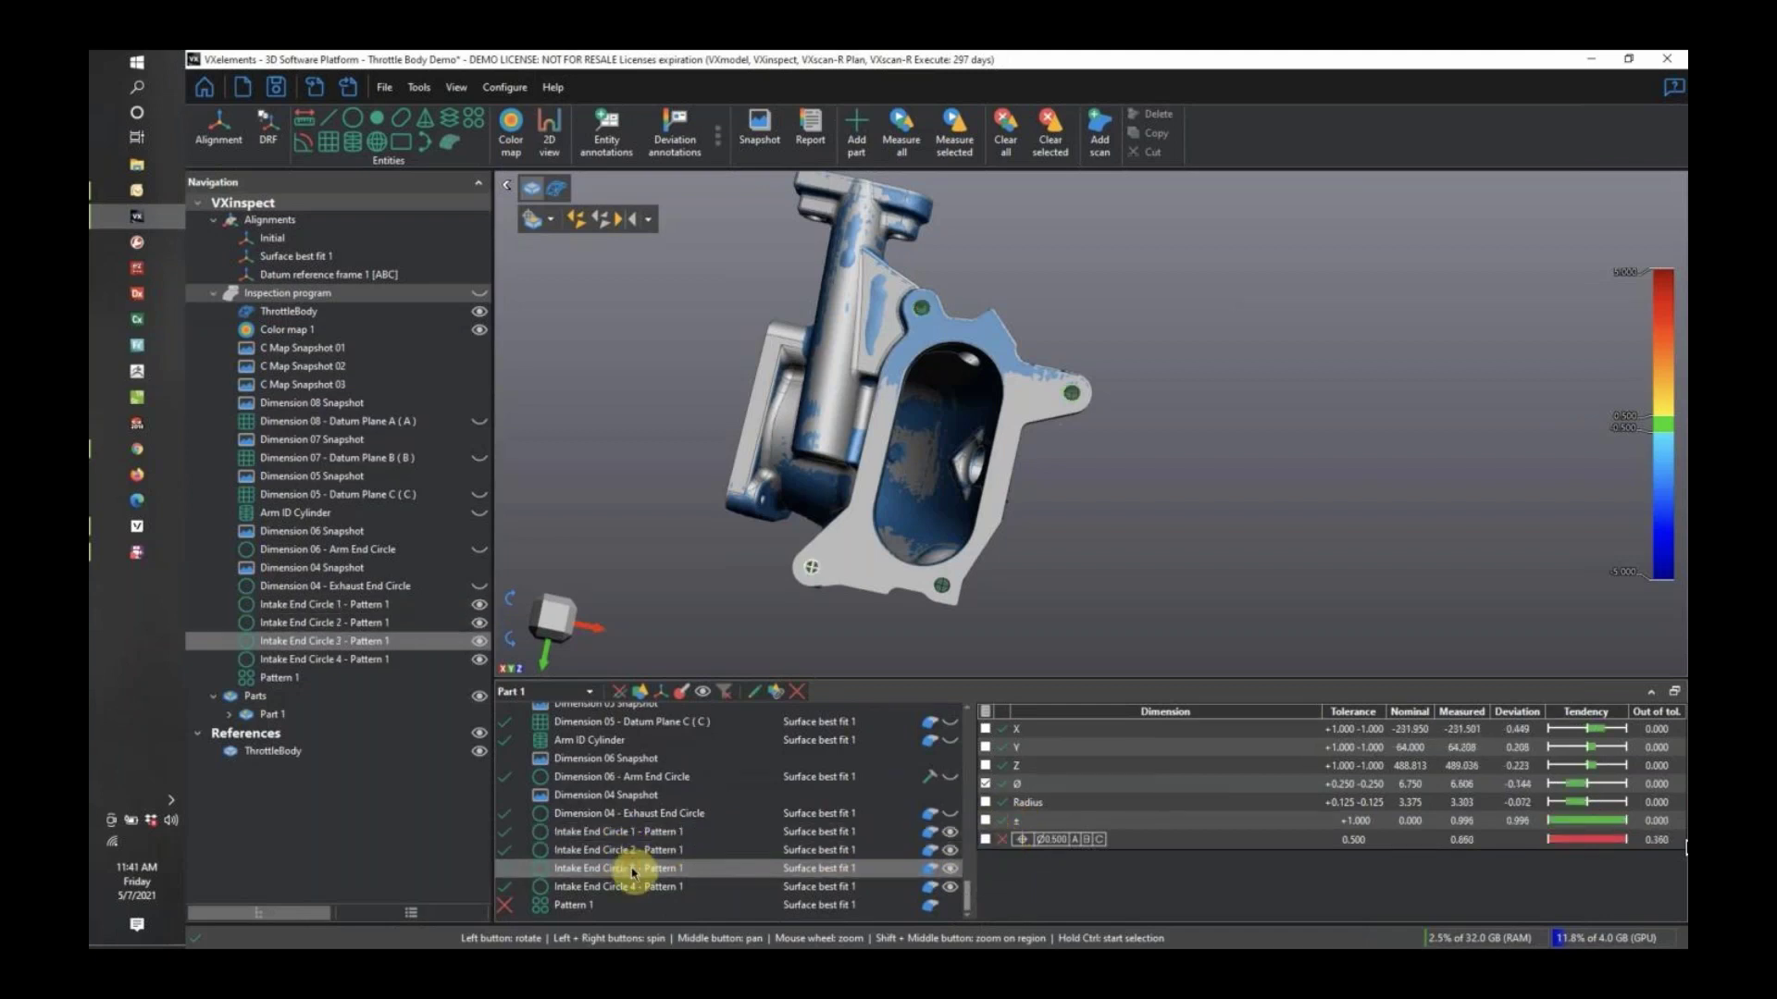
pyautogui.click(635, 887)
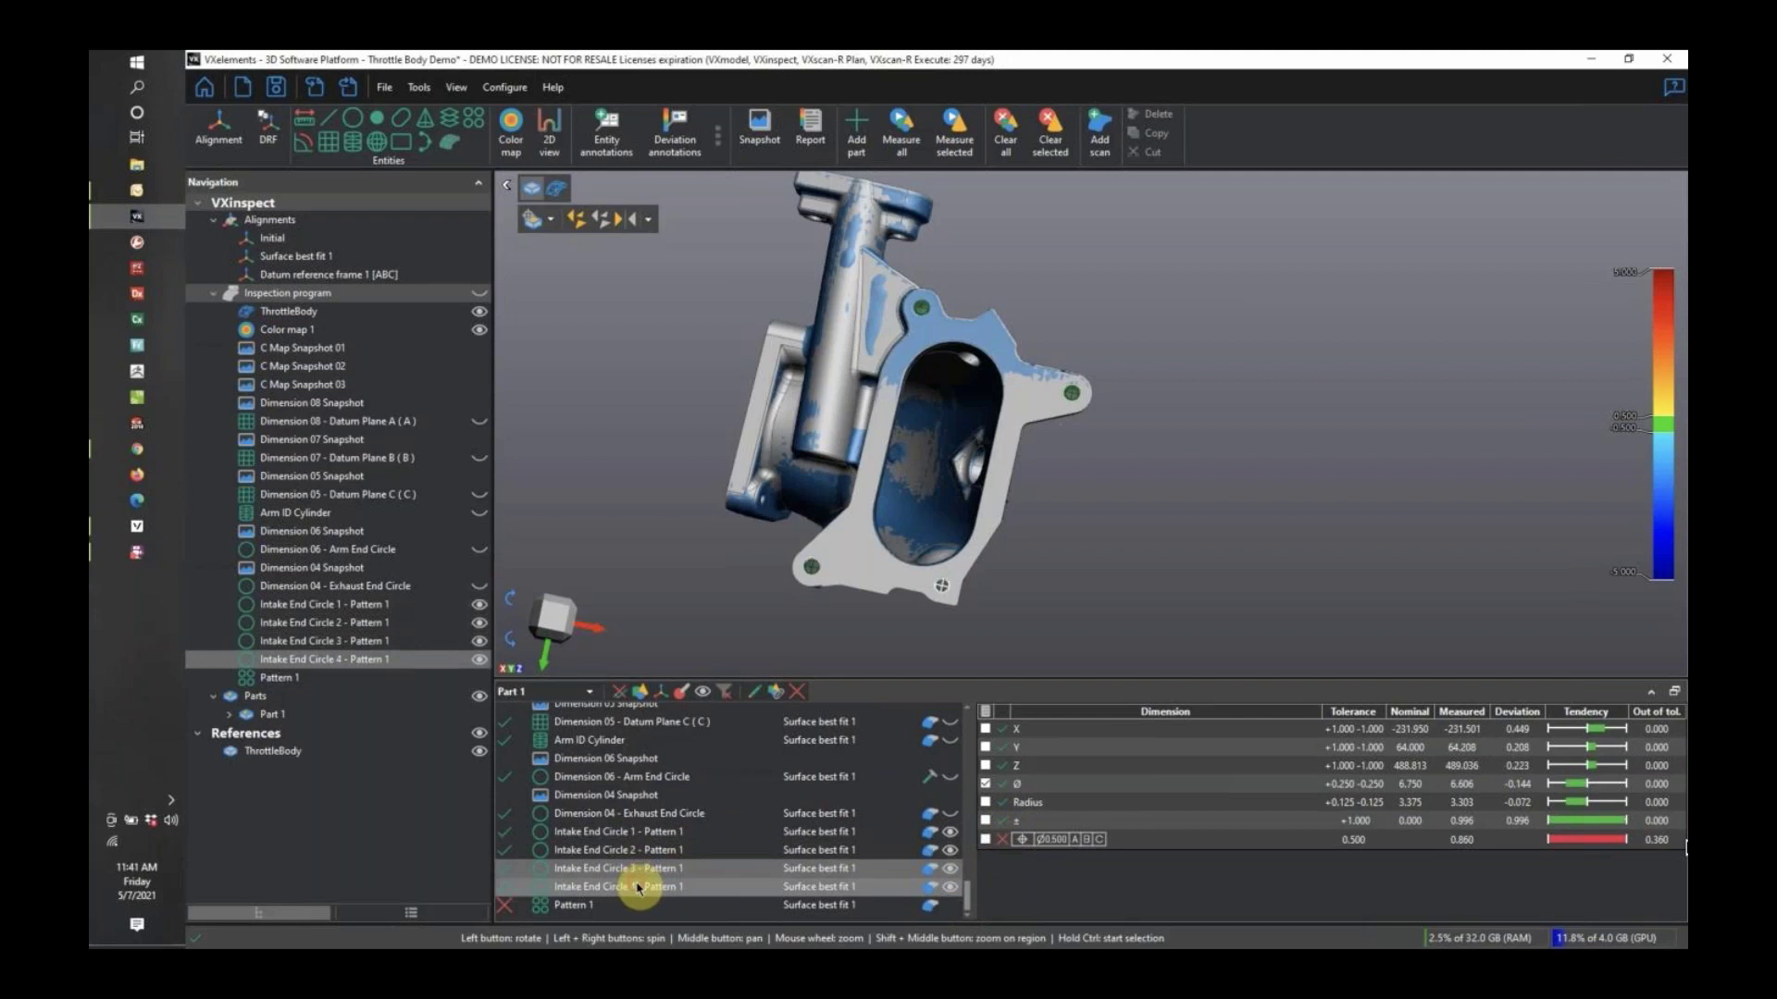
pyautogui.click(645, 832)
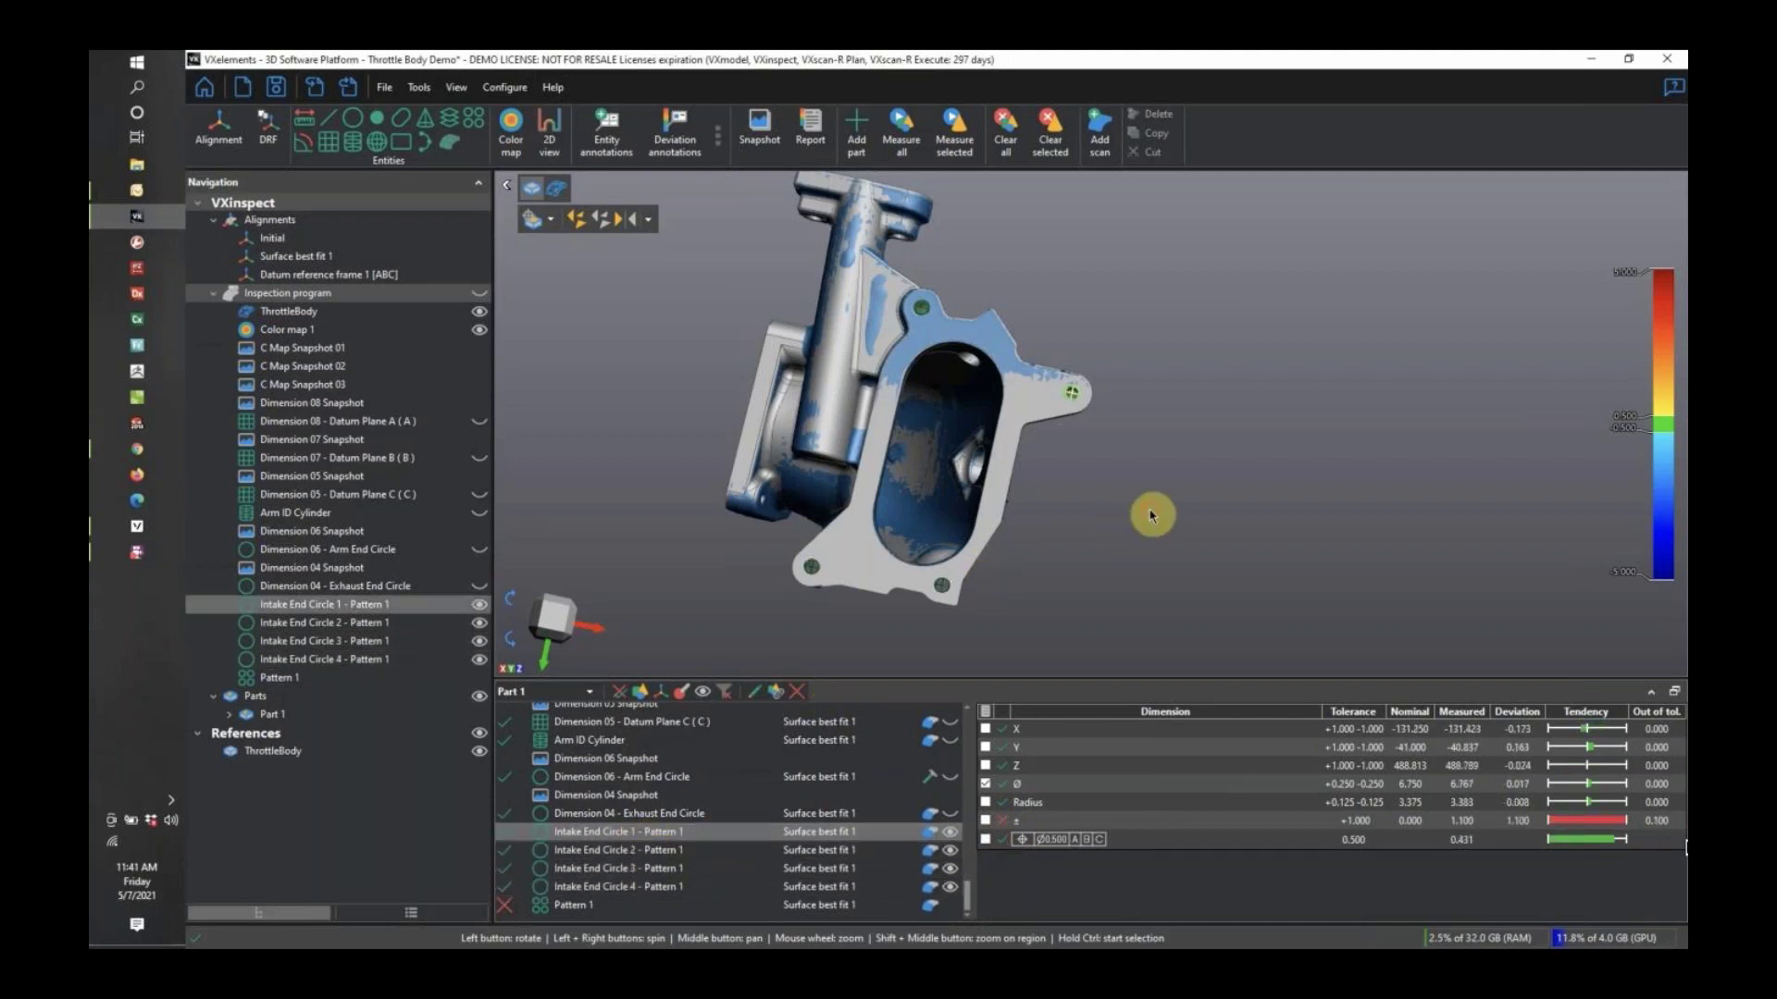
pyautogui.moveTo(1151, 512); pyautogui.dragTo(1182, 547)
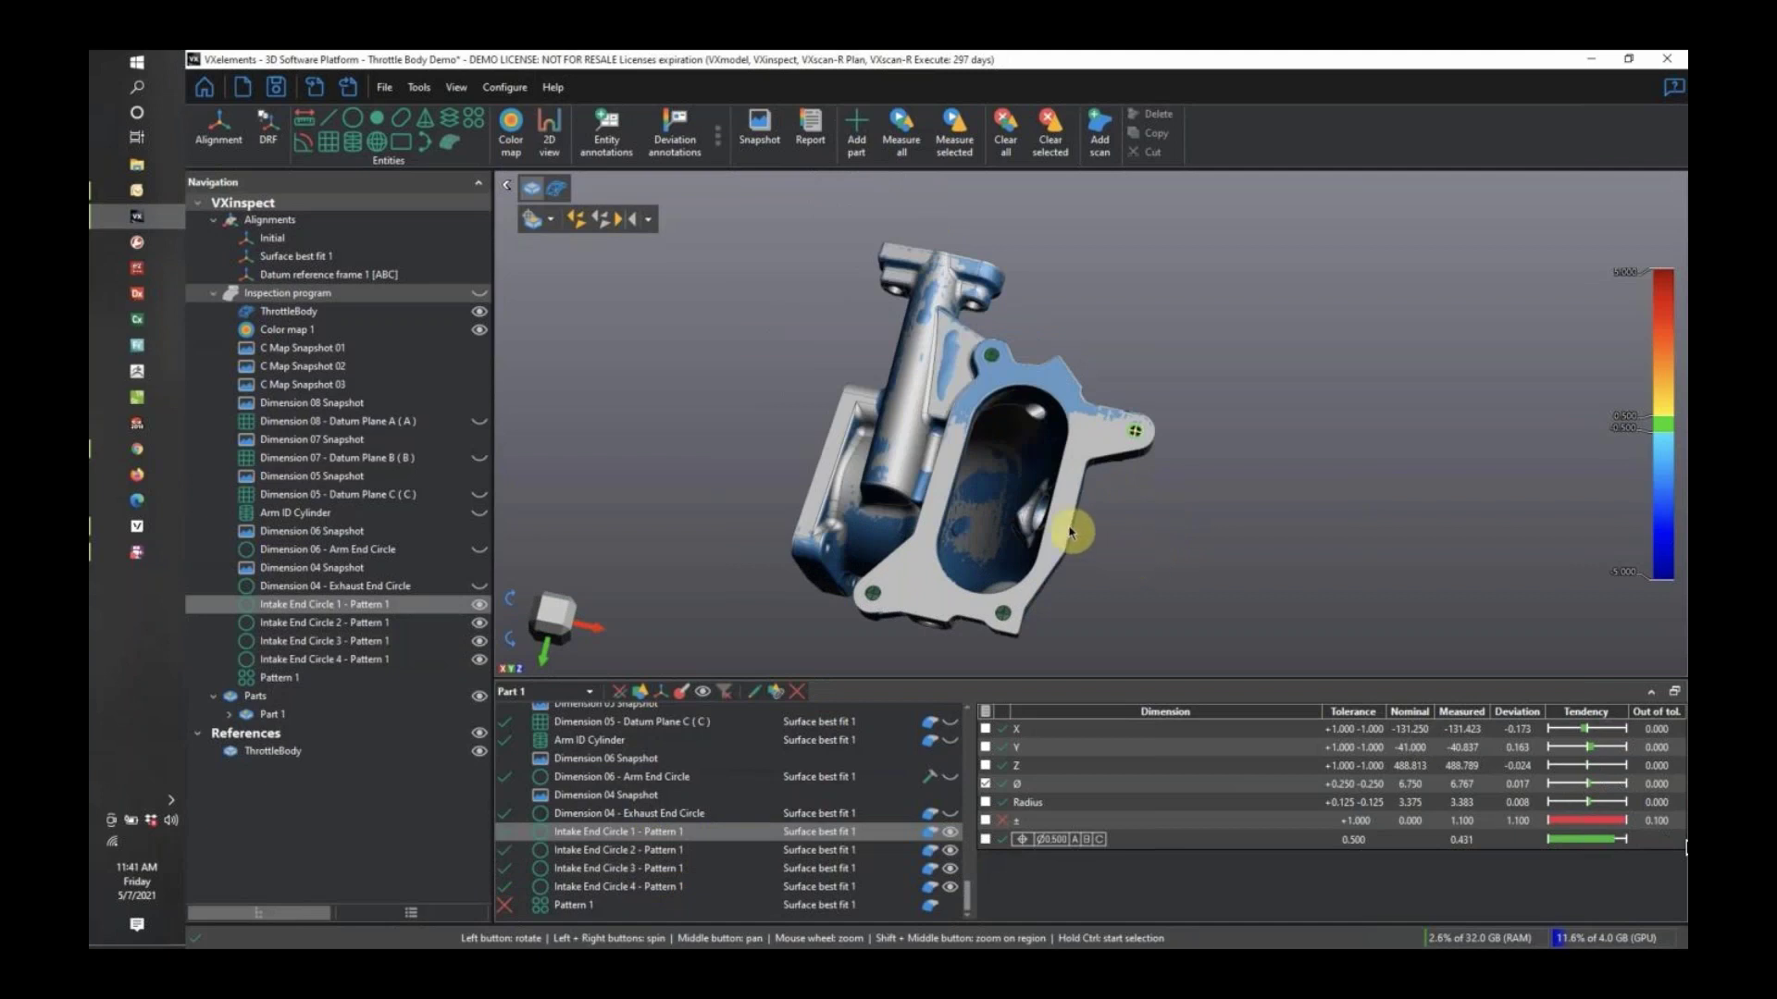
pyautogui.moveTo(722, 508)
pyautogui.mouseDown()
pyautogui.moveTo(706, 491)
pyautogui.moveTo(727, 504)
pyautogui.mouseUp()
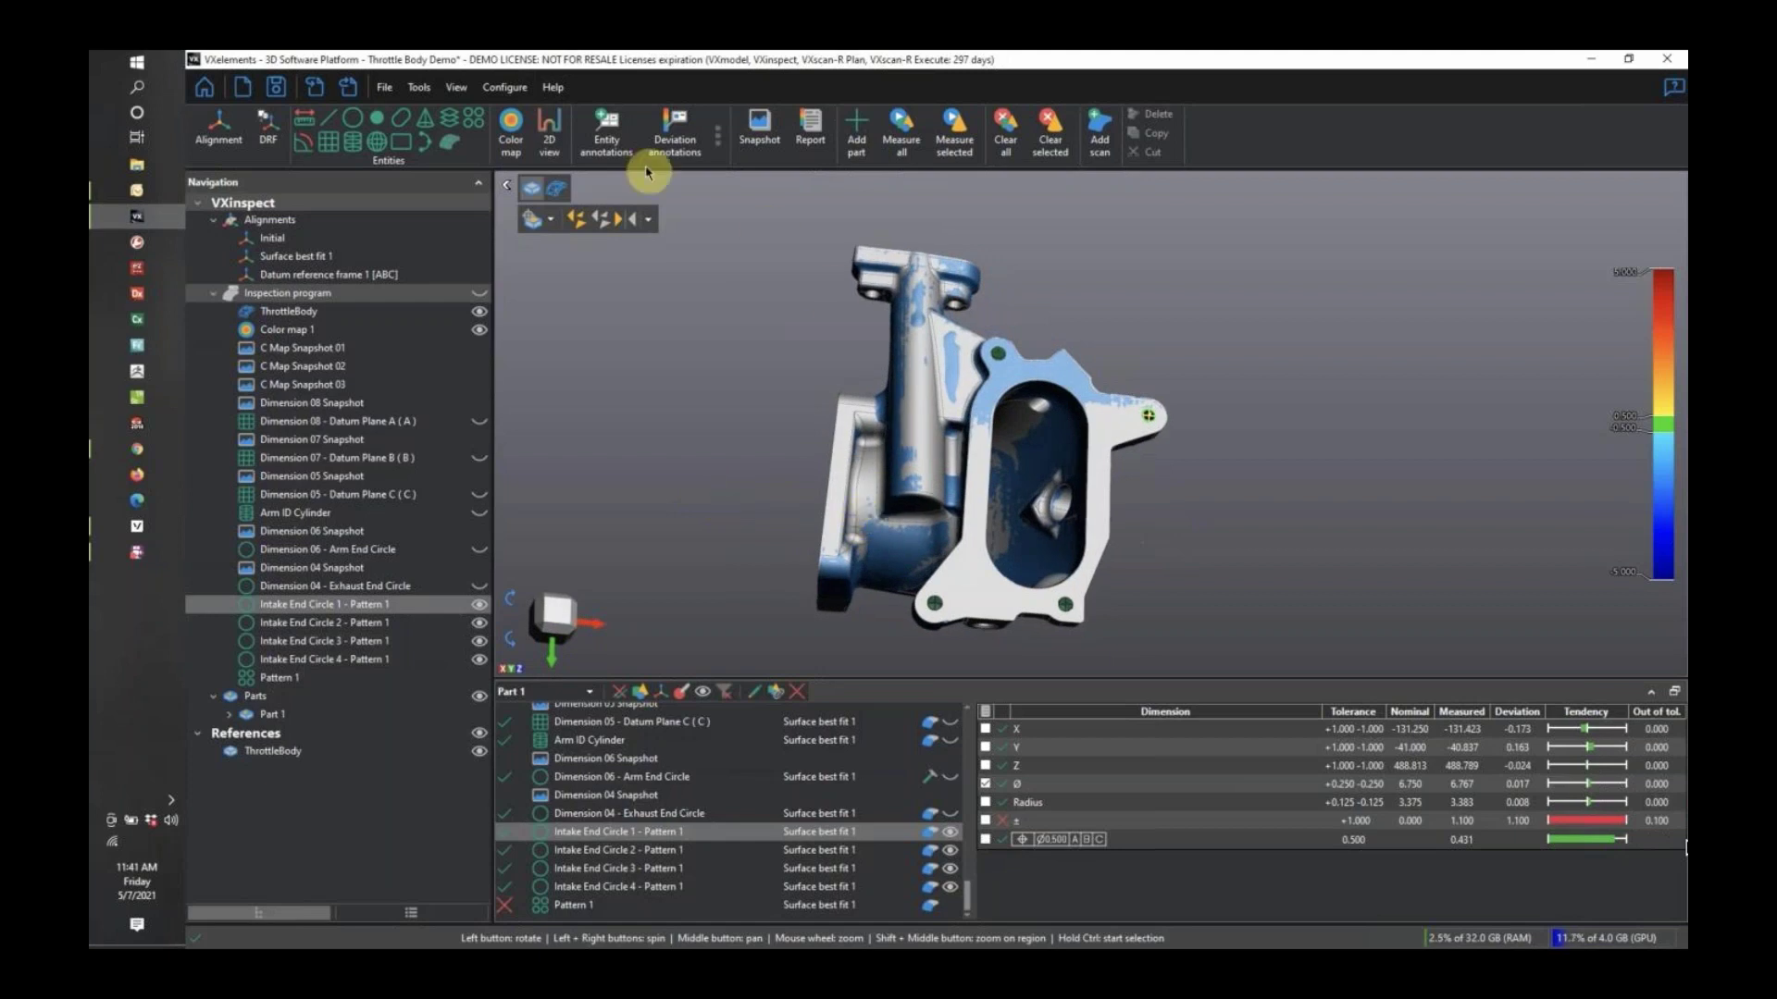
pyautogui.click(607, 131)
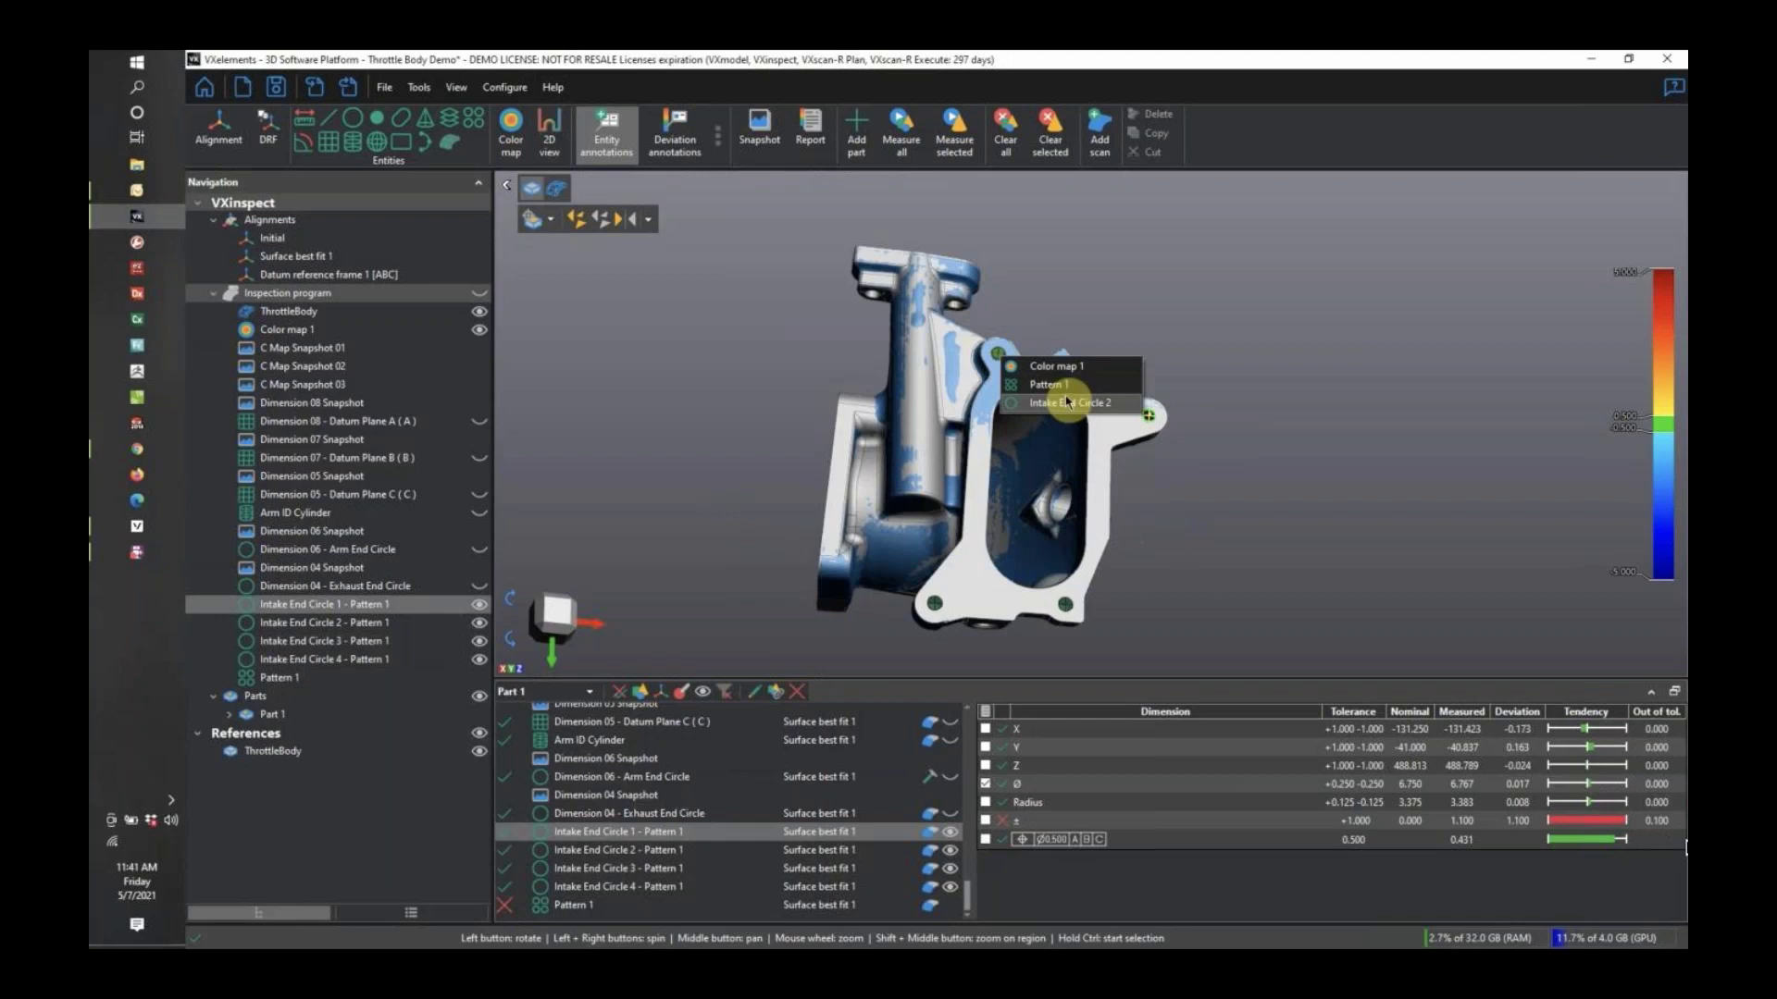
# Place callouts for Intake End Circles 2 and 1, dragged up-right off the part.
pyautogui.click(1065, 387)
pyautogui.moveTo(925, 305)
pyautogui.mouseDown()
pyautogui.moveTo(916, 282)
pyautogui.moveTo(1161, 278)
pyautogui.mouseUp()
pyautogui.click(1150, 418)
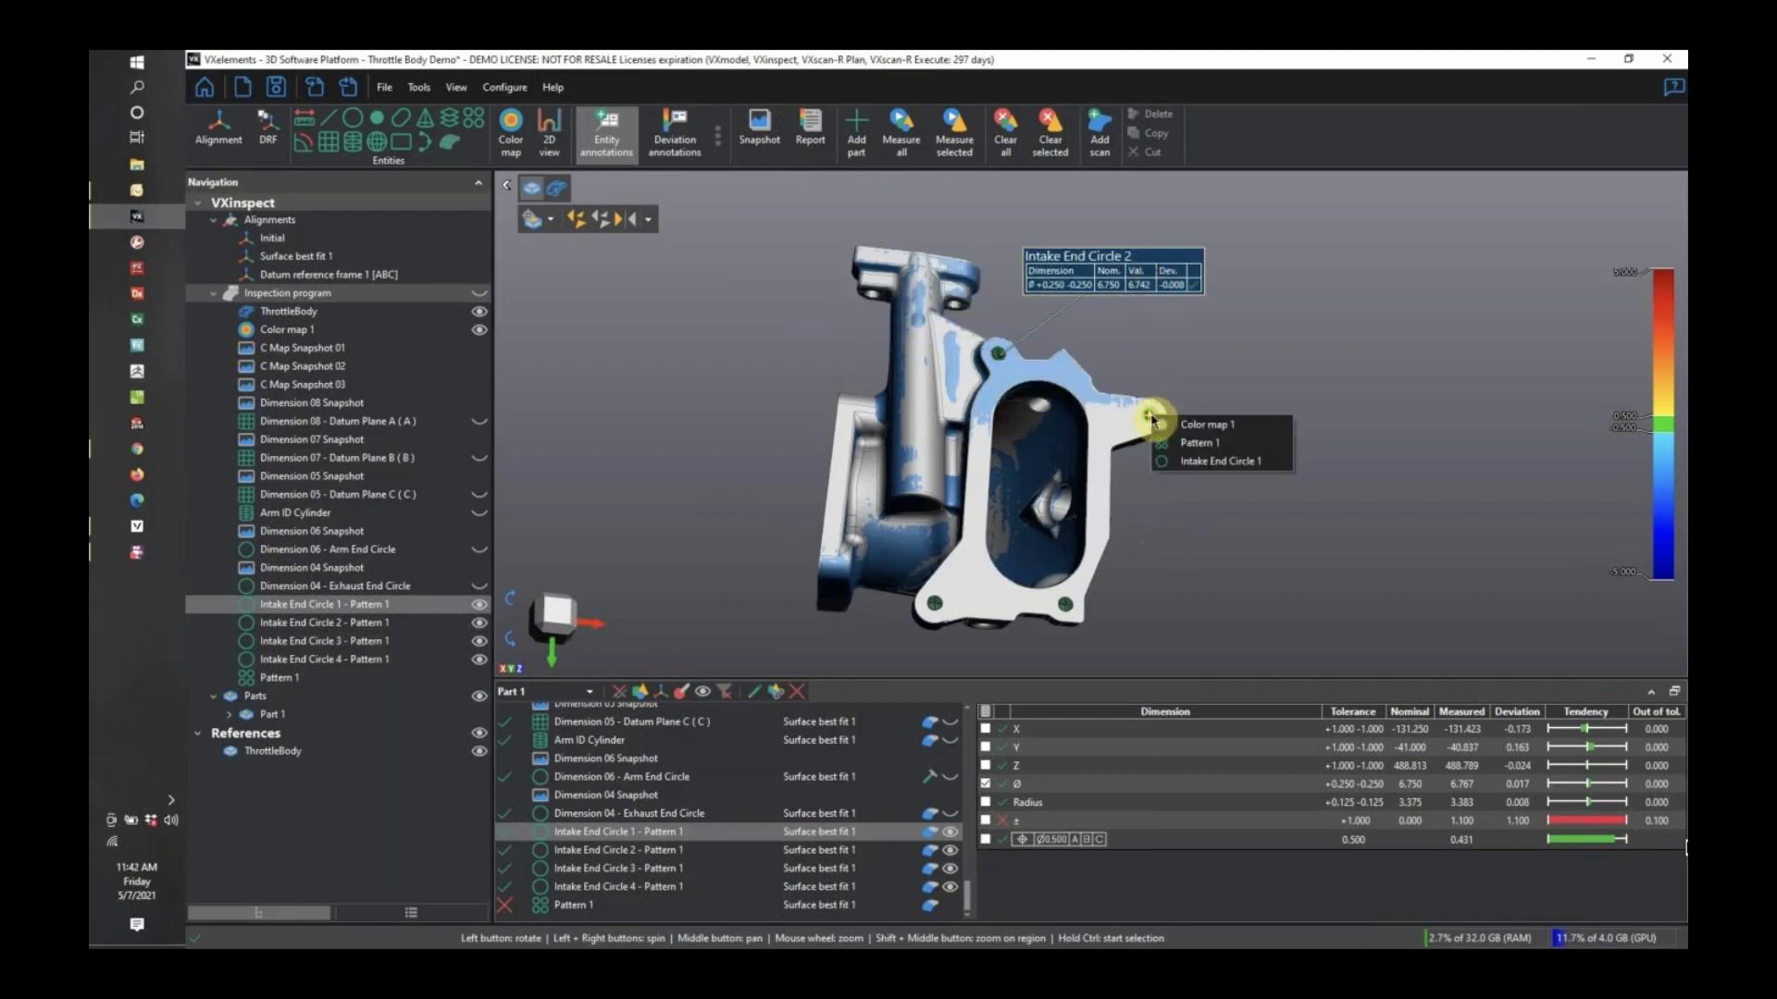
pyautogui.click(1220, 411)
pyautogui.moveTo(1222, 408); pyautogui.dragTo(1283, 359)
# Add callouts for Intake End Circles 4 and 3, moved clear to the right and upper left.
pyautogui.click(1074, 598)
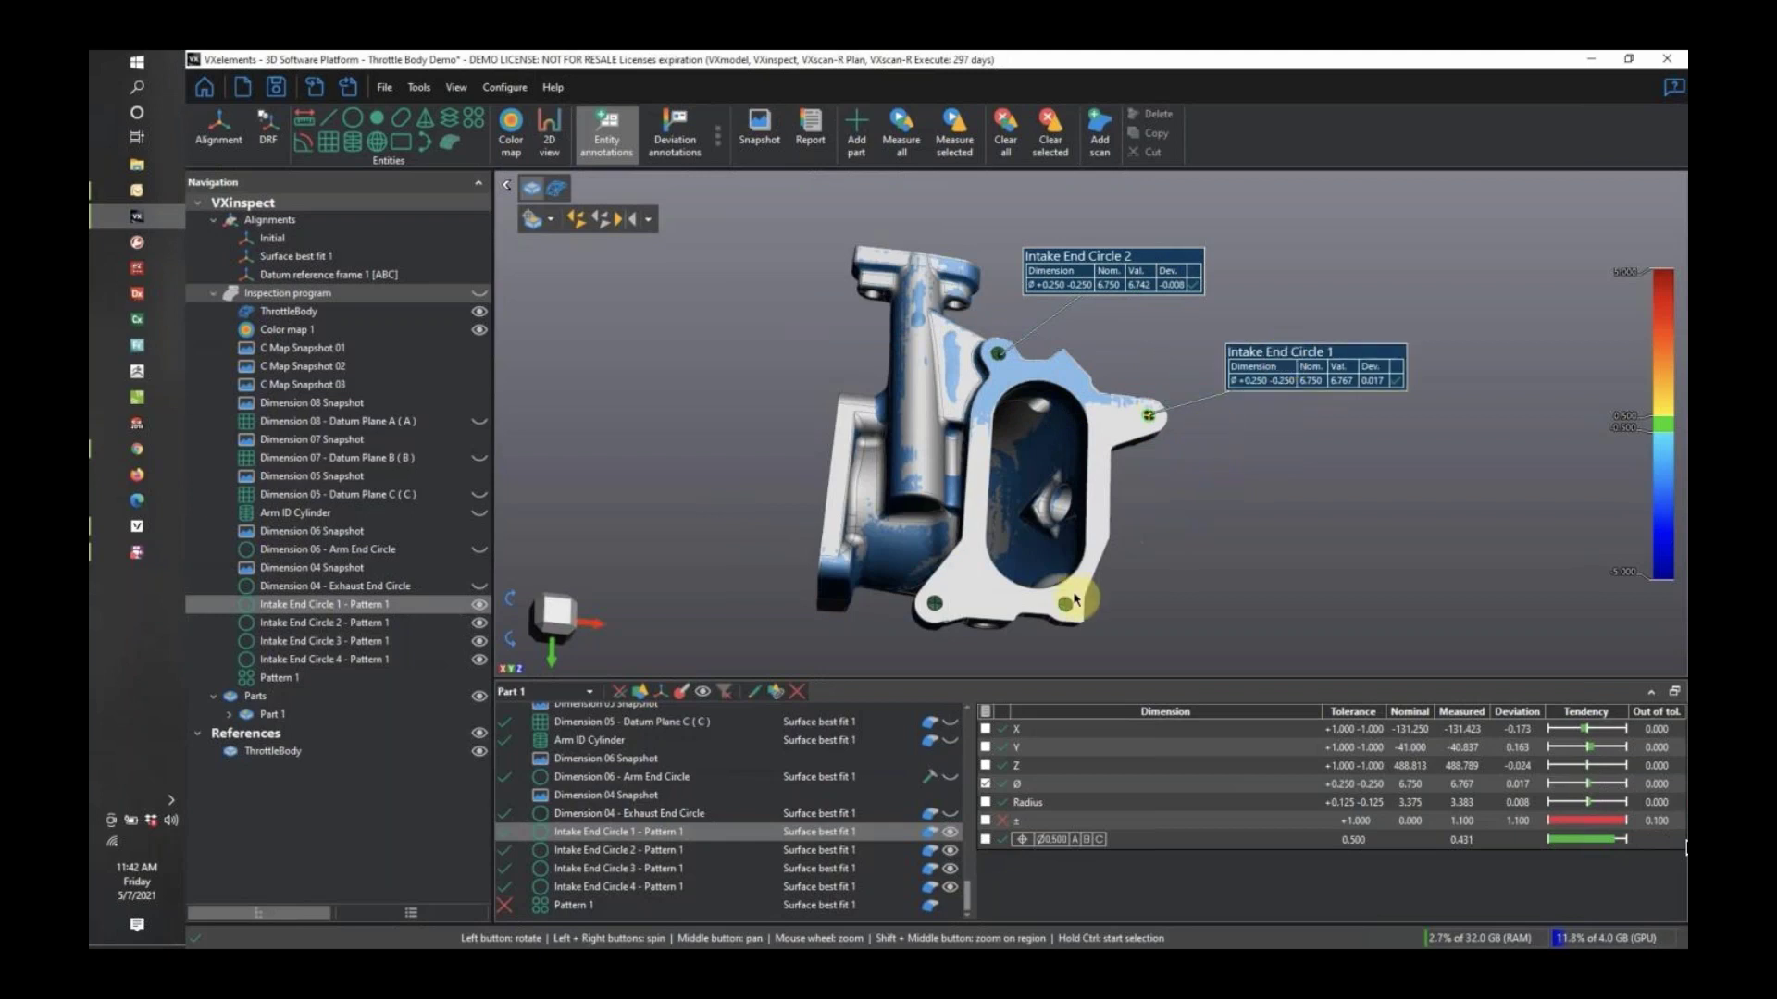
pyautogui.click(1129, 646)
pyautogui.moveTo(1129, 647); pyautogui.dragTo(1330, 593)
pyautogui.click(919, 622)
pyautogui.click(998, 647)
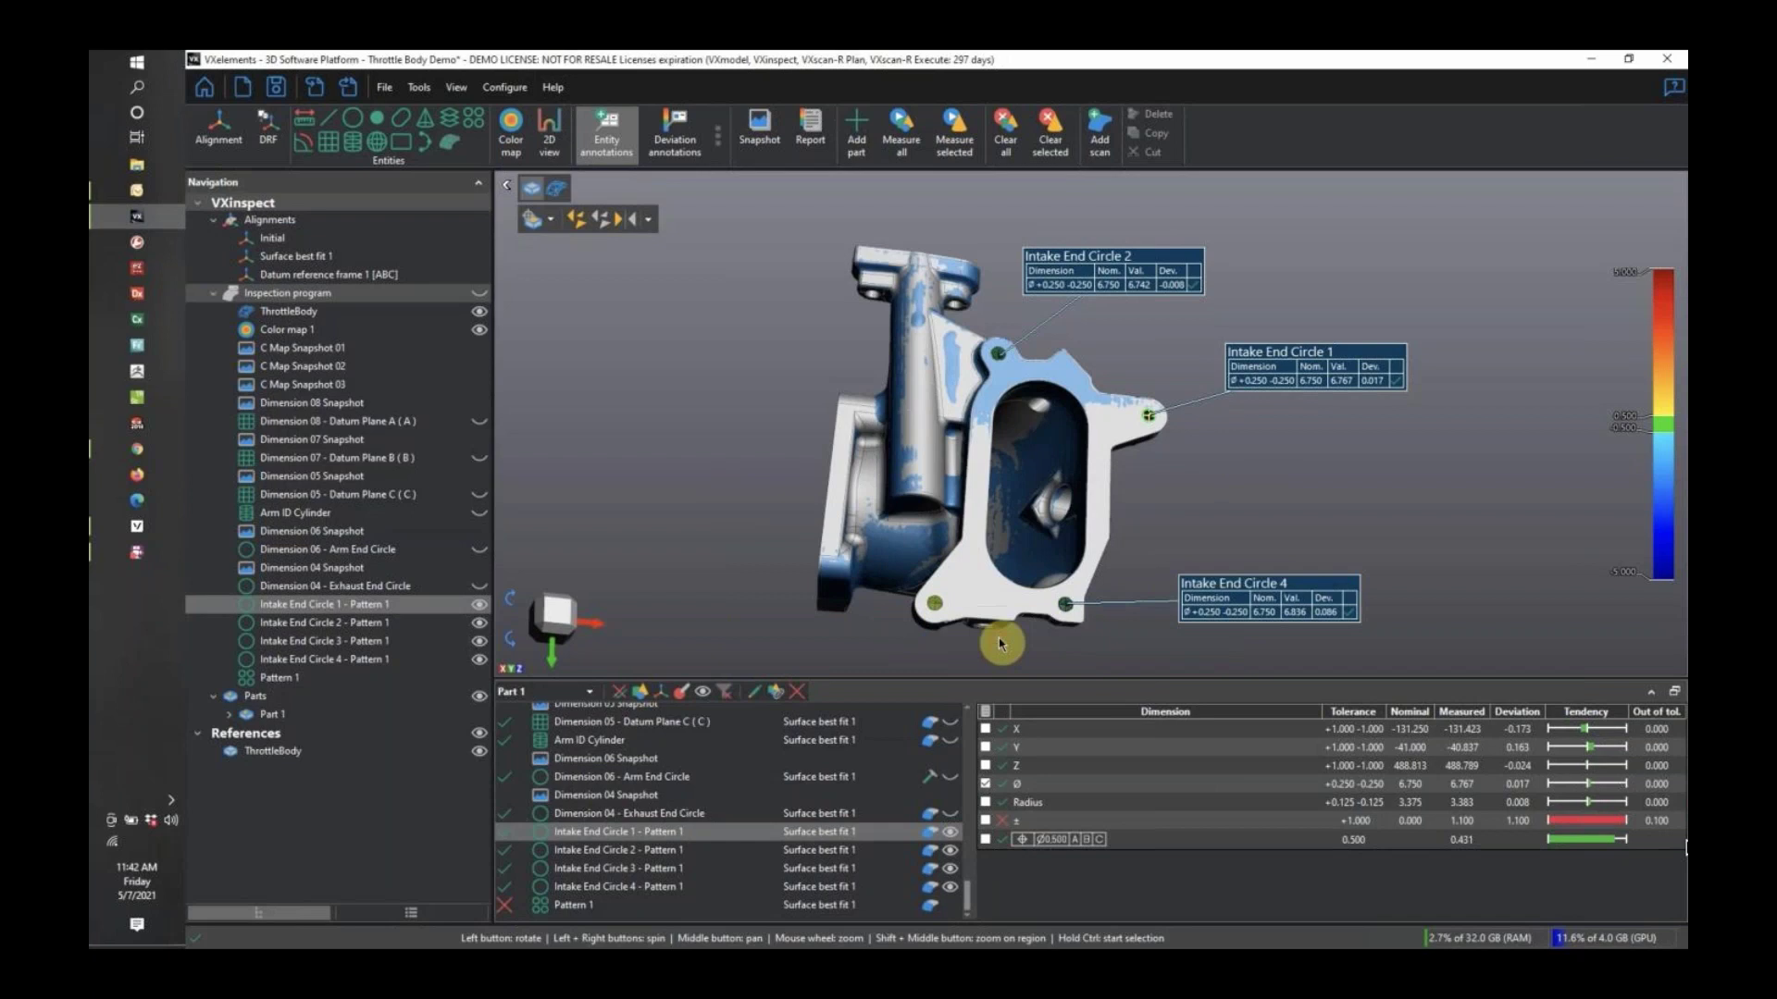
pyautogui.moveTo(1003, 635)
pyautogui.mouseDown()
pyautogui.moveTo(753, 595)
pyautogui.moveTo(724, 562)
pyautogui.moveTo(730, 537)
pyautogui.mouseUp()
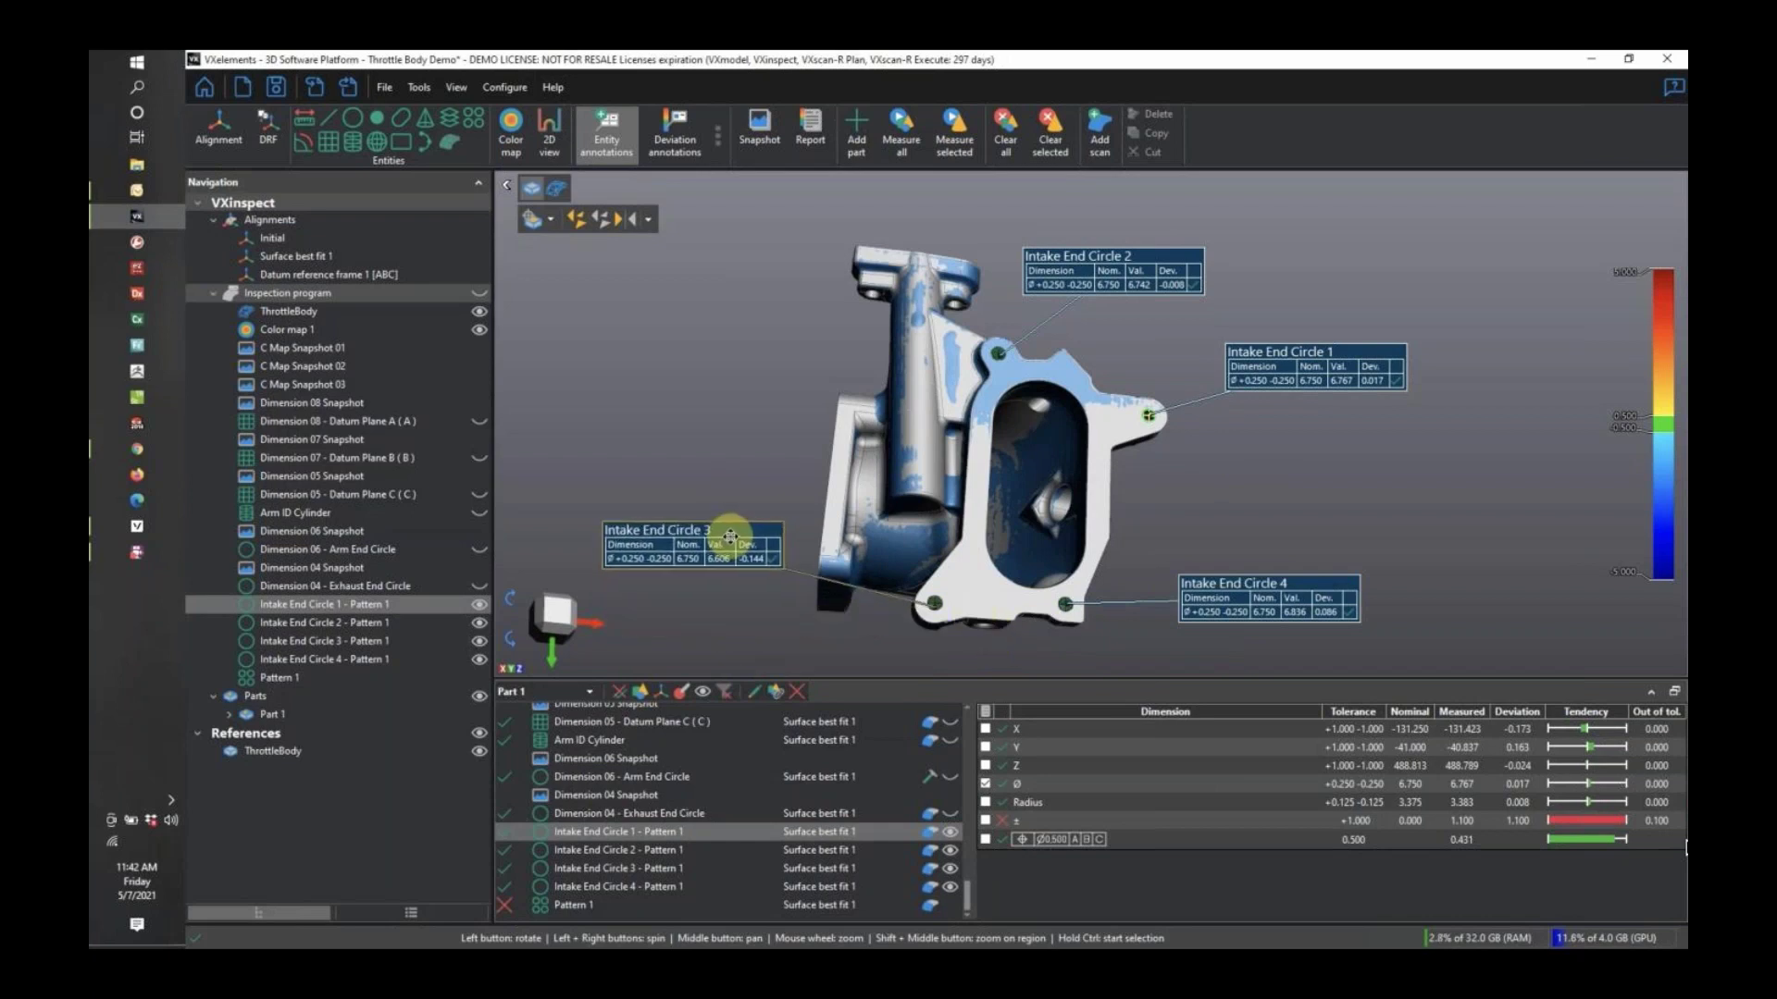
# Add the Pattern 1 callout (0.860) on the left, then square up the view and tidy callouts.
pyautogui.click(998, 353)
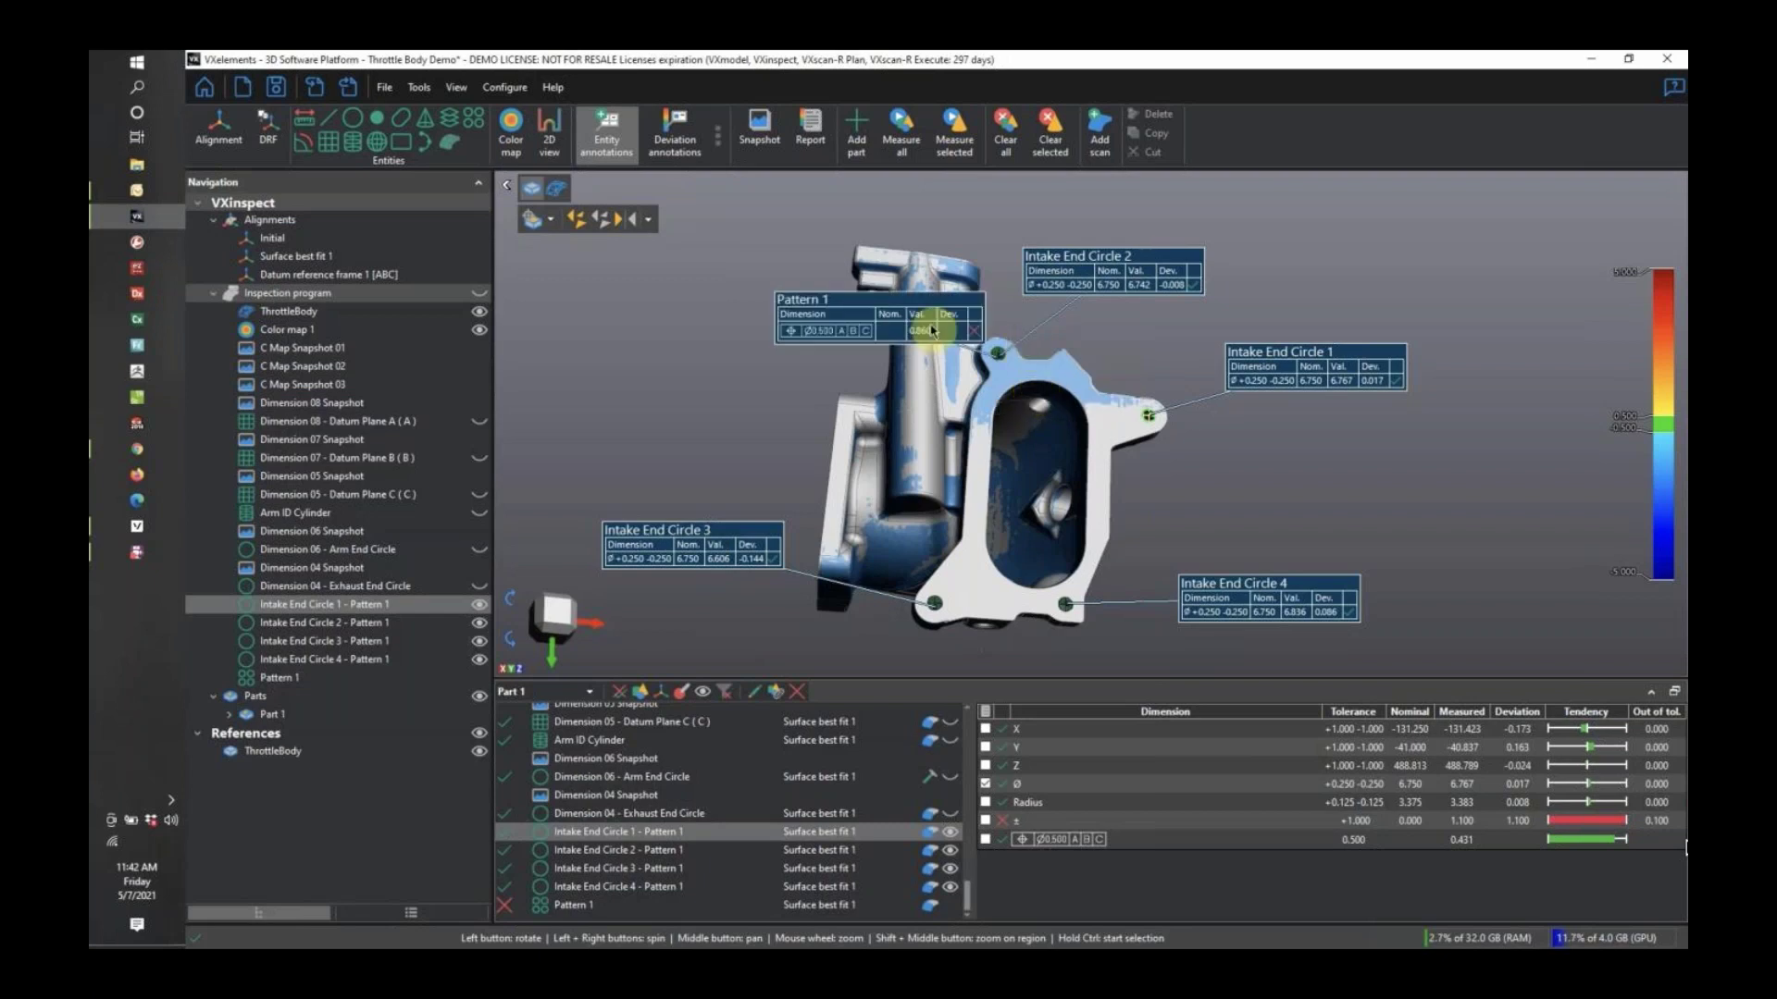
pyautogui.moveTo(935, 317); pyautogui.dragTo(746, 325)
pyautogui.moveTo(738, 427)
pyautogui.mouseDown()
pyautogui.moveTo(714, 420)
pyautogui.moveTo(767, 408)
pyautogui.mouseUp()
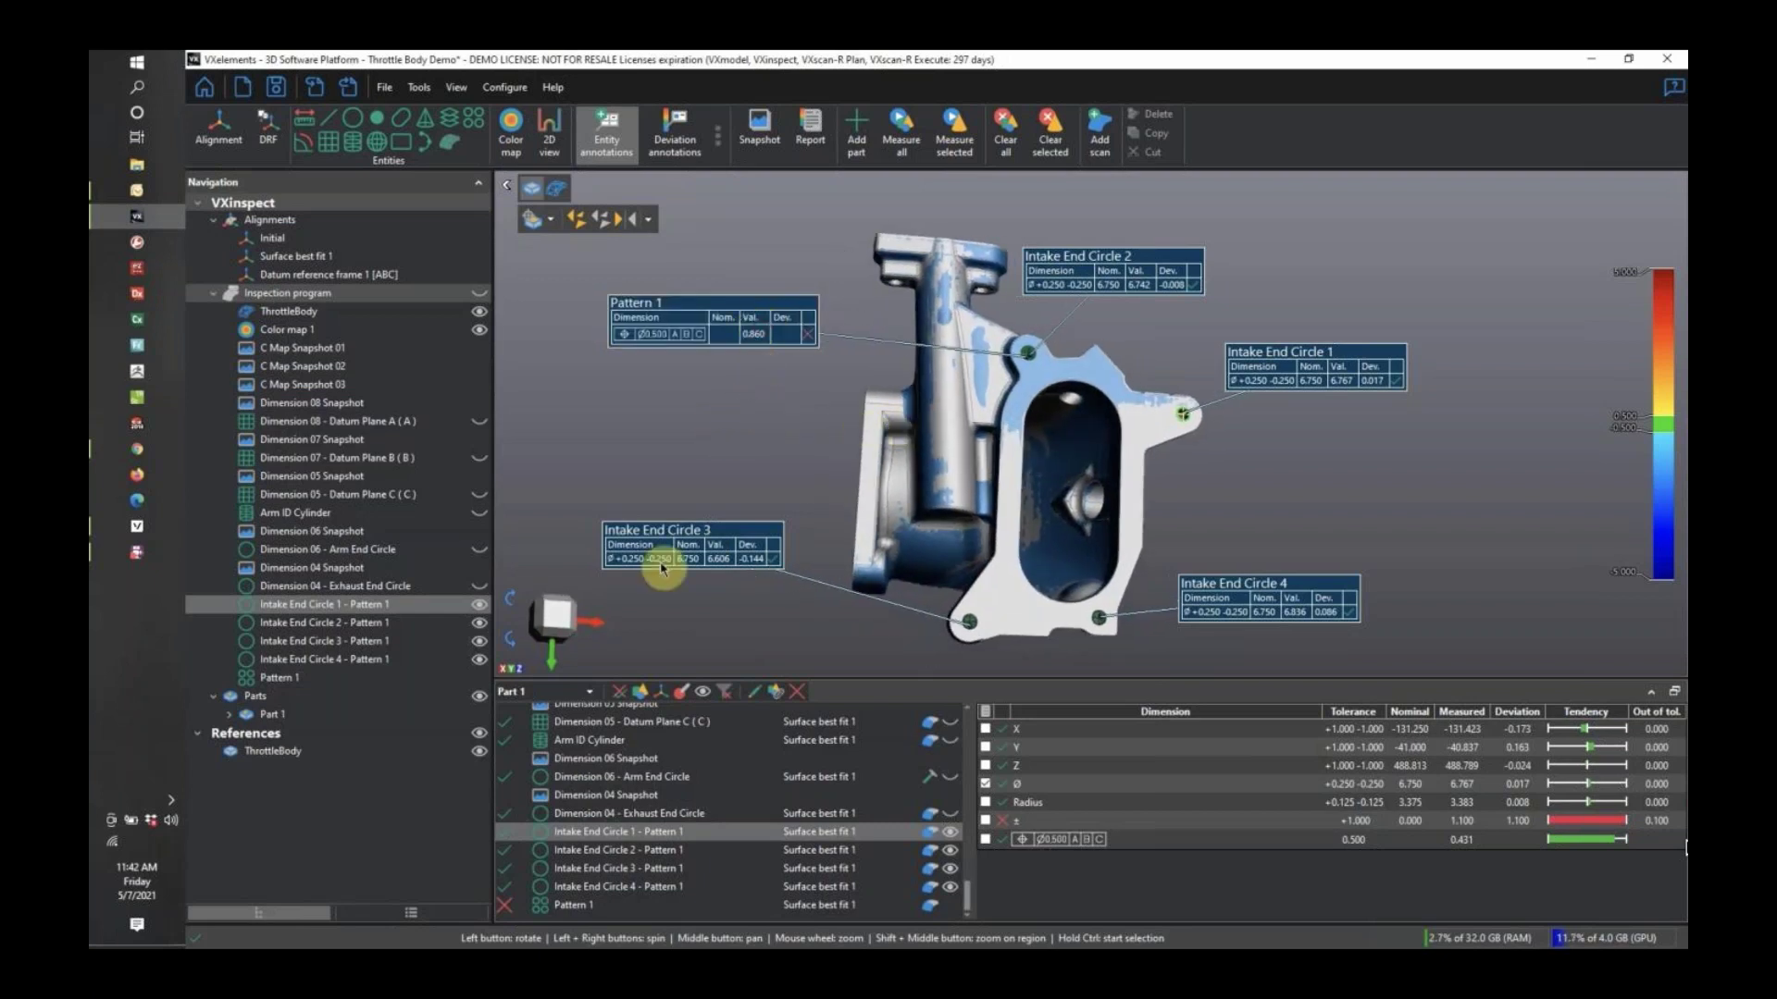
pyautogui.click(560, 617)
pyautogui.moveTo(1033, 513); pyautogui.dragTo(984, 524, button='middle')
pyautogui.moveTo(1121, 275); pyautogui.dragTo(1130, 266)
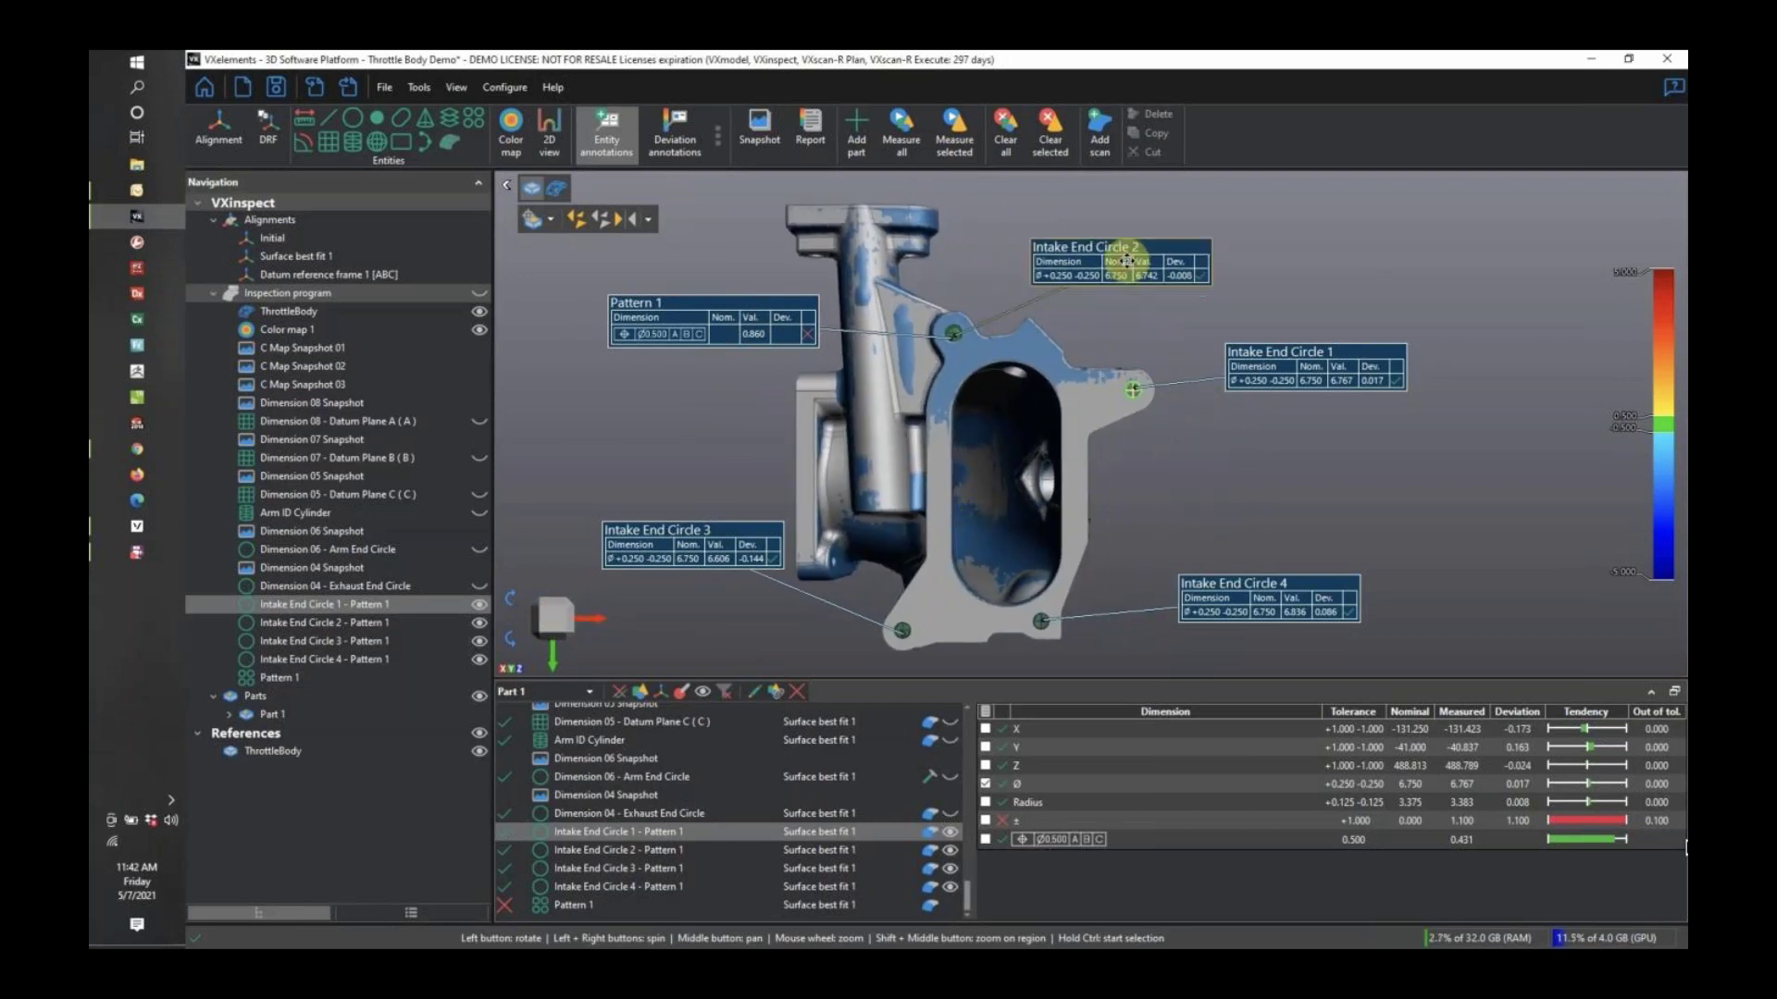
pyautogui.moveTo(1262, 349); pyautogui.dragTo(1247, 350)
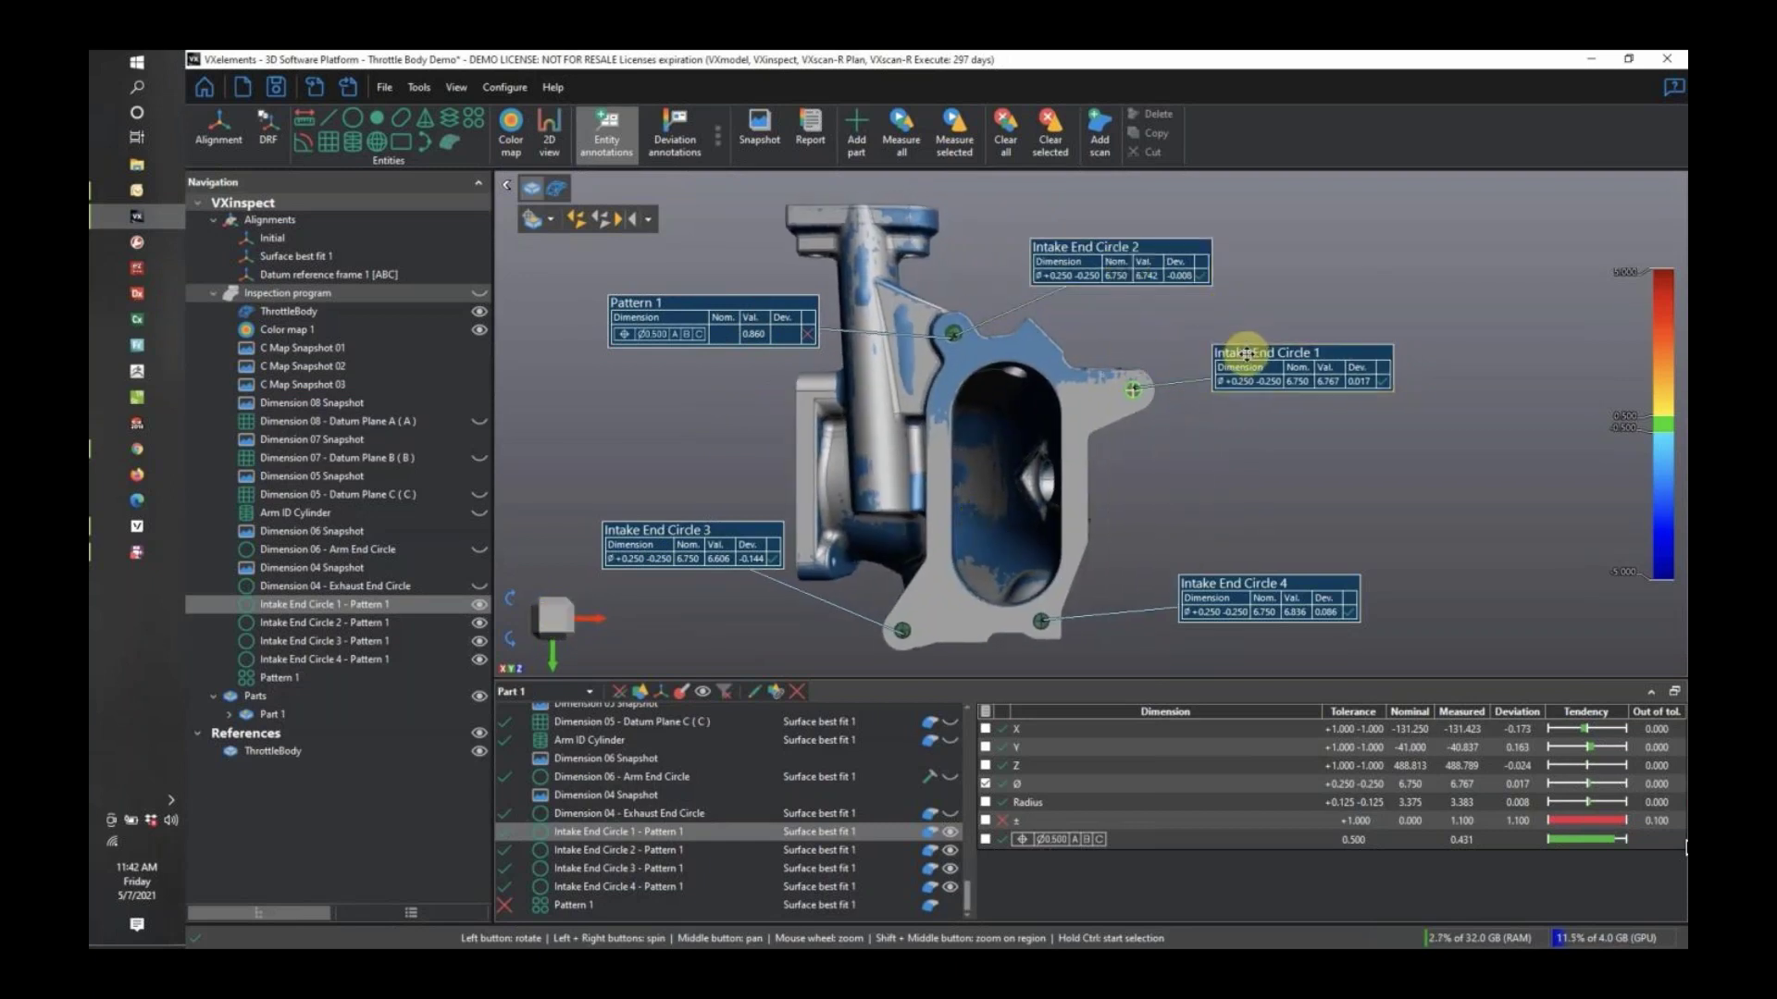
# Capture a snapshot, move it above the intake end circles, and rename it 'Hole Pattern Snapshot'.
pyautogui.click(769, 140)
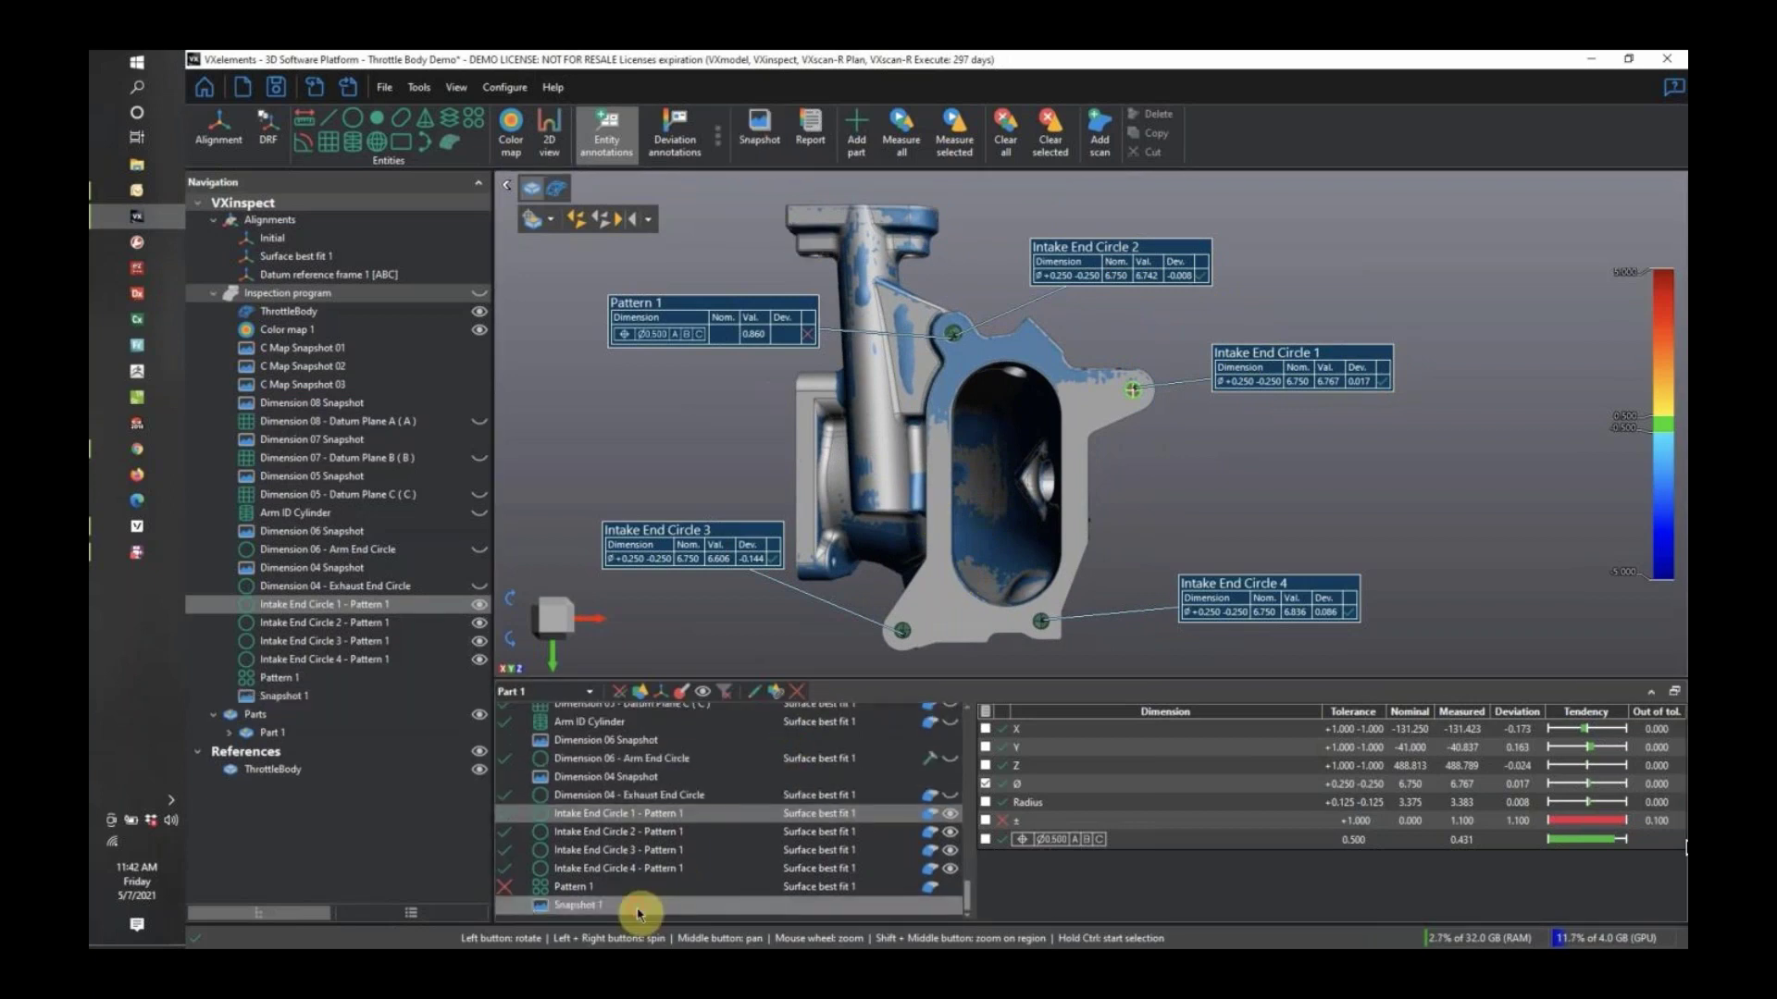
pyautogui.moveTo(634, 905); pyautogui.dragTo(661, 814)
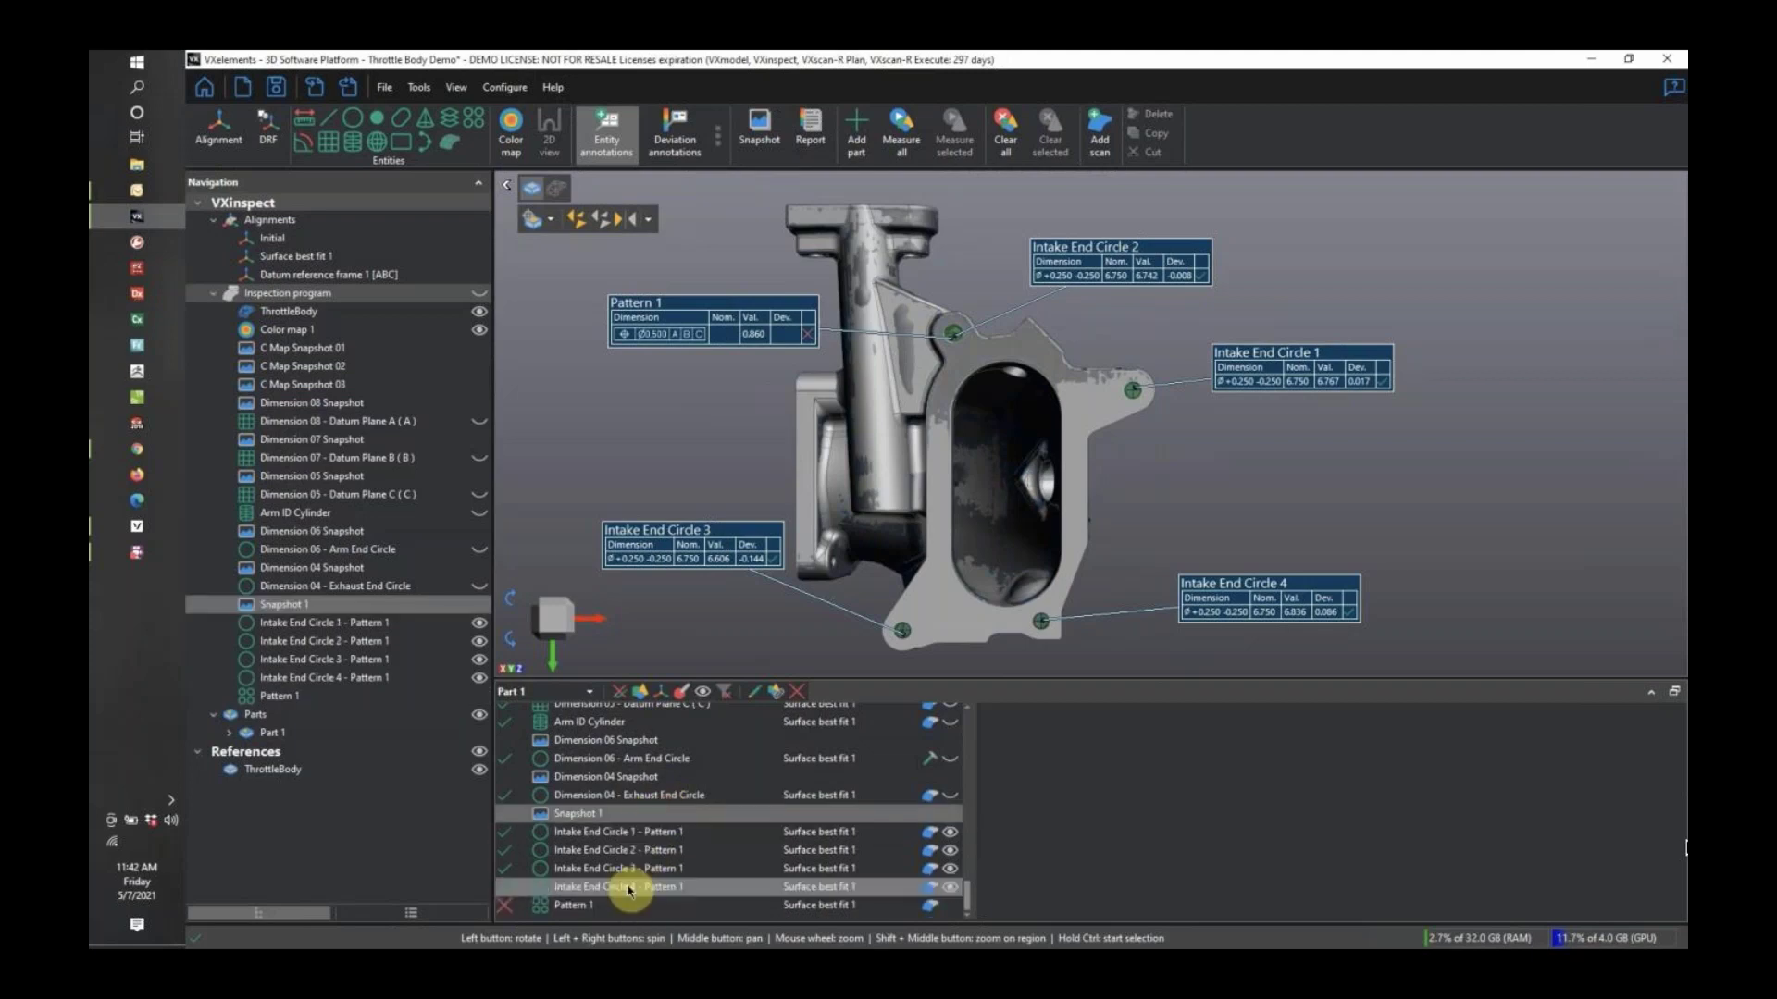
pyautogui.doubleClick(341, 605)
pyautogui.write('N')
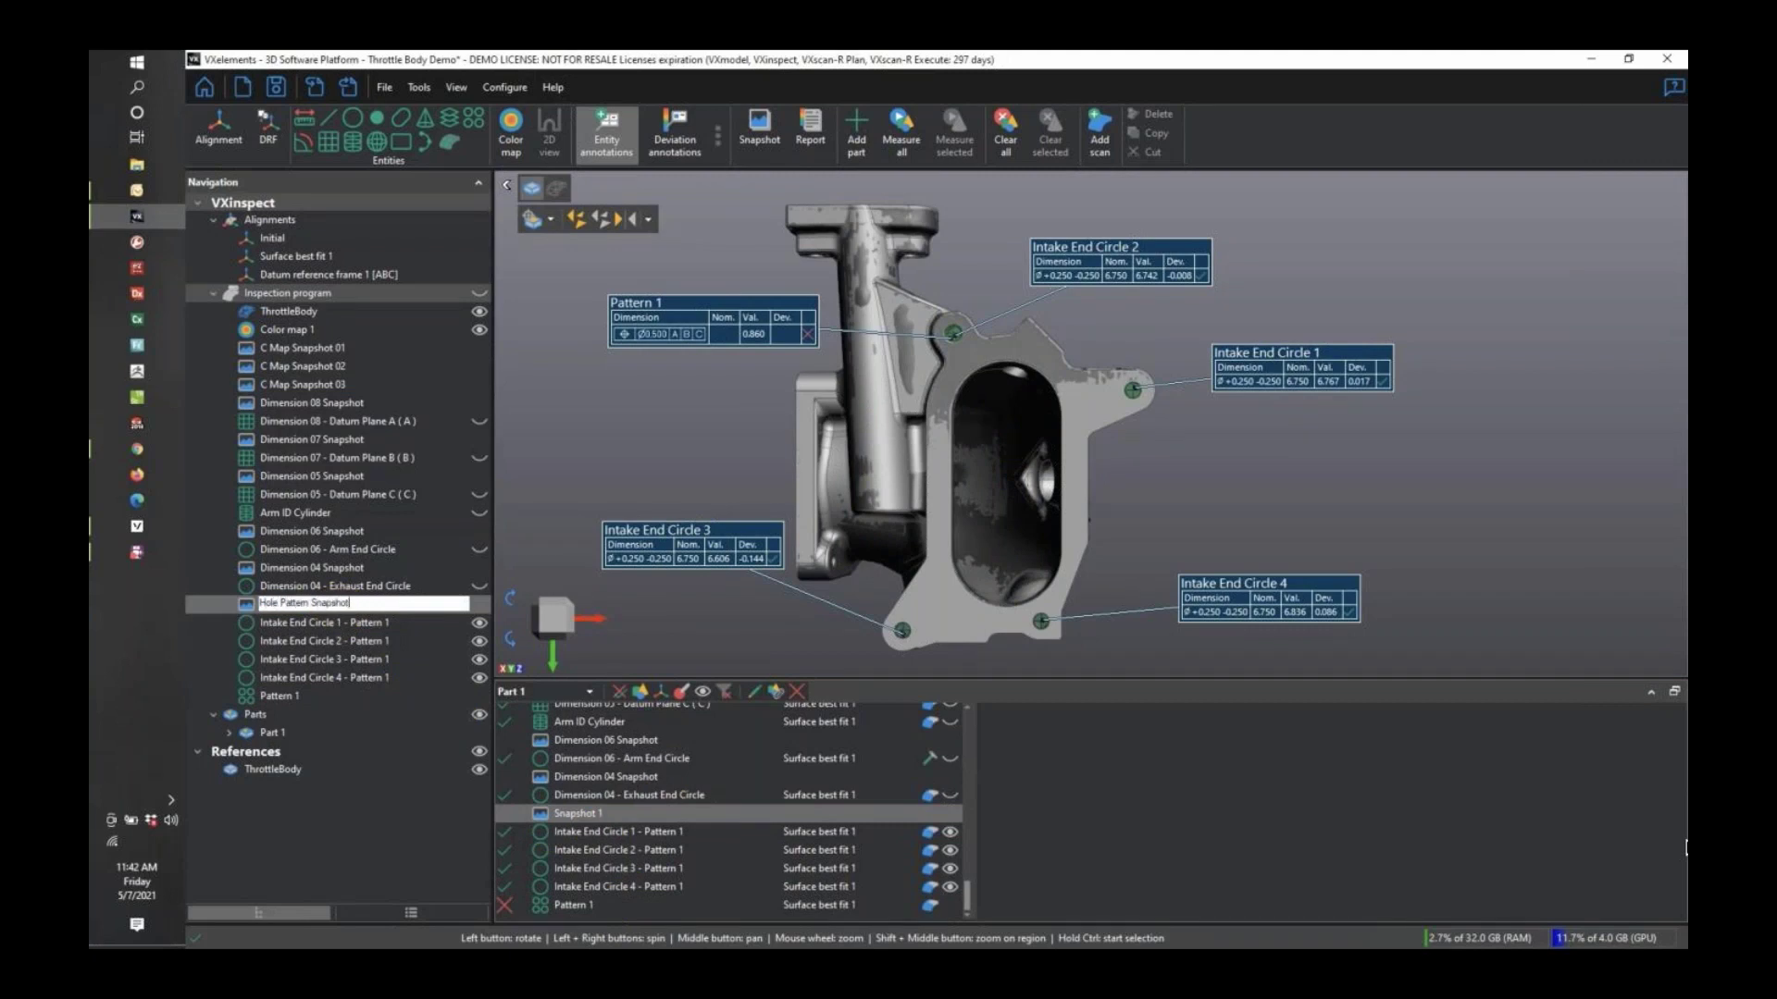
pyautogui.click(342, 612)
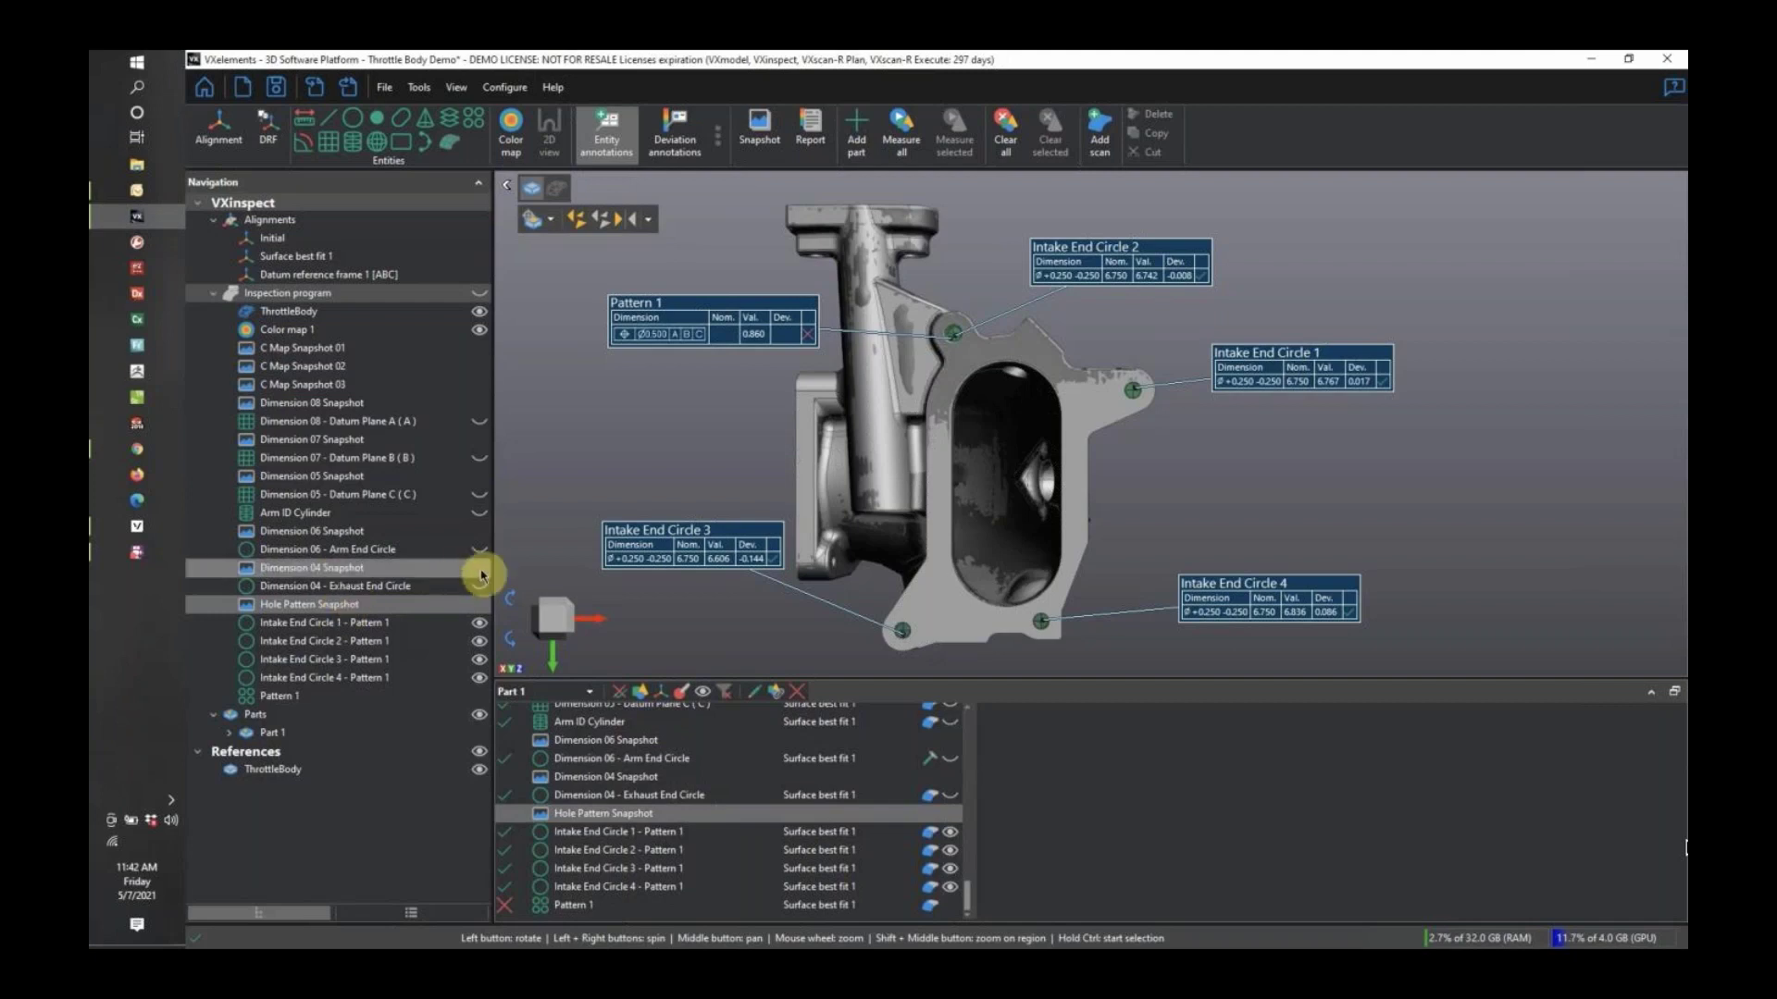
pyautogui.moveTo(741, 547); pyautogui.dragTo(736, 575)
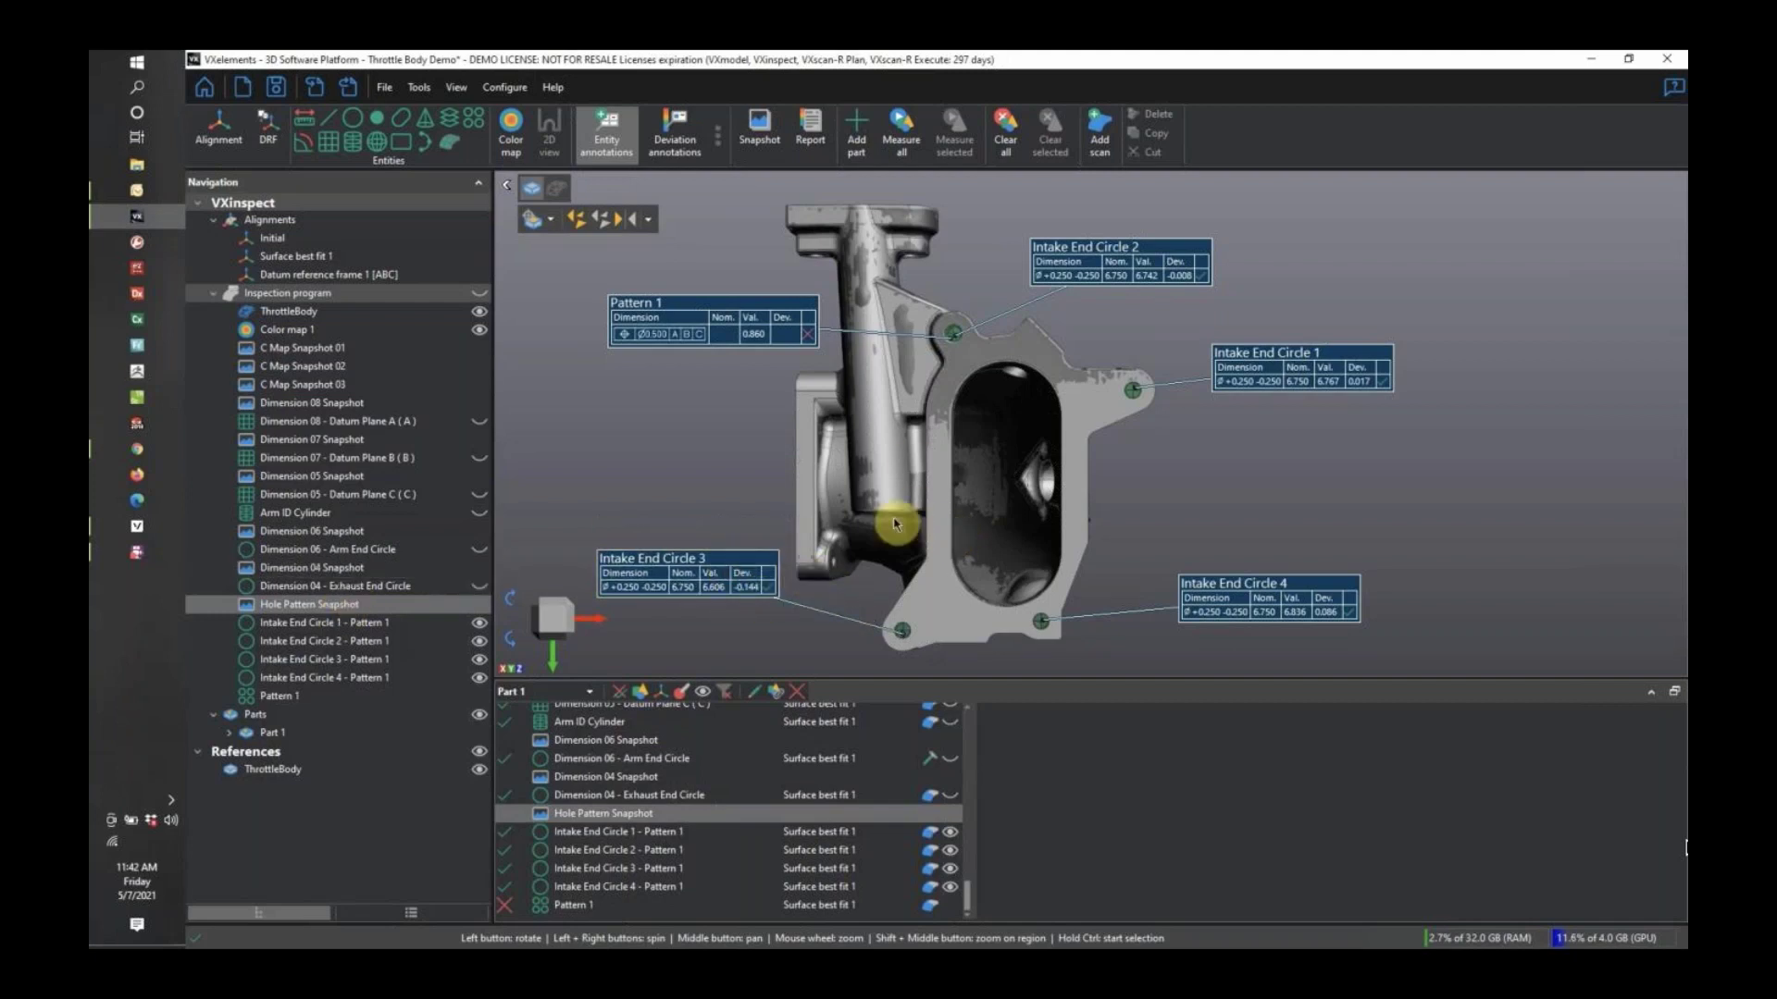
pyautogui.click(812, 130)
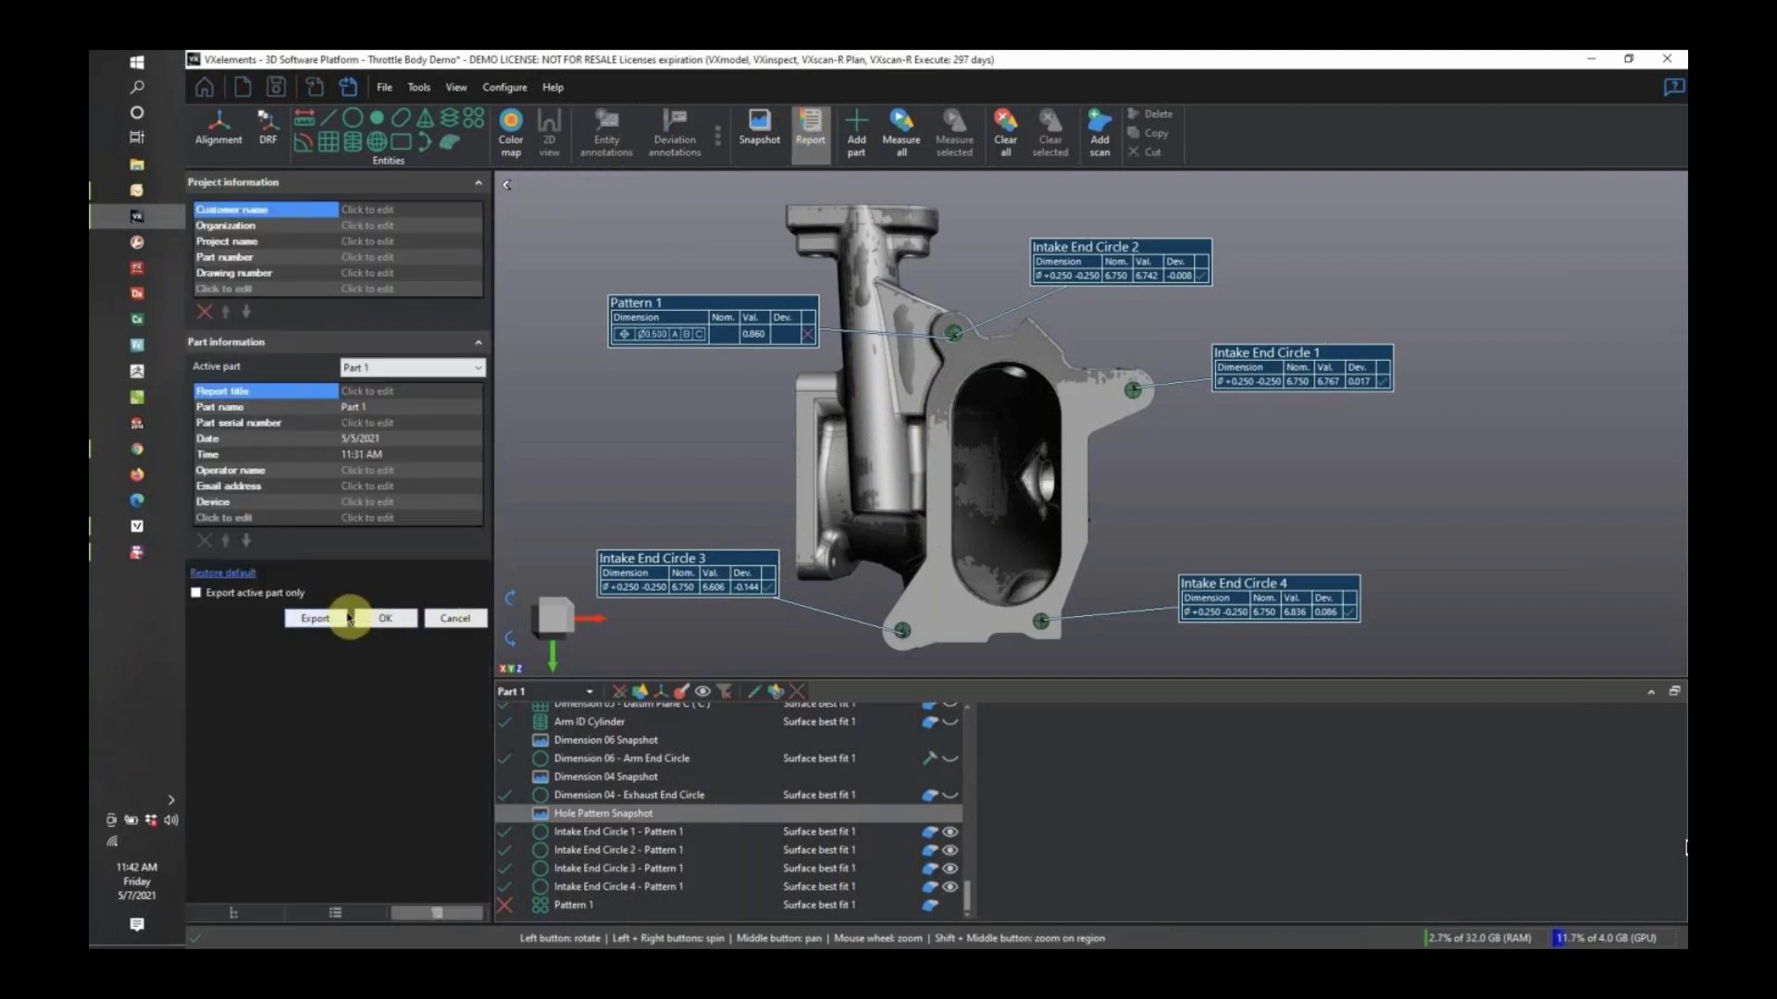
# Export the inspection report to an Excel file named 'Throttle Body VXInspect'.
pyautogui.click(315, 618)
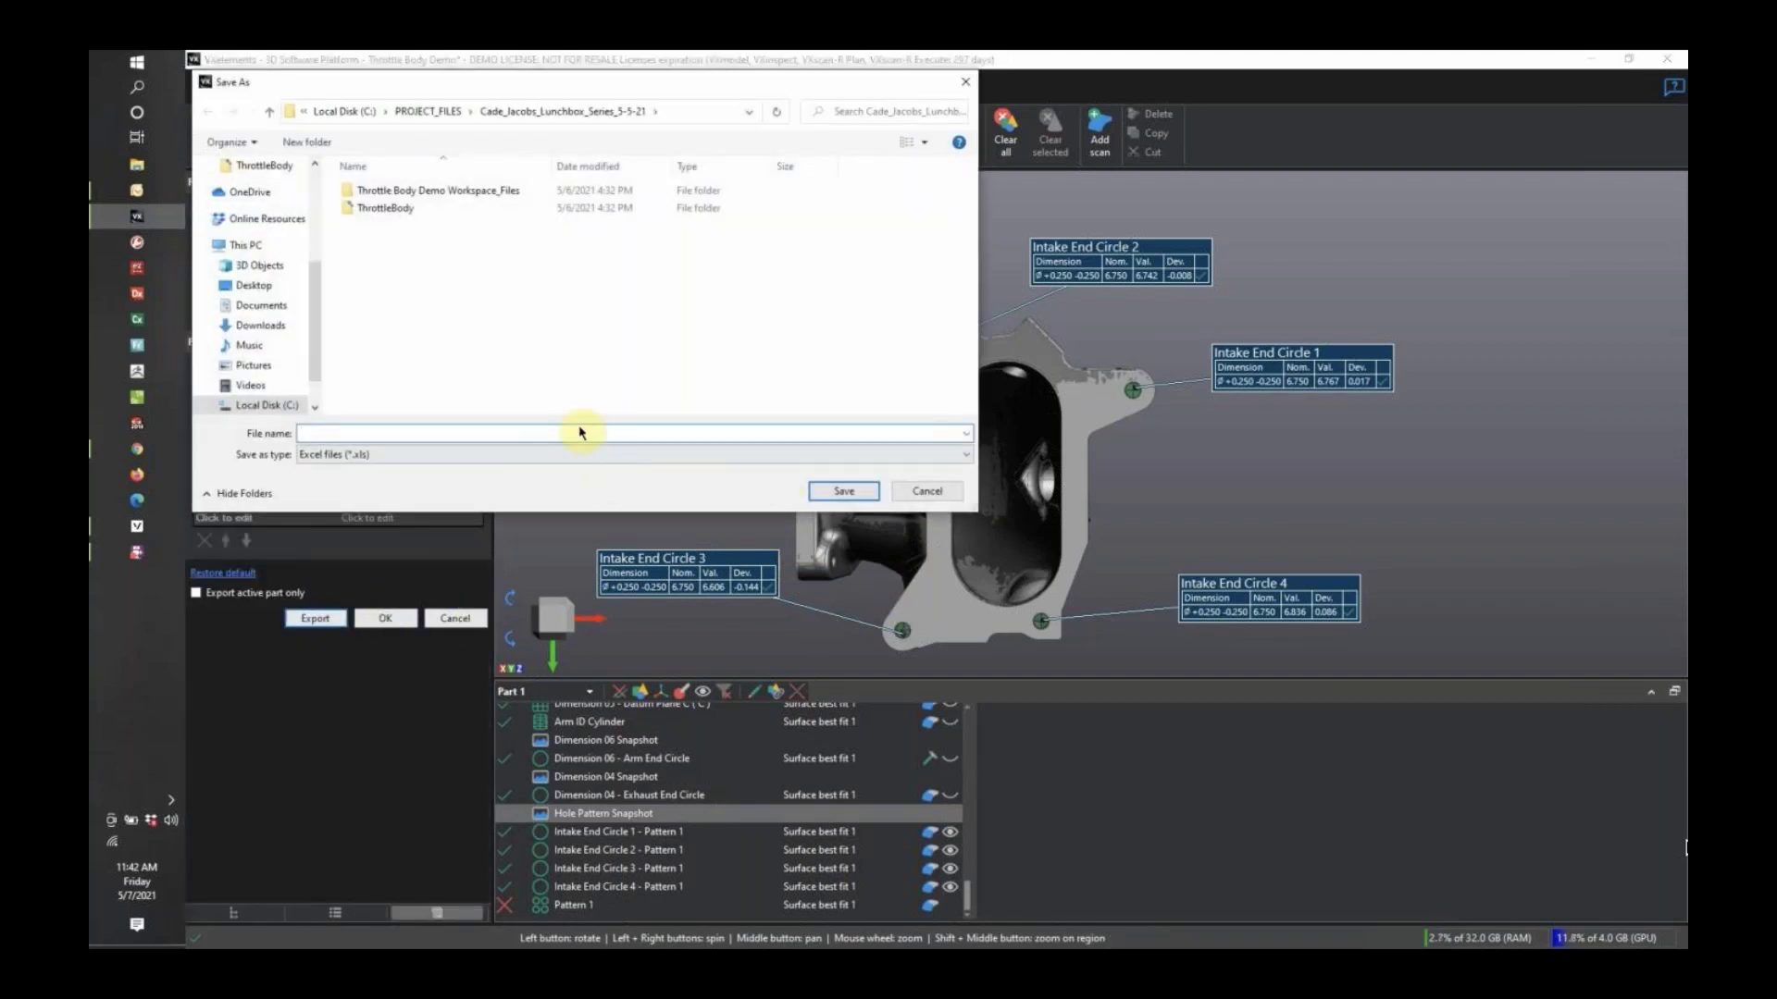
pyautogui.write('th')
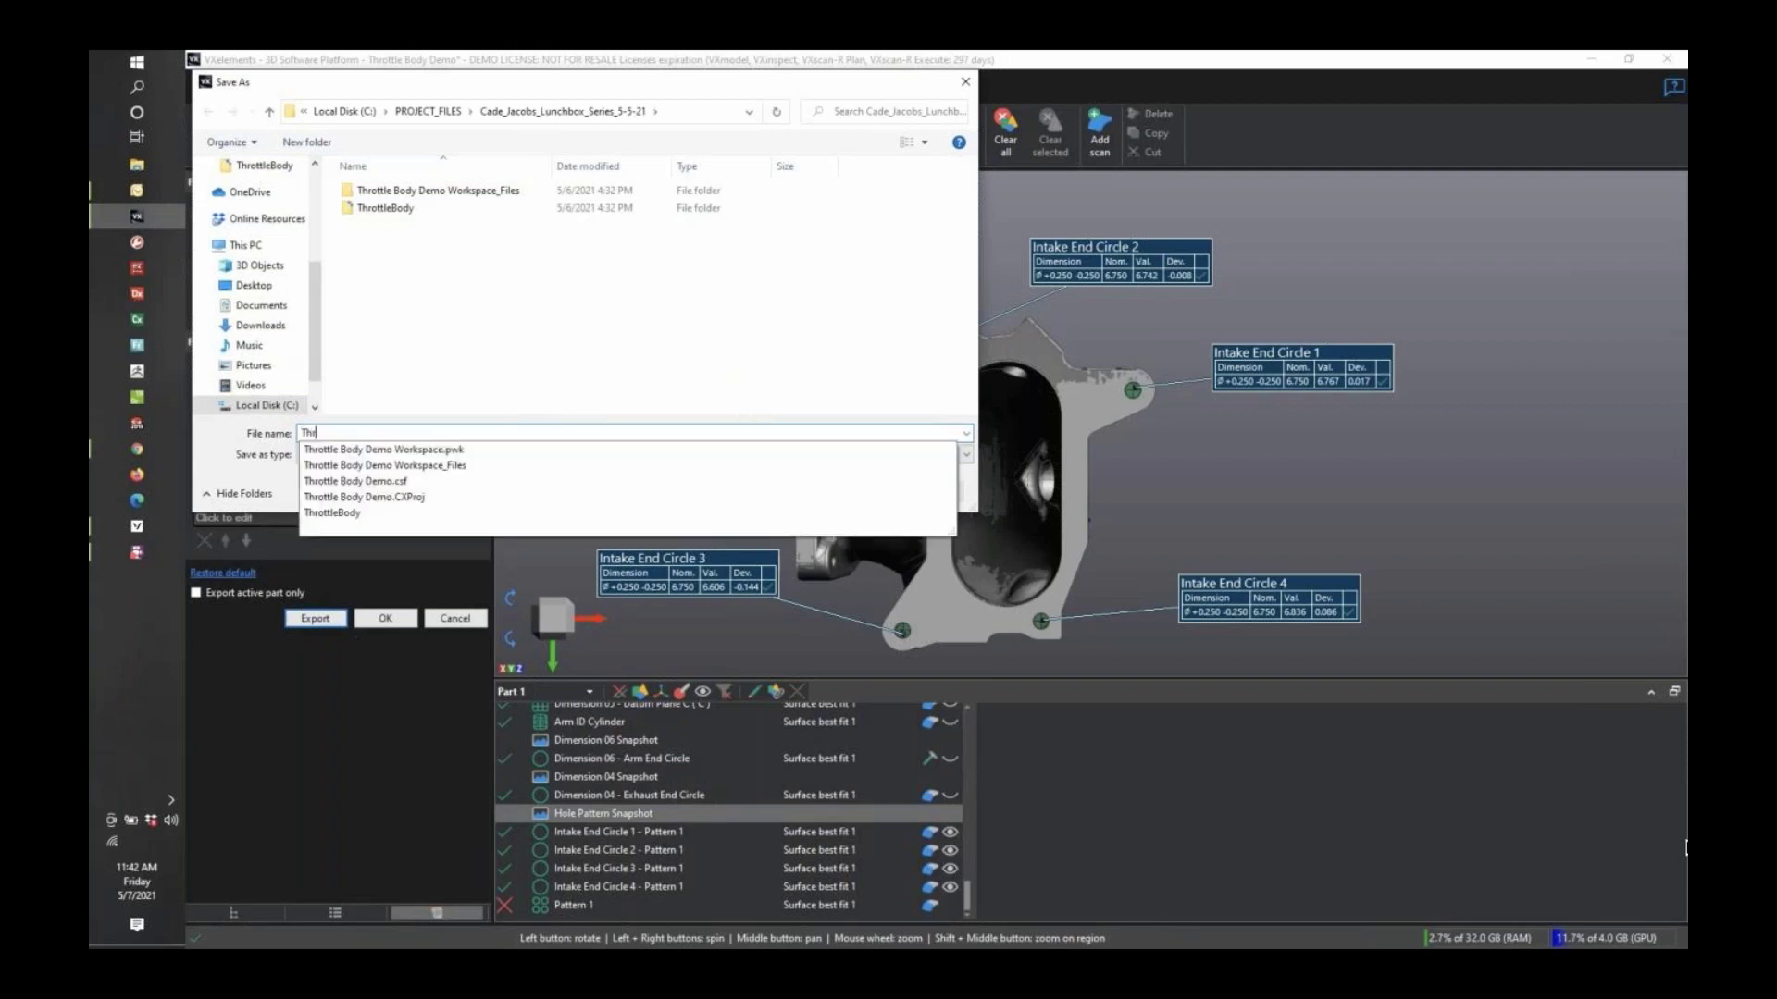
pyautogui.write('rottle Body VXIns')
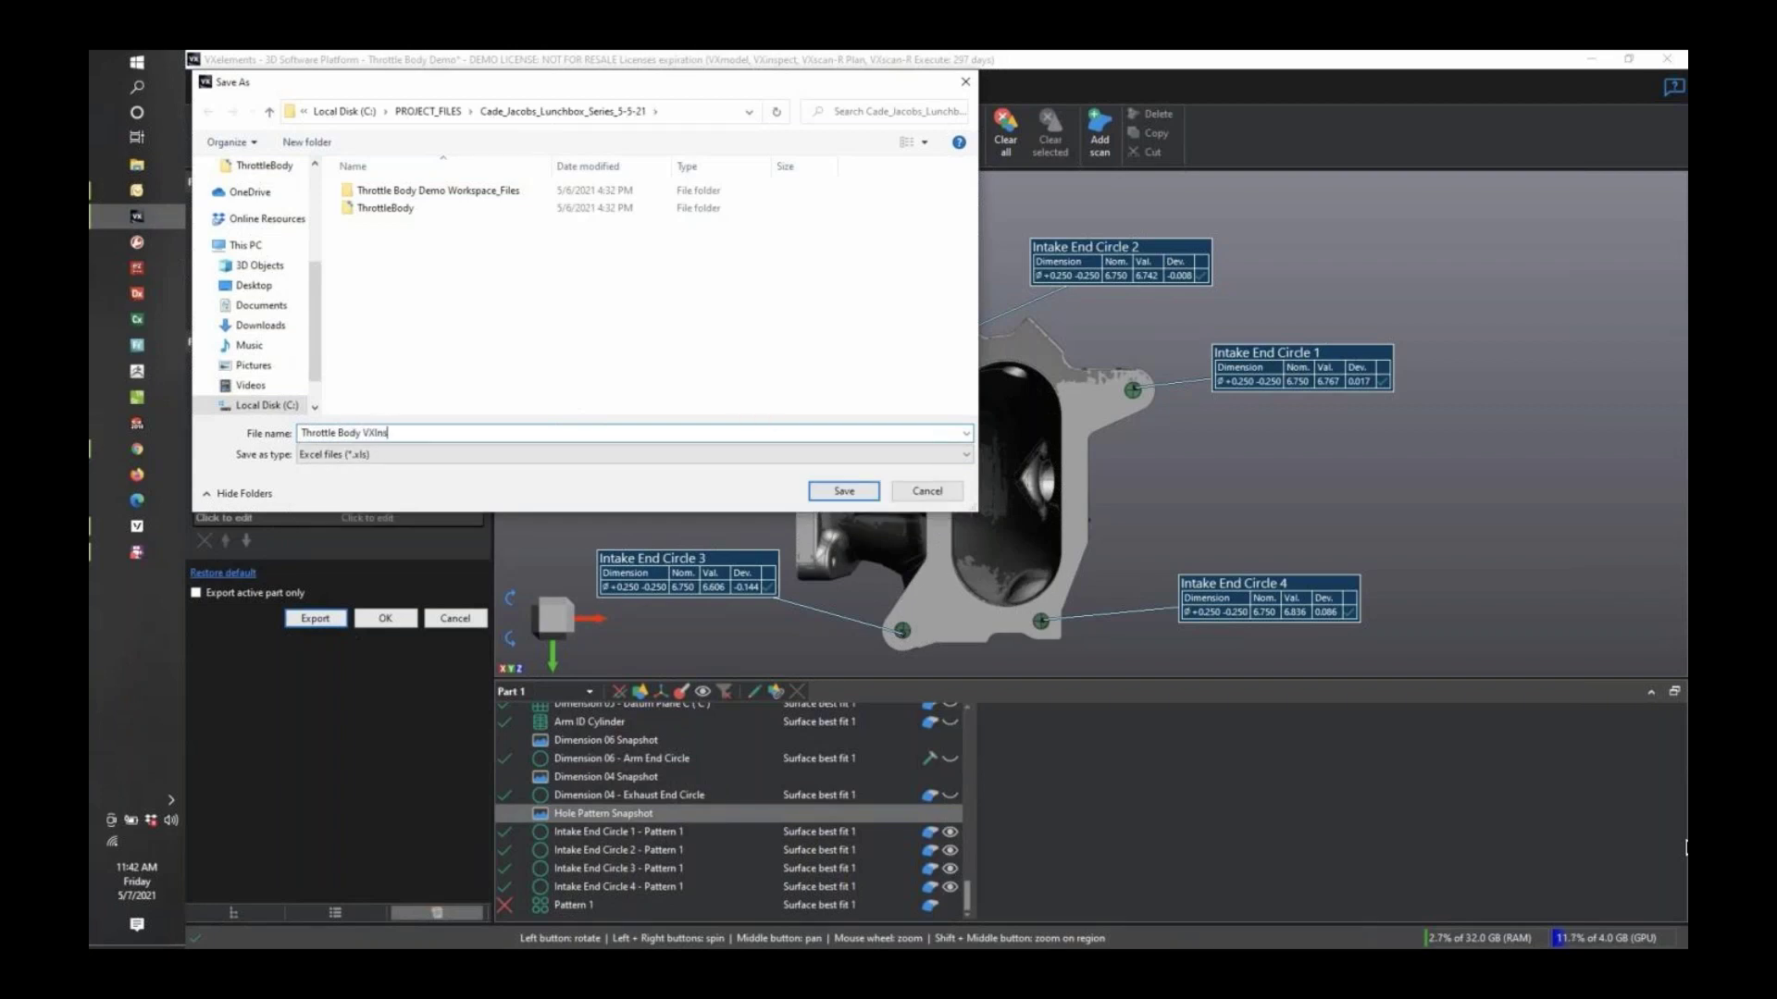
pyautogui.write('pect')
pyautogui.press('Return')
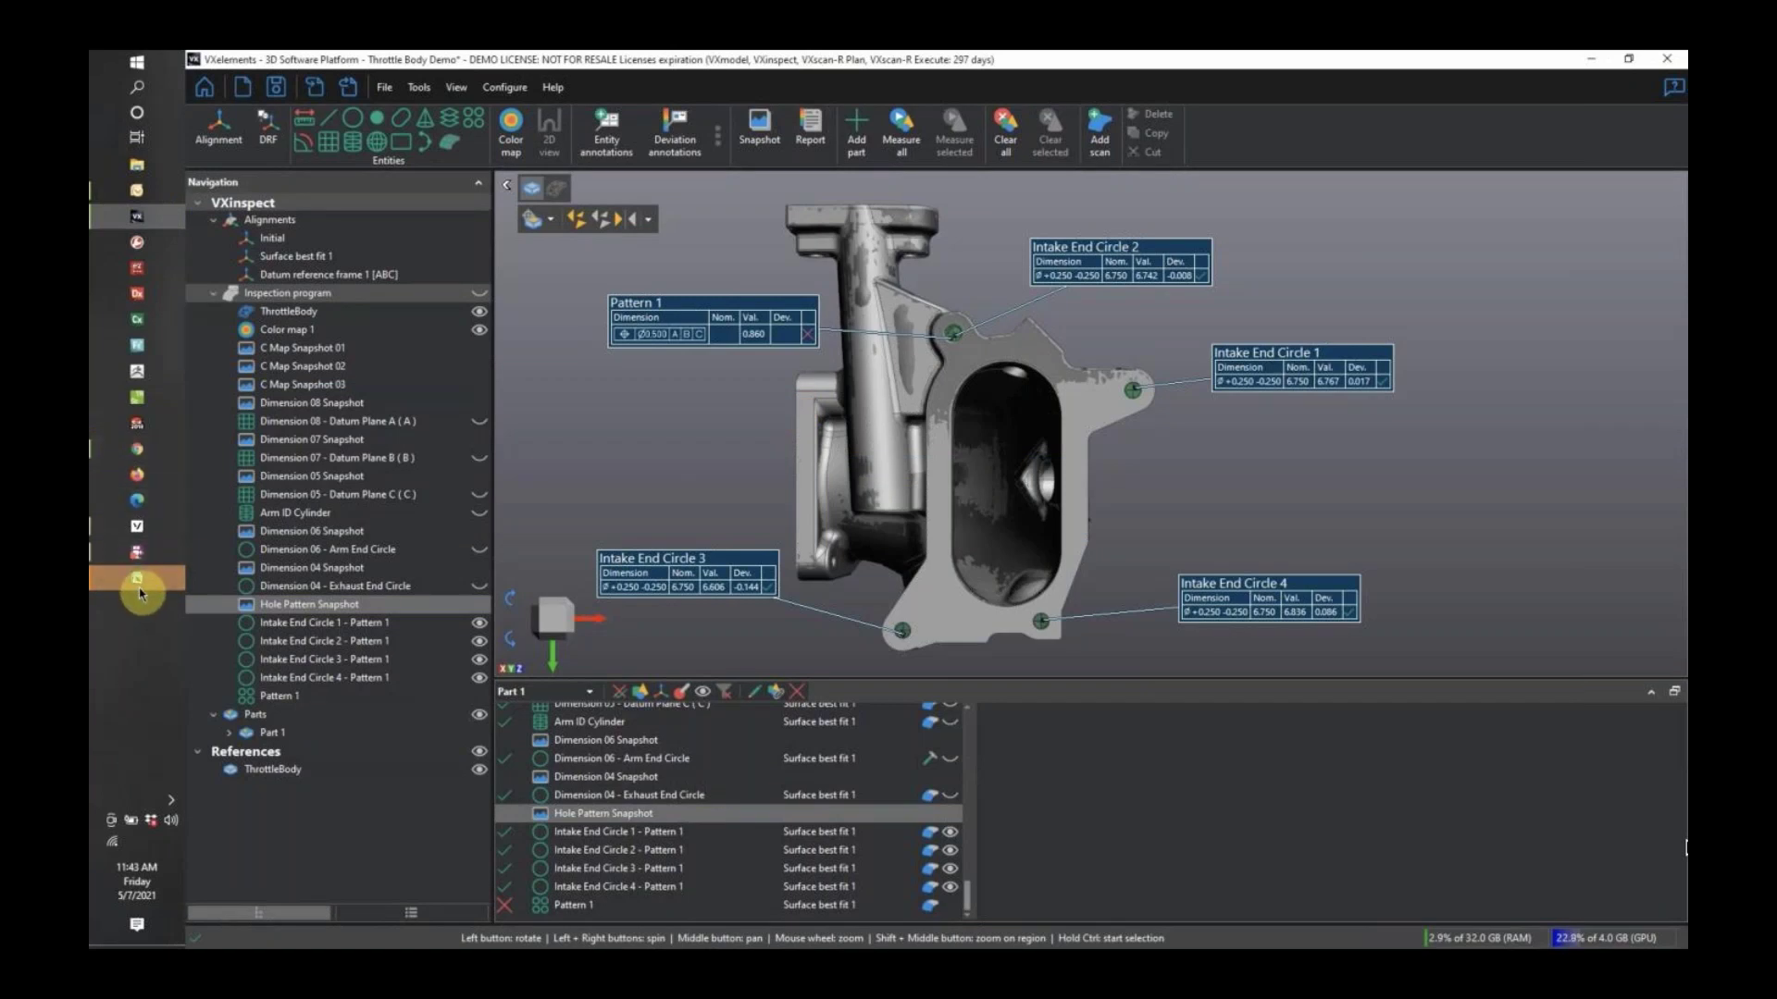
pyautogui.moveTo(140, 593)
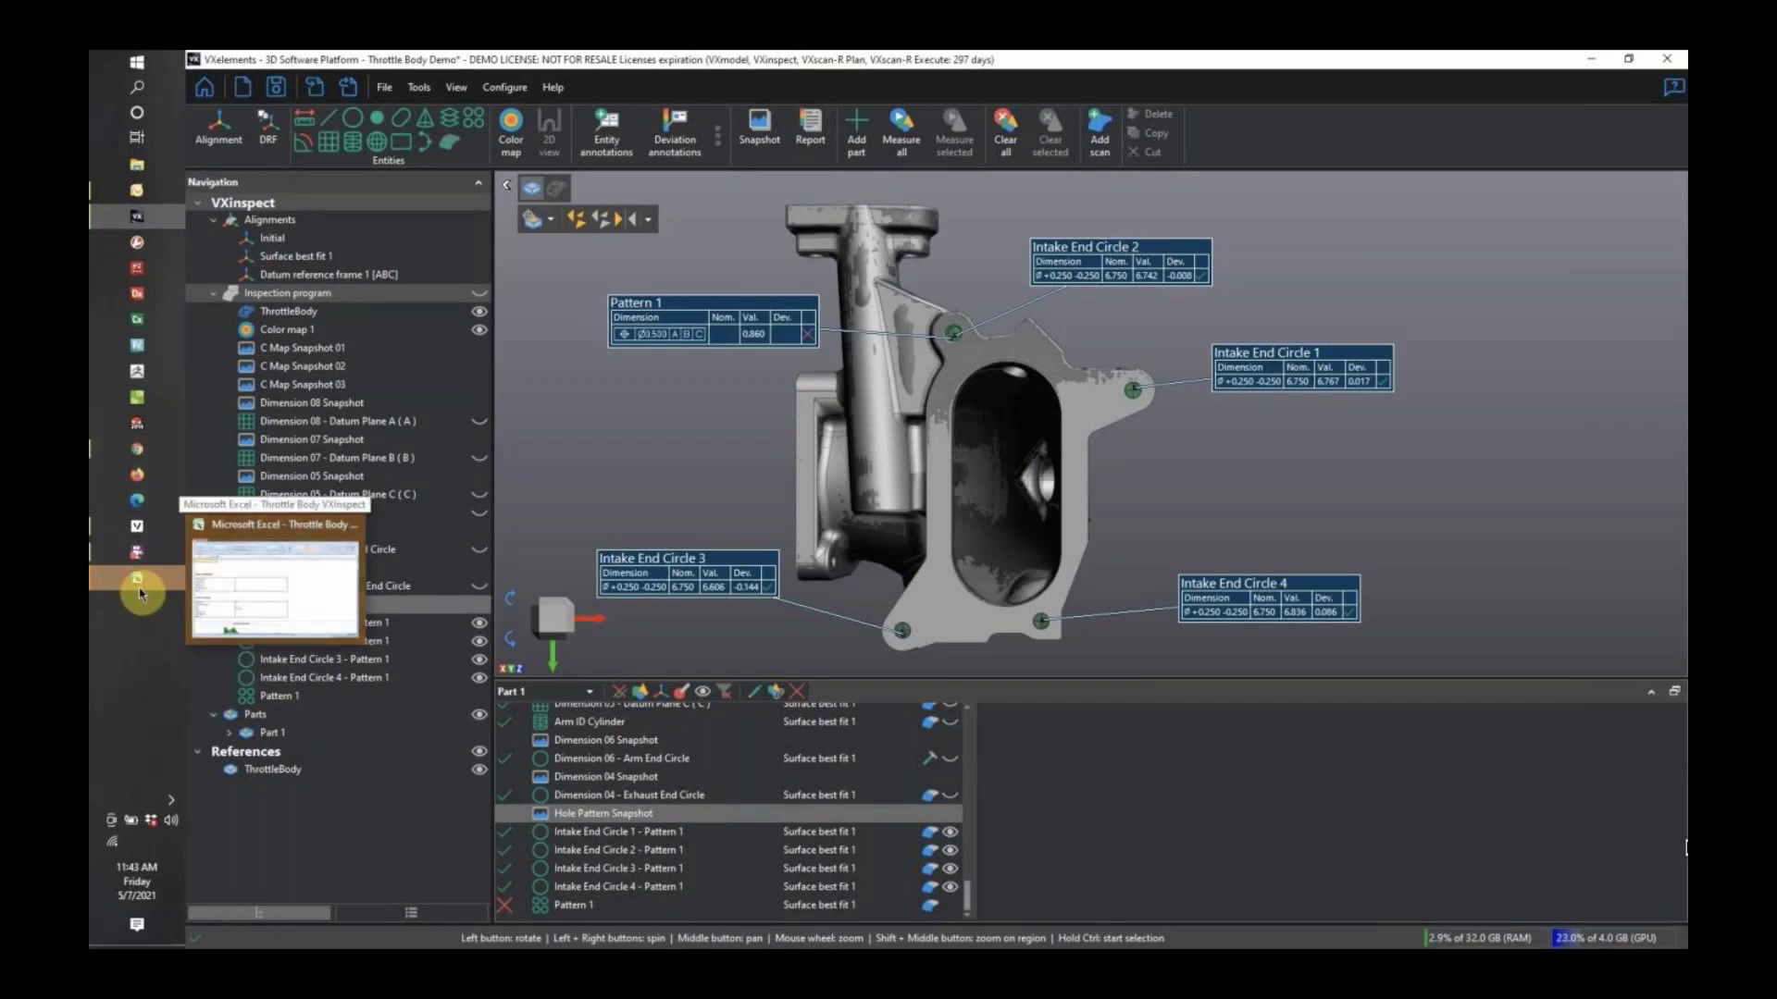
# Bring up the Throttle Body VXInspect workbook in a maximized Excel window and scroll through it.
pyautogui.click(140, 593)
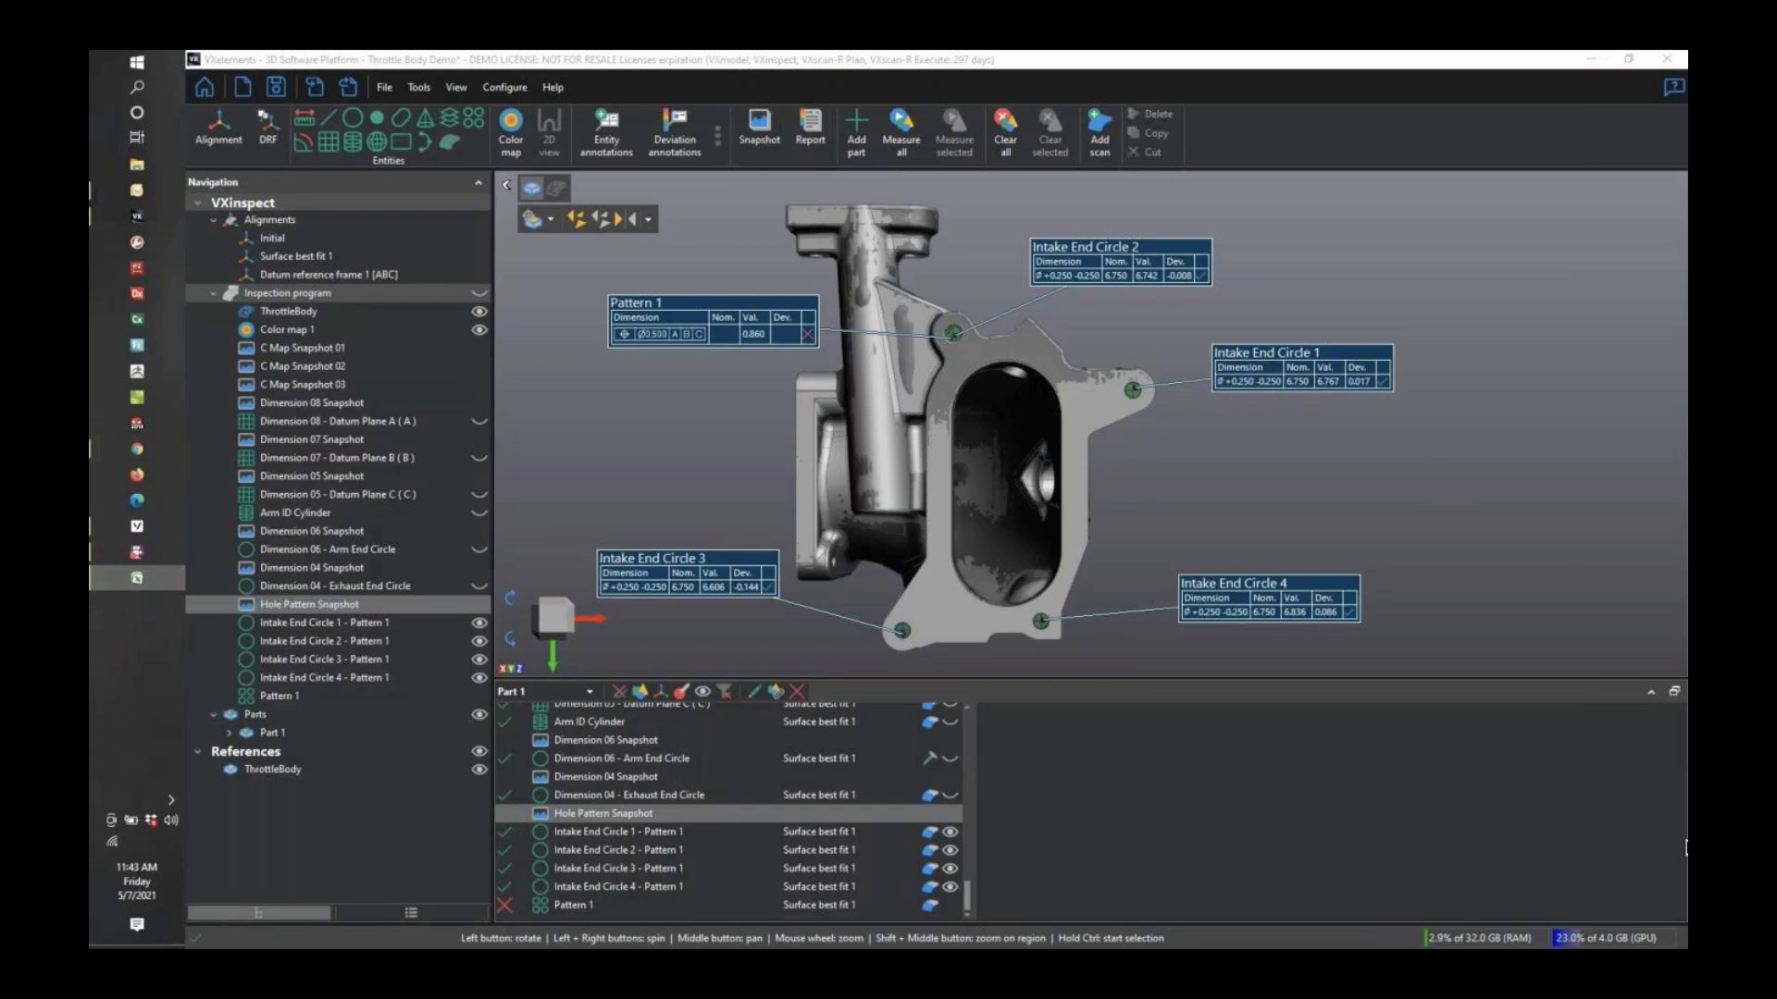
pyautogui.moveTo(1684, 846); pyautogui.dragTo(1329, 58)
pyautogui.scroll(-6, 995, 396)
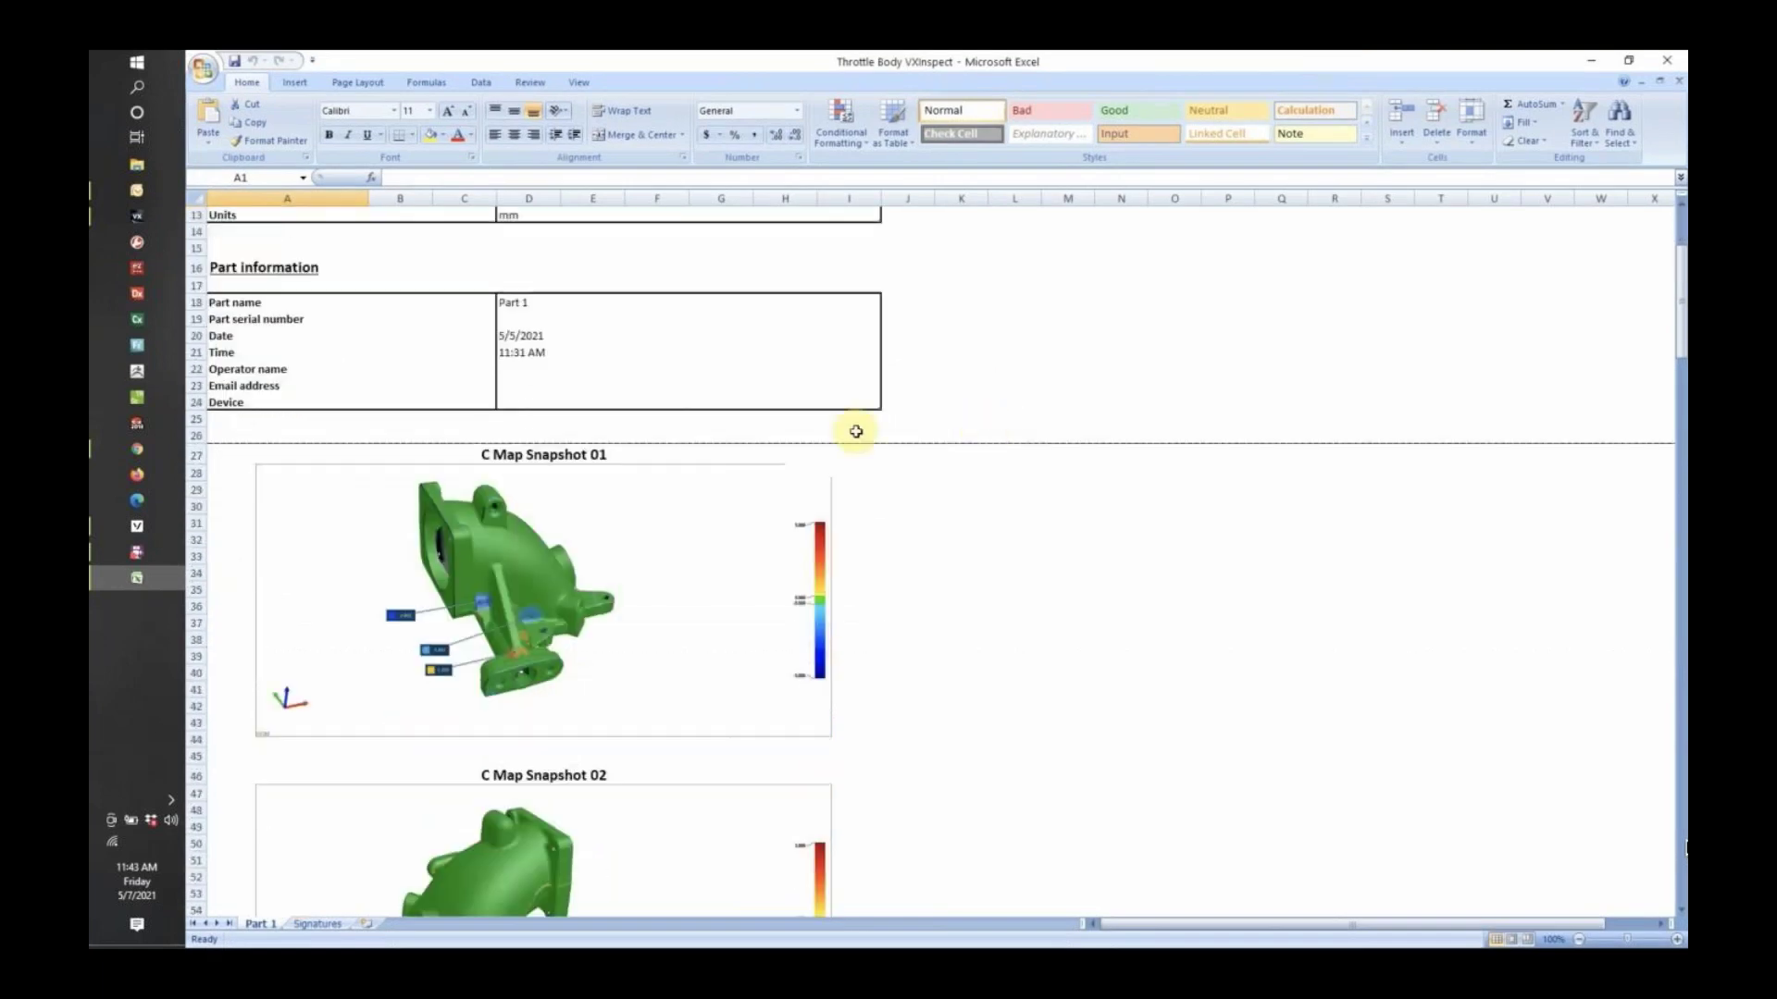
pyautogui.scroll(-10, 648, 603)
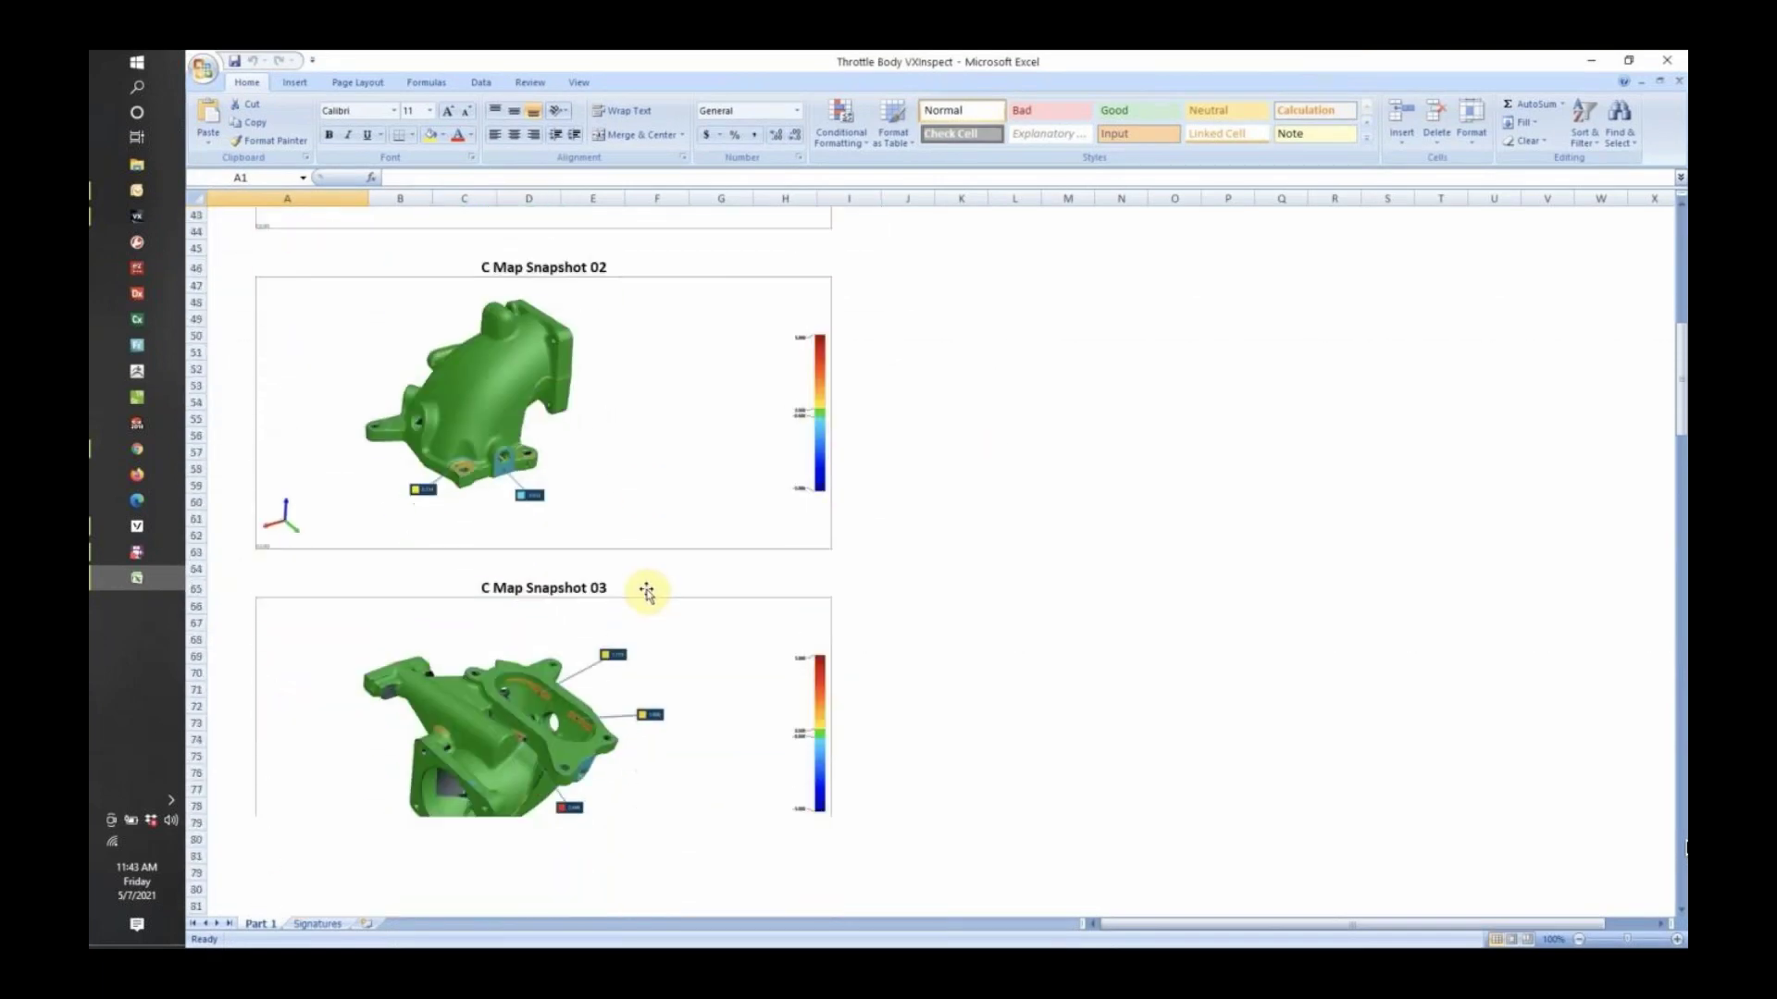
pyautogui.scroll(-3, 646, 592)
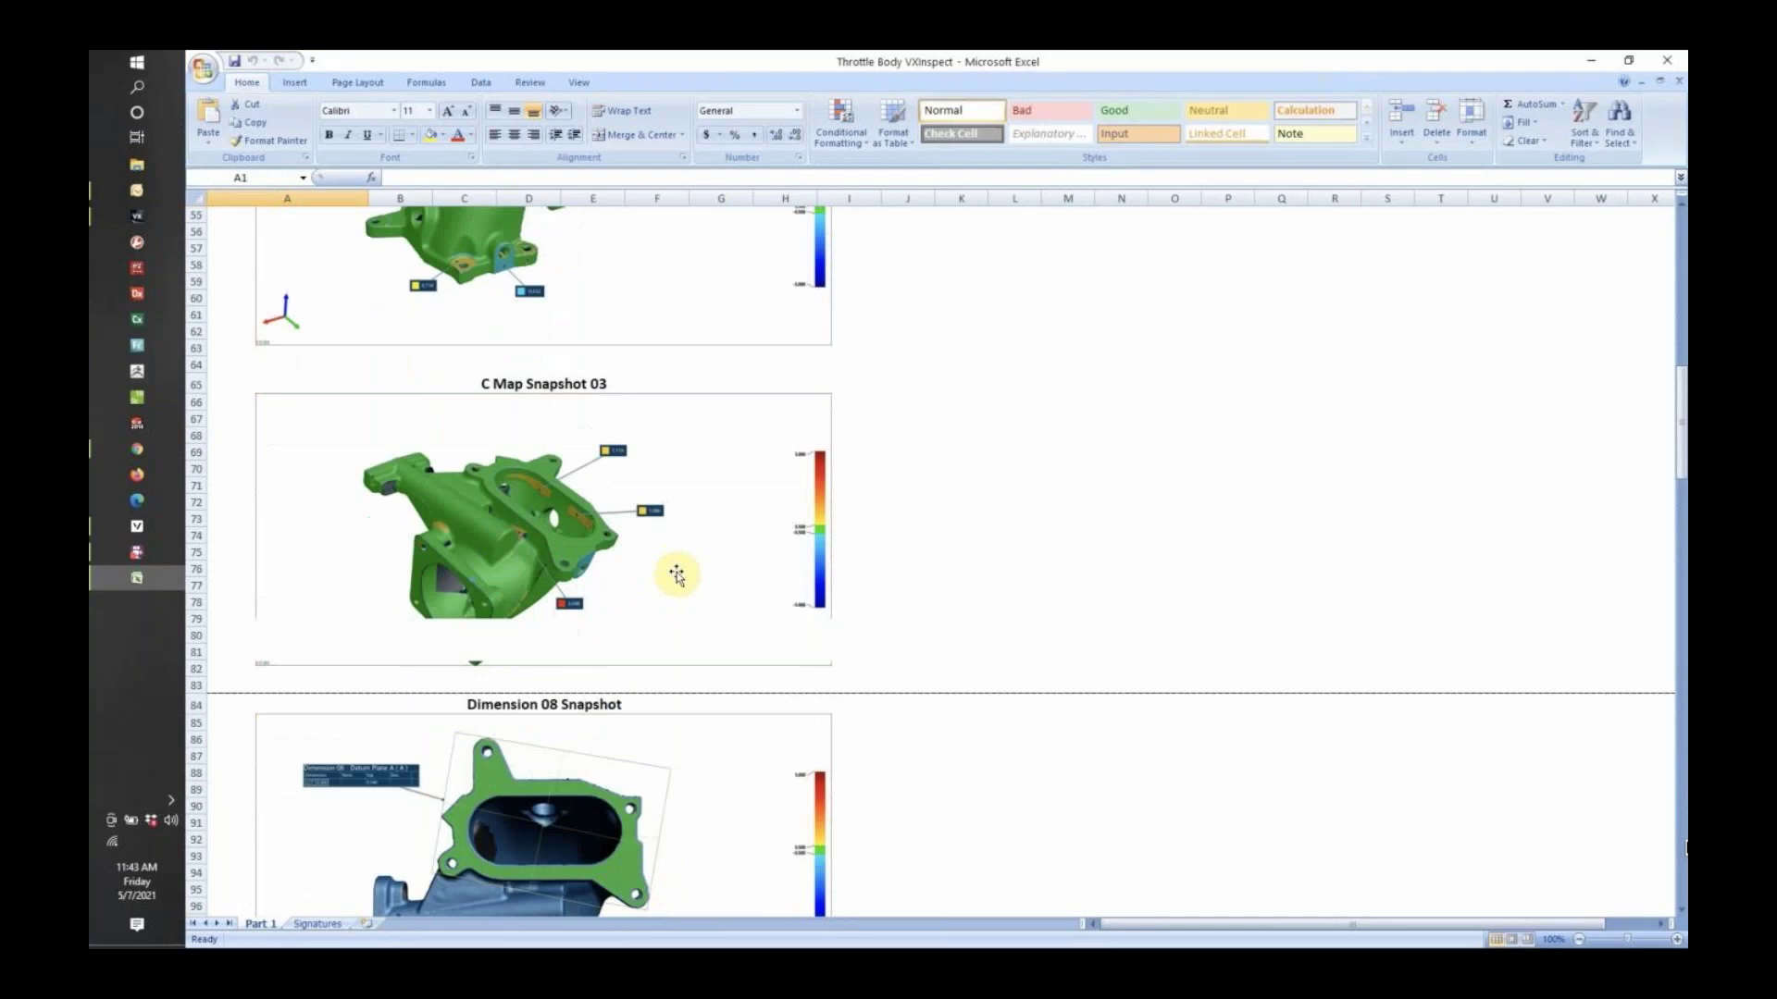
pyautogui.scroll(3, 682, 559)
pyautogui.scroll(7, 673, 562)
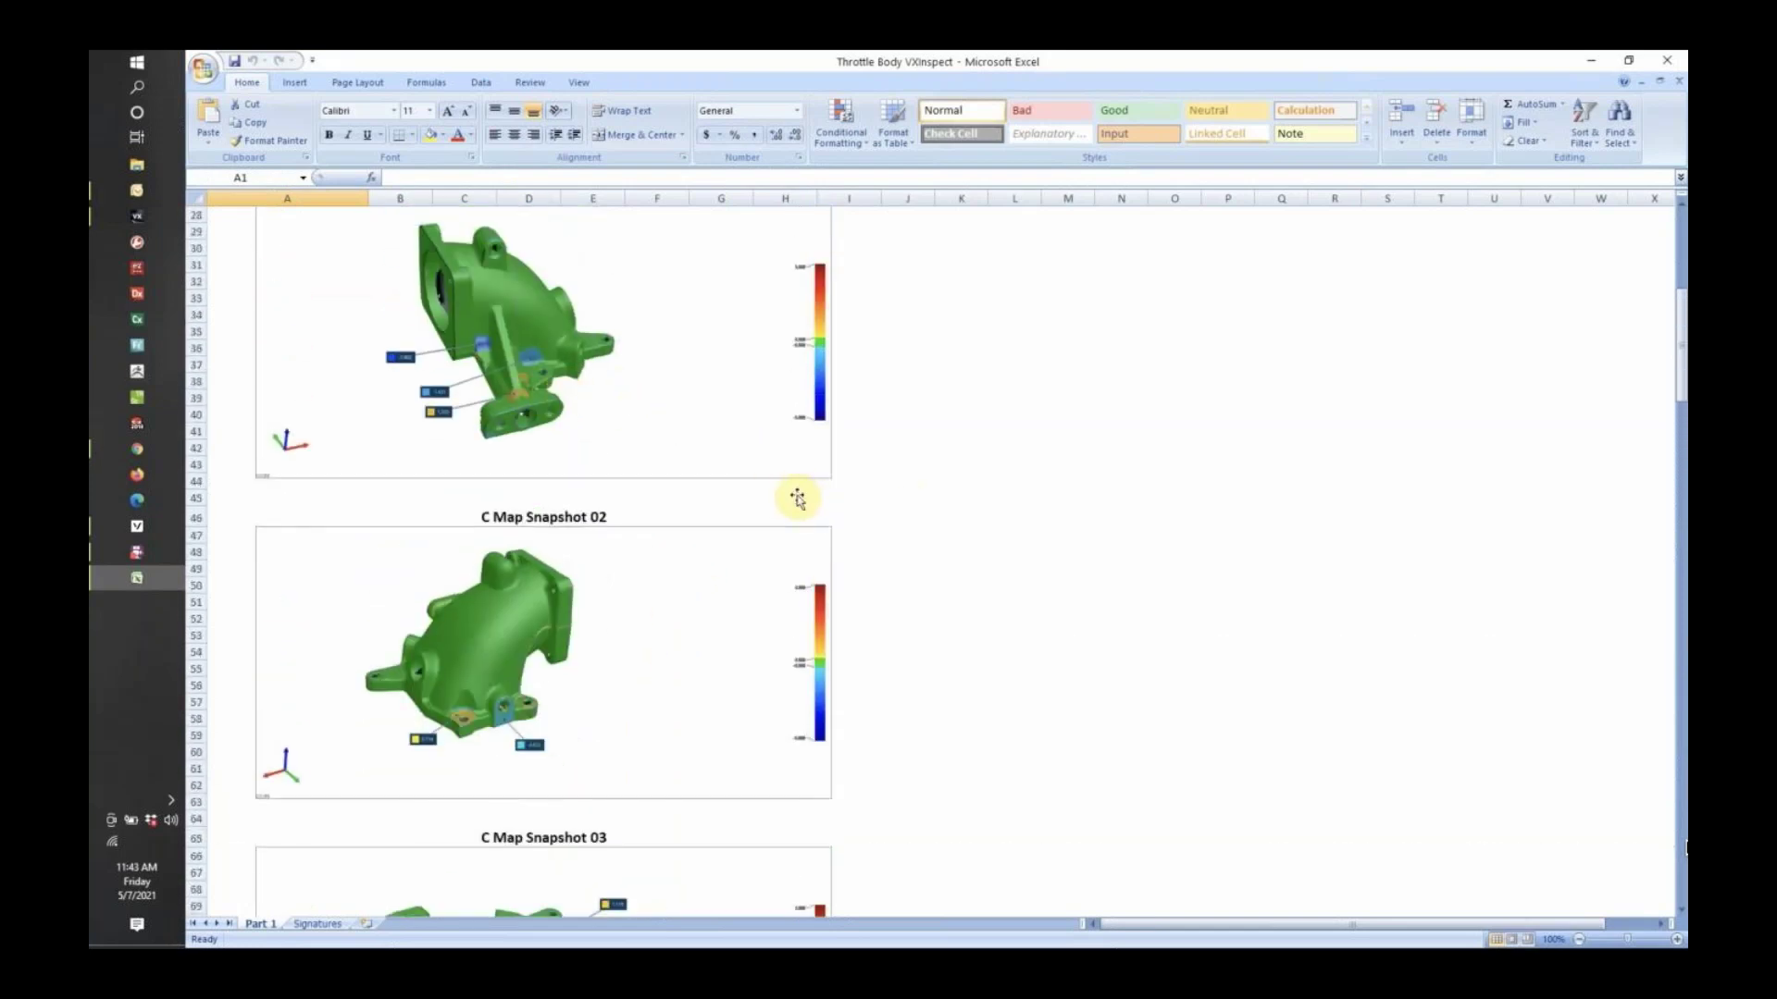
pyautogui.scroll(-3, 793, 500)
pyautogui.scroll(-8, 794, 500)
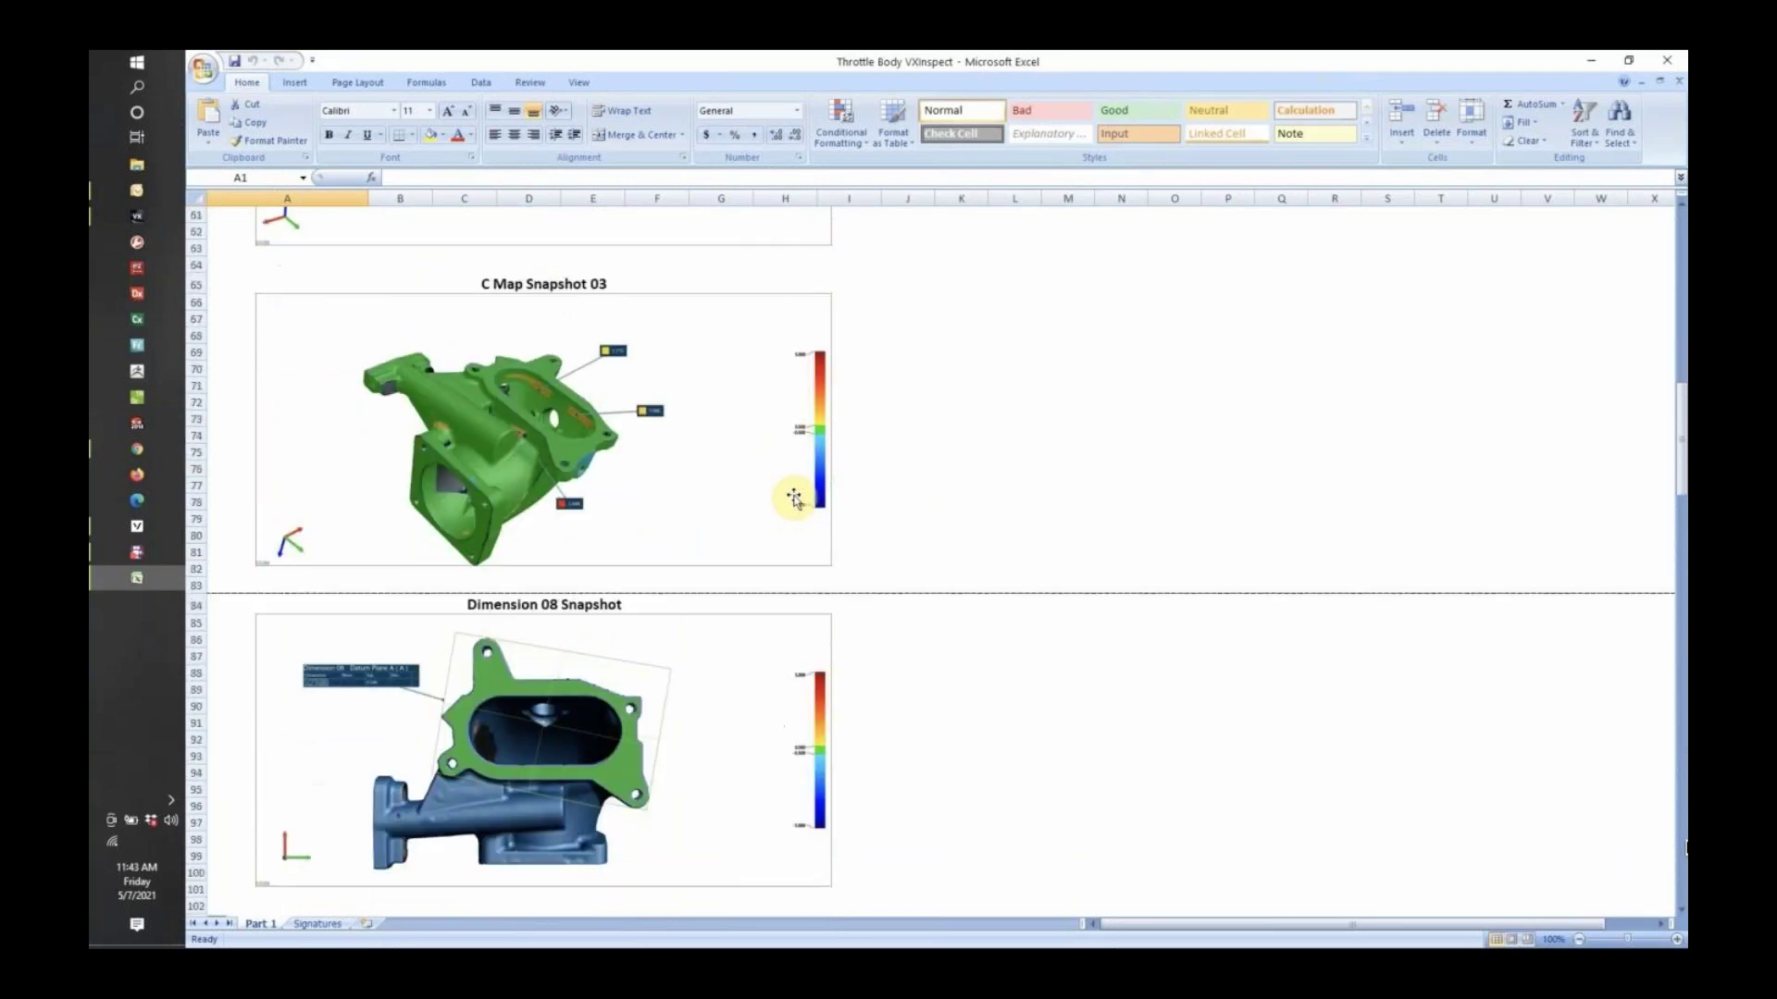
pyautogui.scroll(-5, 793, 500)
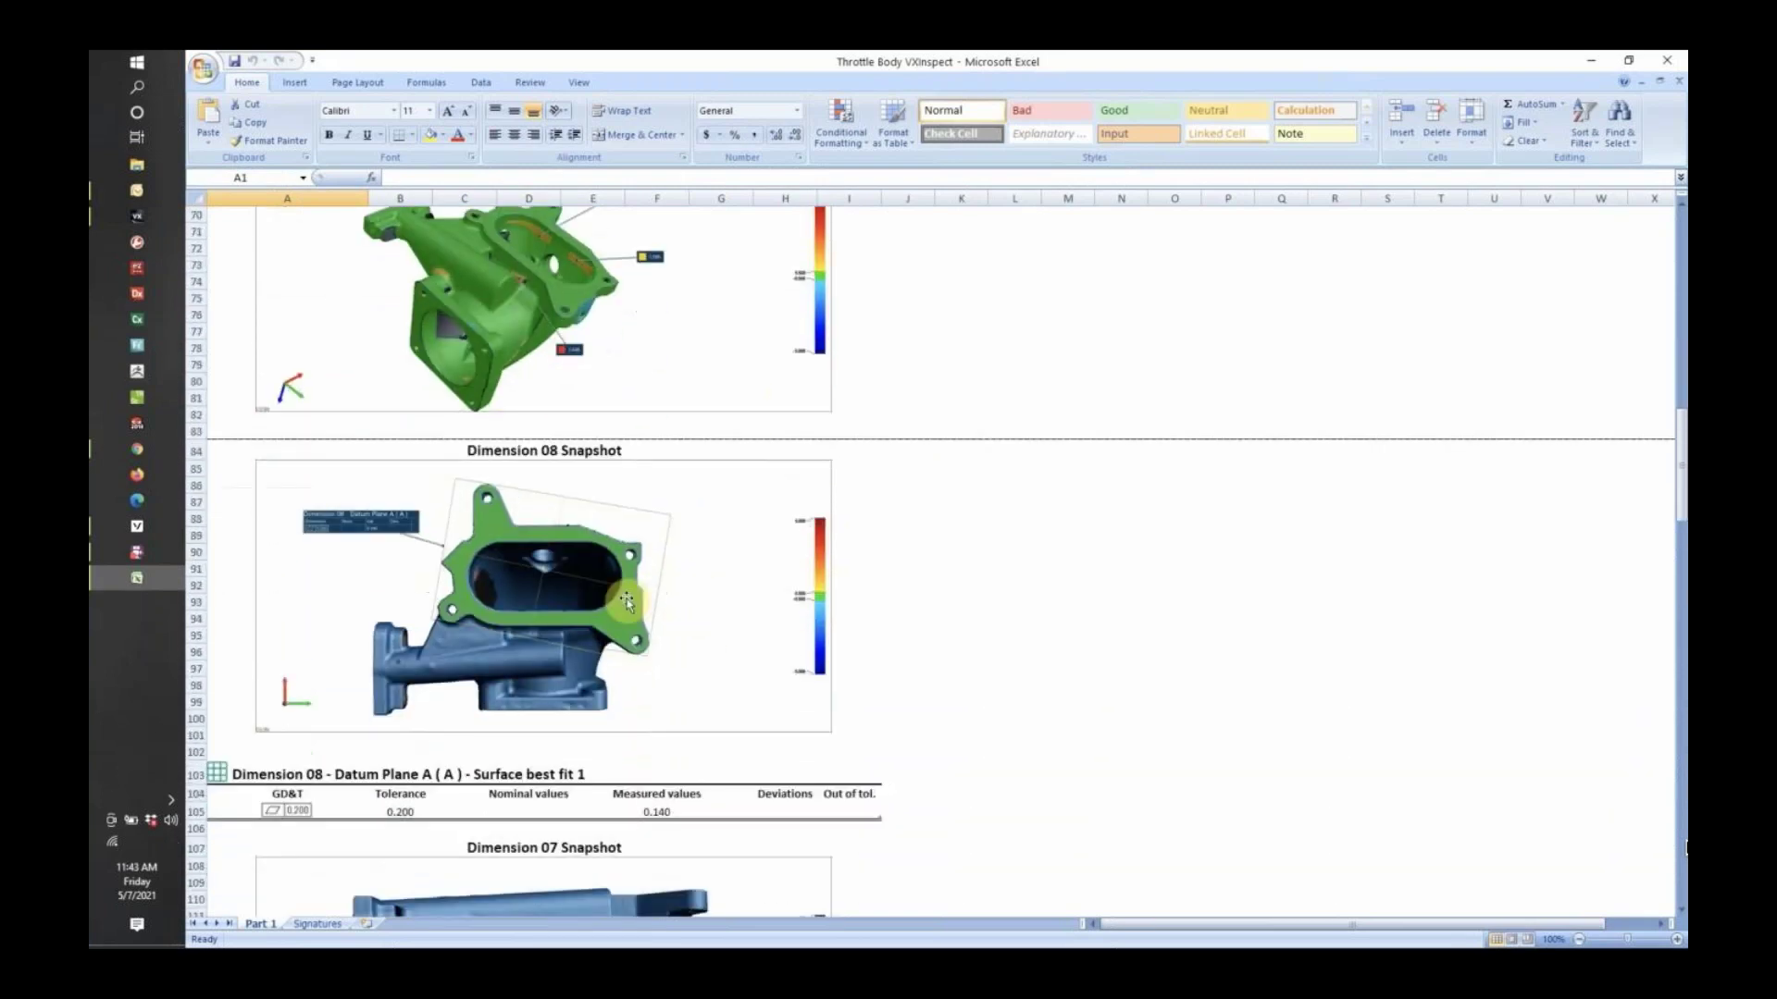
pyautogui.scroll(-4, 607, 600)
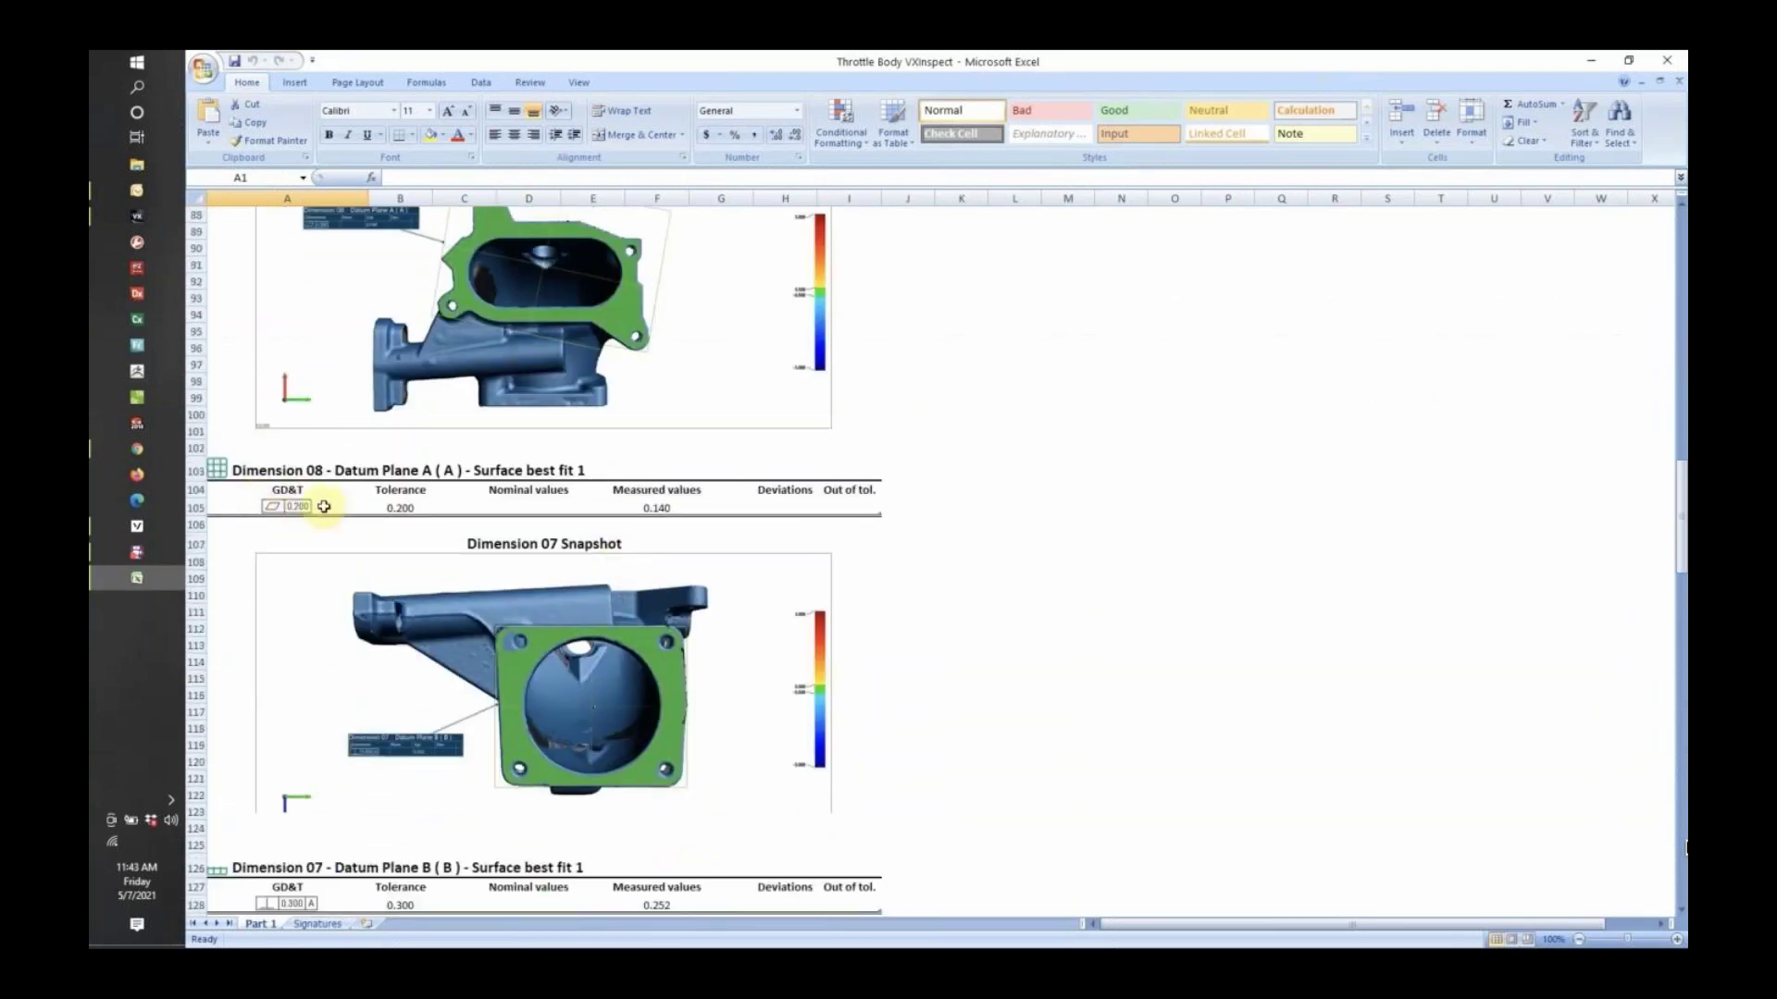
pyautogui.scroll(-4, 571, 506)
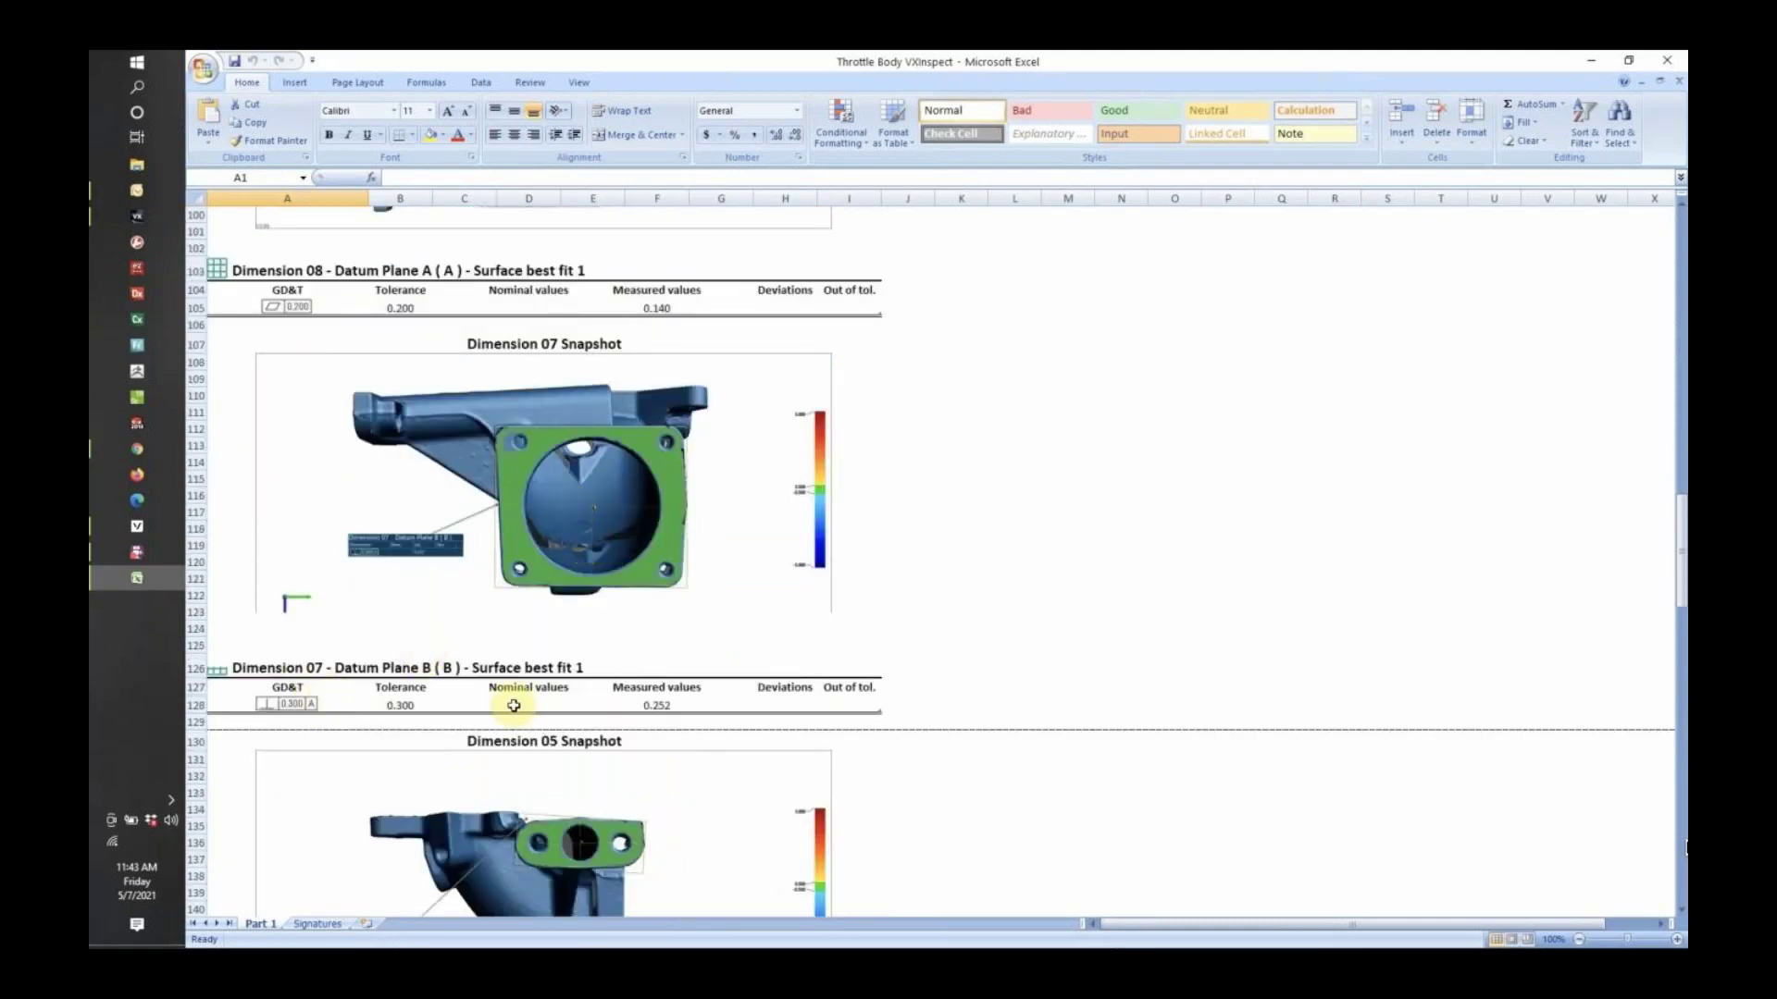
pyautogui.scroll(-4, 522, 705)
pyautogui.scroll(-3, 481, 714)
pyautogui.scroll(-3, 305, 768)
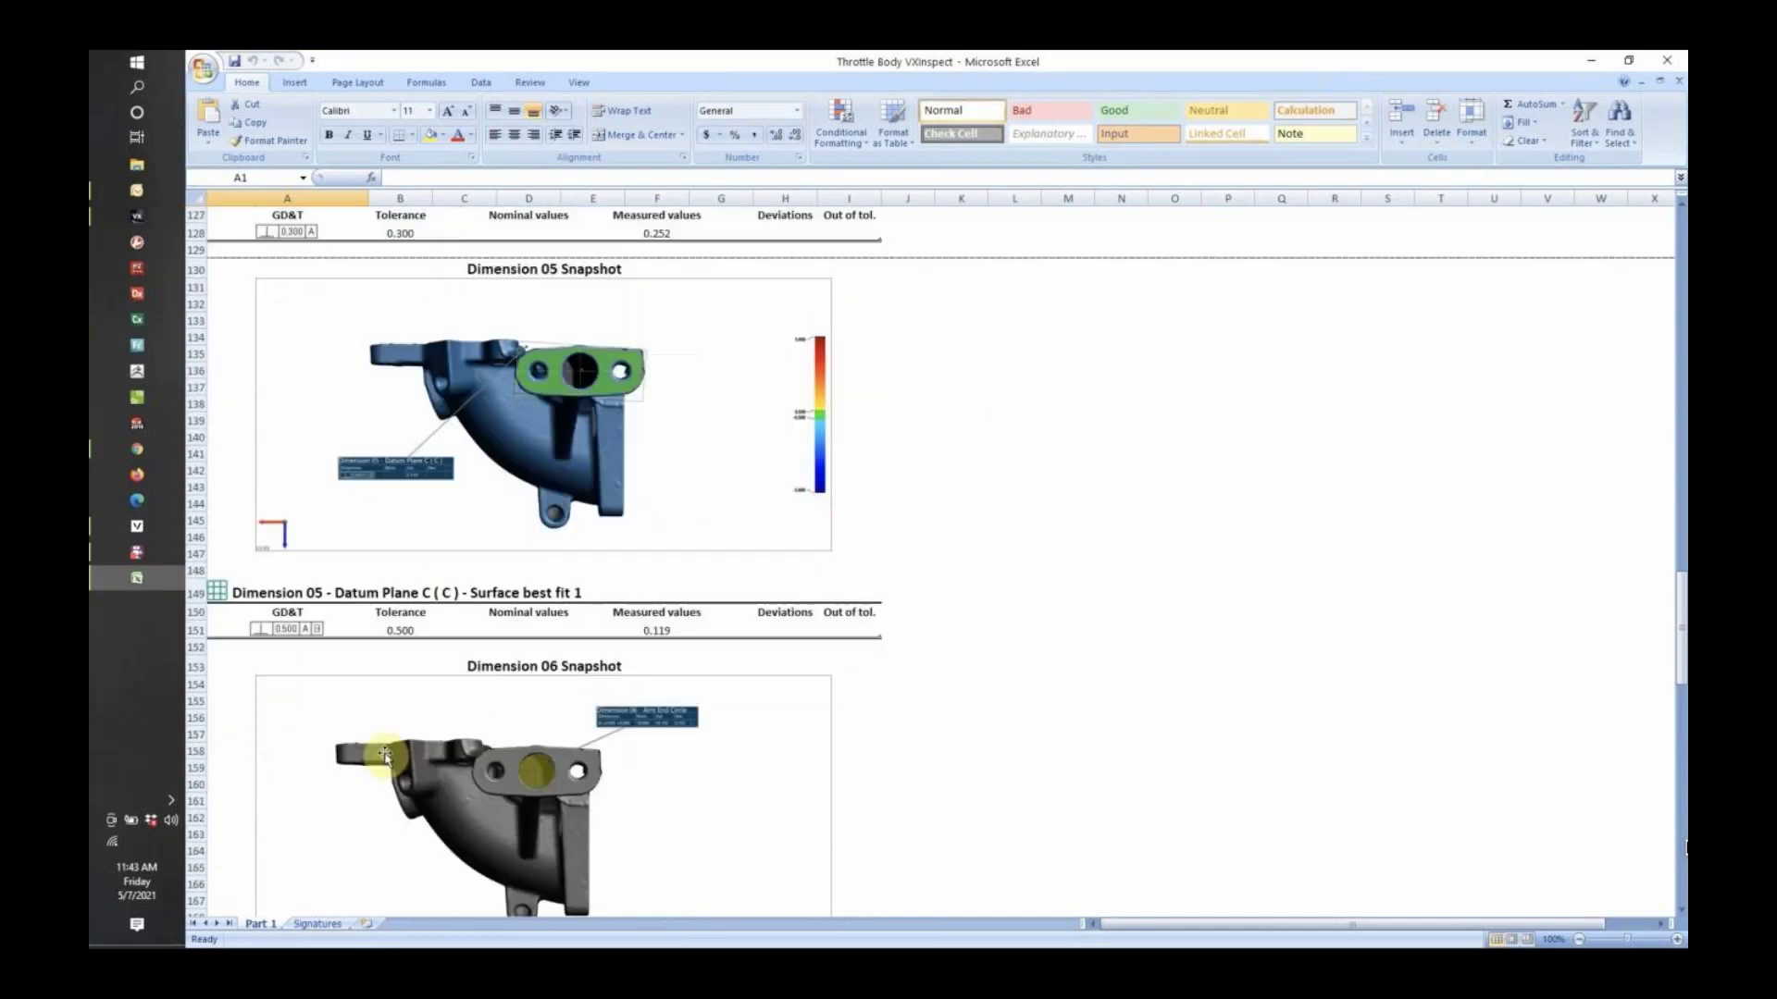
pyautogui.scroll(-3, 472, 759)
pyautogui.scroll(-2, 500, 754)
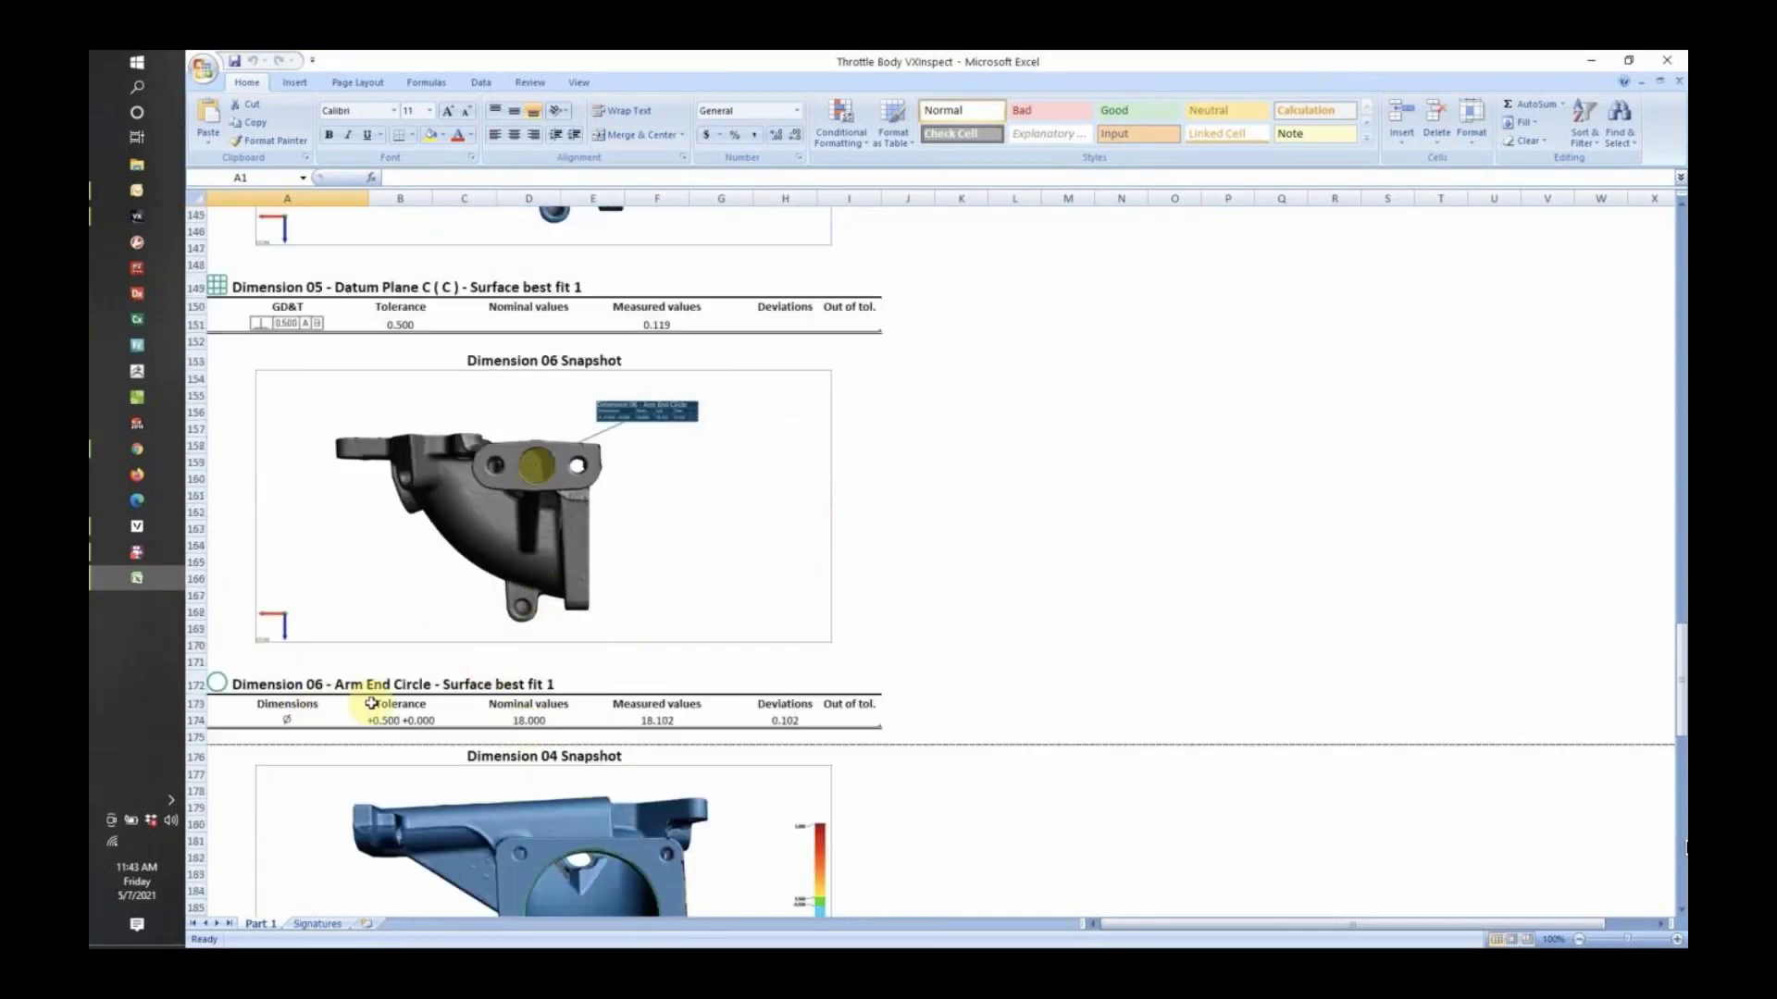
pyautogui.scroll(-6, 444, 722)
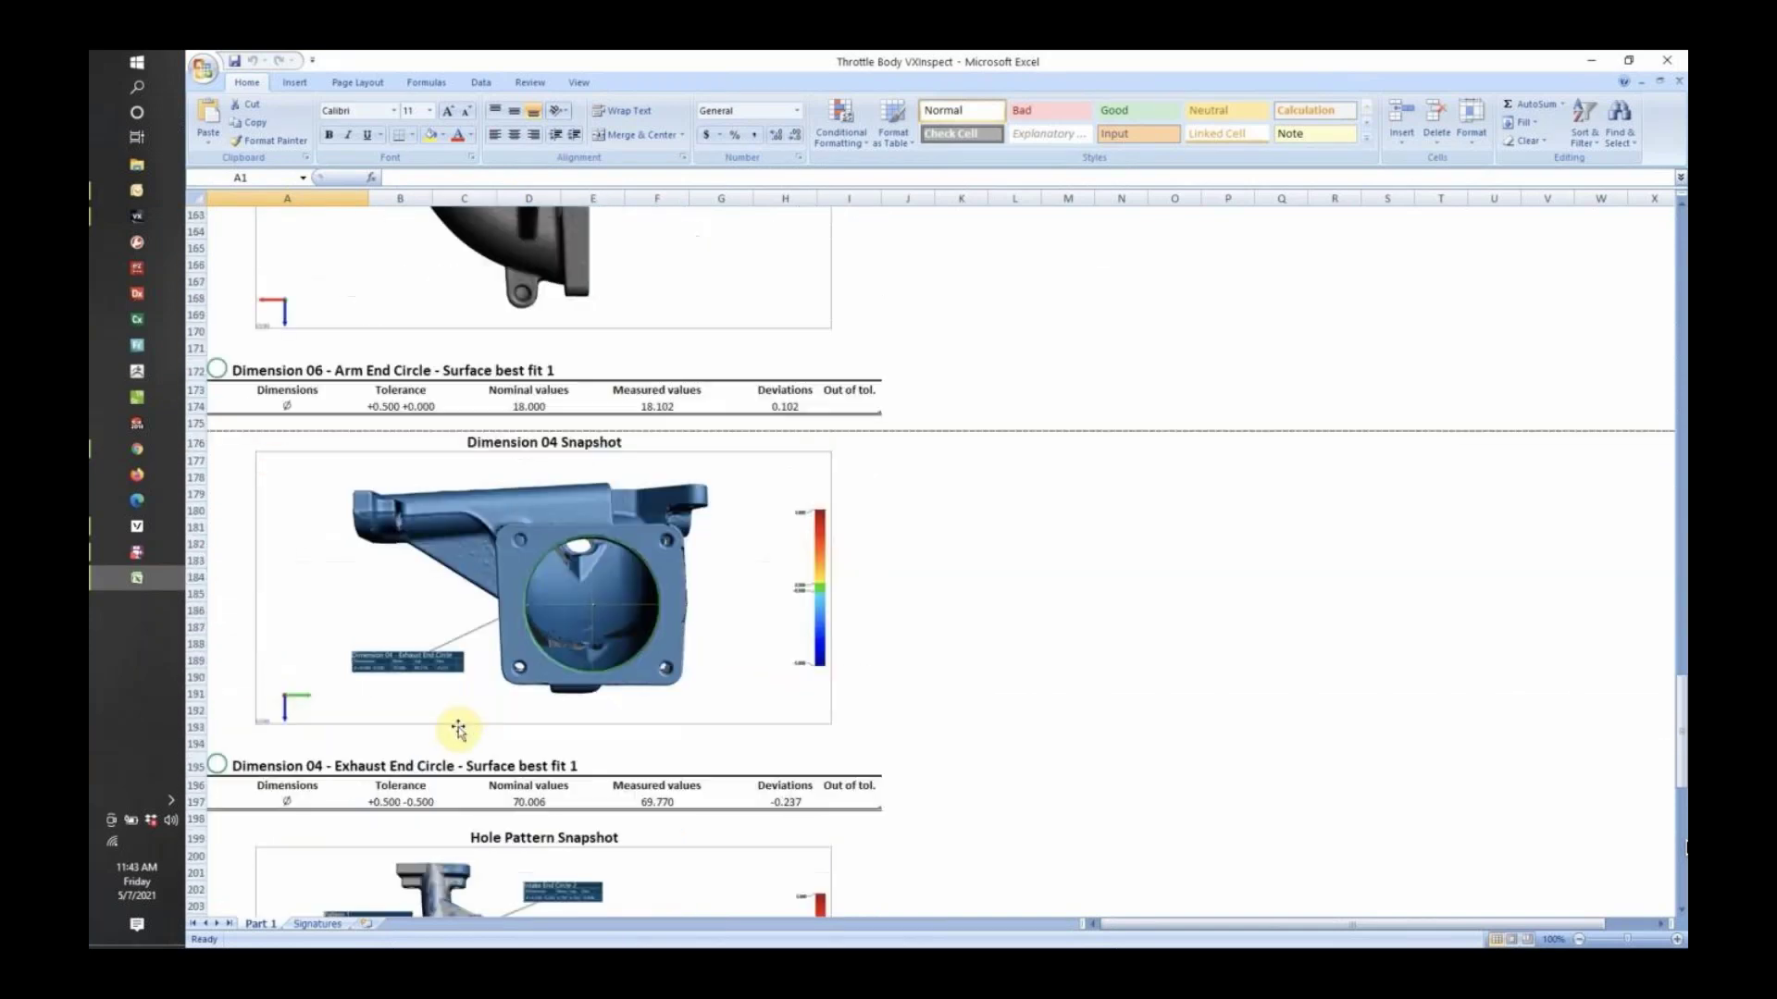
pyautogui.scroll(-5, 514, 730)
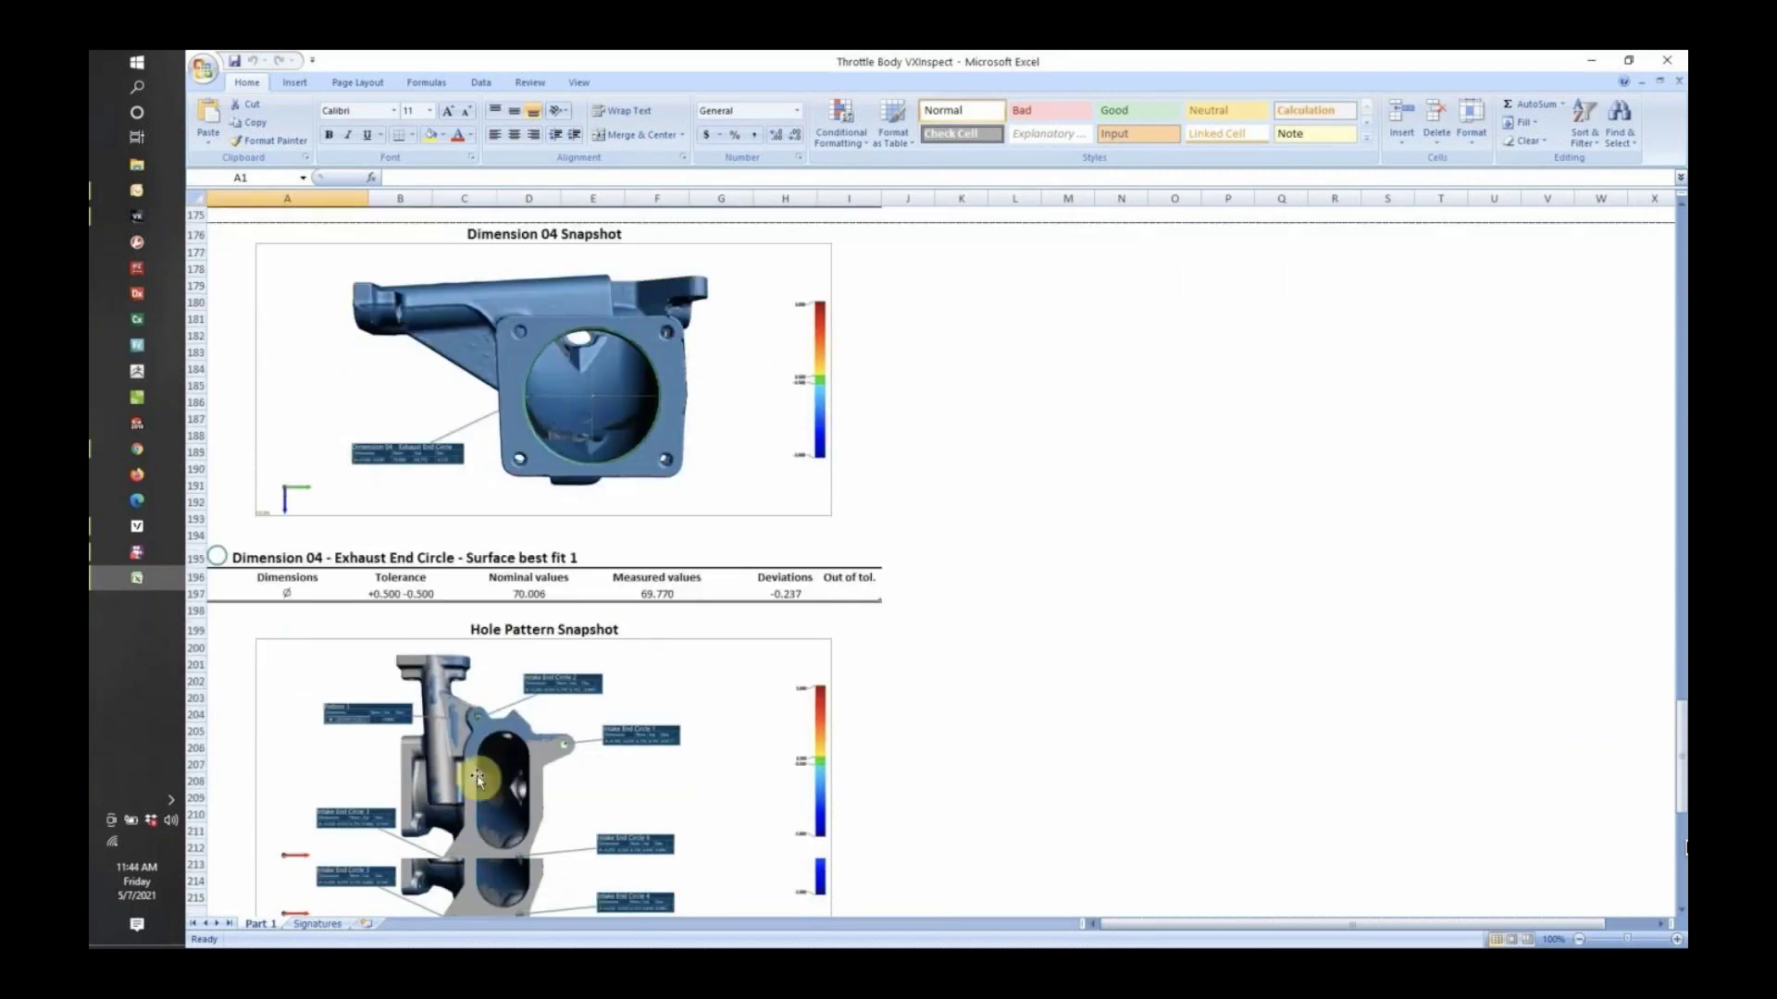
pyautogui.scroll(-3, 524, 721)
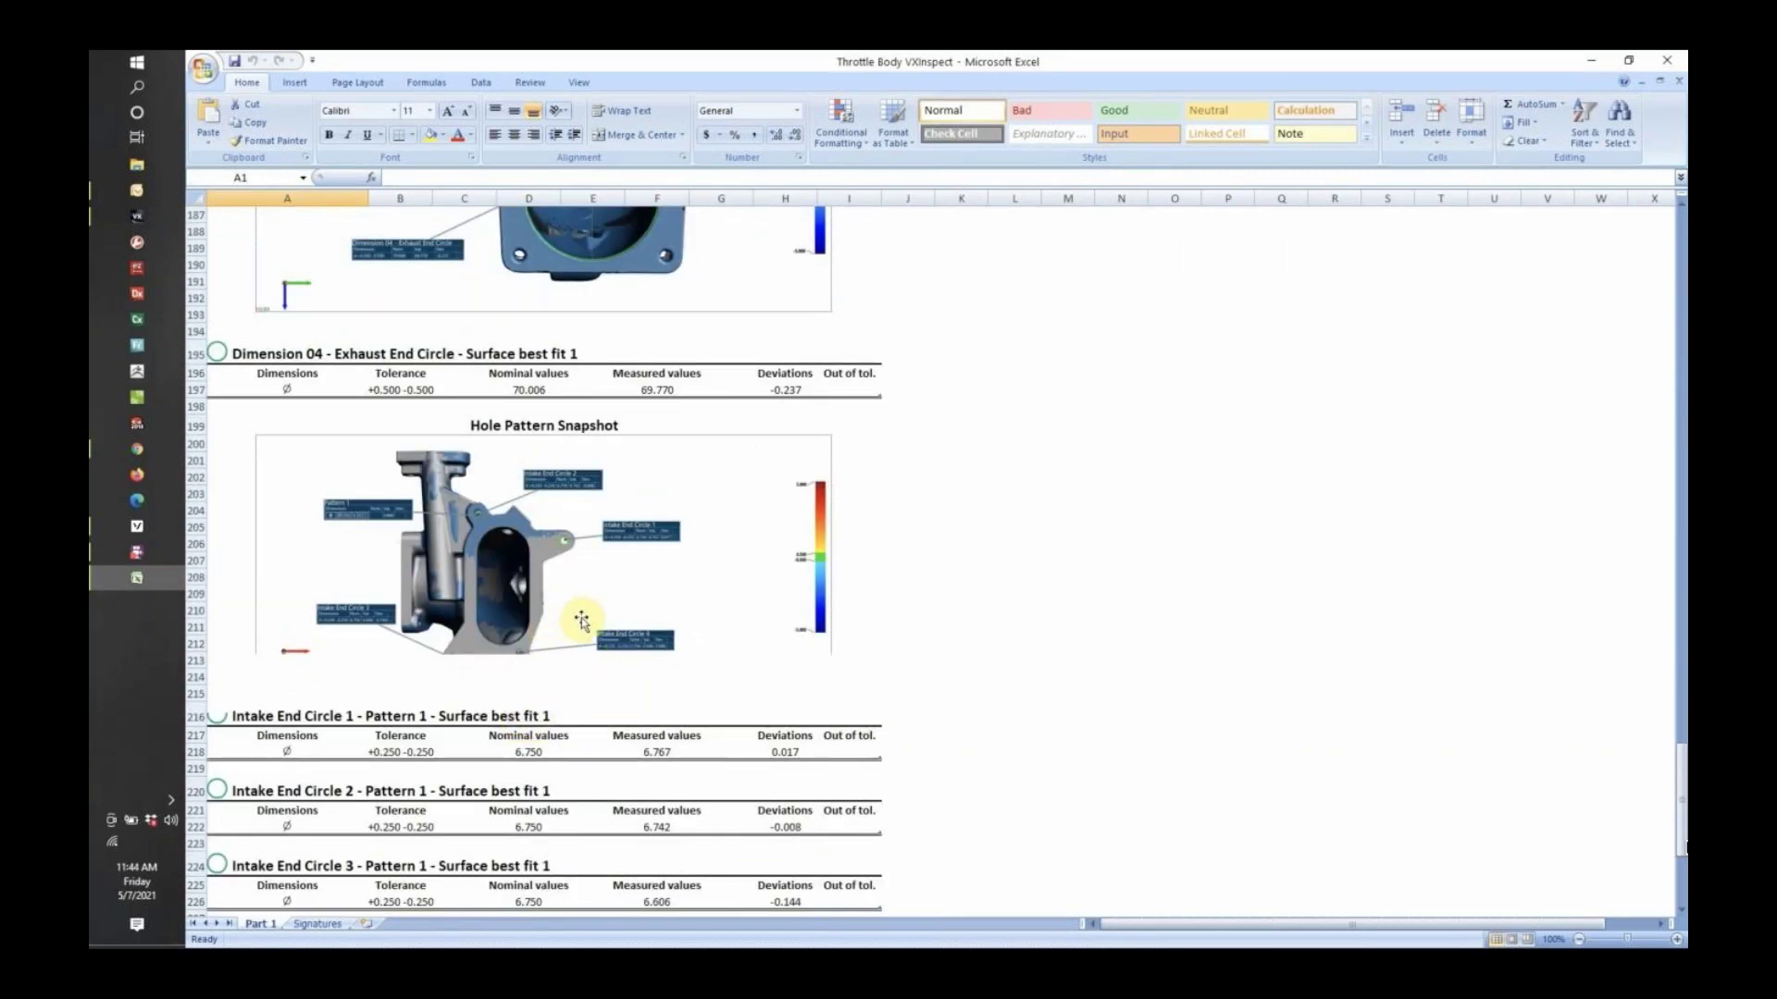
pyautogui.scroll(-5, 581, 619)
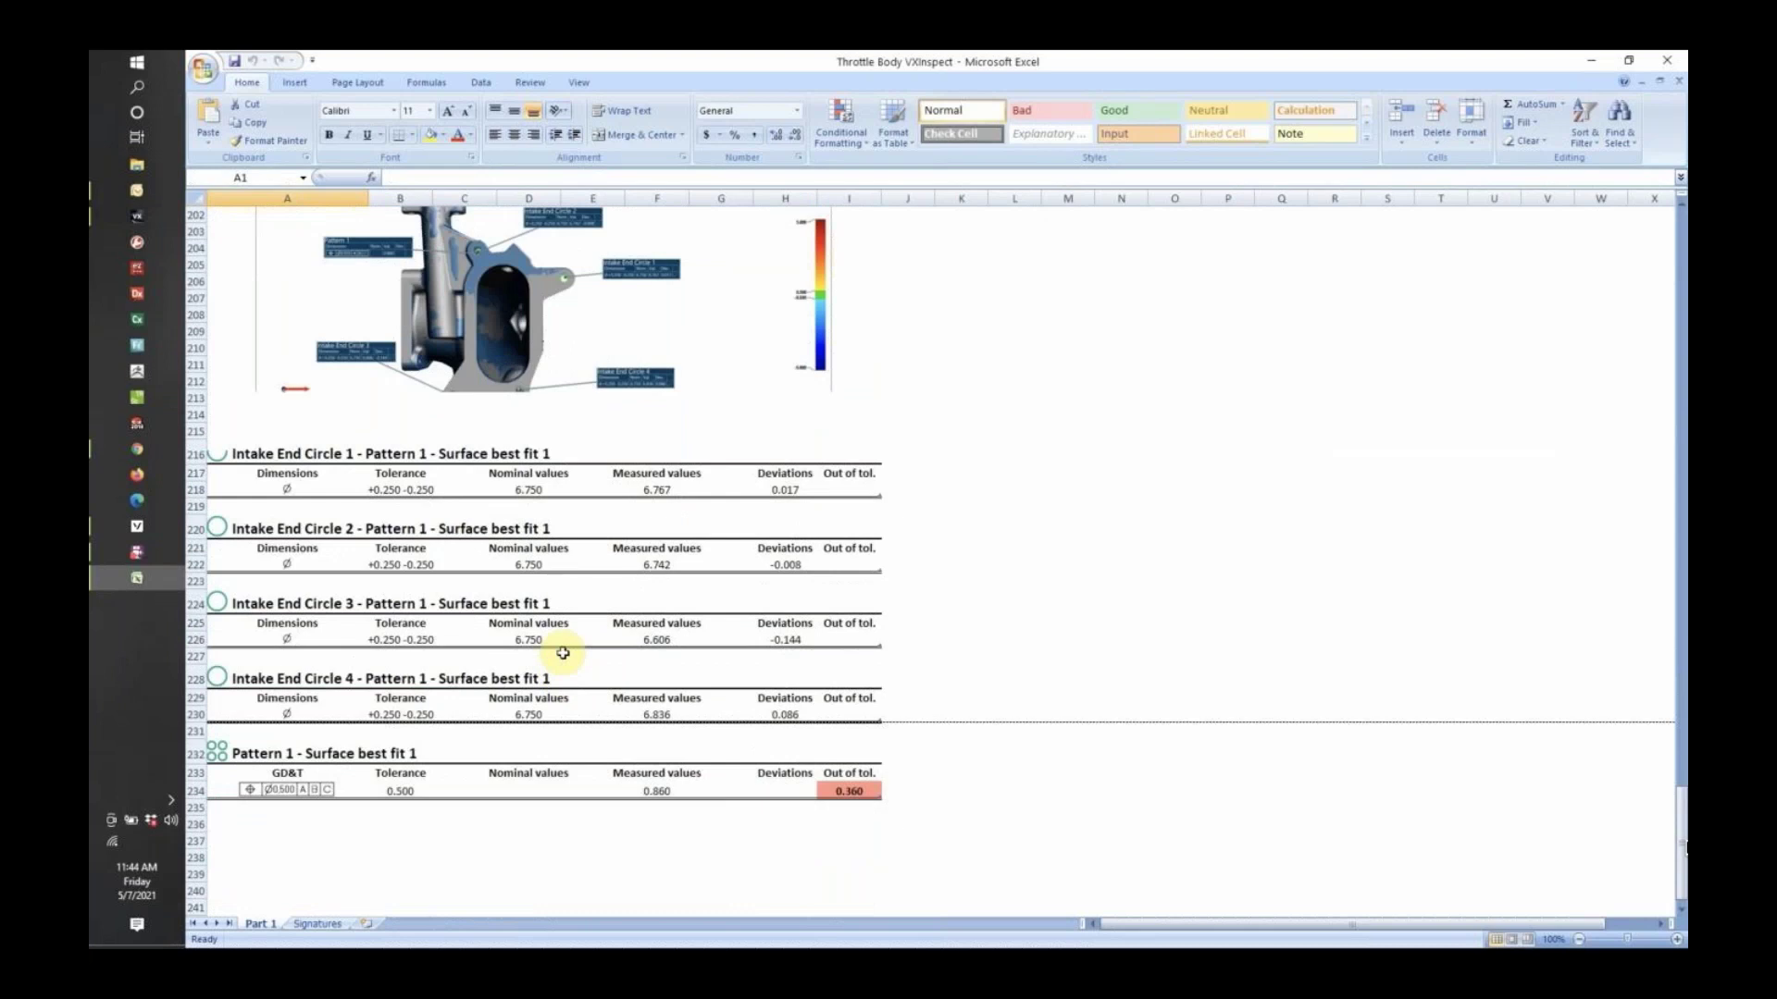
pyautogui.scroll(-6, 581, 696)
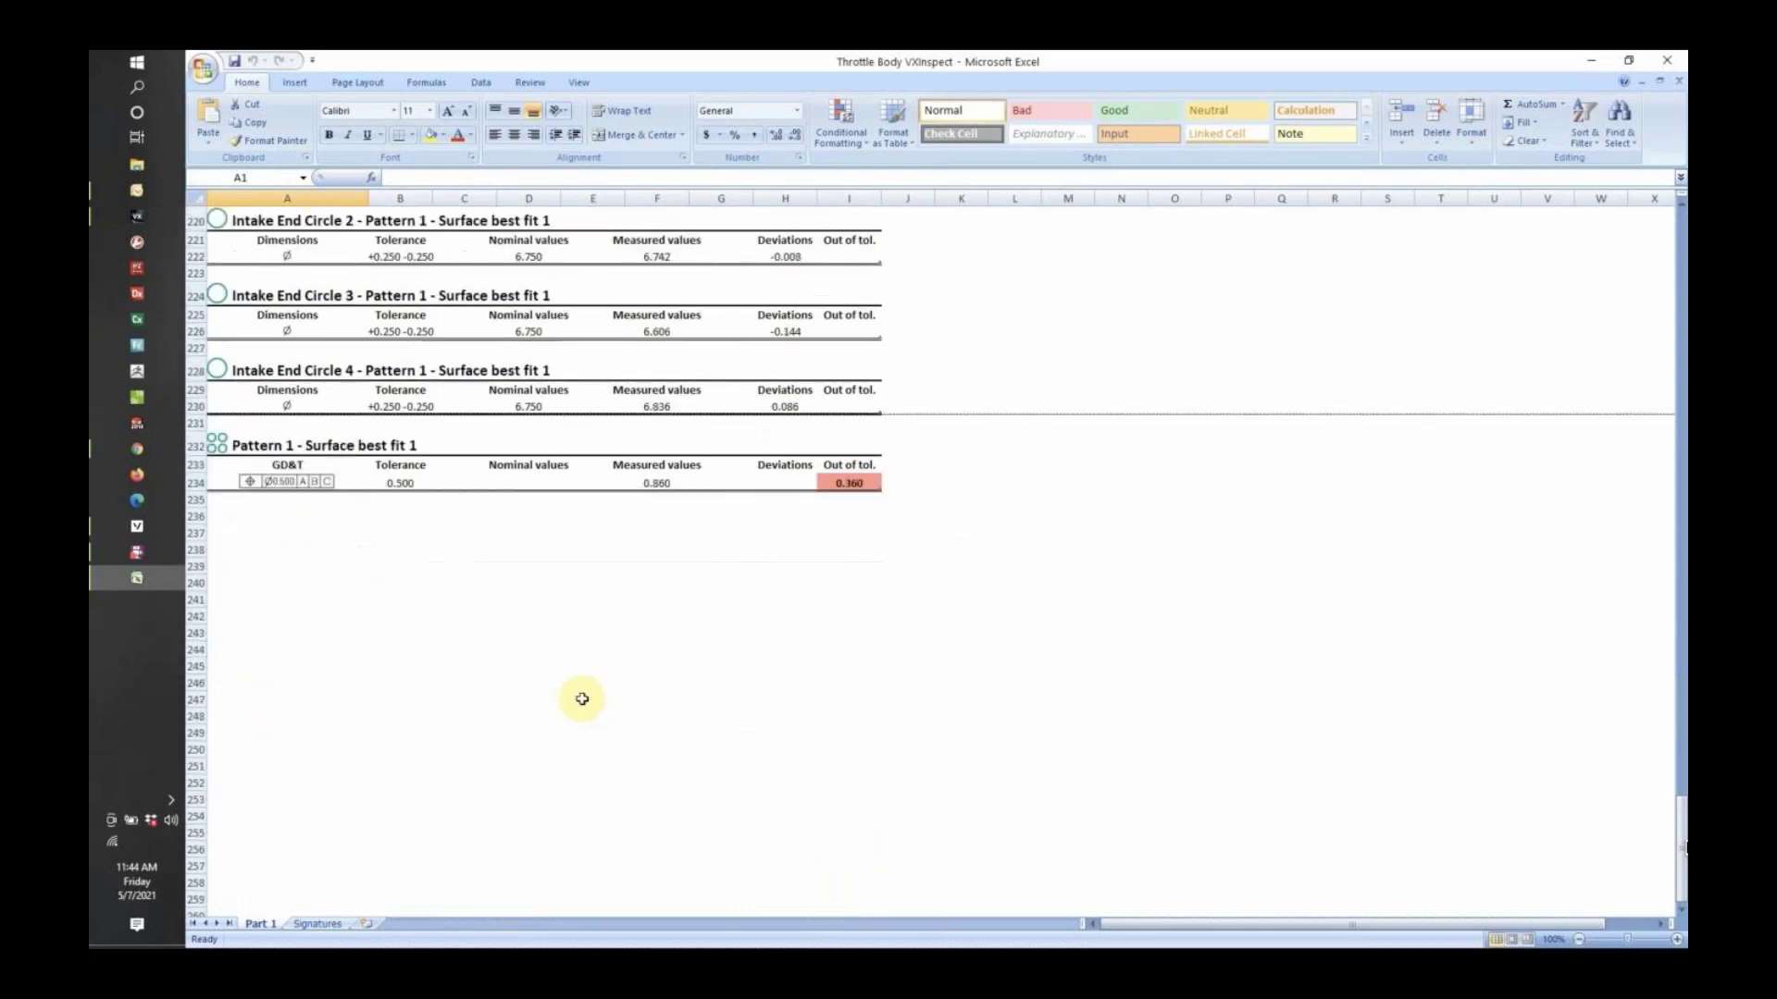
pyautogui.scroll(11, 581, 698)
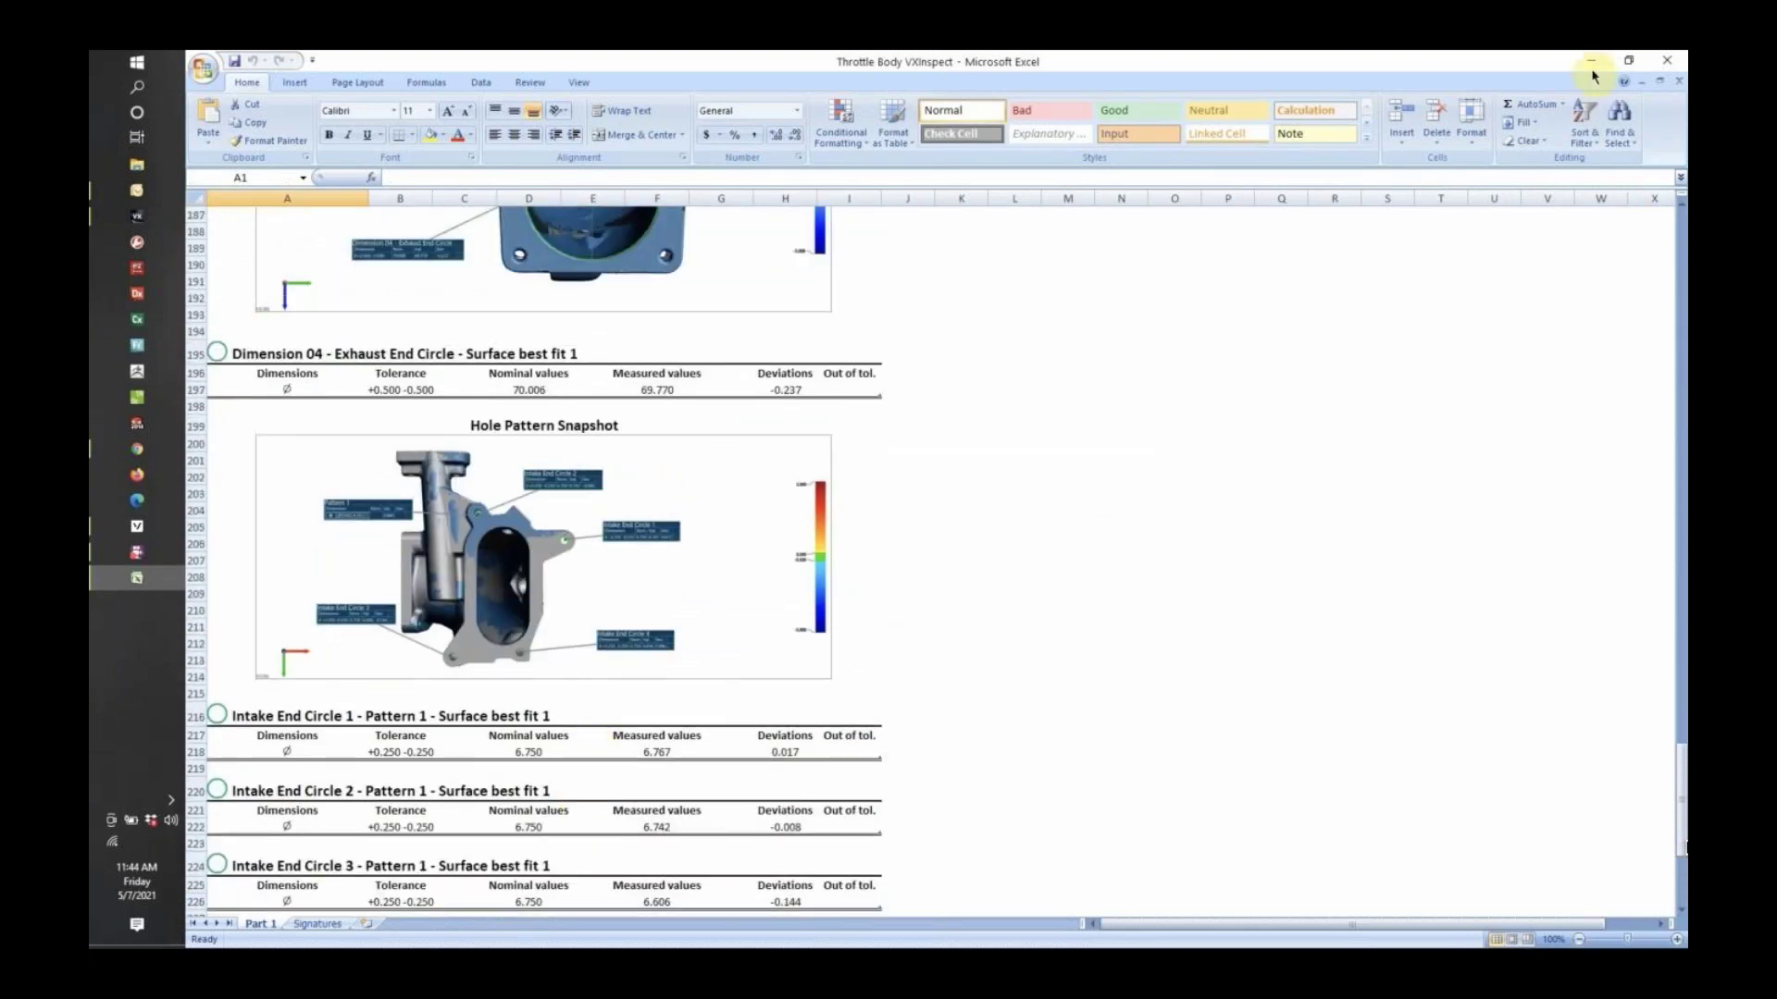
# Close the Excel report and rotate the throttle body in VXinspect's 3D view.
pyautogui.click(1666, 63)
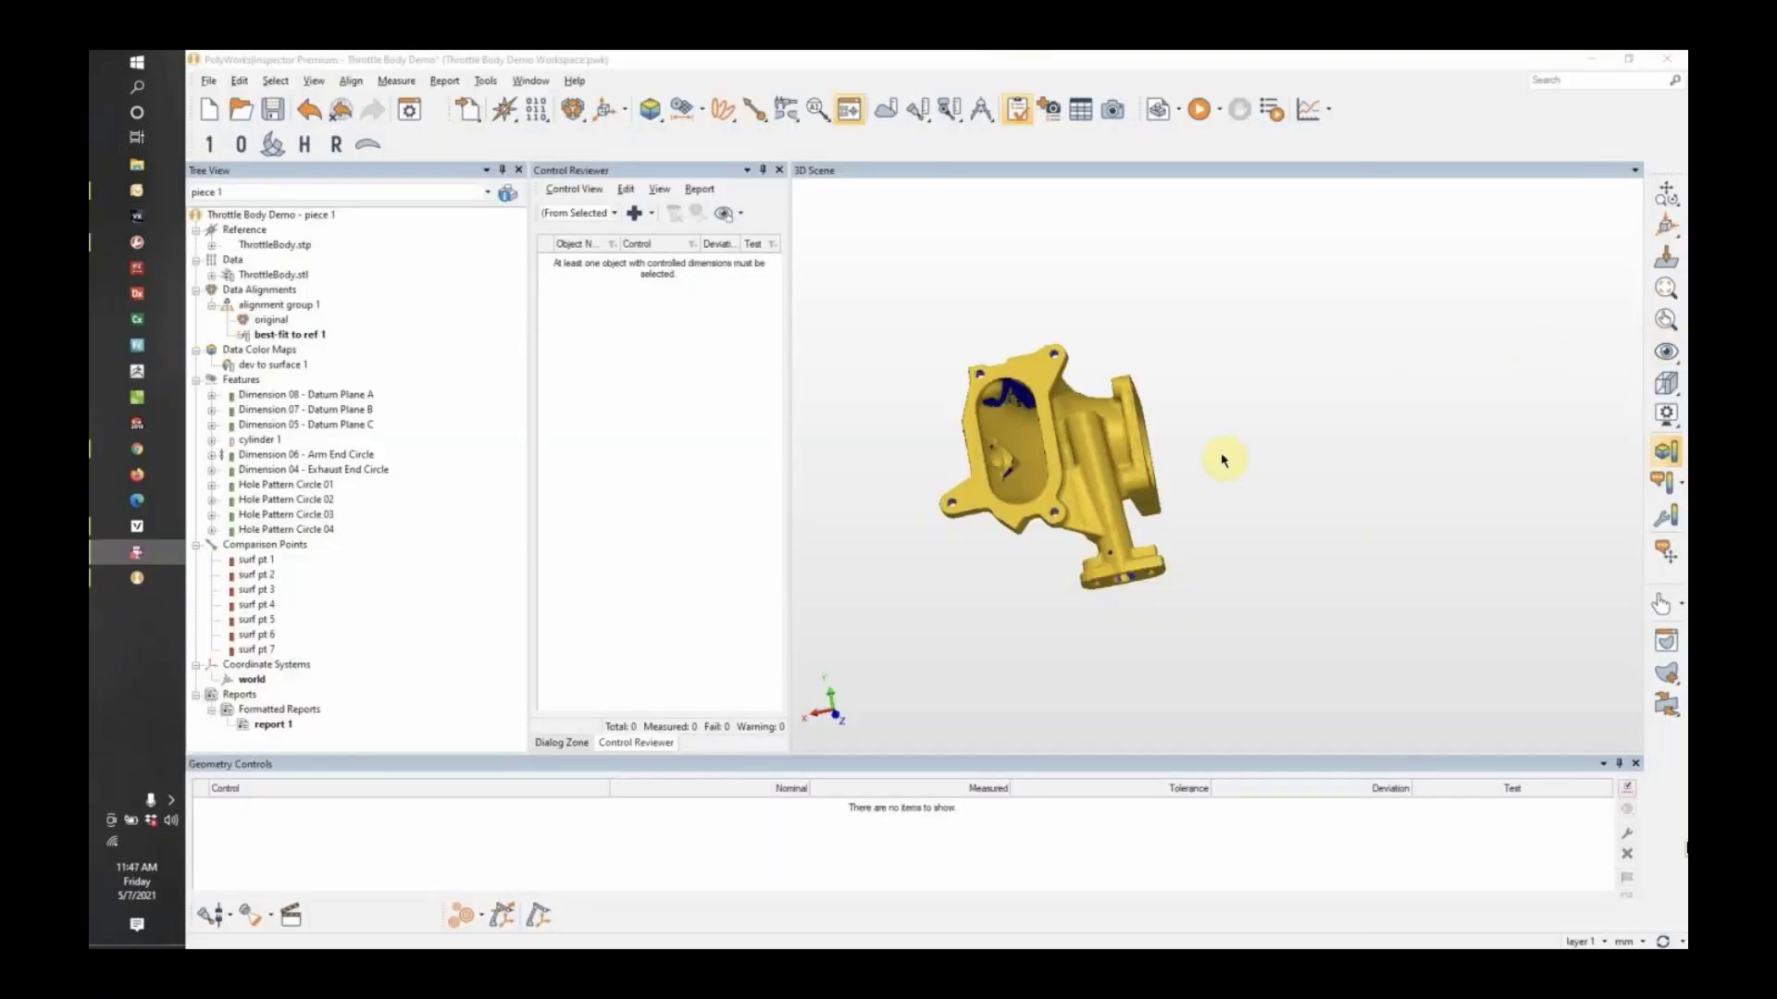
pyautogui.moveTo(1224, 460); pyautogui.dragTo(1385, 360)
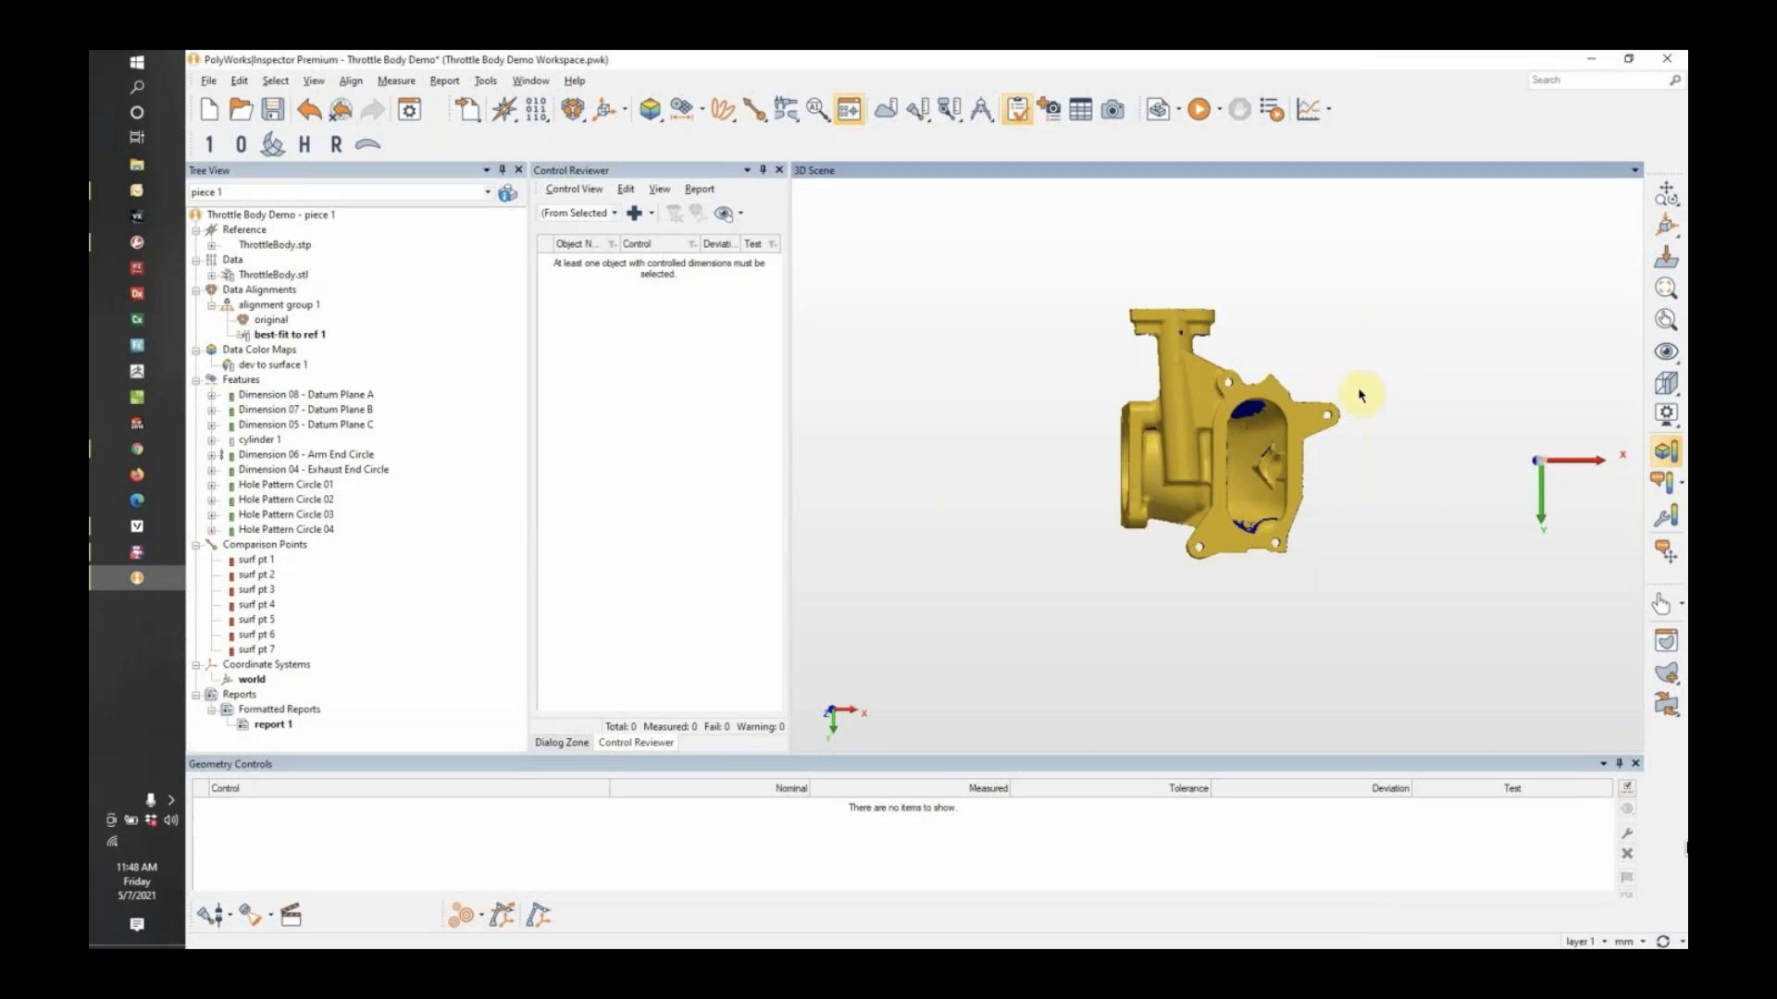
# Set the throttle body to a standard view with the ThrottleBody.stl colour map hidden.
pyautogui.scroll(3, 1150, 421)
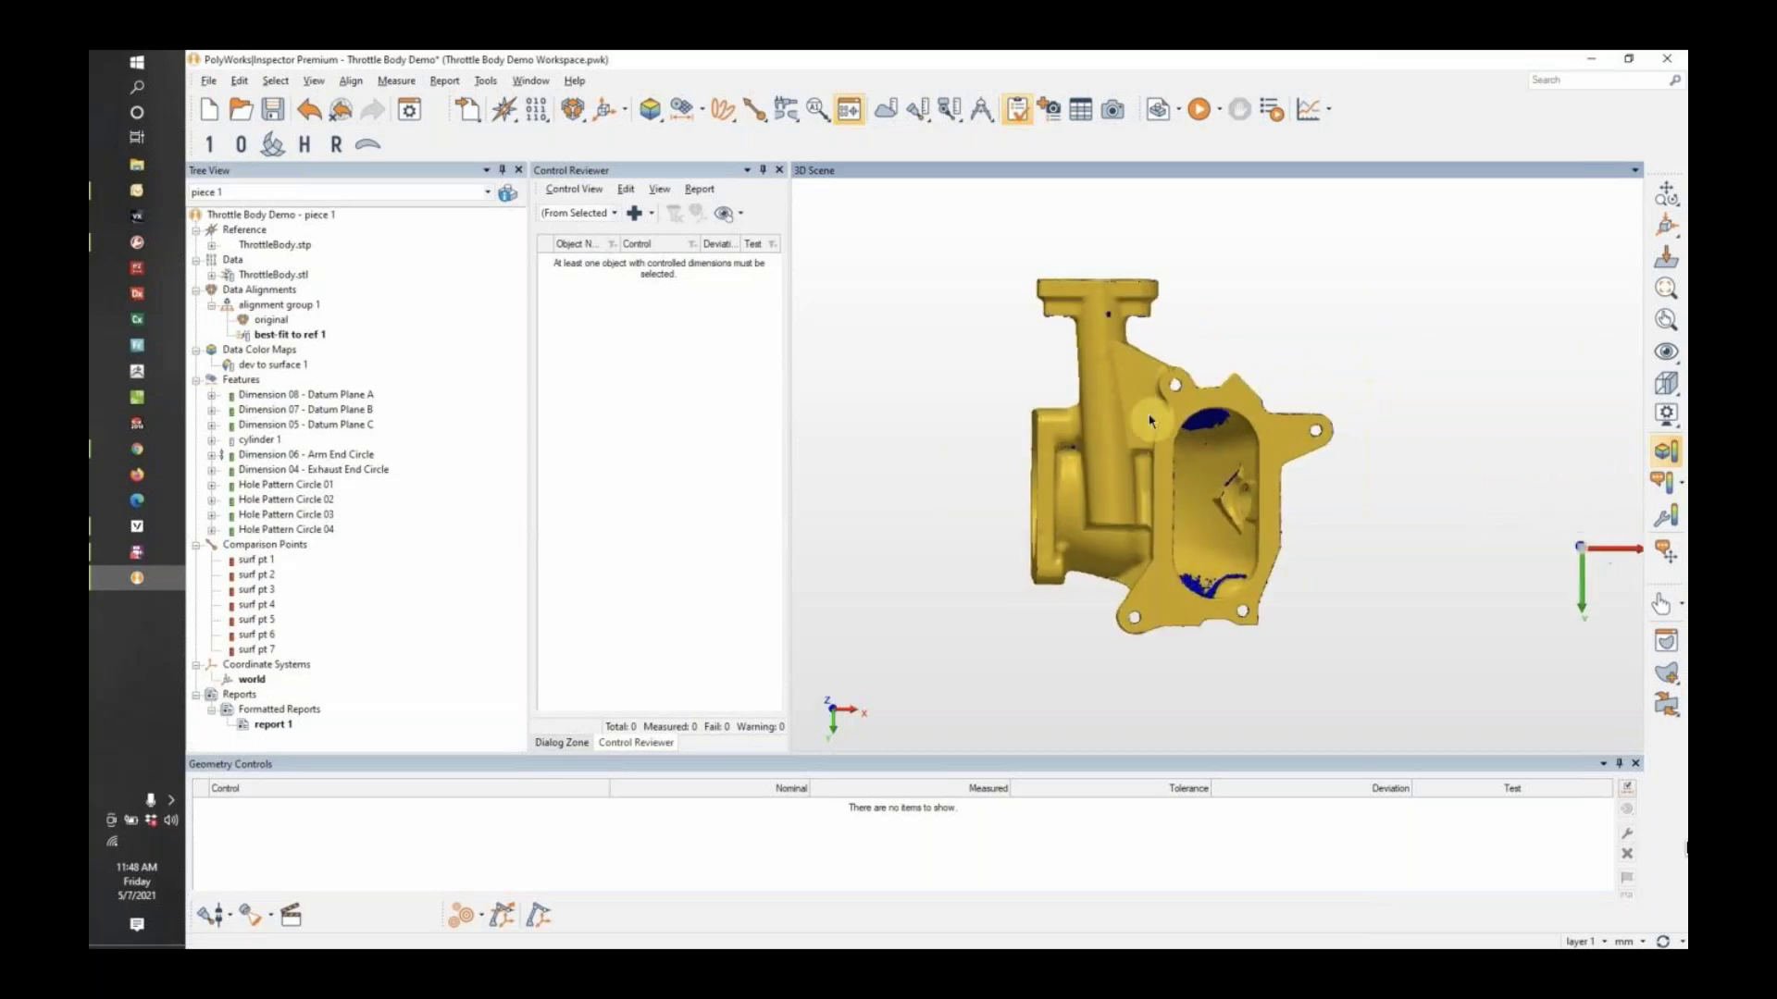
pyautogui.moveTo(1314, 571); pyautogui.dragTo(1337, 563, button='middle')
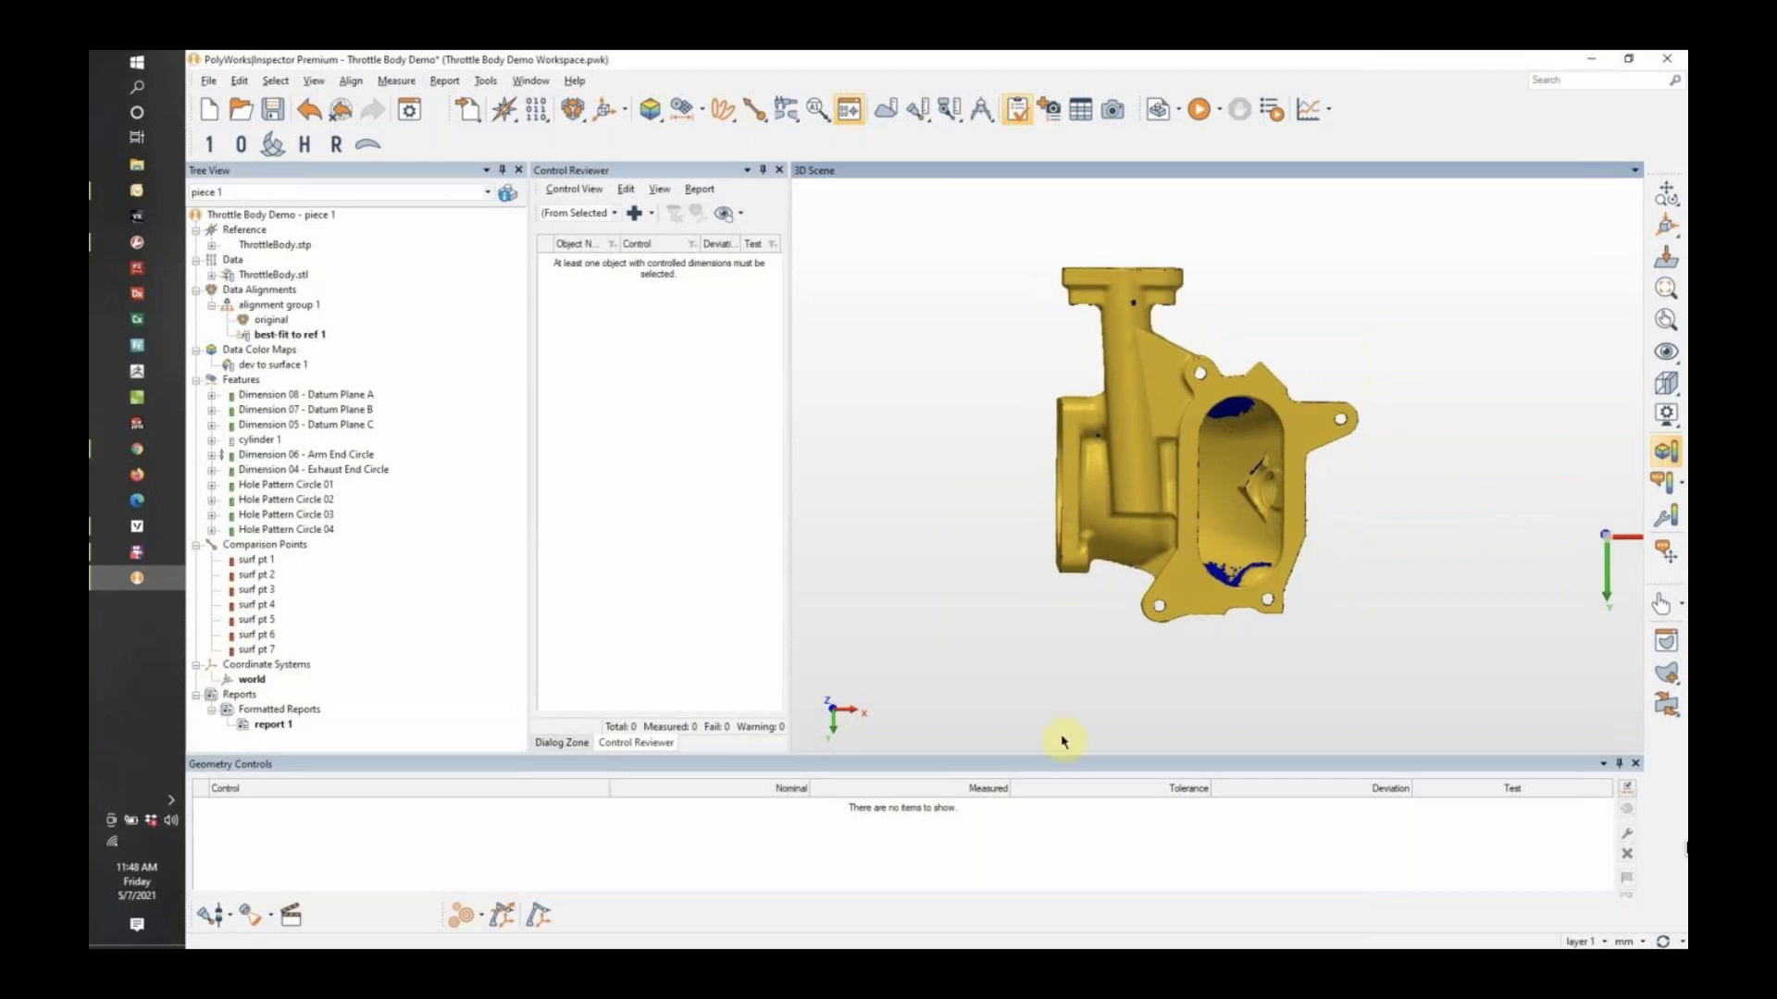
pyautogui.click(834, 718)
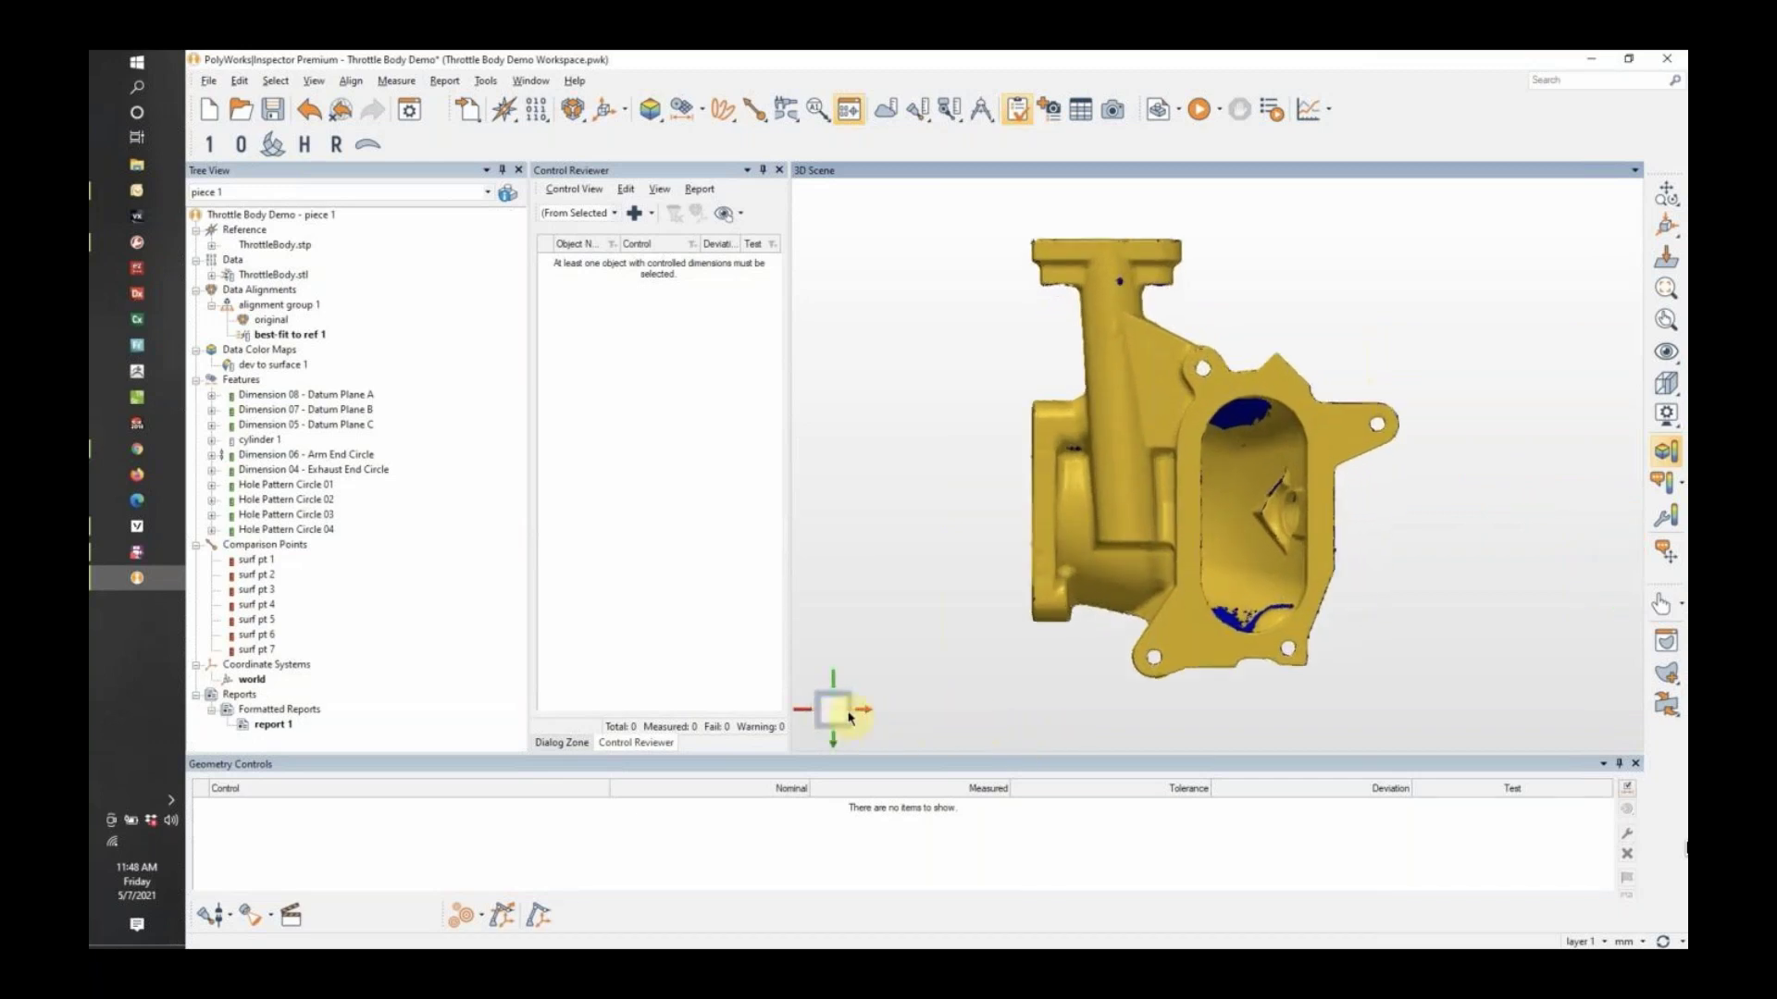
pyautogui.middleClick(301, 278)
pyautogui.moveTo(1321, 563); pyautogui.dragTo(1336, 562)
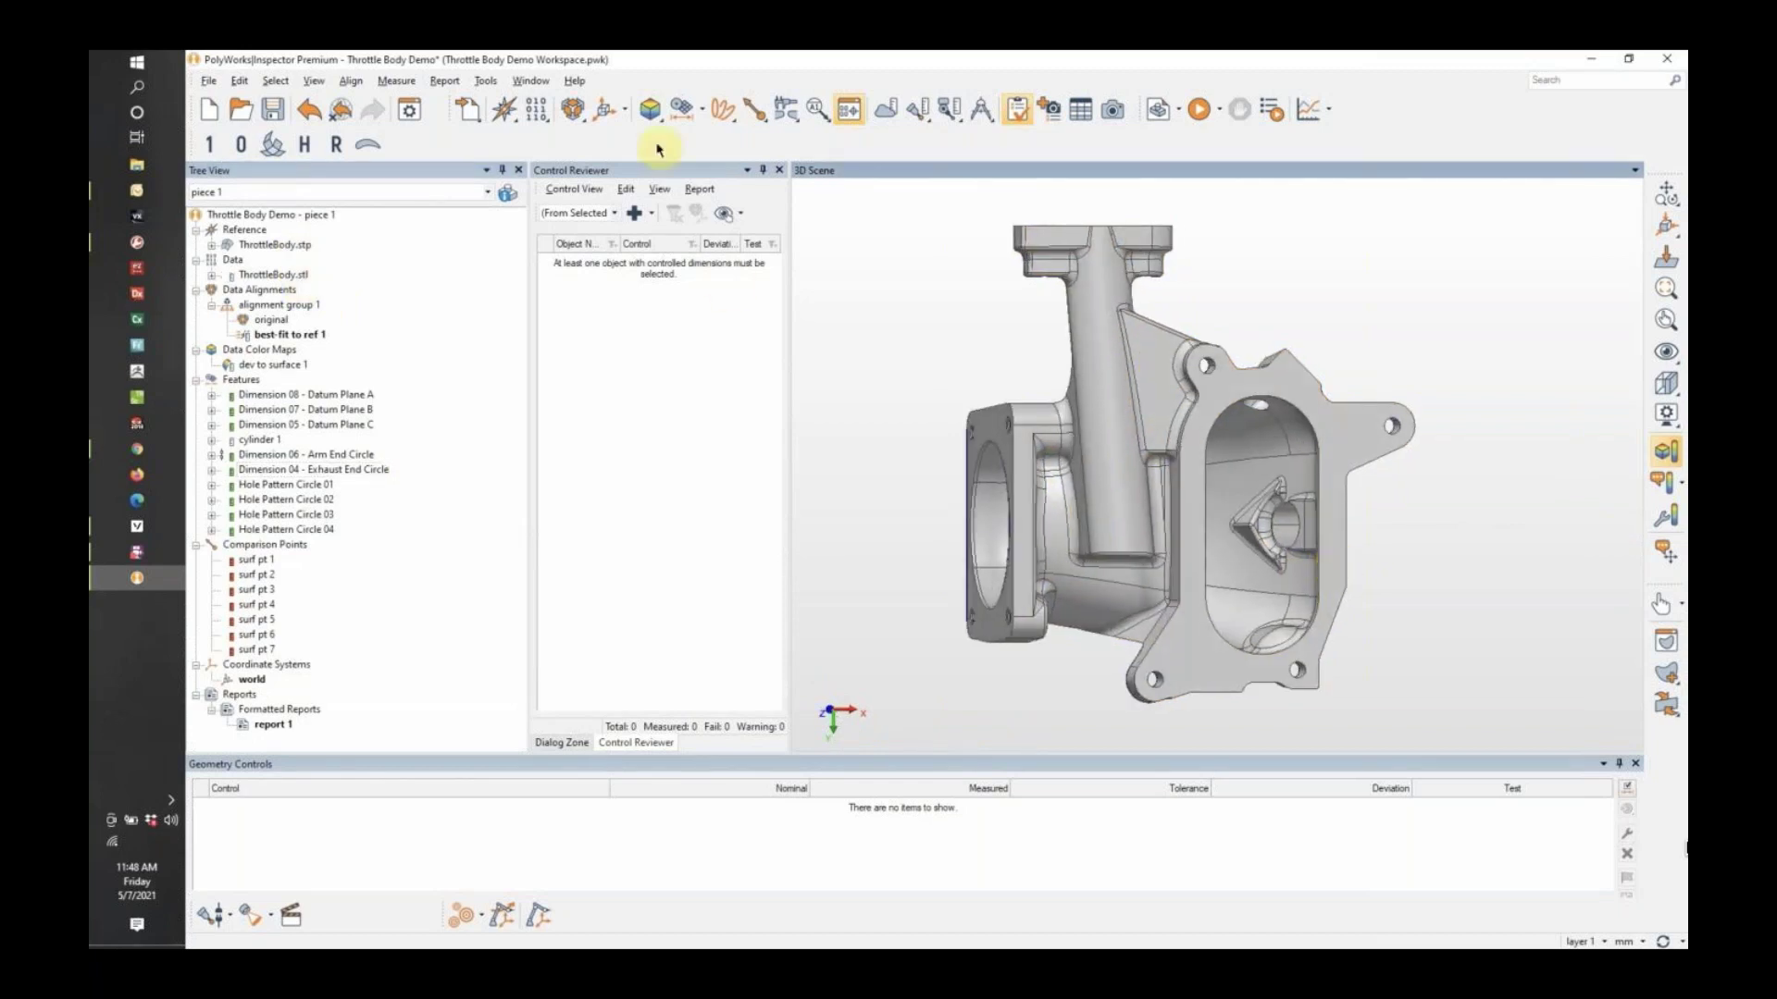
# Create circles 3–6 on the four flange holes of the CAD model.
pyautogui.click(702, 109)
pyautogui.click(692, 145)
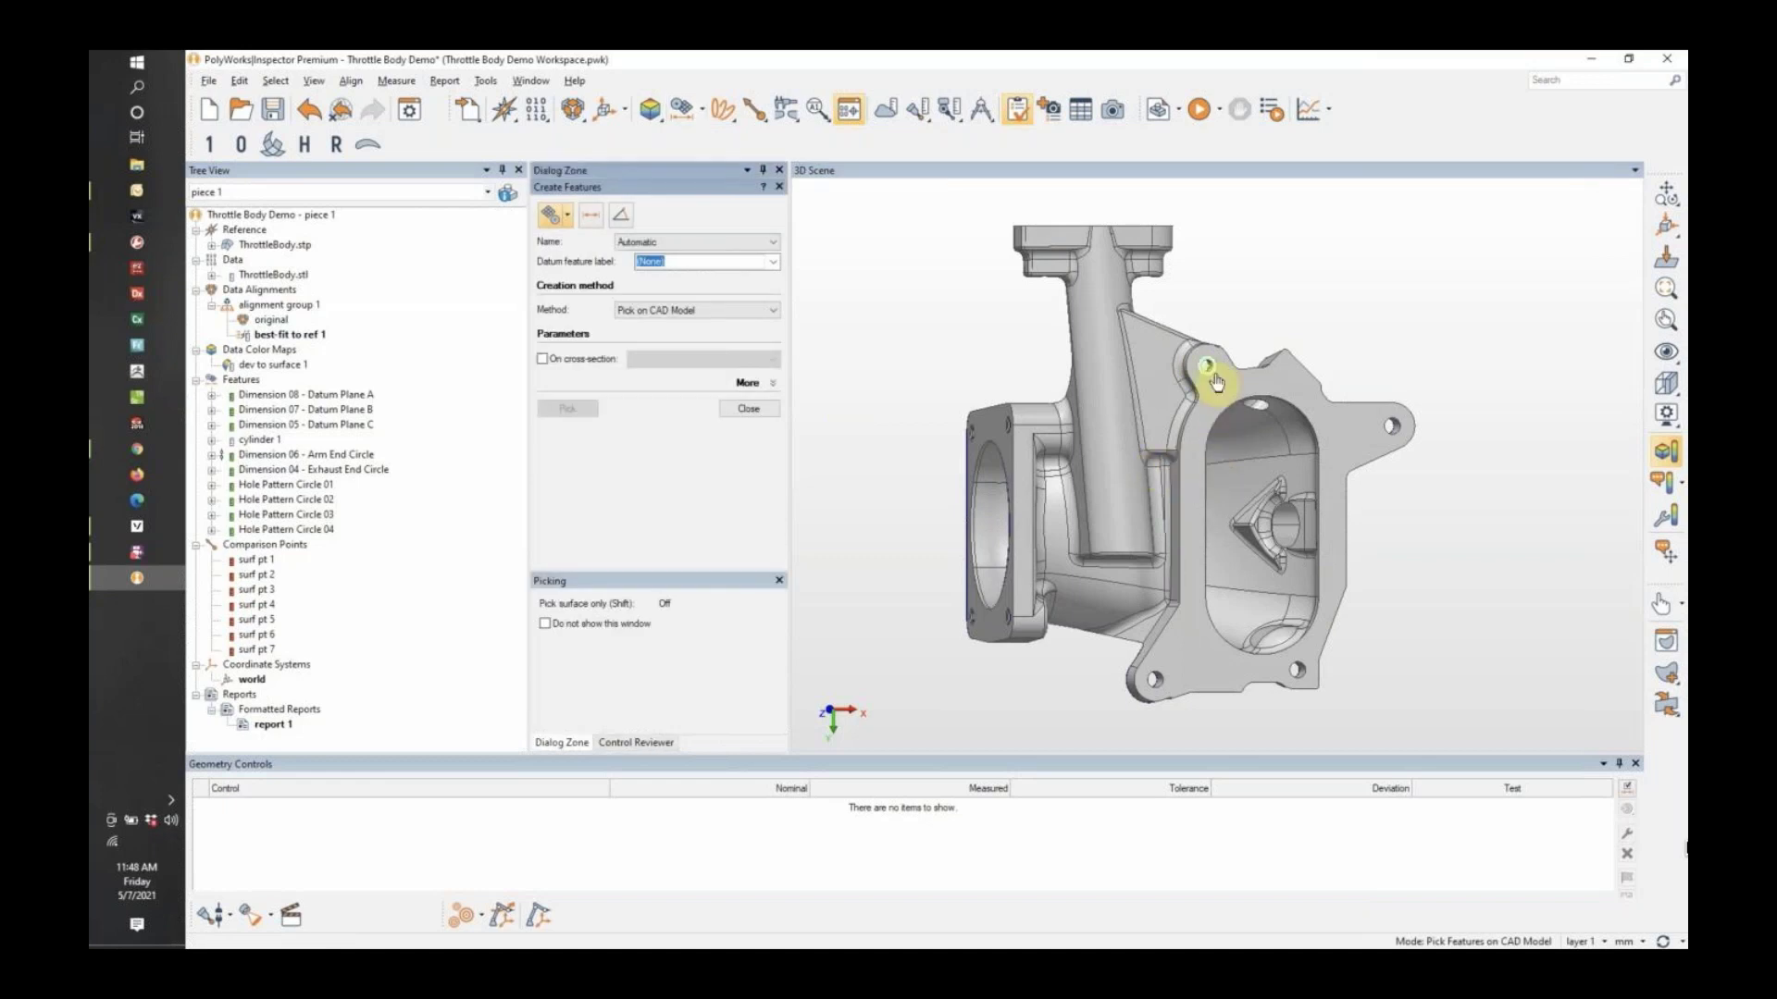
pyautogui.click(569, 215)
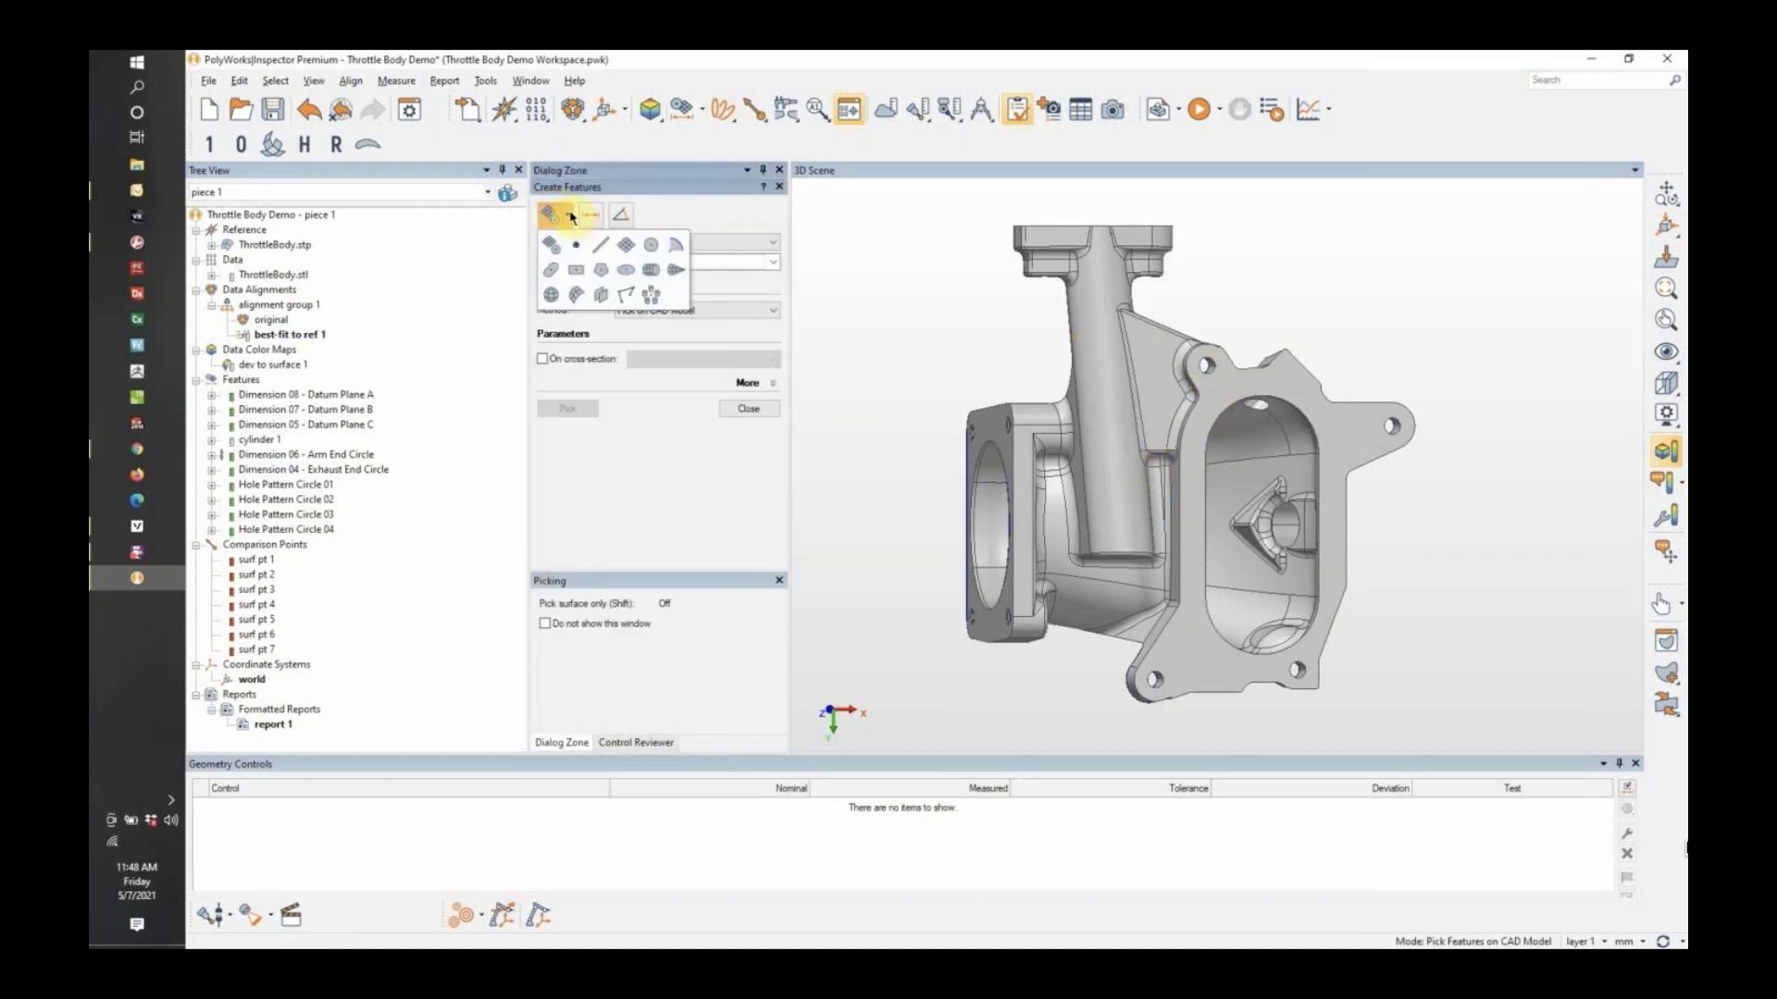
pyautogui.click(650, 244)
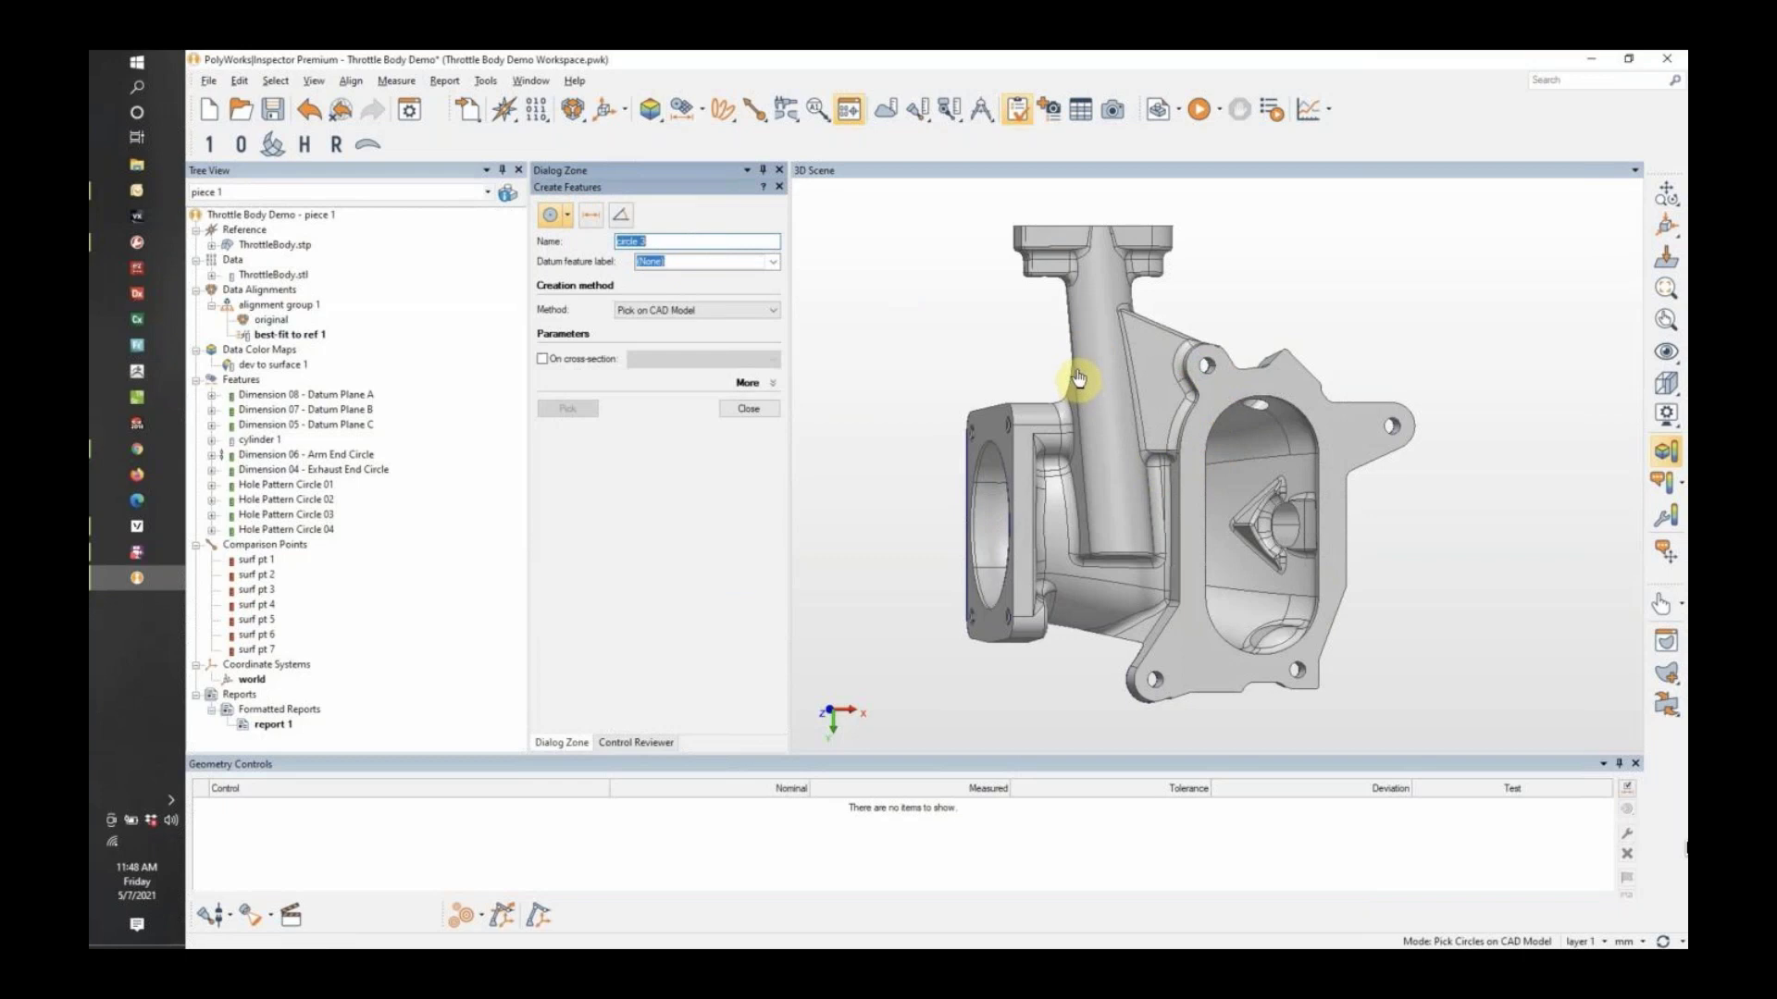
pyautogui.click(1215, 373)
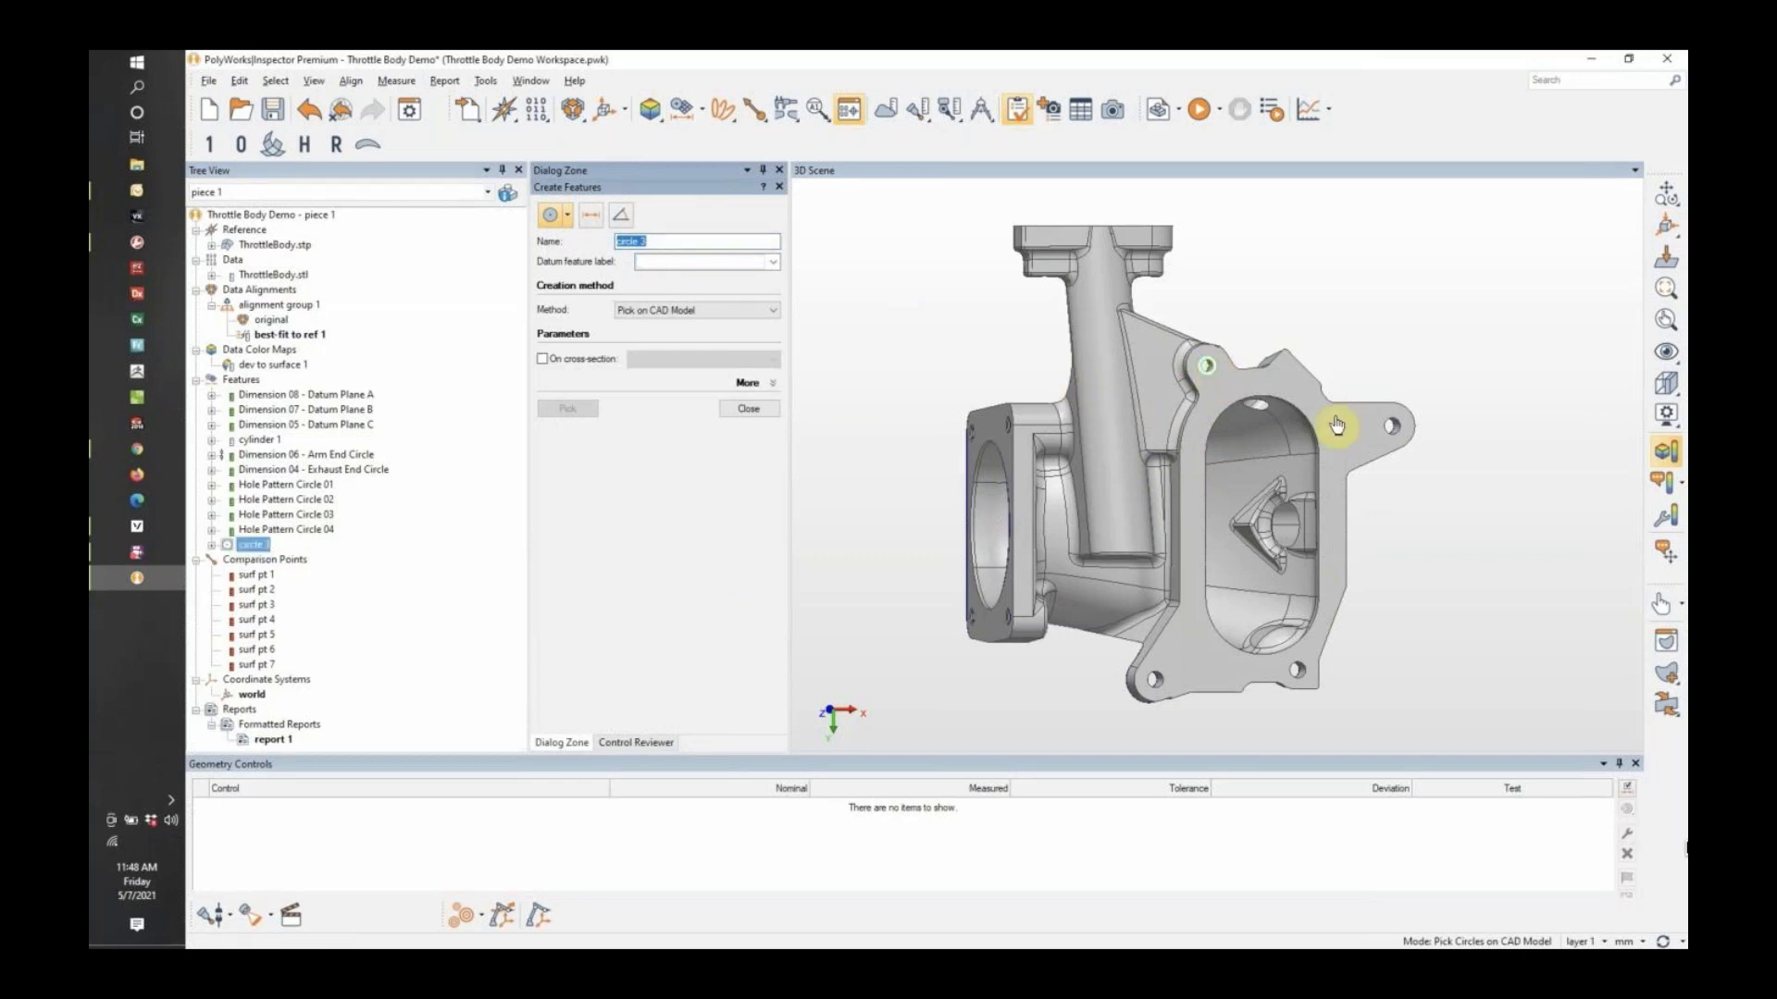
pyautogui.click(1390, 433)
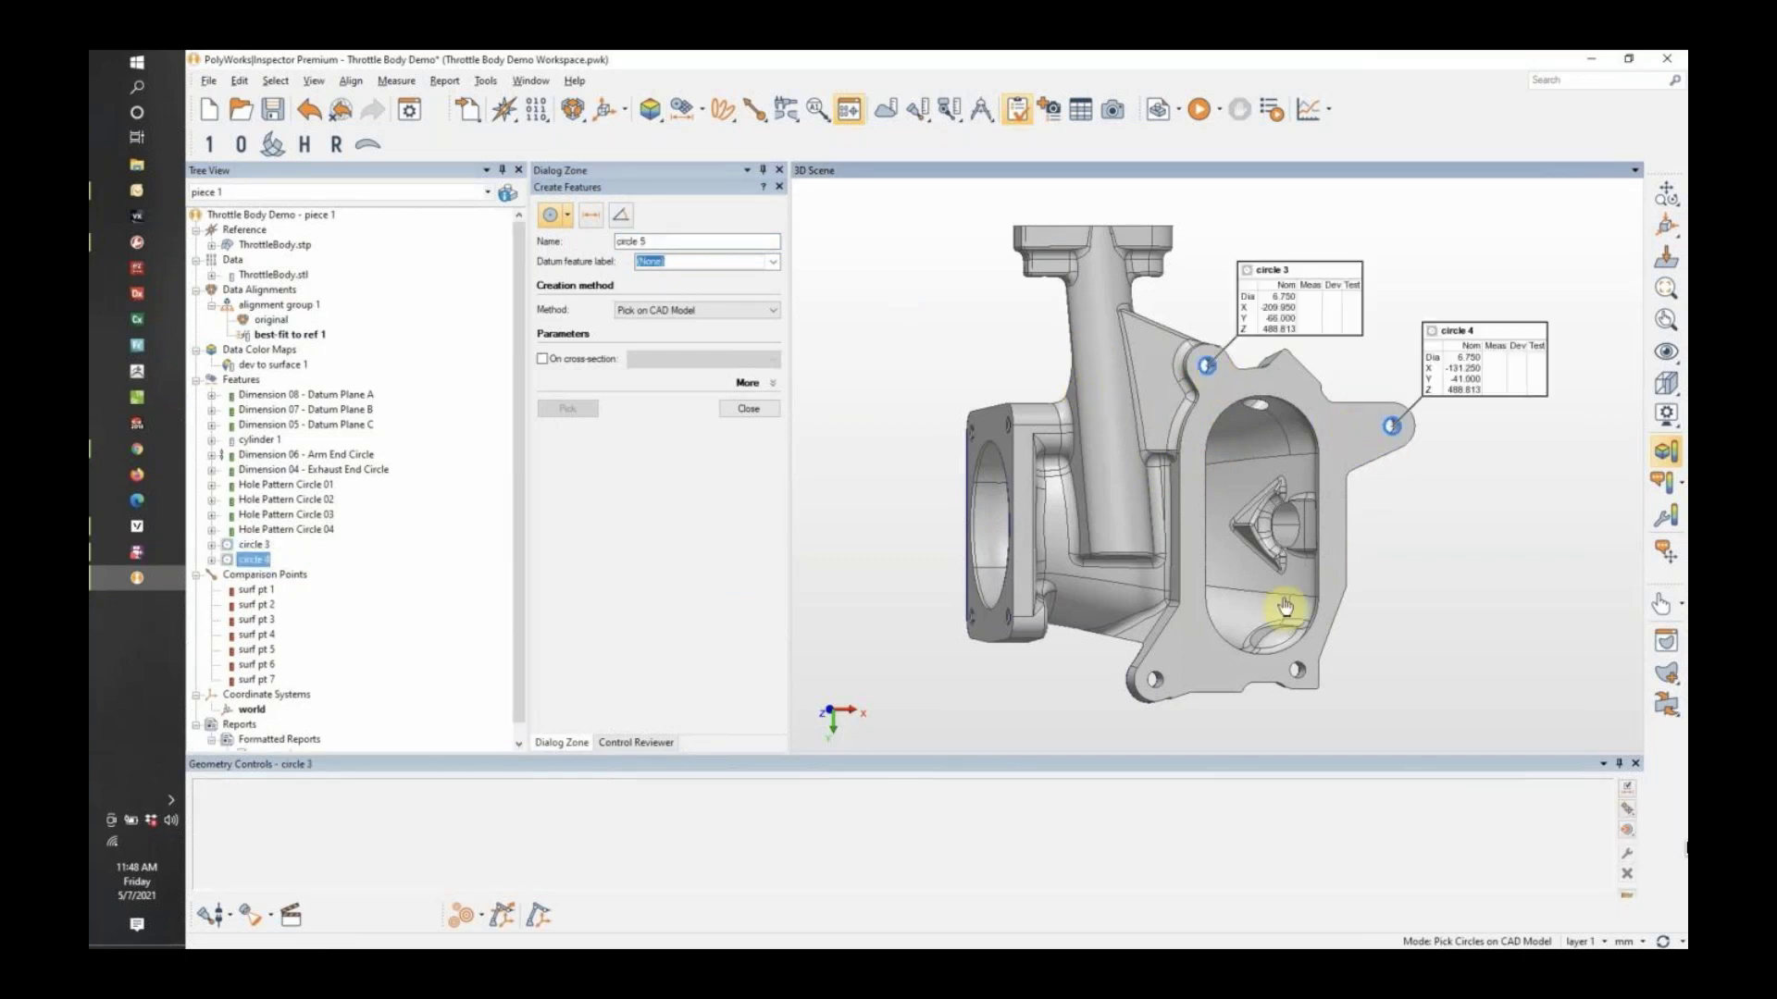
pyautogui.click(1179, 687)
pyautogui.click(1303, 682)
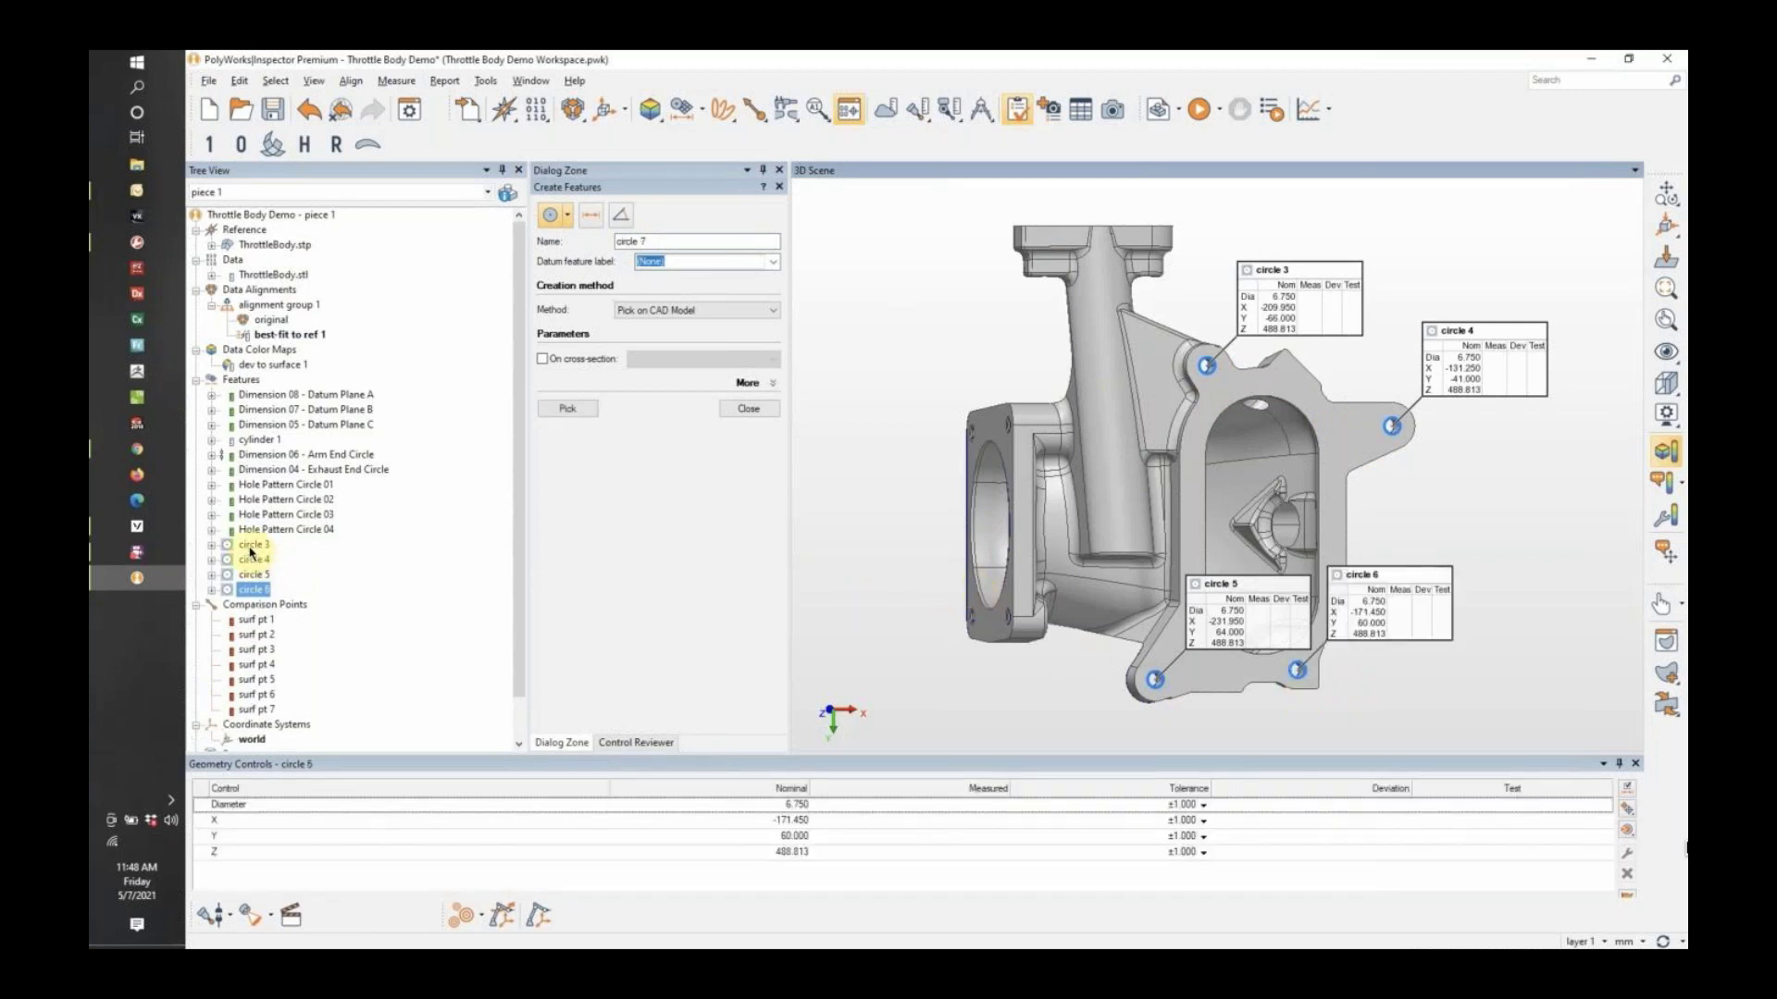
pyautogui.moveTo(251, 545); pyautogui.dragTo(258, 594)
# Uncheck the Diameter, X, Y and Z controls for circles 3–6.
pyautogui.click(1627, 788)
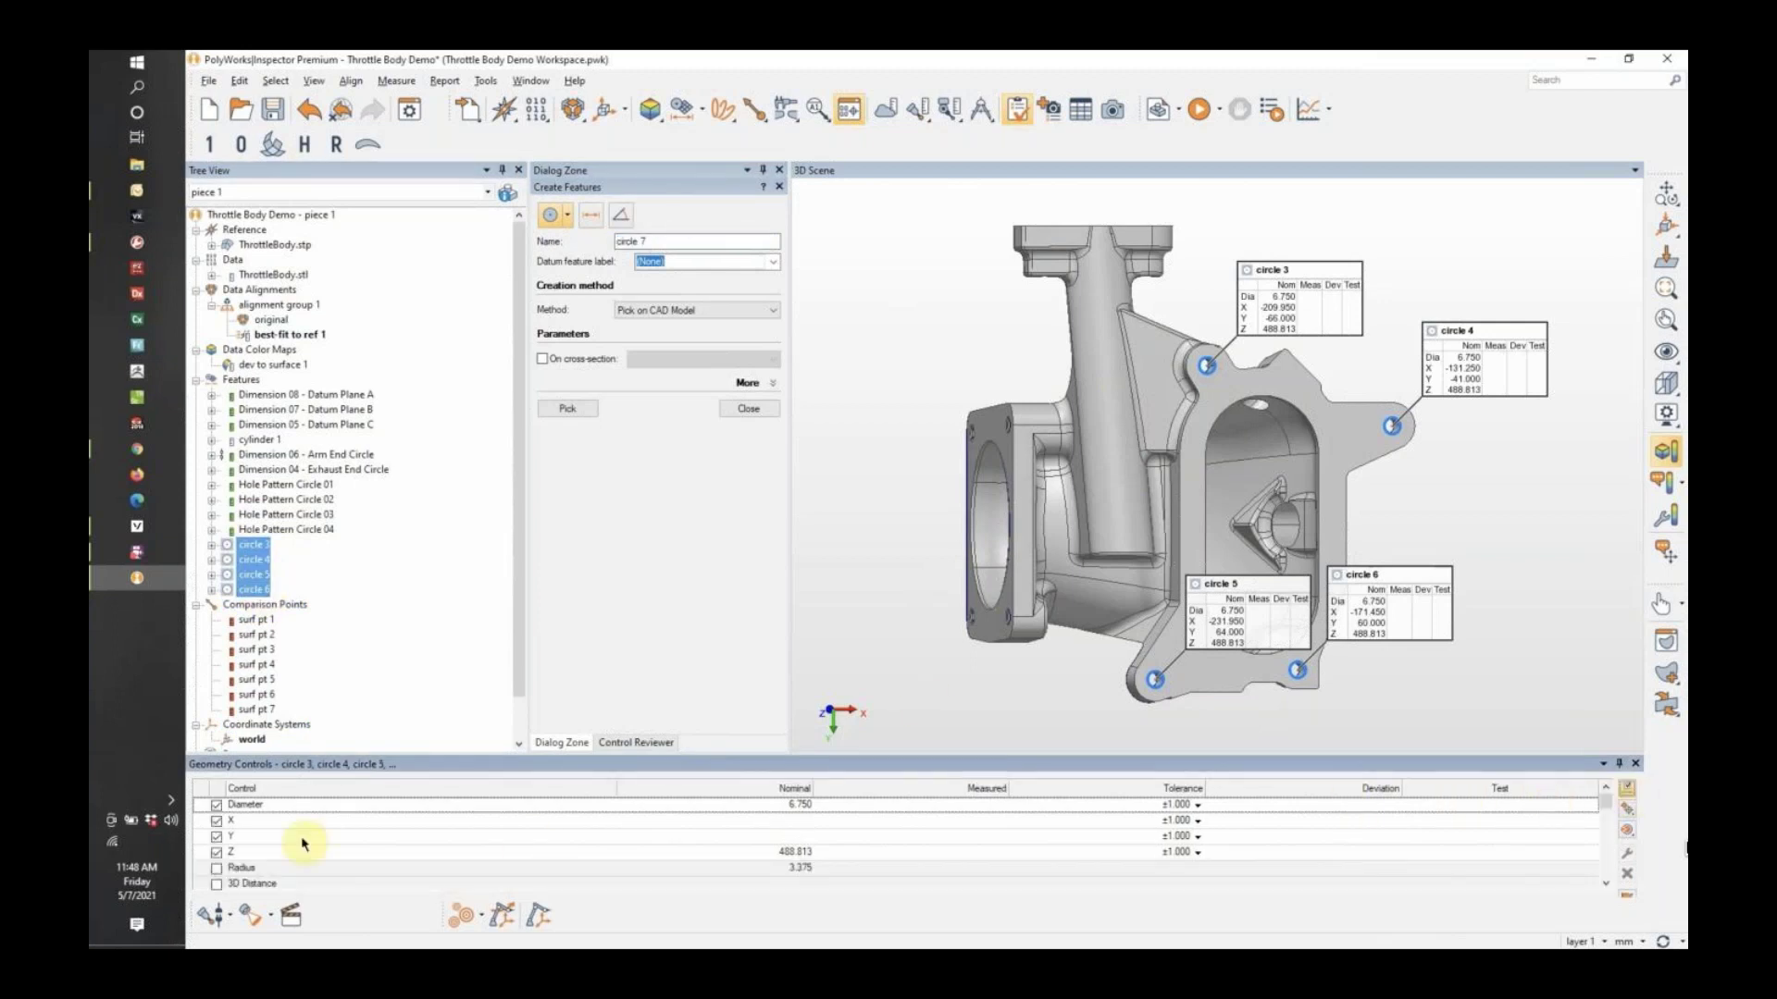
pyautogui.click(217, 804)
pyautogui.click(217, 820)
pyautogui.click(217, 835)
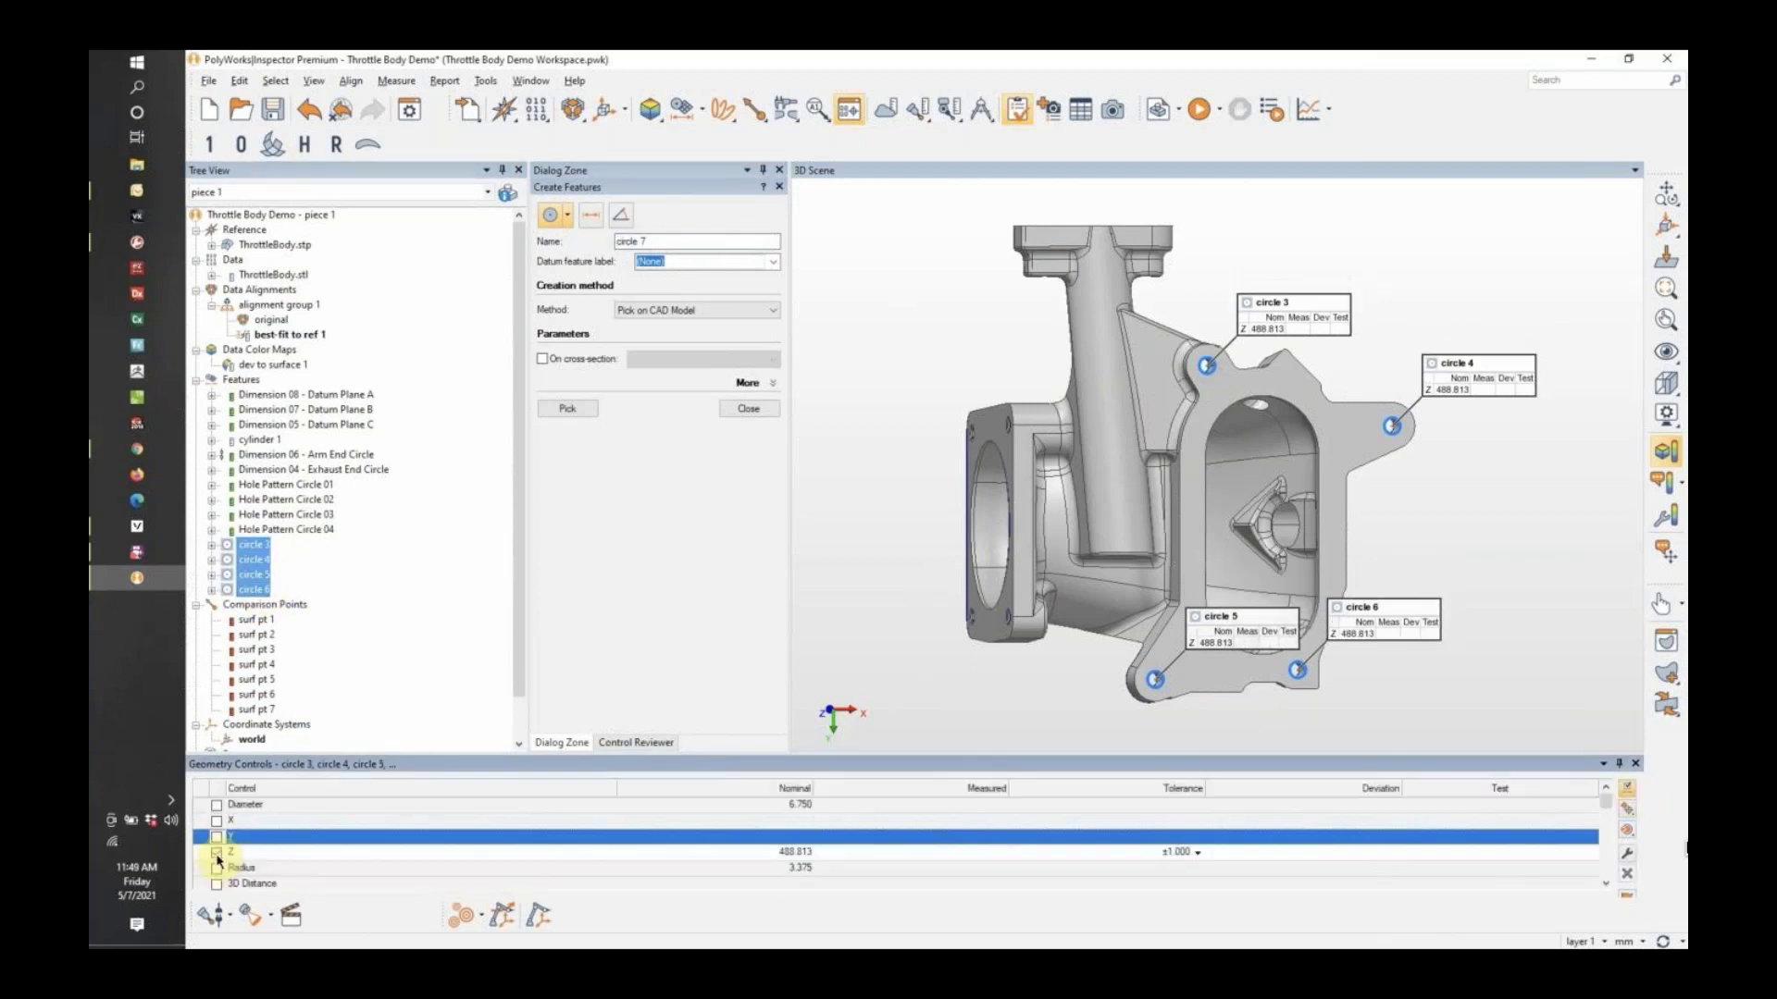
pyautogui.click(217, 852)
pyautogui.click(1627, 793)
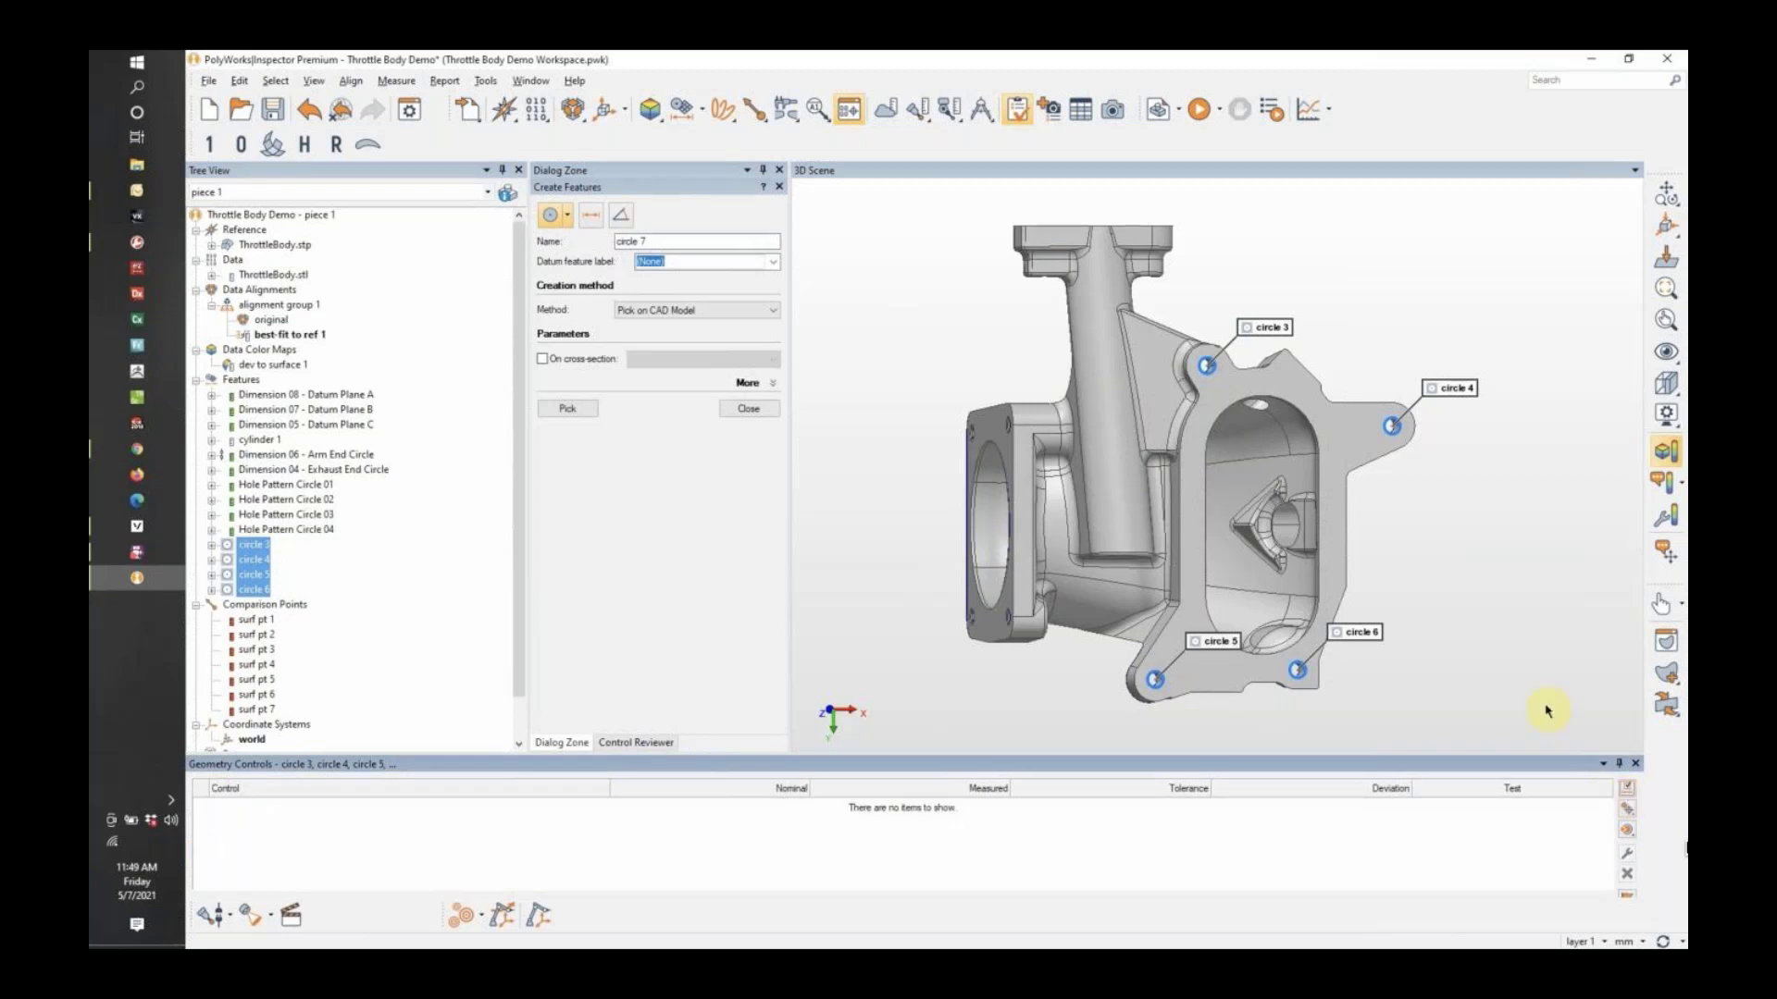
pyautogui.click(748, 409)
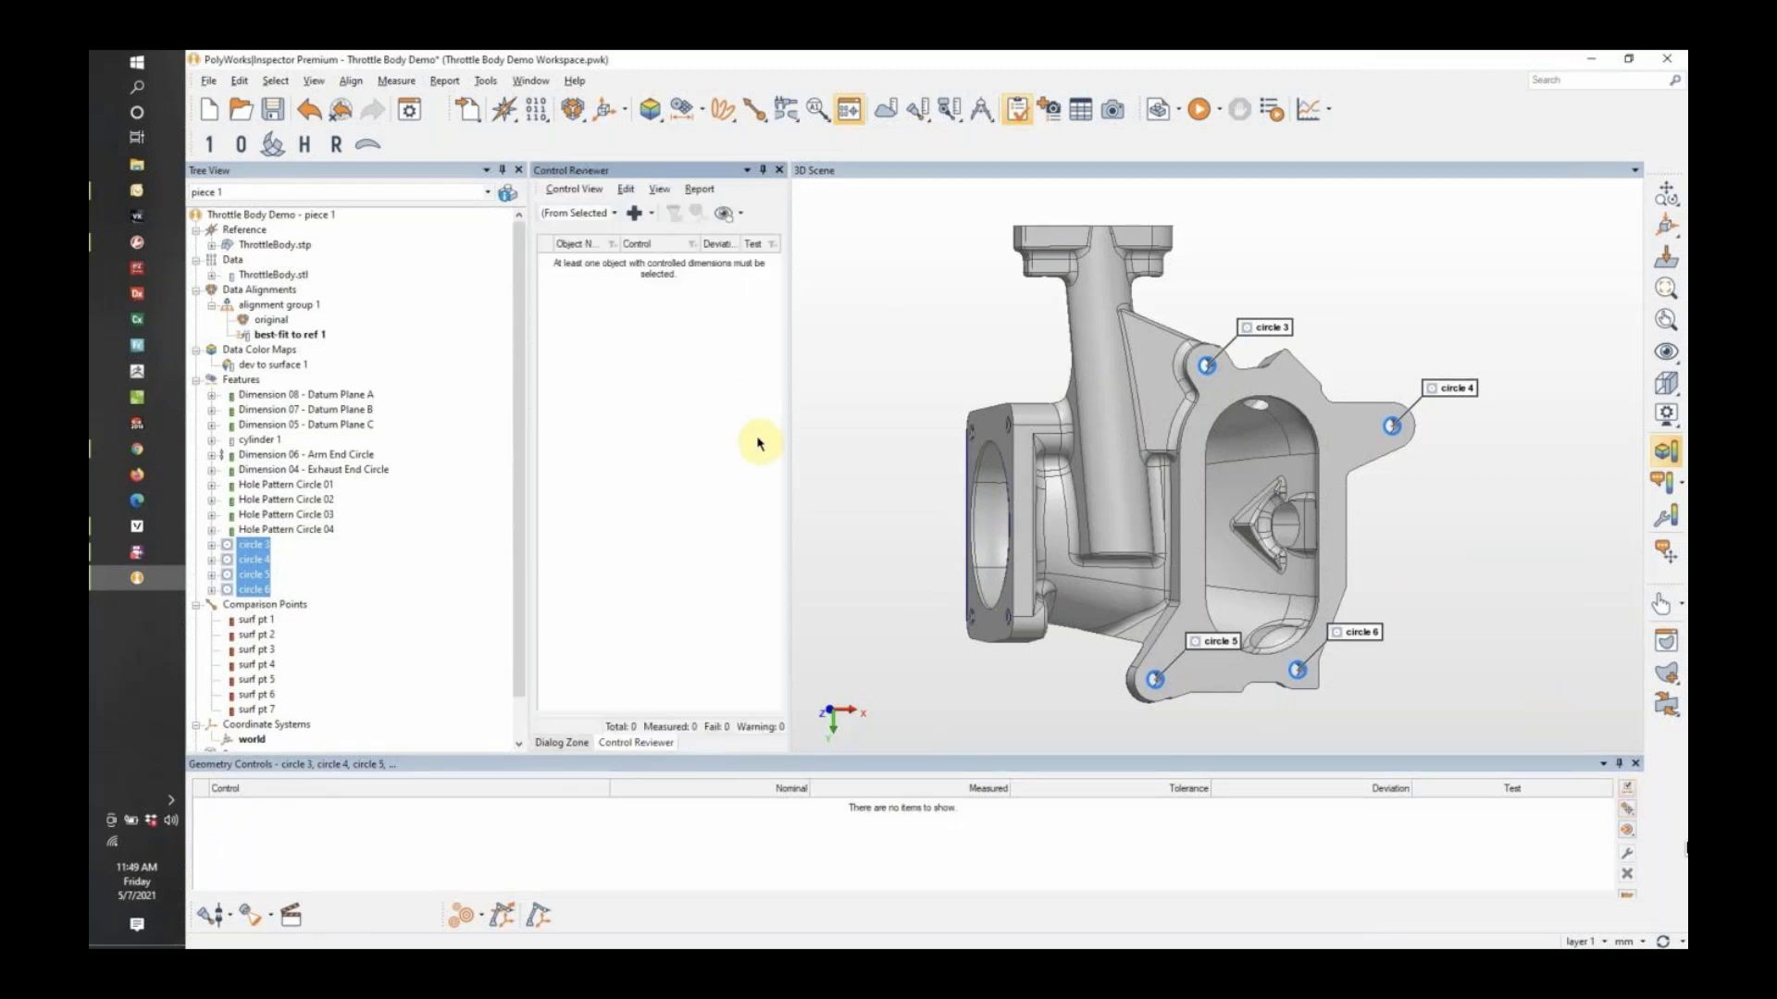
# Create a pattern feature from the selected circles 3–6.
pyautogui.click(703, 108)
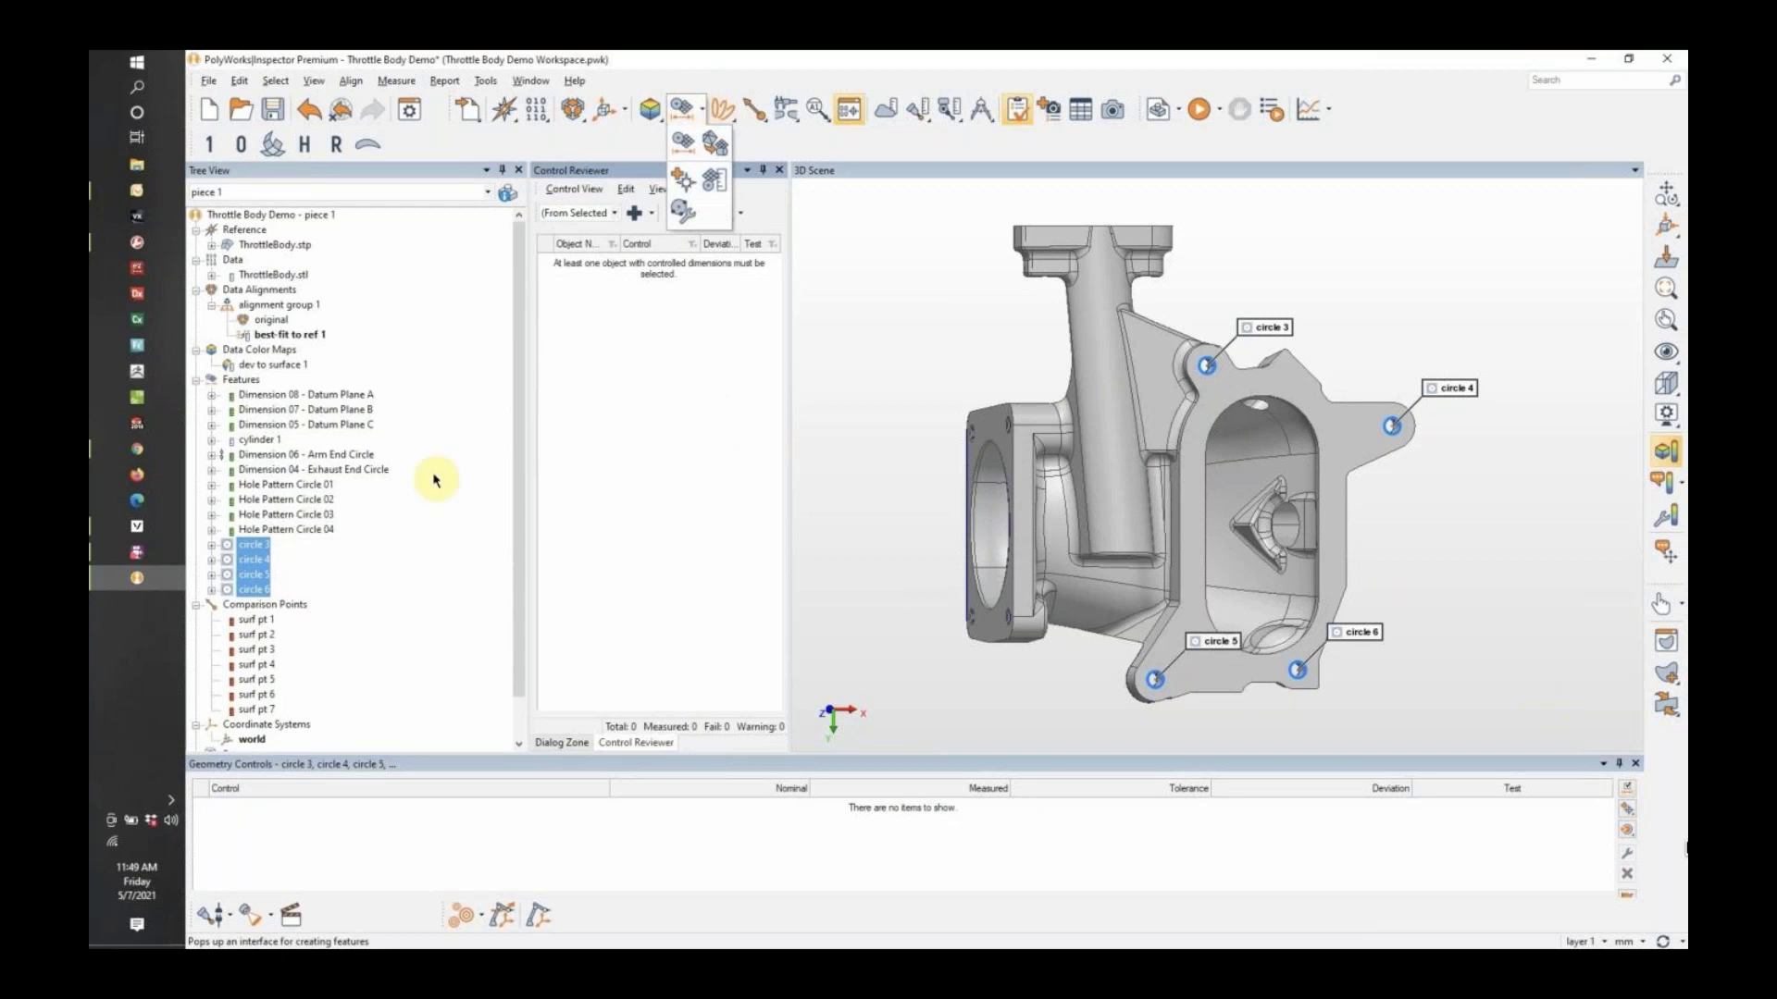
pyautogui.click(688, 154)
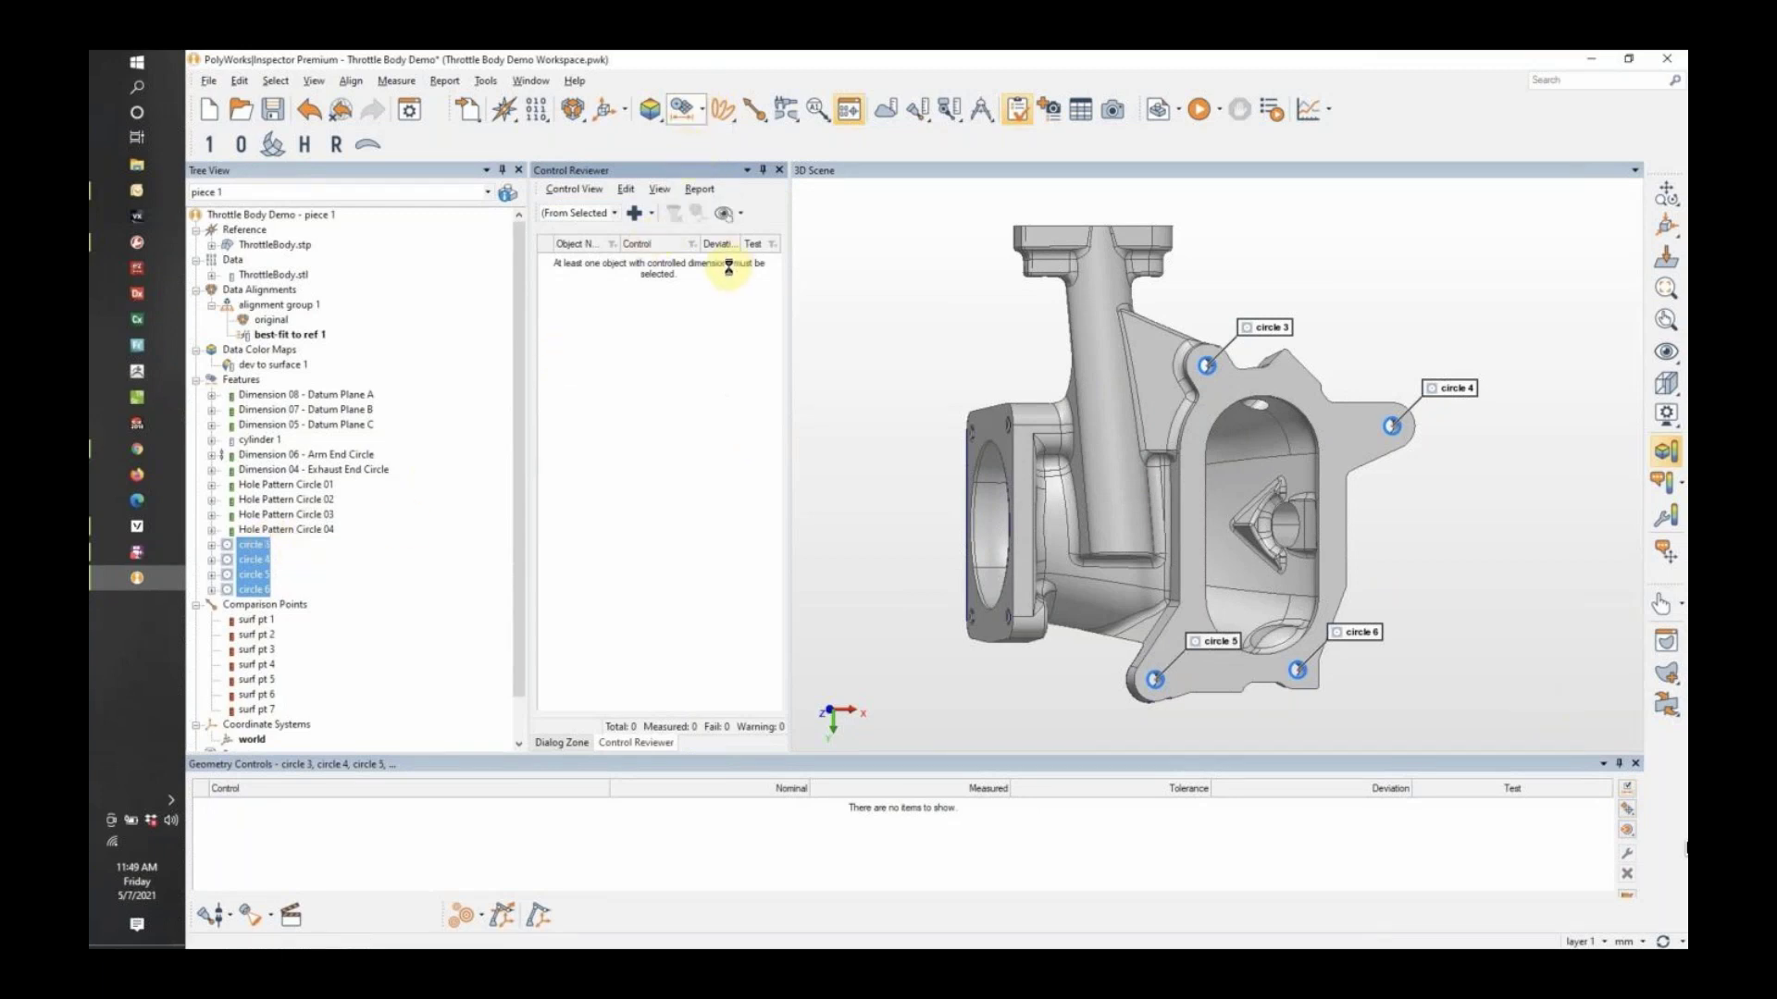
pyautogui.click(567, 214)
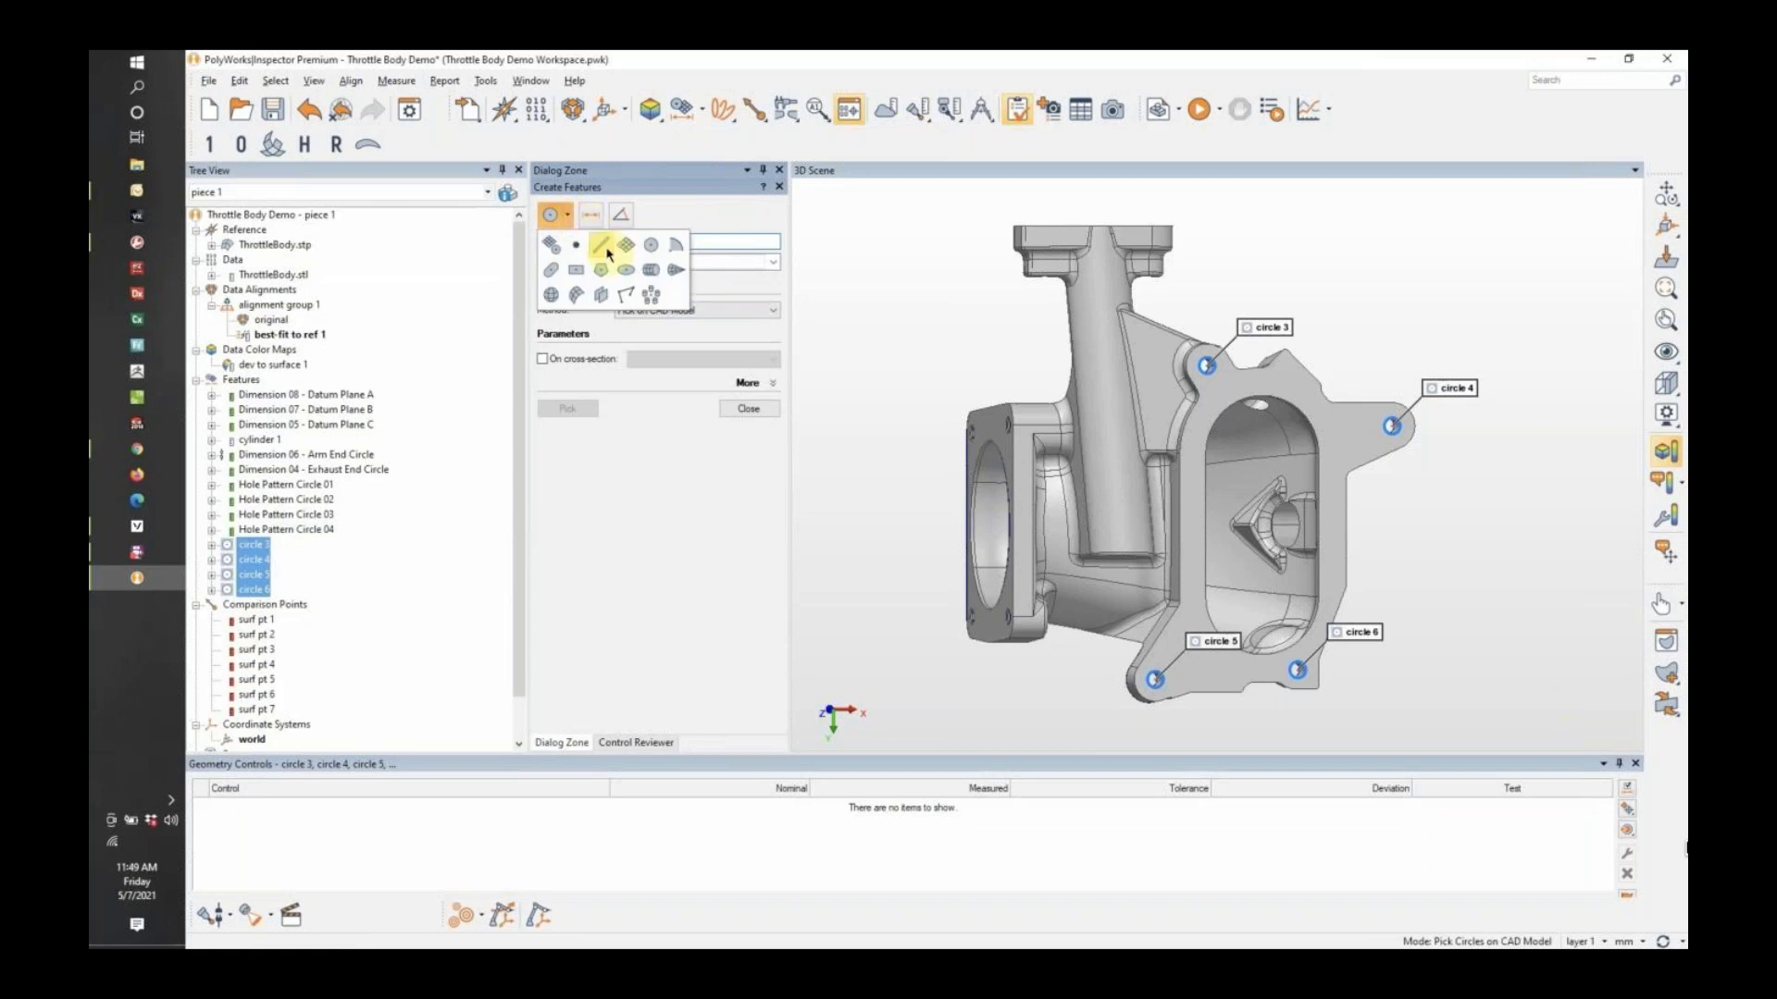
pyautogui.click(659, 298)
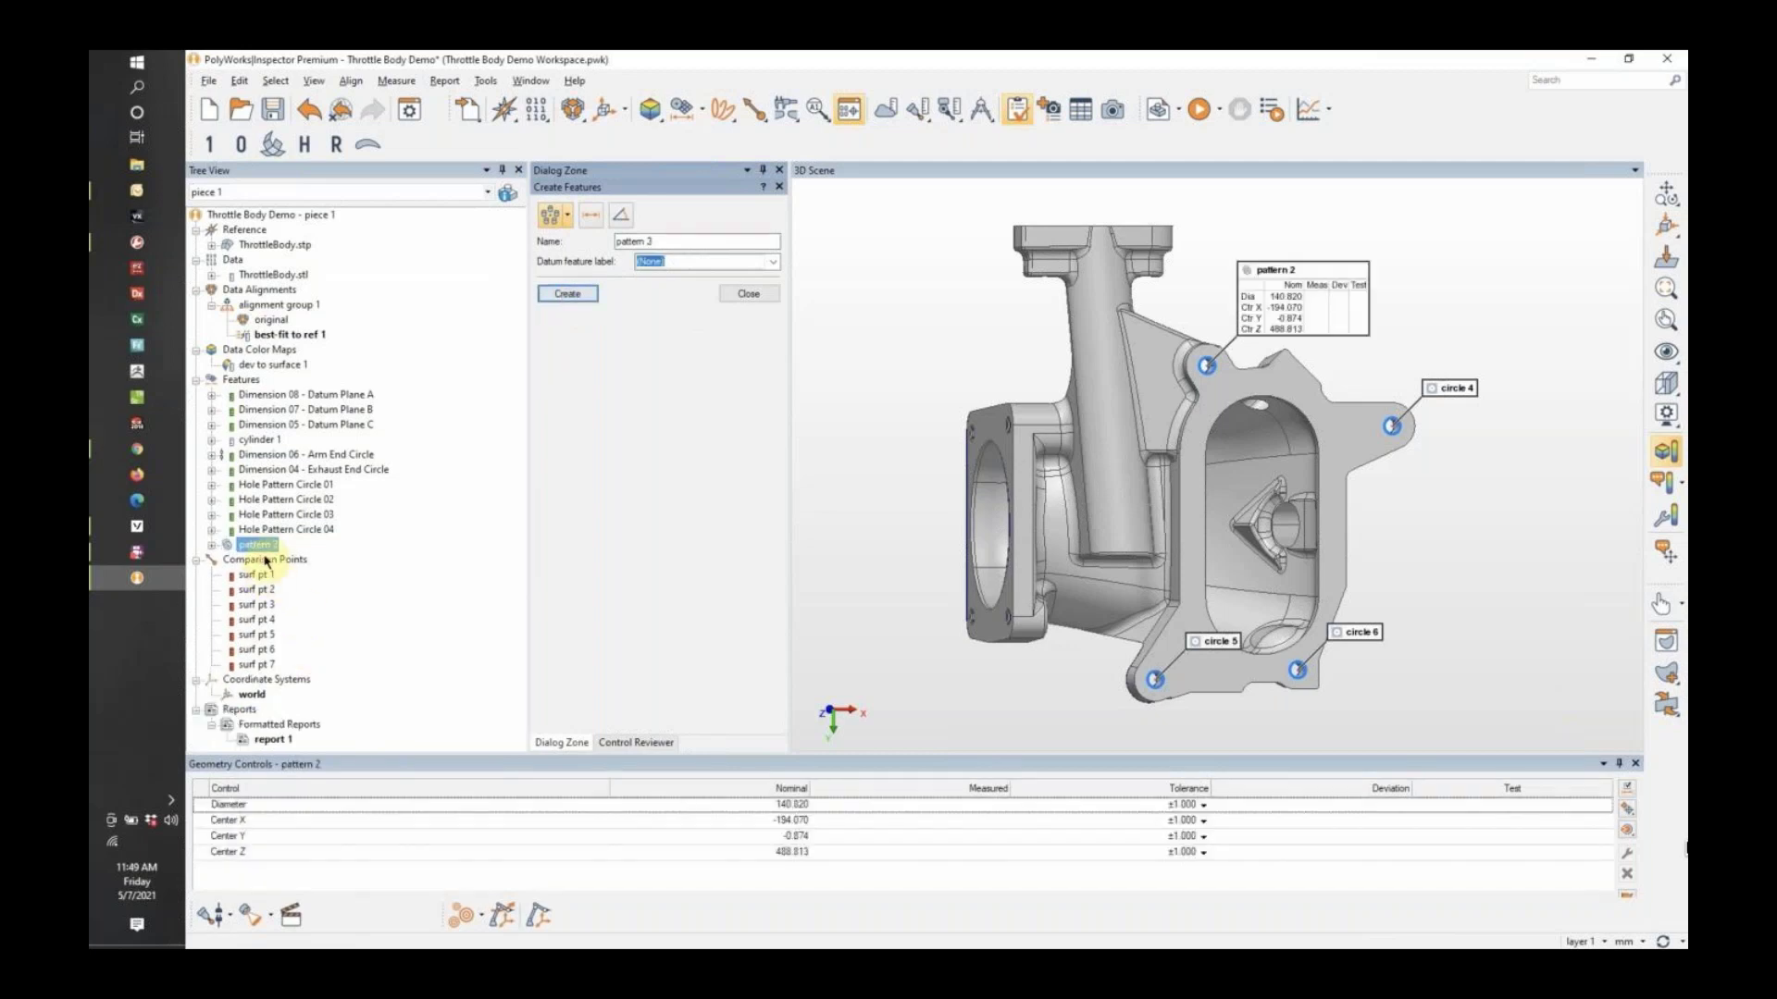
# Rename the new pattern 2 feature to 'Intake End Hole Pattern'.
pyautogui.click(259, 546)
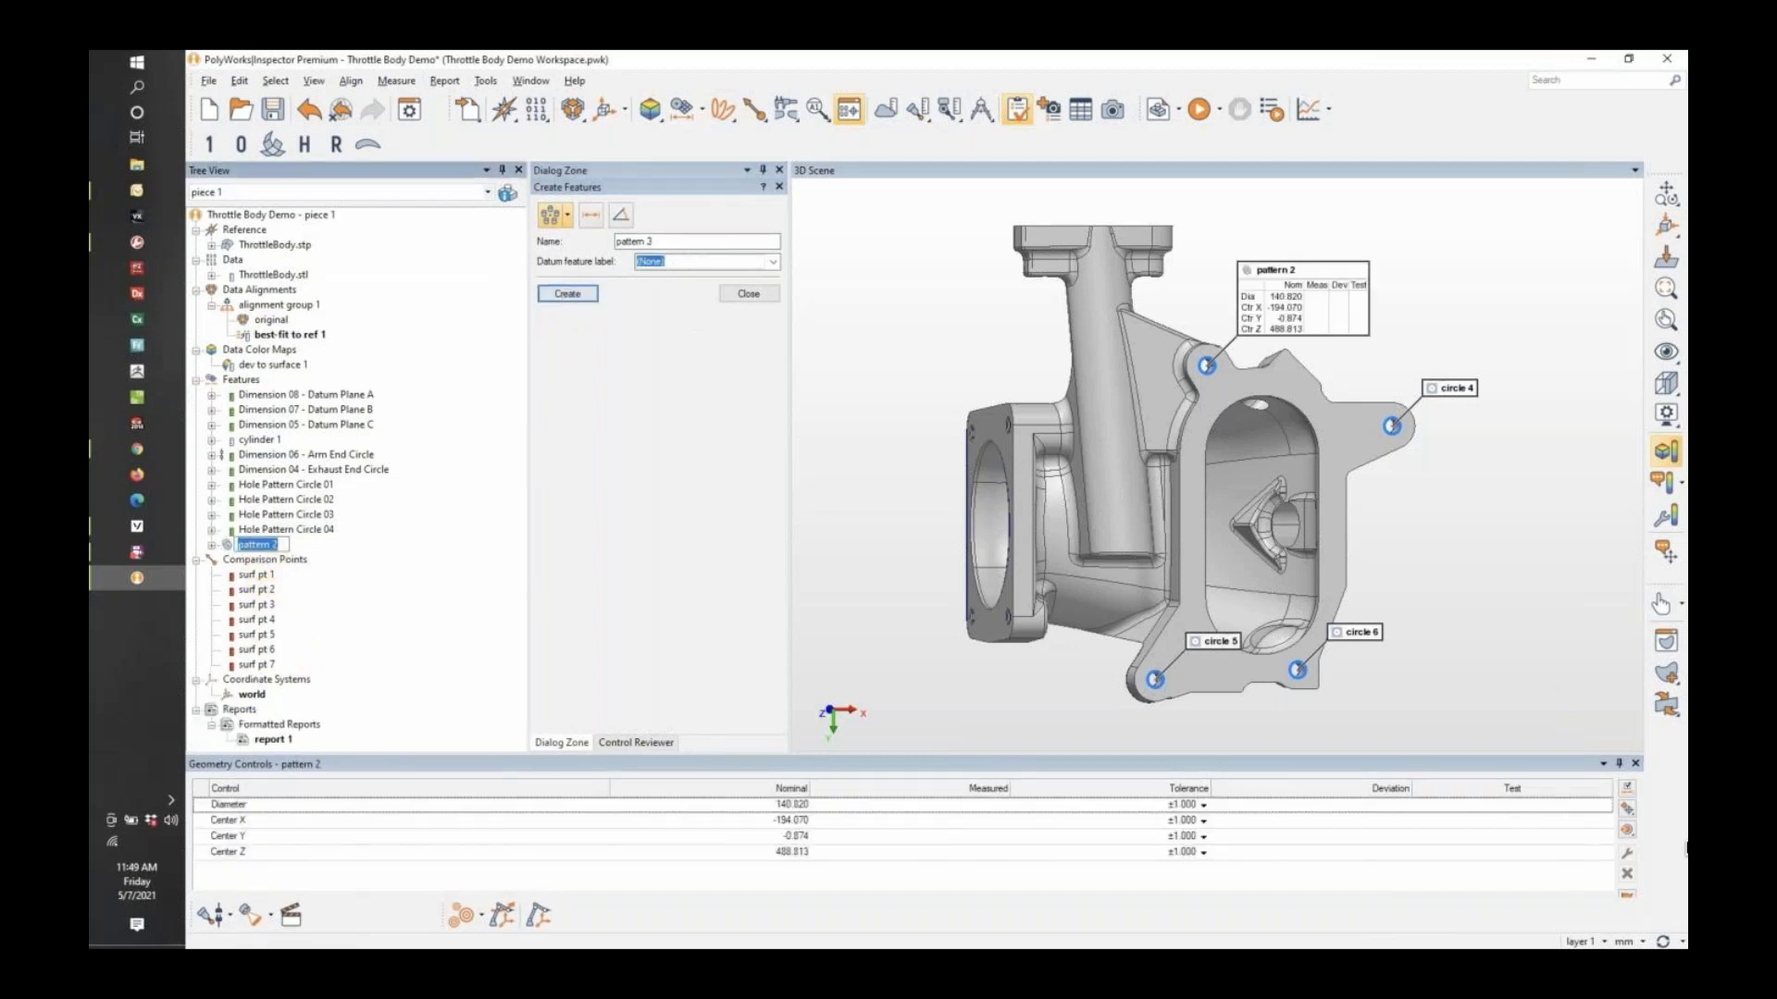
pyautogui.write('Inta')
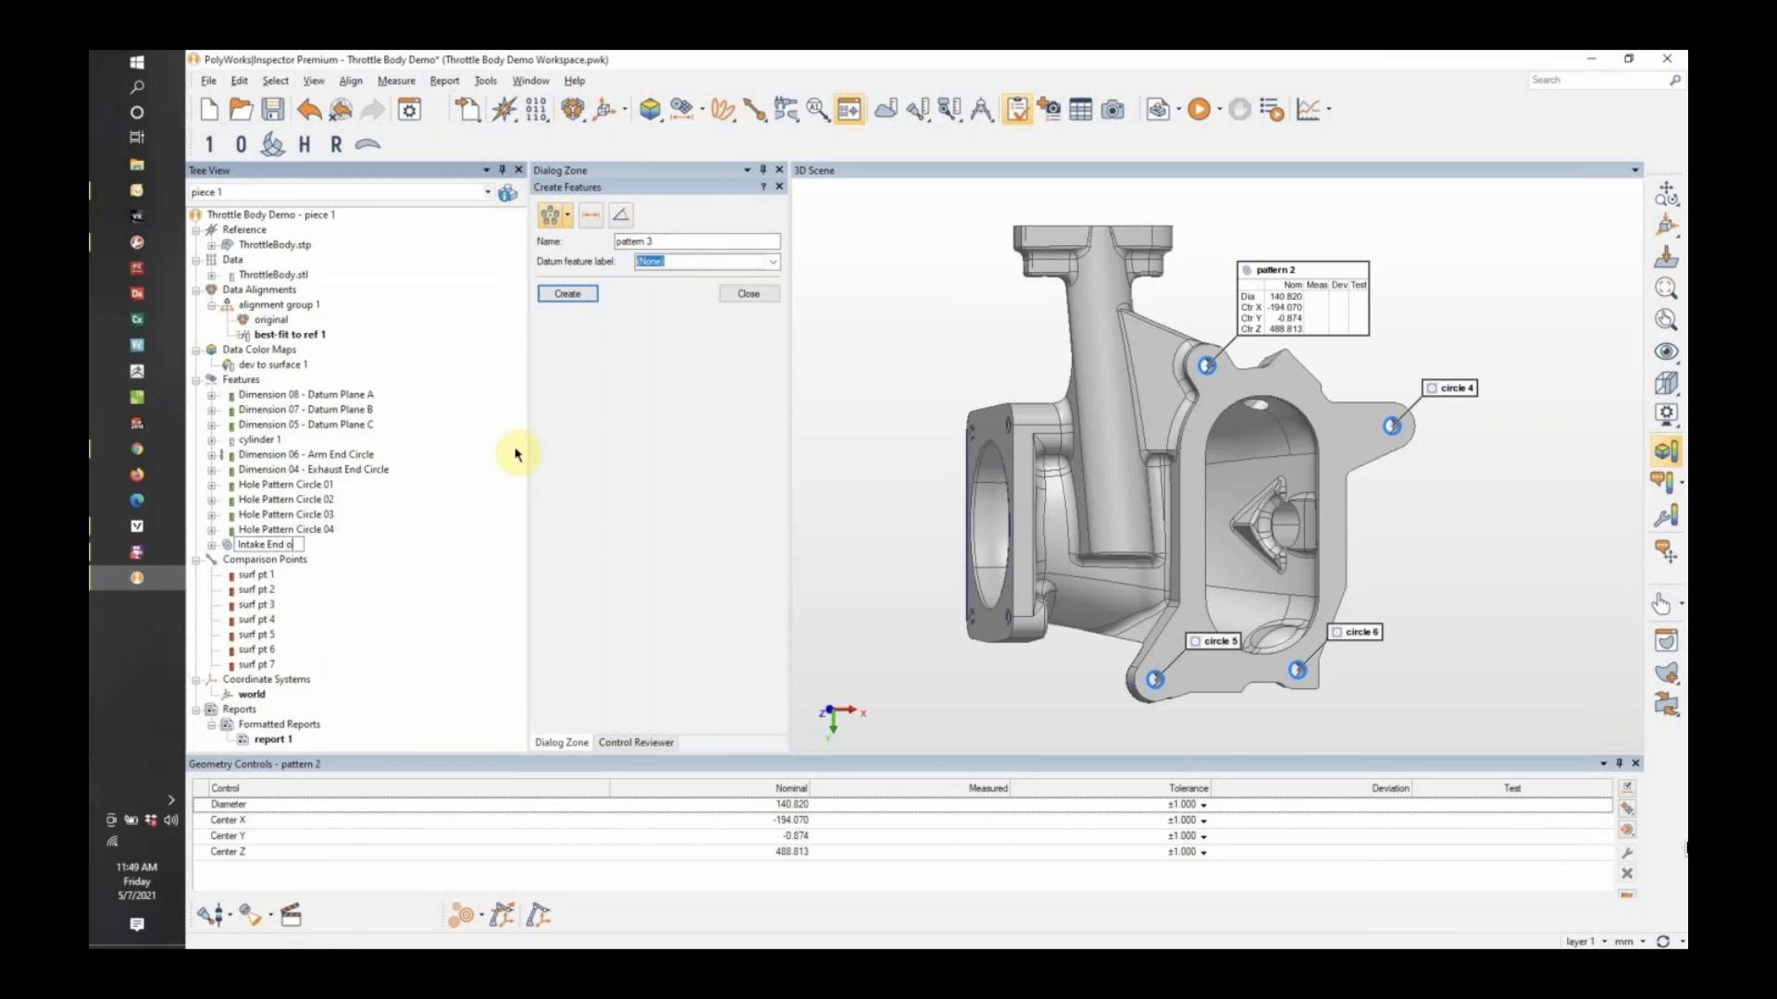
pyautogui.write('ke End Hole Pattern')
pyautogui.press('Return')
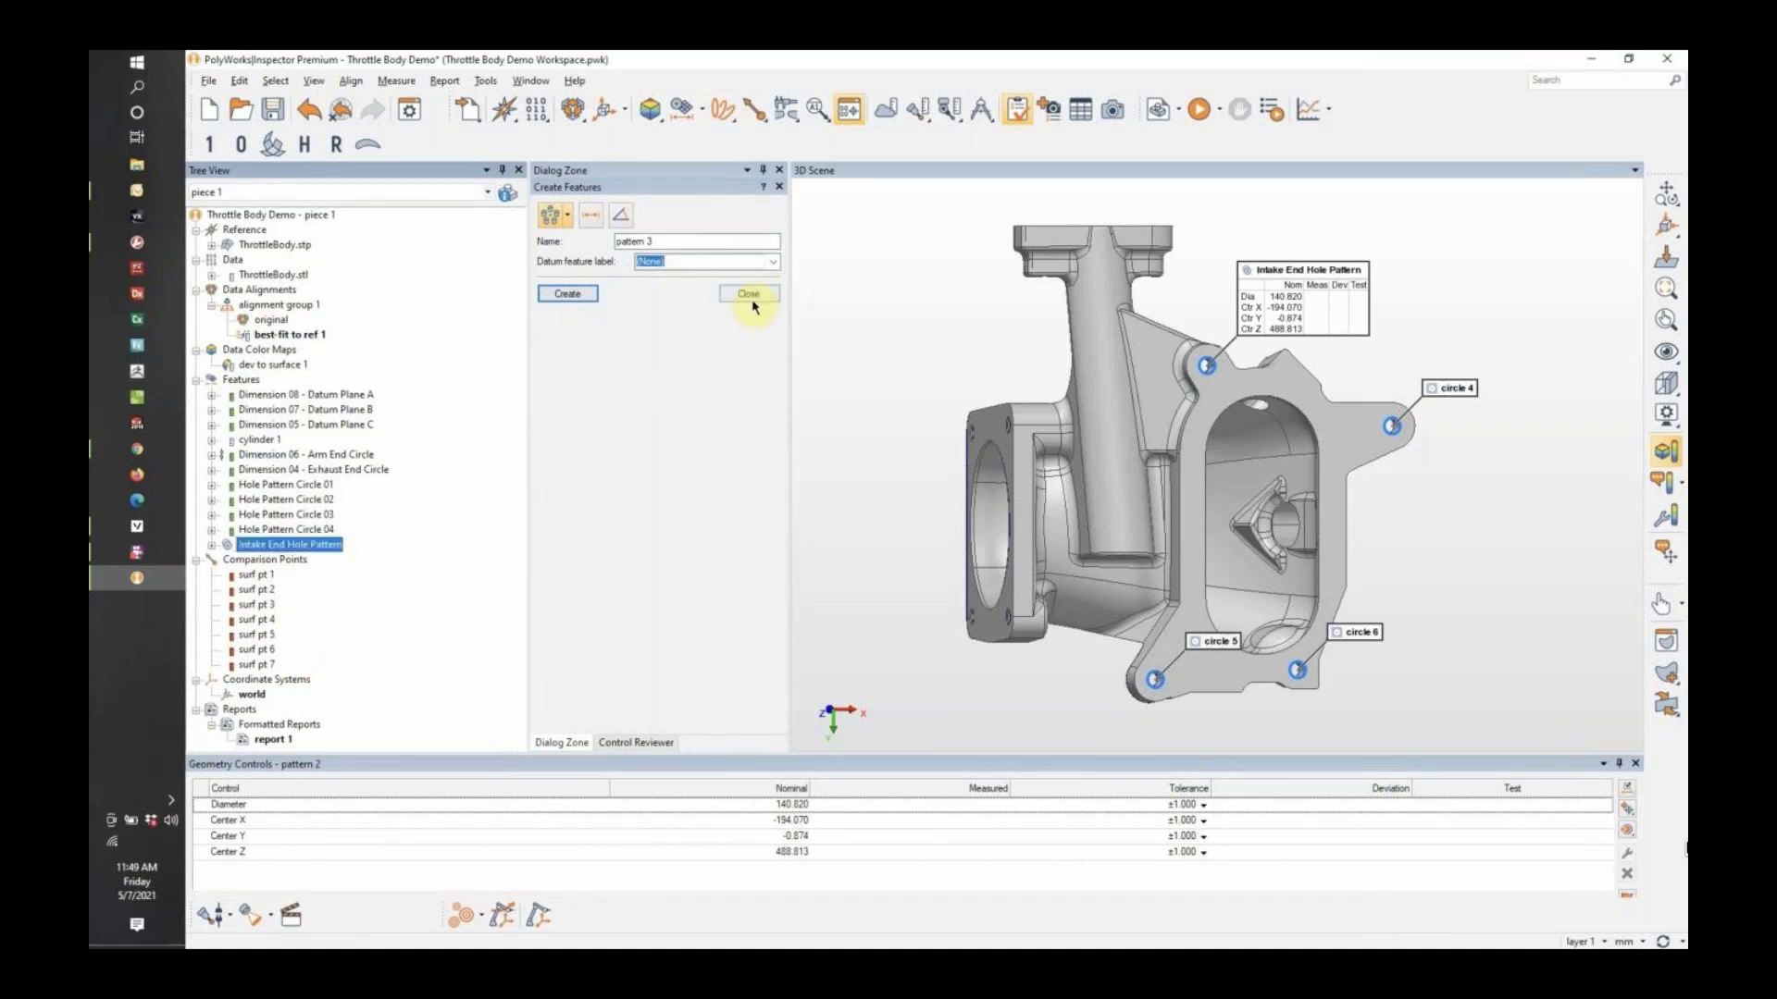
pyautogui.click(749, 293)
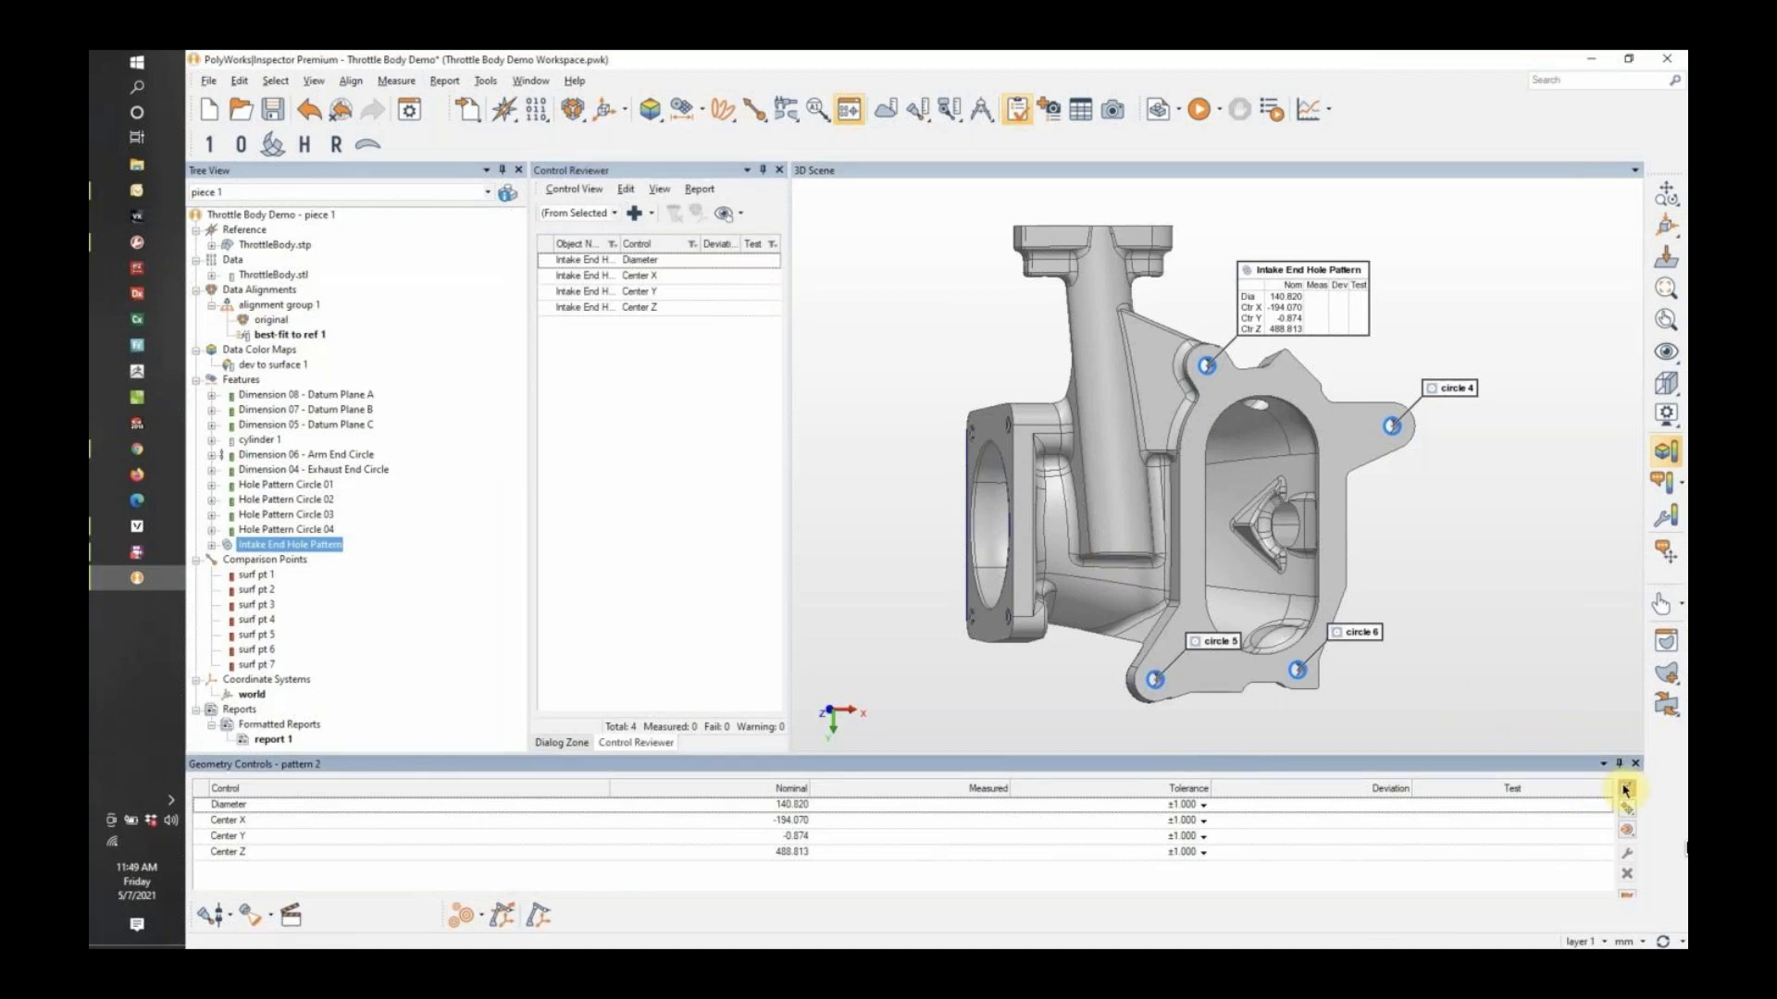
# Remove the pattern's Diameter and Center X, Y, Z controls.
pyautogui.click(215, 807)
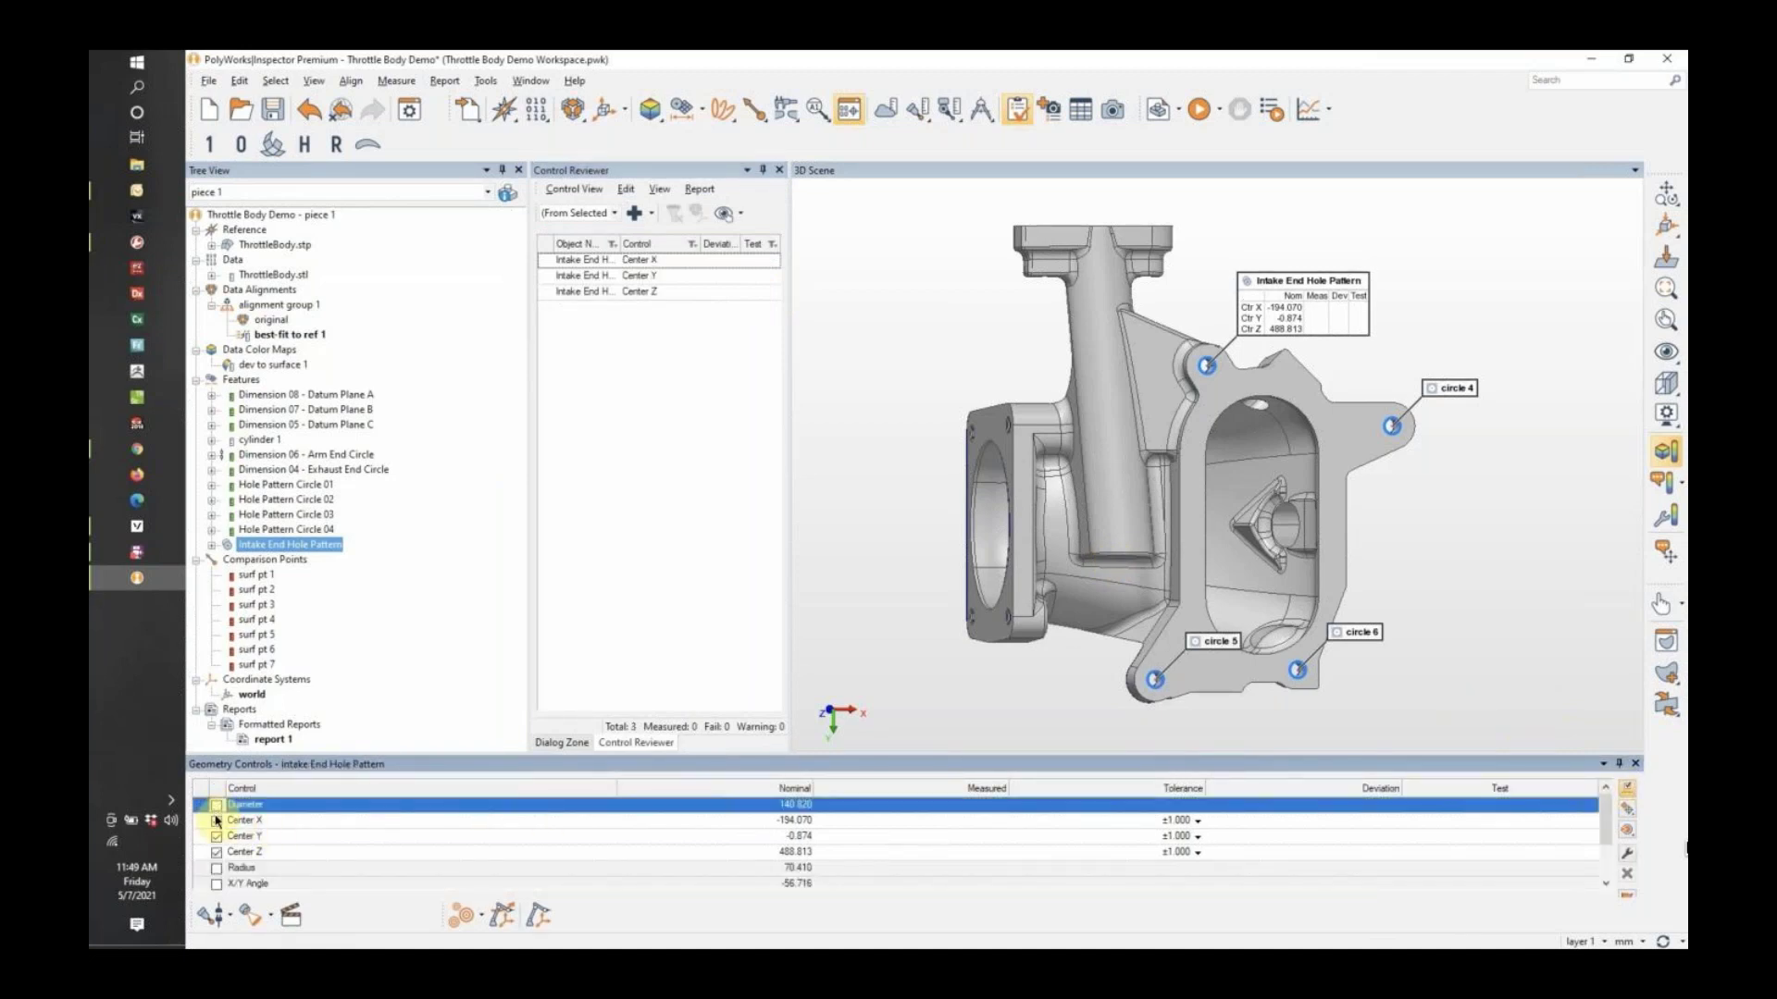
pyautogui.click(216, 821)
pyautogui.click(215, 837)
pyautogui.click(216, 852)
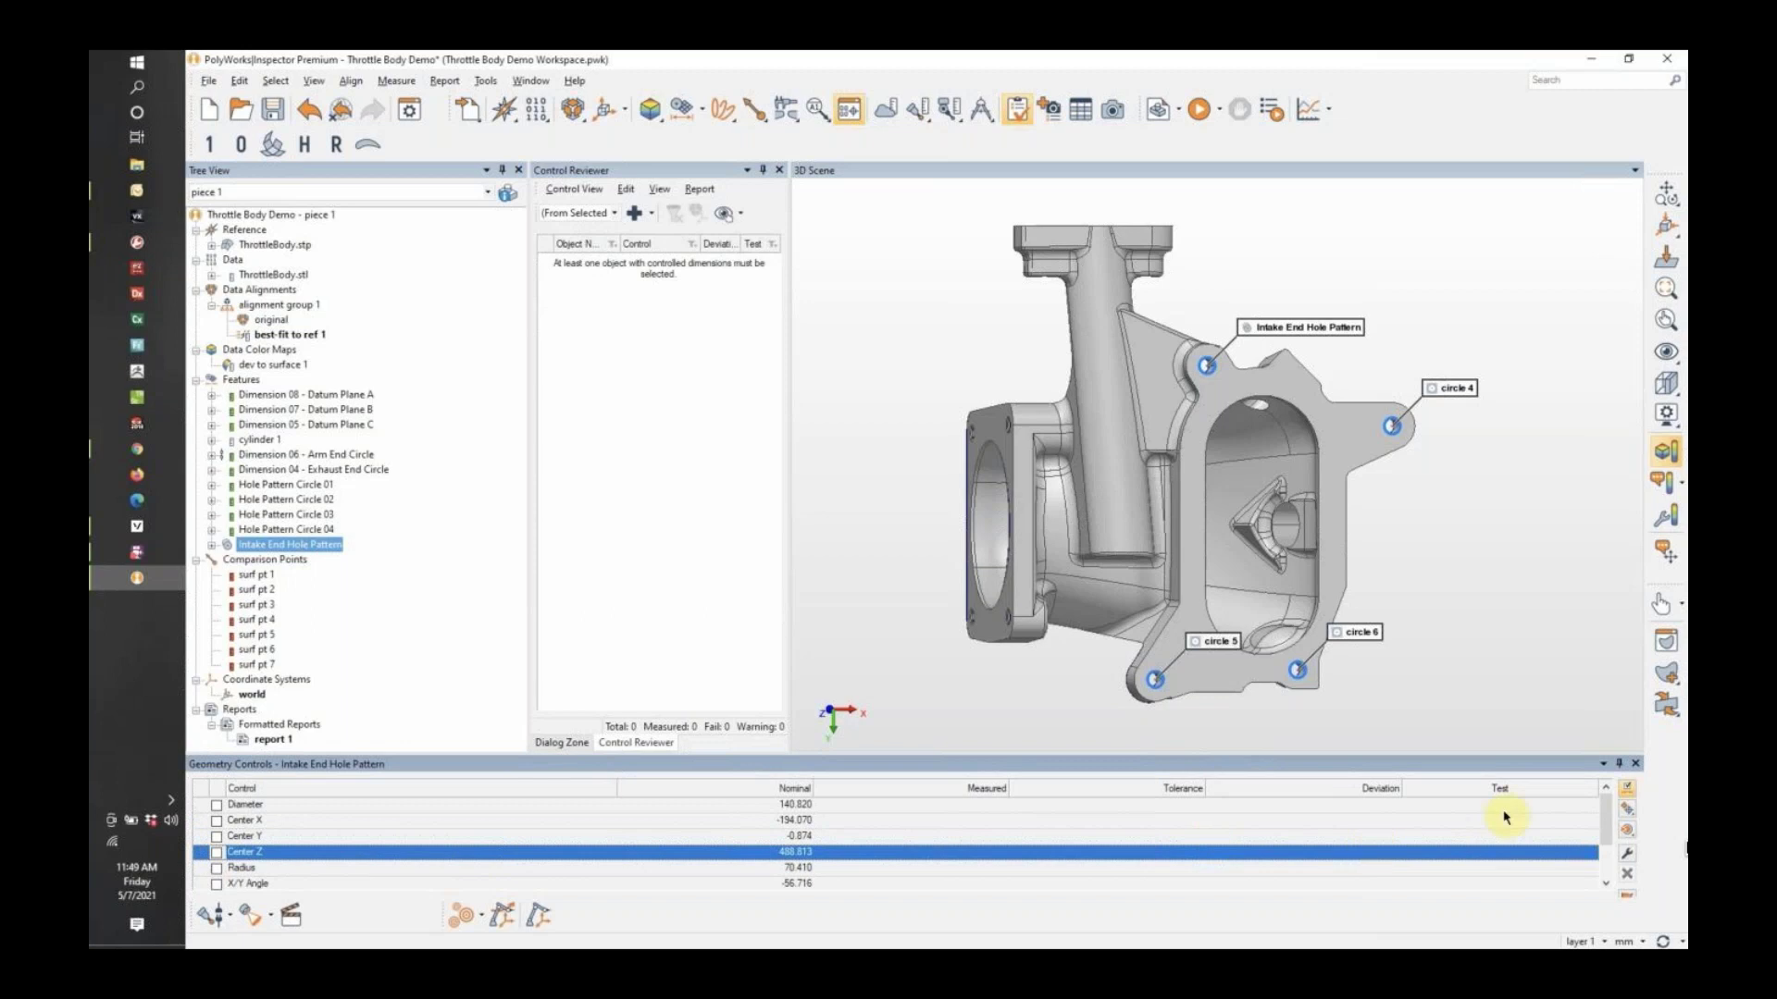
pyautogui.click(1626, 810)
# Add a Ø0.500 position control referenced to datums A, B and C, and shift its label.
pyautogui.click(1629, 814)
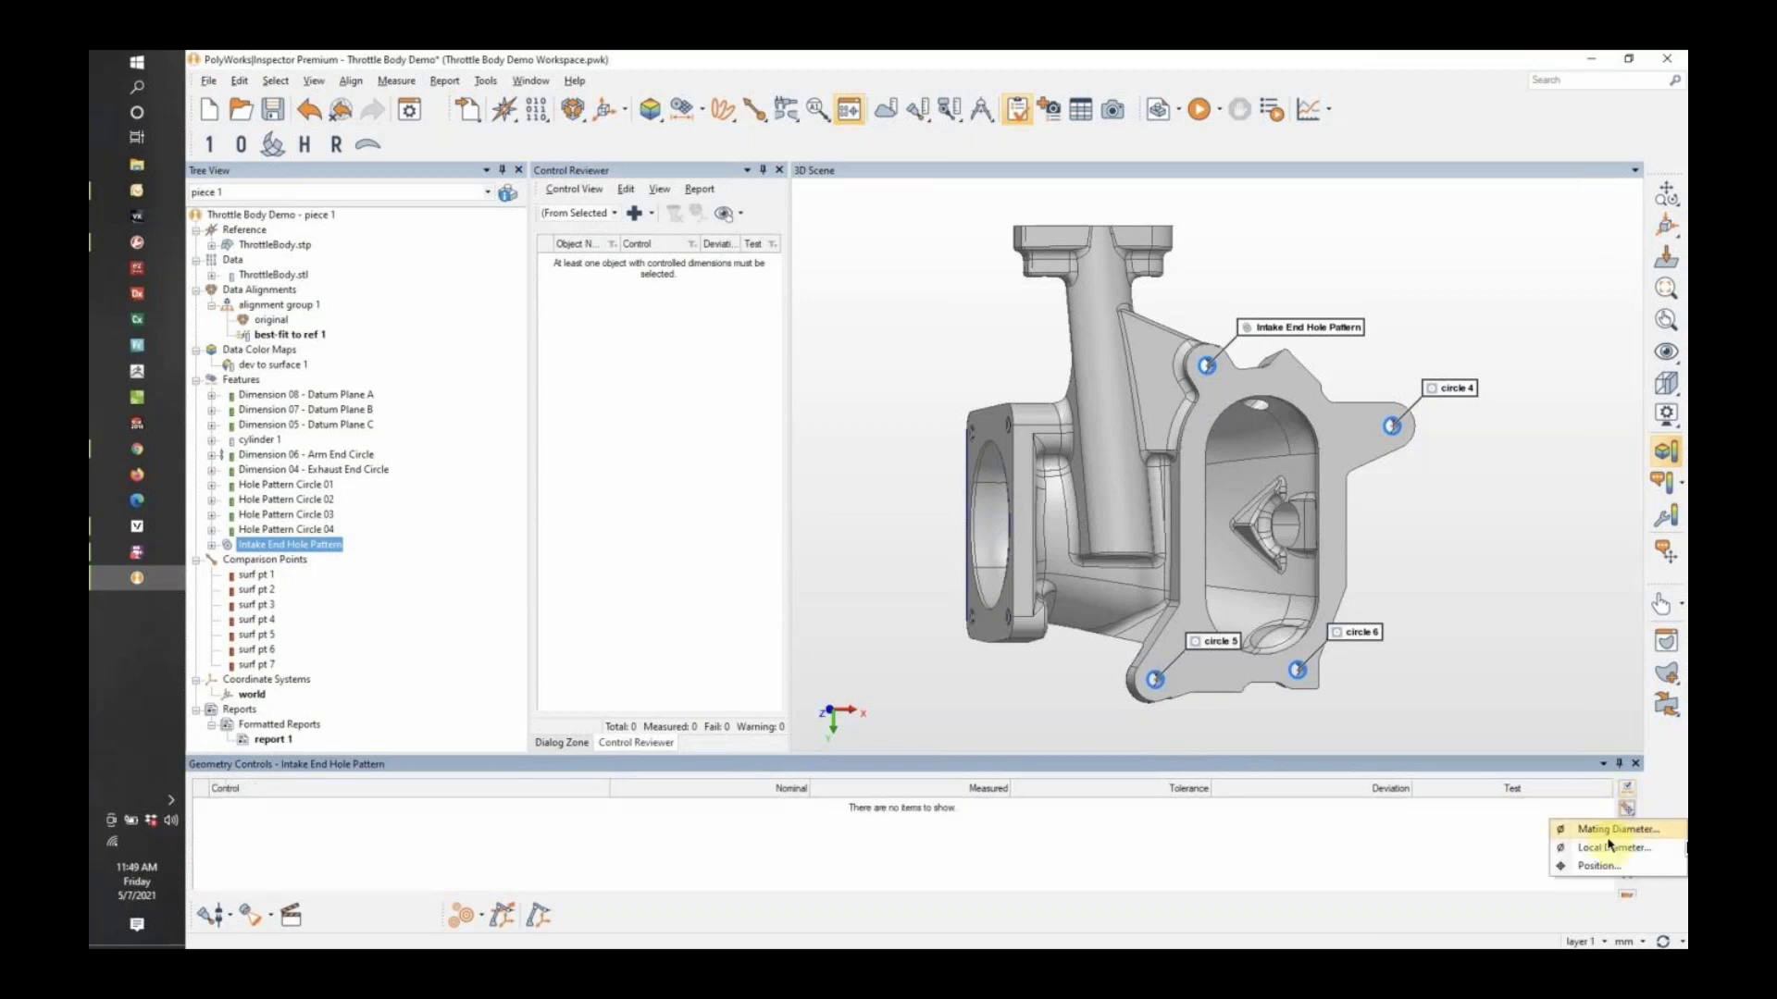
pyautogui.click(1604, 870)
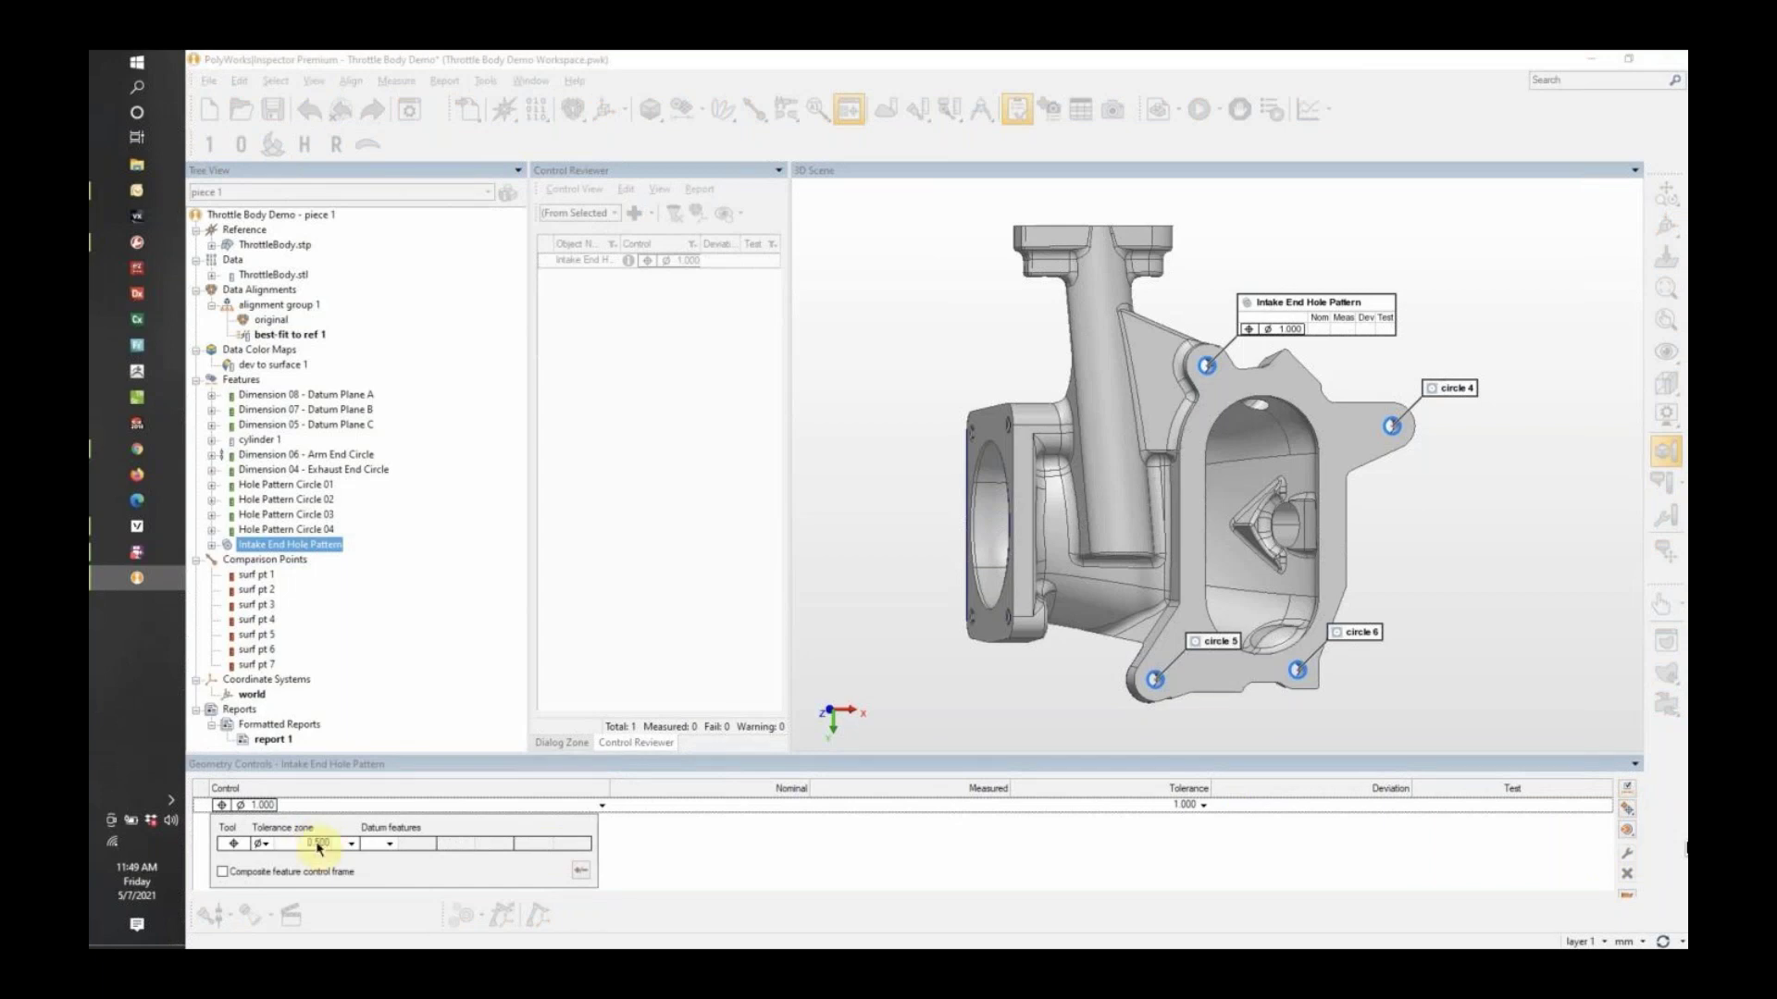
pyautogui.click(390, 844)
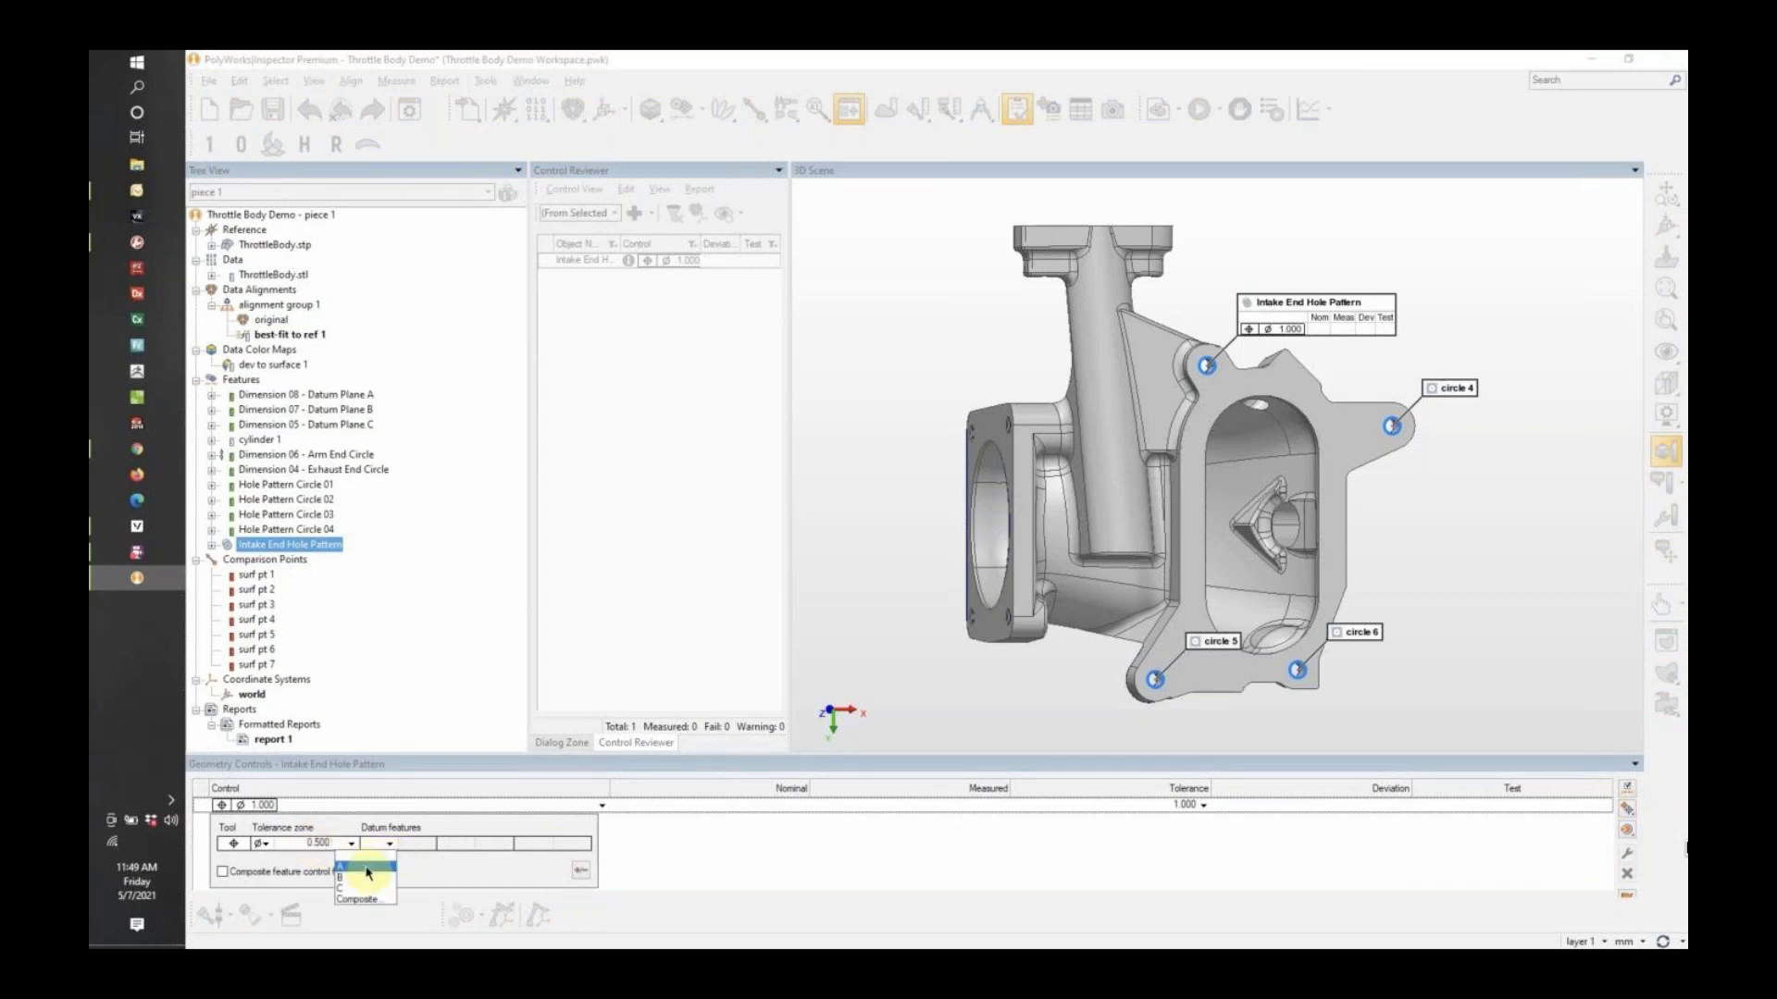
pyautogui.click(367, 870)
pyautogui.click(466, 844)
pyautogui.click(435, 866)
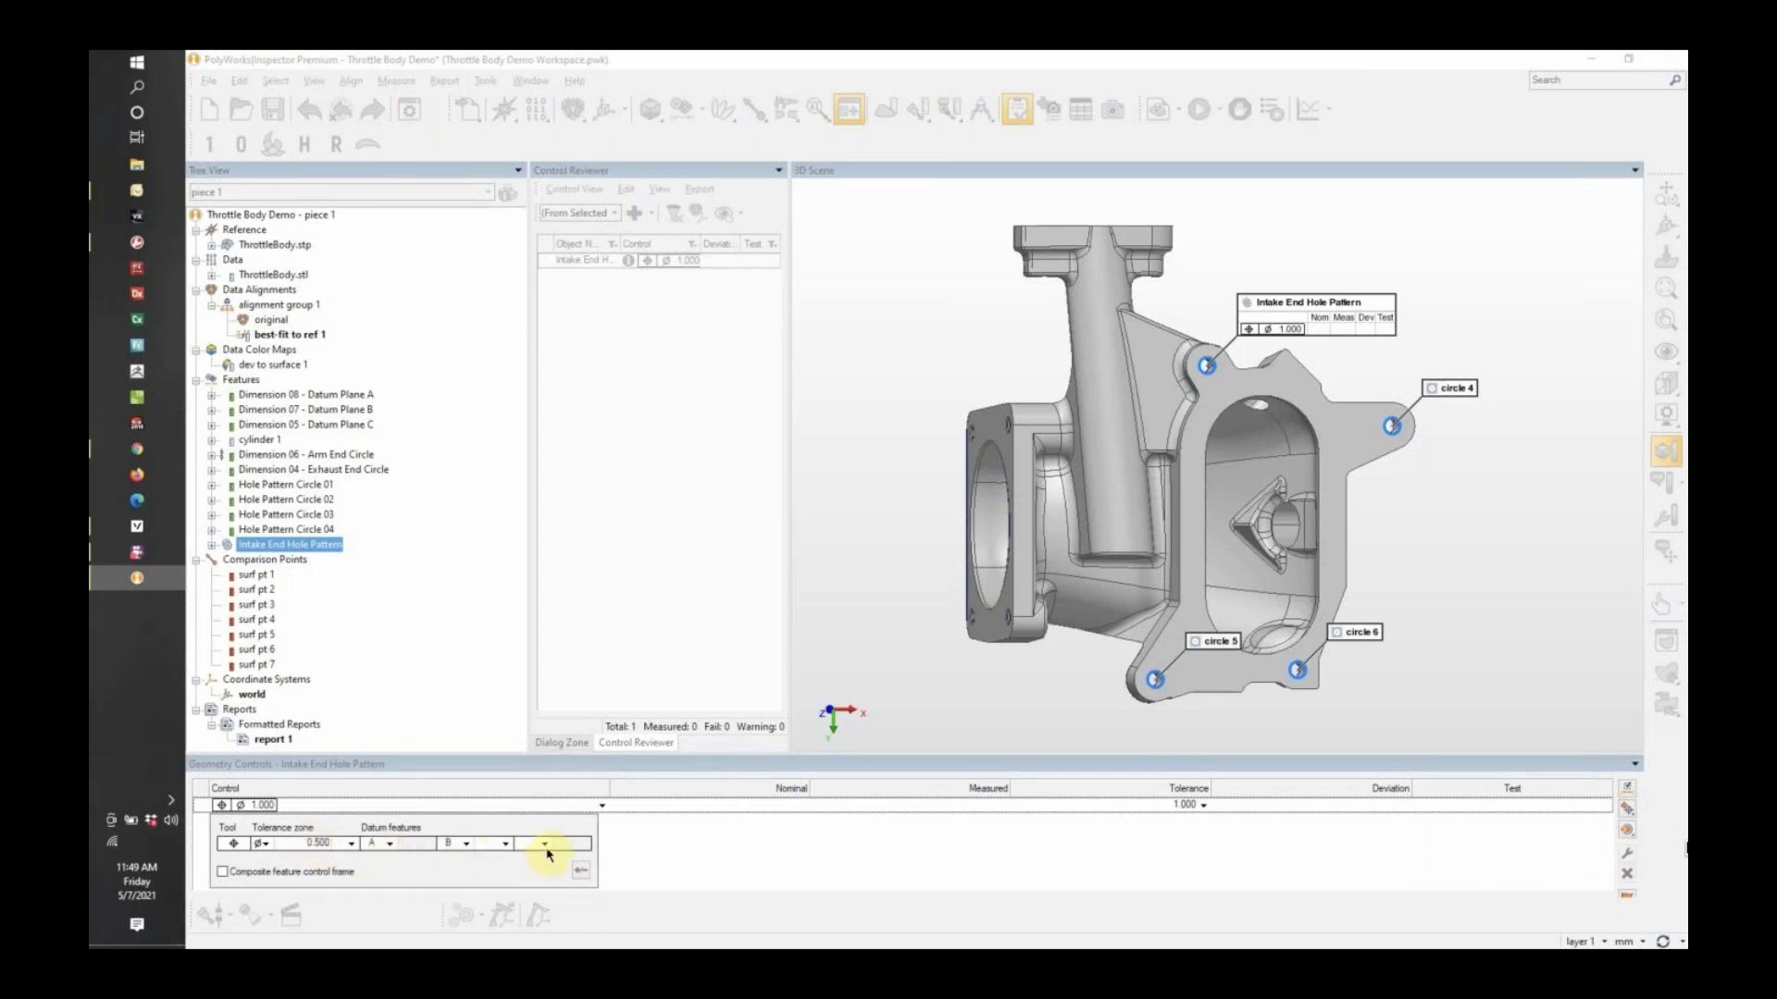
pyautogui.click(544, 844)
pyautogui.click(535, 870)
pyautogui.click(728, 866)
pyautogui.moveTo(1372, 312)
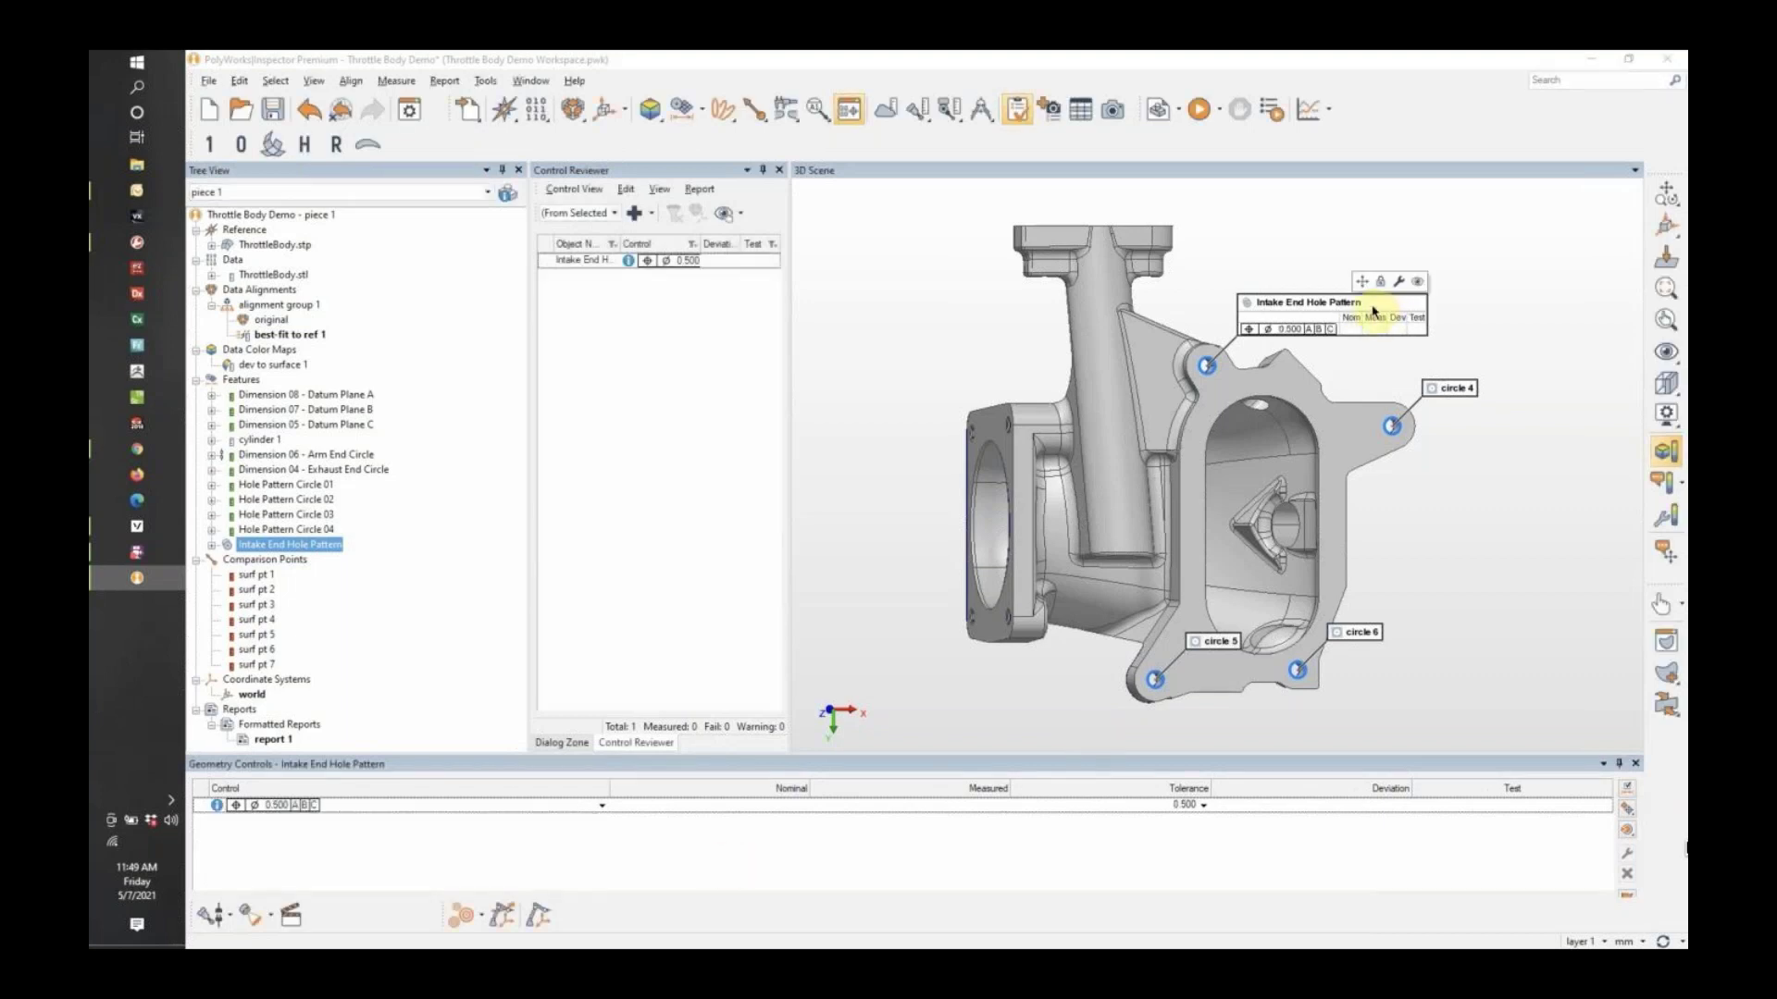
pyautogui.moveTo(1372, 312); pyautogui.dragTo(1347, 259)
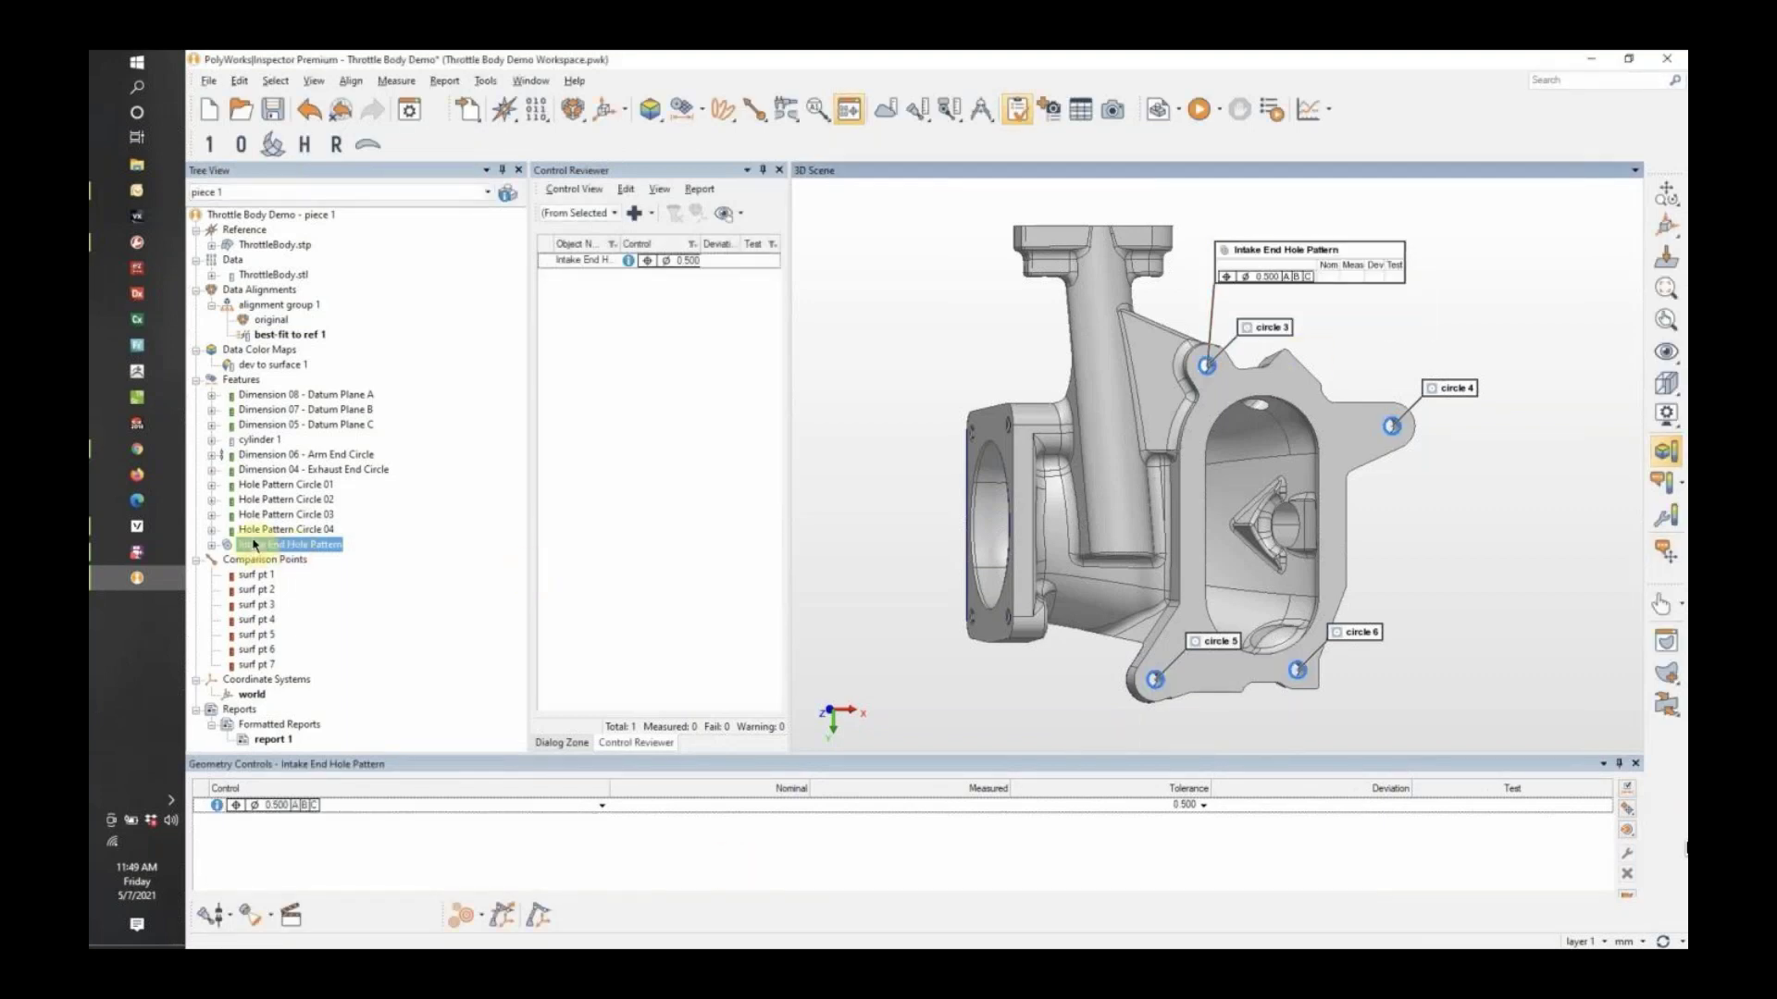
# Measure the Intake End Hole Pattern's position deviation and display its annotation on the part.
pyautogui.rightClick(259, 545)
pyautogui.click(311, 553)
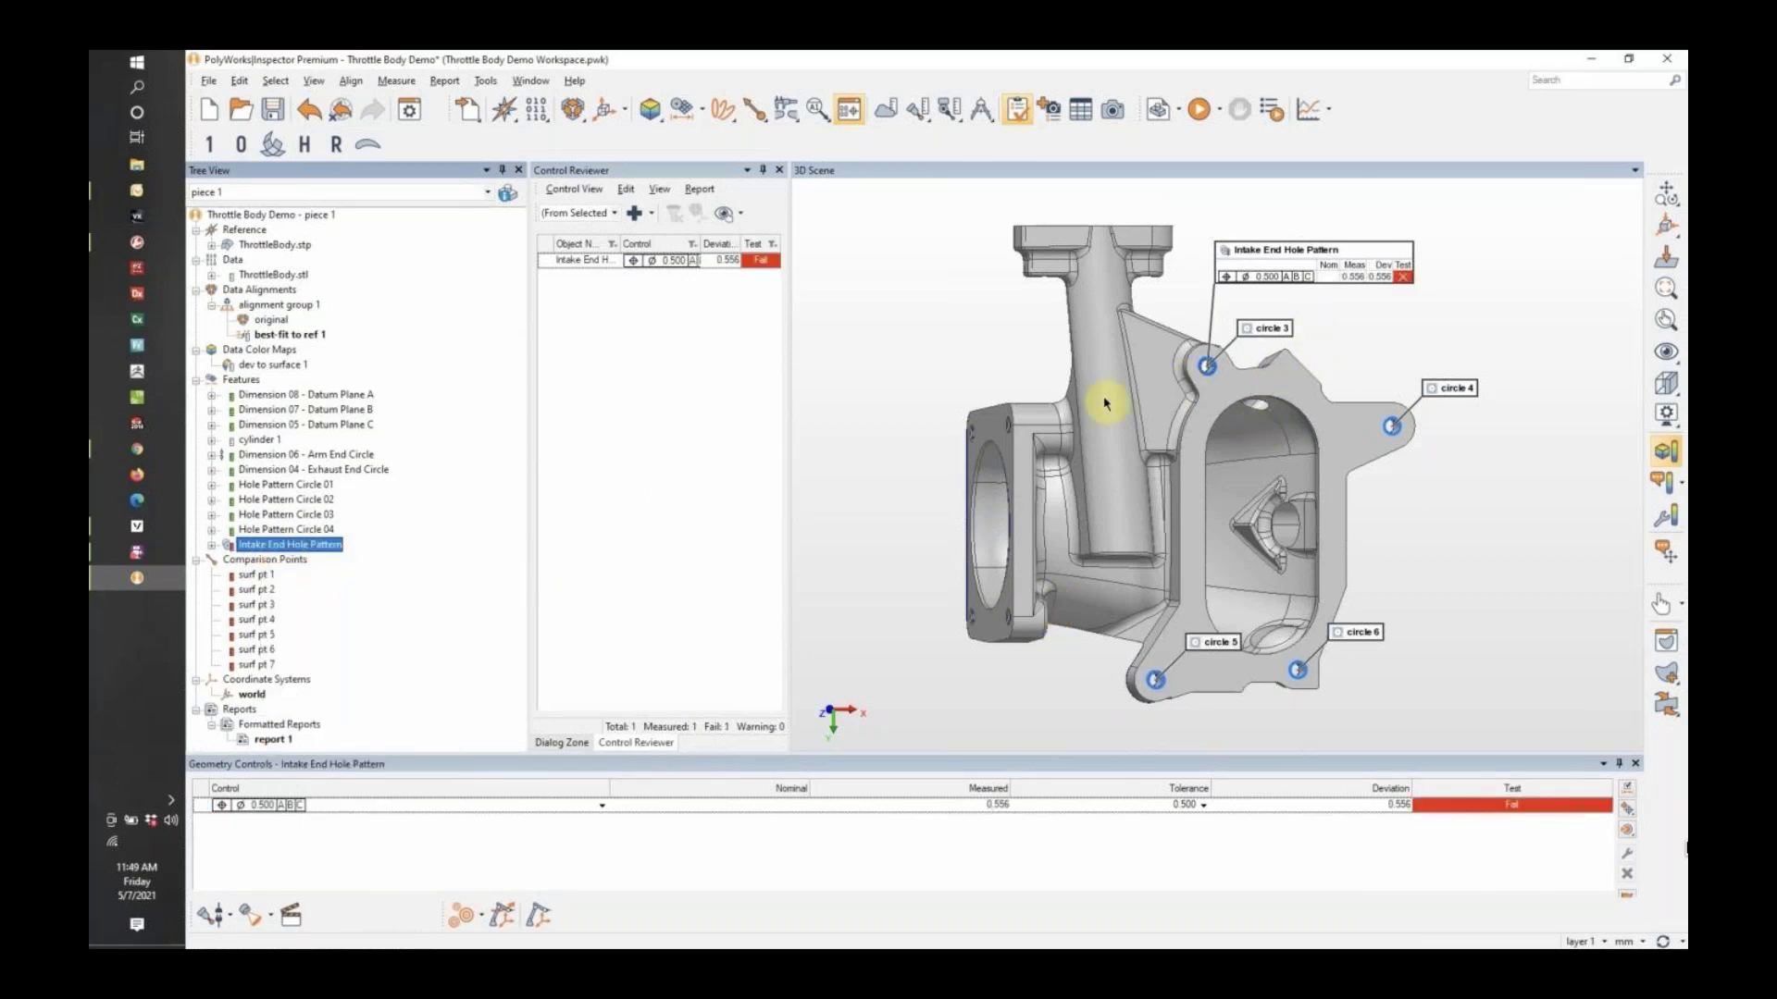
pyautogui.click(212, 545)
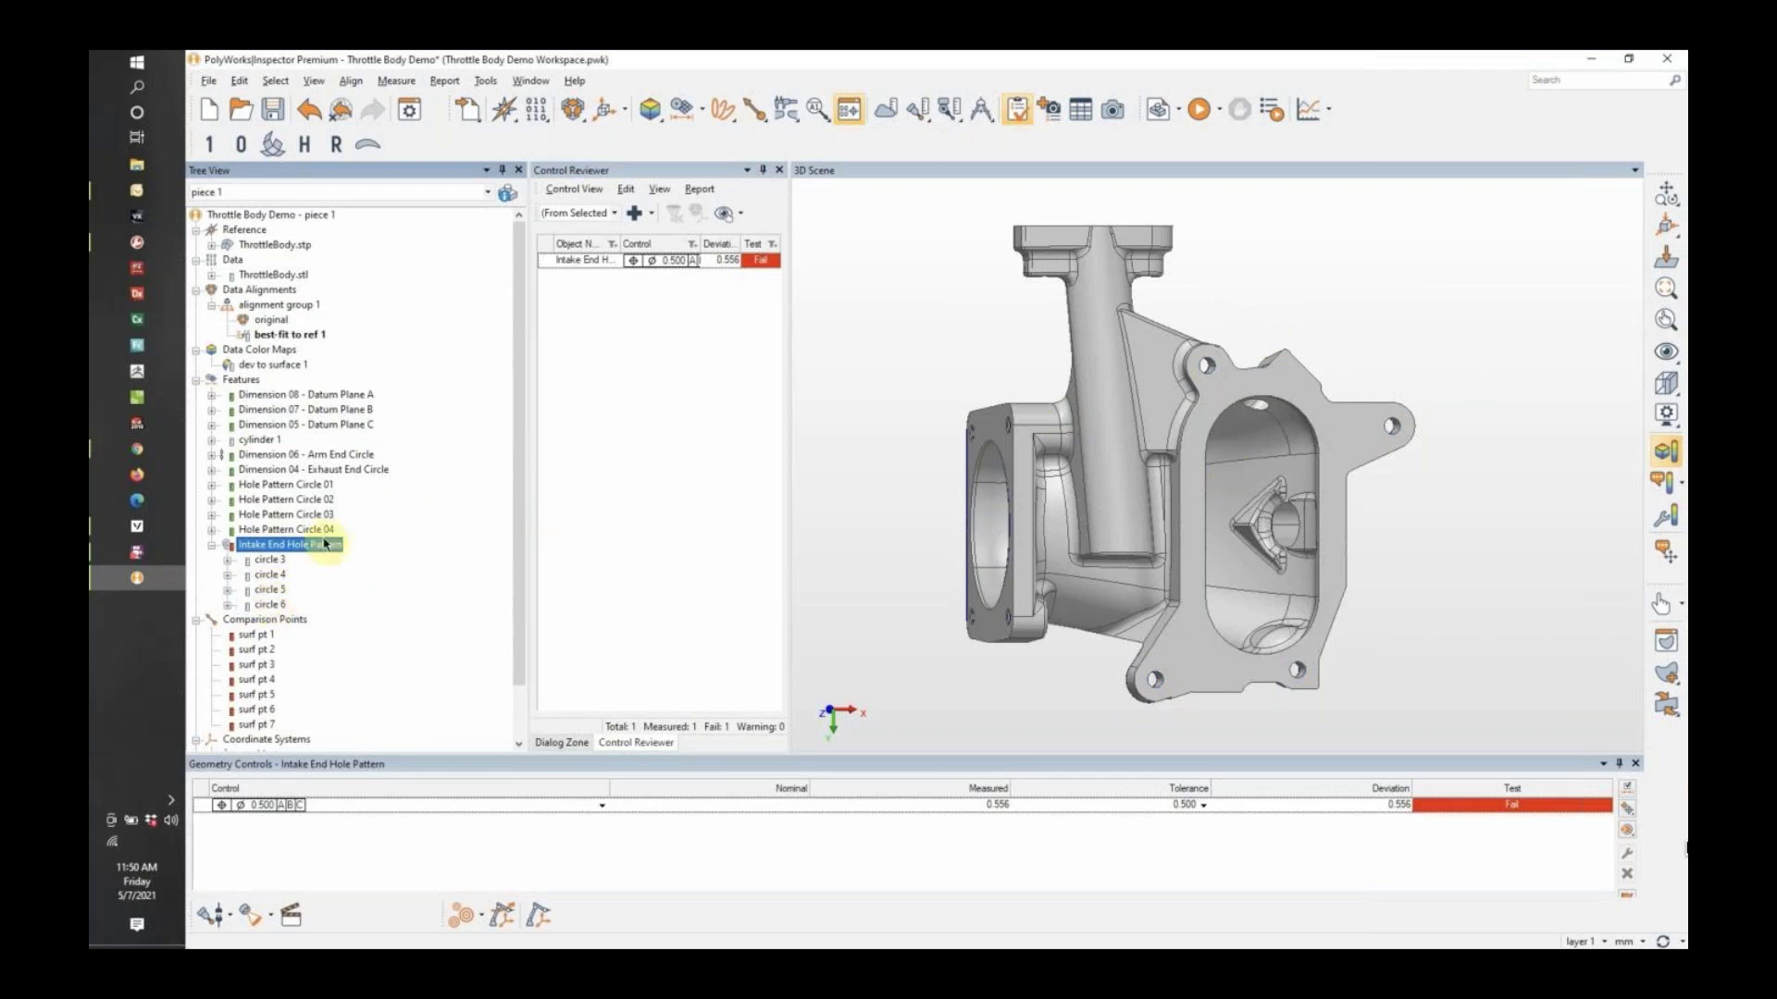
pyautogui.moveTo(1225, 583); pyautogui.dragTo(1182, 515, button='middle')
pyautogui.click(278, 560)
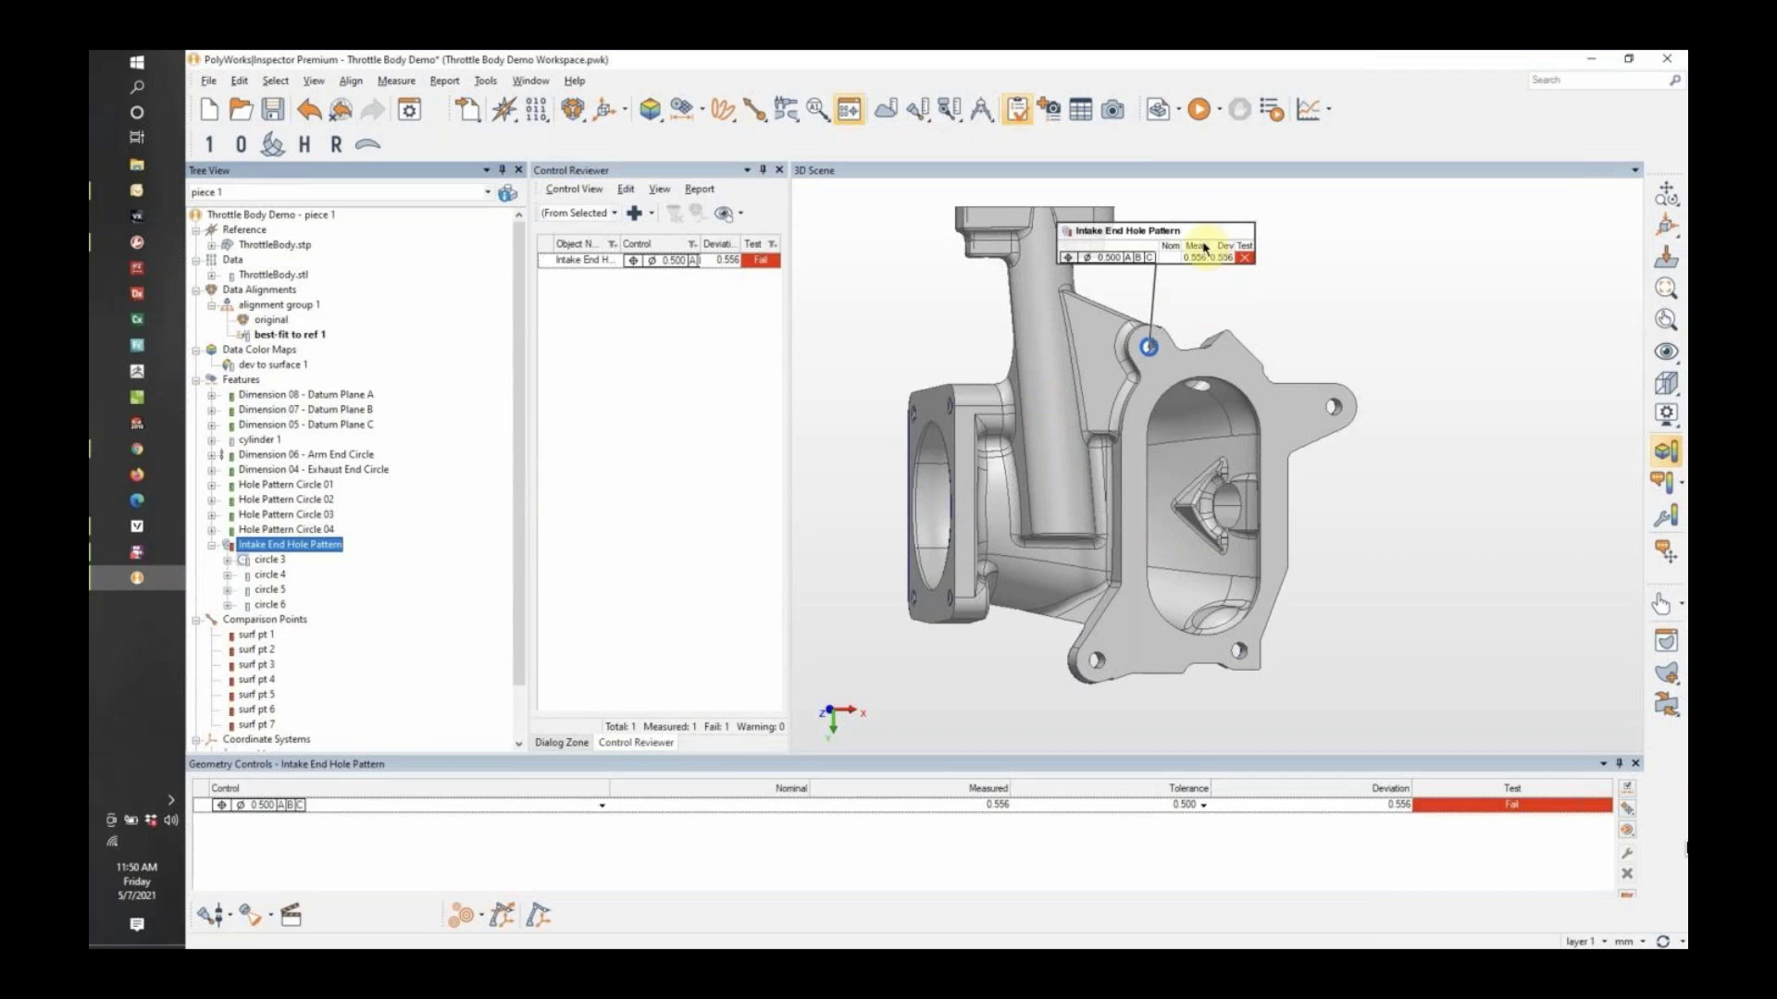
pyautogui.moveTo(1236, 237); pyautogui.dragTo(1373, 248)
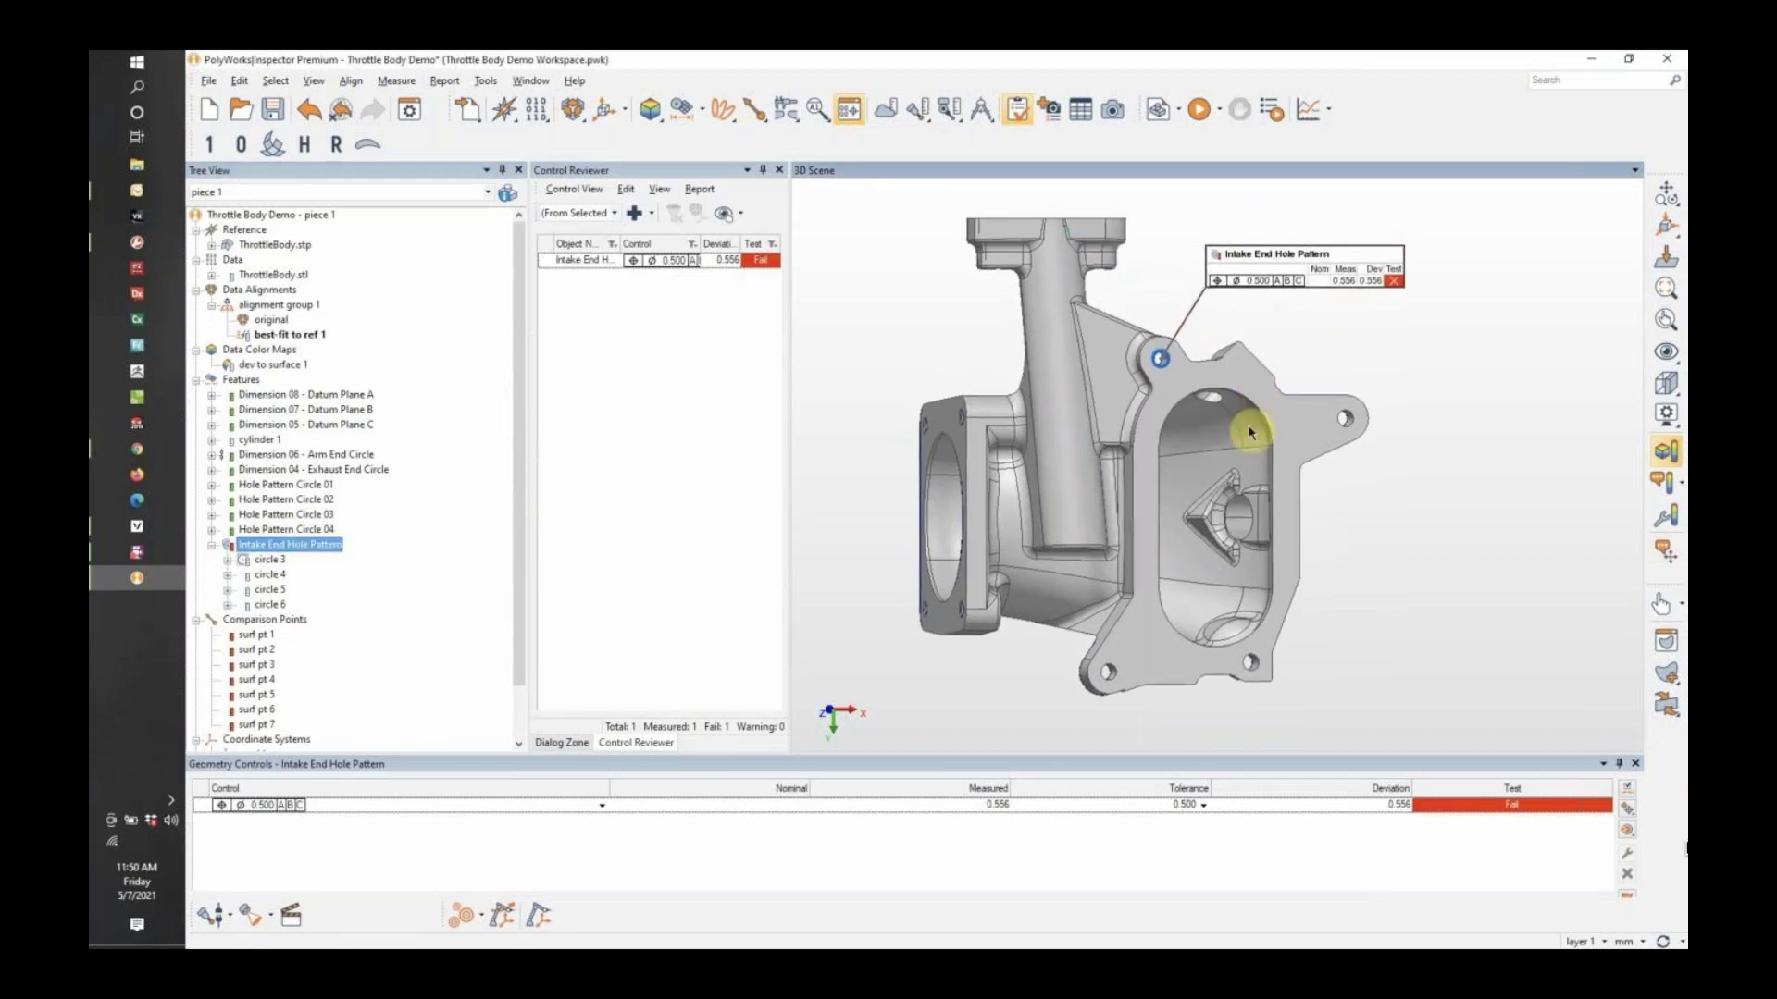
# Show the scanned mesh, move the 0.556 position callout up-left, and select circles 4–6.
pyautogui.middleClick(298, 246)
pyautogui.middleClick(302, 277)
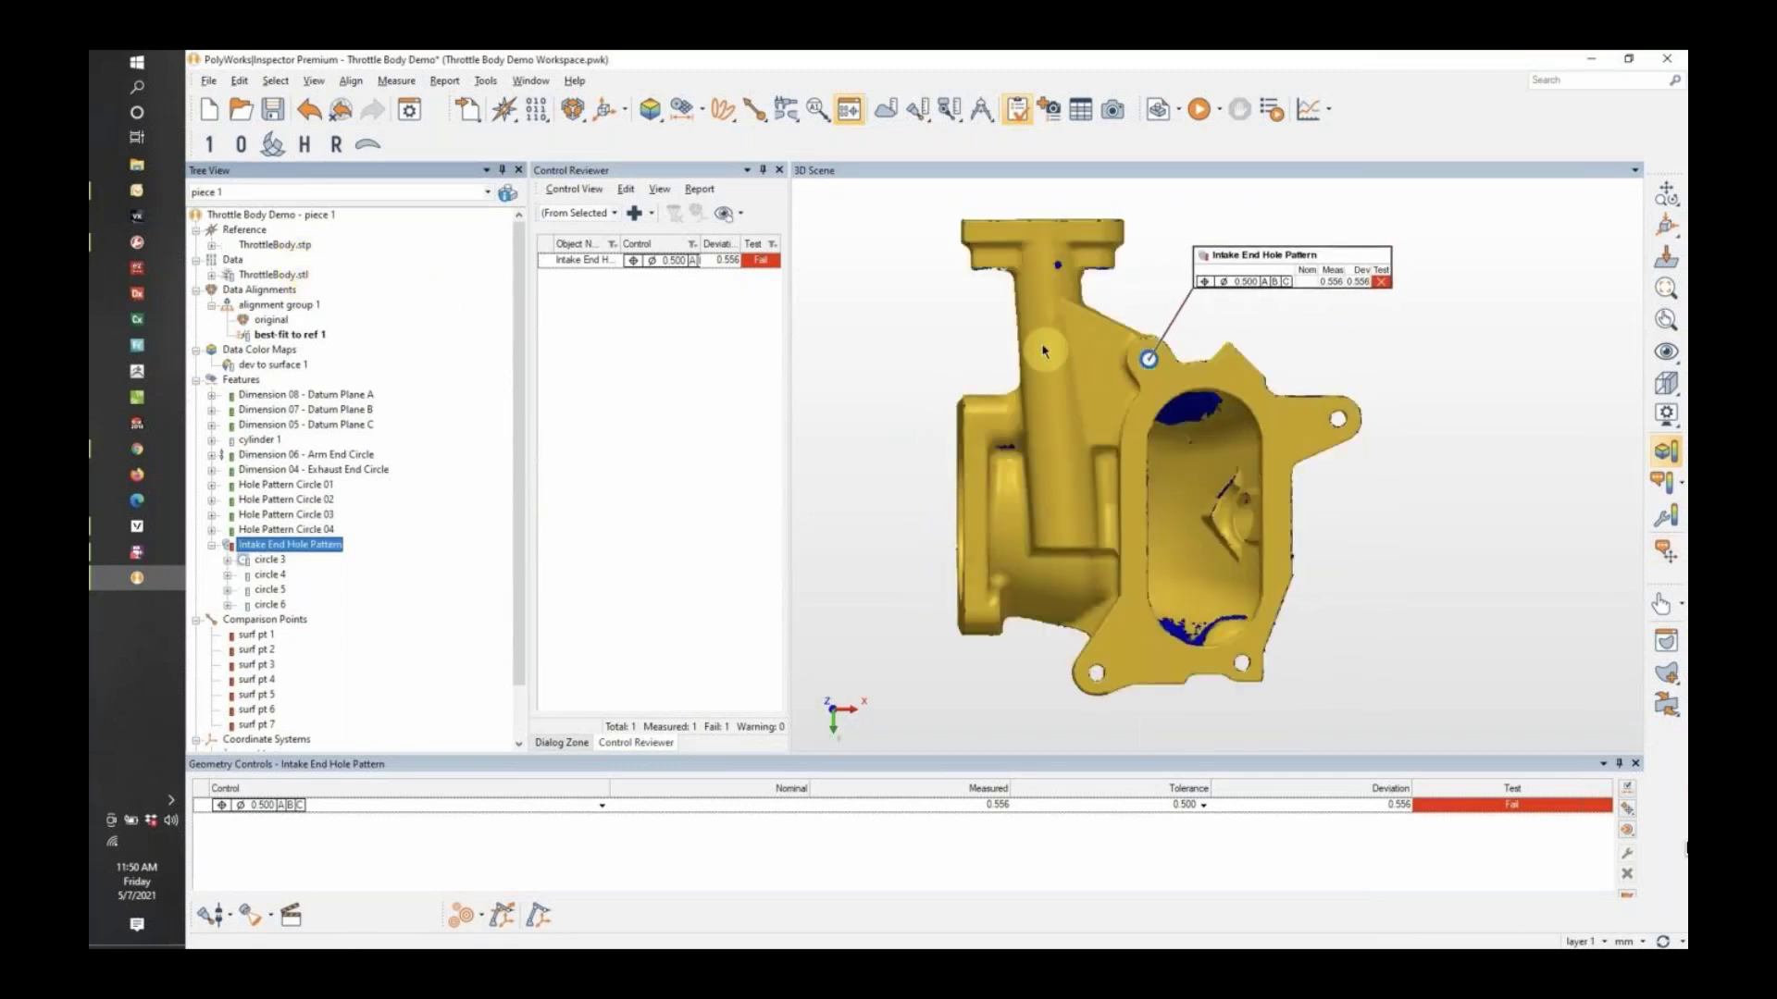
pyautogui.moveTo(1050, 351)
pyautogui.mouseDown()
pyautogui.moveTo(833, 706)
pyautogui.moveTo(1386, 430)
pyautogui.mouseUp()
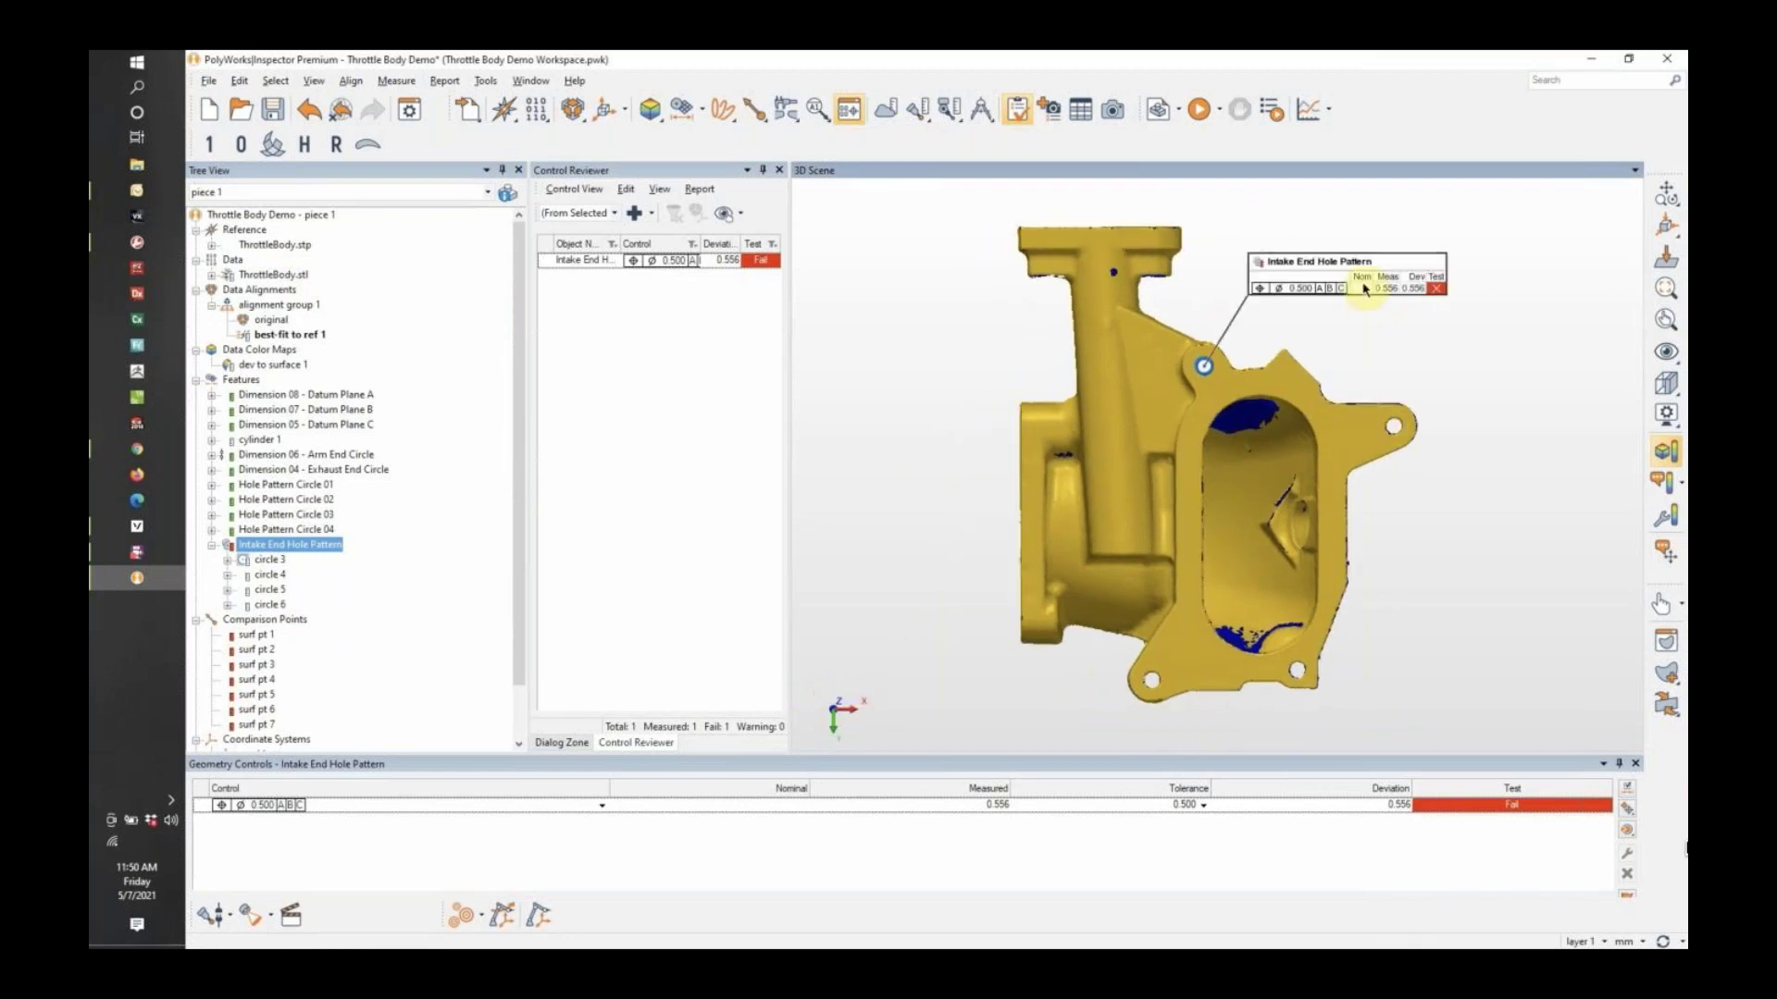
pyautogui.moveTo(1337, 277)
pyautogui.mouseDown()
pyautogui.moveTo(951, 276)
pyautogui.moveTo(912, 297)
pyautogui.moveTo(919, 325)
pyautogui.mouseUp()
pyautogui.middleClick(949, 333)
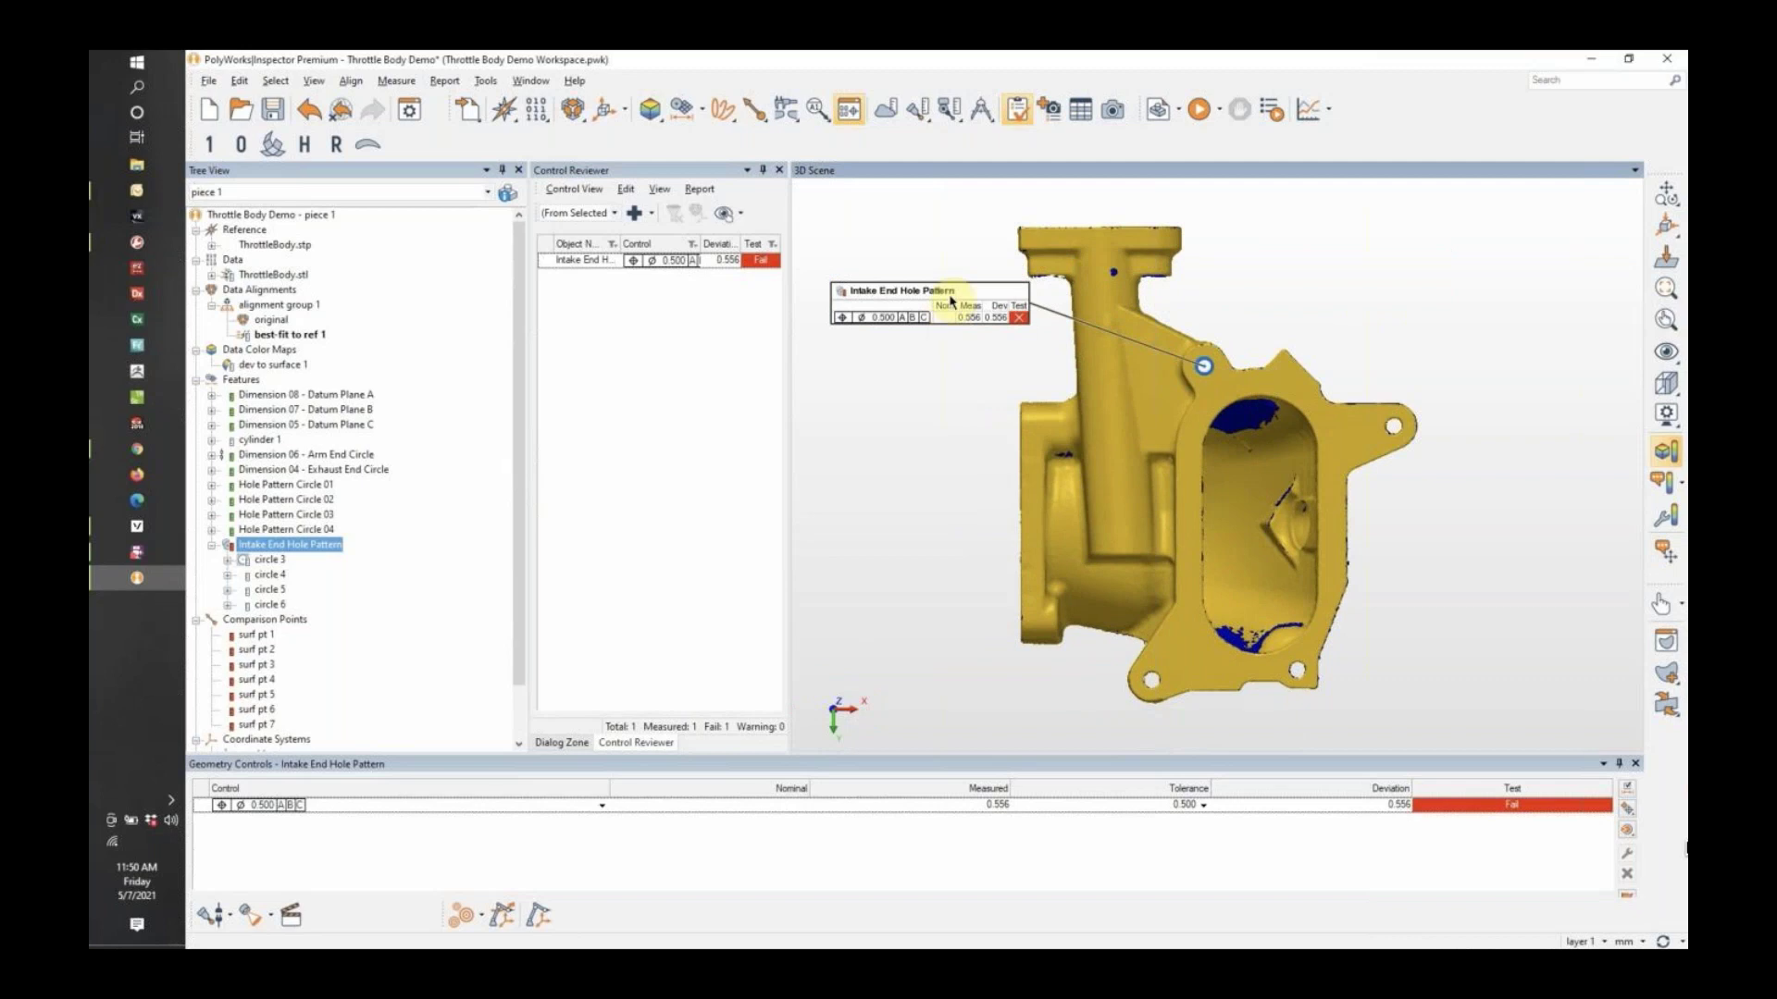
pyautogui.moveTo(978, 284)
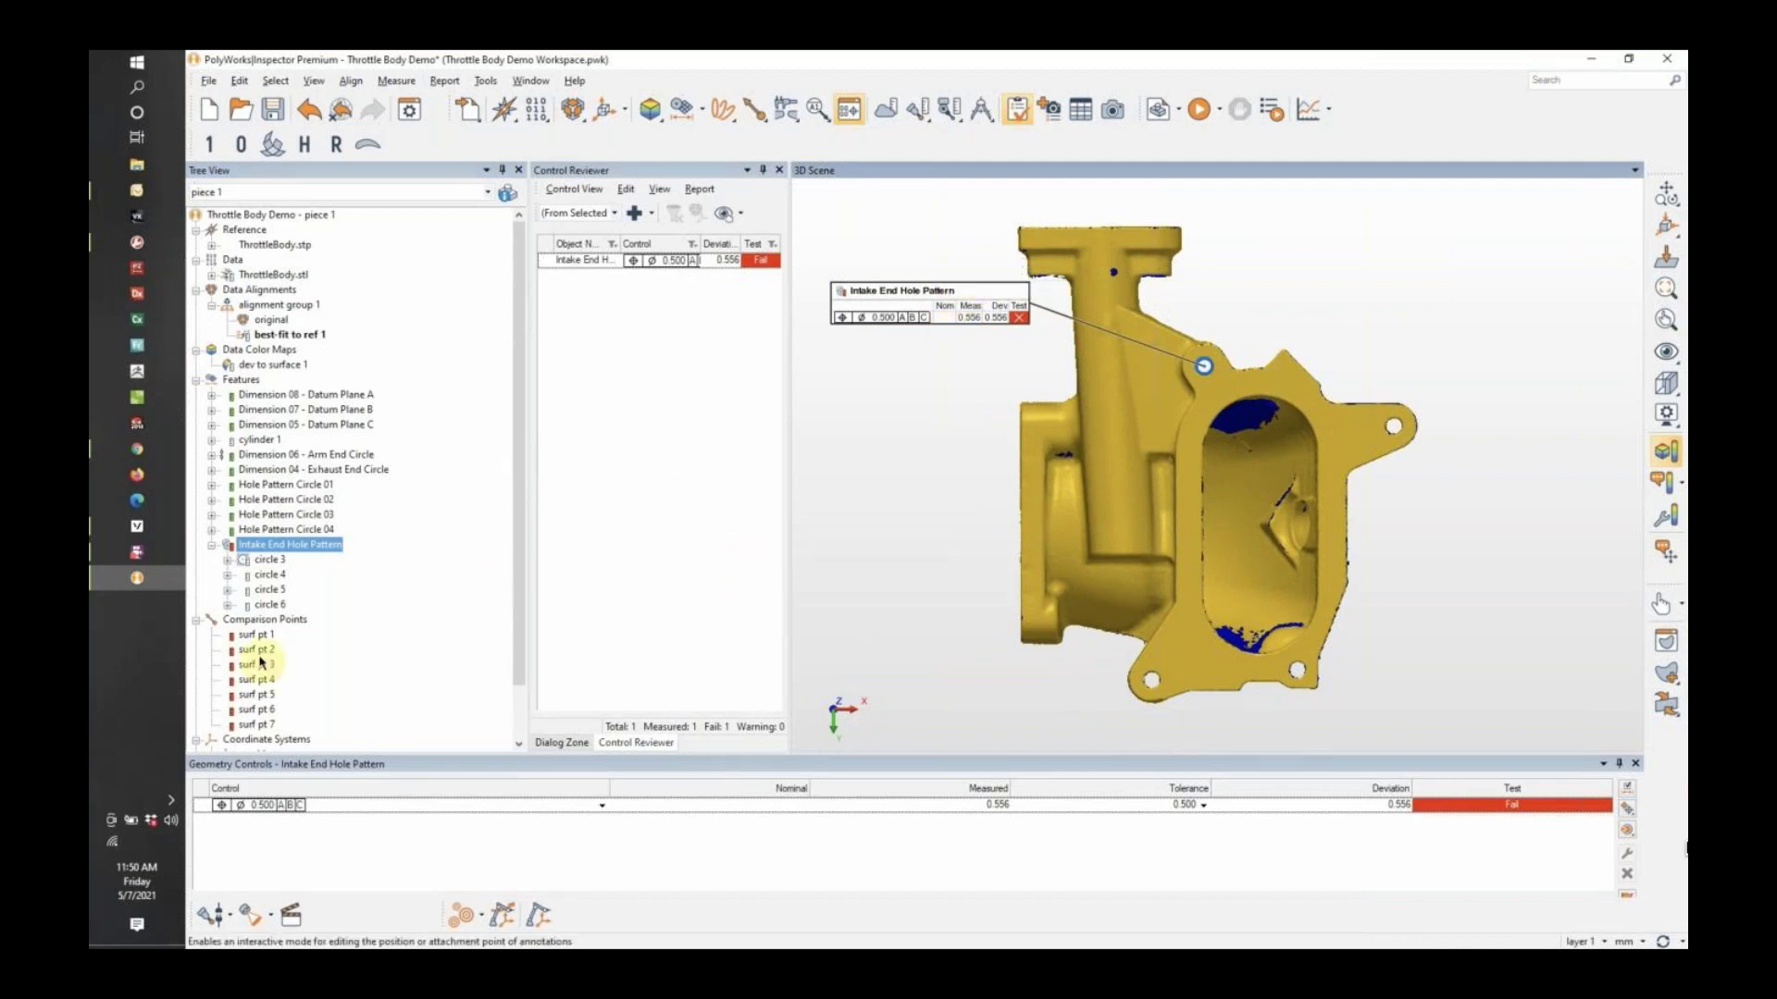
pyautogui.moveTo(273, 575); pyautogui.dragTo(276, 611)
# Add a Diameter control with ±0.250 tolerance to circles 3–6.
pyautogui.keyDown('shift'); pyautogui.click(272, 605); pyautogui.keyUp('shift')
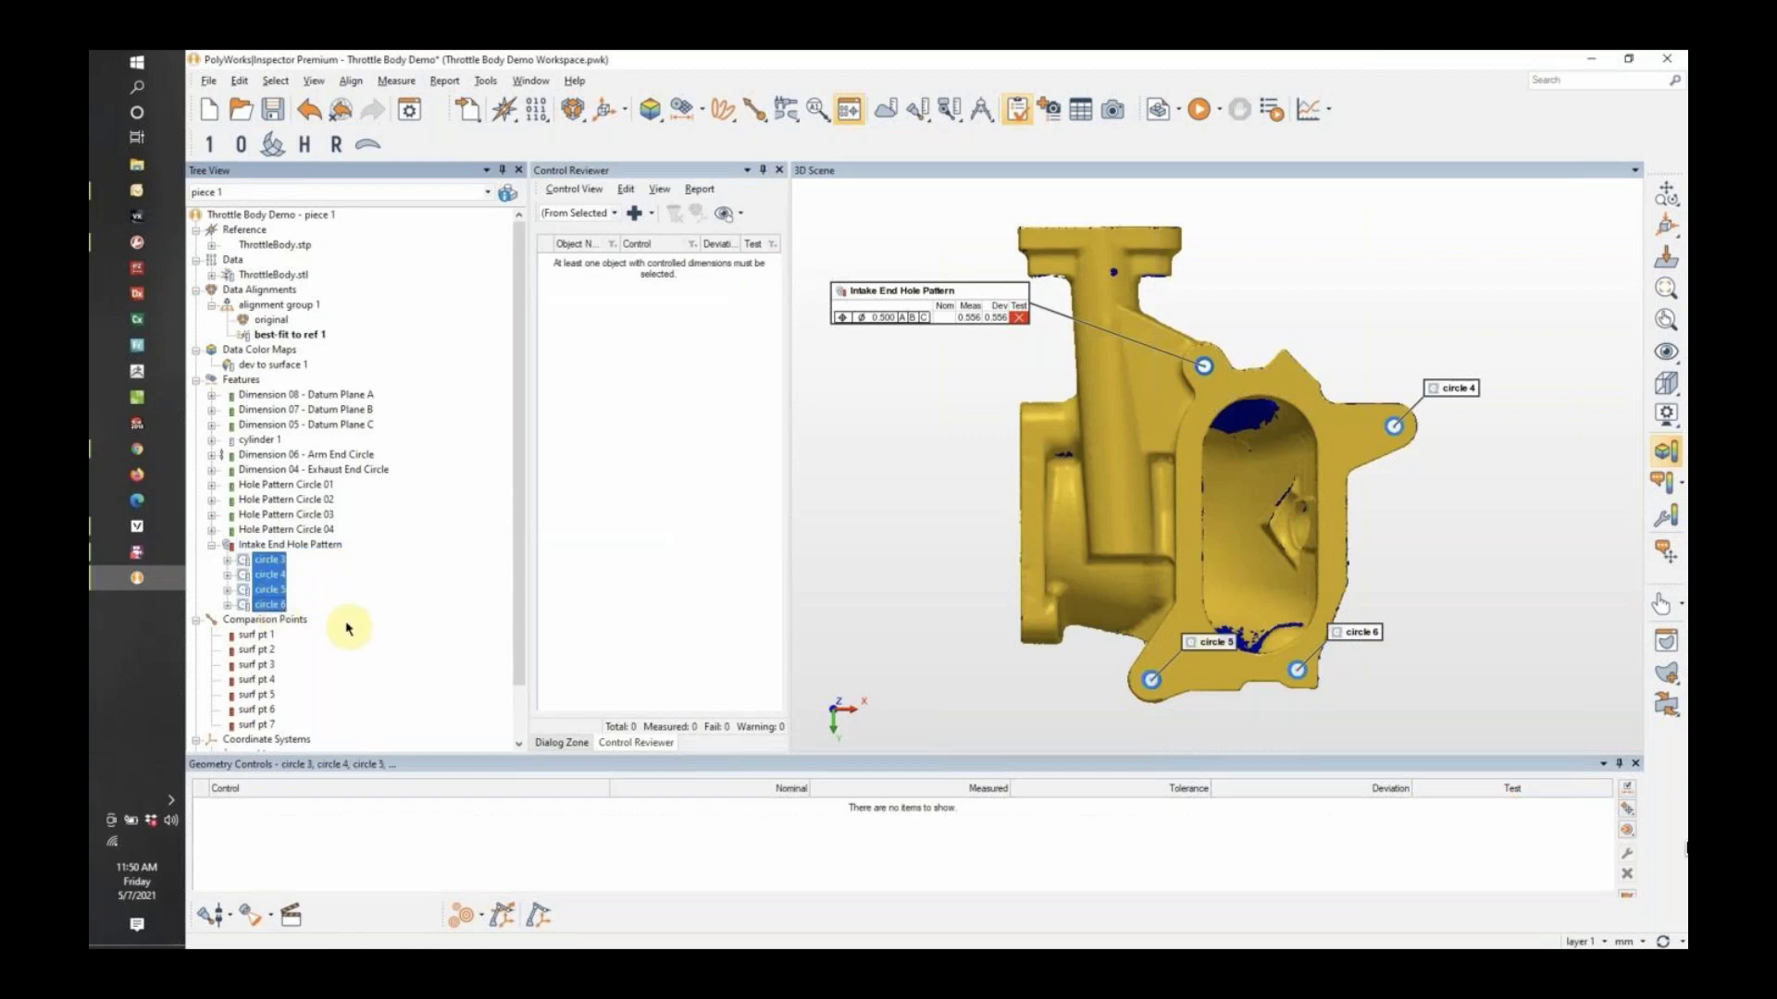
pyautogui.click(1626, 788)
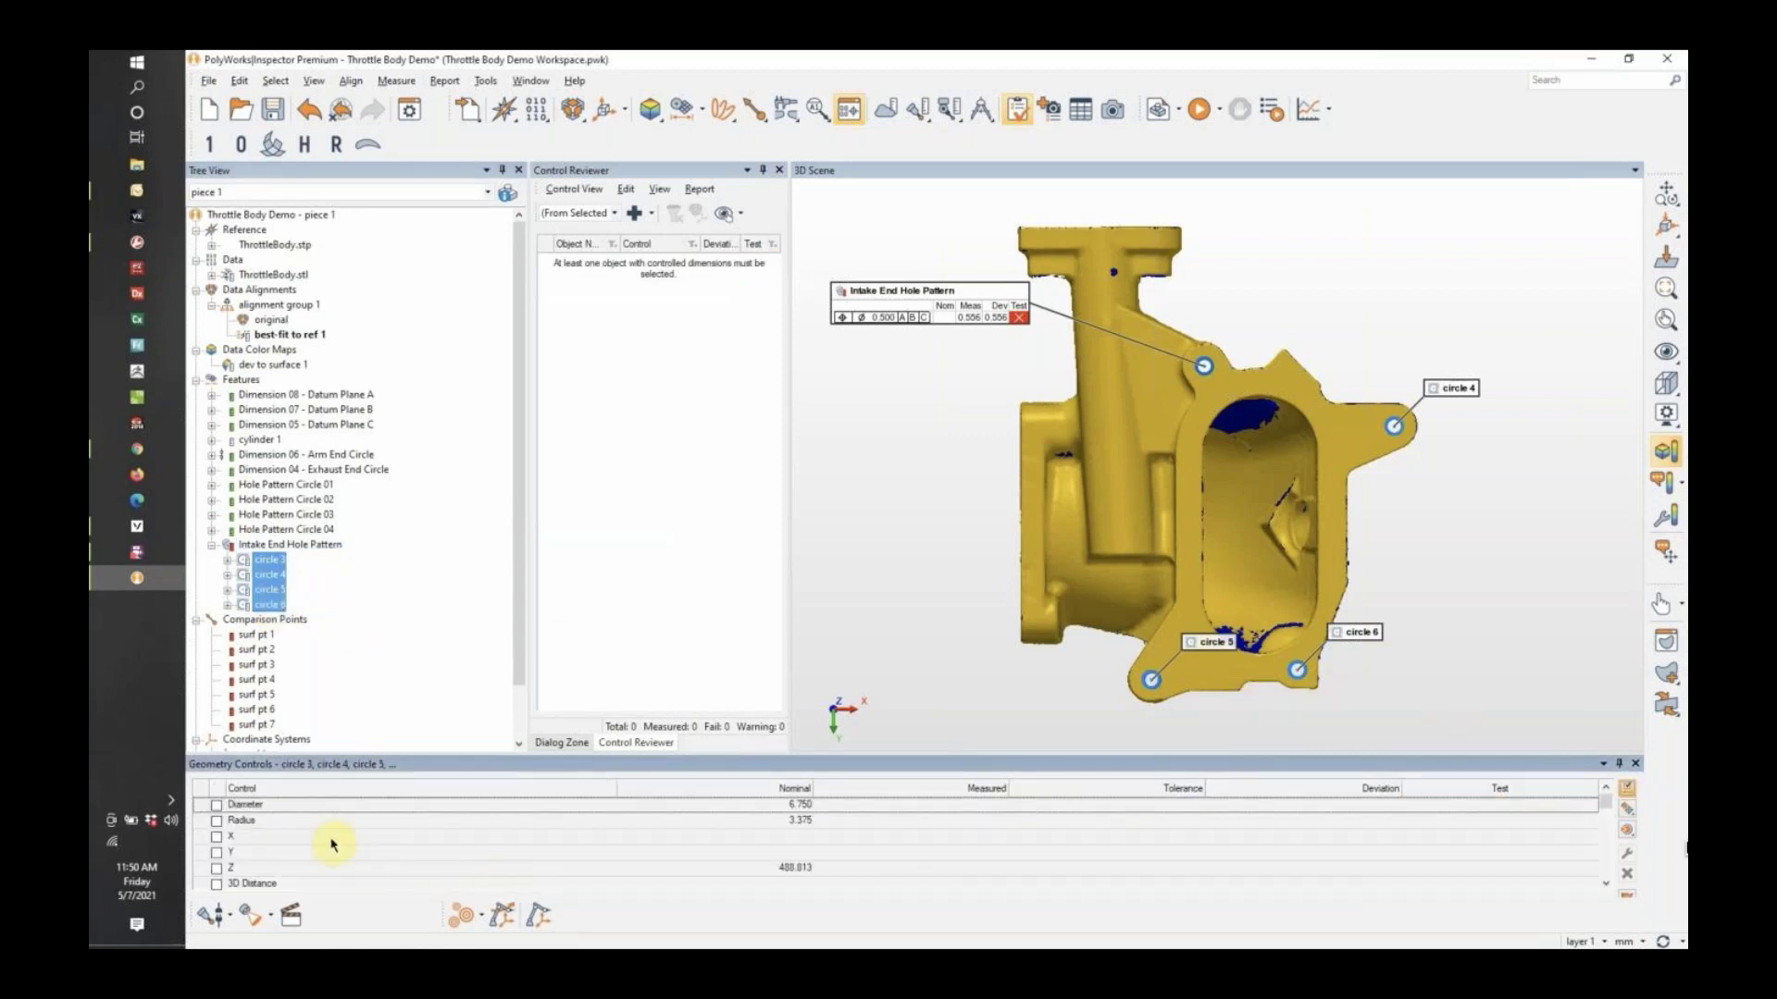
pyautogui.click(217, 806)
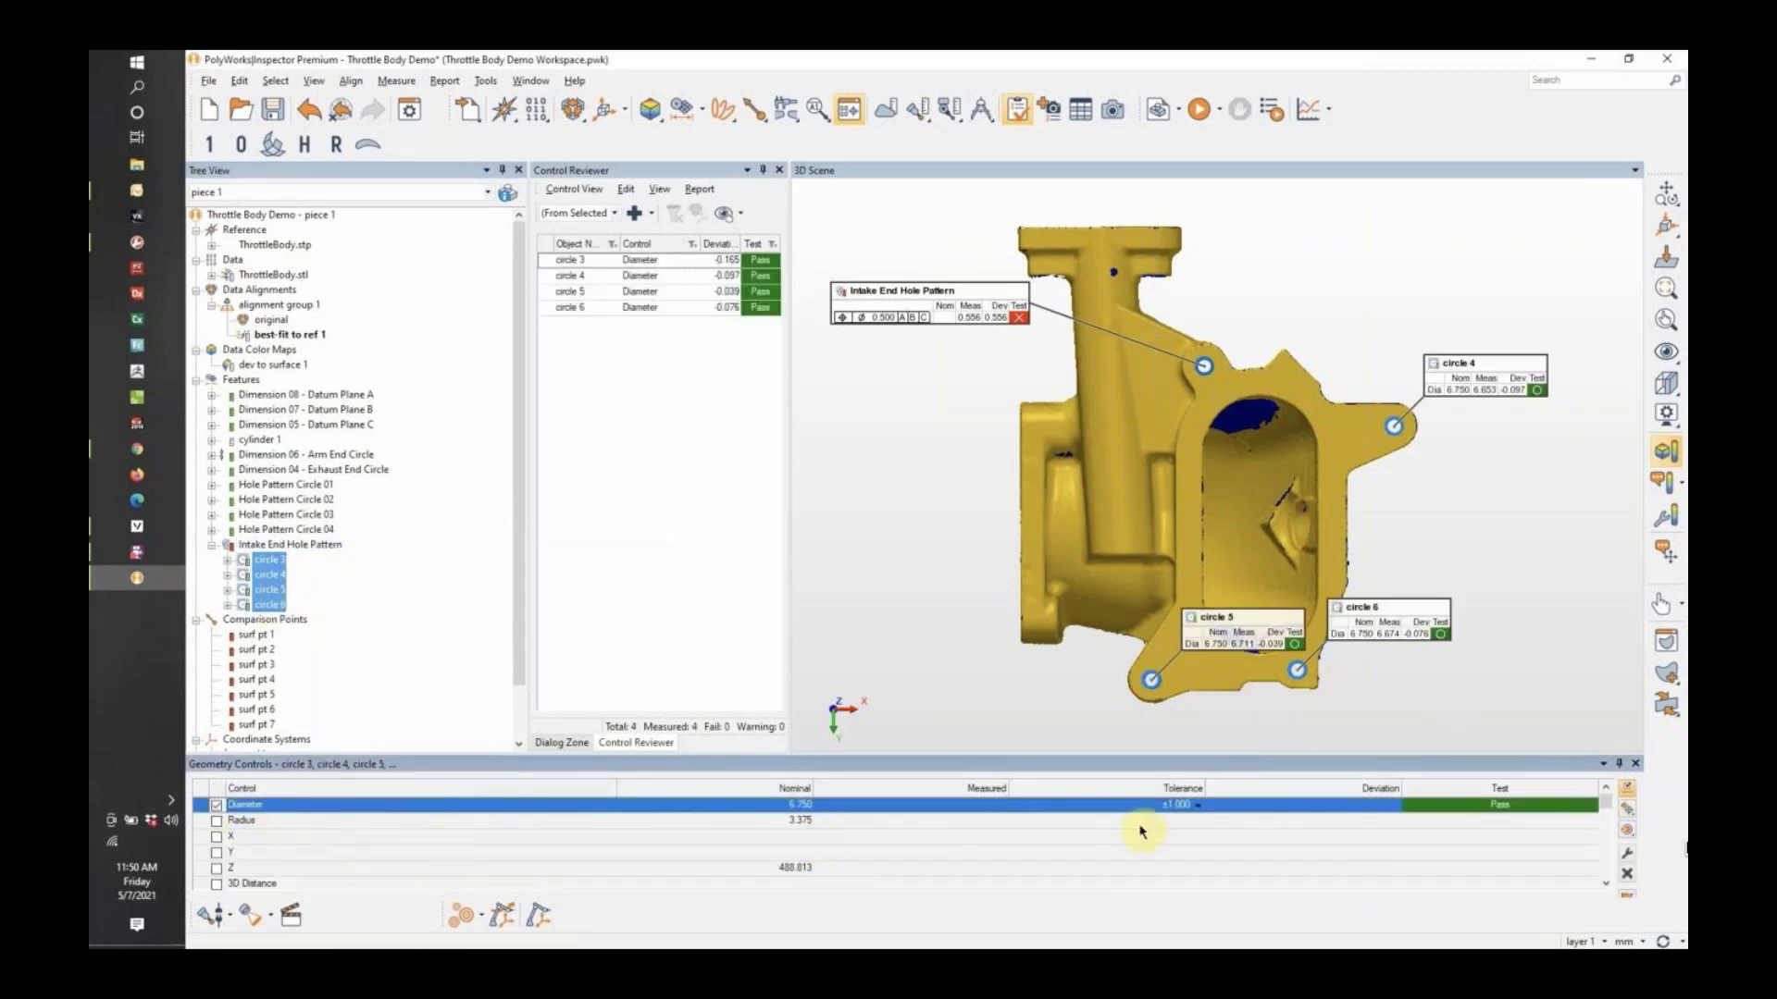
pyautogui.click(1194, 808)
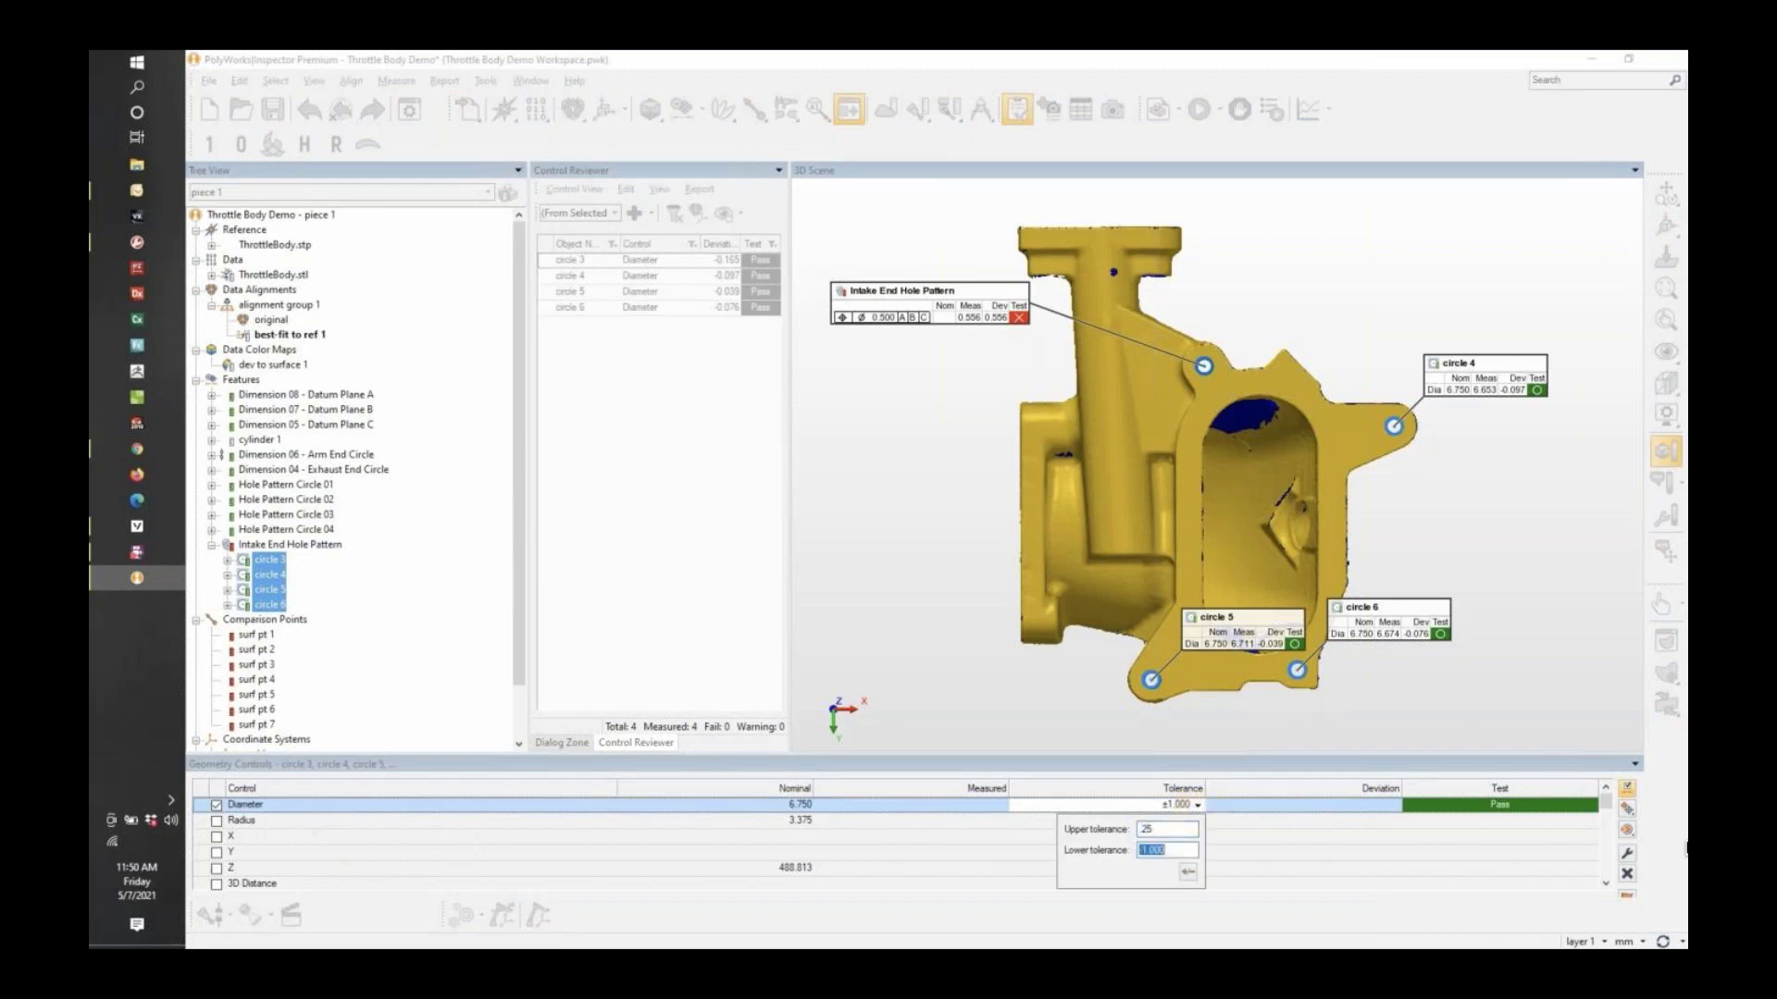
pyautogui.write('-.25')
pyautogui.press('Return')
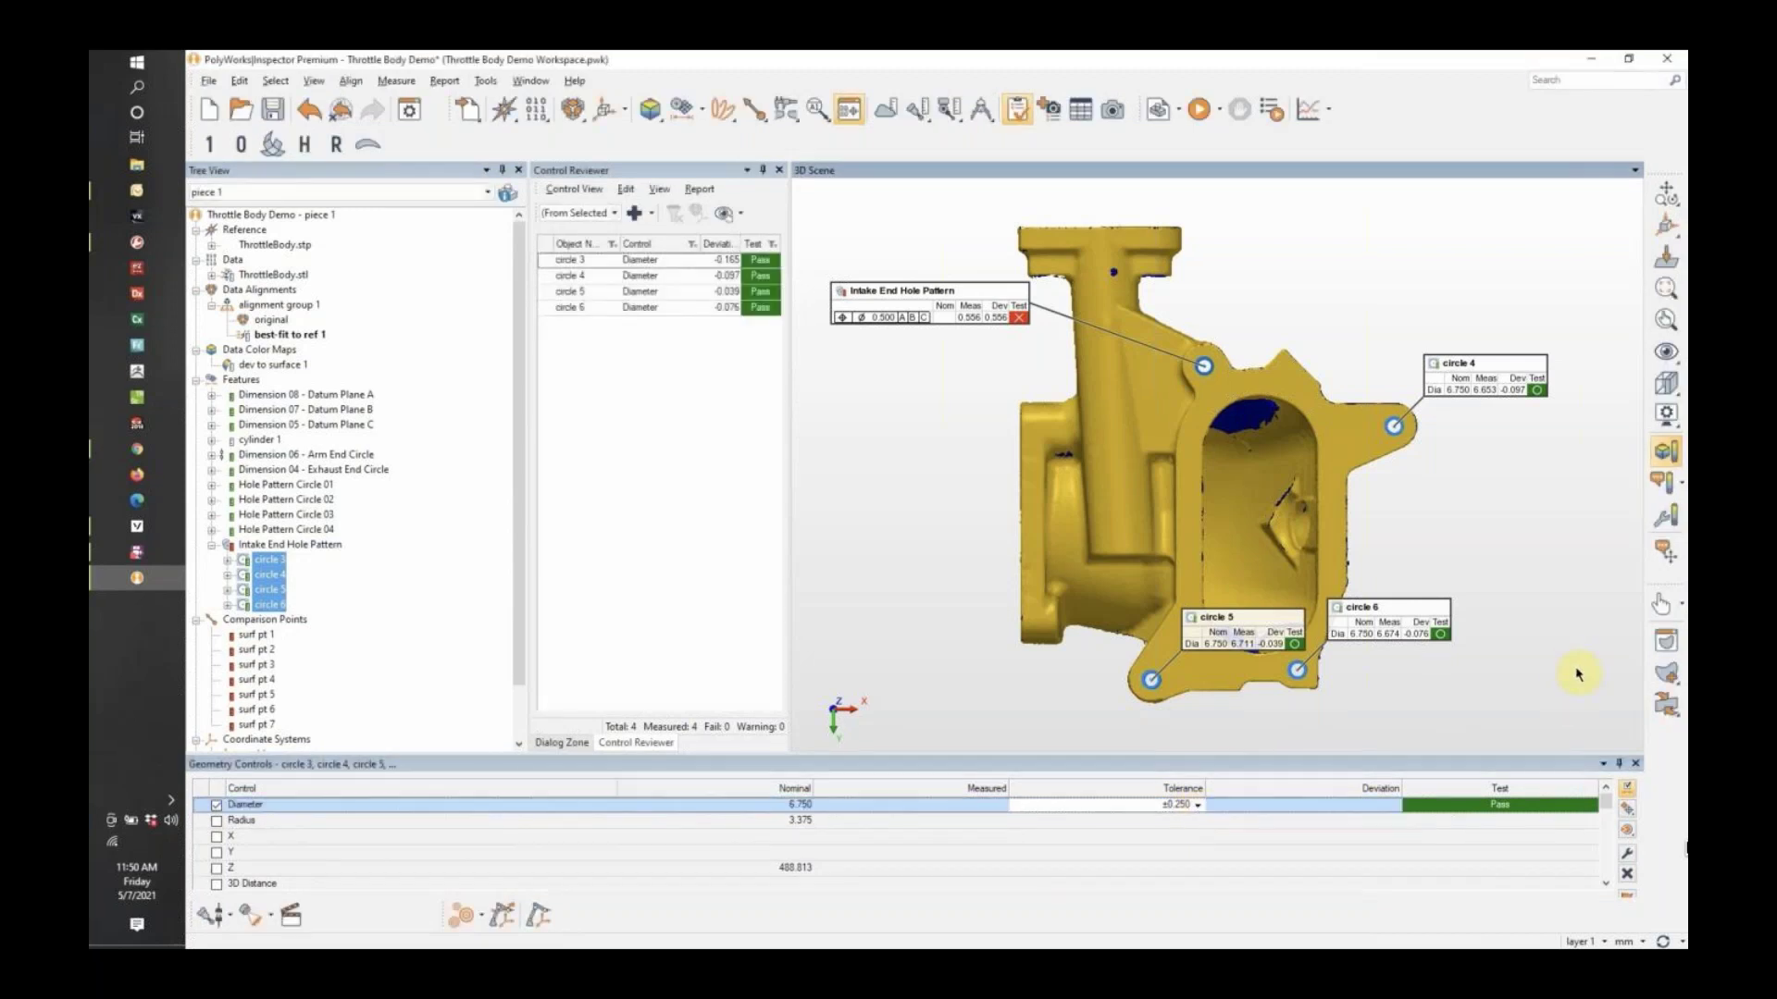
# Spread the circle 4, 5 and 6 callouts around the part and clear the selection.
pyautogui.moveTo(1203, 618); pyautogui.dragTo(870, 596)
pyautogui.moveTo(1381, 618); pyautogui.dragTo(1434, 644)
pyautogui.moveTo(1453, 387); pyautogui.dragTo(1455, 376)
pyautogui.press('Escape')
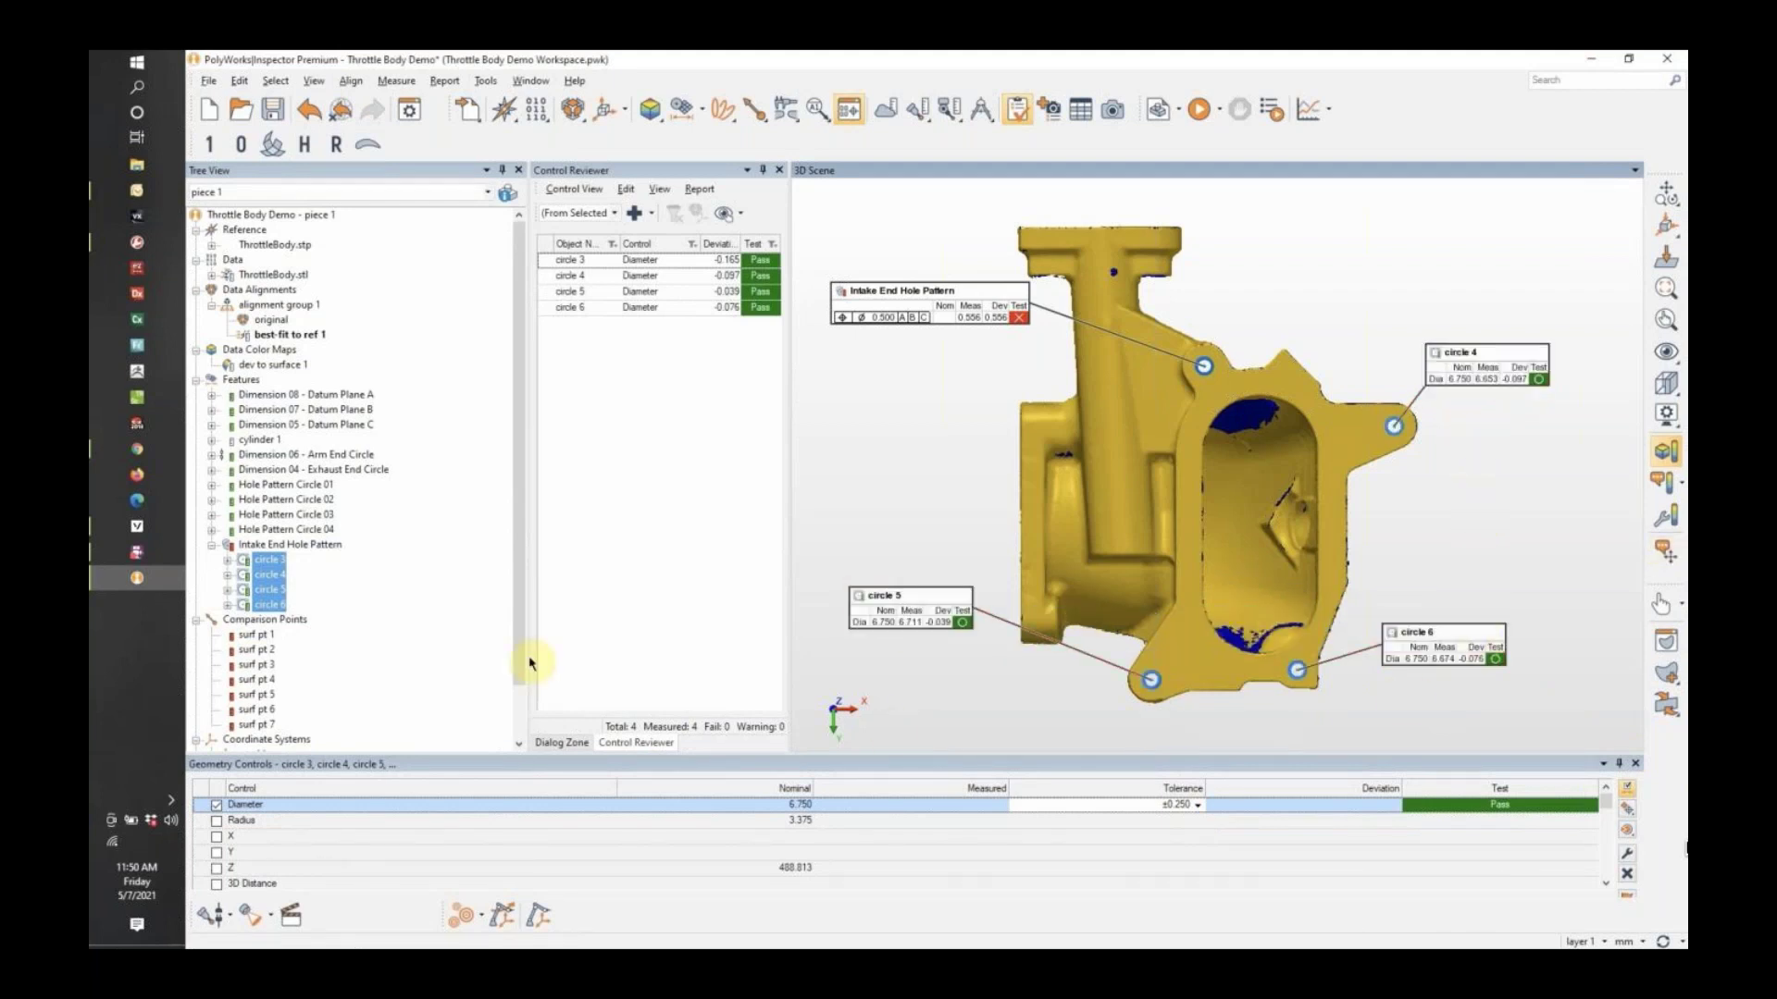
pyautogui.click(451, 602)
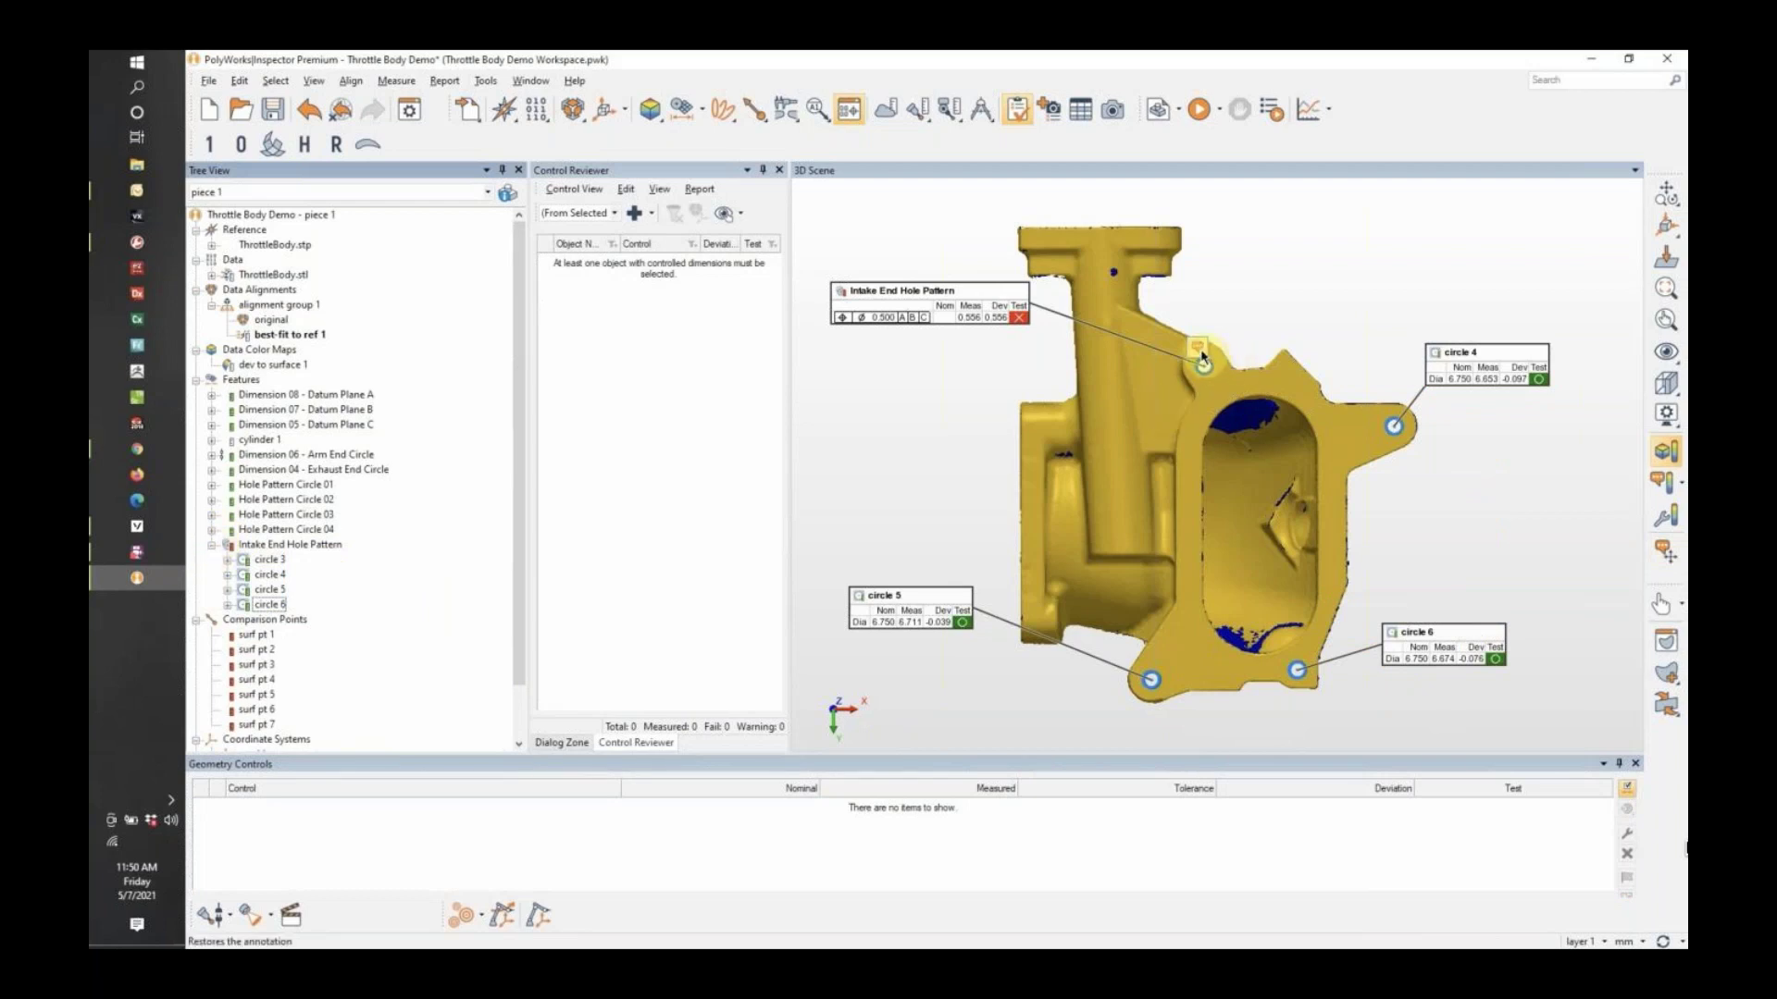
# Pull out circle 3's callout and select the Intake End Hole Pattern with circles 3–6.
pyautogui.moveTo(1198, 346)
pyautogui.mouseDown()
pyautogui.moveTo(1284, 315)
pyautogui.moveTo(1293, 280)
pyautogui.mouseUp()
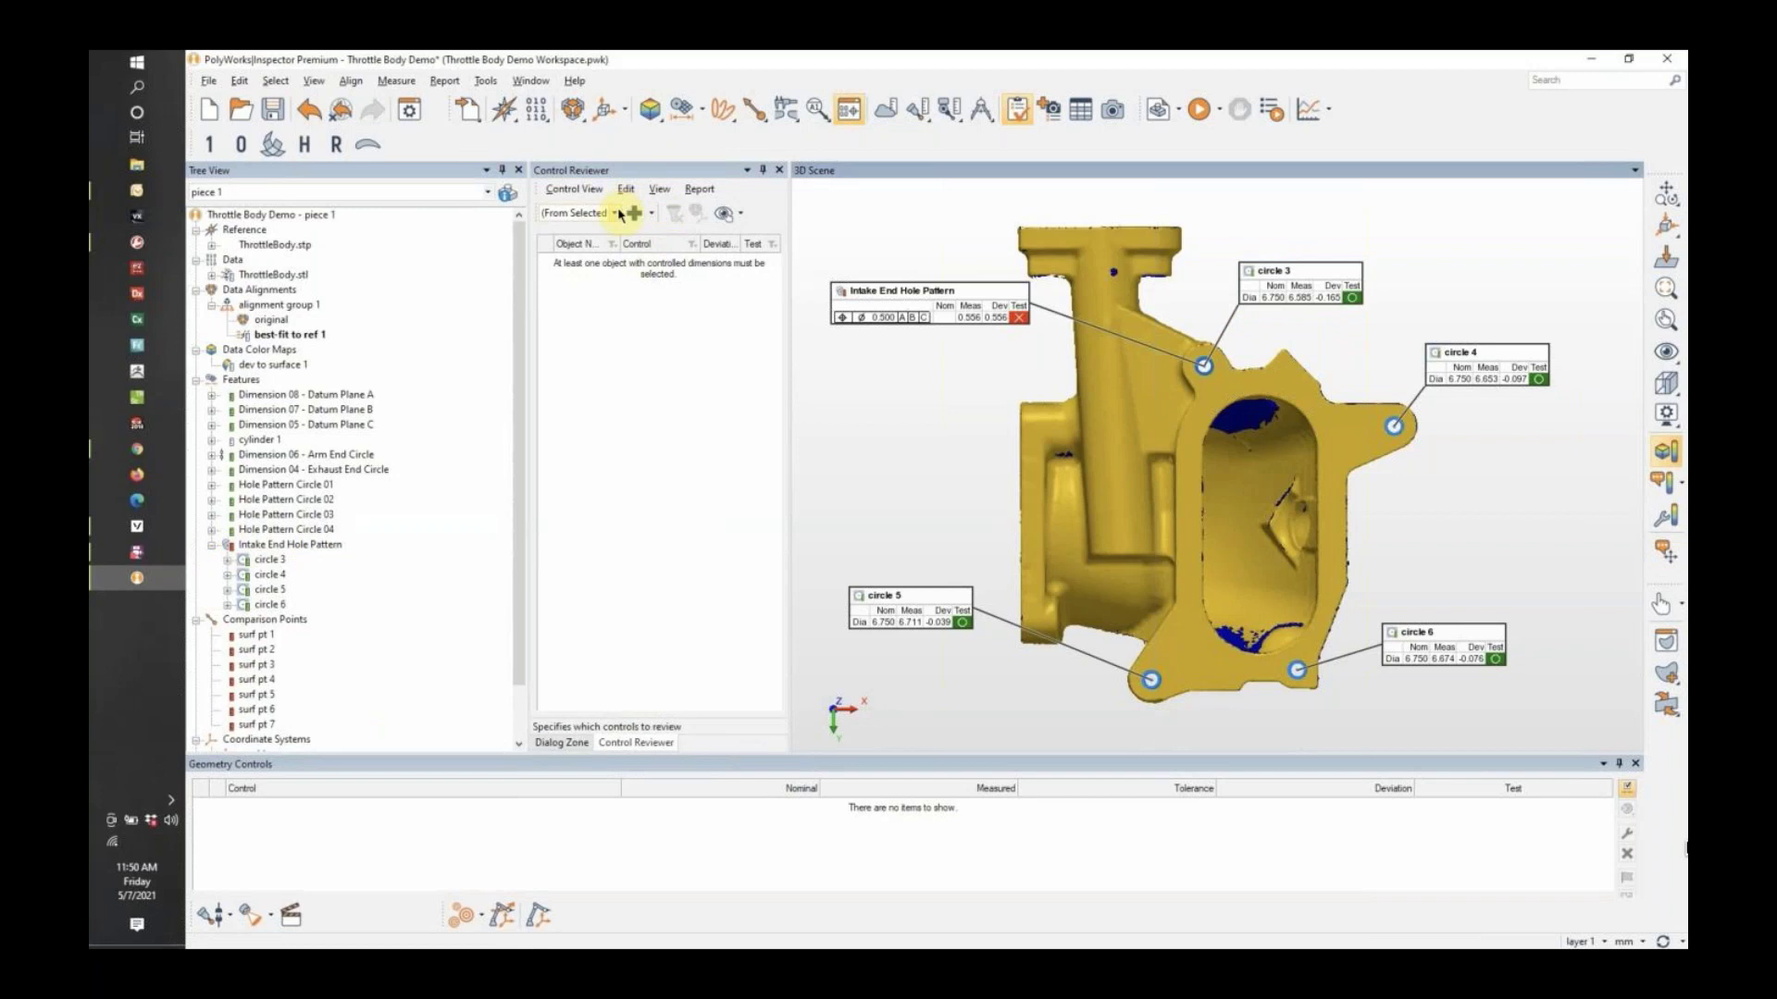
pyautogui.click(319, 544)
pyautogui.keyDown('ctrl'); pyautogui.click(273, 560); pyautogui.keyUp('ctrl')
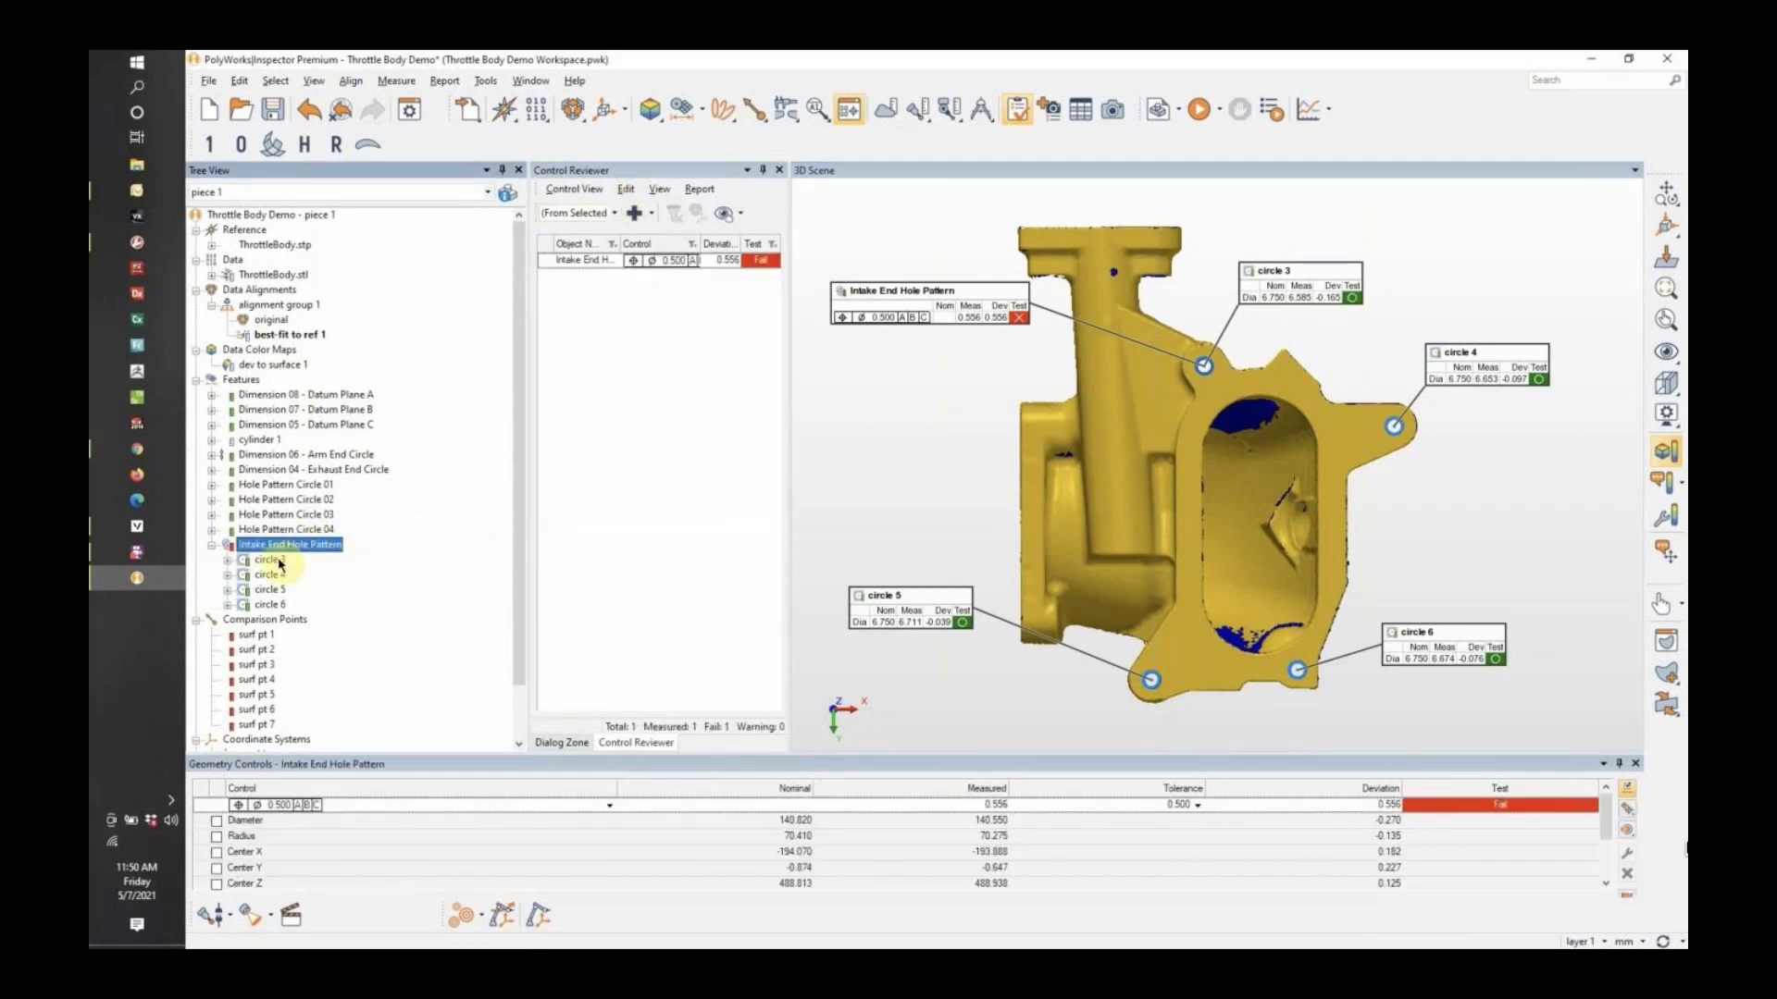
pyautogui.keyDown('ctrl'); pyautogui.click(271, 576); pyautogui.keyUp('ctrl')
pyautogui.keyDown('ctrl'); pyautogui.click(268, 589); pyautogui.keyUp('ctrl')
pyautogui.keyDown('ctrl'); pyautogui.click(268, 604); pyautogui.keyUp('ctrl')
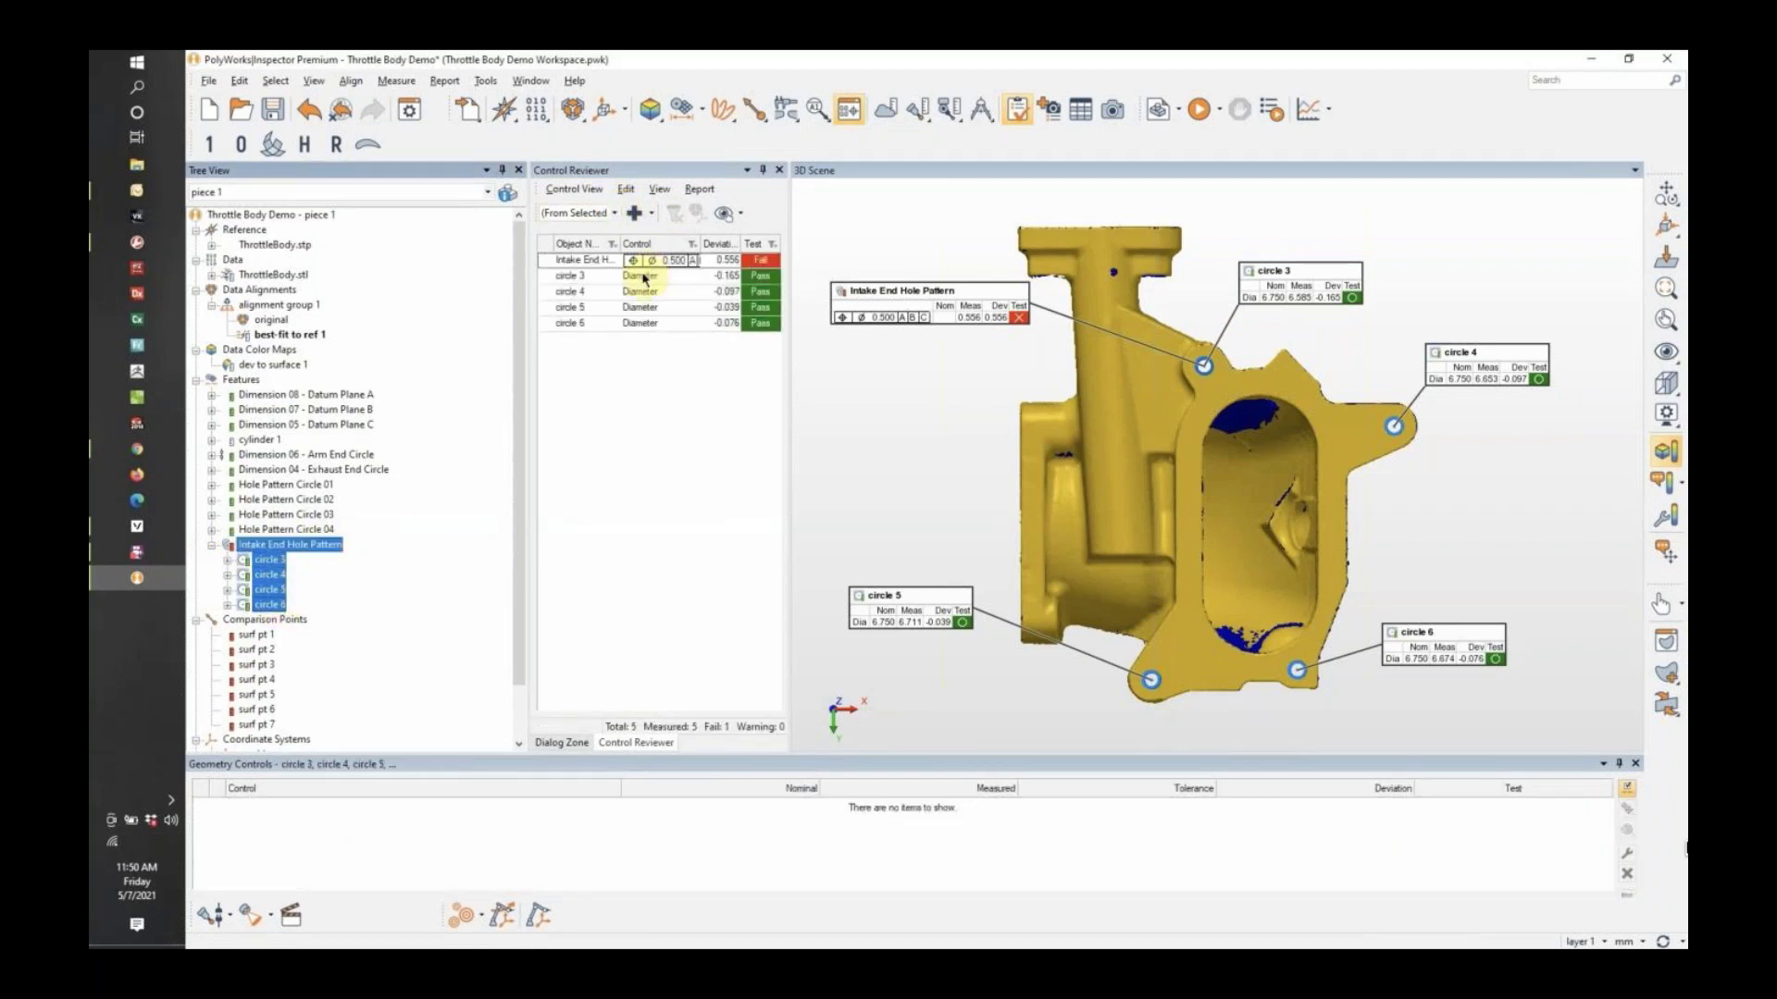
# Create control view 6 with its report item, then open formatted report 1.
pyautogui.click(615, 214)
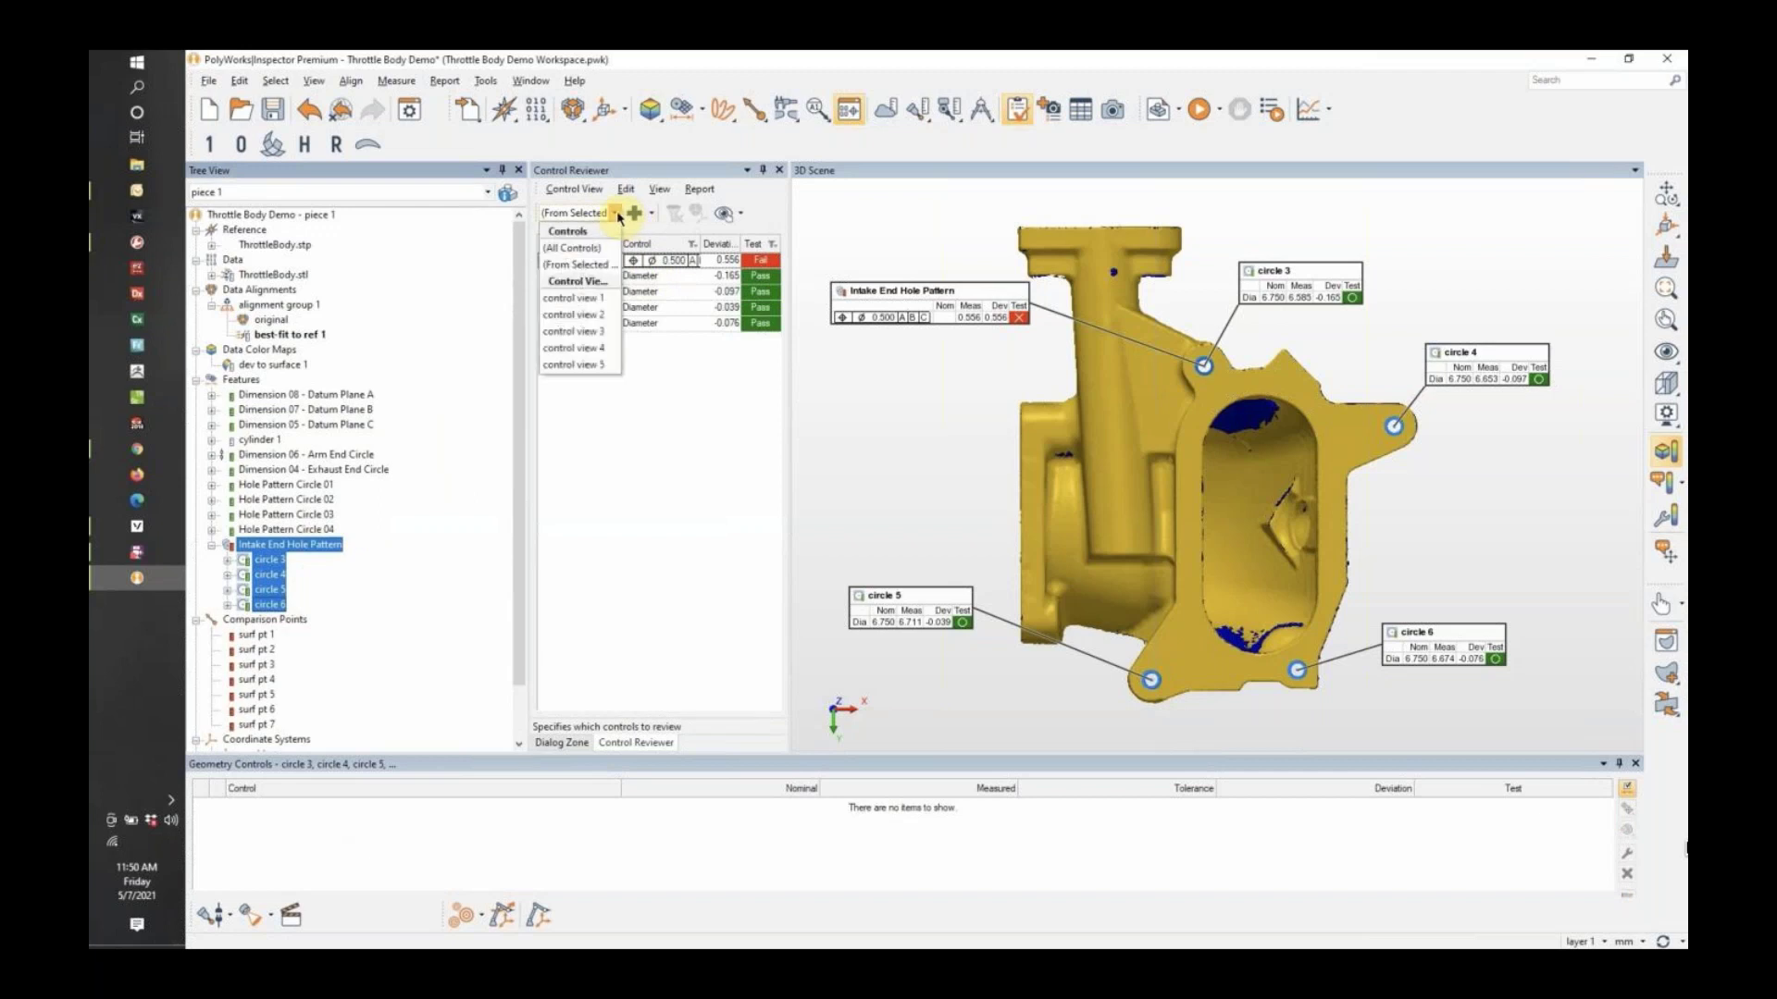
pyautogui.click(616, 215)
pyautogui.click(634, 214)
pyautogui.click(648, 179)
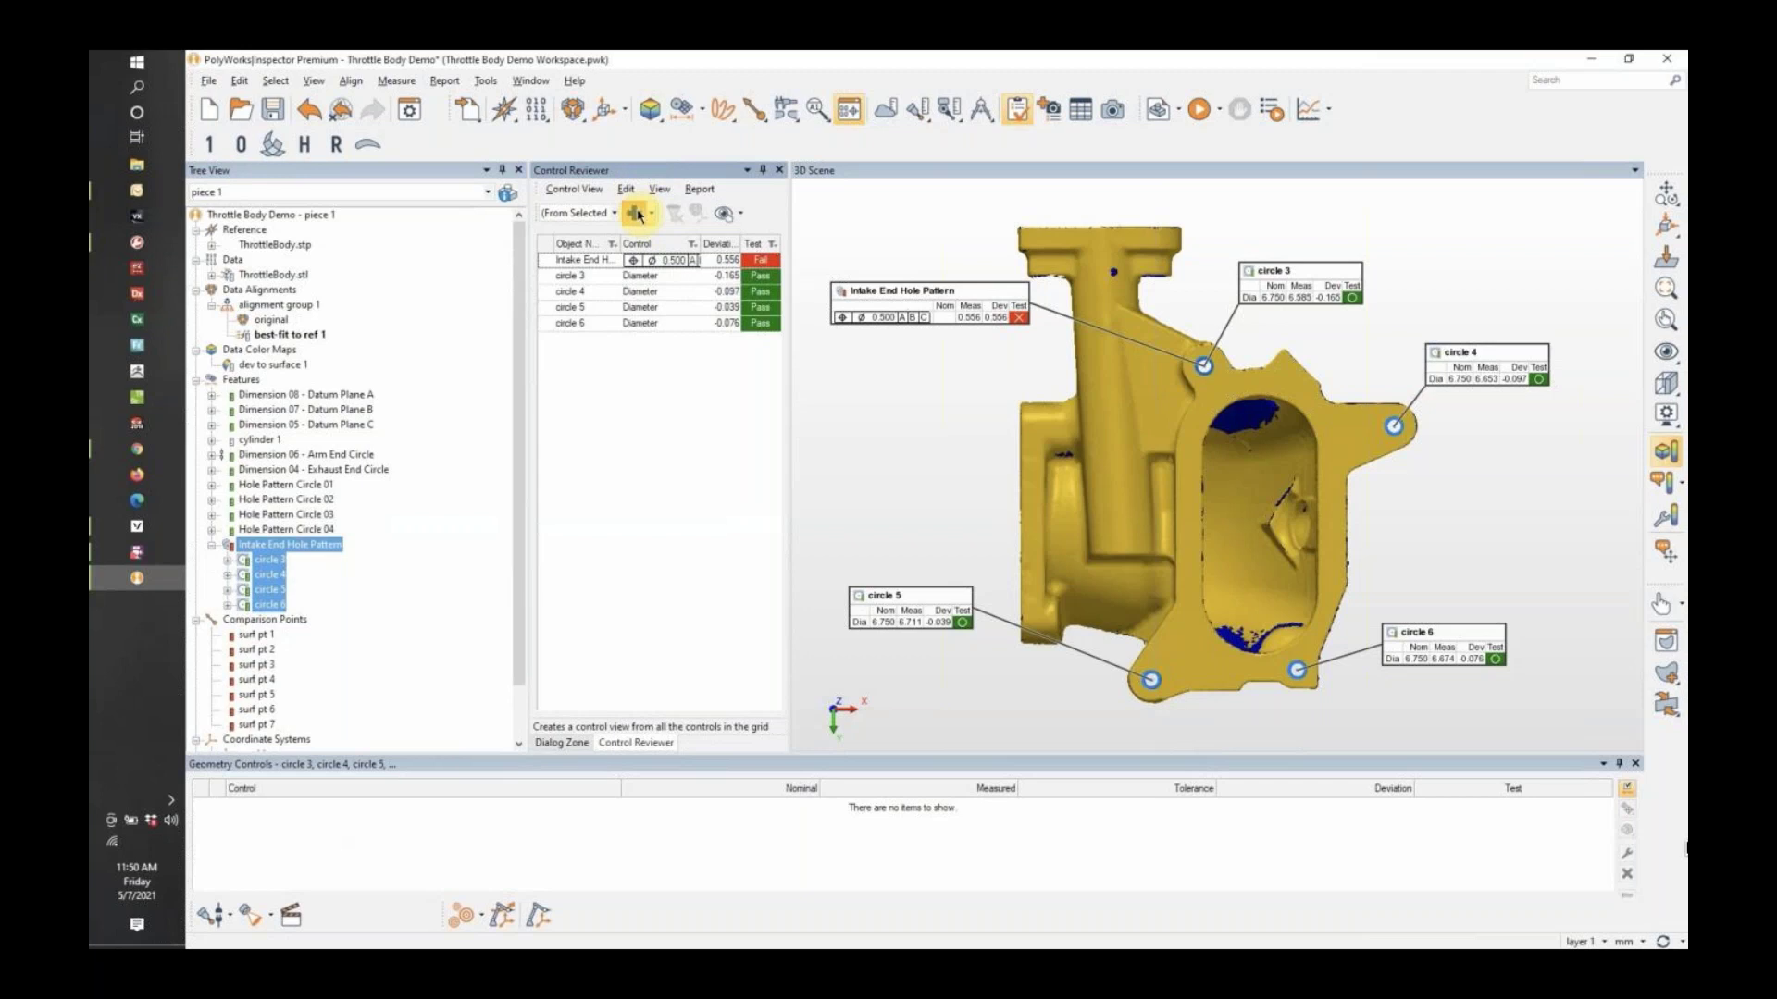
pyautogui.click(637, 214)
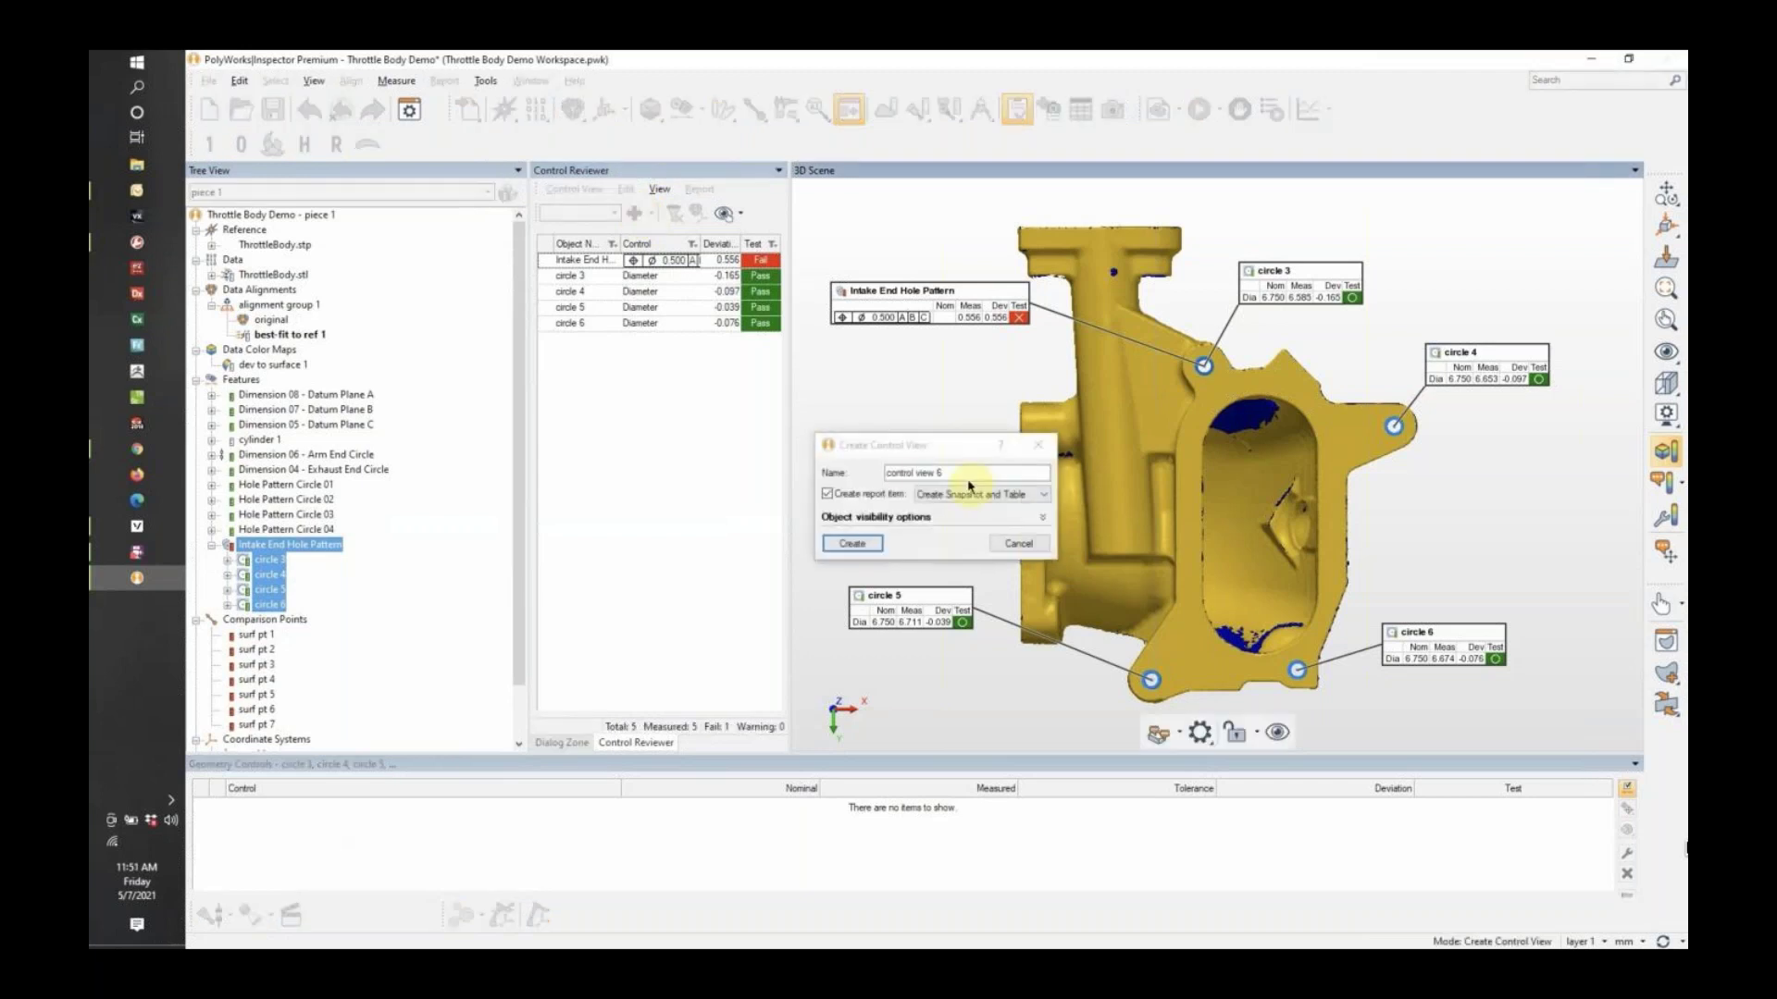
pyautogui.click(870, 545)
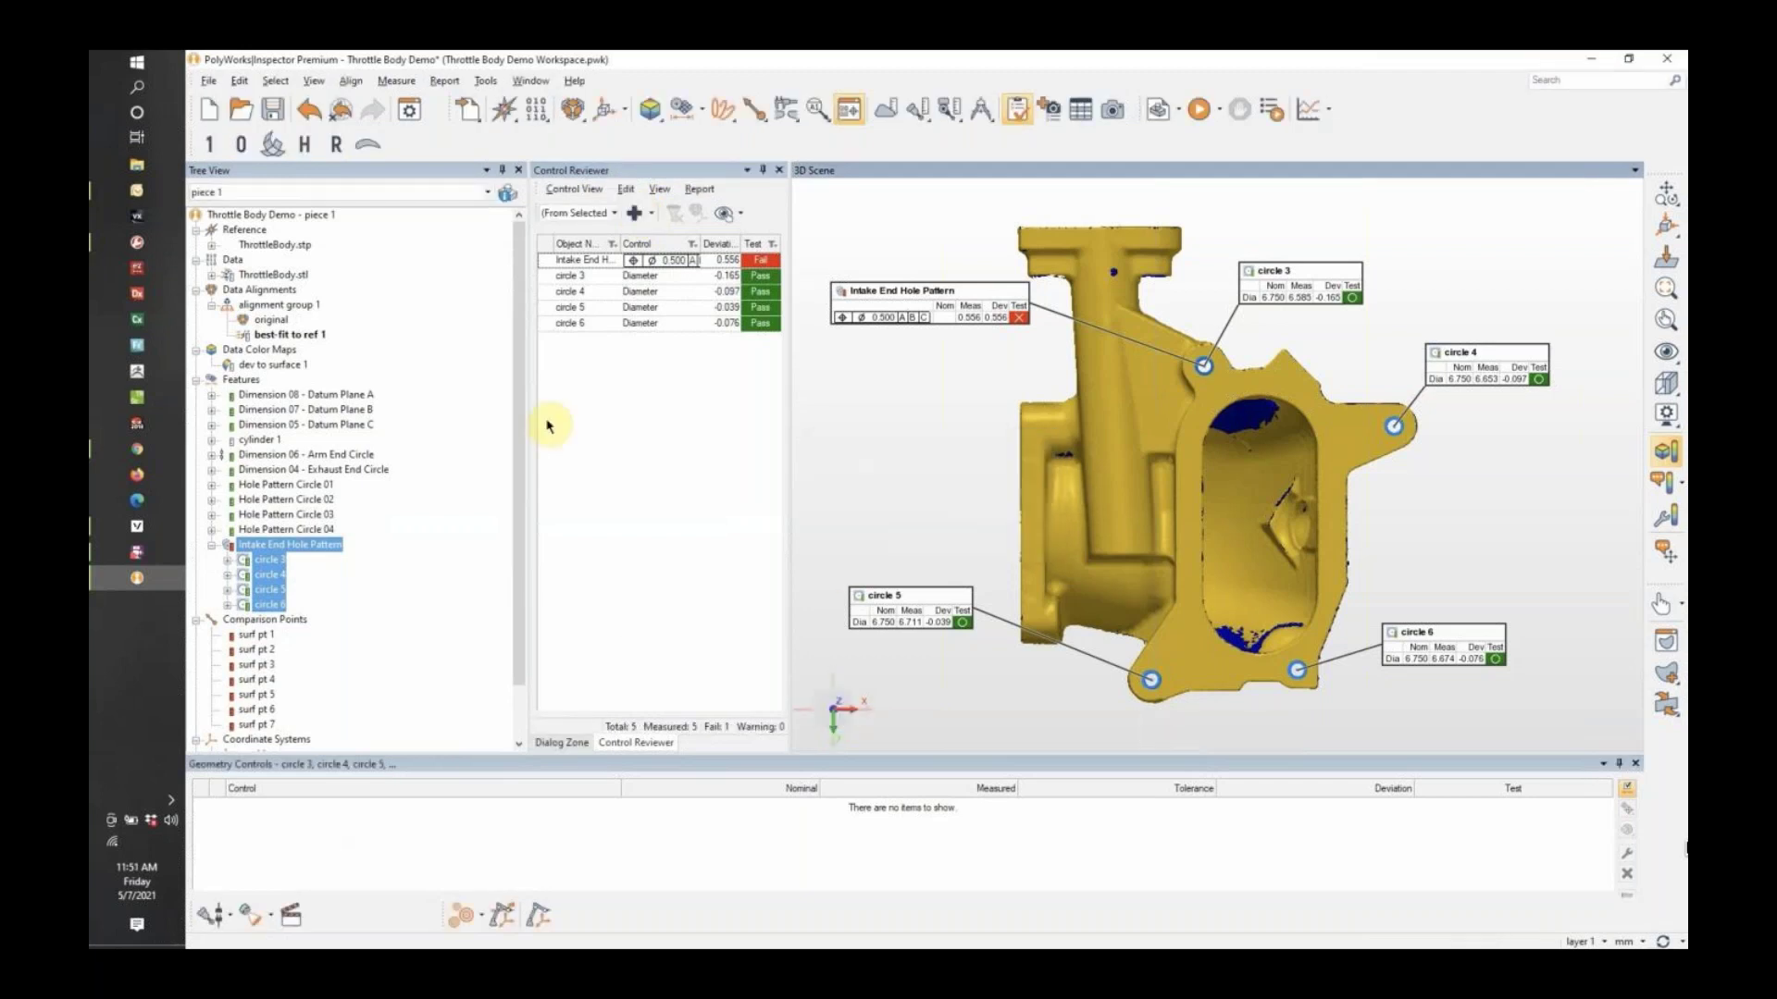
pyautogui.moveTo(516, 444); pyautogui.dragTo(535, 515)
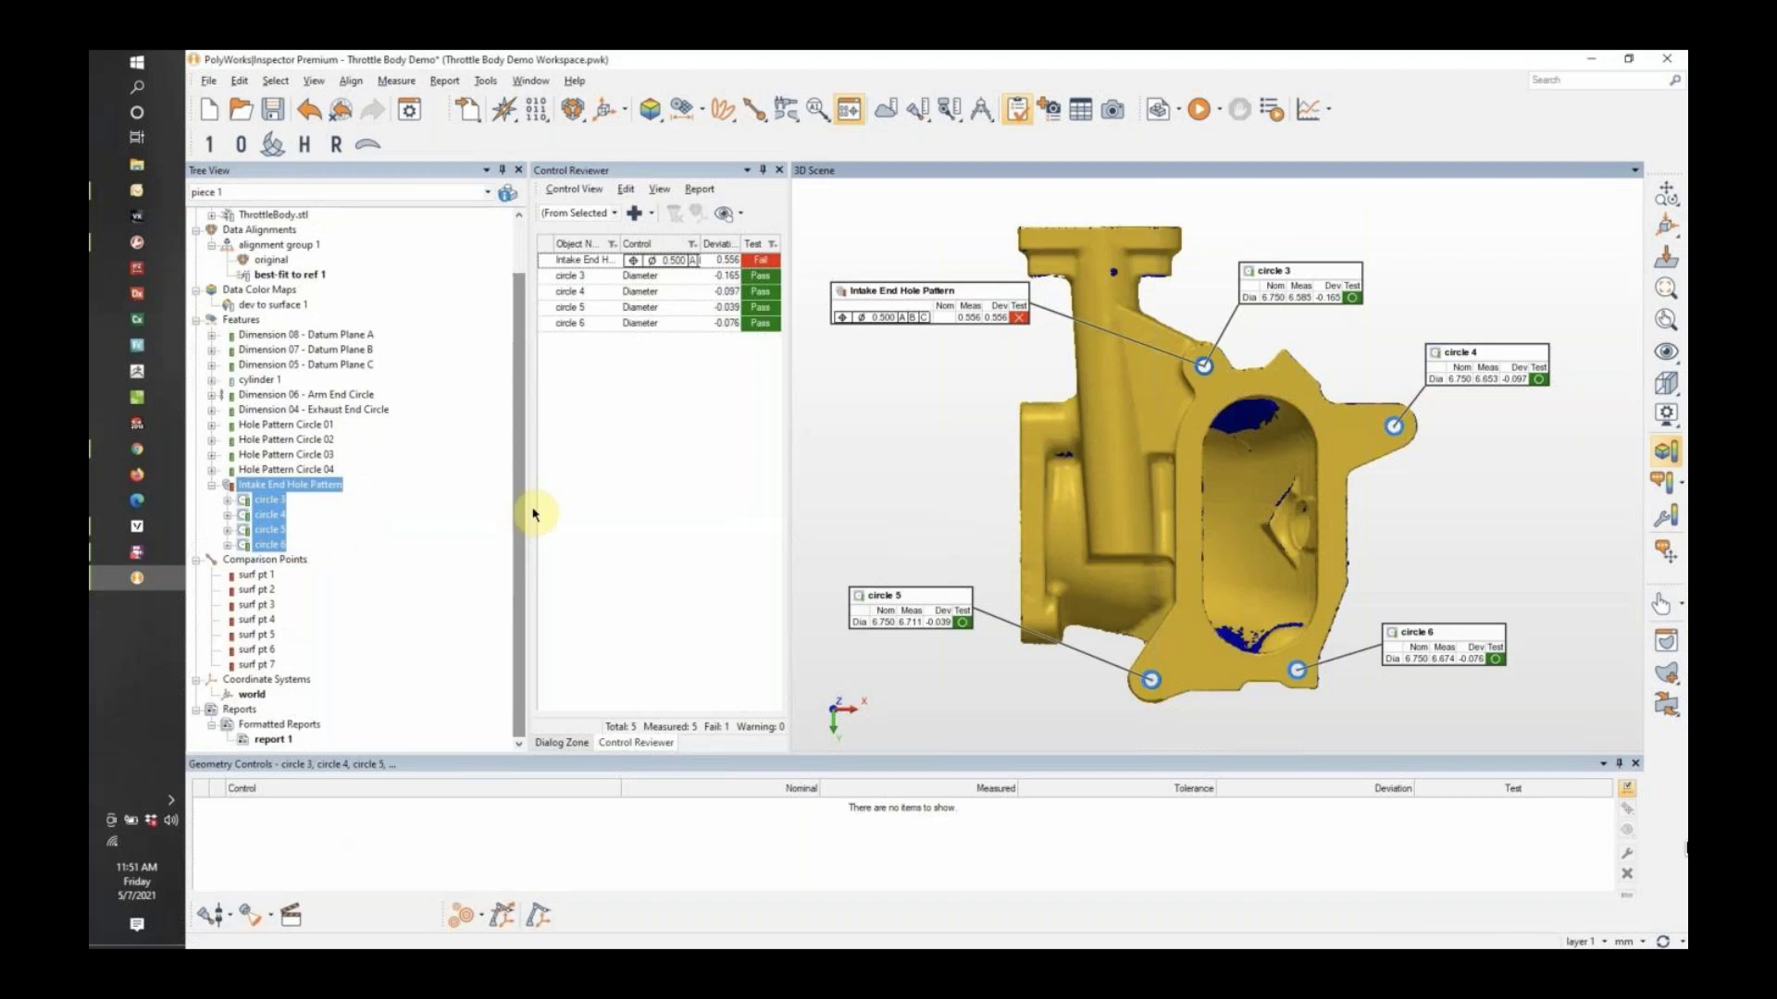
pyautogui.doubleClick(270, 739)
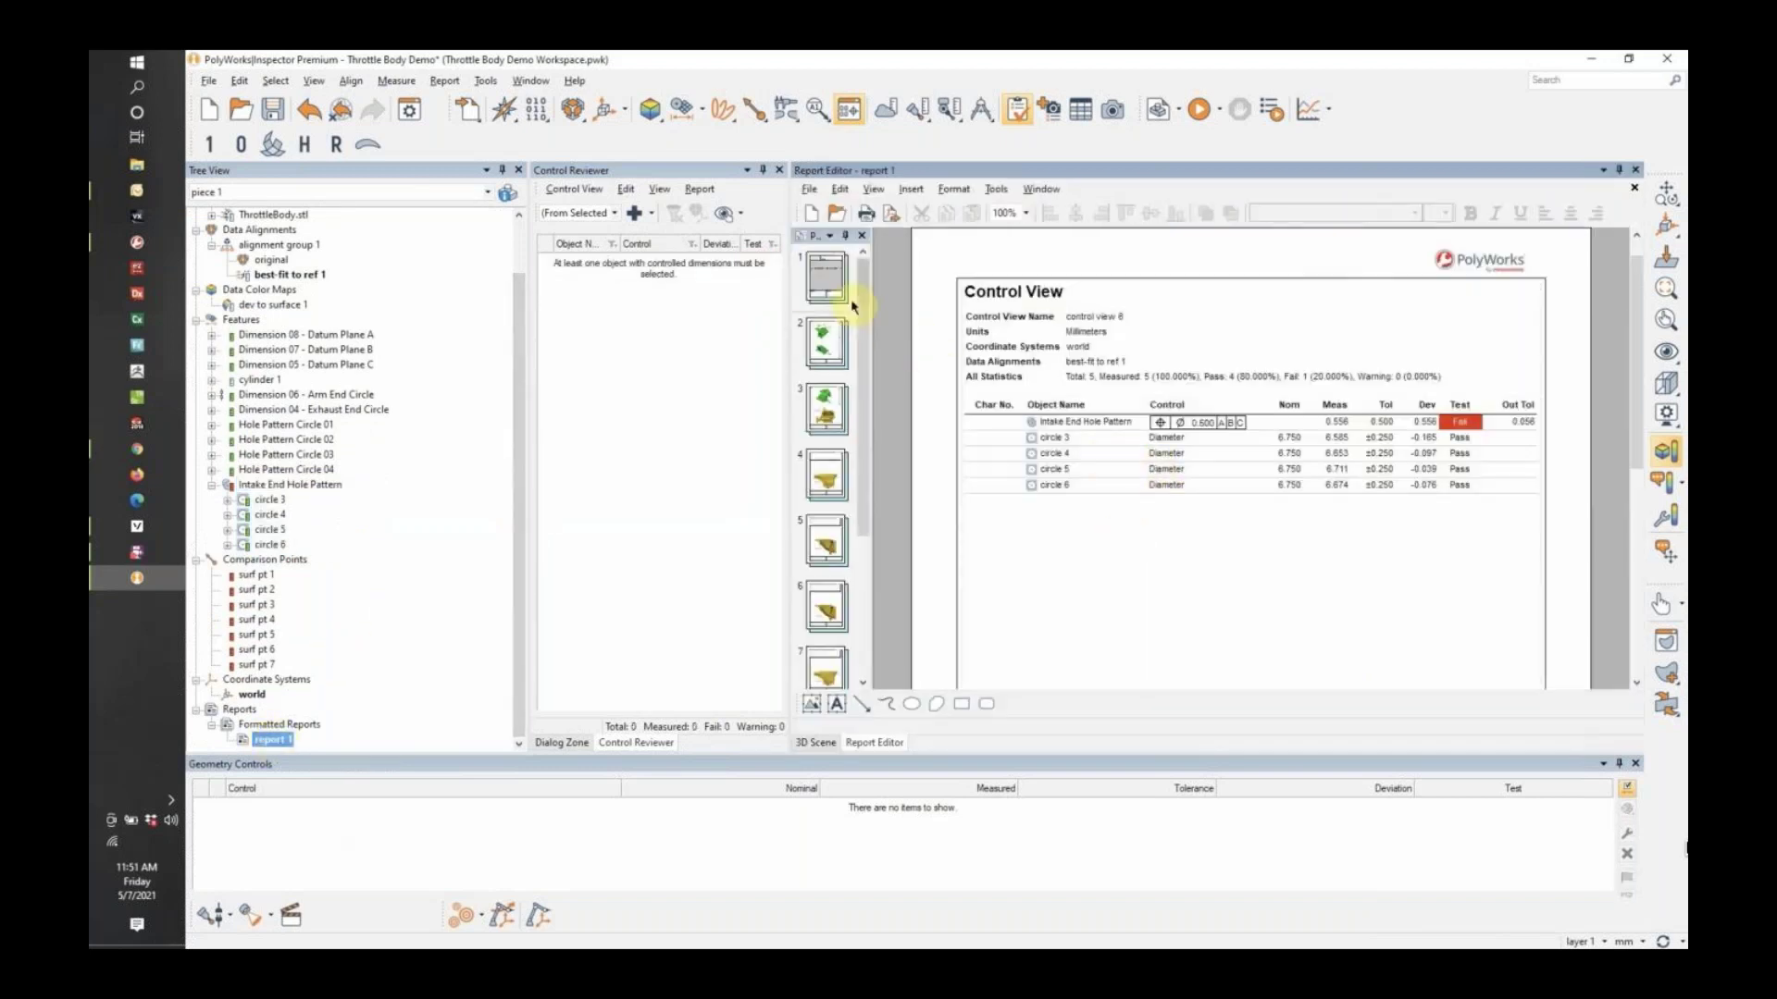
# Step through report pages 2 to 5 in the Report Editor.
pyautogui.click(838, 345)
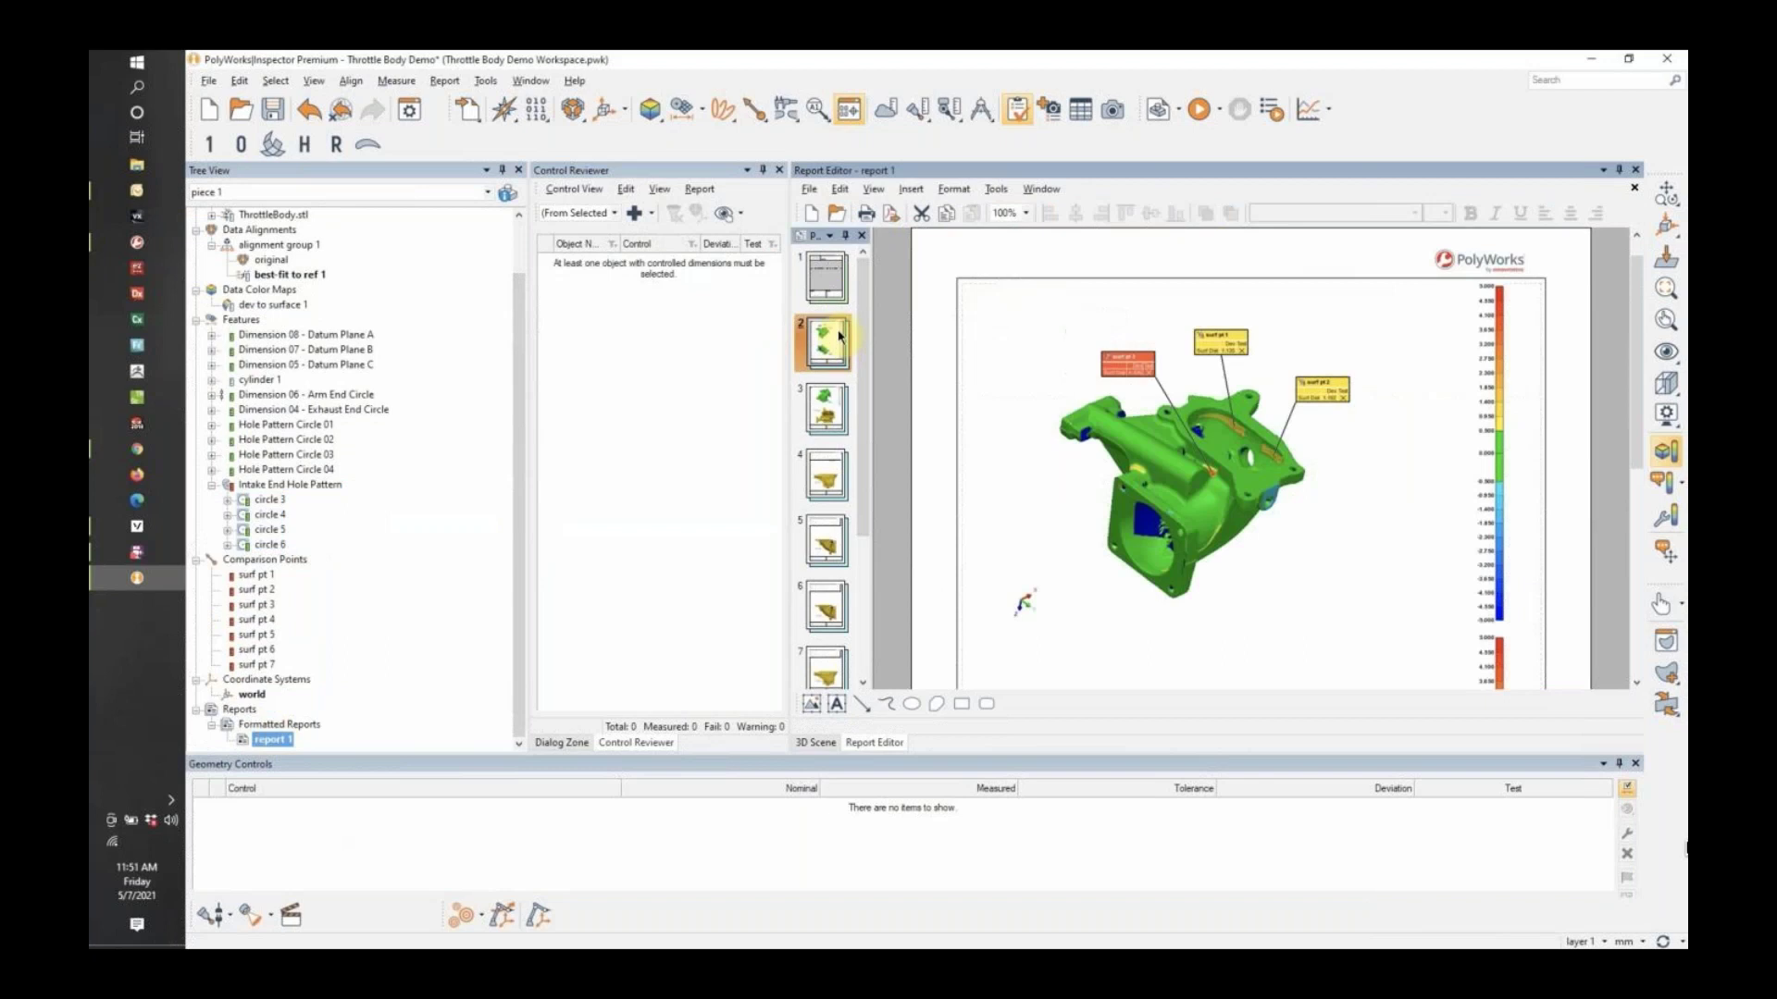
pyautogui.scroll(-3, 1265, 450)
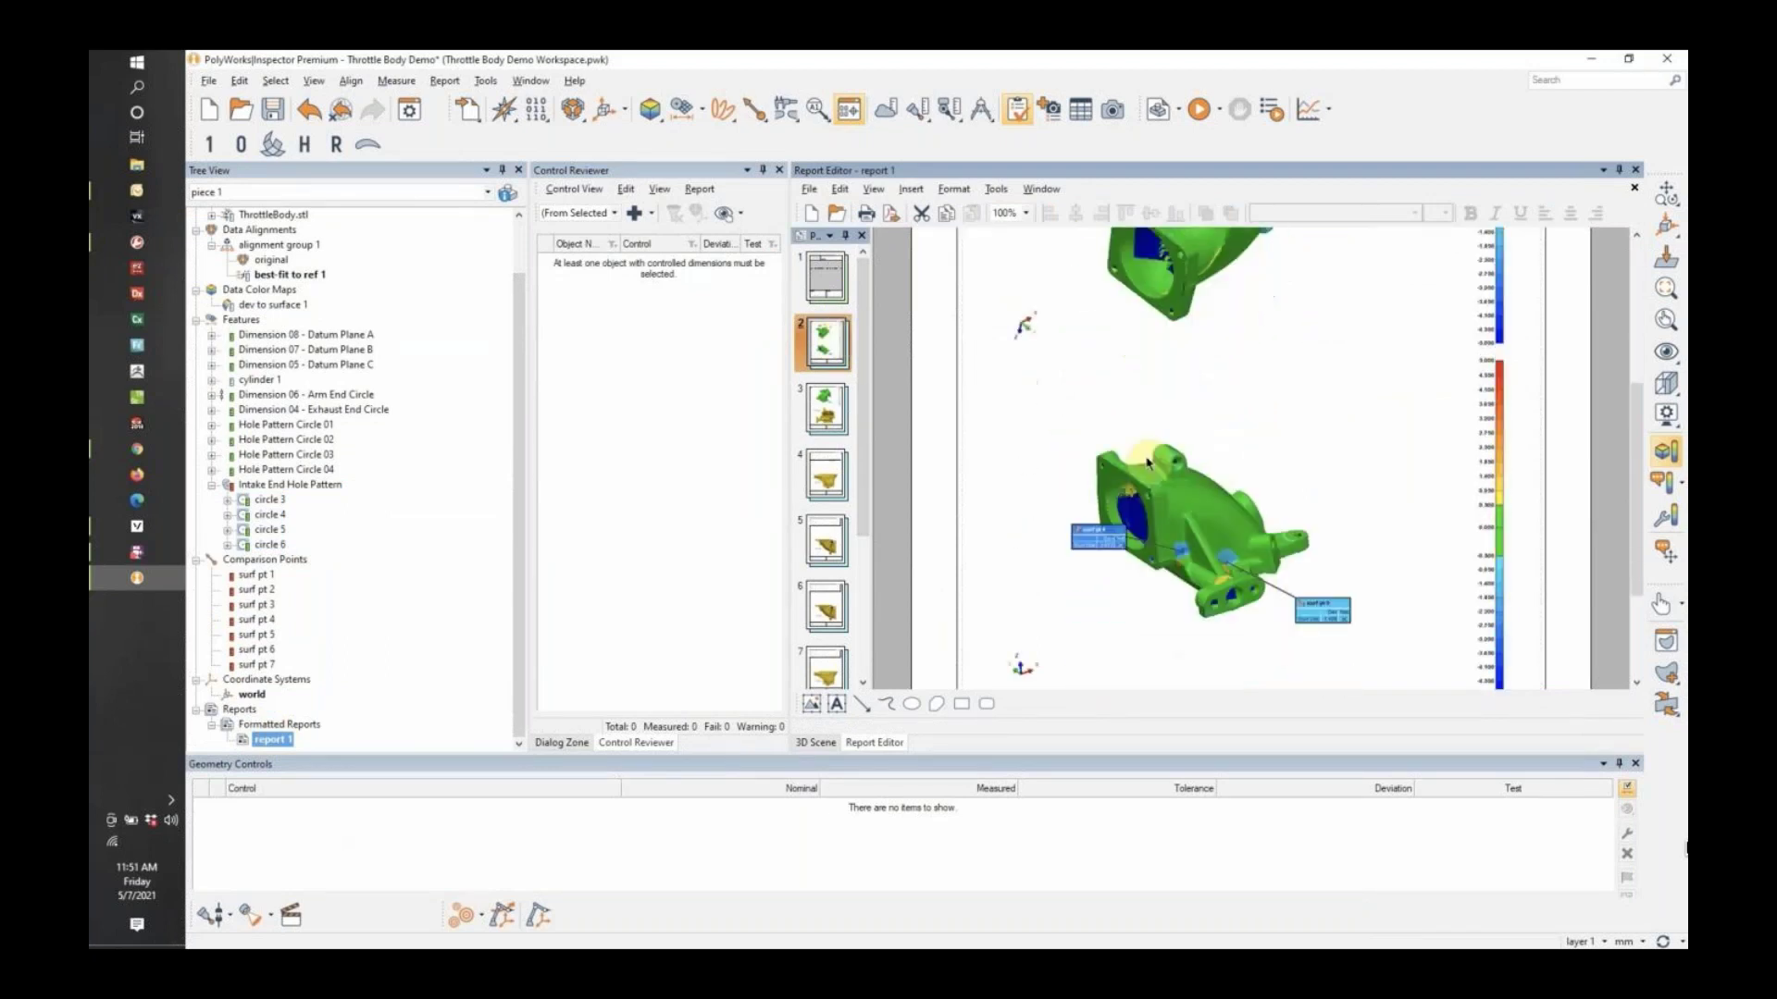
pyautogui.click(844, 410)
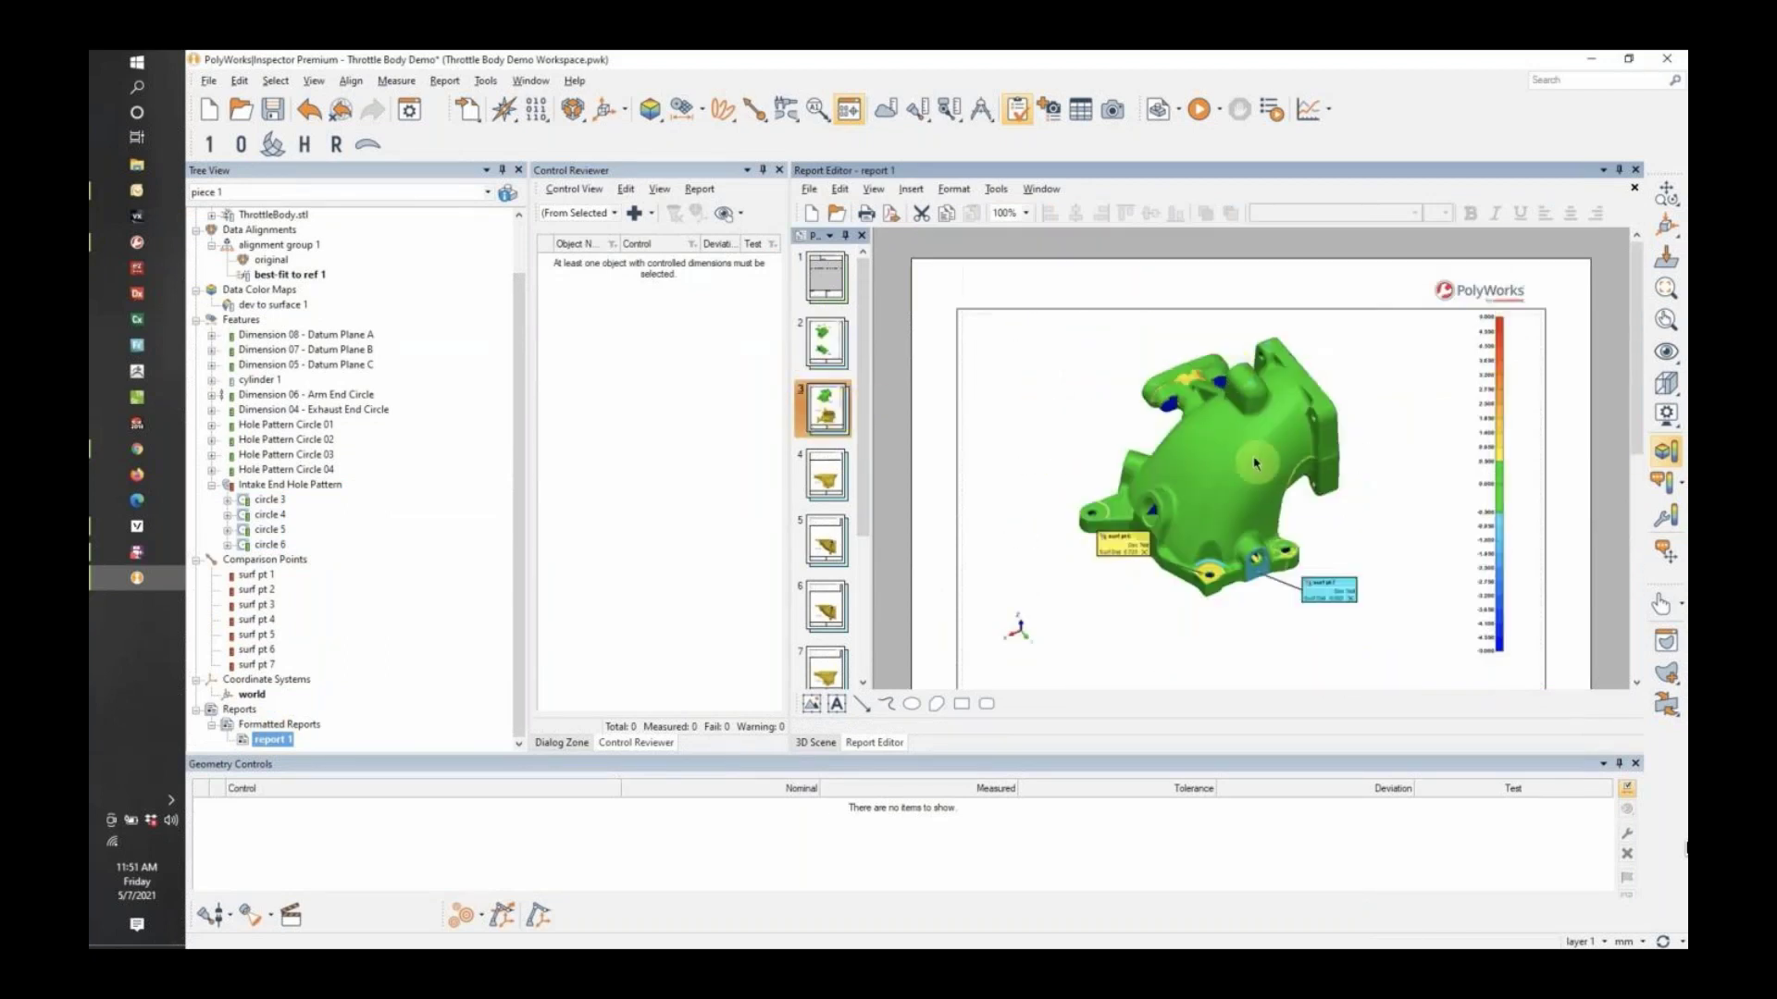
pyautogui.scroll(-5, 1256, 478)
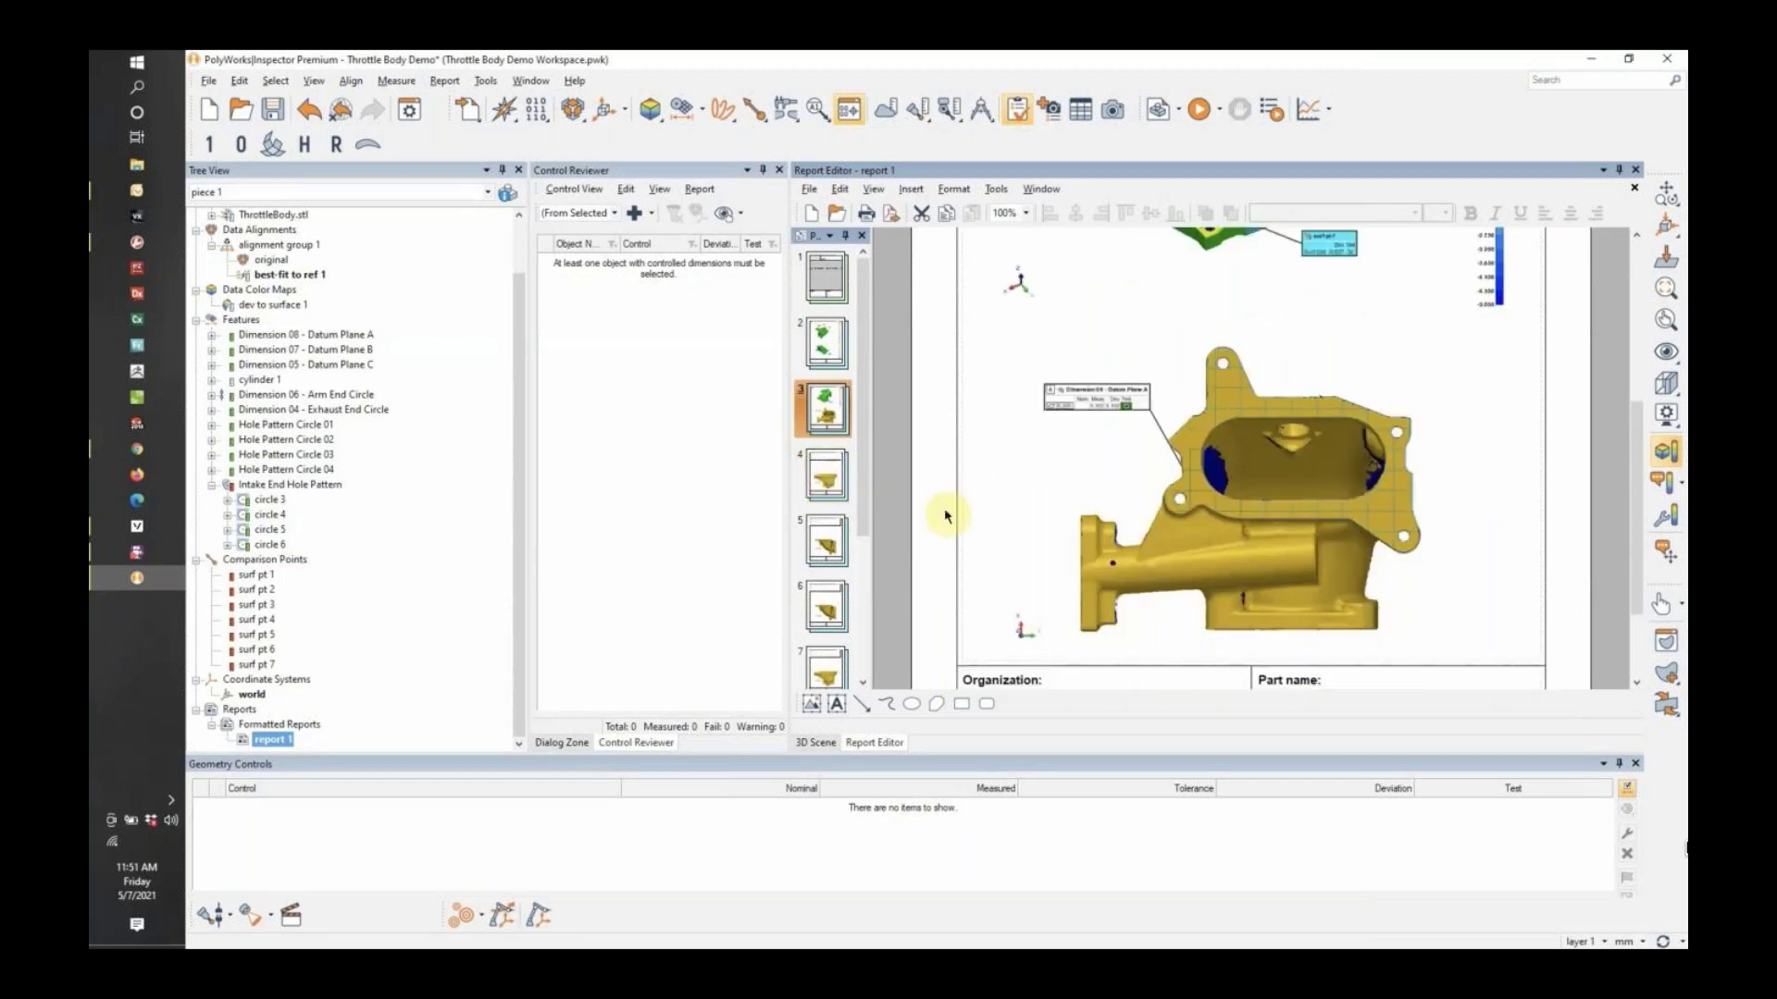
pyautogui.click(826, 477)
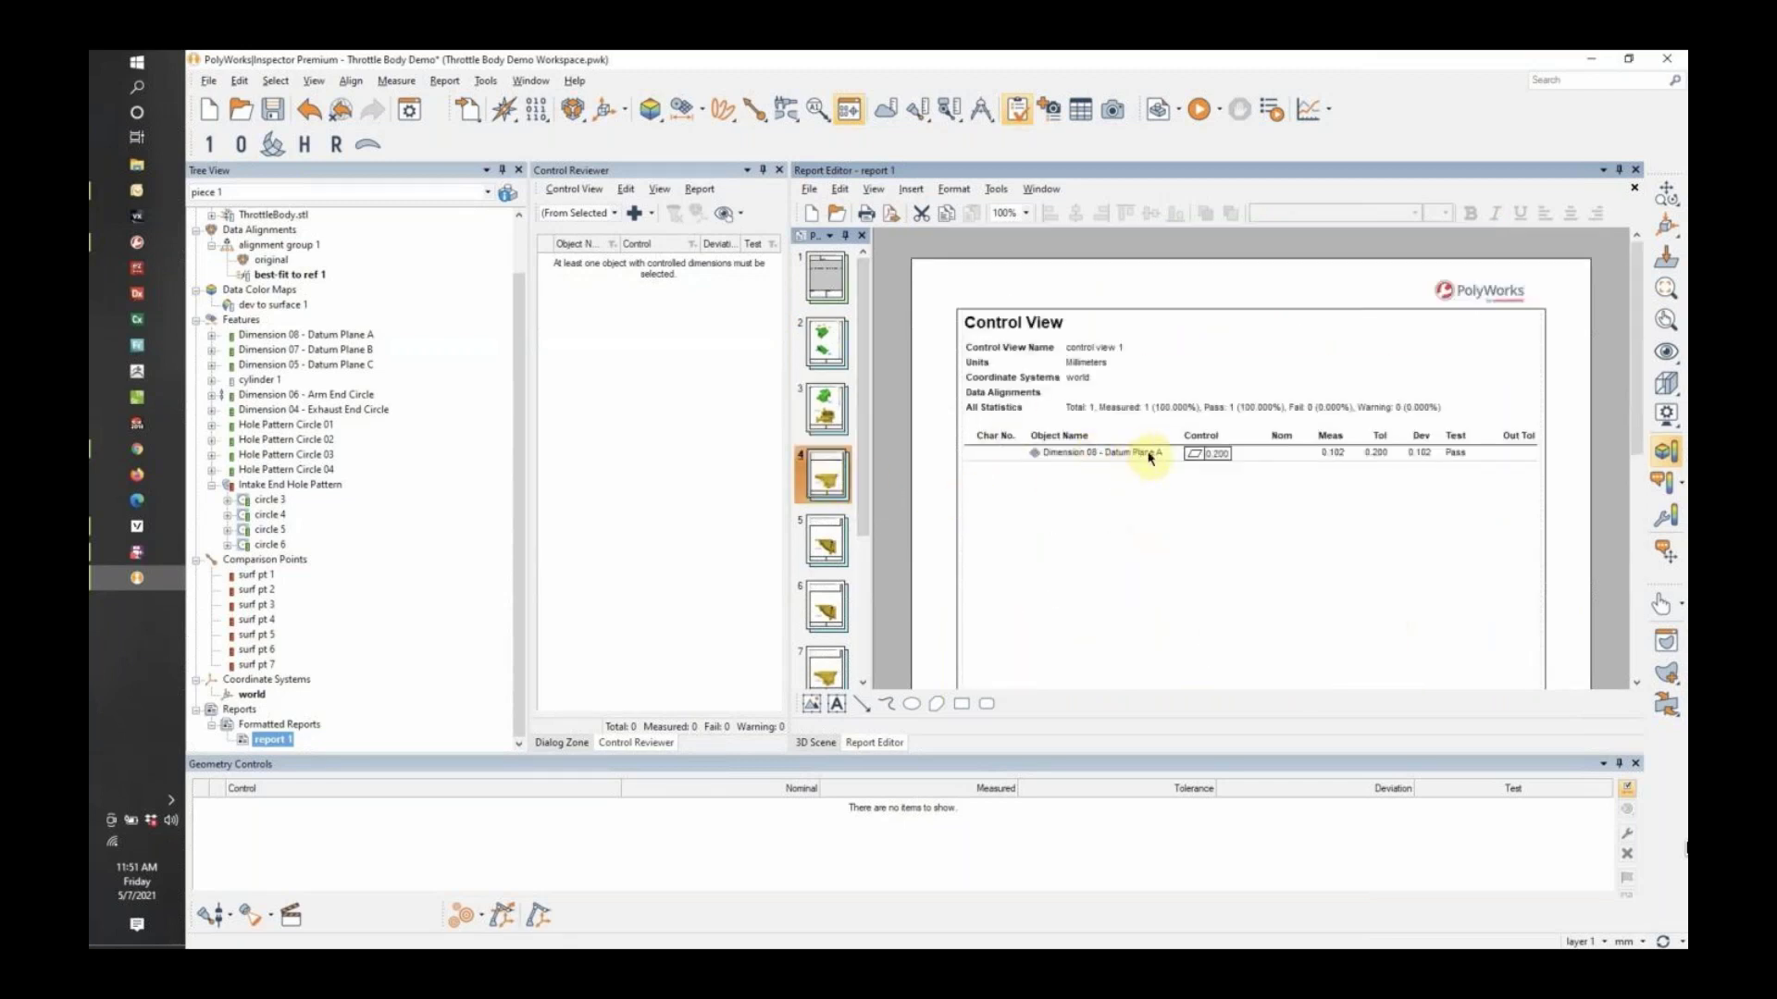
pyautogui.scroll(-5, 1152, 458)
pyautogui.click(822, 565)
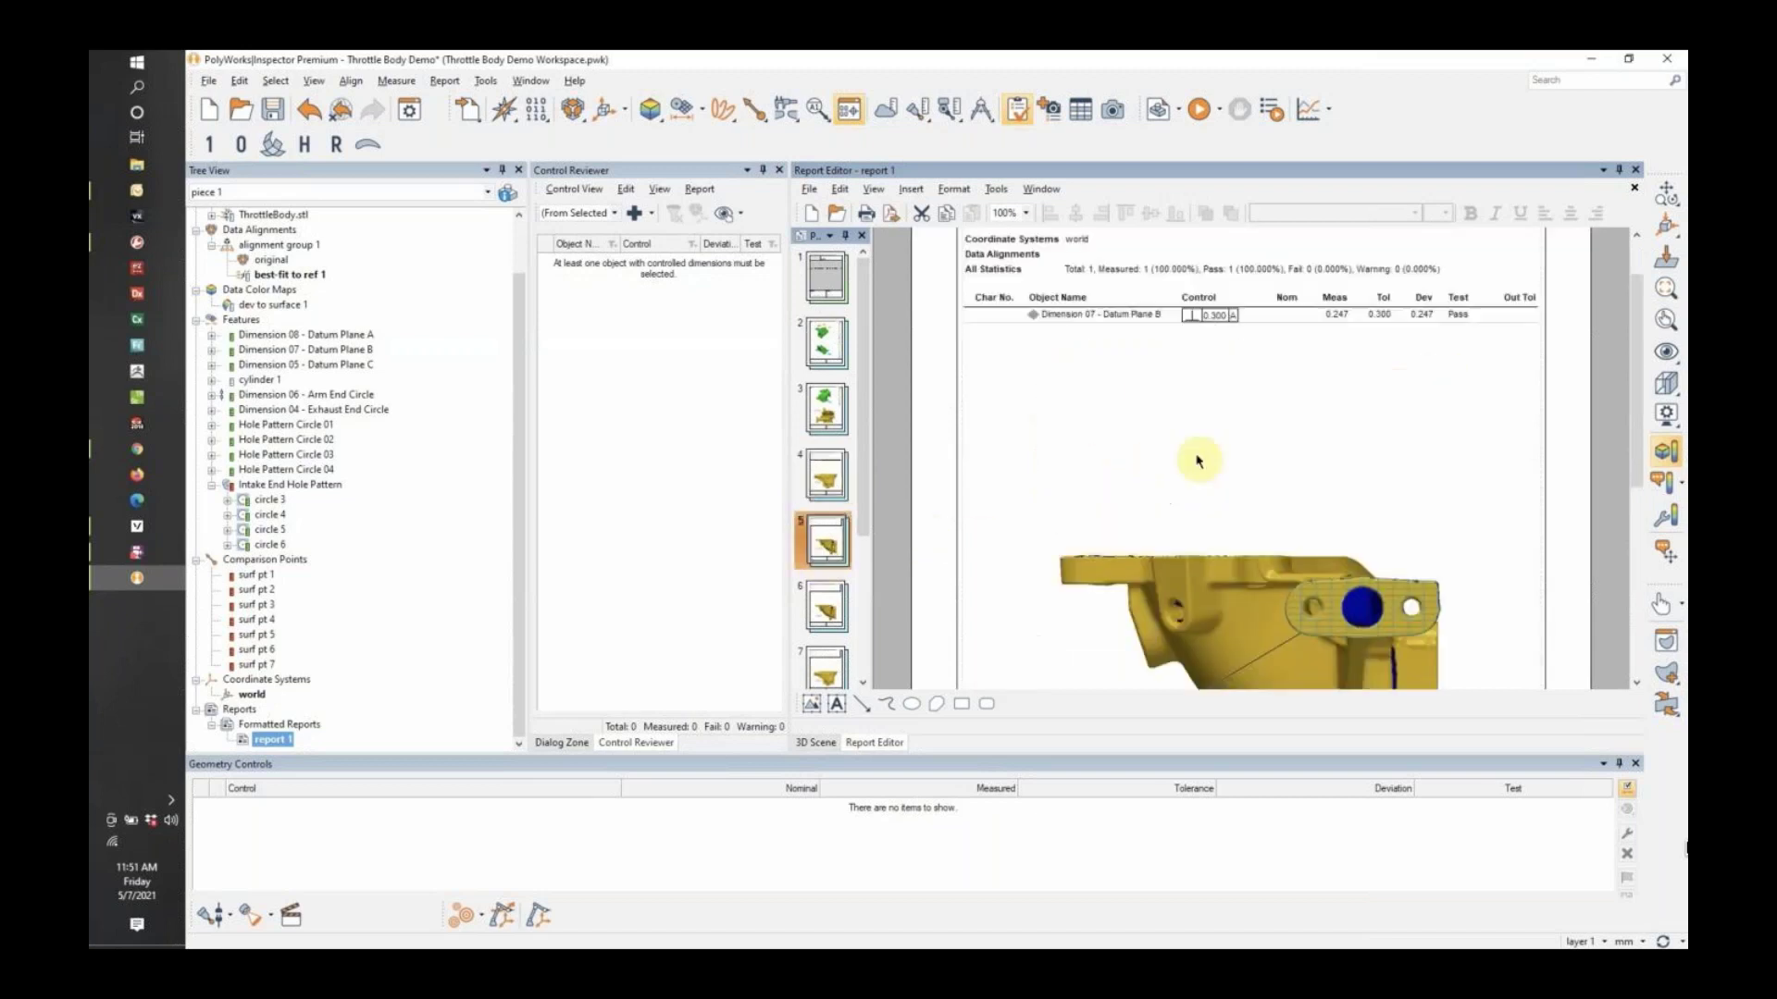
pyautogui.scroll(-3, 1203, 417)
pyautogui.scroll(3, 1203, 435)
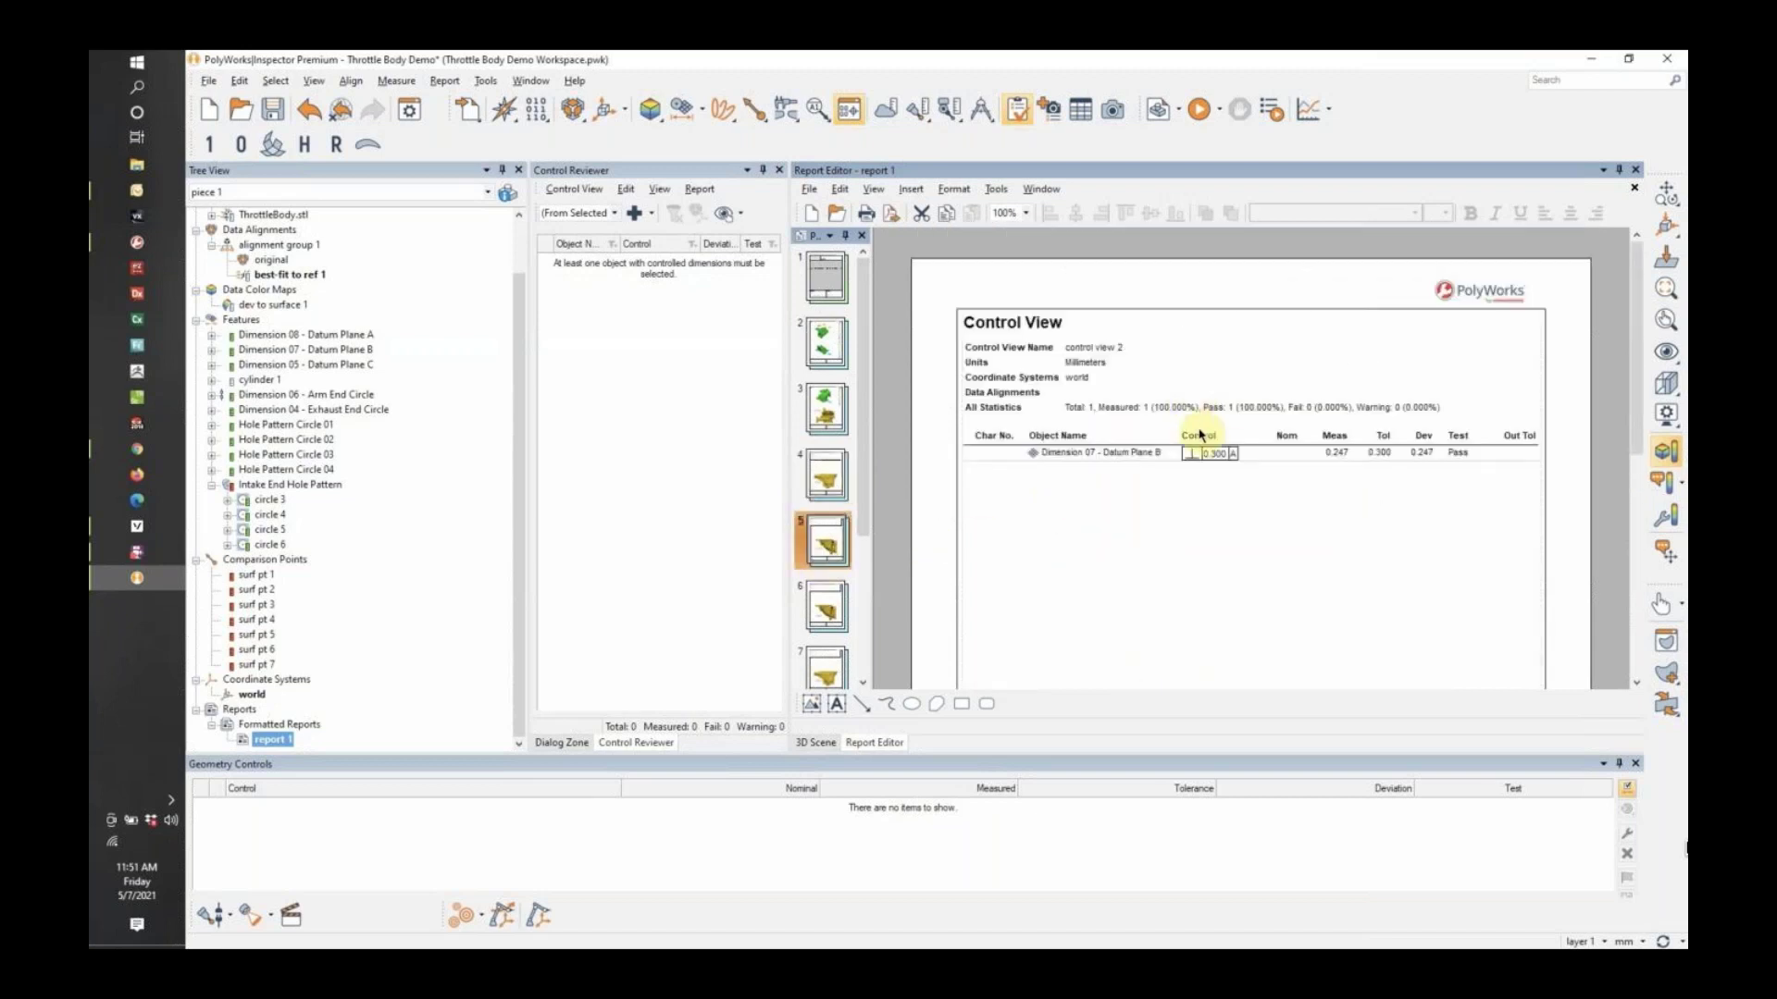
pyautogui.scroll(-5, 1221, 490)
# Jump to pages 6 and 8 and scroll down to the final page 9.
pyautogui.click(813, 611)
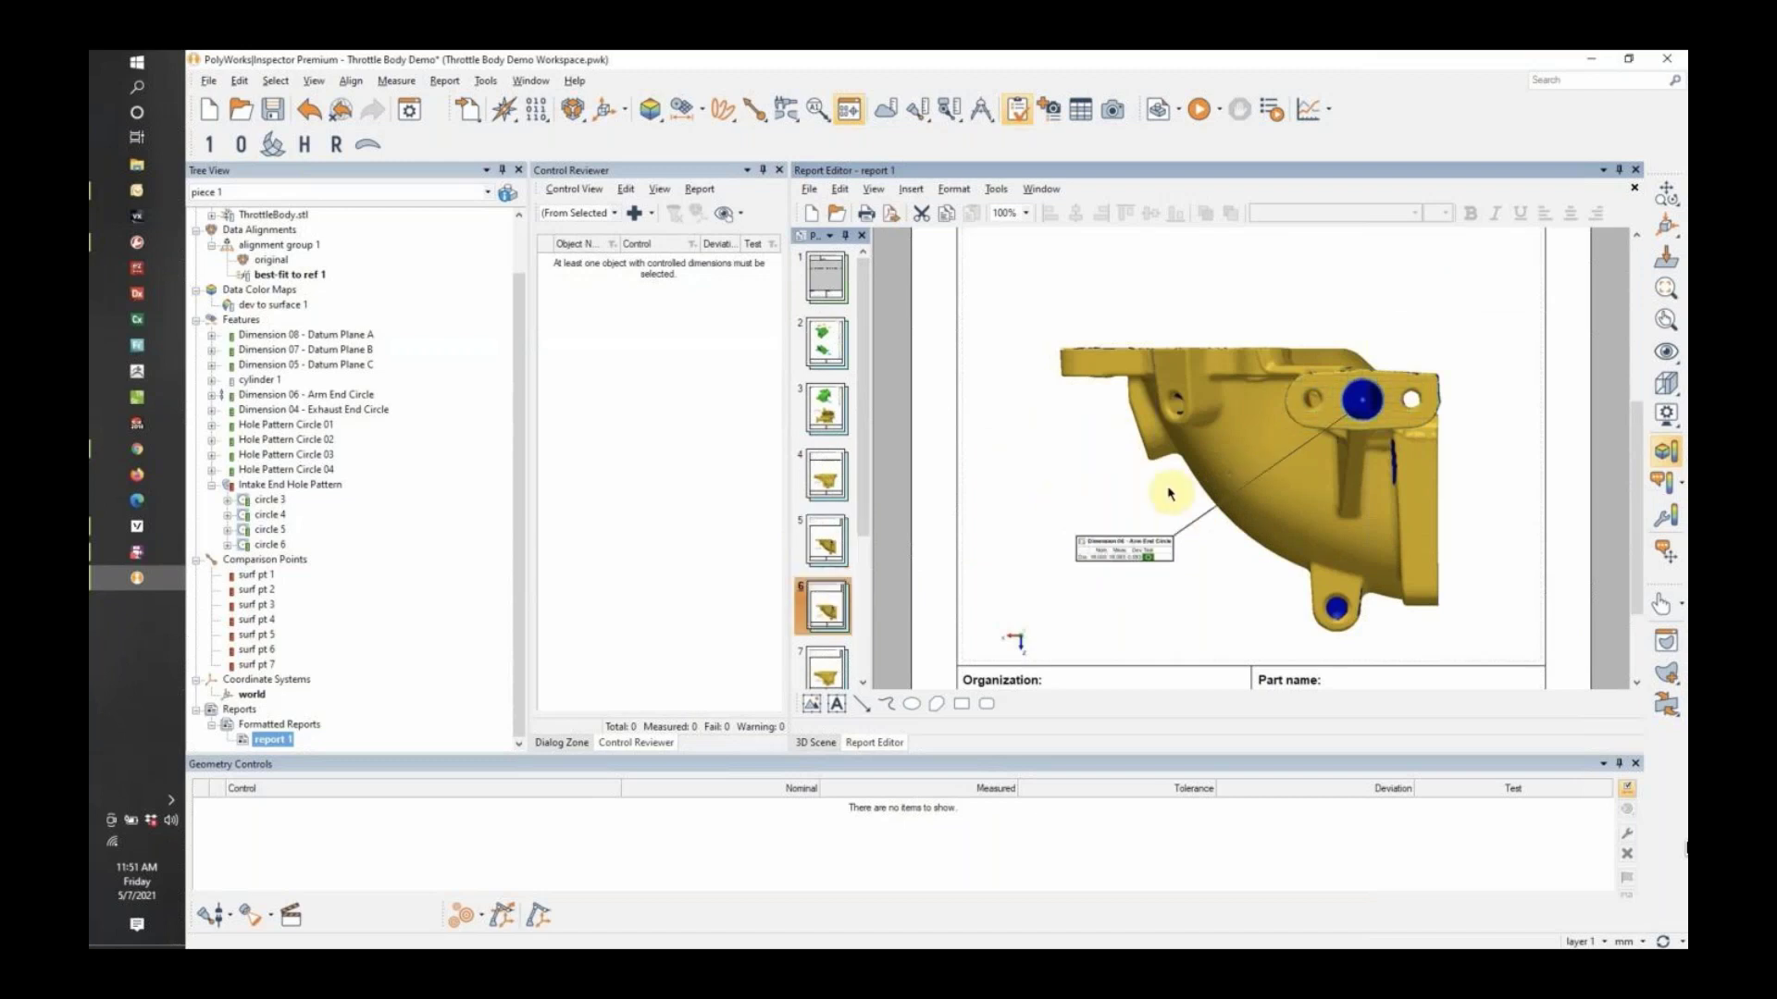
pyautogui.scroll(5, 1203, 491)
pyautogui.scroll(-3, 1209, 583)
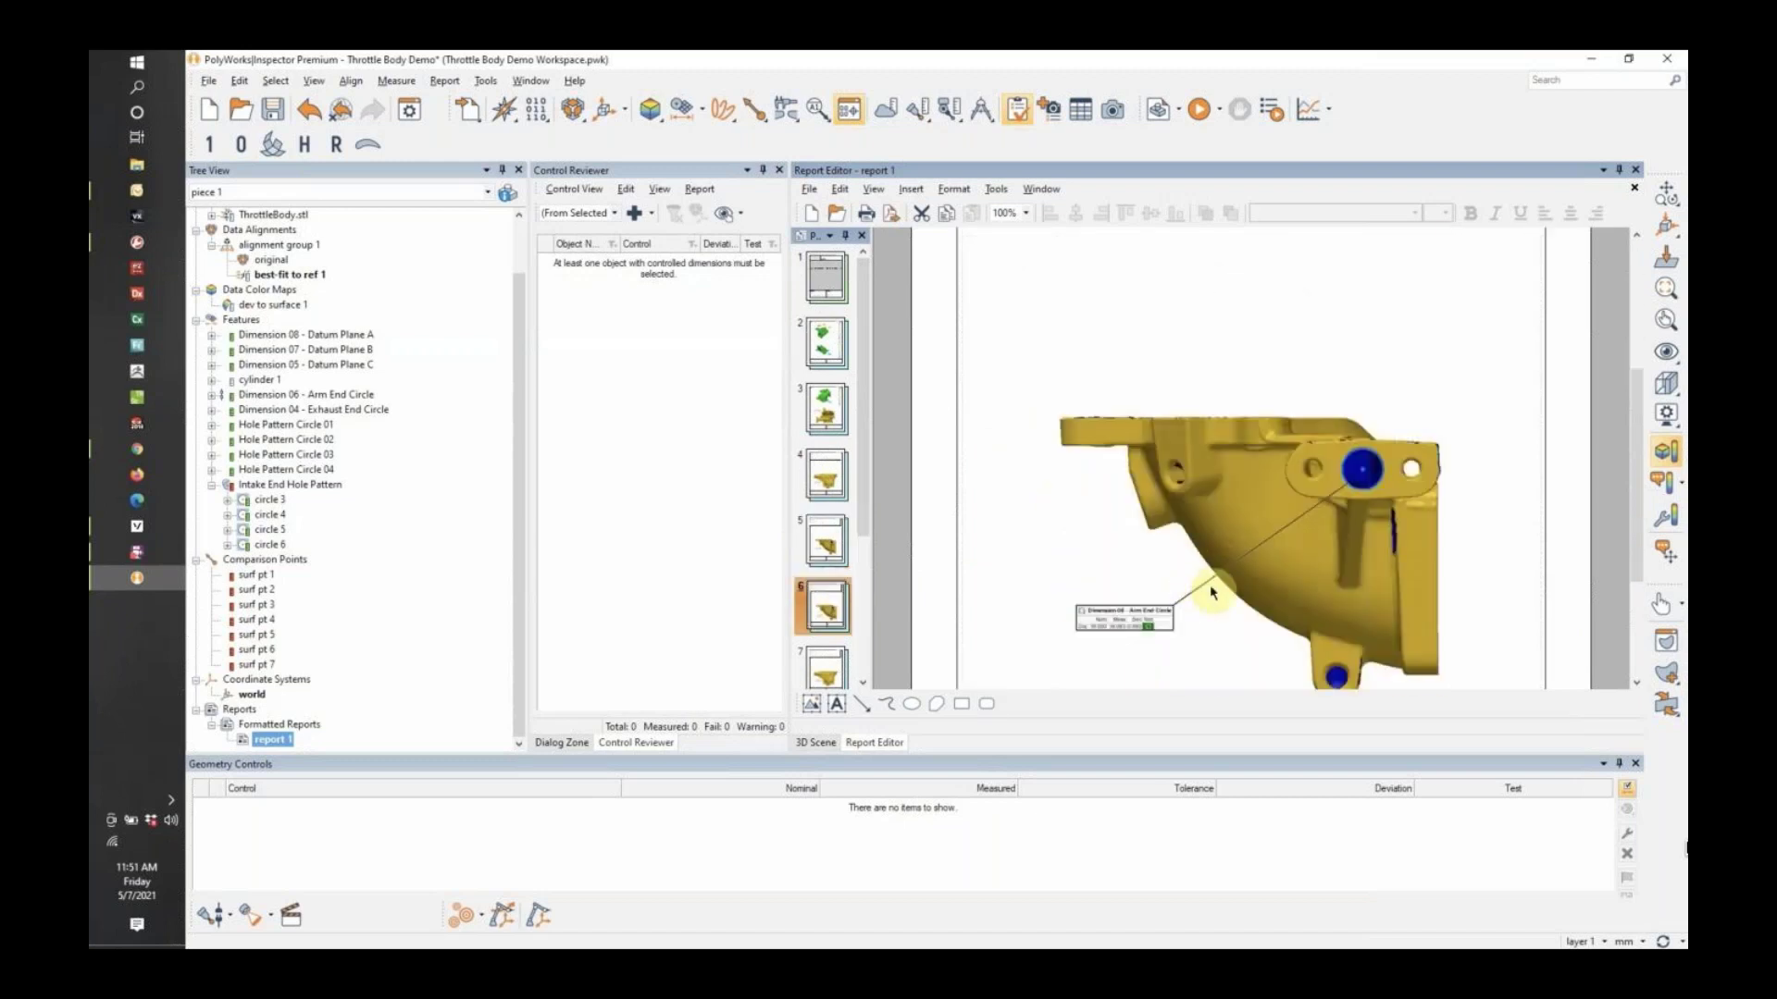
pyautogui.scroll(-3, 1034, 573)
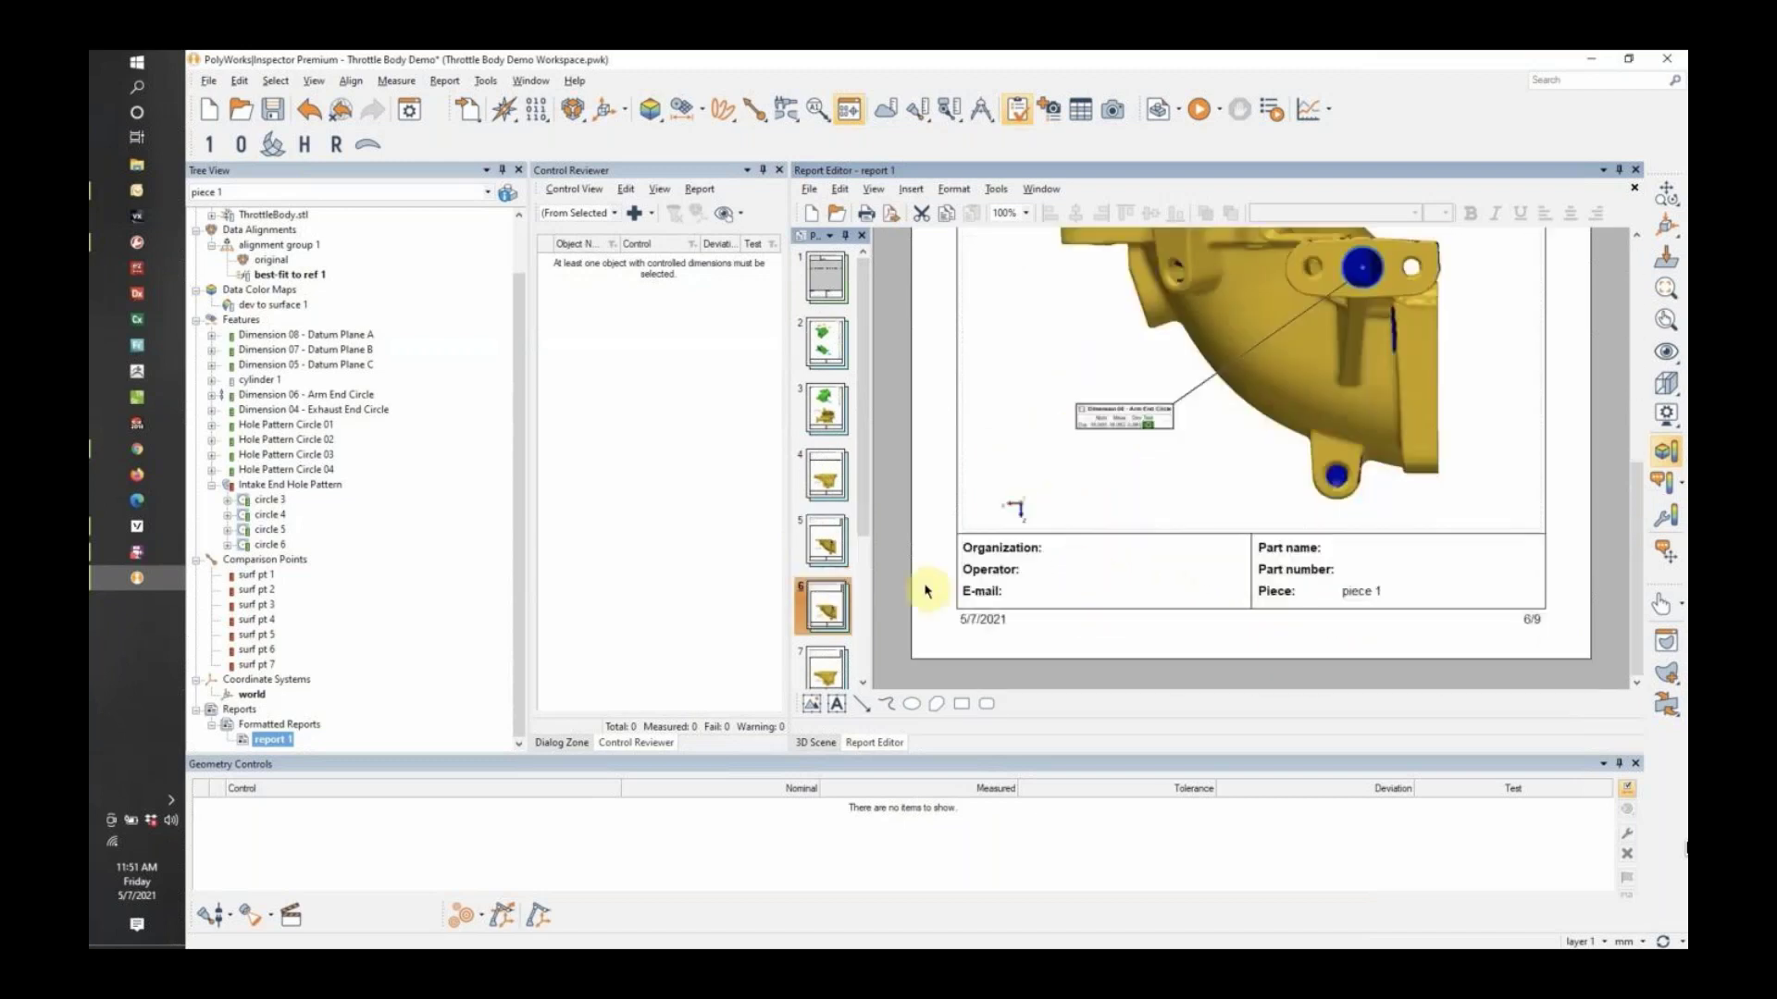
pyautogui.scroll(-1, 844, 654)
pyautogui.scroll(-8, 1161, 528)
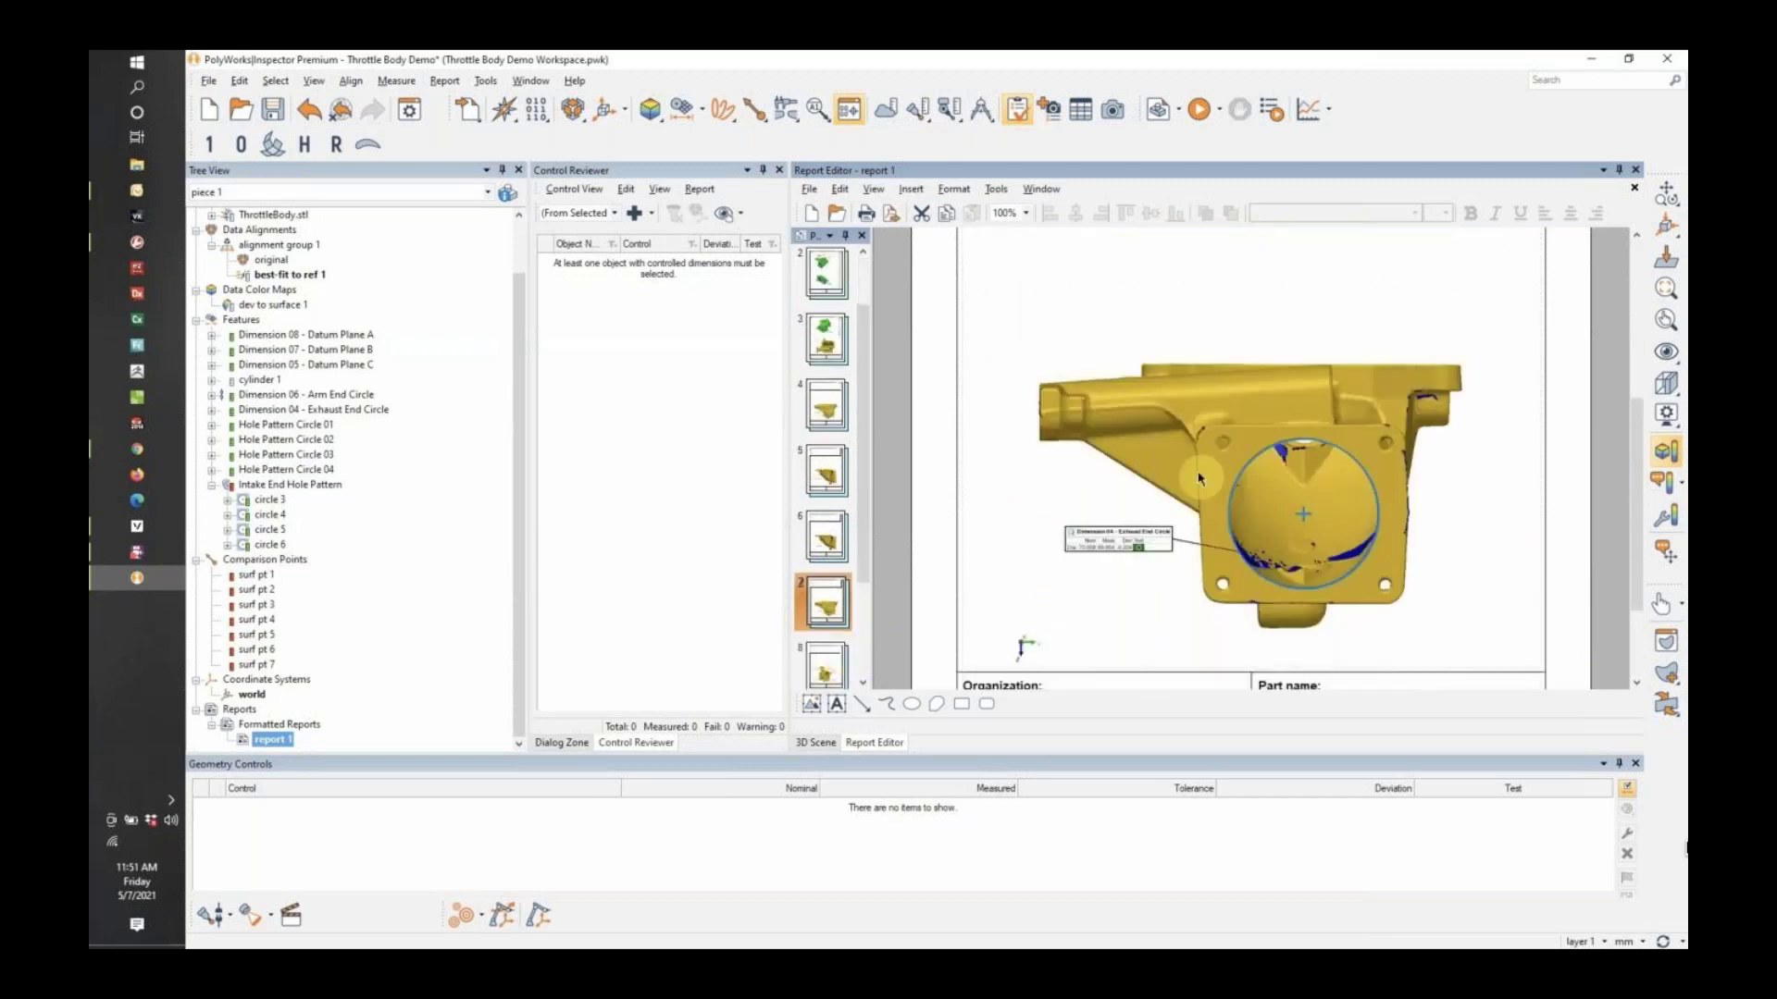
pyautogui.scroll(-1, 883, 504)
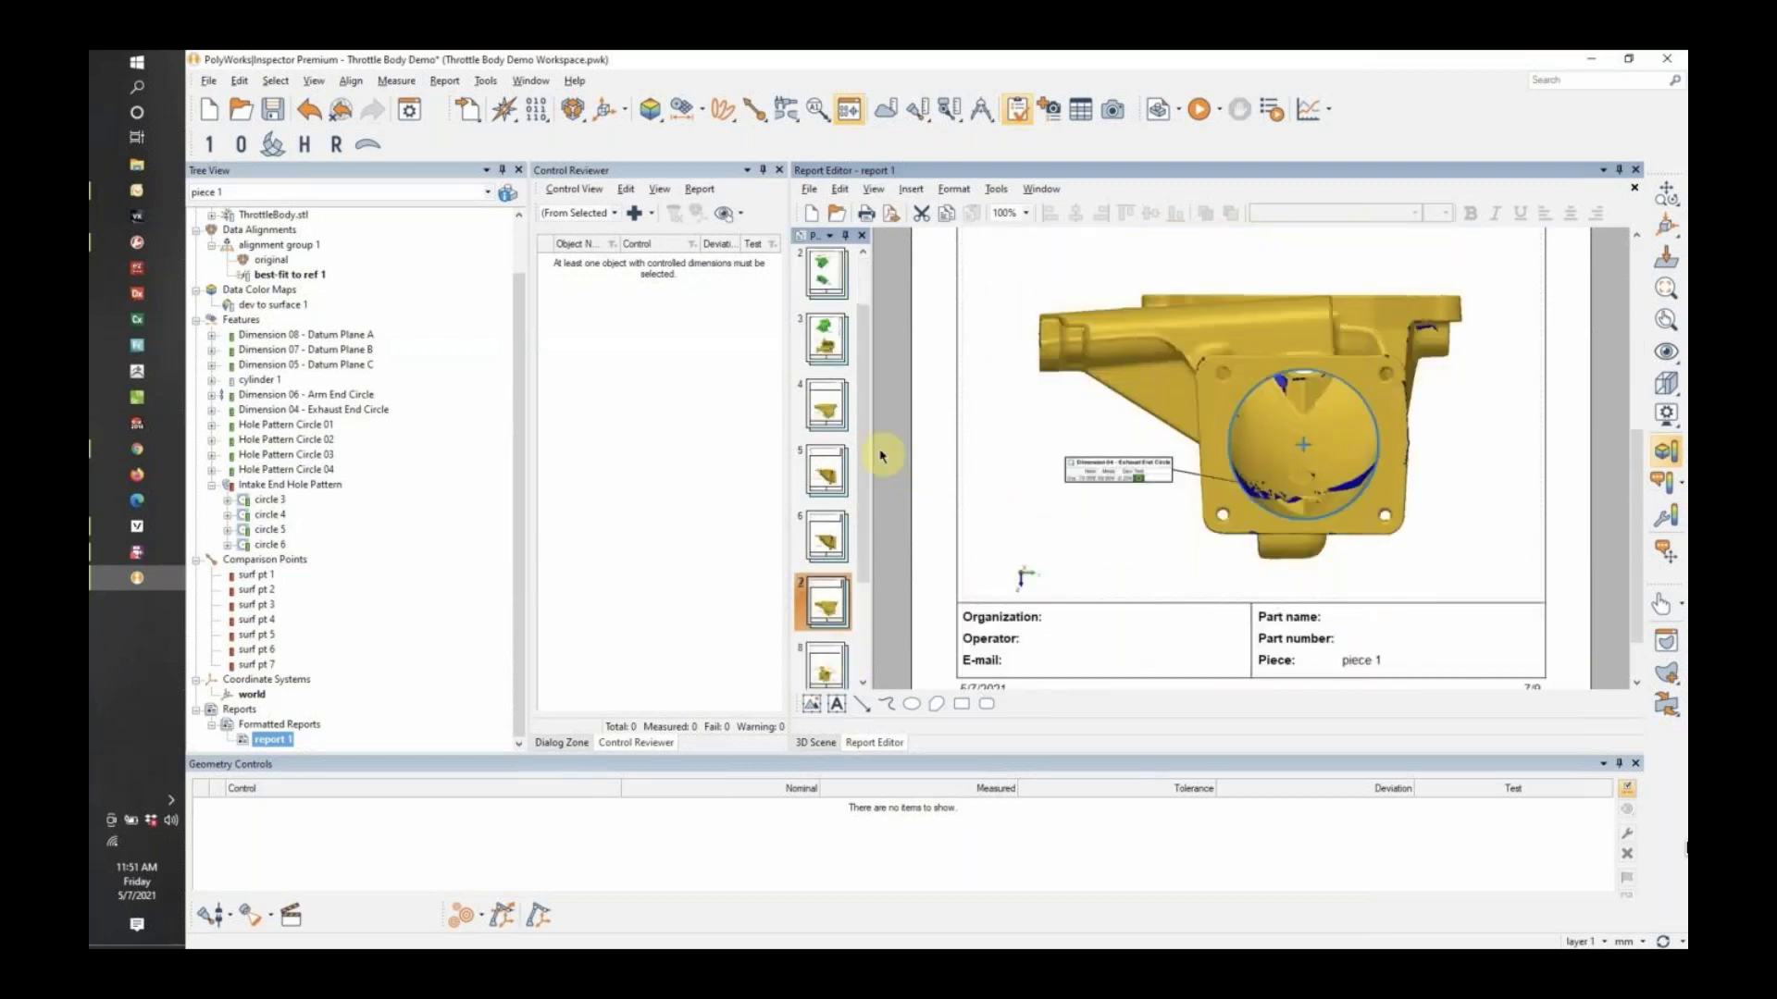
pyautogui.scroll(-2, 838, 477)
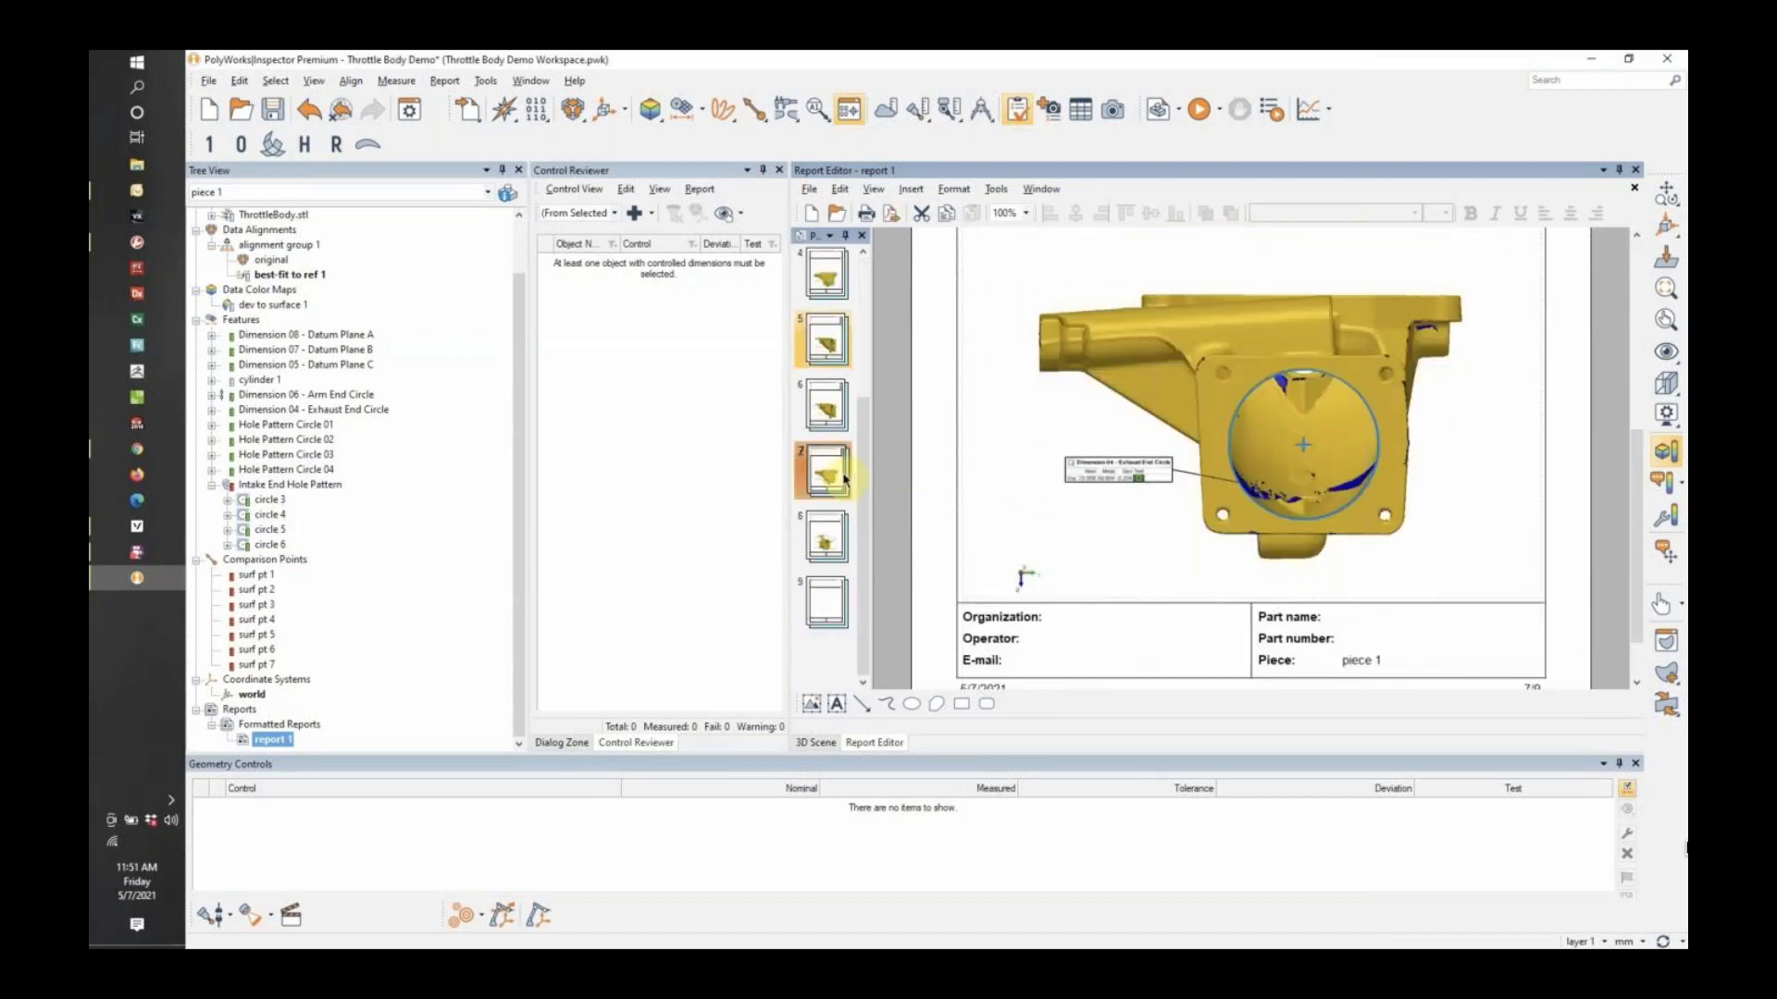
pyautogui.click(832, 533)
pyautogui.scroll(1, 1178, 492)
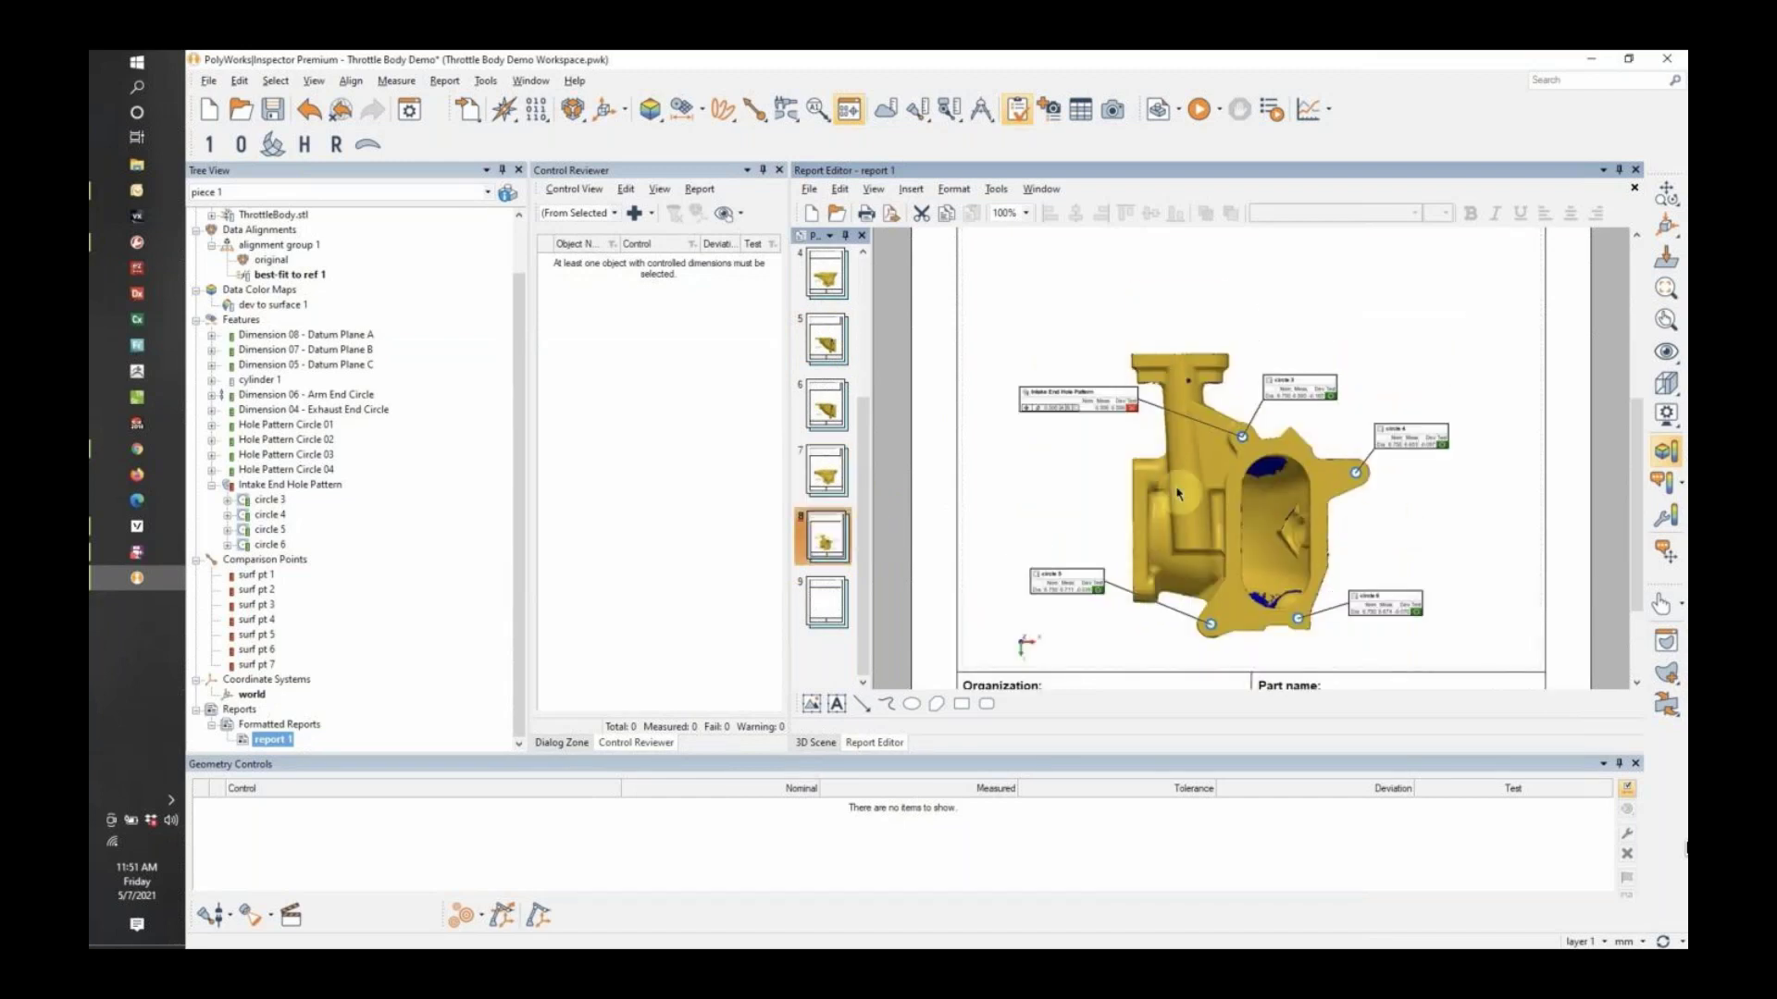
pyautogui.scroll(1, 1248, 508)
pyautogui.scroll(-1, 1291, 482)
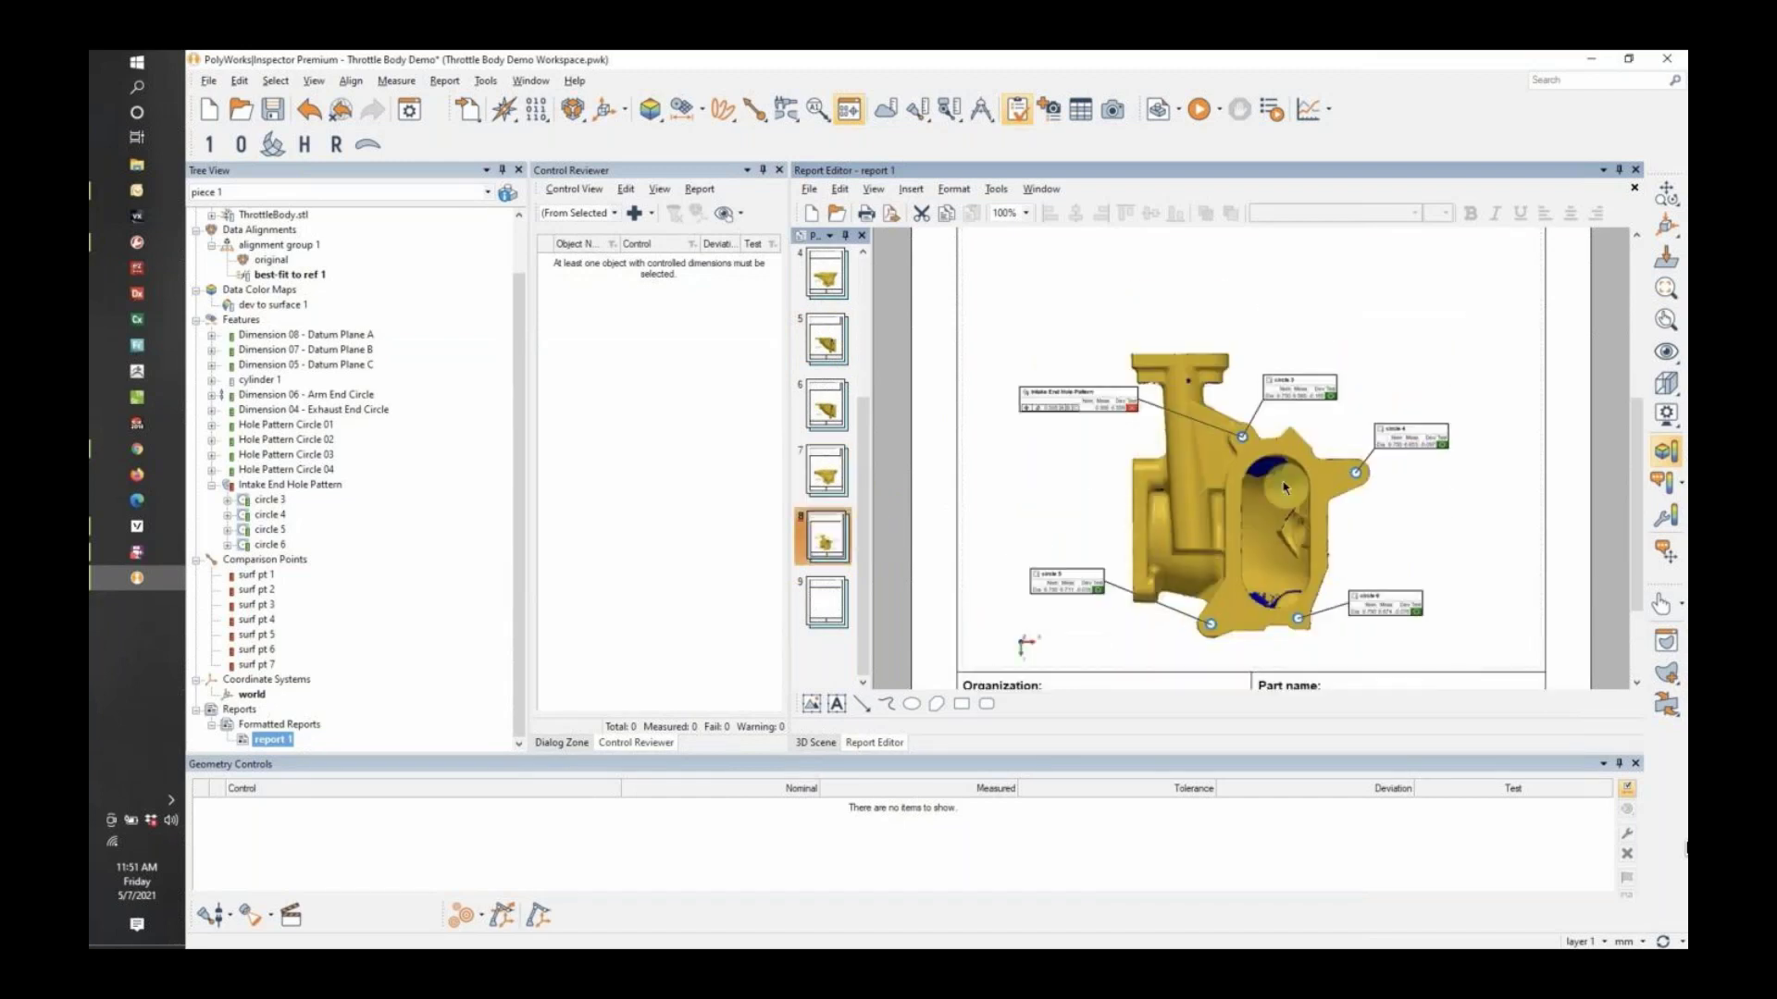
pyautogui.scroll(-1, 1140, 425)
pyautogui.scroll(-2, 1176, 444)
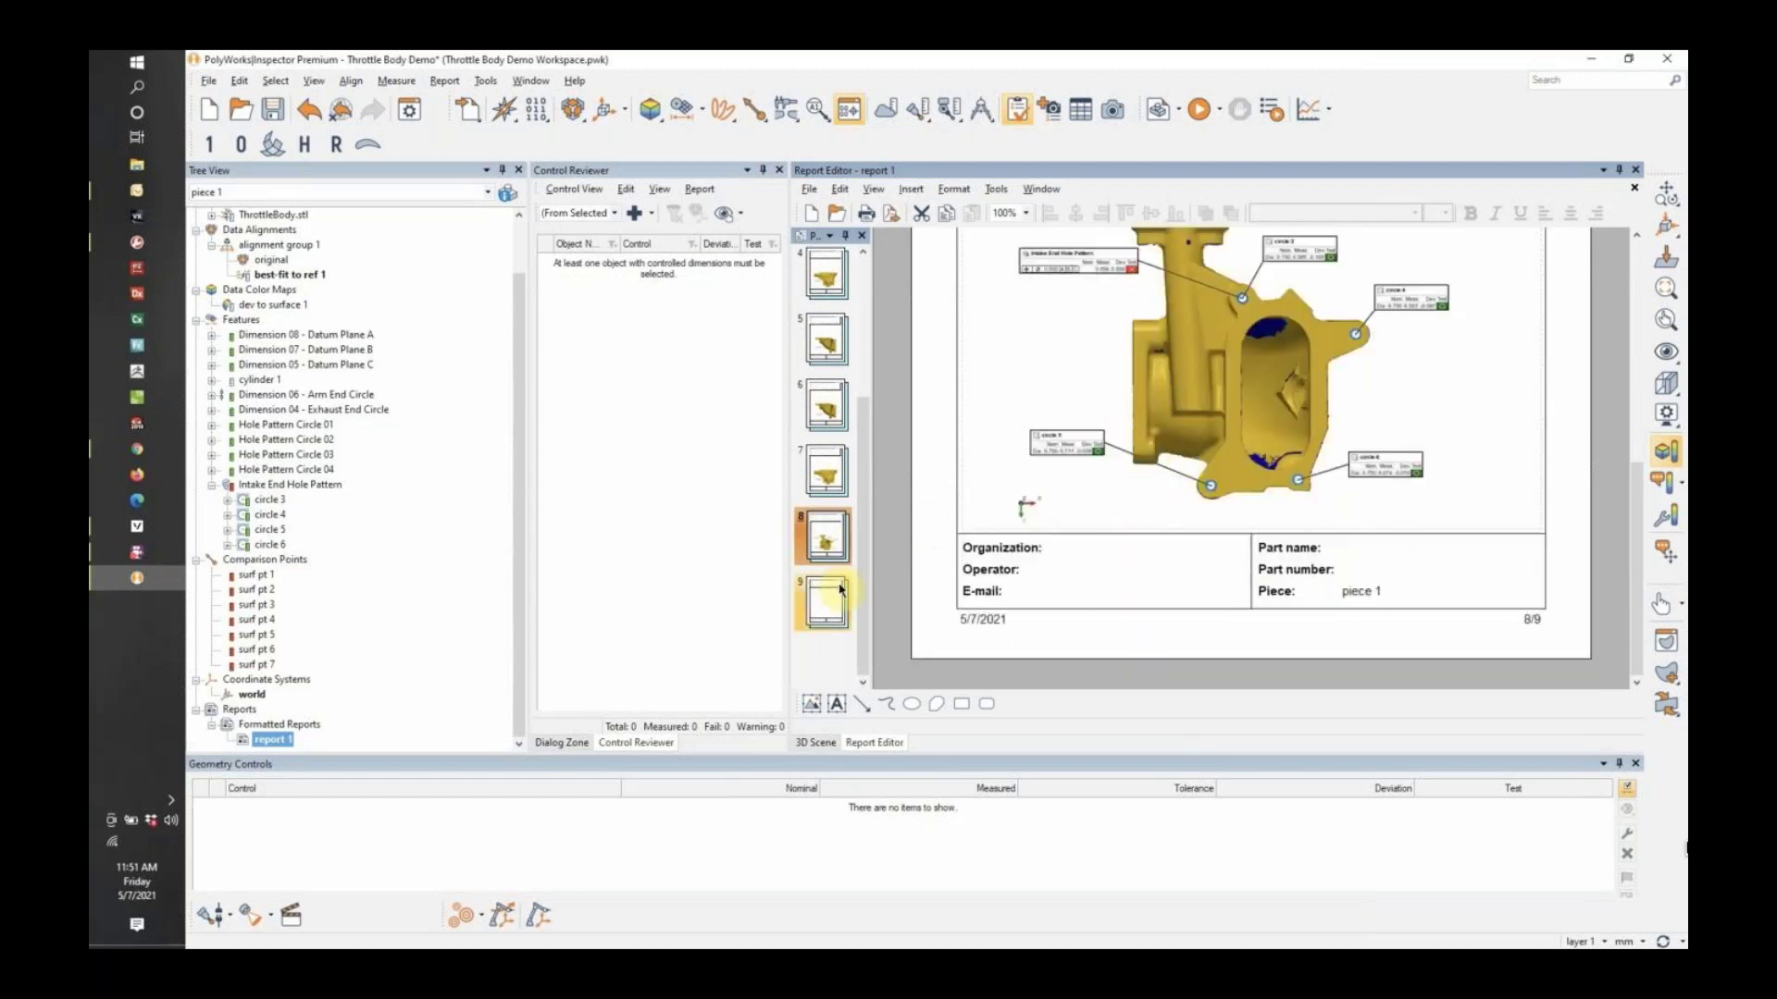
pyautogui.scroll(1, 1202, 531)
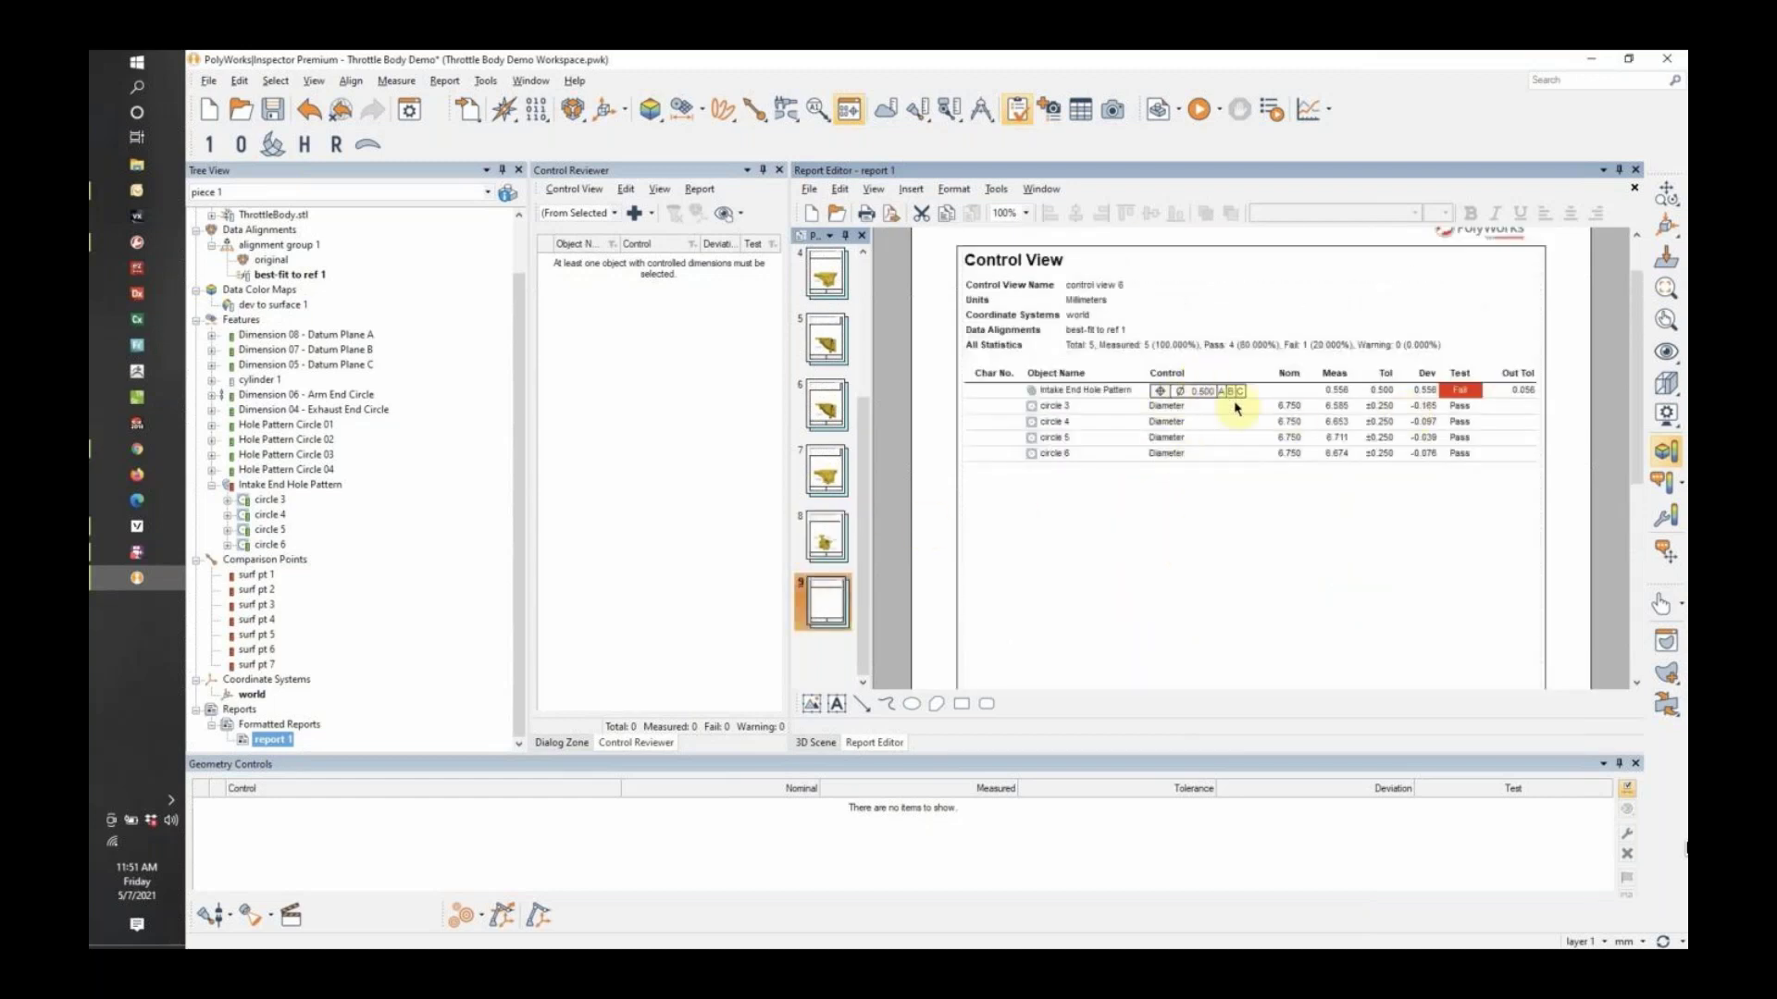
pyautogui.scroll(-4, 1240, 416)
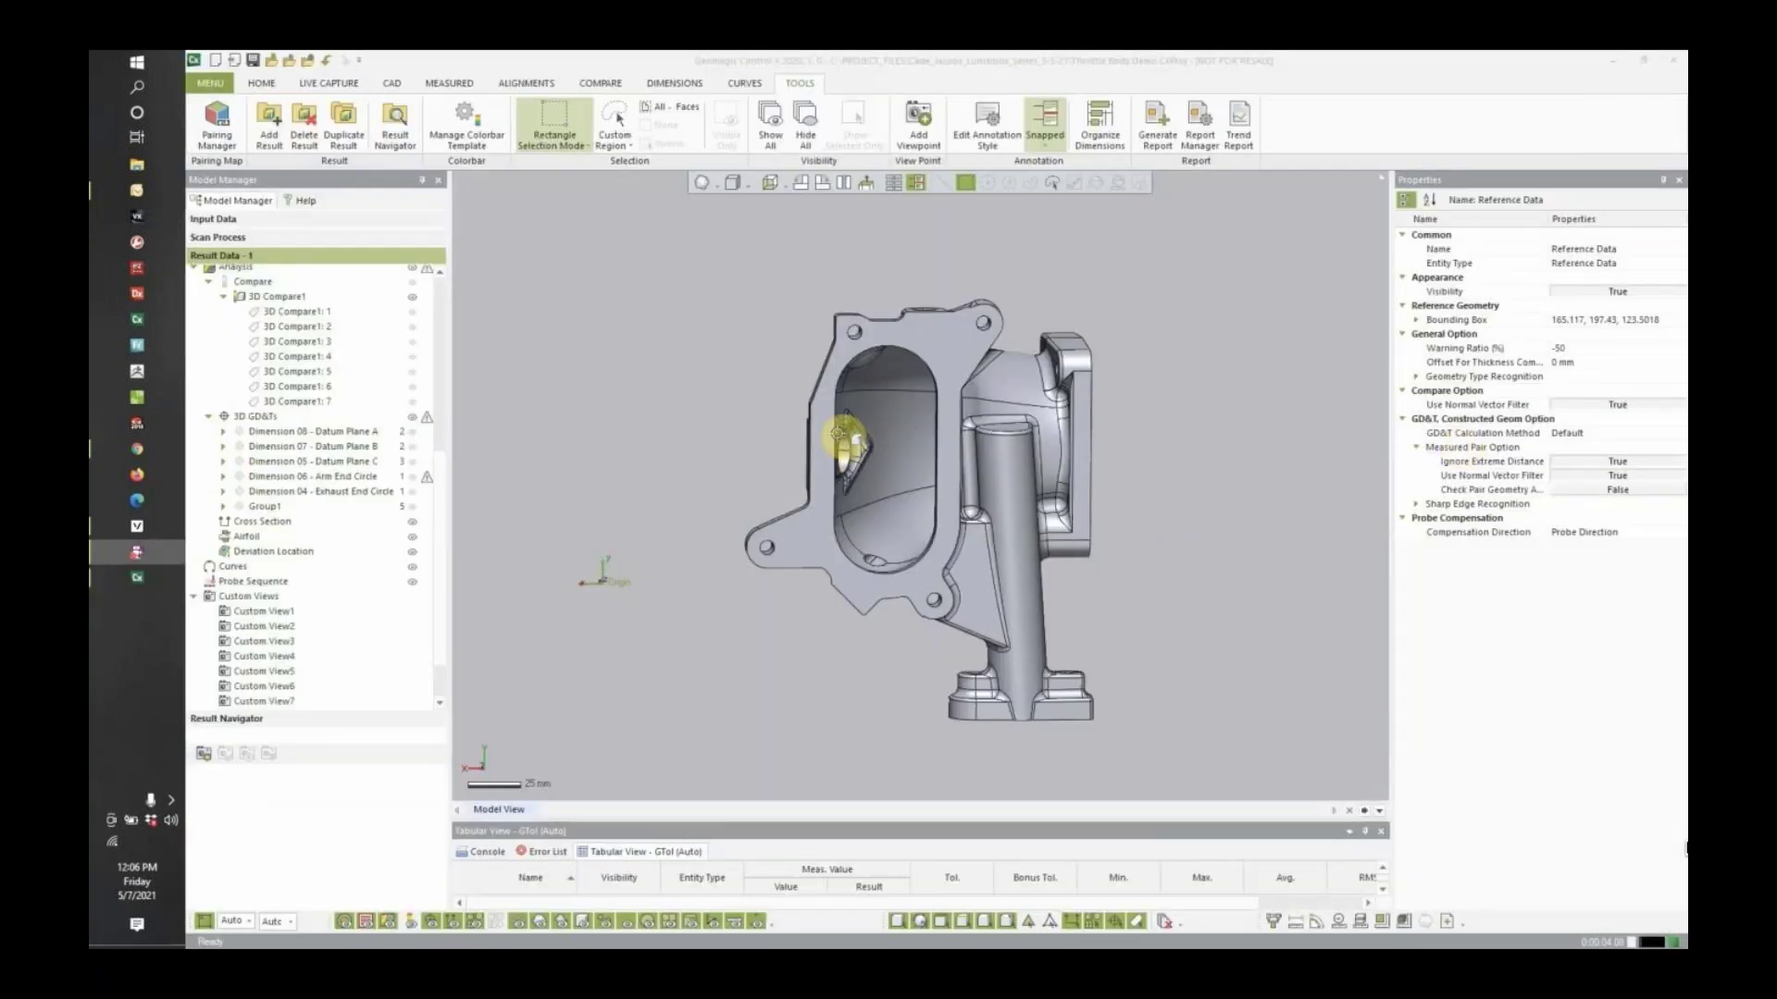
# Orbit the throttle body in the Model View until the bore flange faces front.
pyautogui.moveTo(837, 446); pyautogui.dragTo(988, 538, button='right')
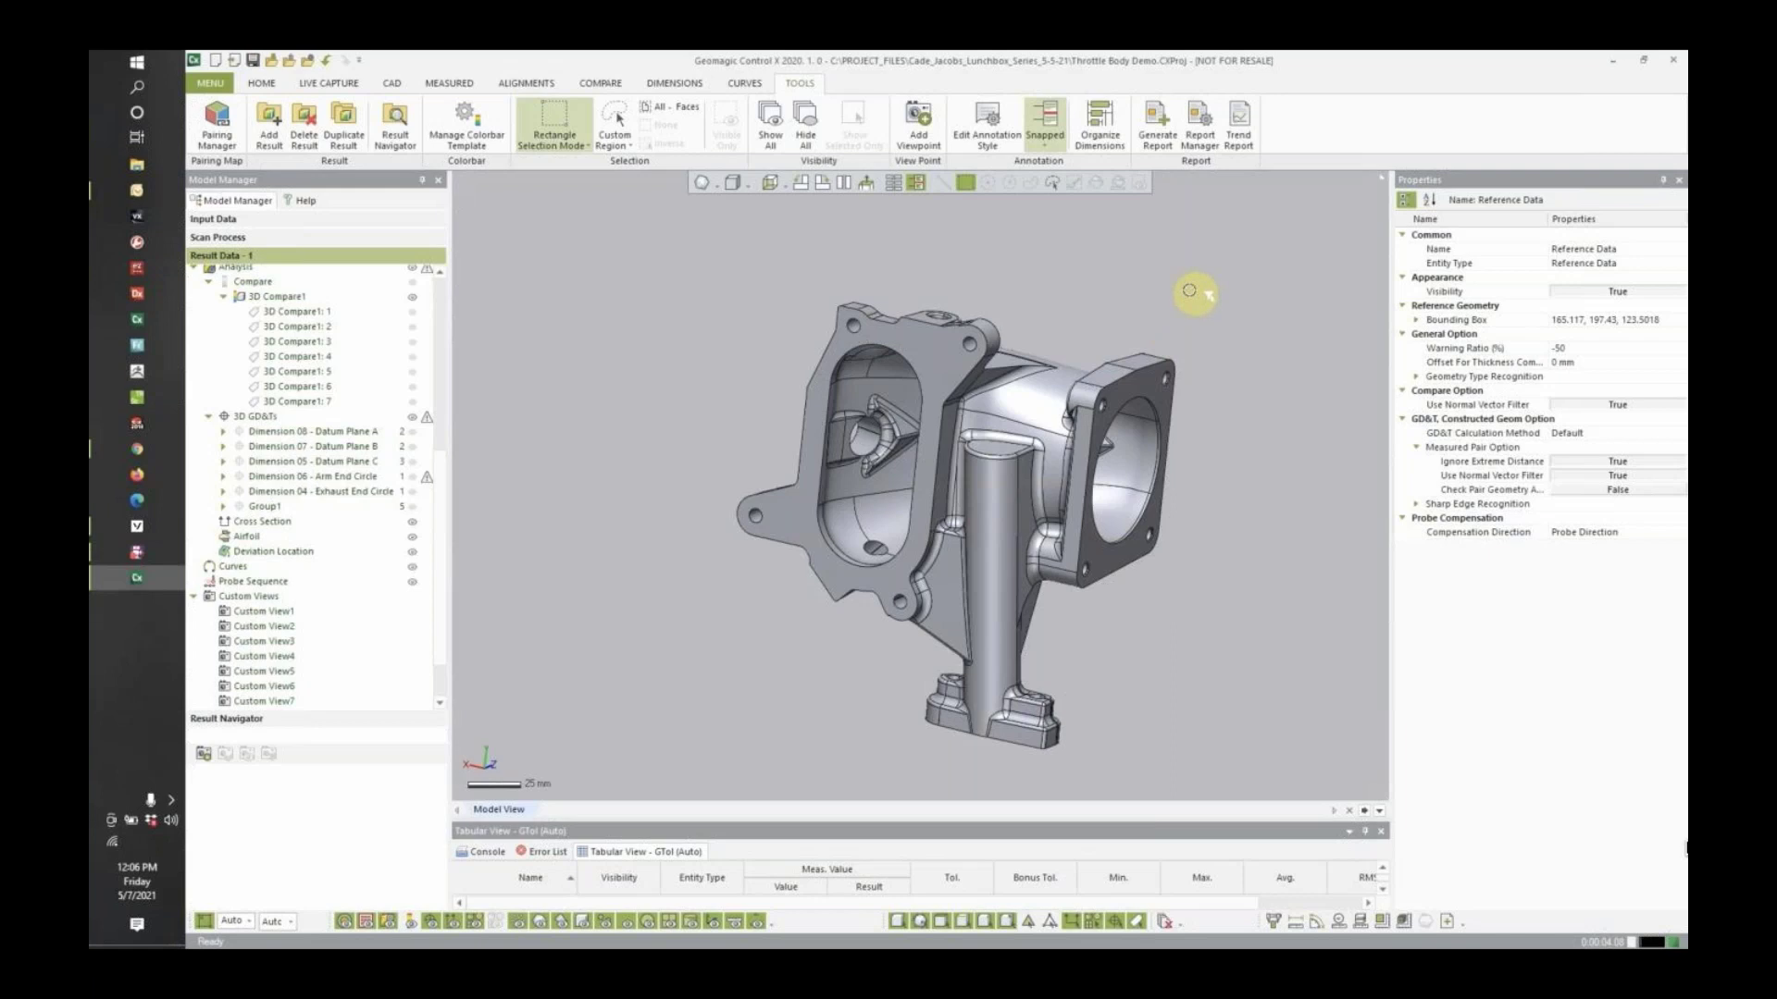
pyautogui.moveTo(1189, 291); pyautogui.dragTo(1055, 524, button='right')
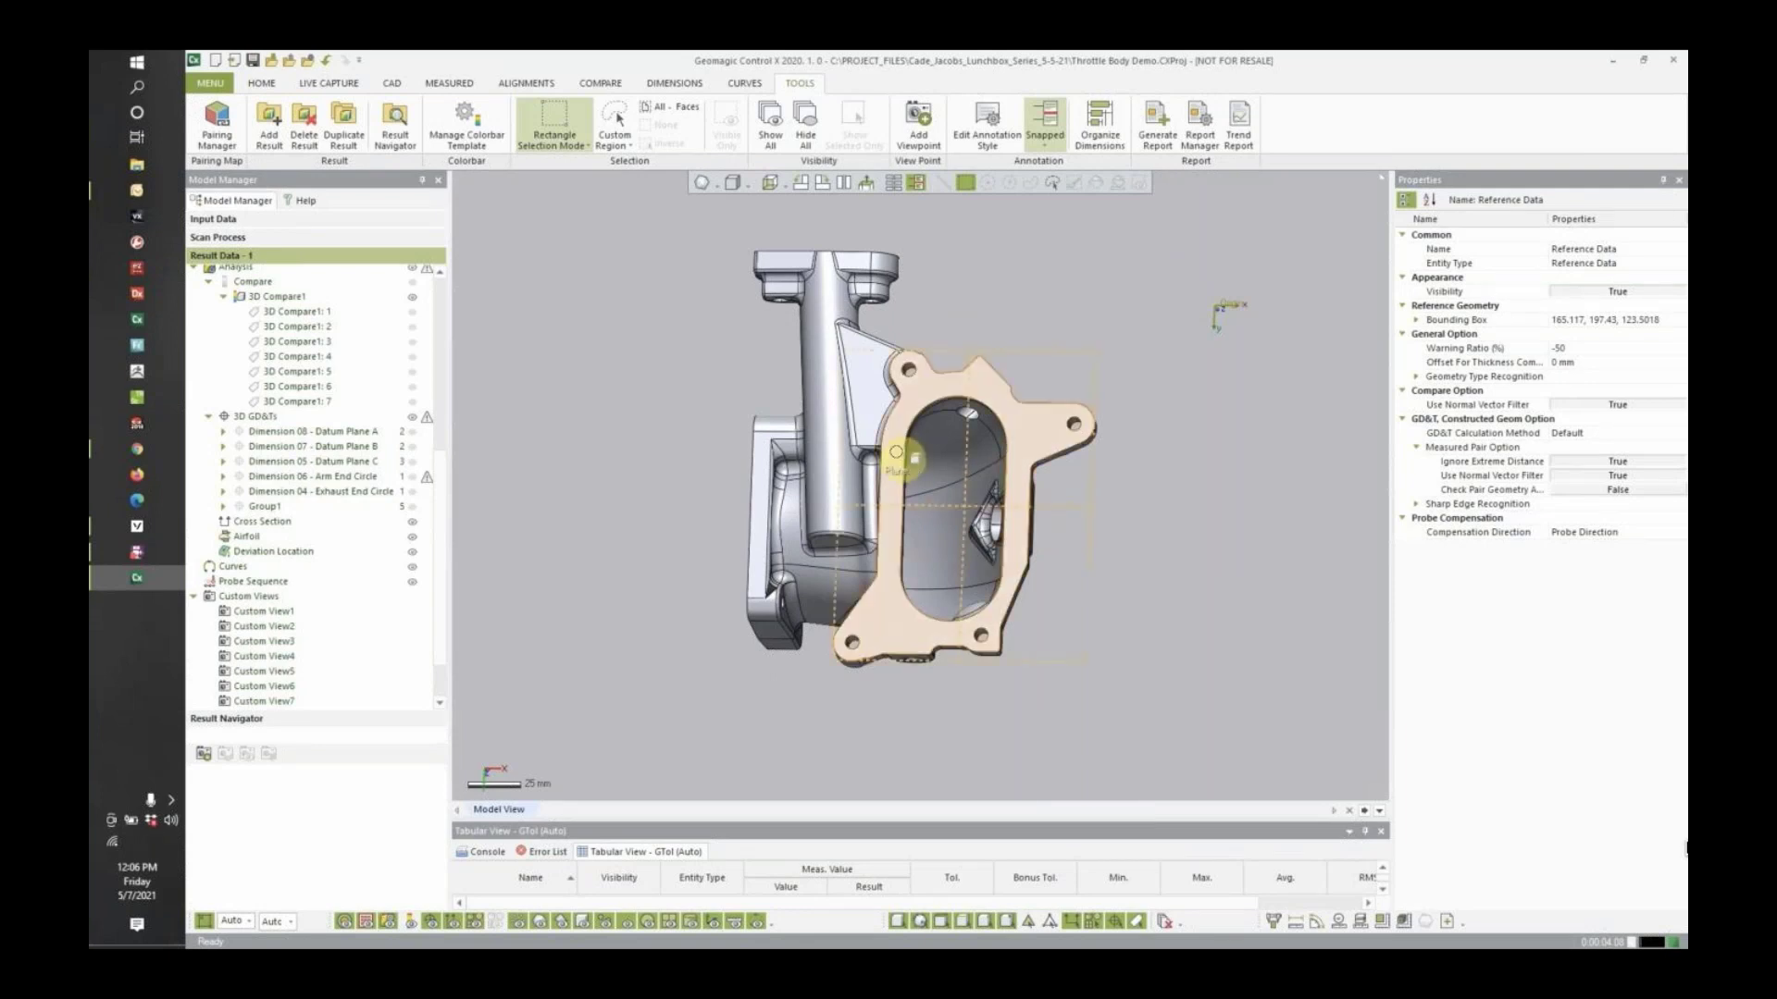
pyautogui.moveTo(1008, 447); pyautogui.dragTo(878, 487, button='right')
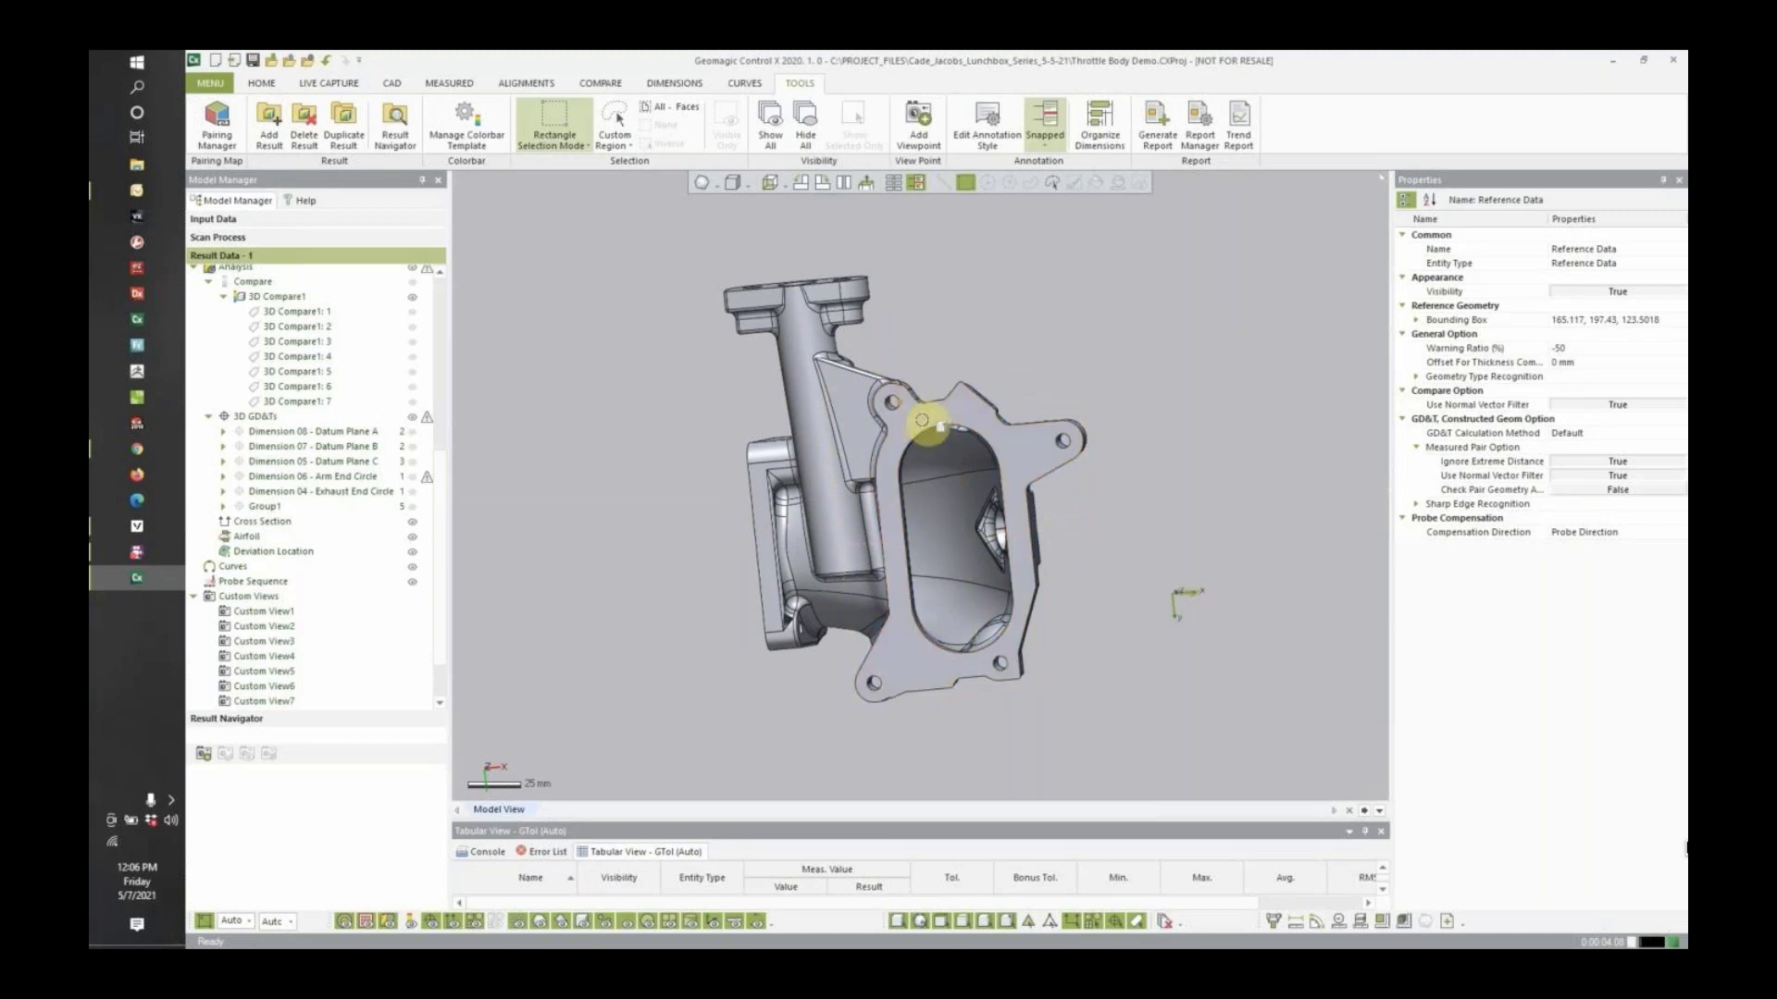
pyautogui.moveTo(925, 421); pyautogui.dragTo(812, 396, button='right')
pyautogui.moveTo(925, 447); pyautogui.dragTo(986, 431, button='right')
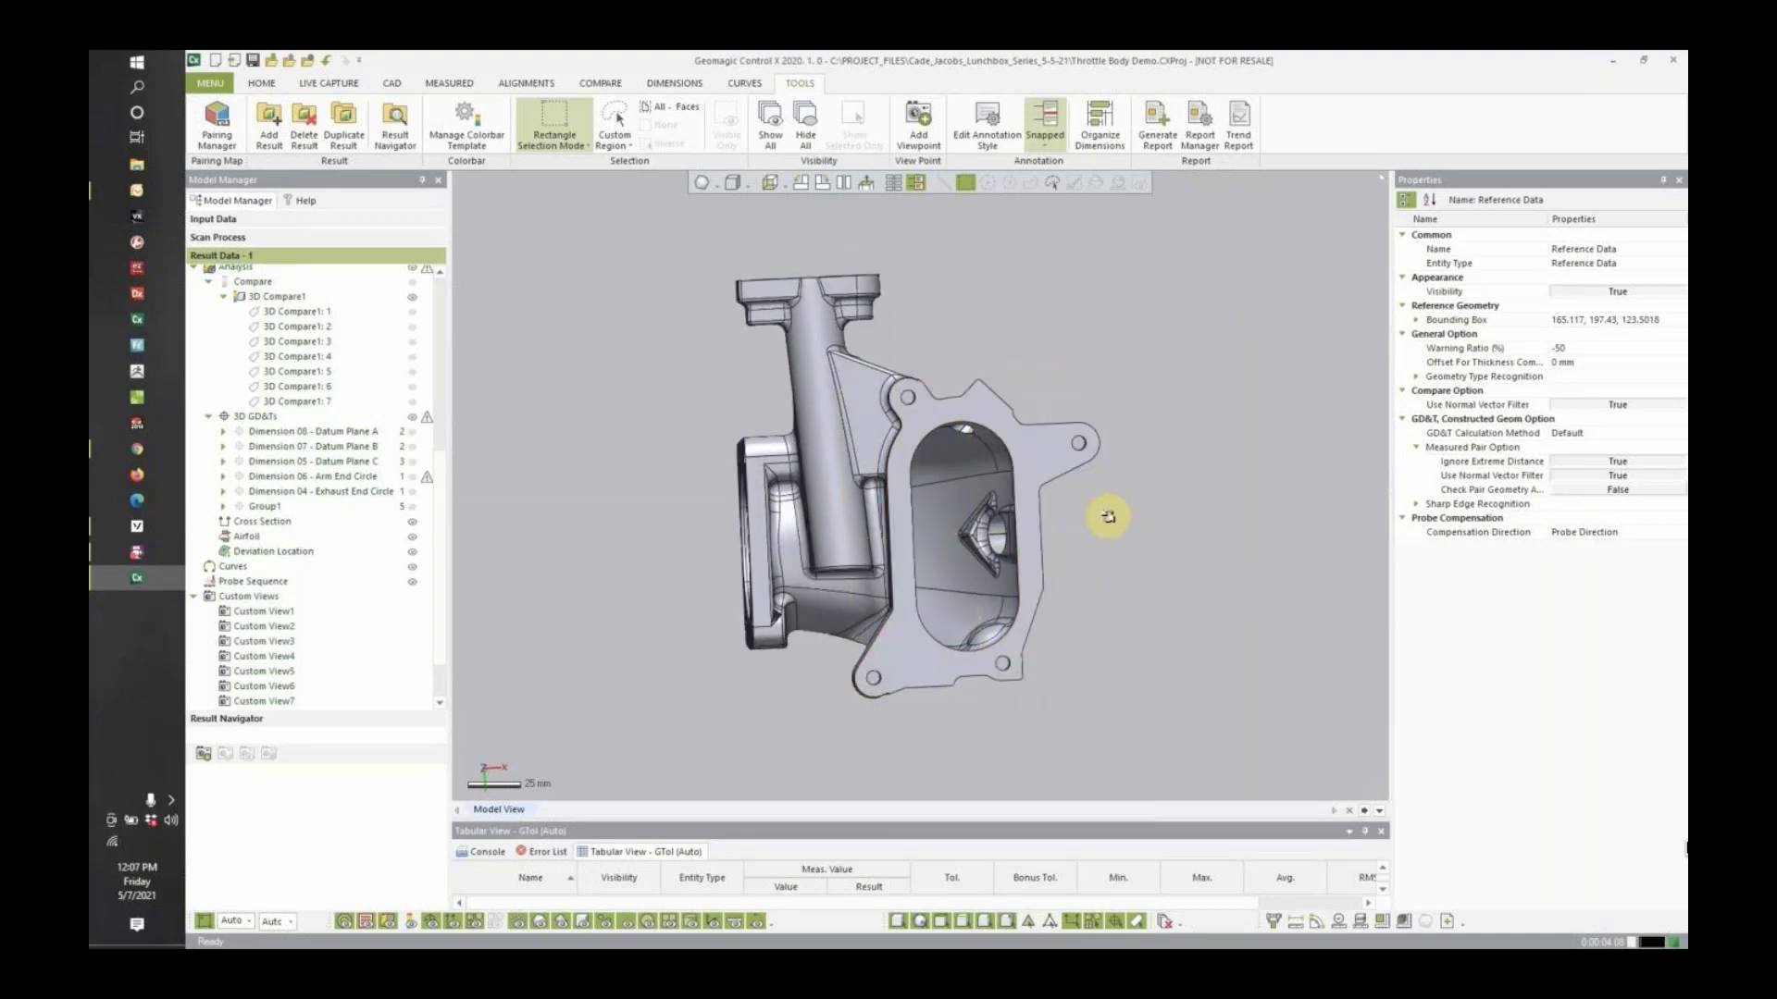
pyautogui.moveTo(1107, 516); pyautogui.dragTo(1118, 507, button='right')
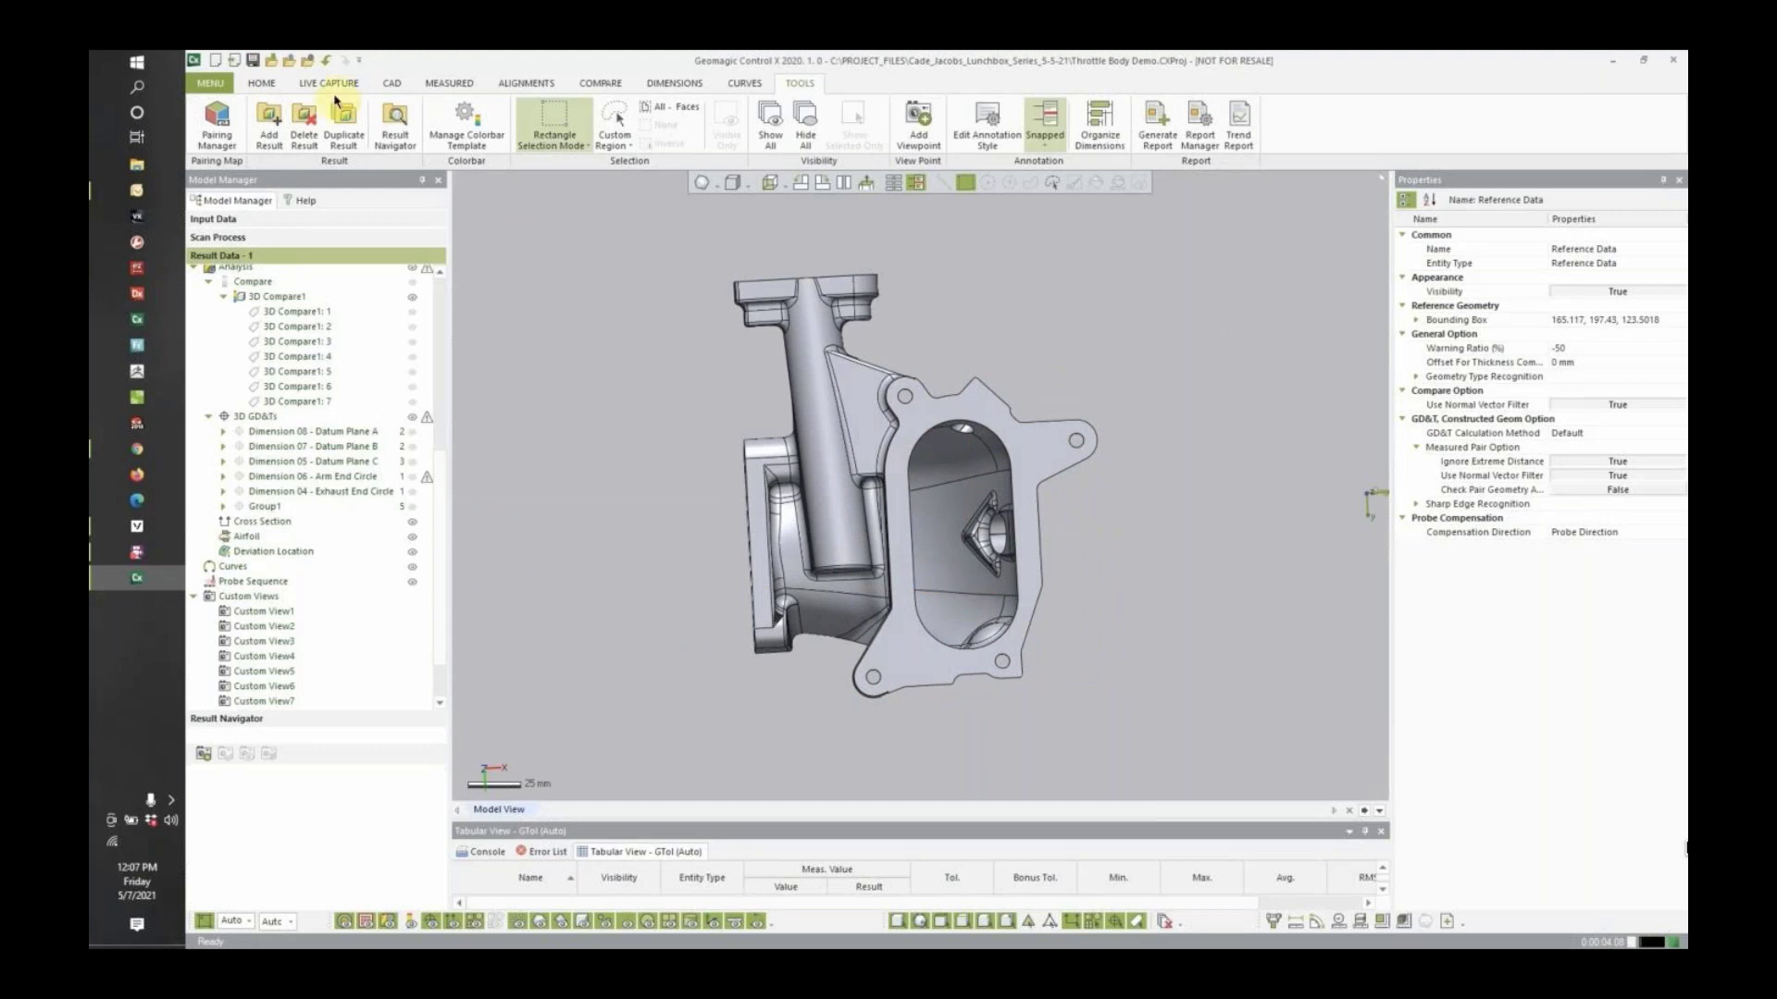
pyautogui.click(261, 85)
pyautogui.click(959, 113)
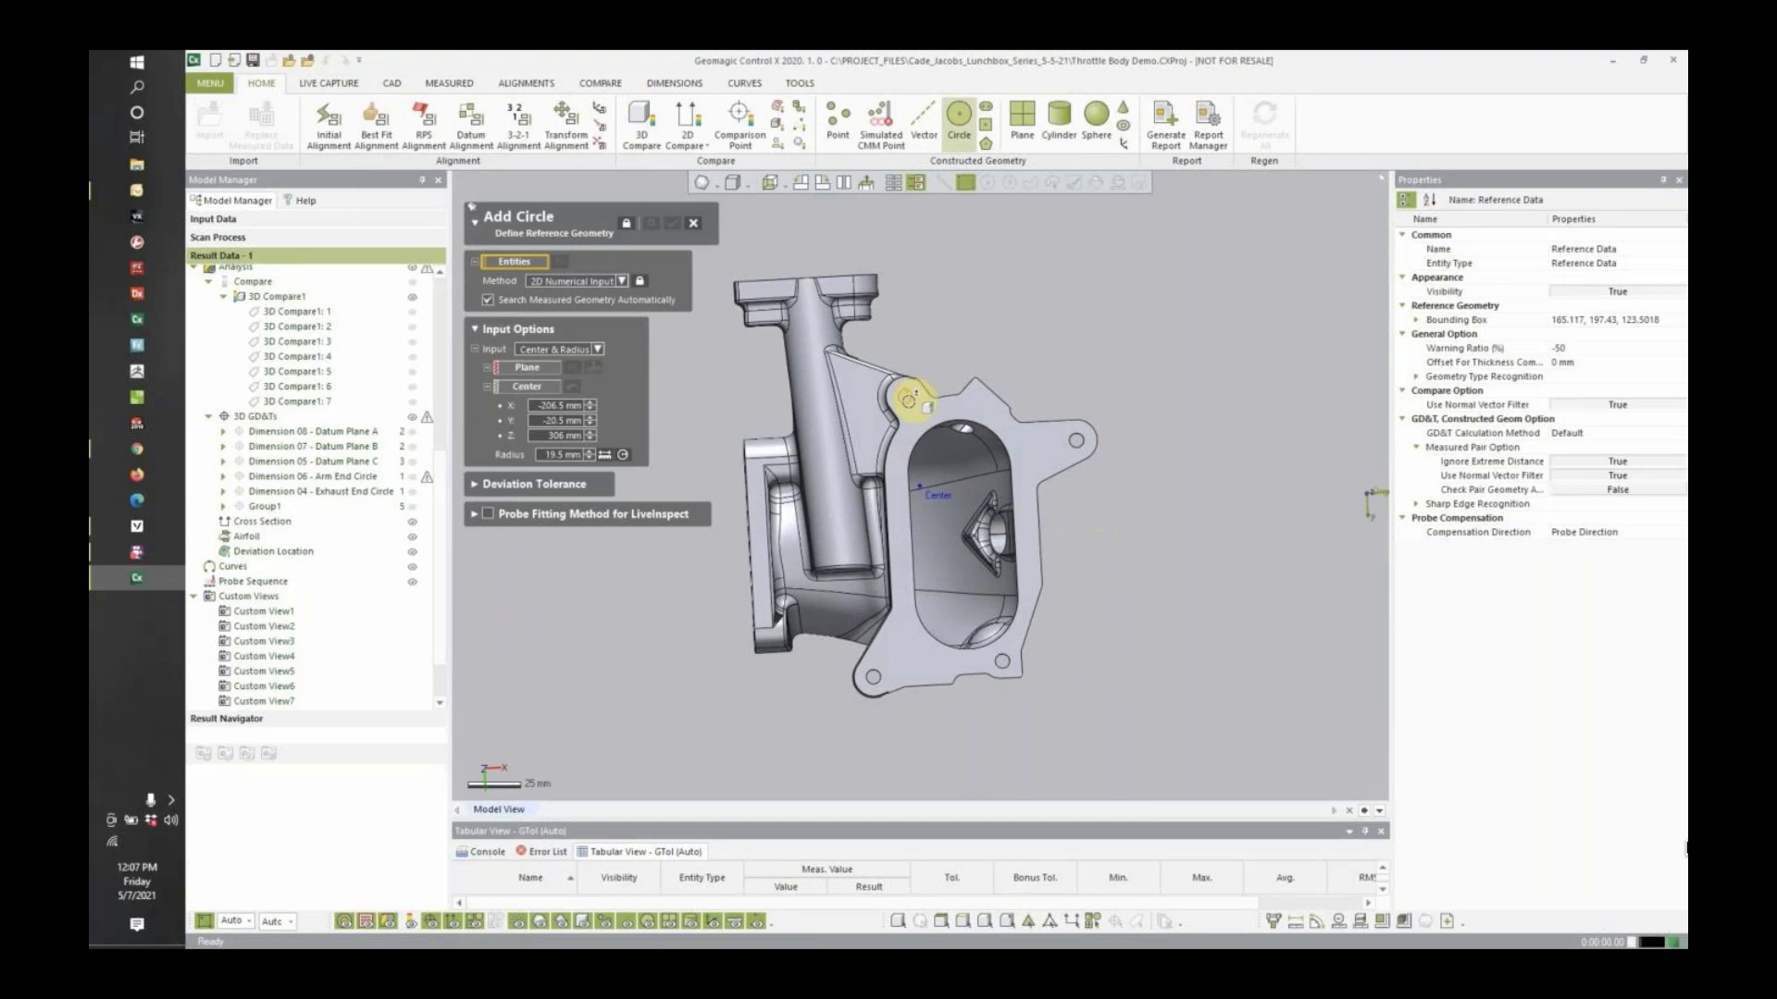
pyautogui.click(907, 400)
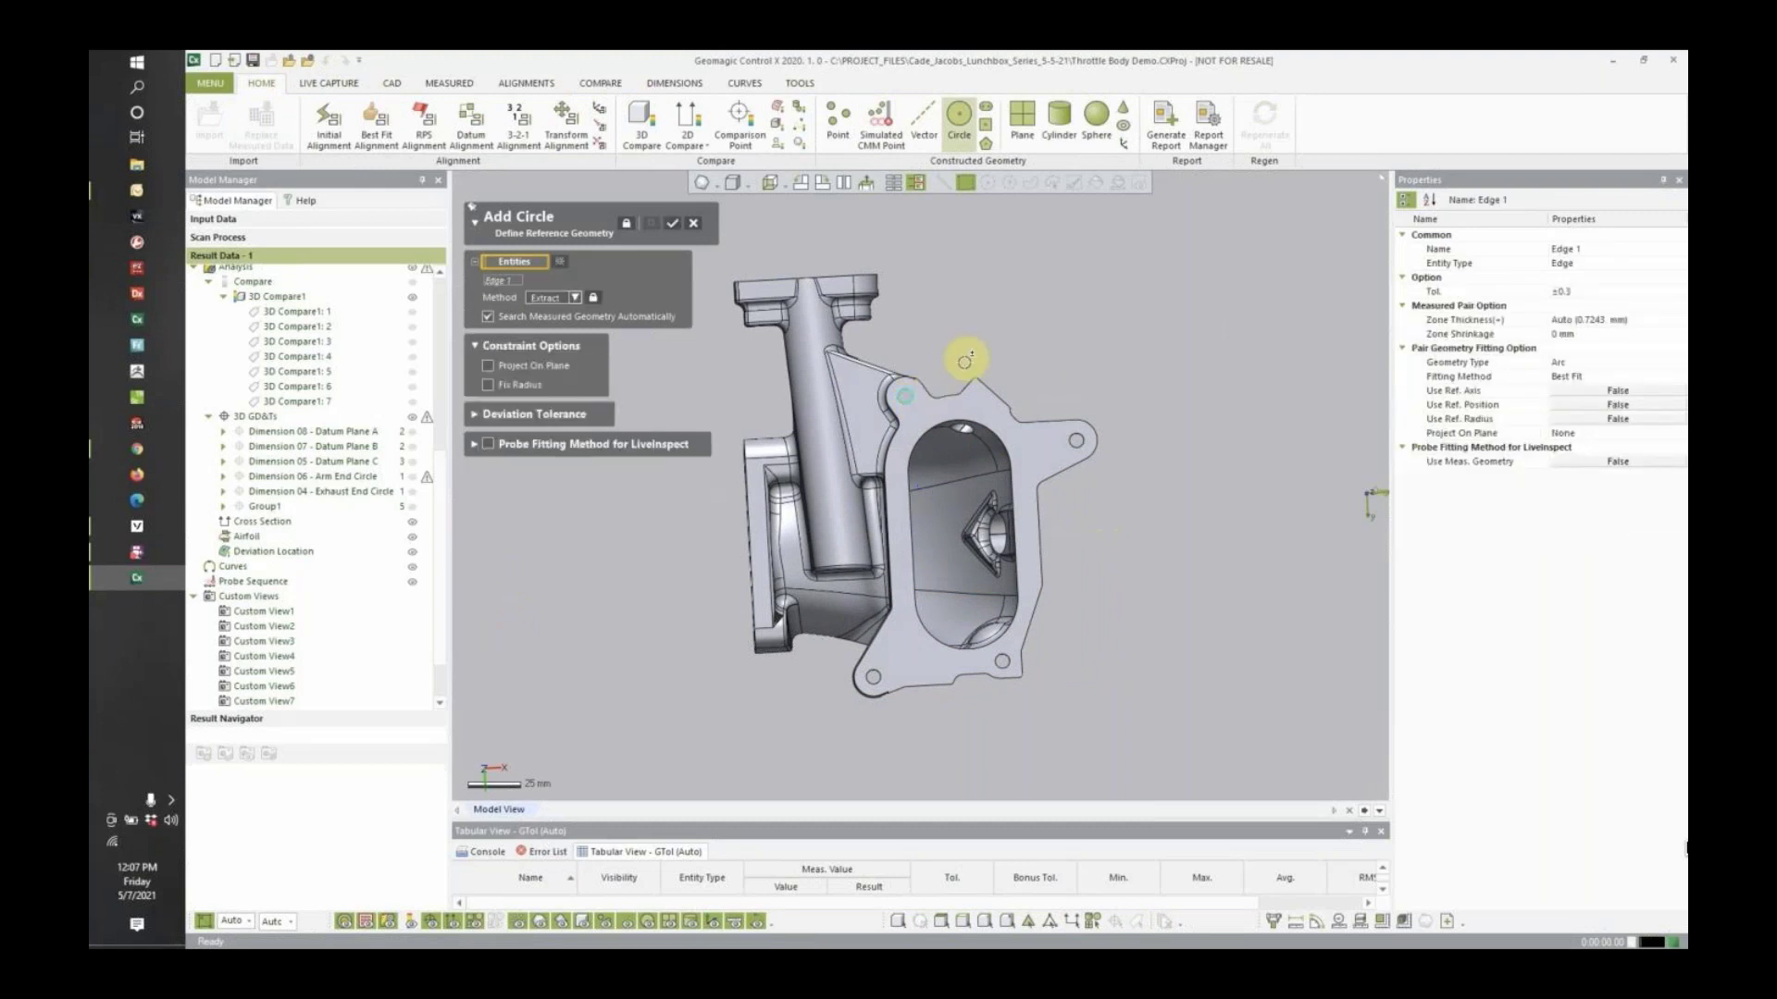
pyautogui.click(670, 225)
pyautogui.click(1084, 450)
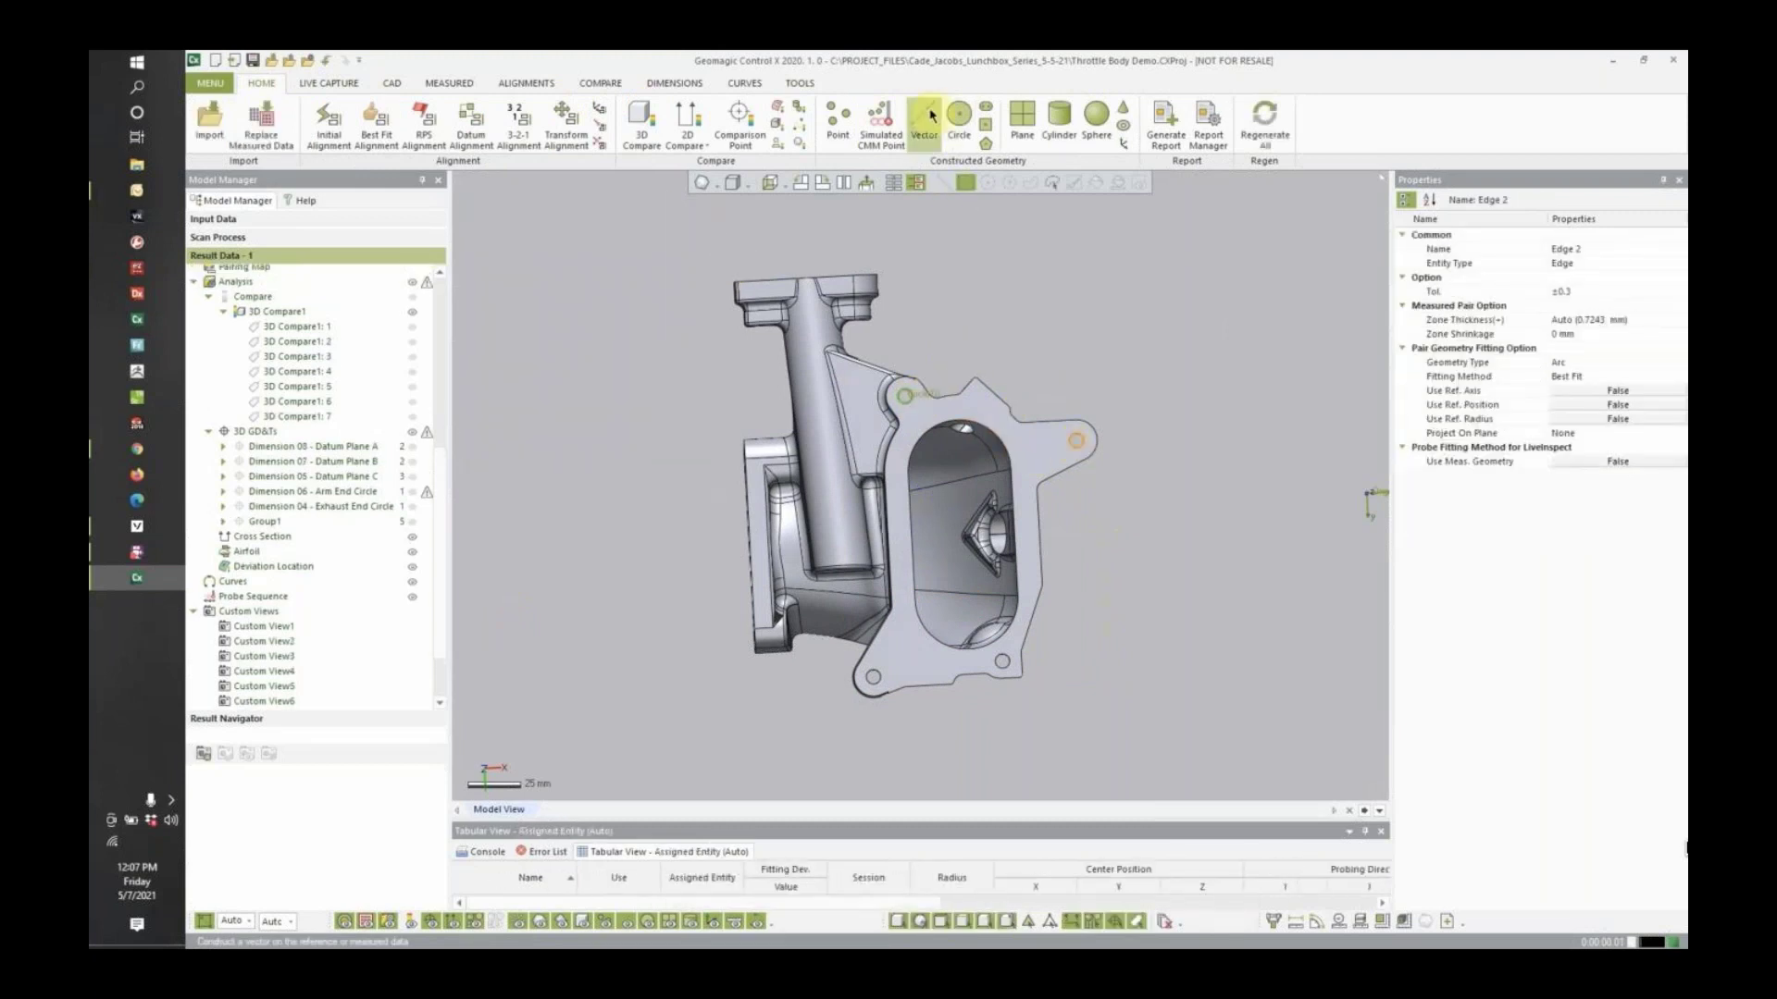
pyautogui.click(956, 148)
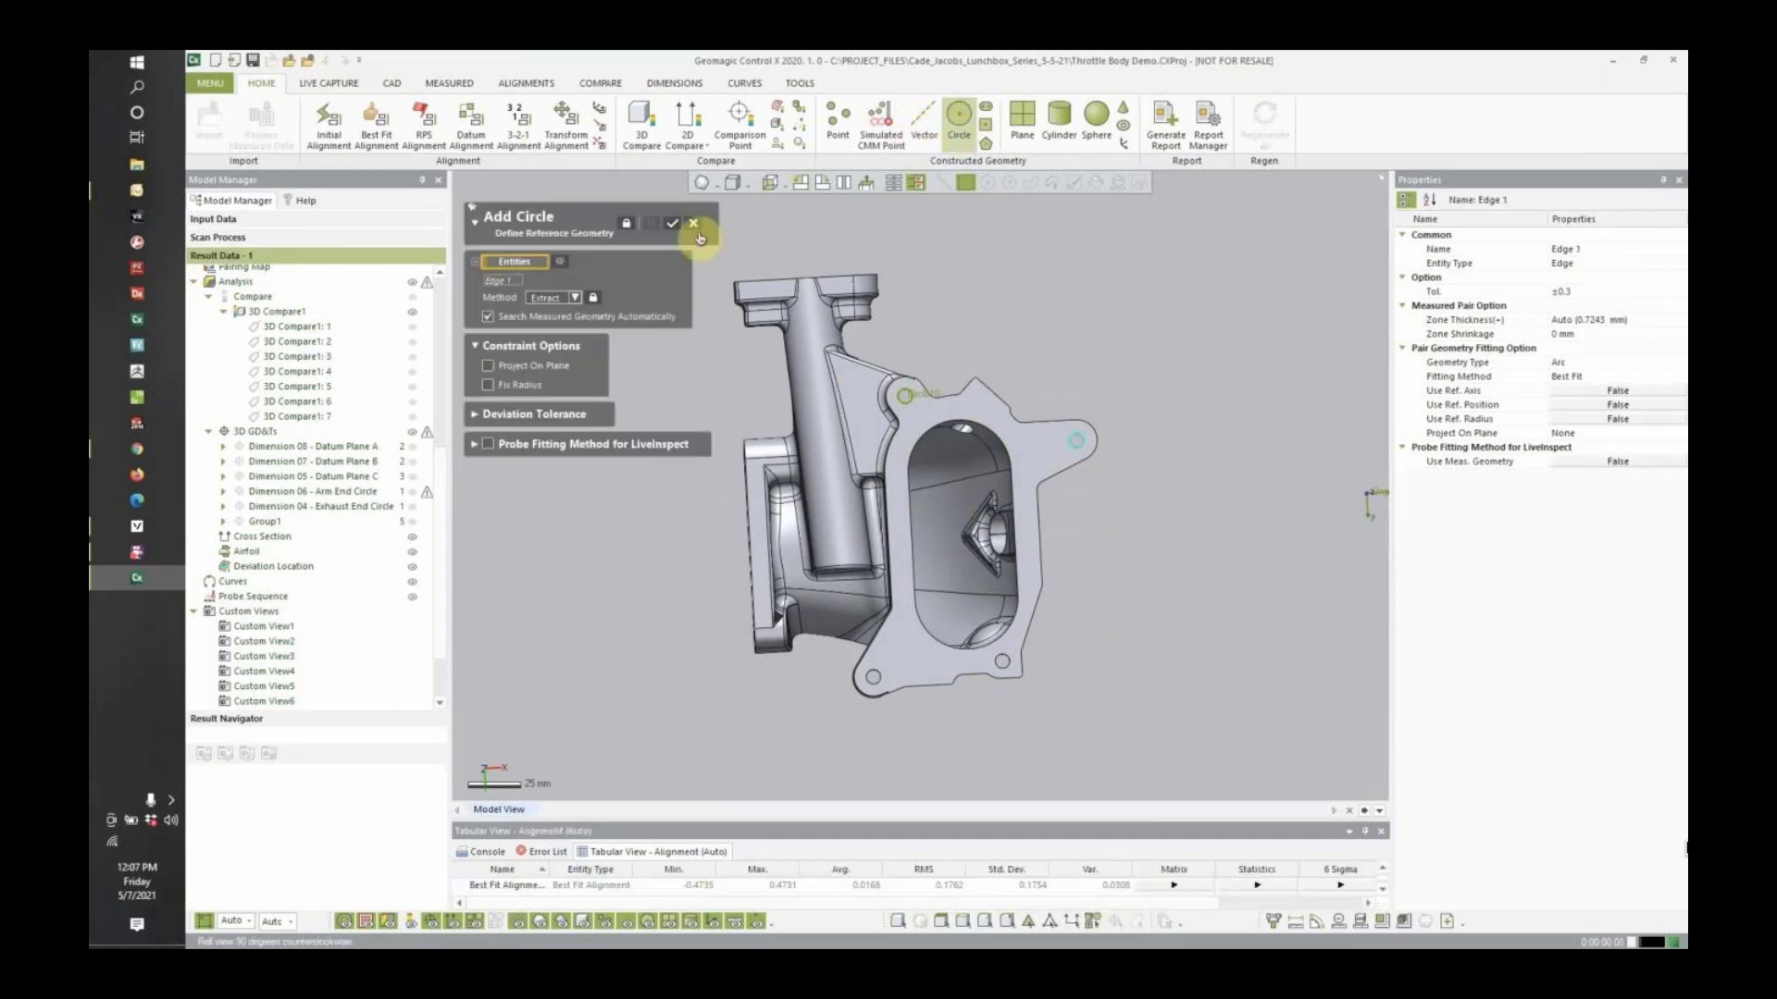
pyautogui.click(685, 225)
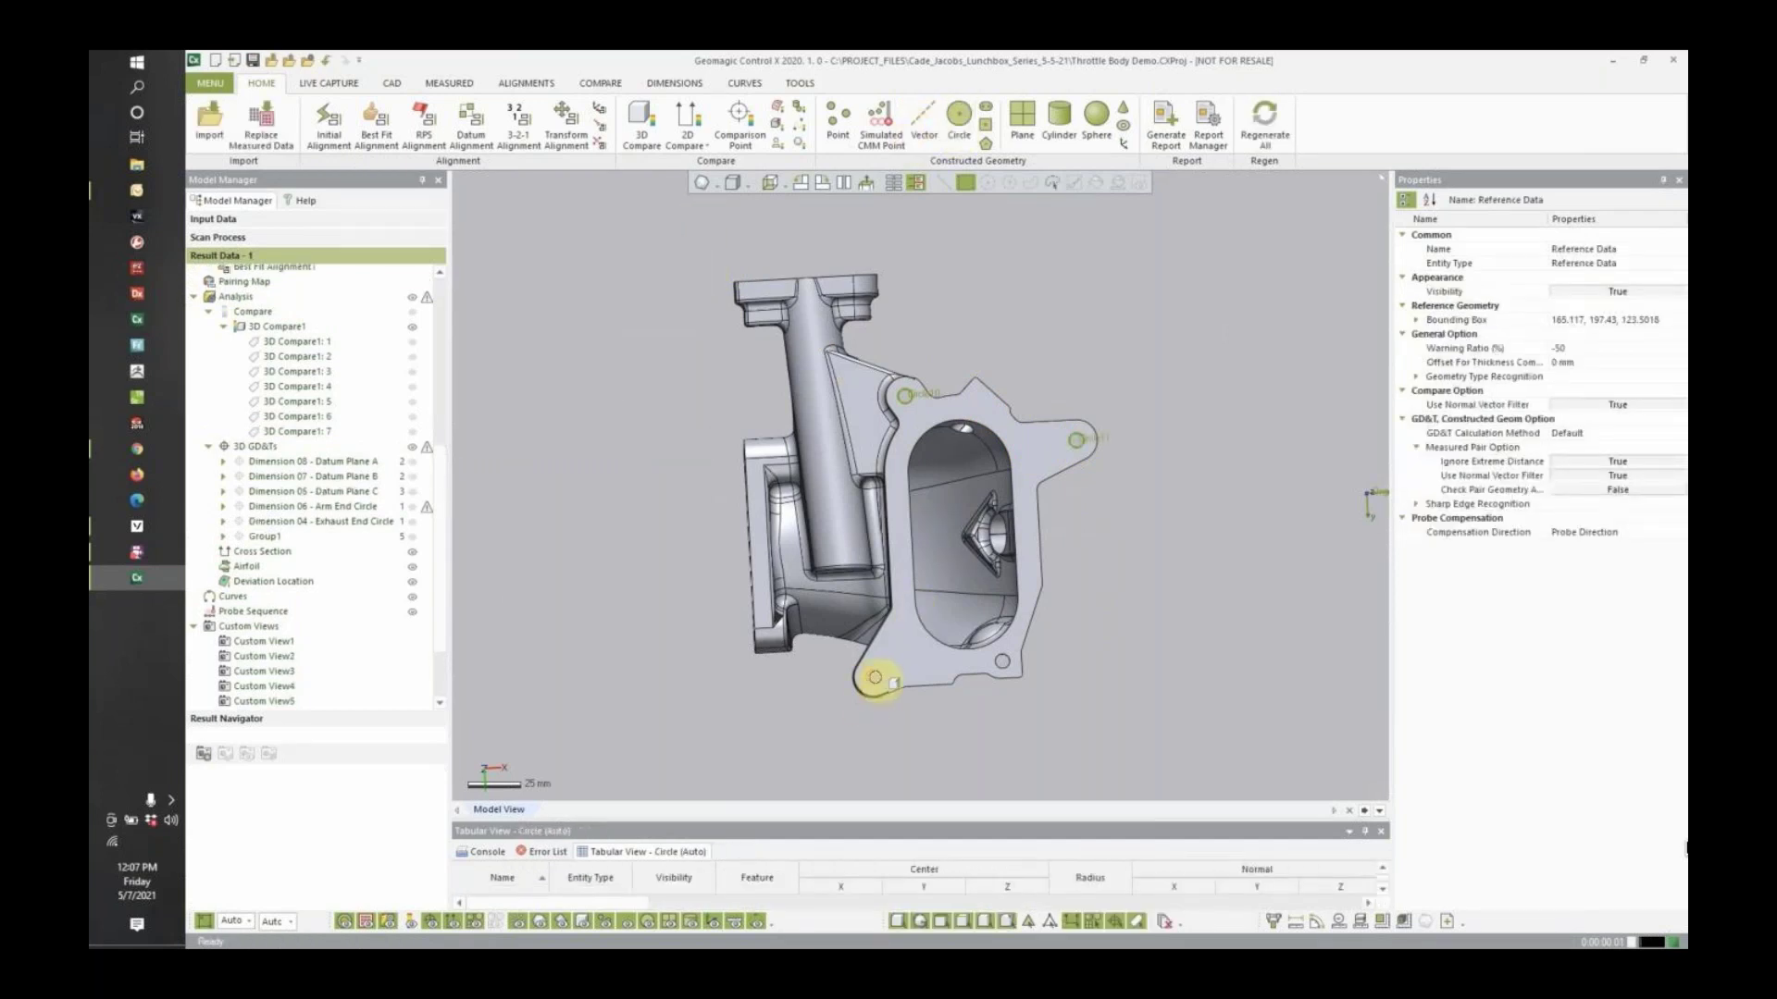
pyautogui.click(874, 678)
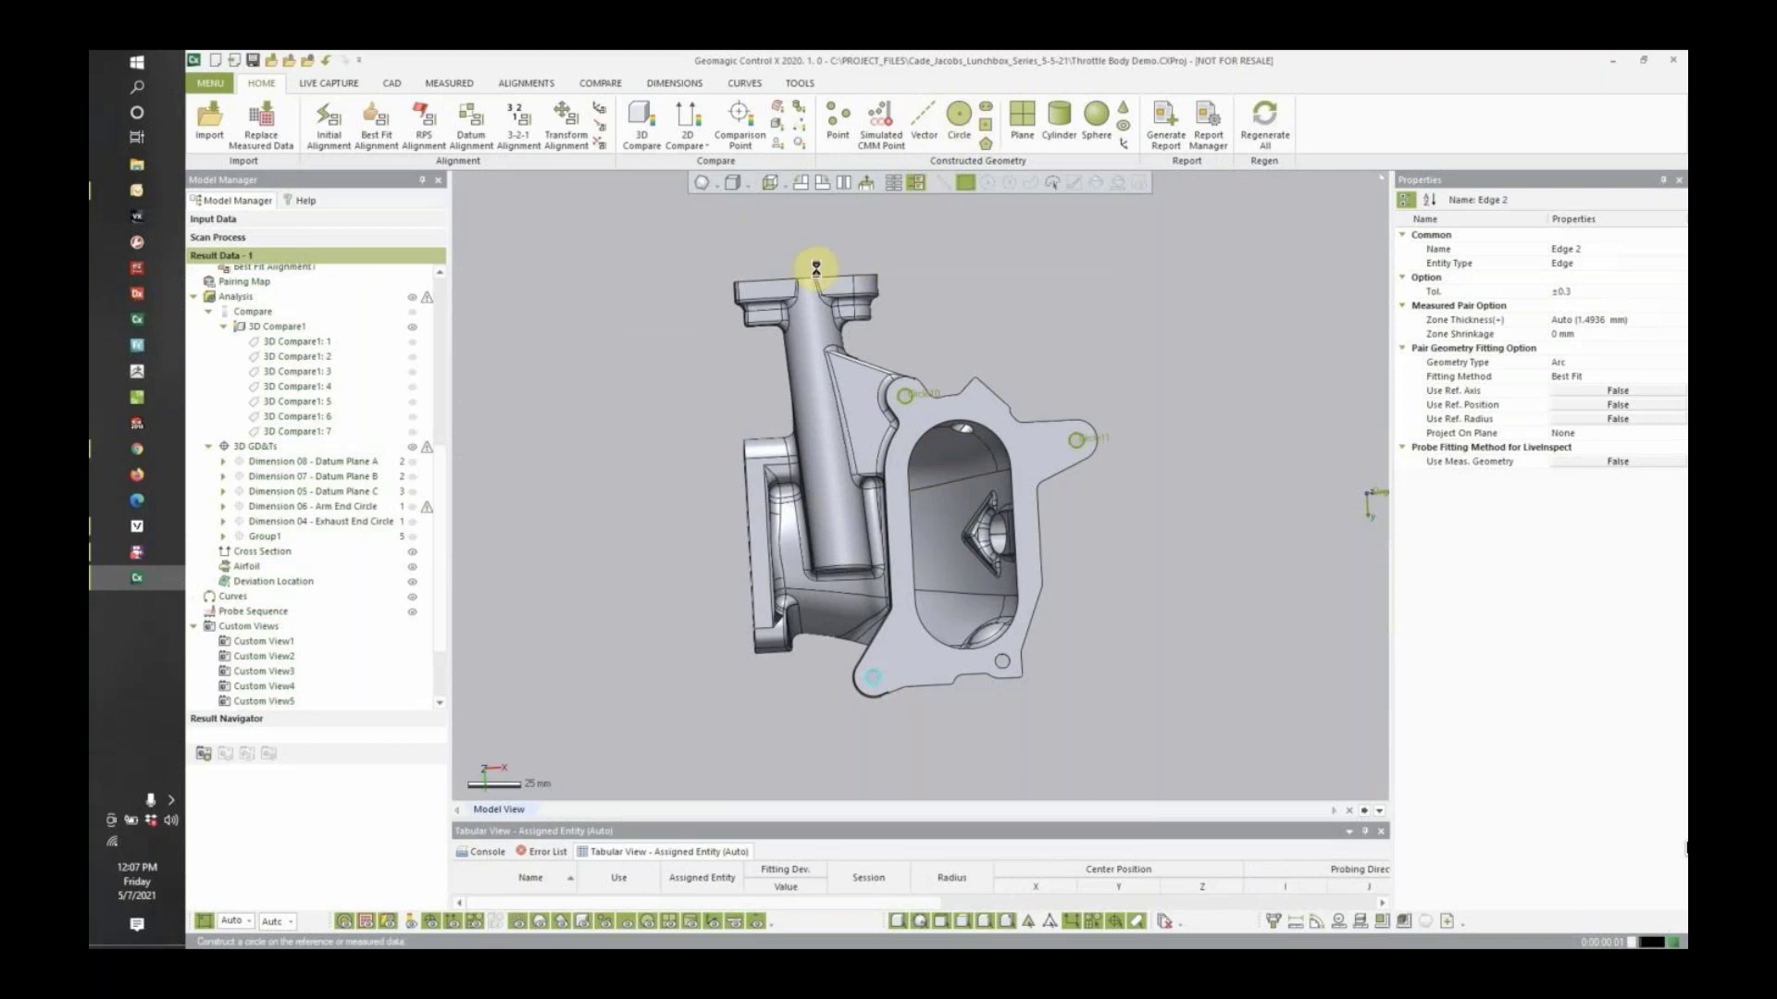
pyautogui.press('Return')
pyautogui.click(673, 228)
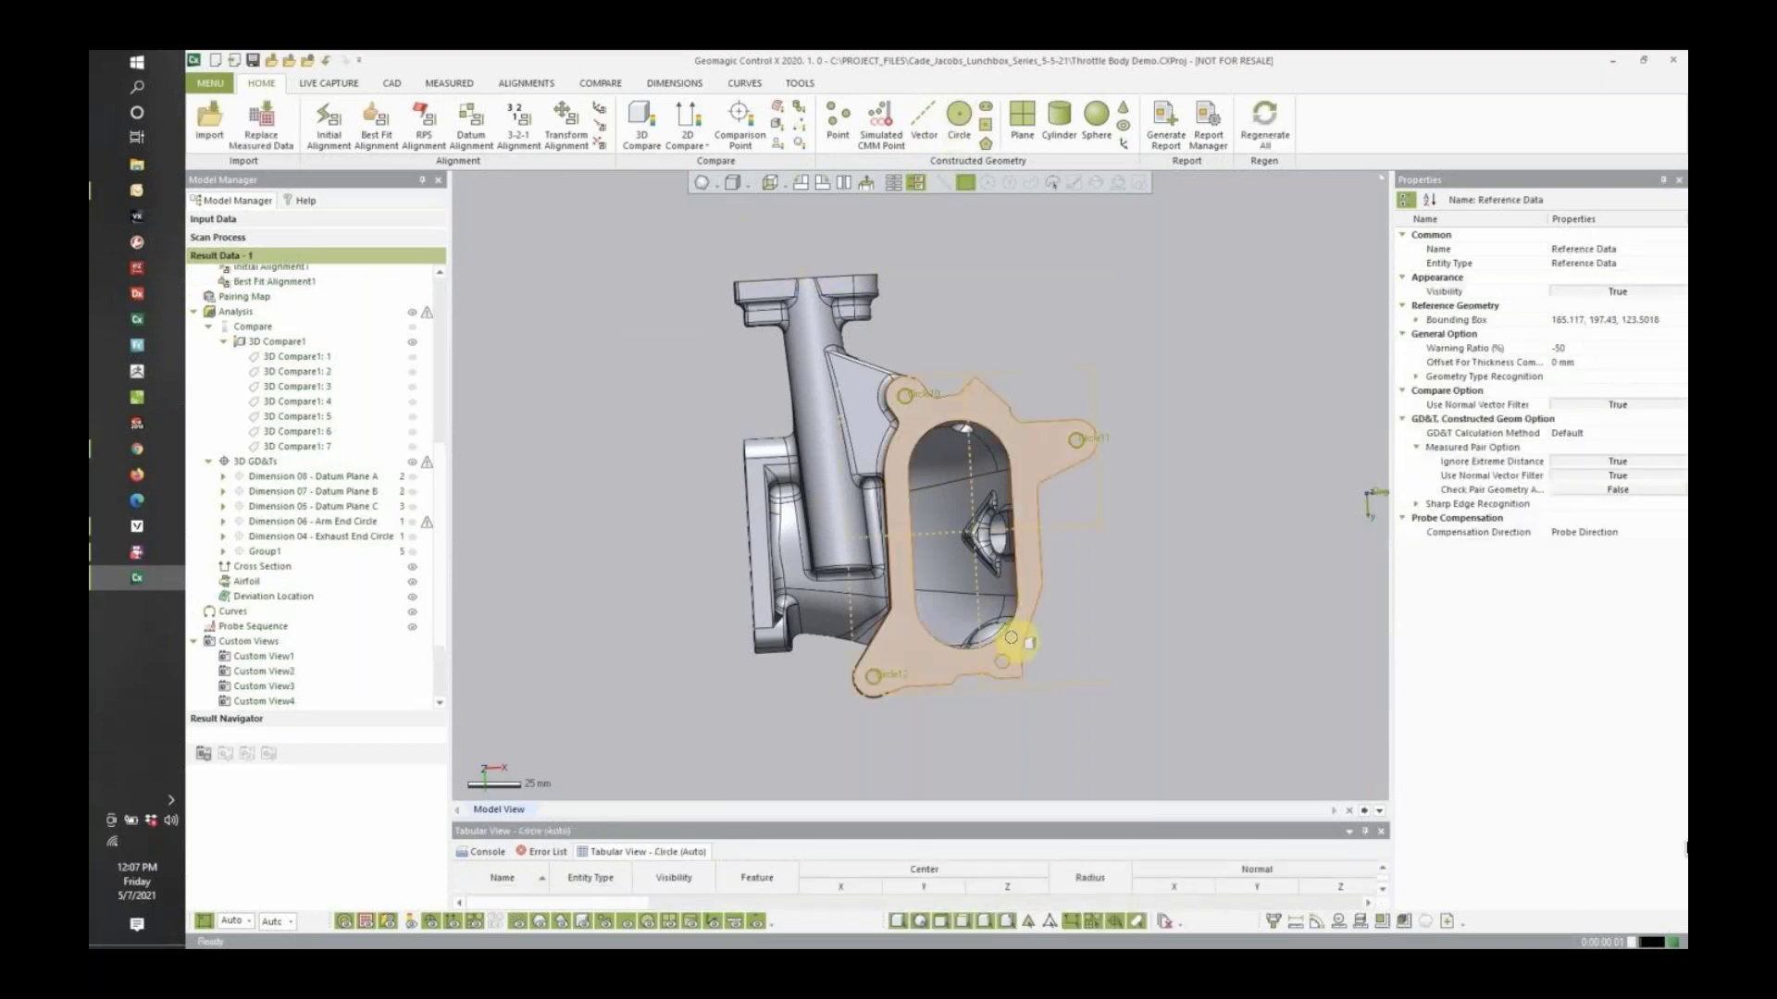
pyautogui.click(1010, 661)
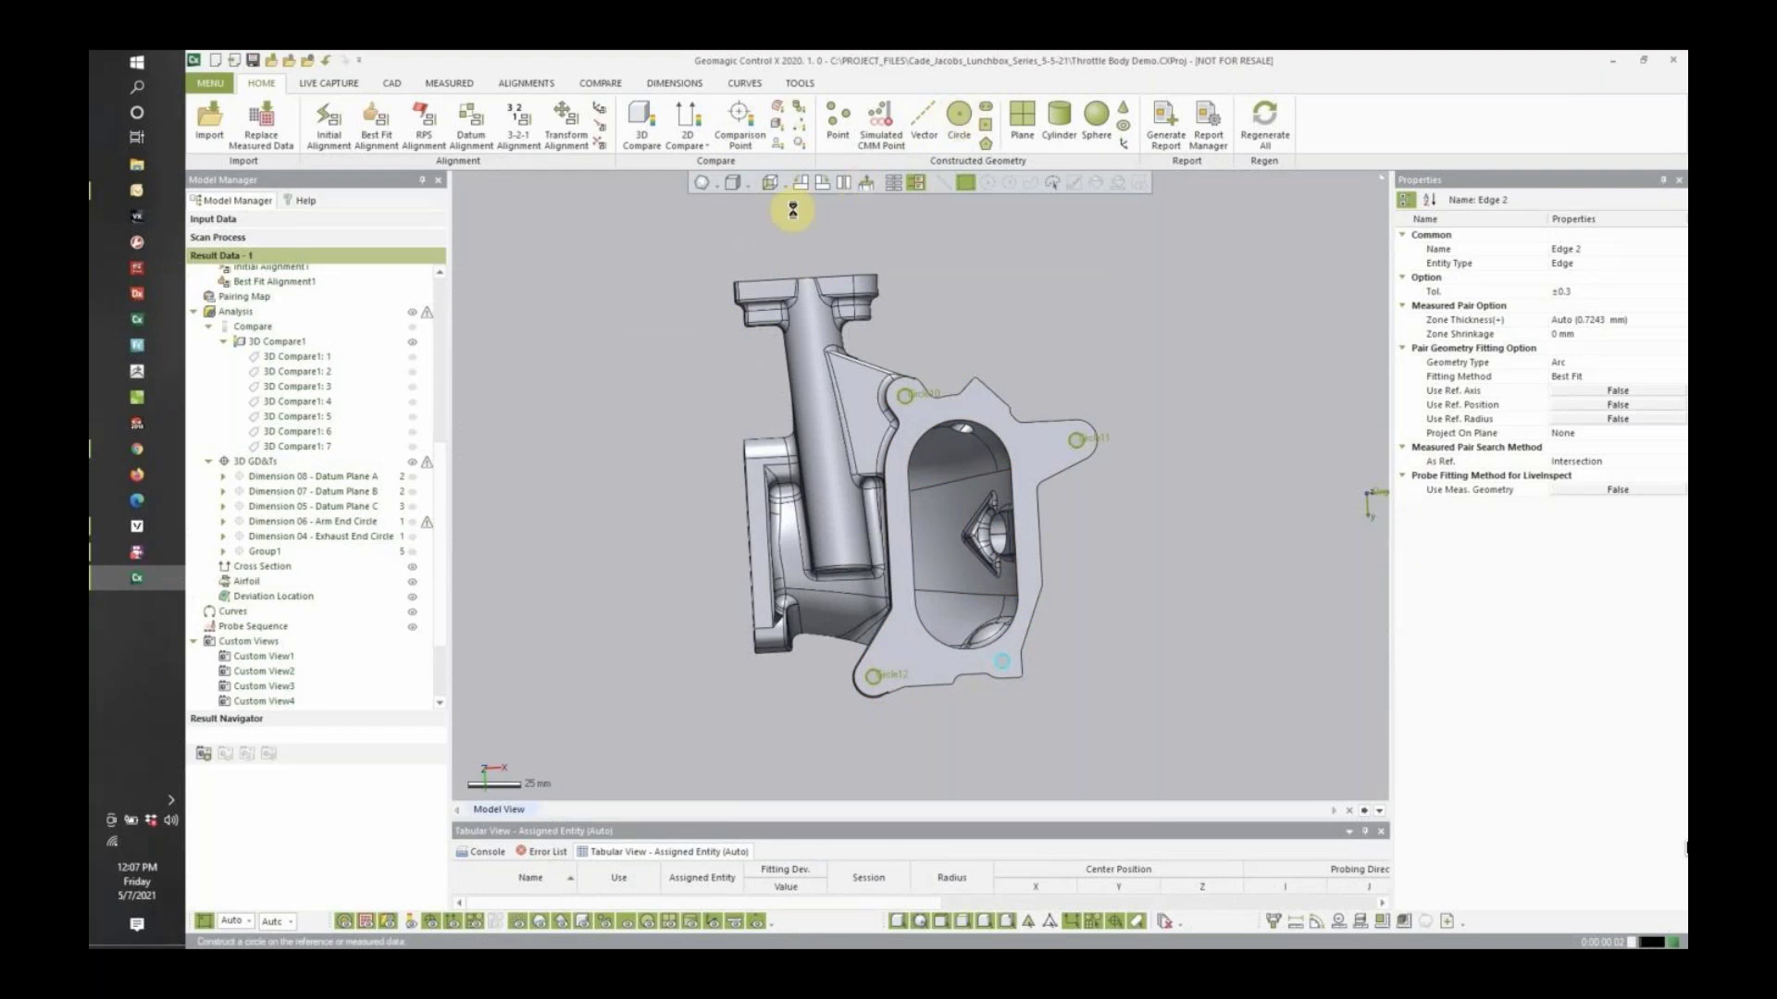
pyautogui.press('Return')
pyautogui.click(669, 231)
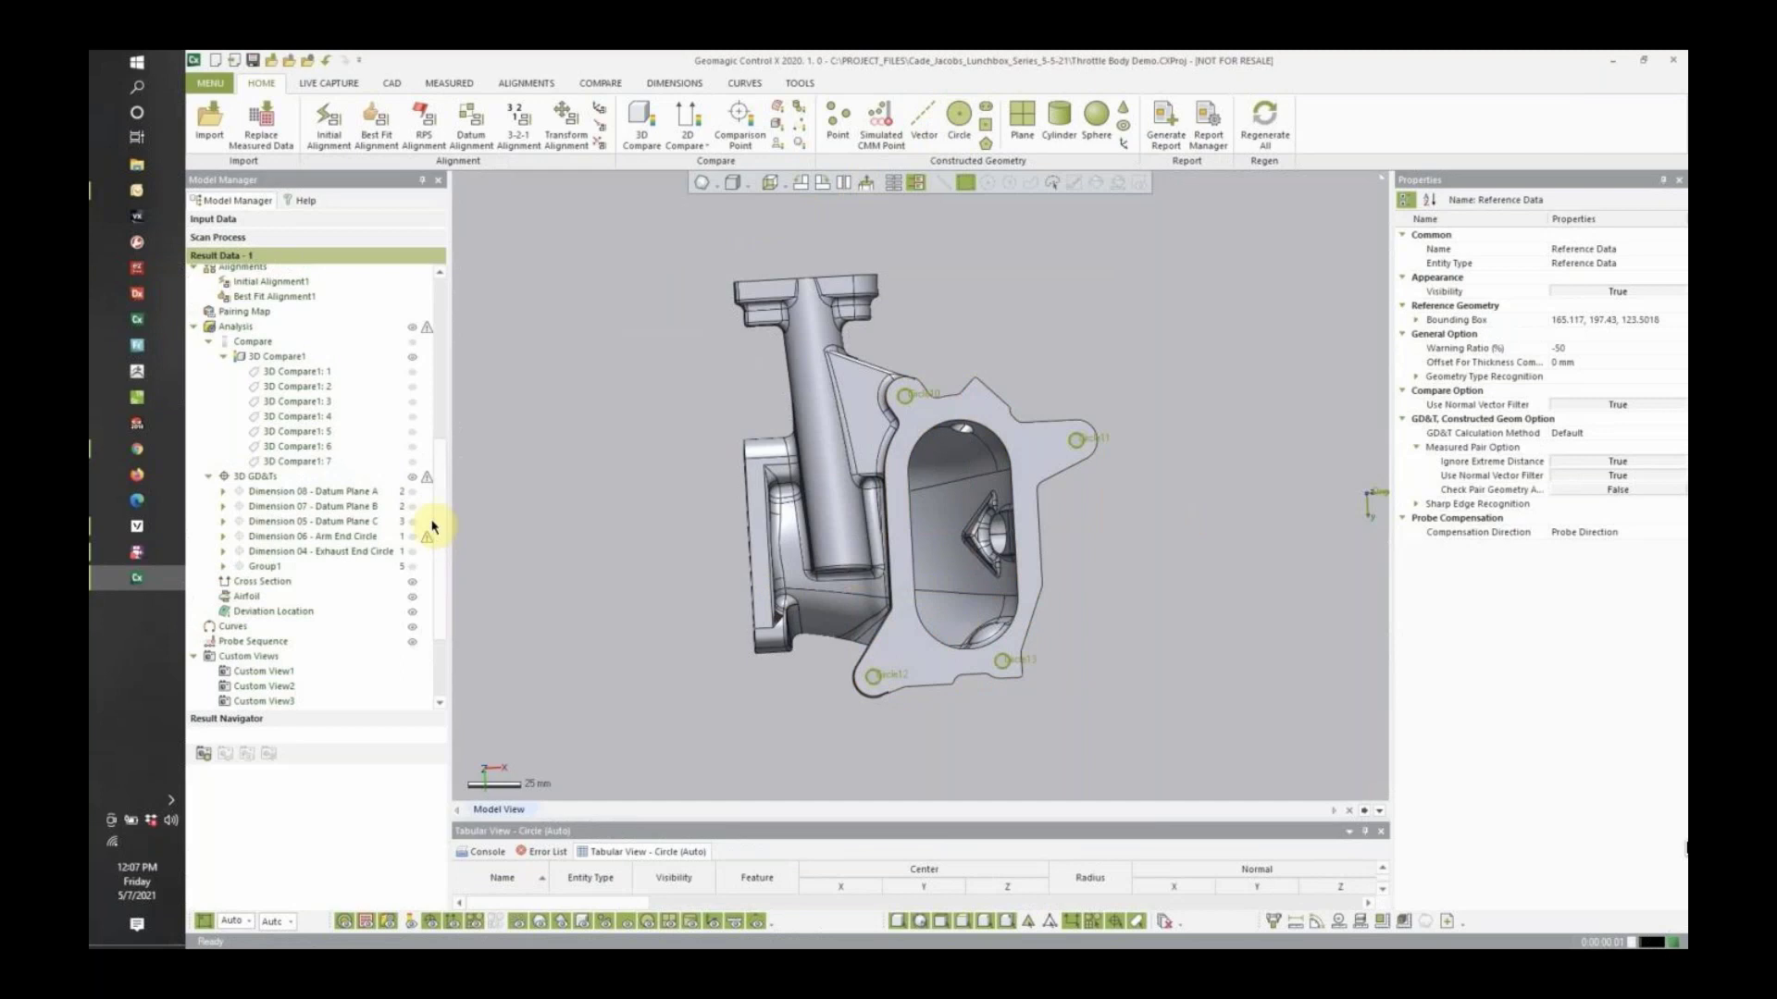
pyautogui.scroll(-1, 410, 493)
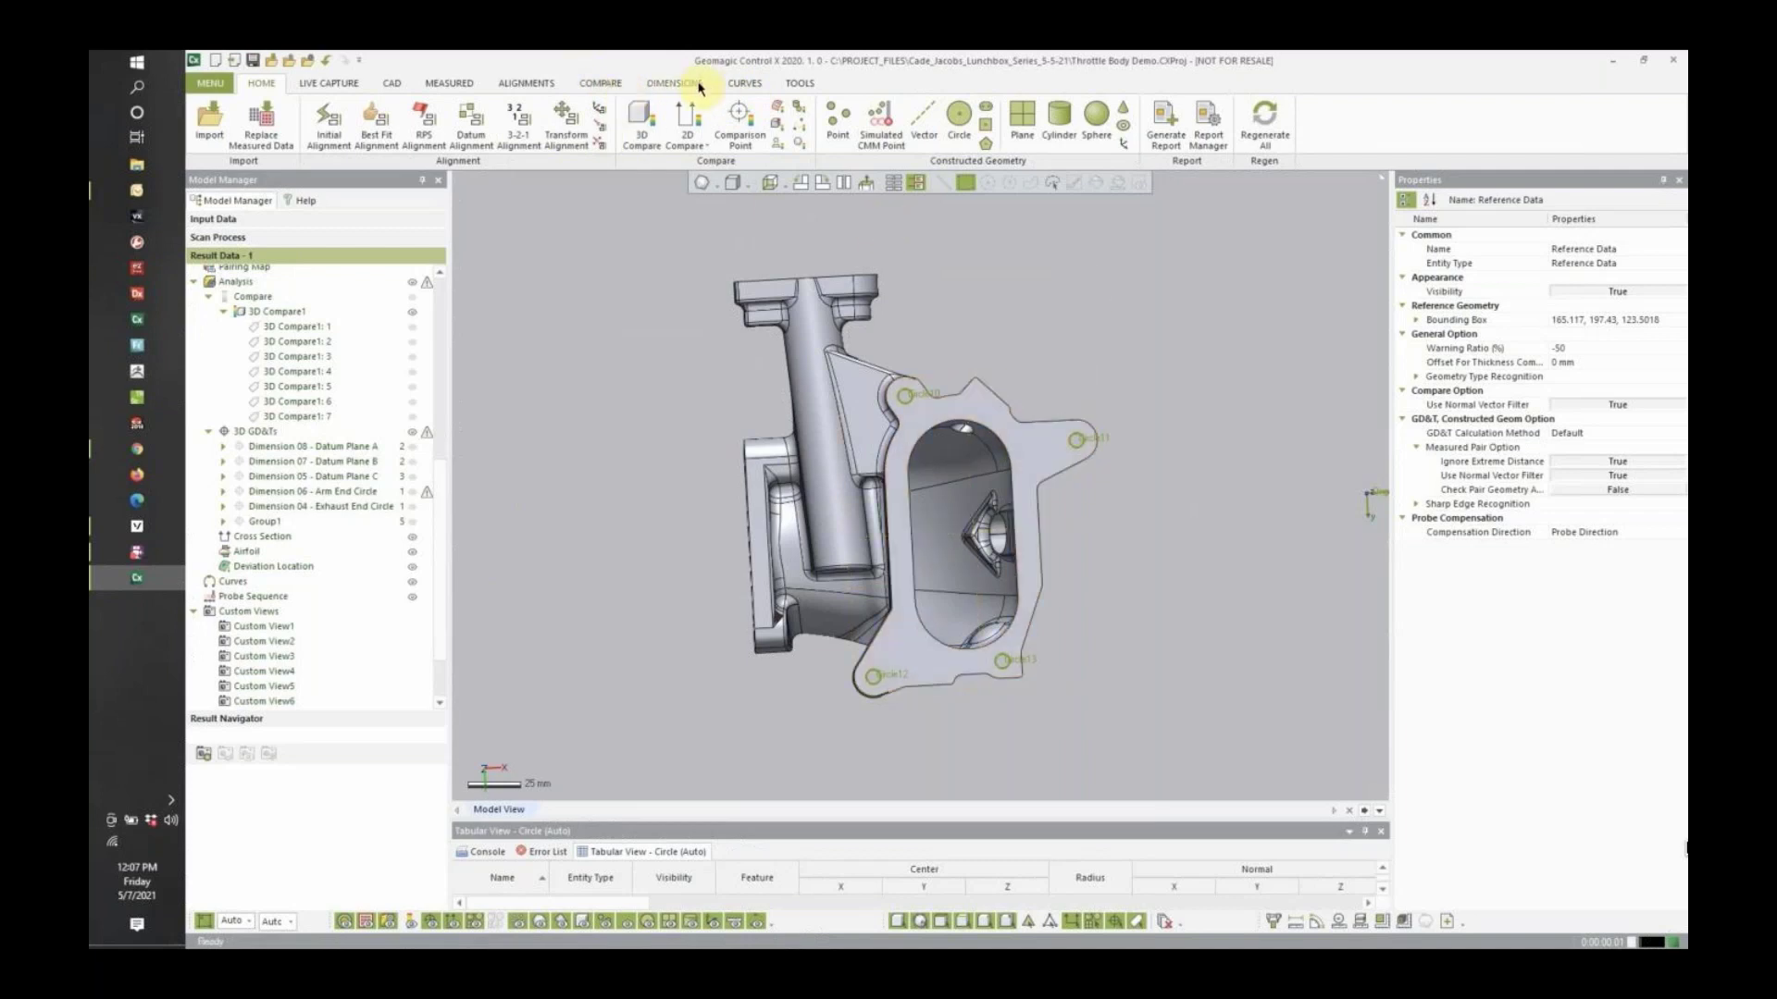
# Start a Position tolerance on Circle10 and place its callout beside the hole.
pyautogui.click(676, 84)
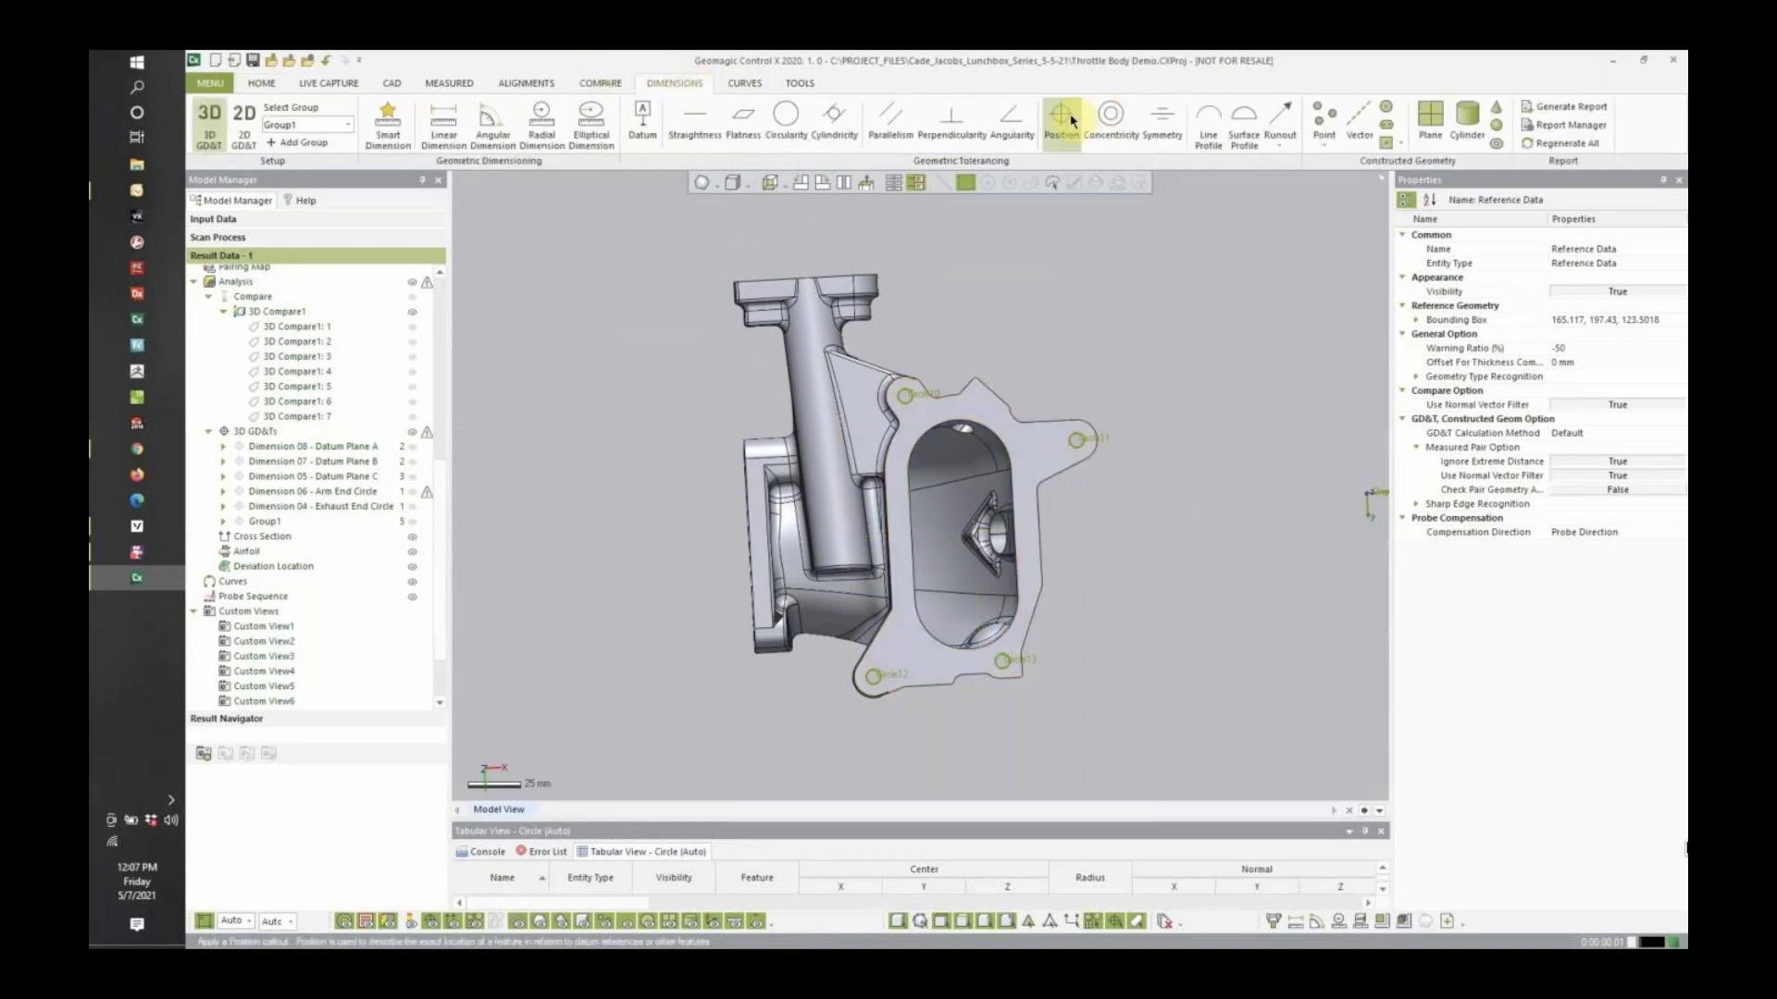
pyautogui.click(908, 391)
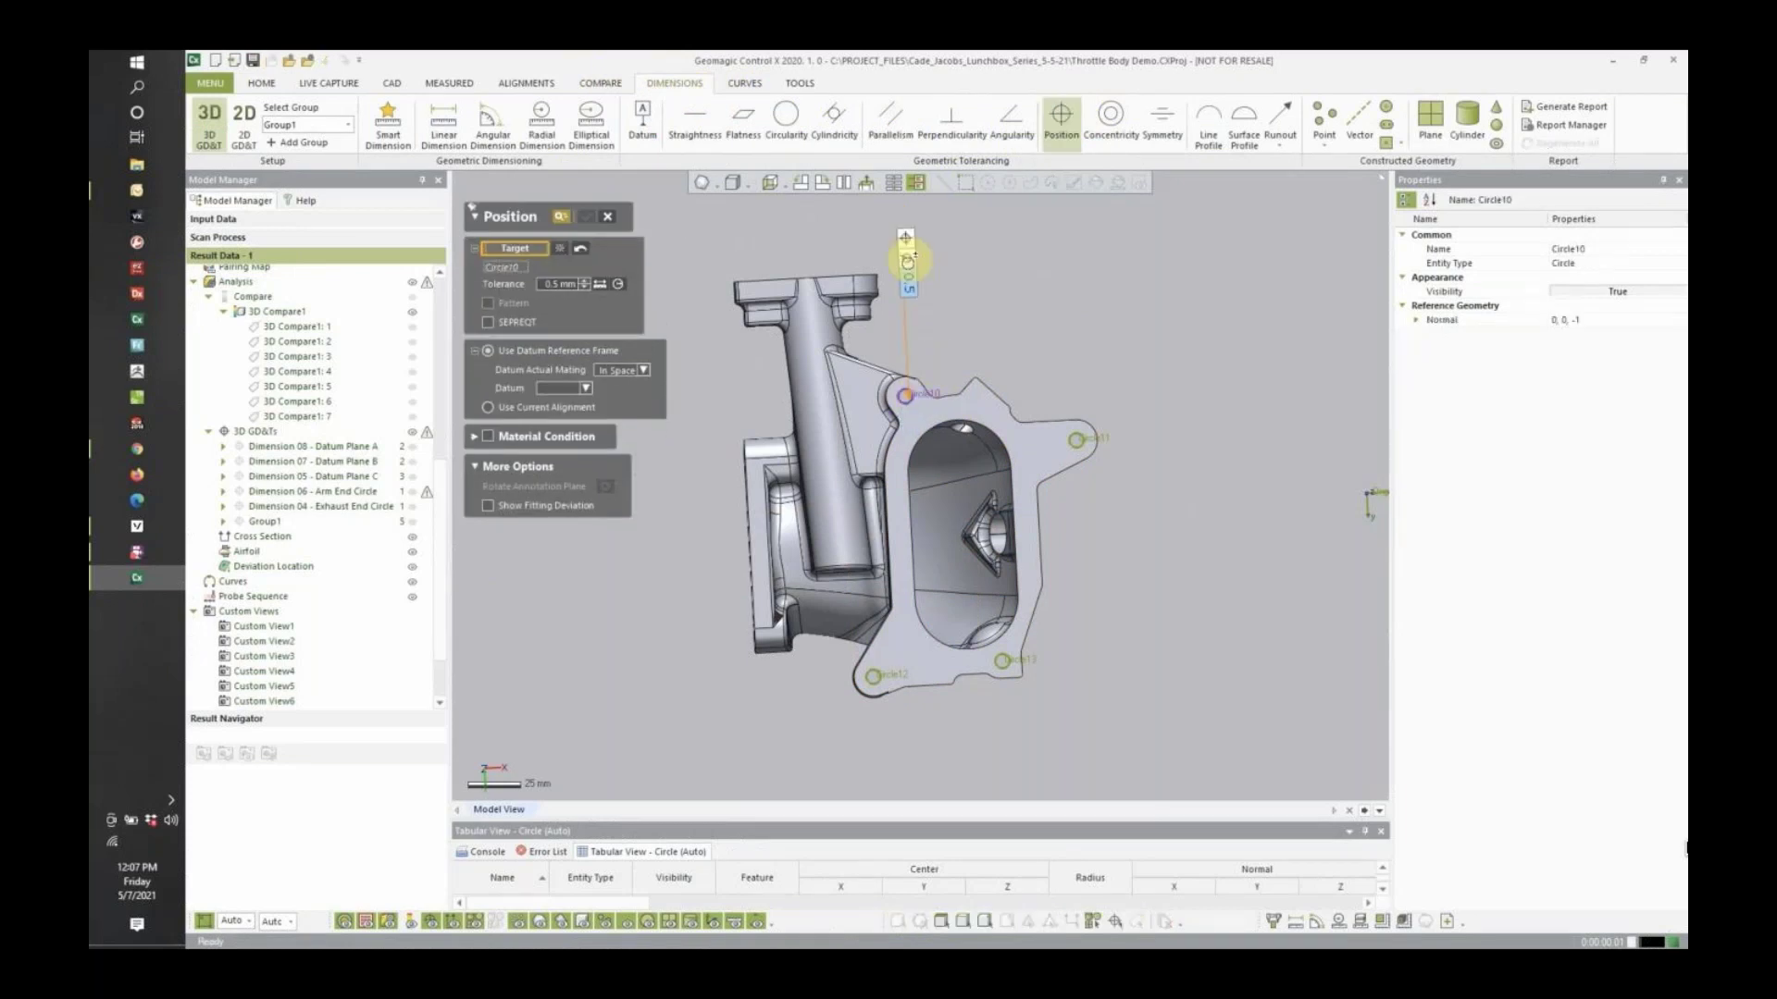
pyautogui.click(902, 381)
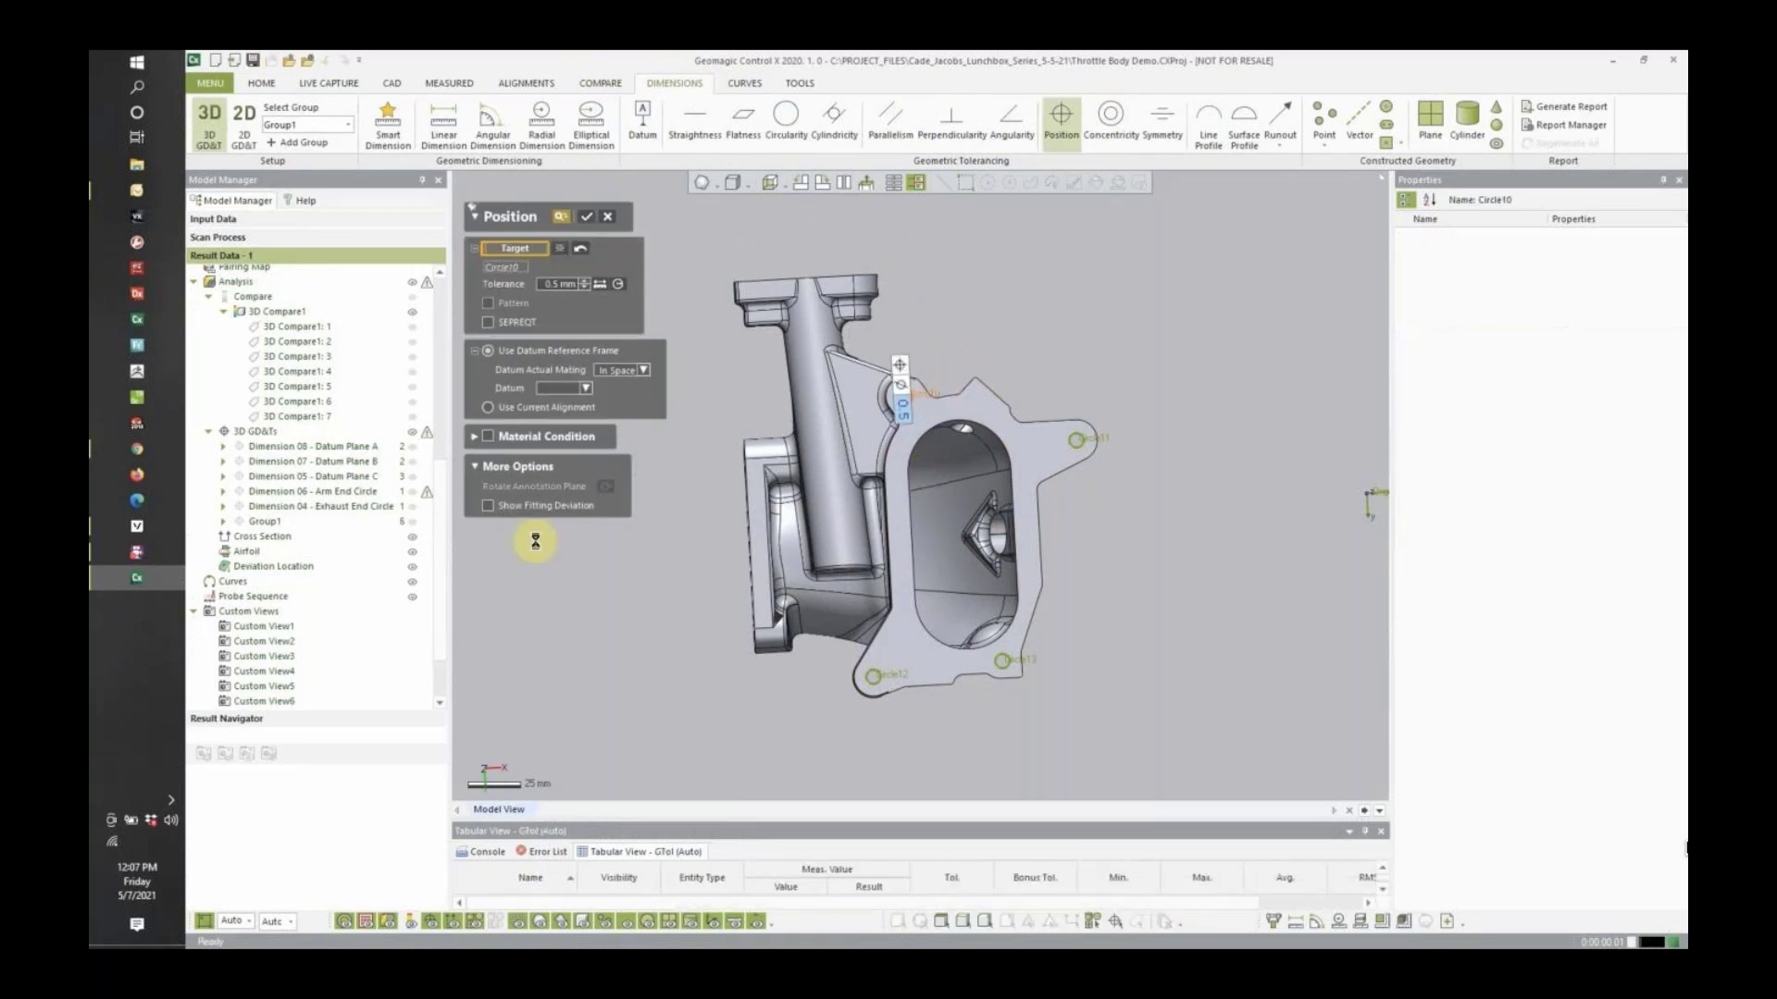
pyautogui.click(224, 522)
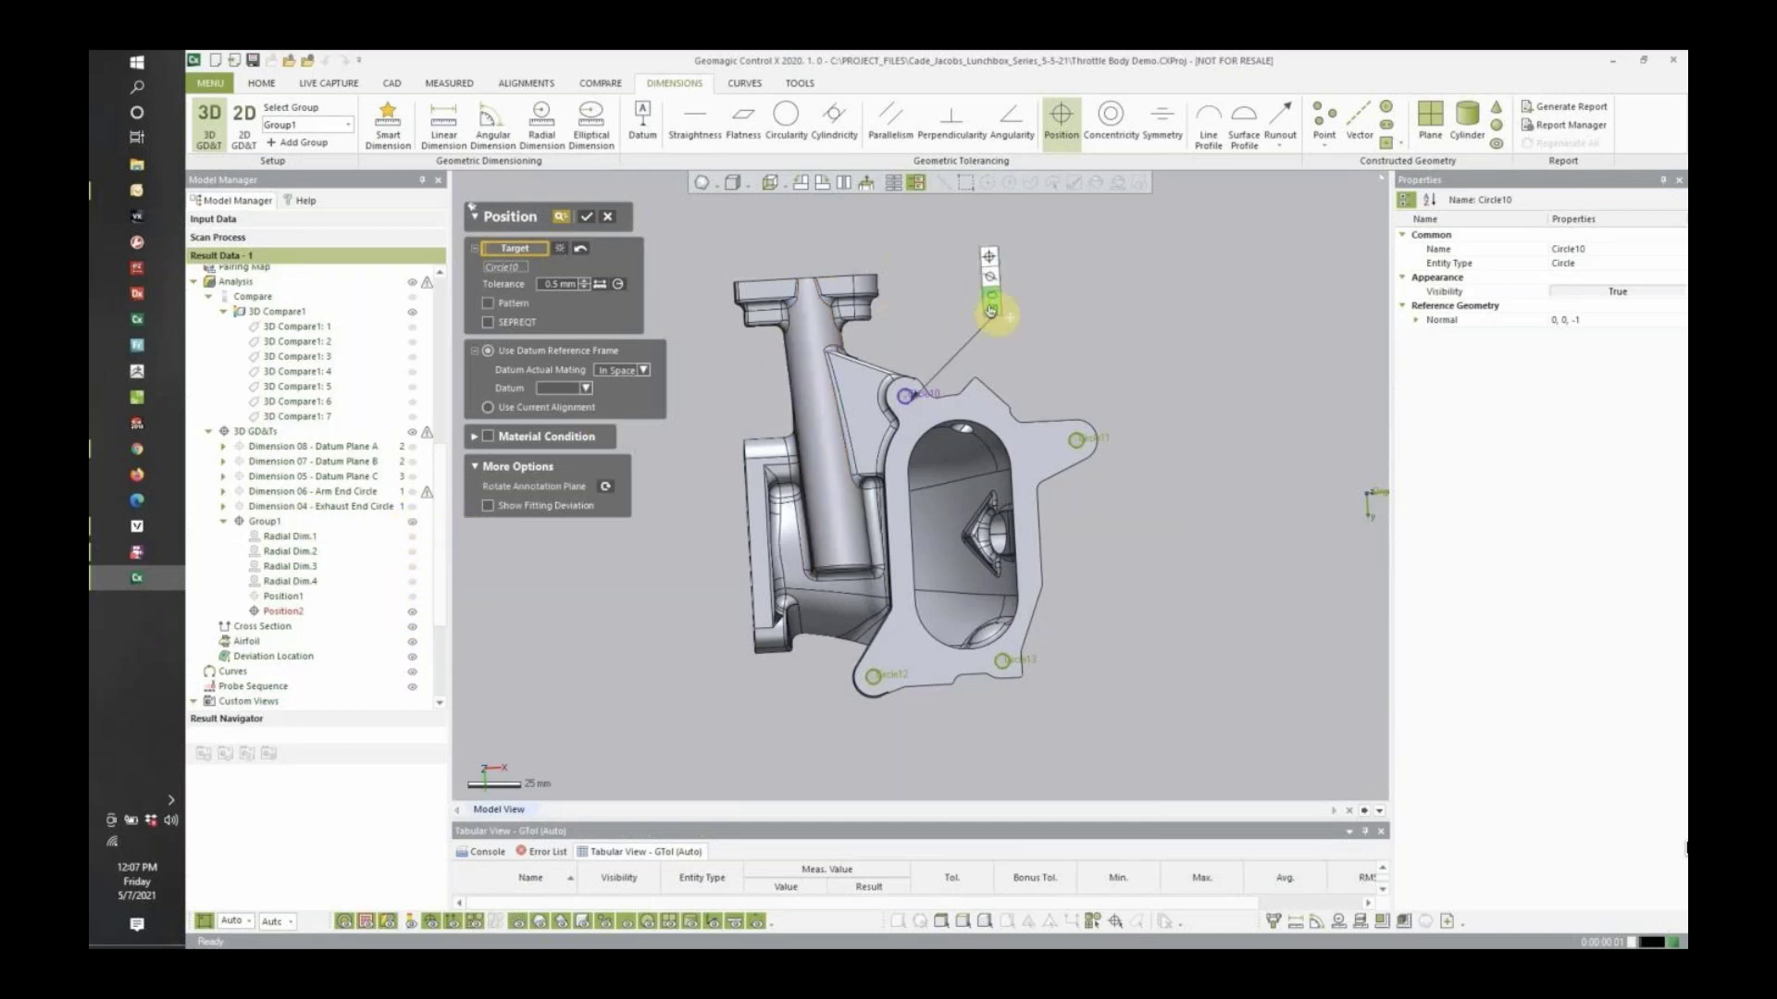
pyautogui.moveTo(990, 310); pyautogui.dragTo(1006, 318)
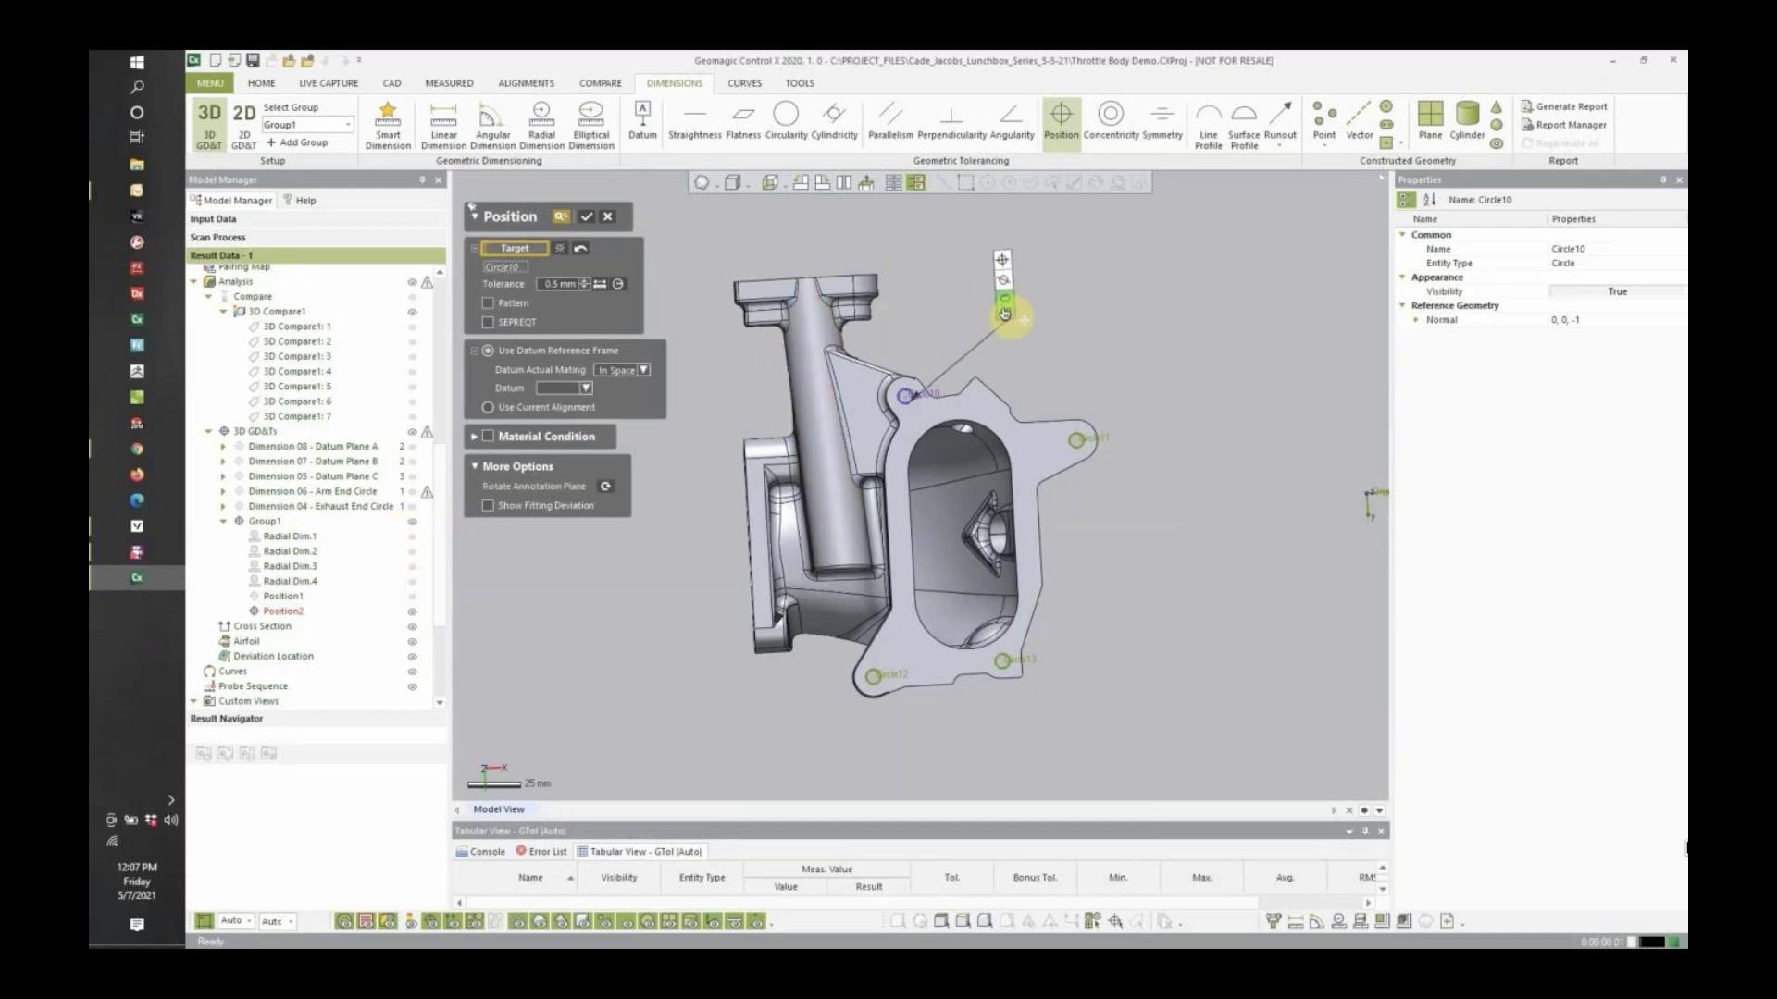
# Set the position tolerance to 0.5 mm referencing datums A, B and C.
pyautogui.click(554, 287)
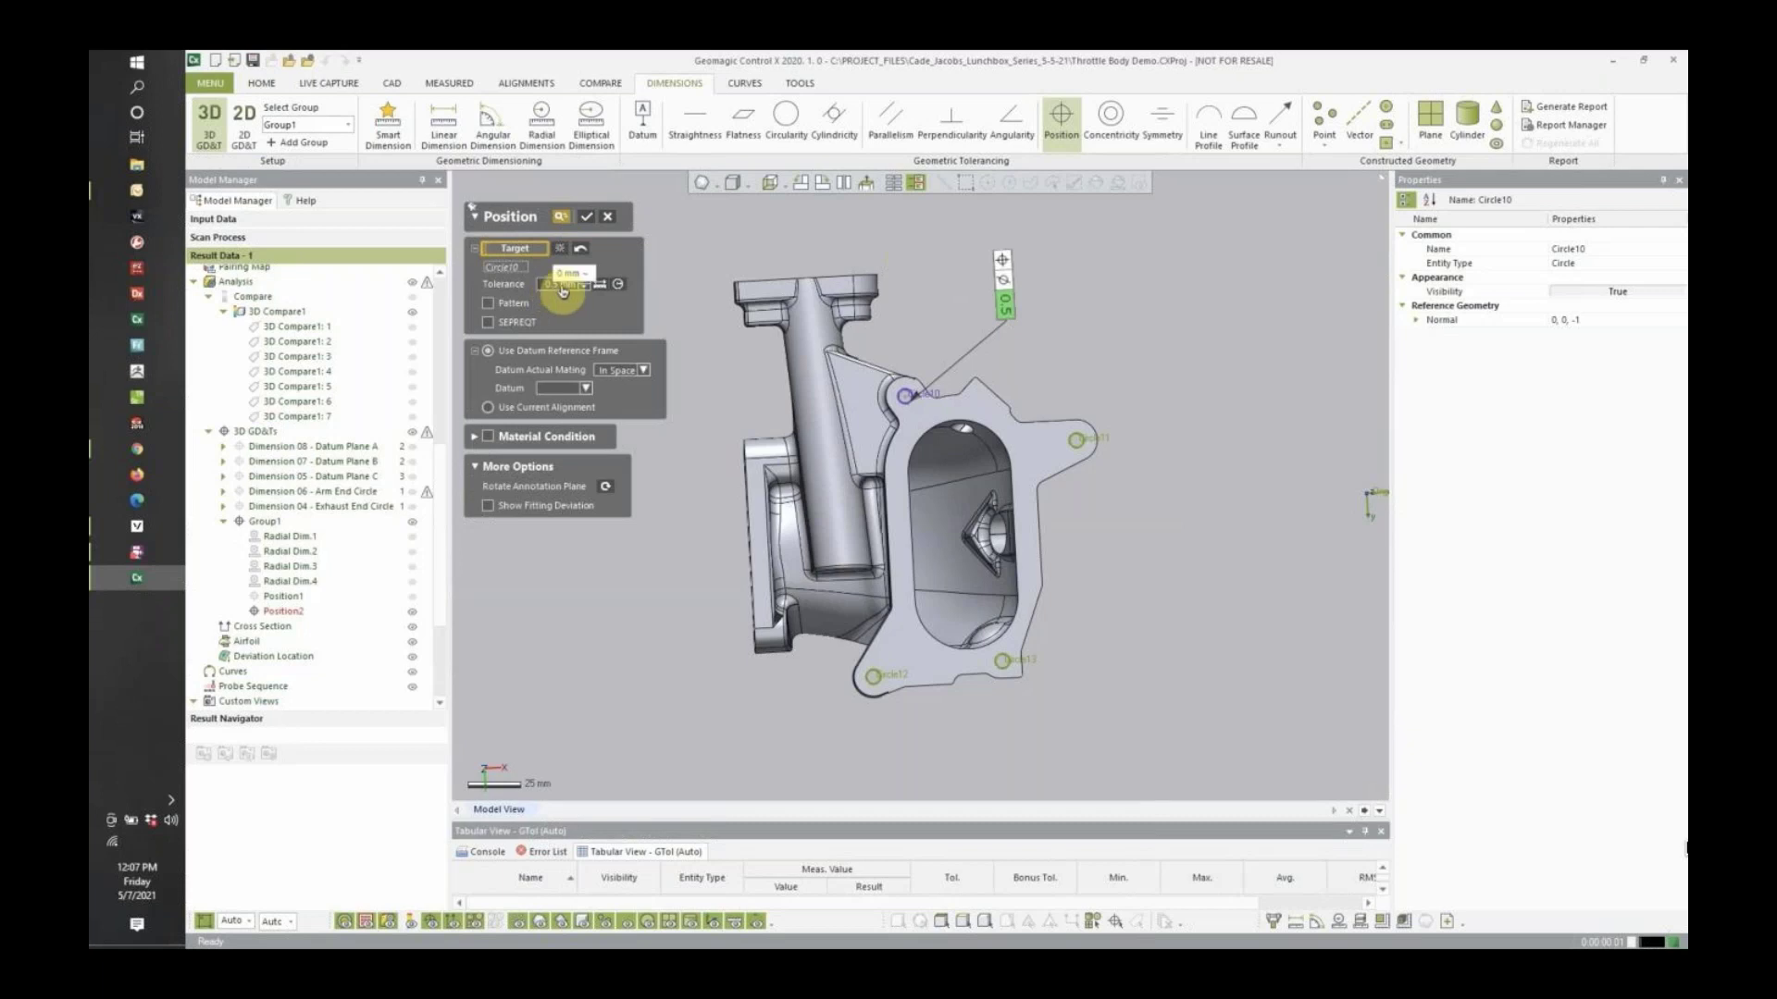
pyautogui.click(561, 388)
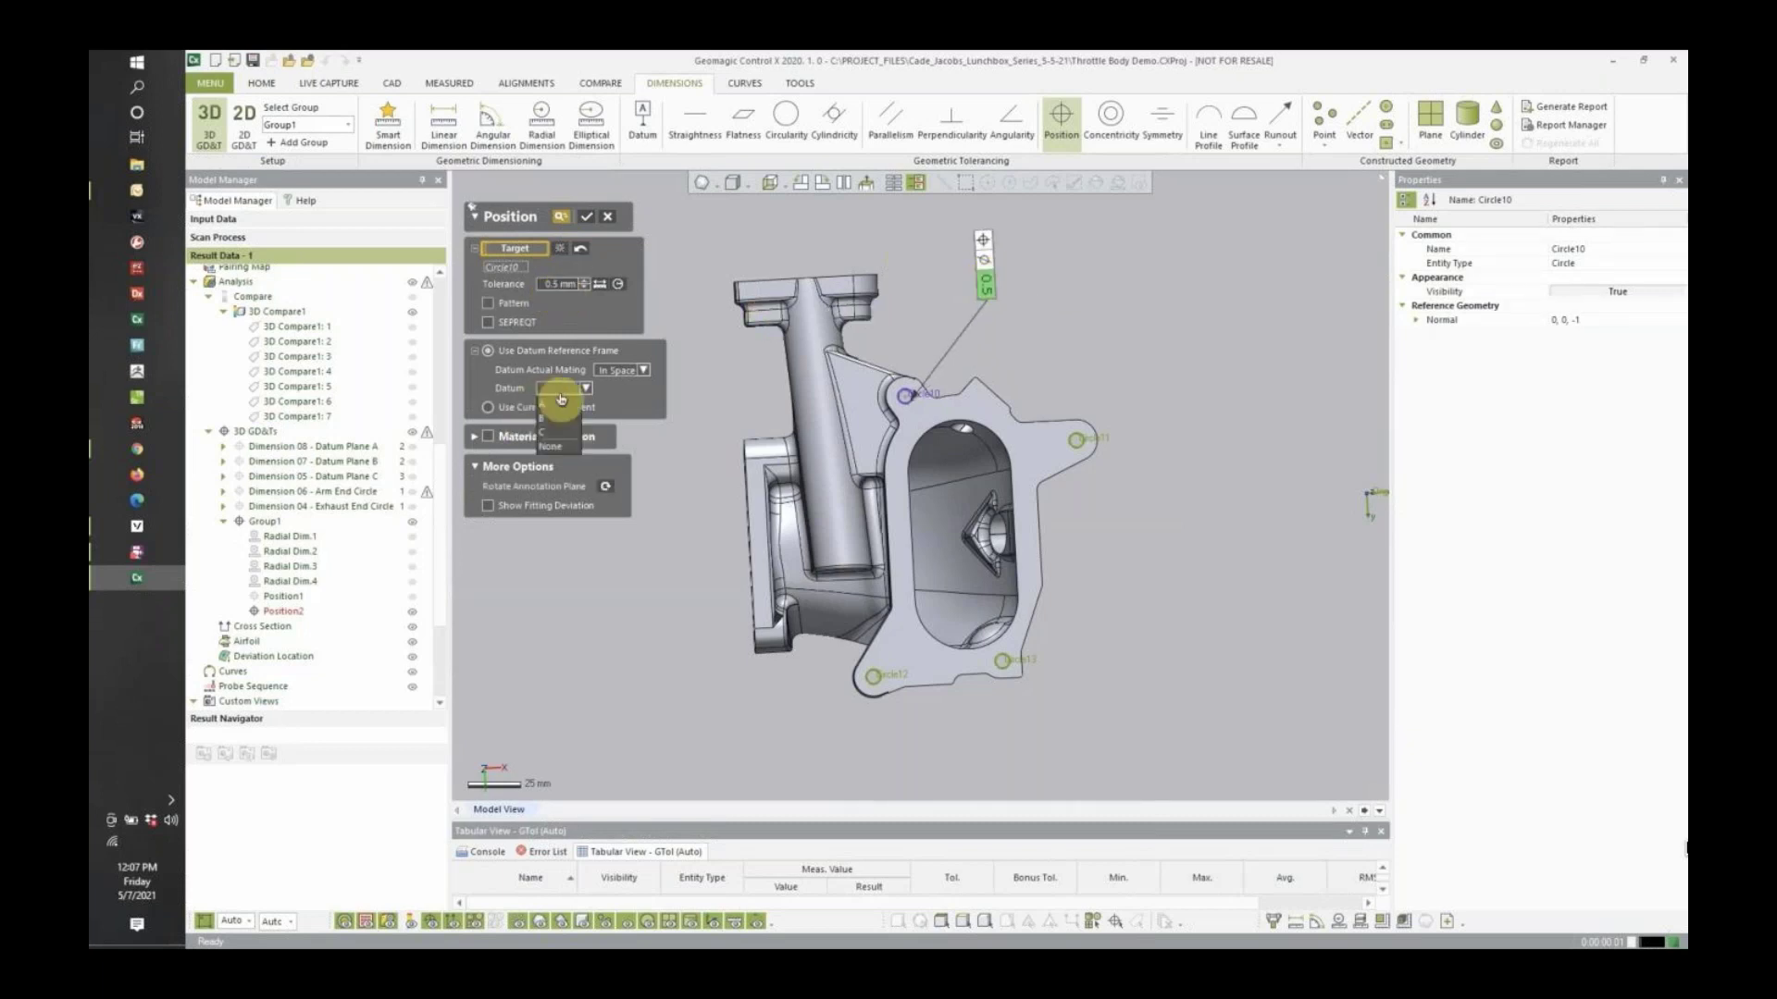
pyautogui.click(561, 399)
pyautogui.click(635, 388)
pyautogui.click(623, 401)
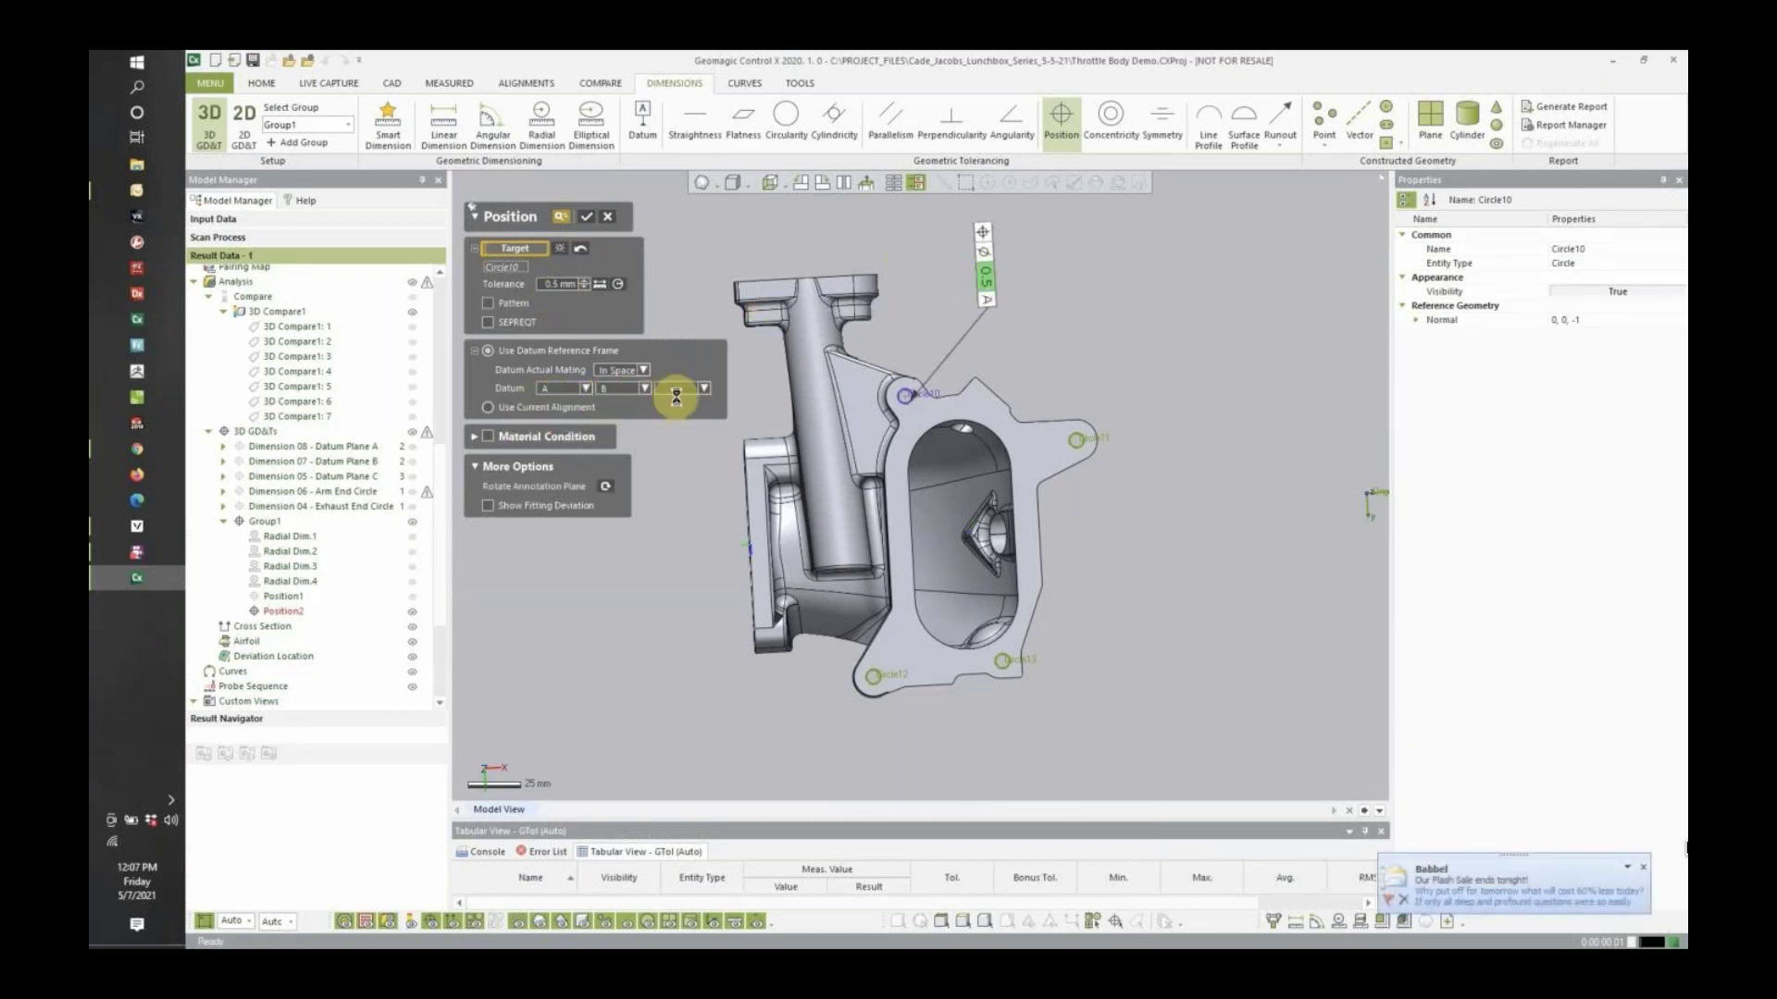
pyautogui.click(688, 406)
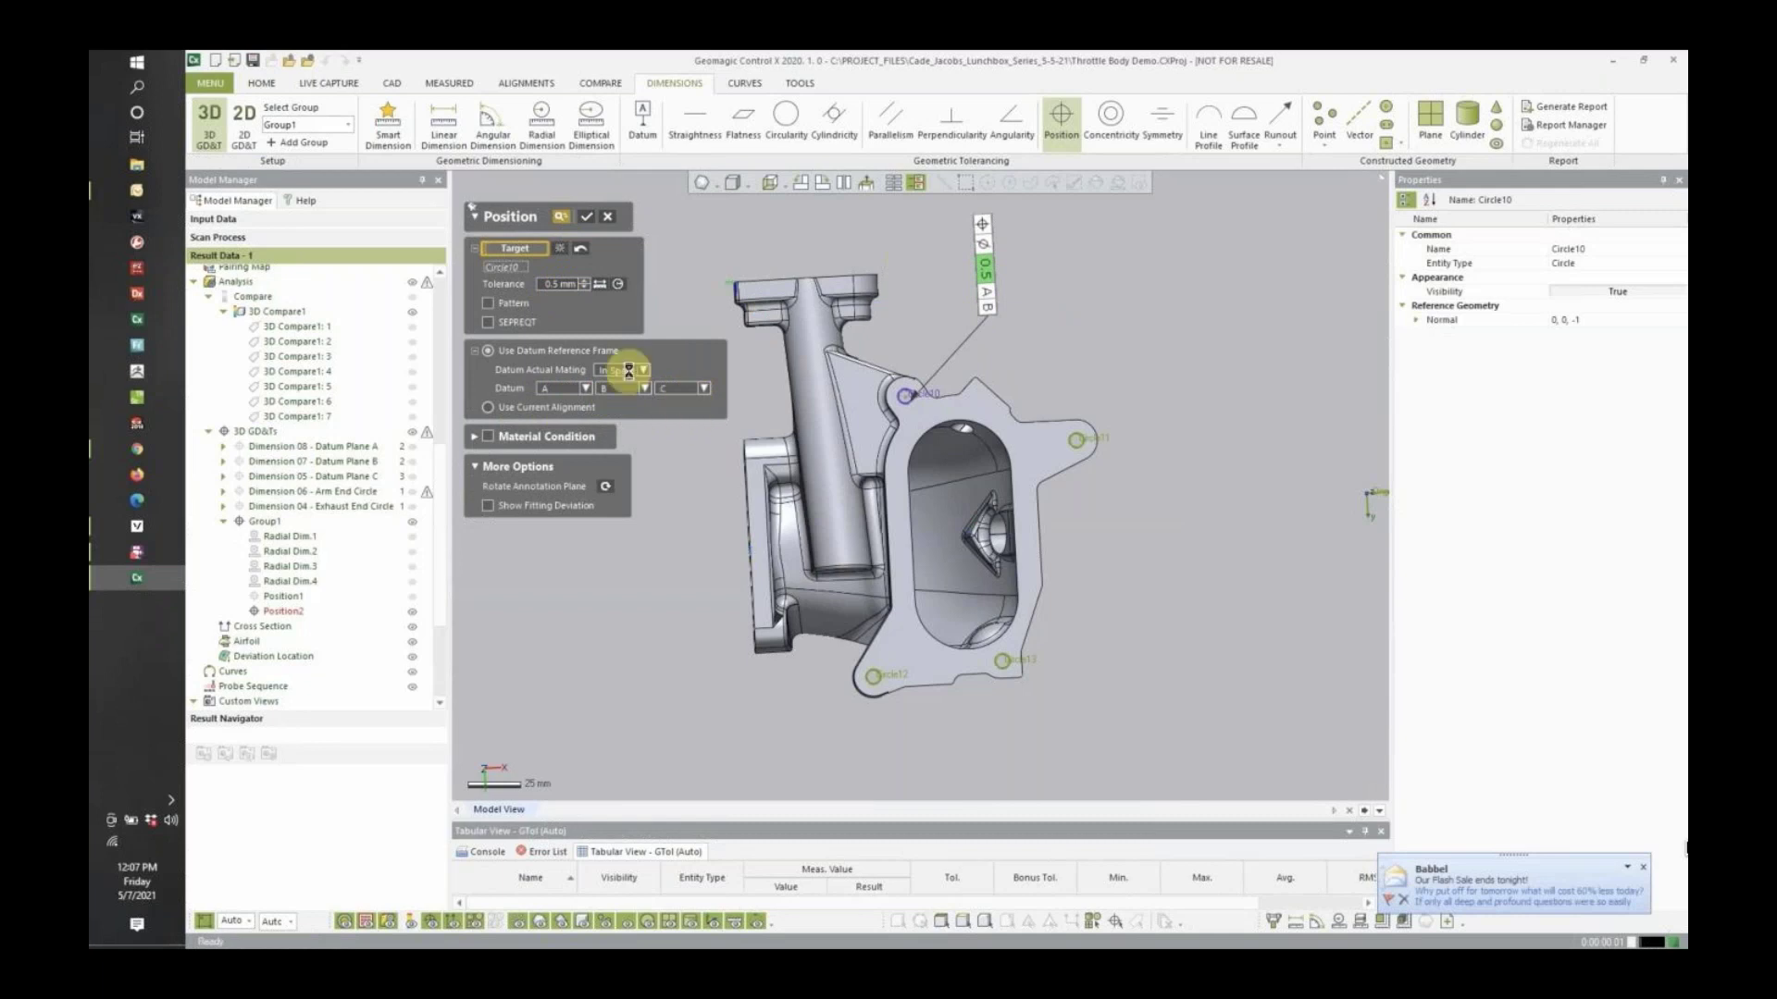
# Pattern the tolerance across Circle7, 6, 13 and 11 and confirm it.
pyautogui.click(508, 305)
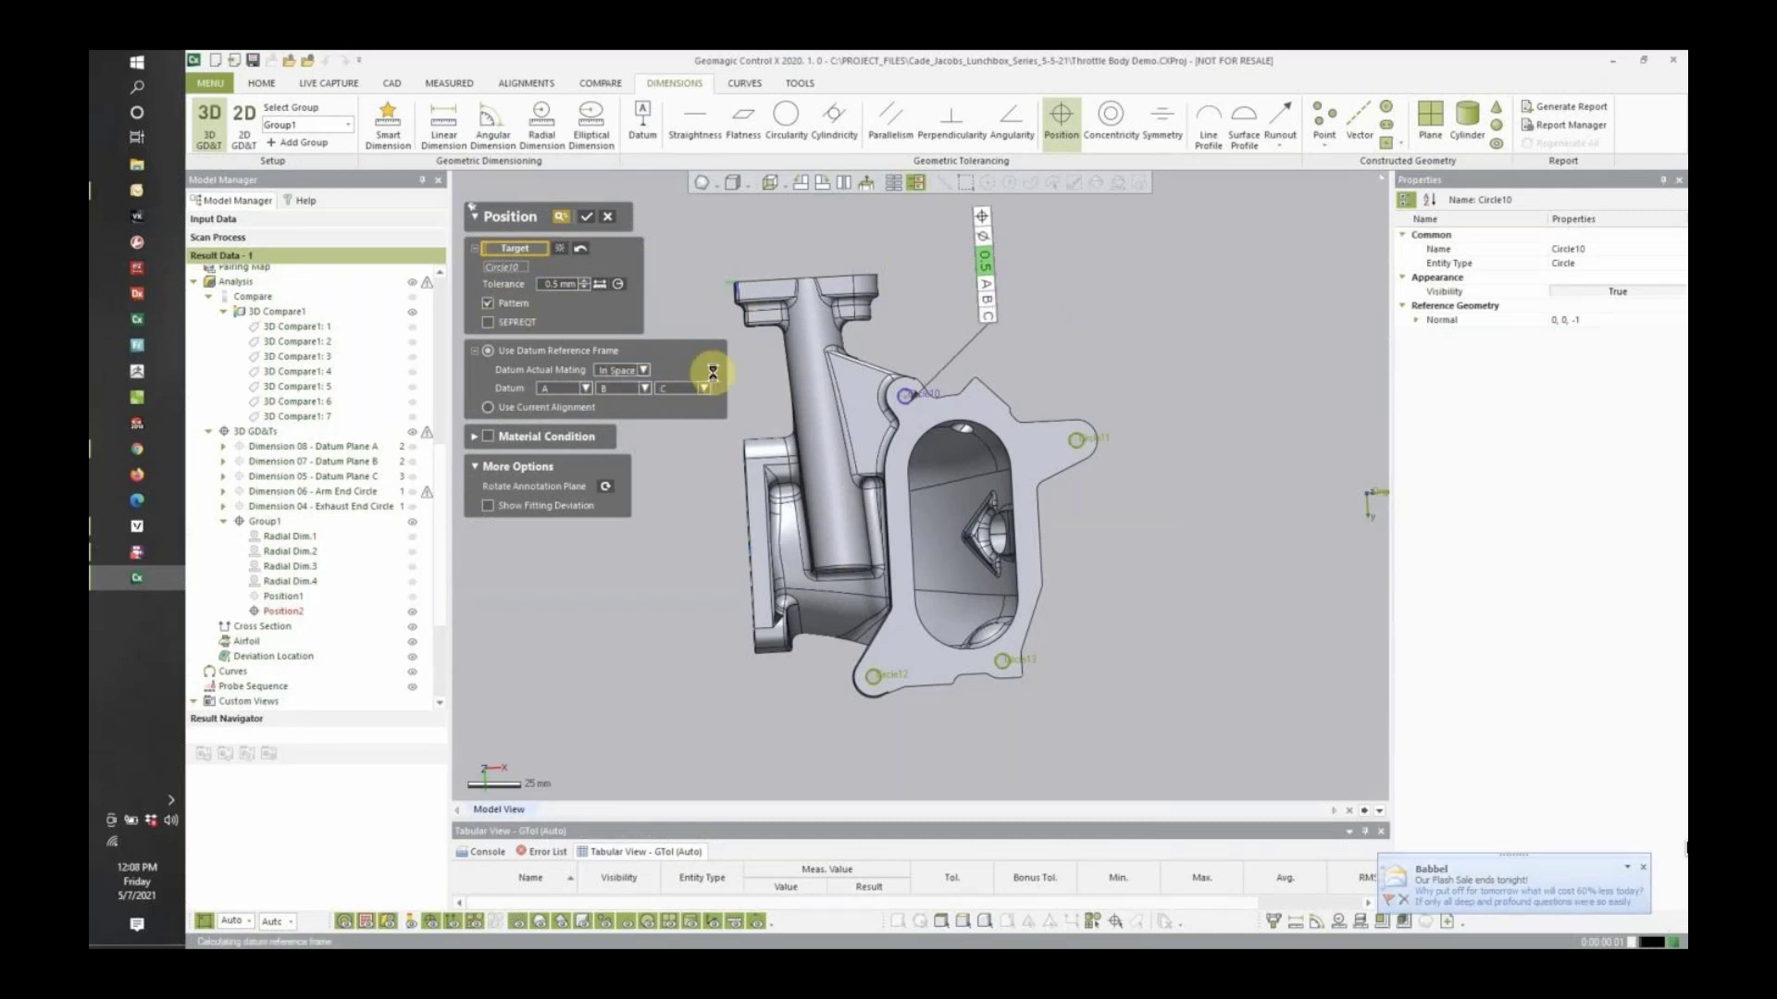
pyautogui.click(1645, 869)
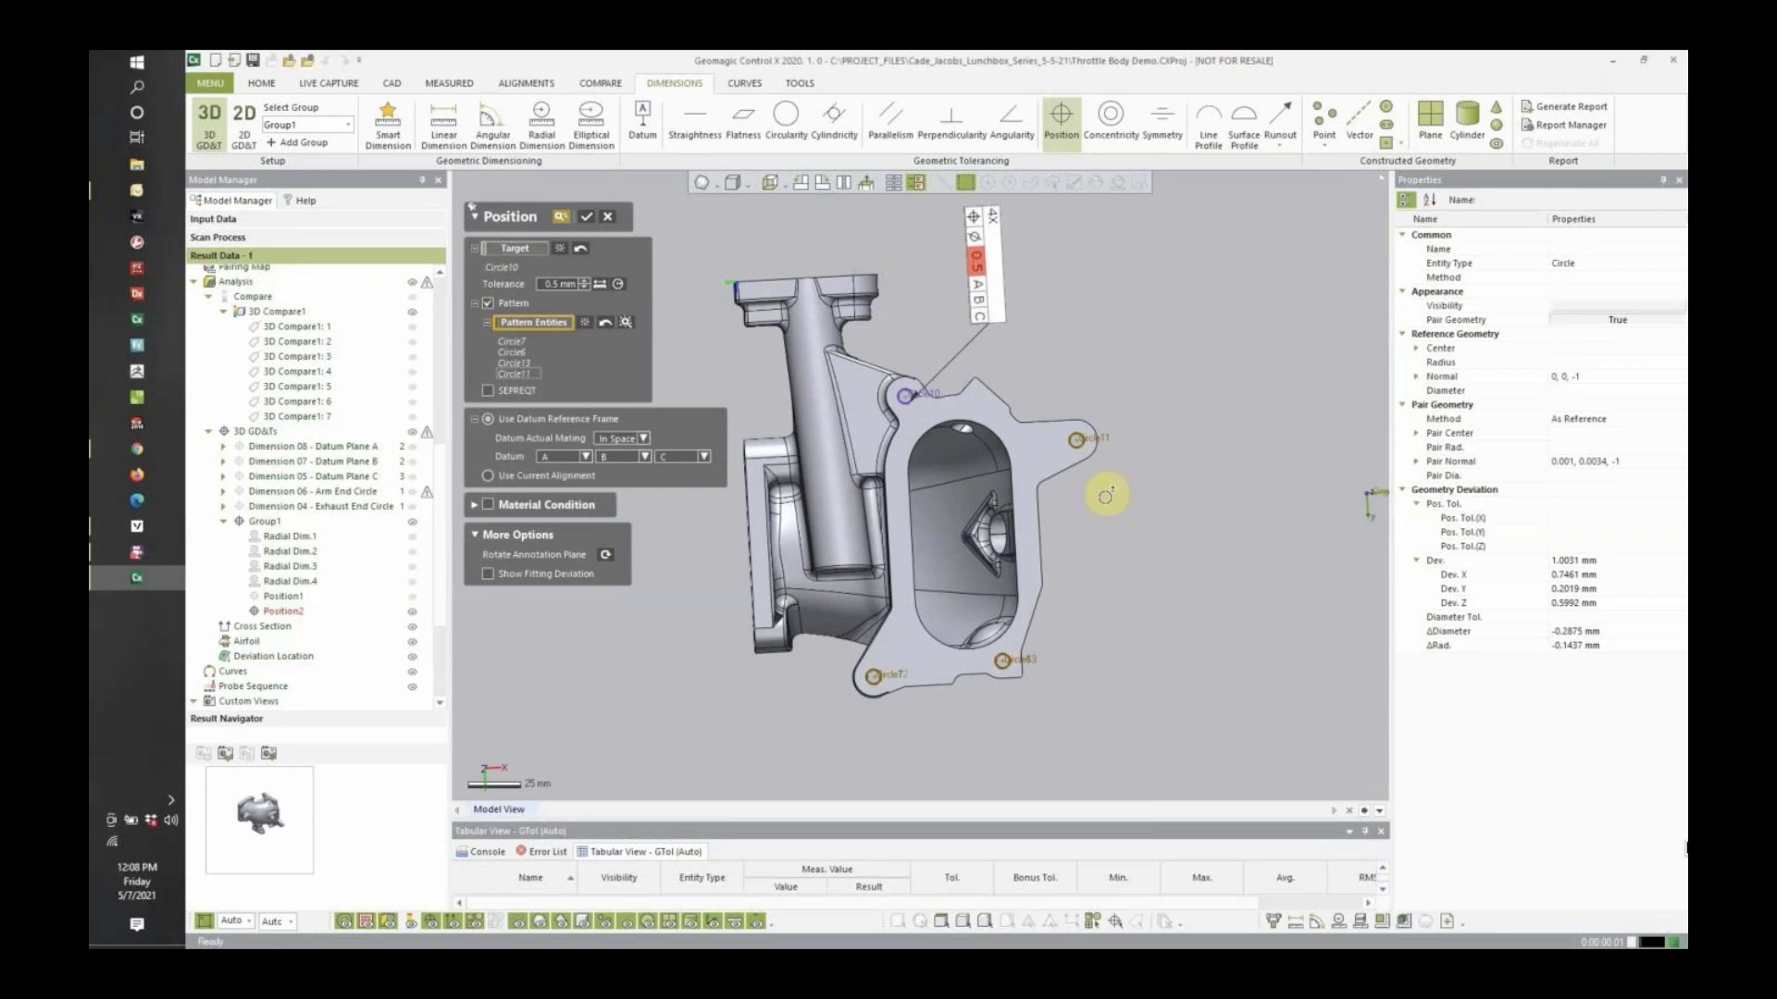
pyautogui.moveTo(977, 252); pyautogui.dragTo(1002, 296)
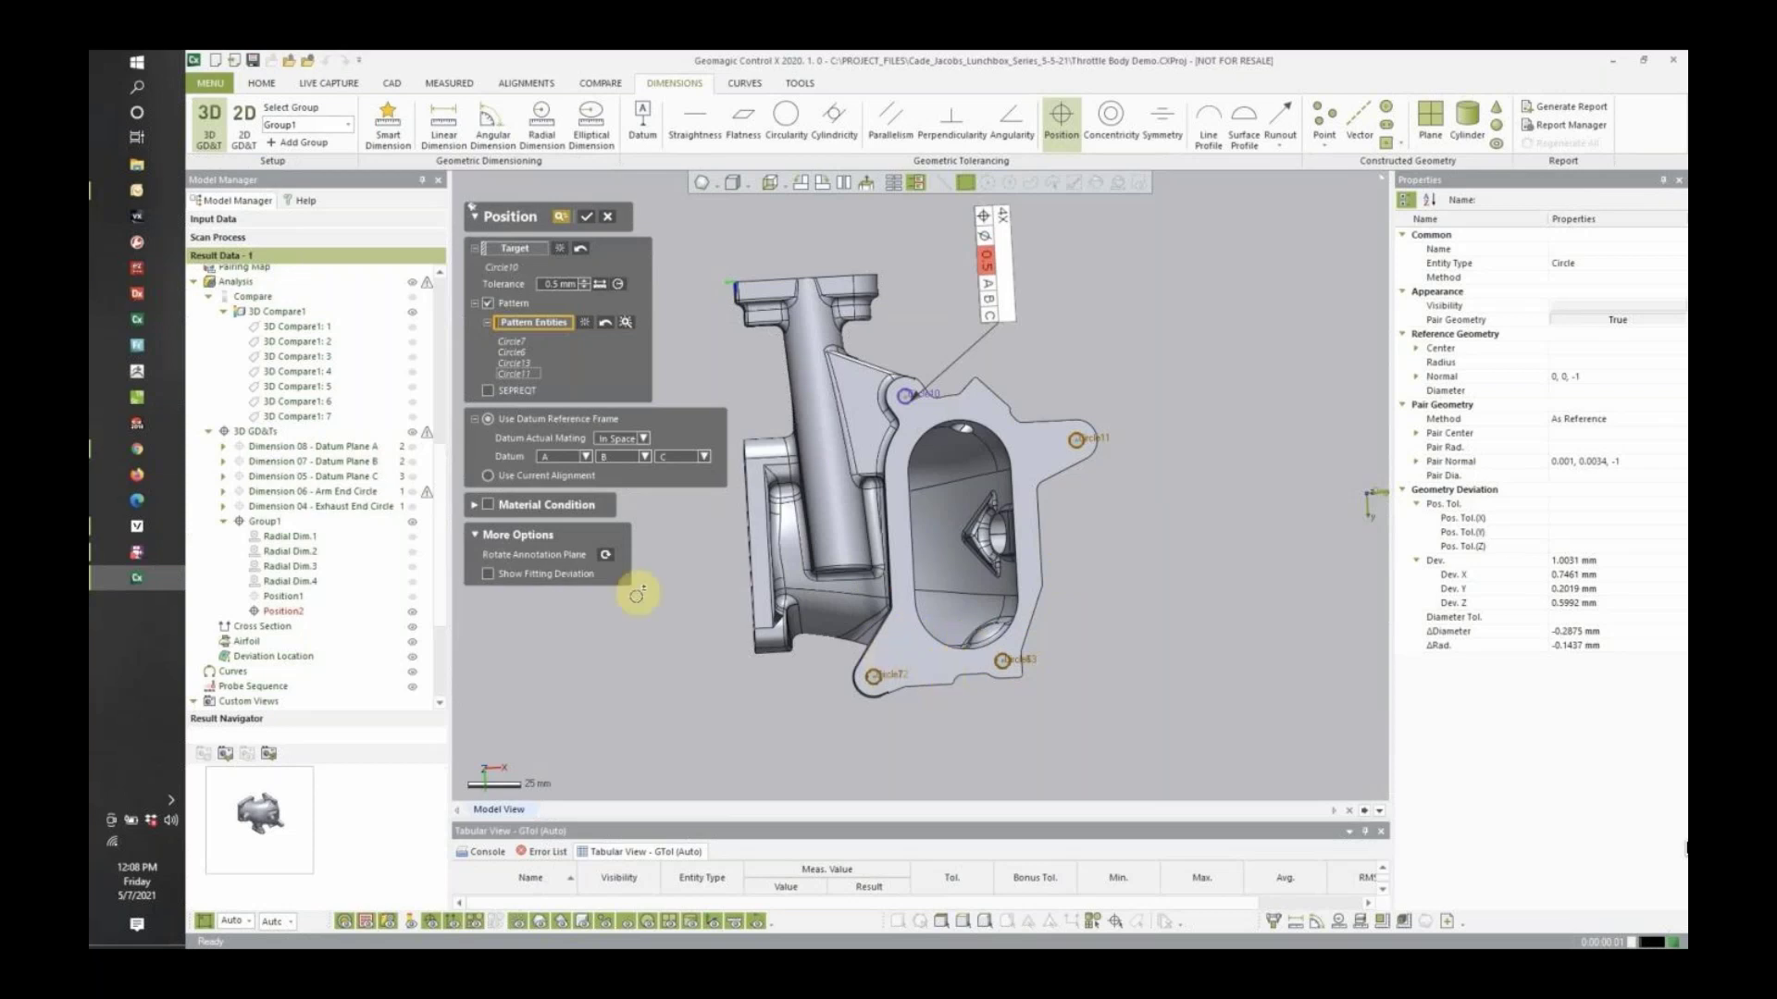
pyautogui.scroll(3, 387, 391)
pyautogui.scroll(2, 387, 390)
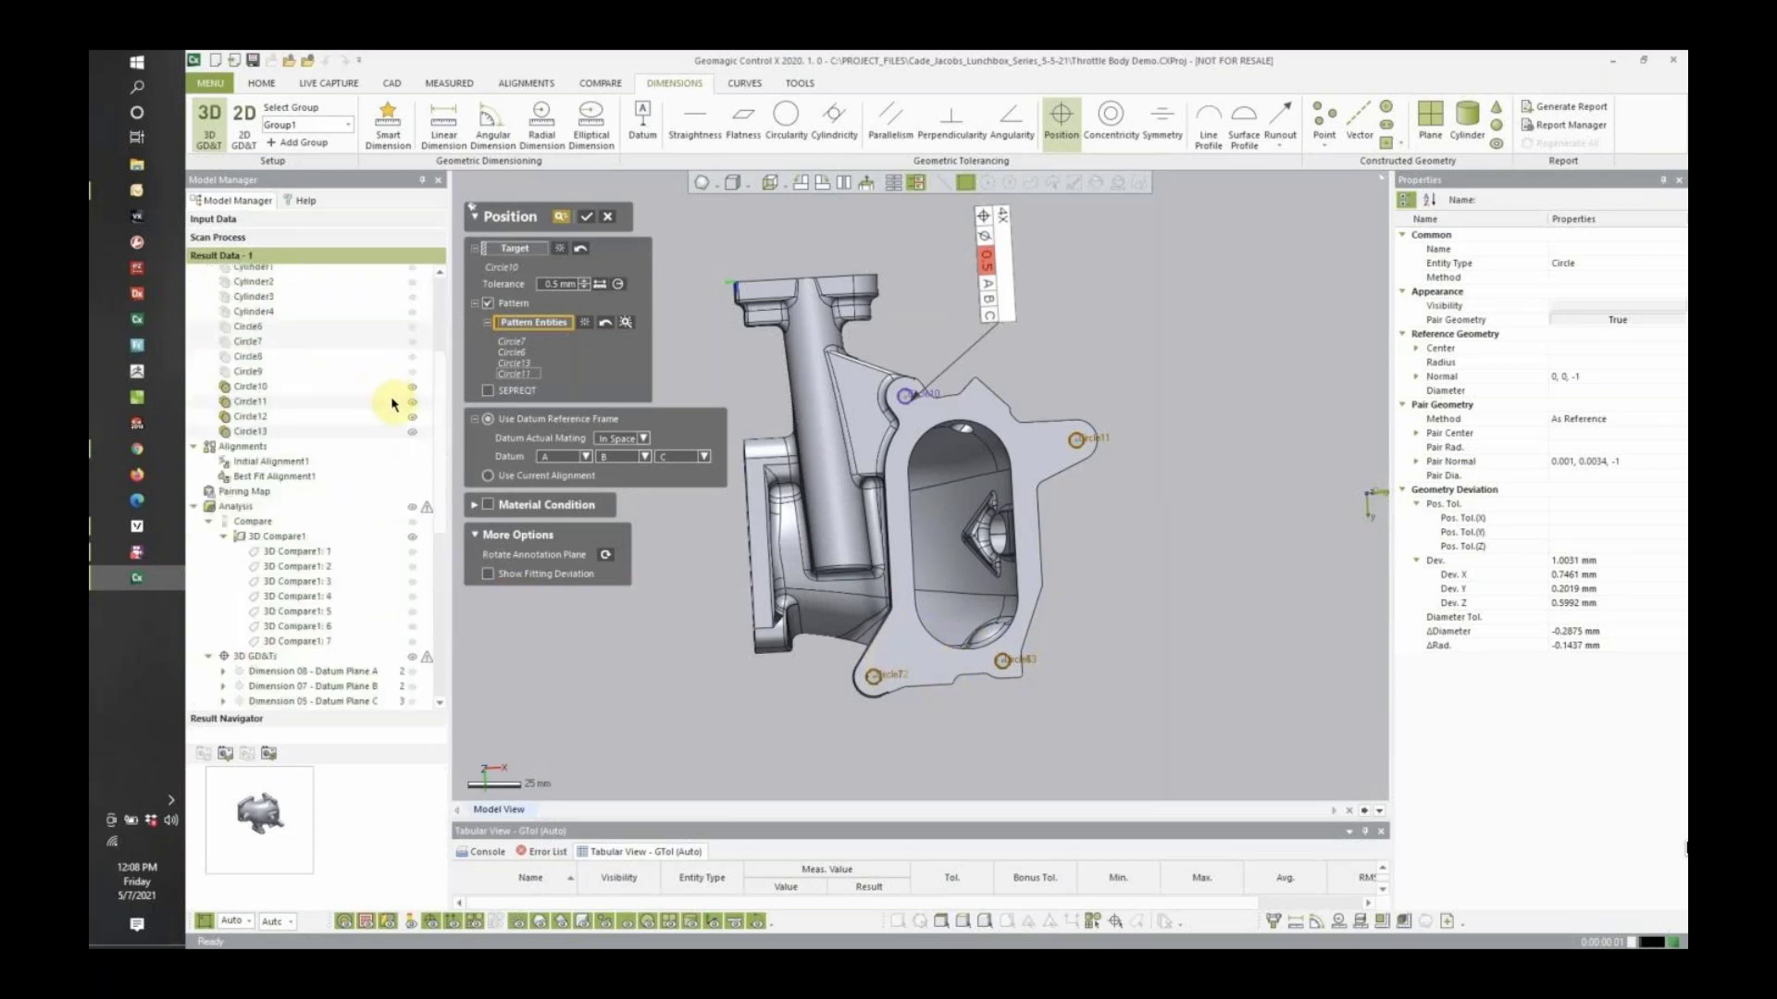
pyautogui.scroll(2, 413, 391)
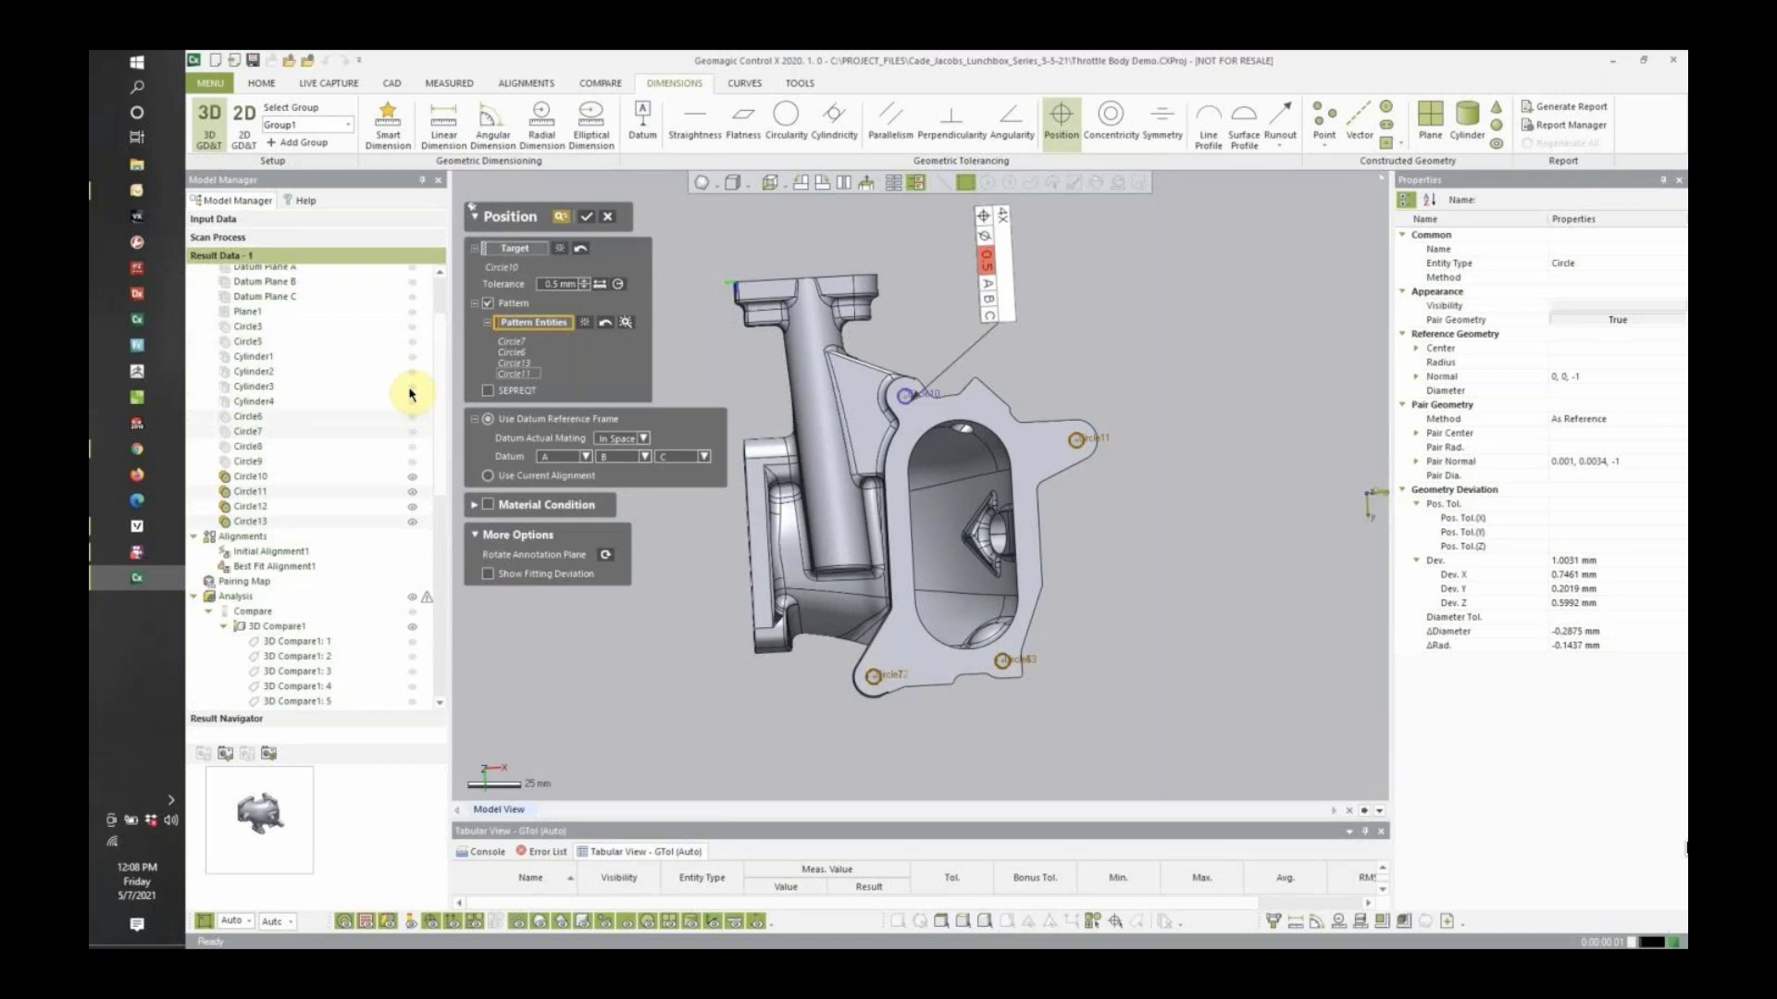
pyautogui.scroll(-2, 413, 392)
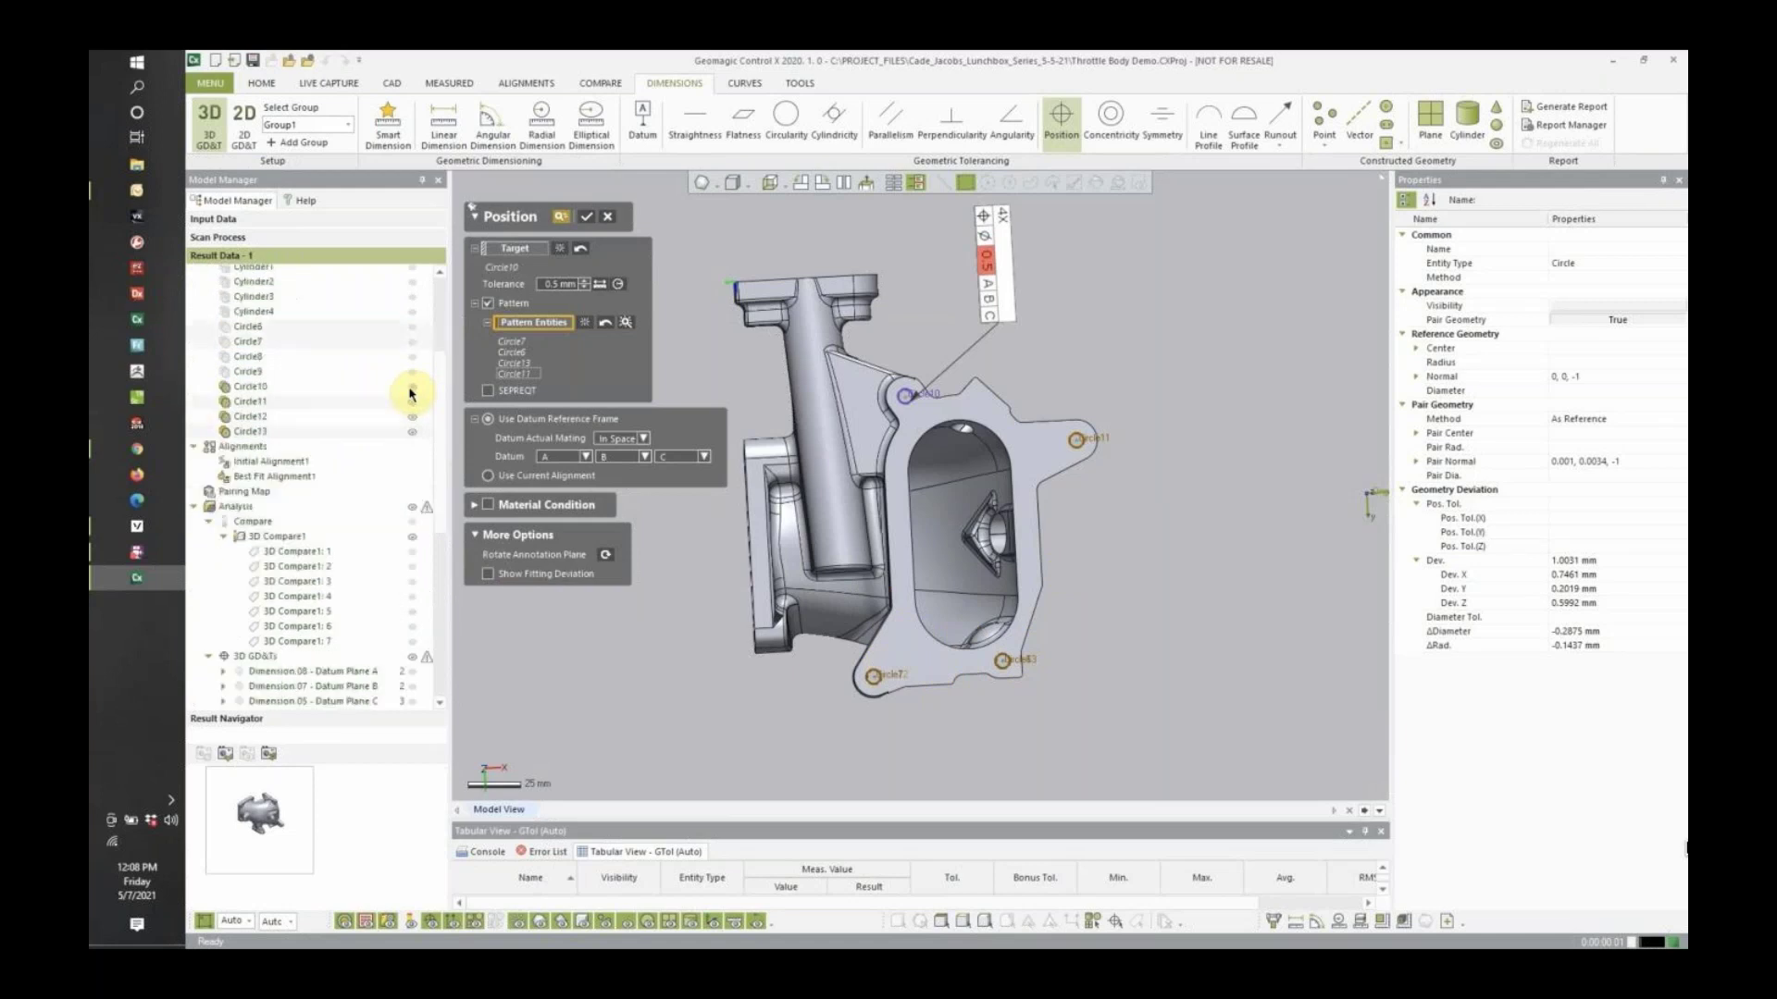
pyautogui.click(588, 217)
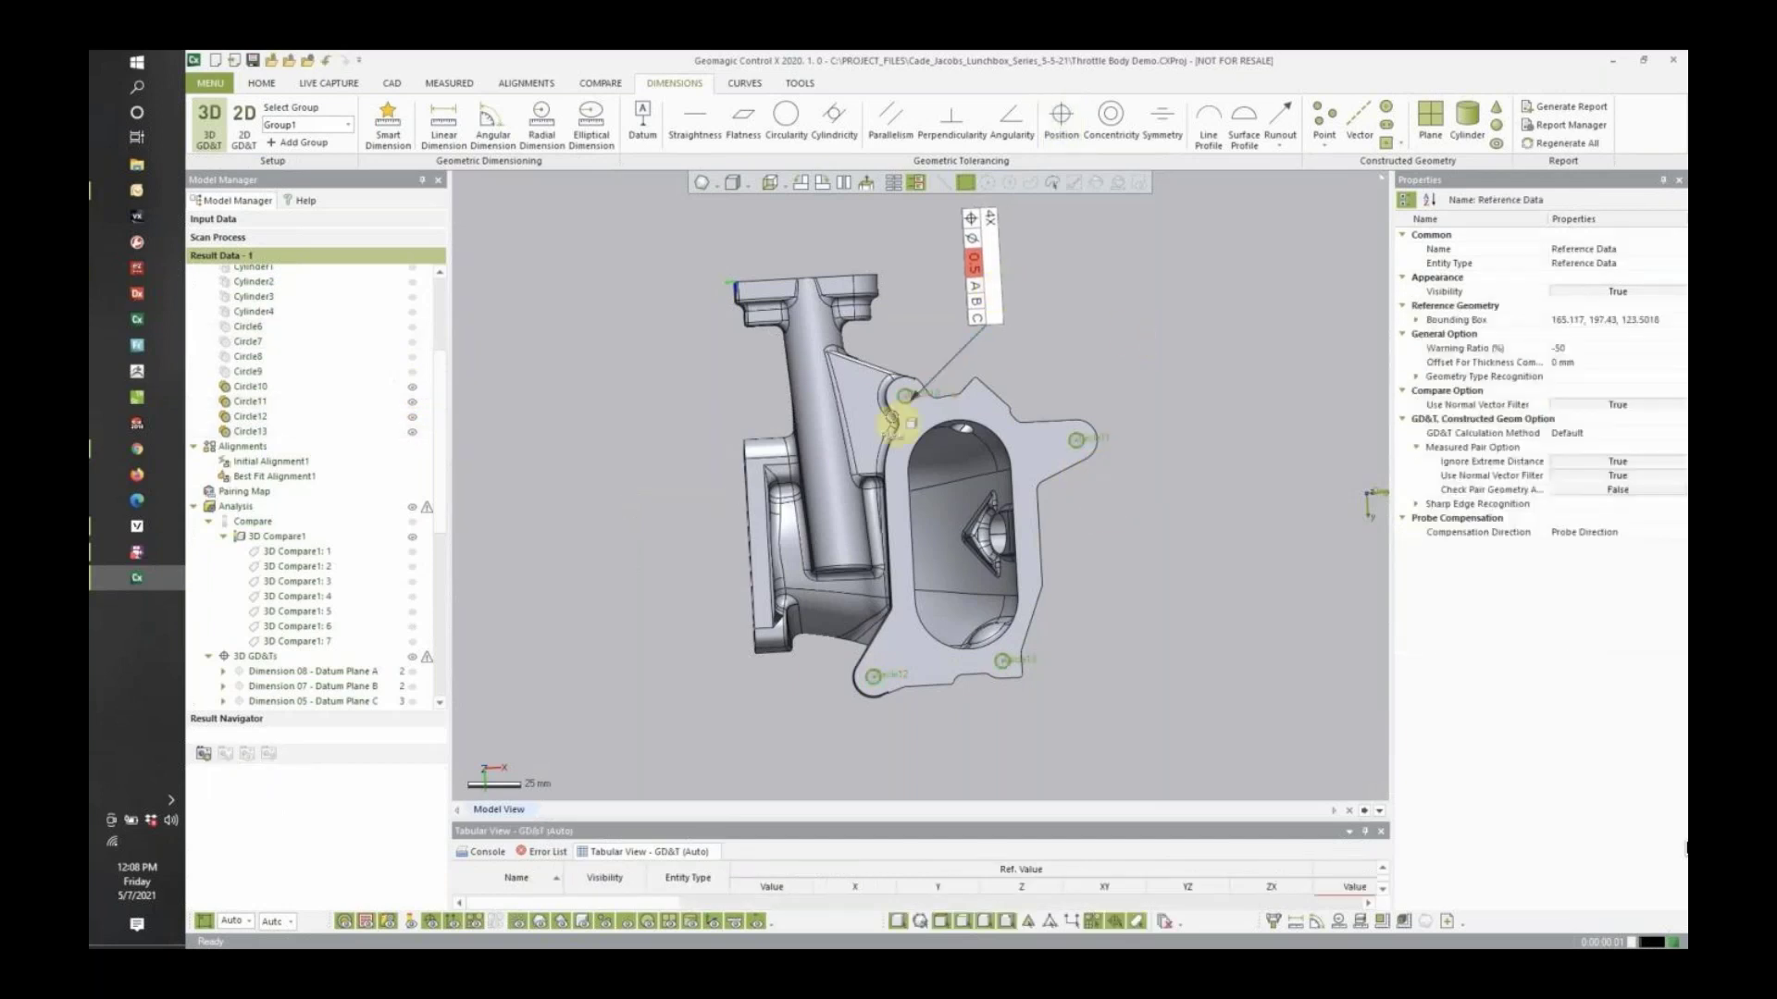
pyautogui.scroll(-1, 301, 406)
pyautogui.click(896, 230)
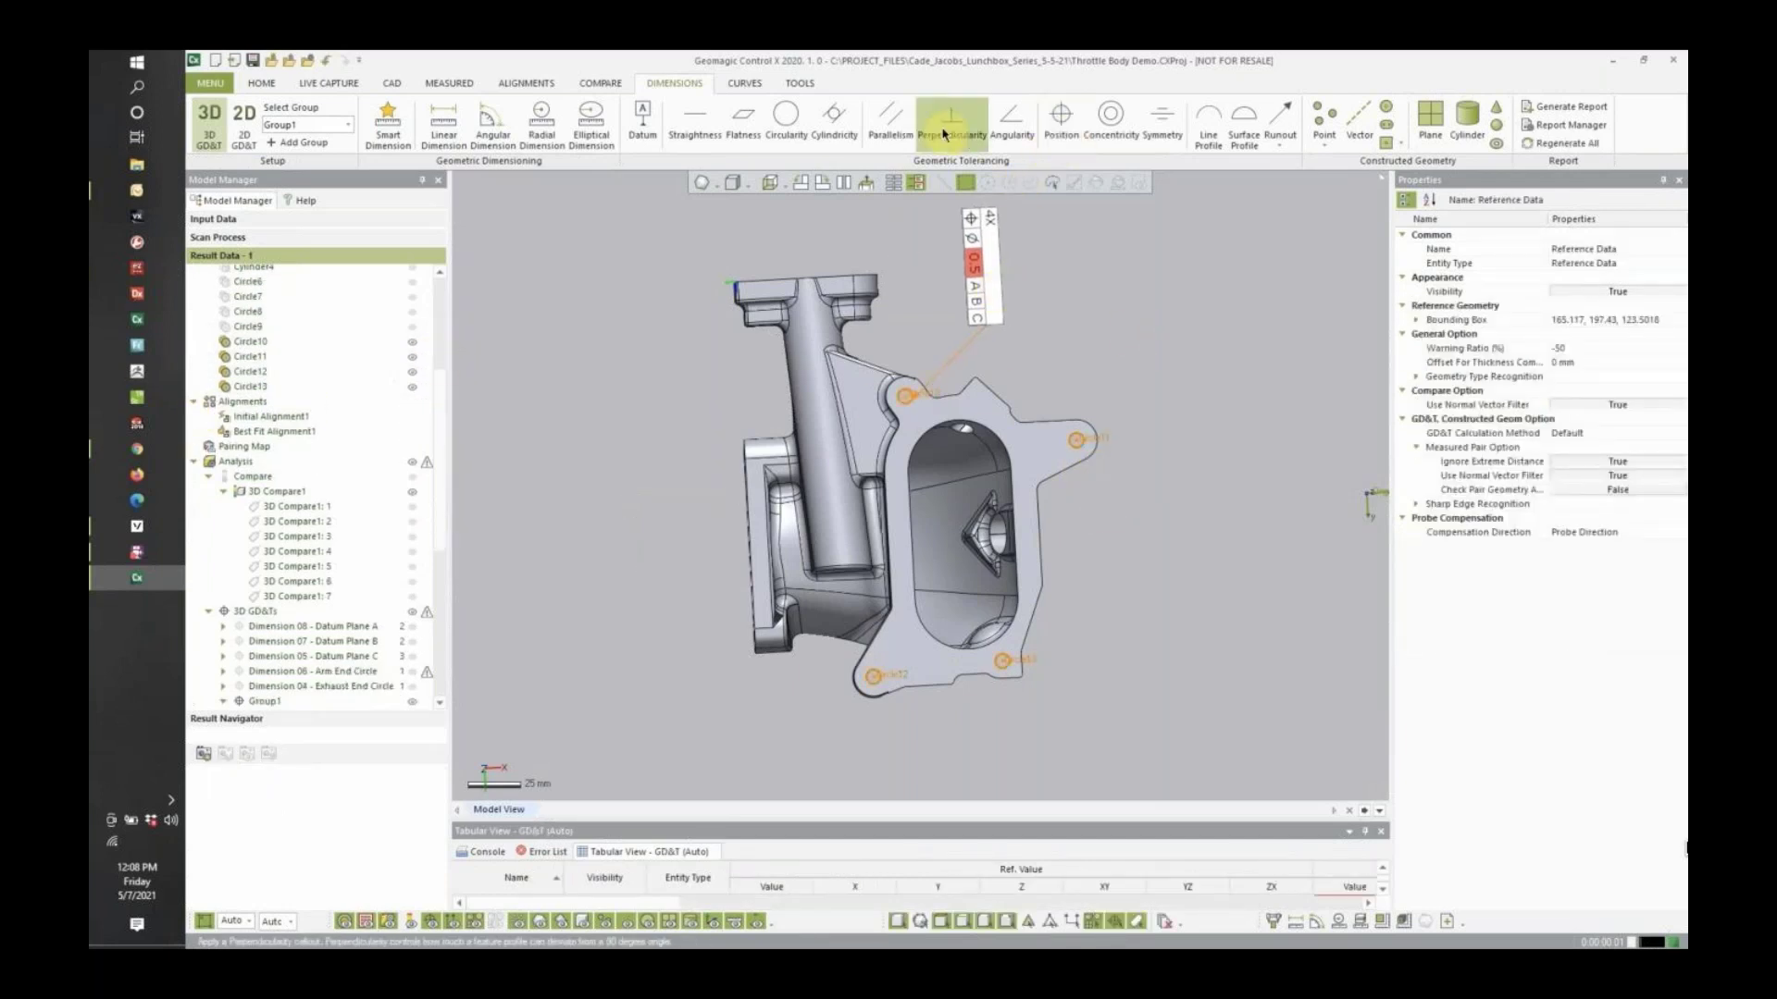
# Add a ⌀6.7445 ±0.25 radial dimension callout to the first flange hole.
pyautogui.click(541, 125)
pyautogui.click(905, 394)
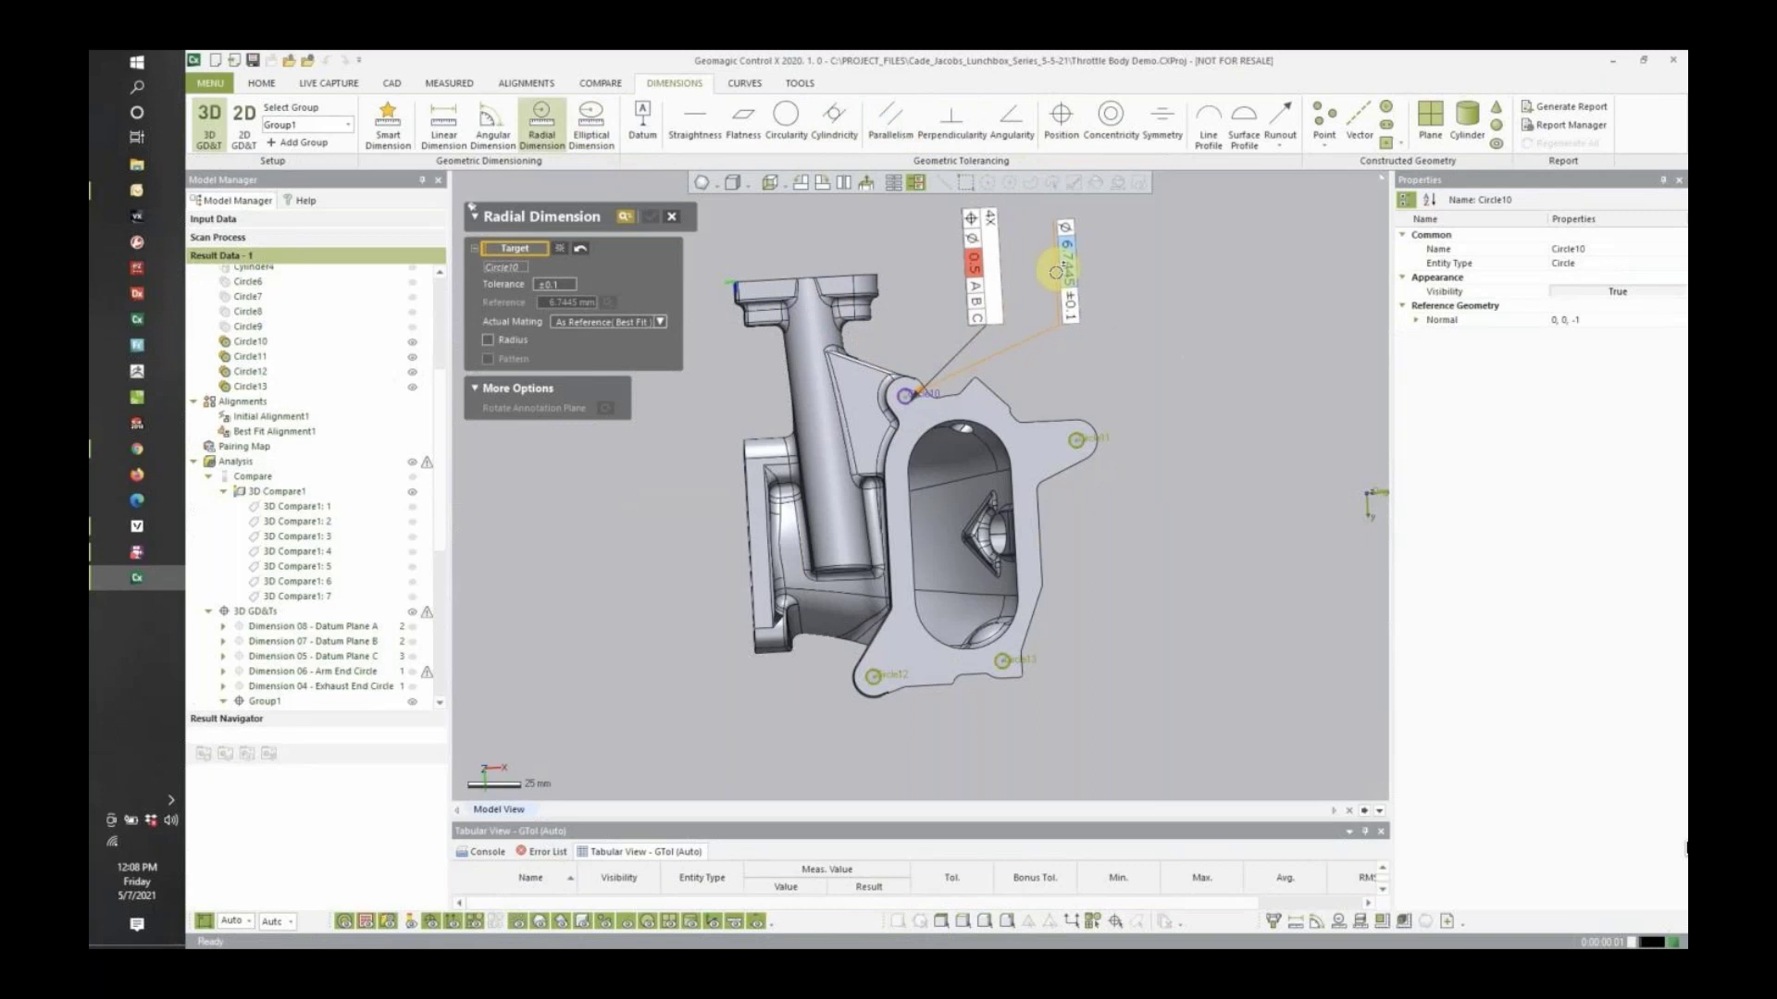
pyautogui.click(1056, 272)
pyautogui.click(569, 284)
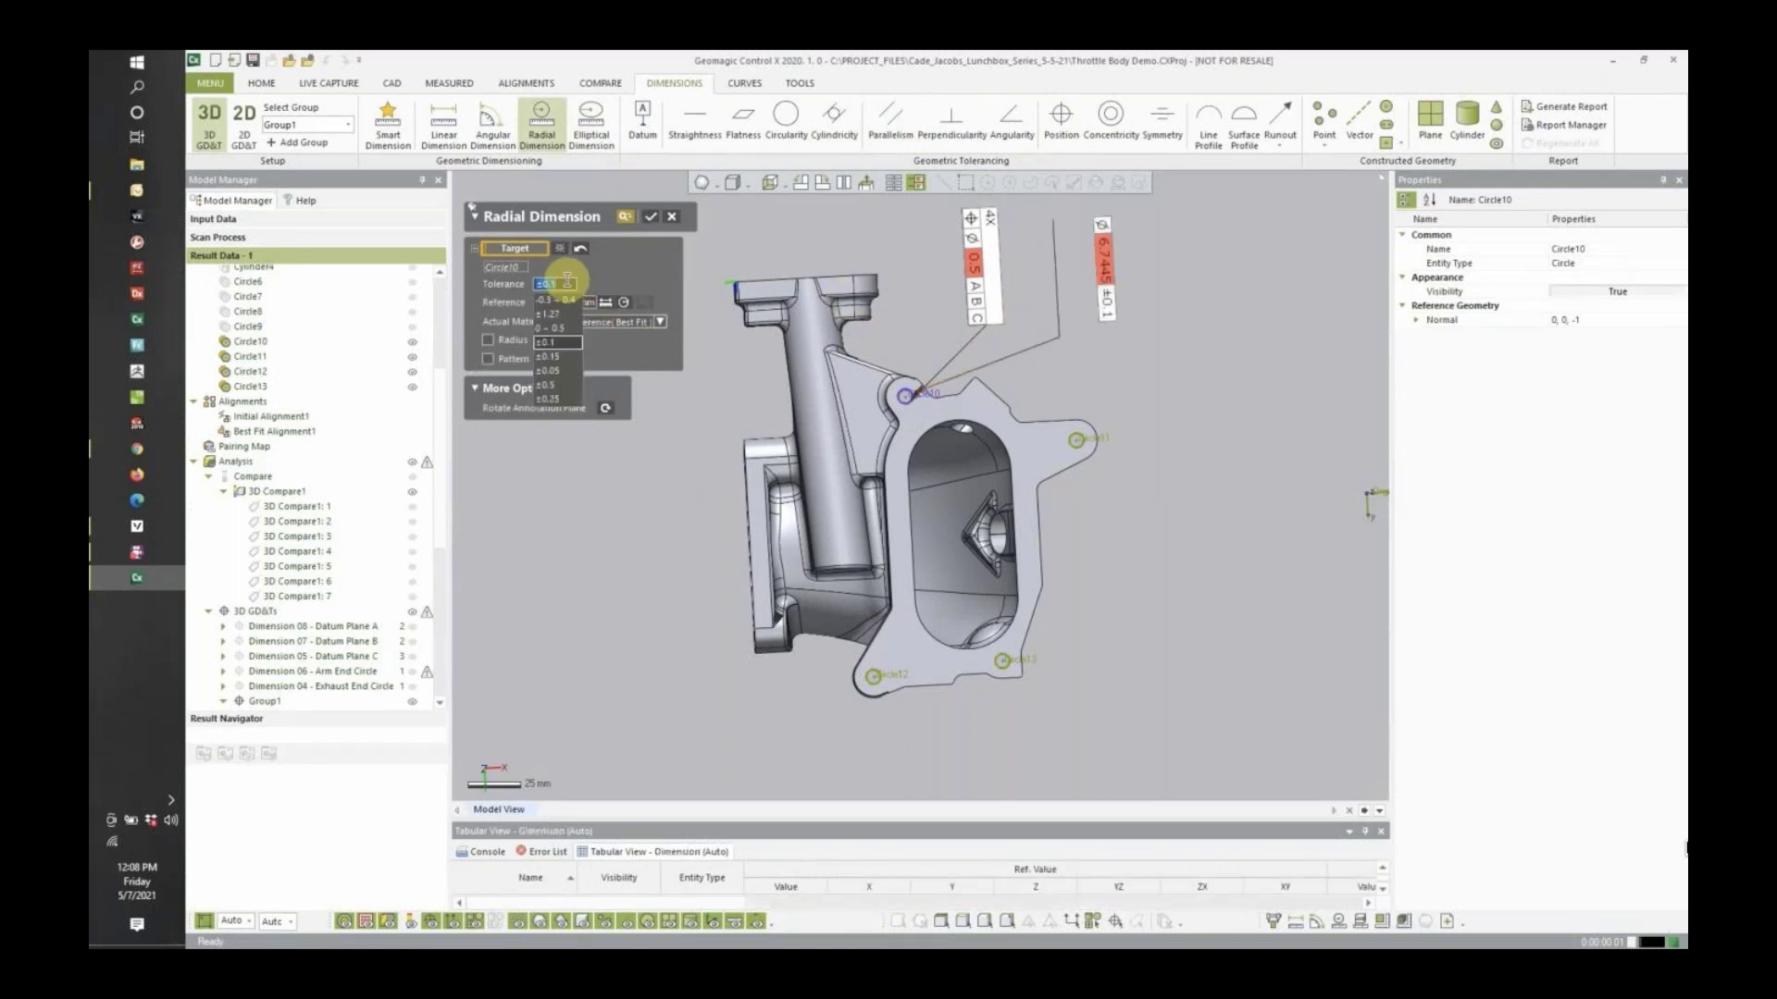
pyautogui.click(547, 399)
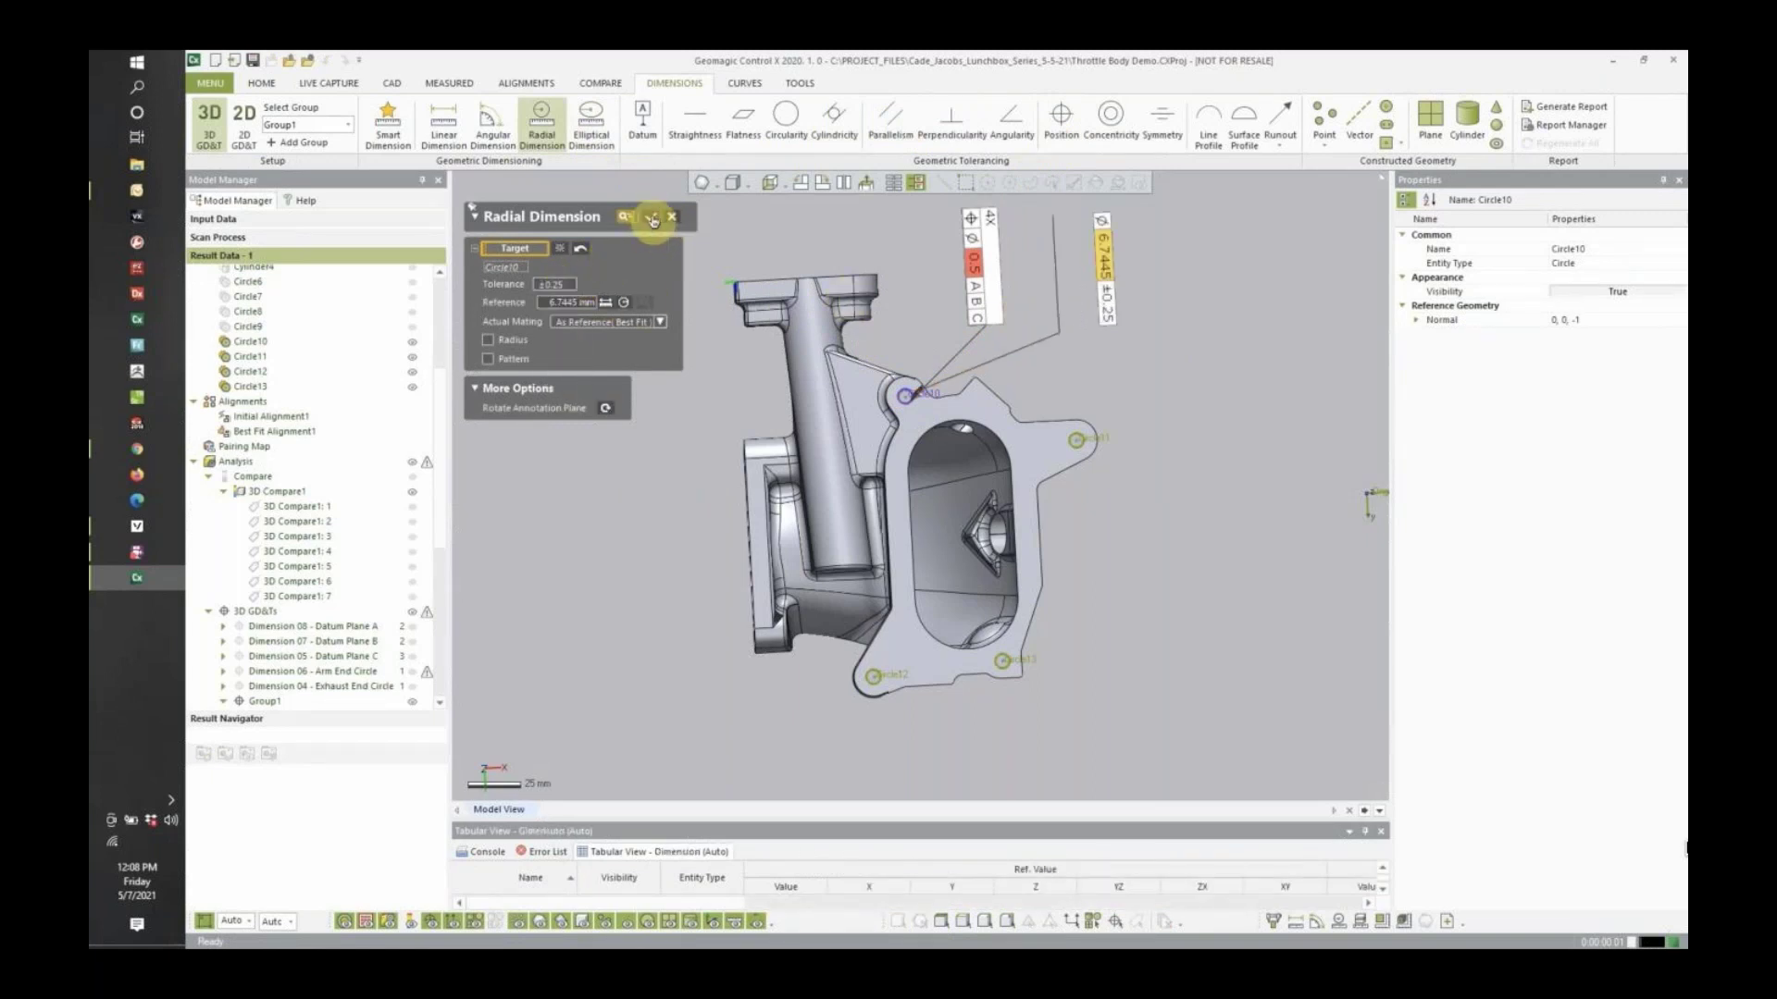
pyautogui.click(650, 217)
# Dimension Circle11's diameter with a ±0.25 tolerance.
pyautogui.click(566, 148)
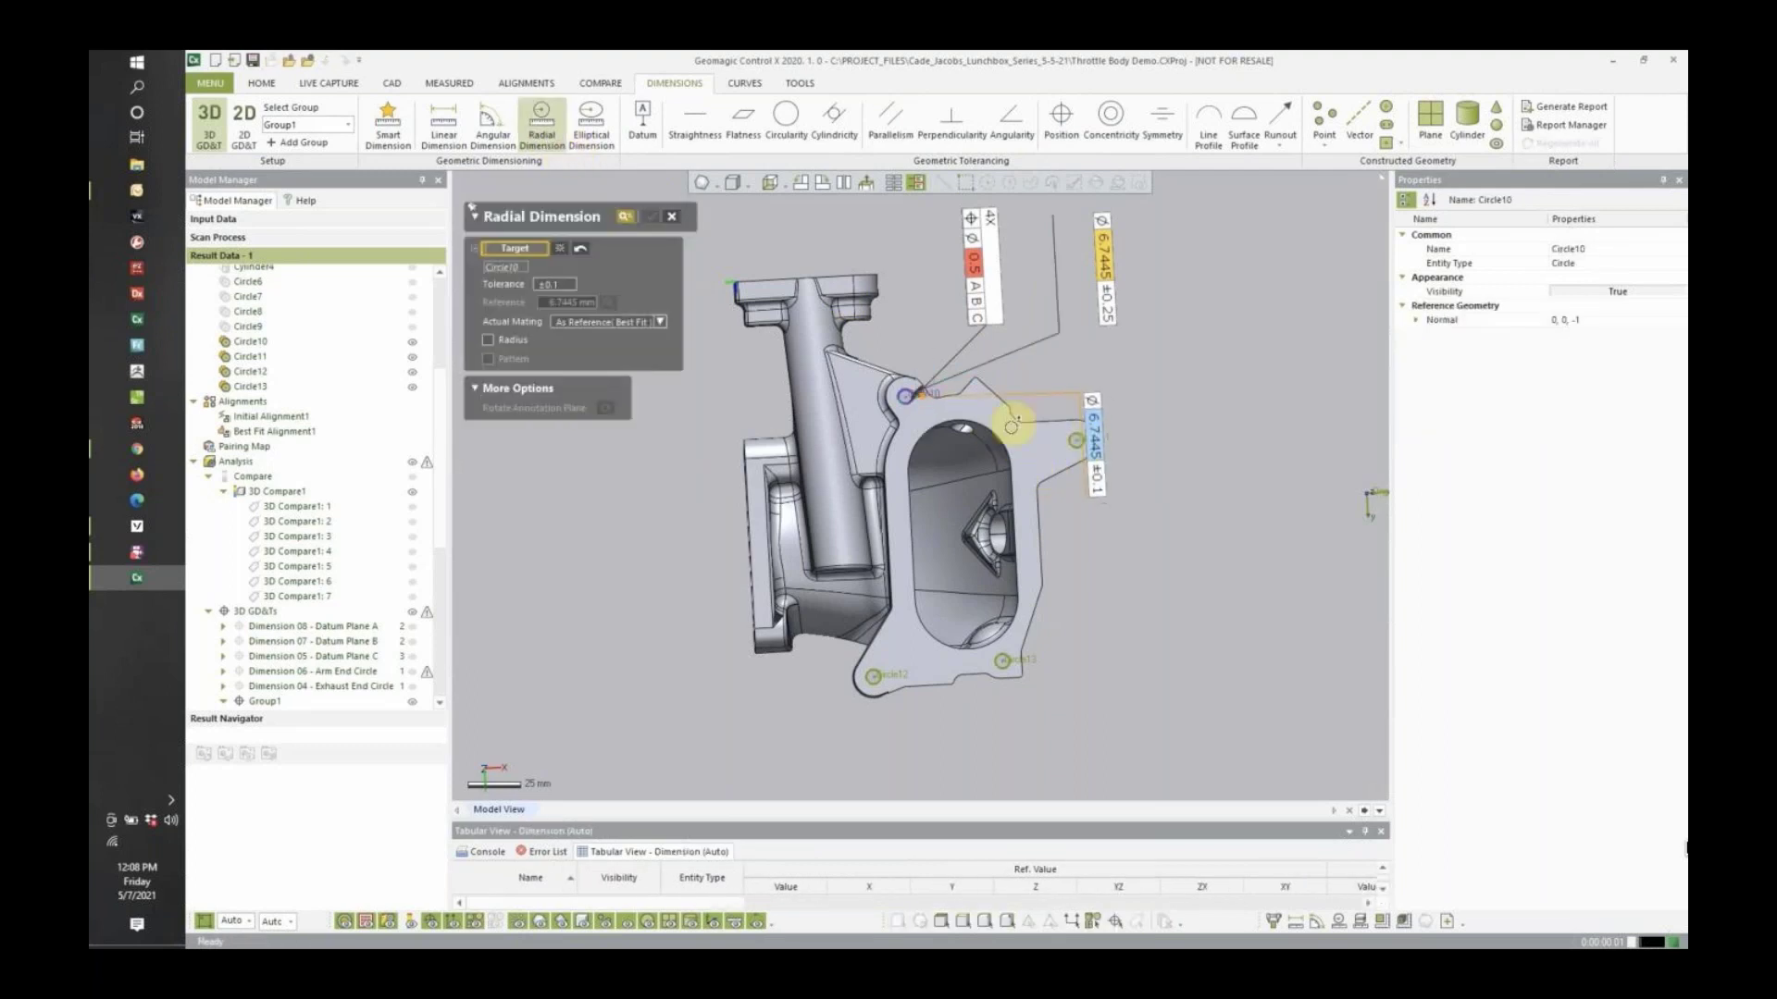
pyautogui.click(581, 248)
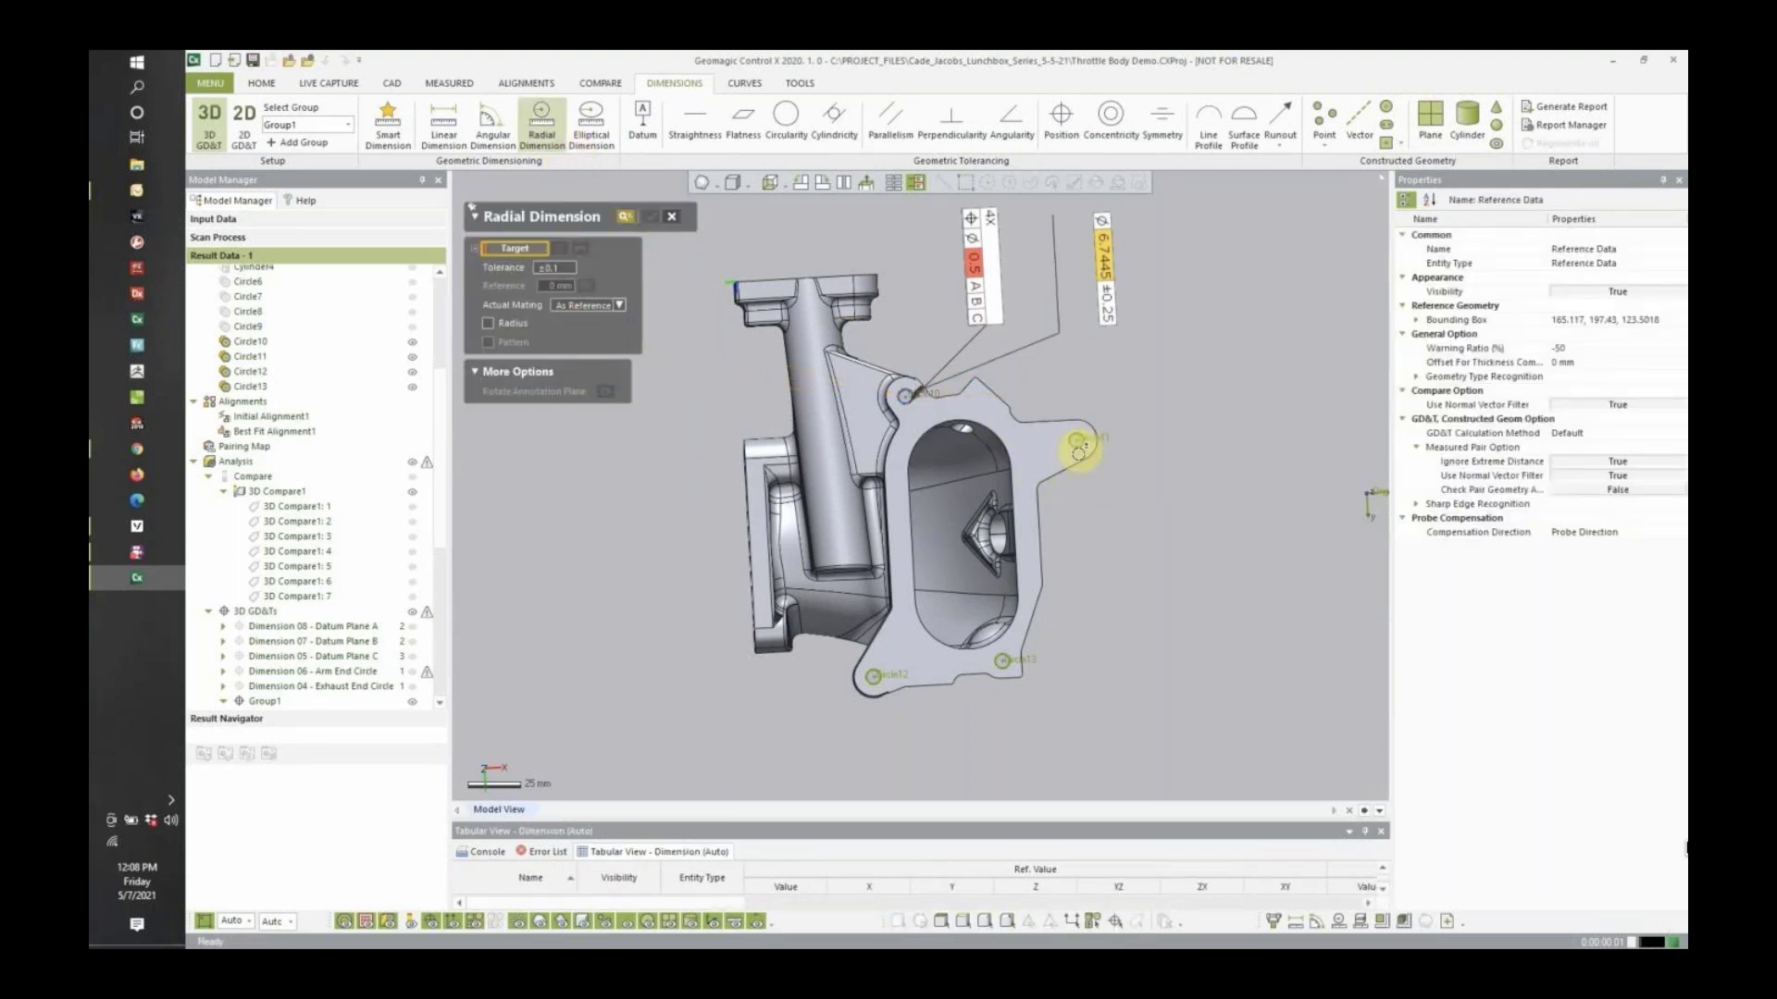
pyautogui.click(1079, 452)
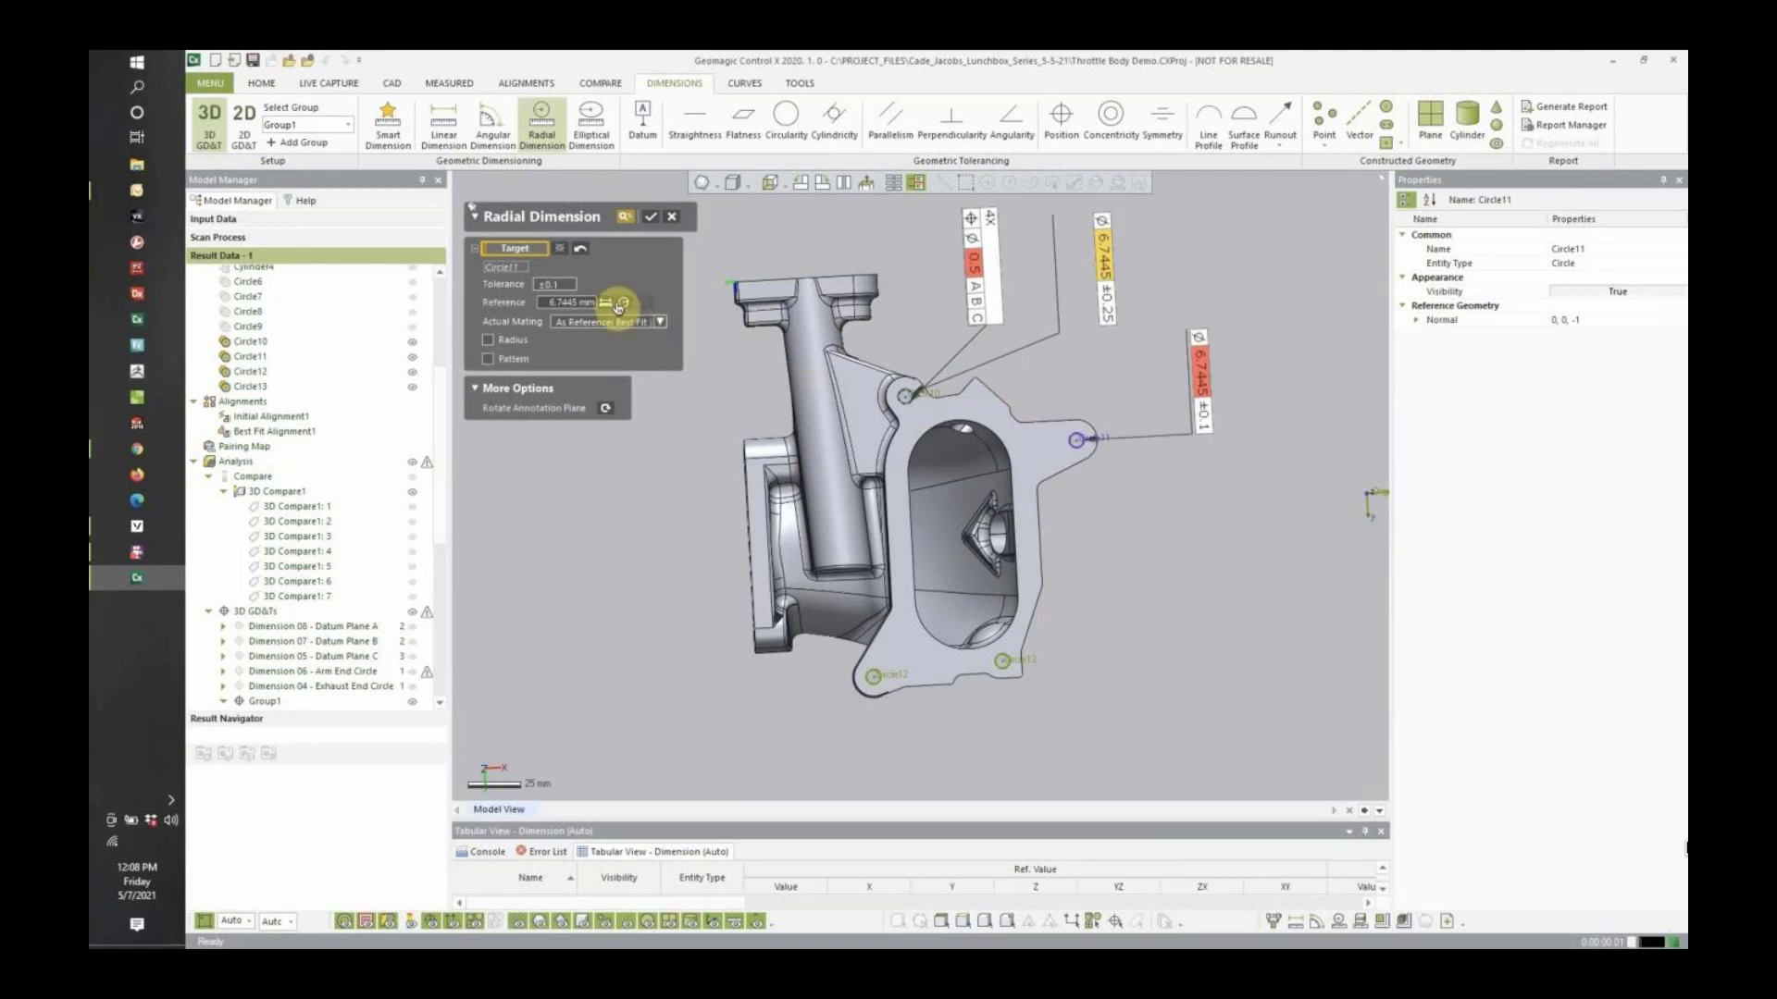
pyautogui.click(558, 284)
pyautogui.click(555, 319)
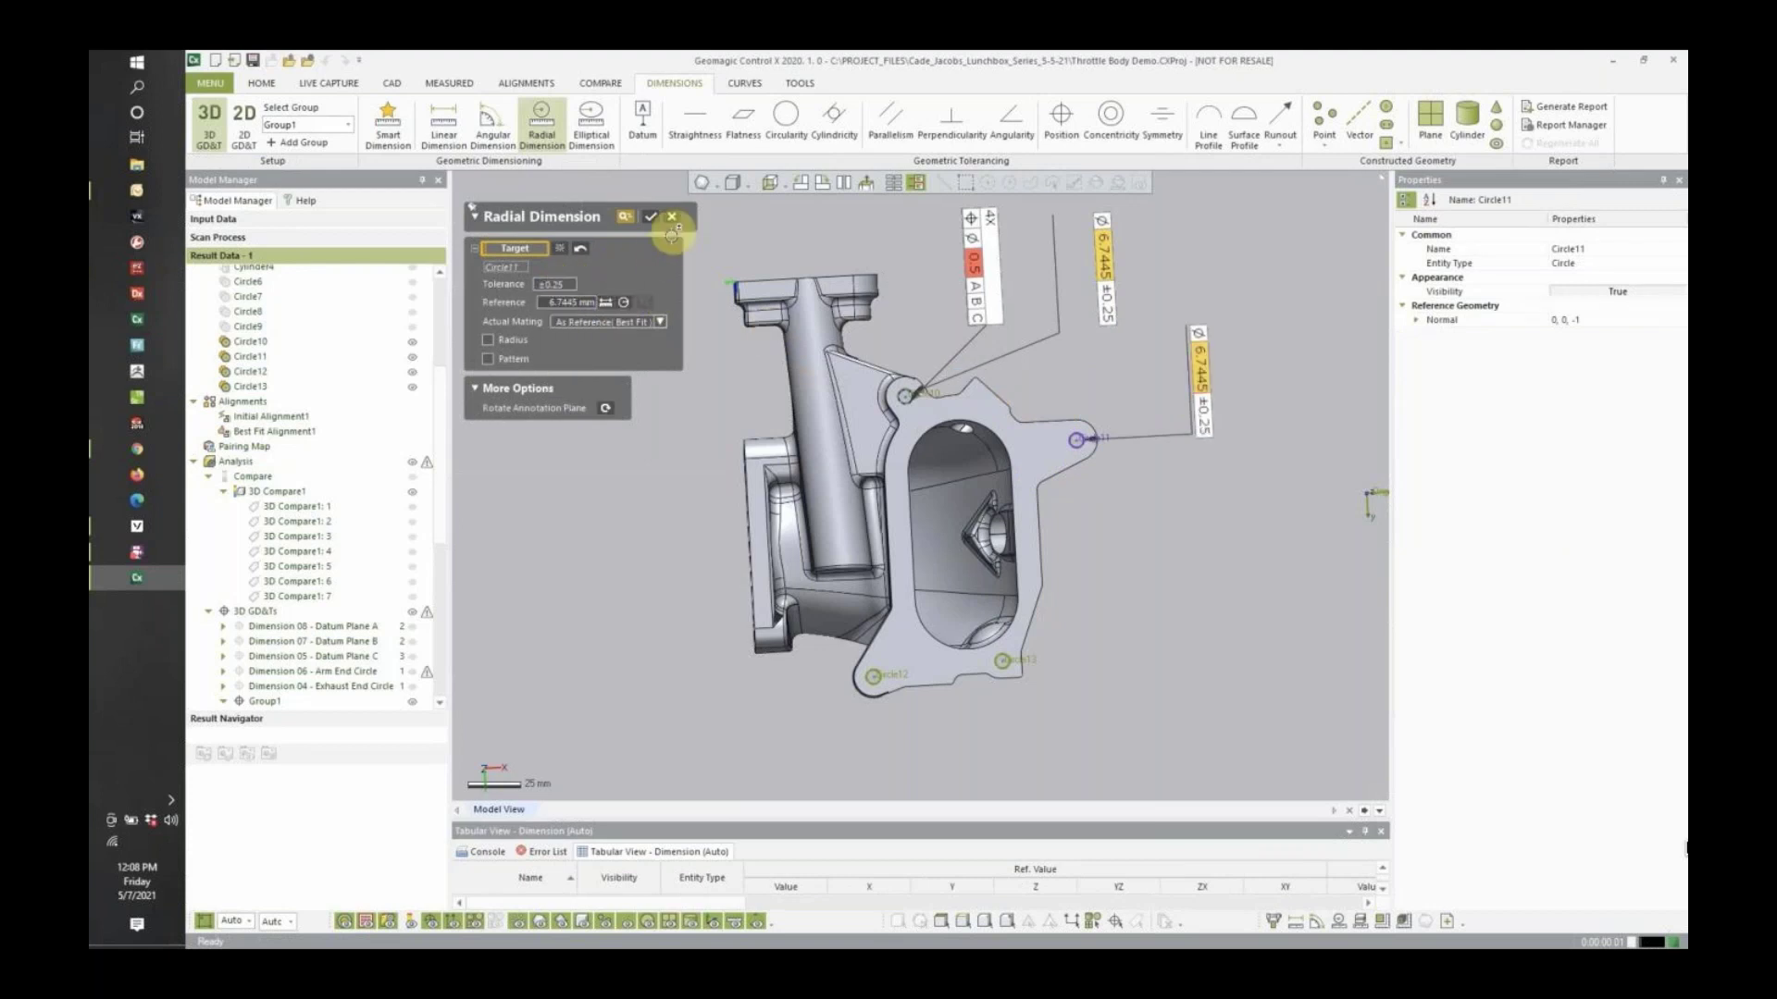
# Add a ±0.25 diameter callout to Circle12 at the part's lower left.
pyautogui.click(649, 216)
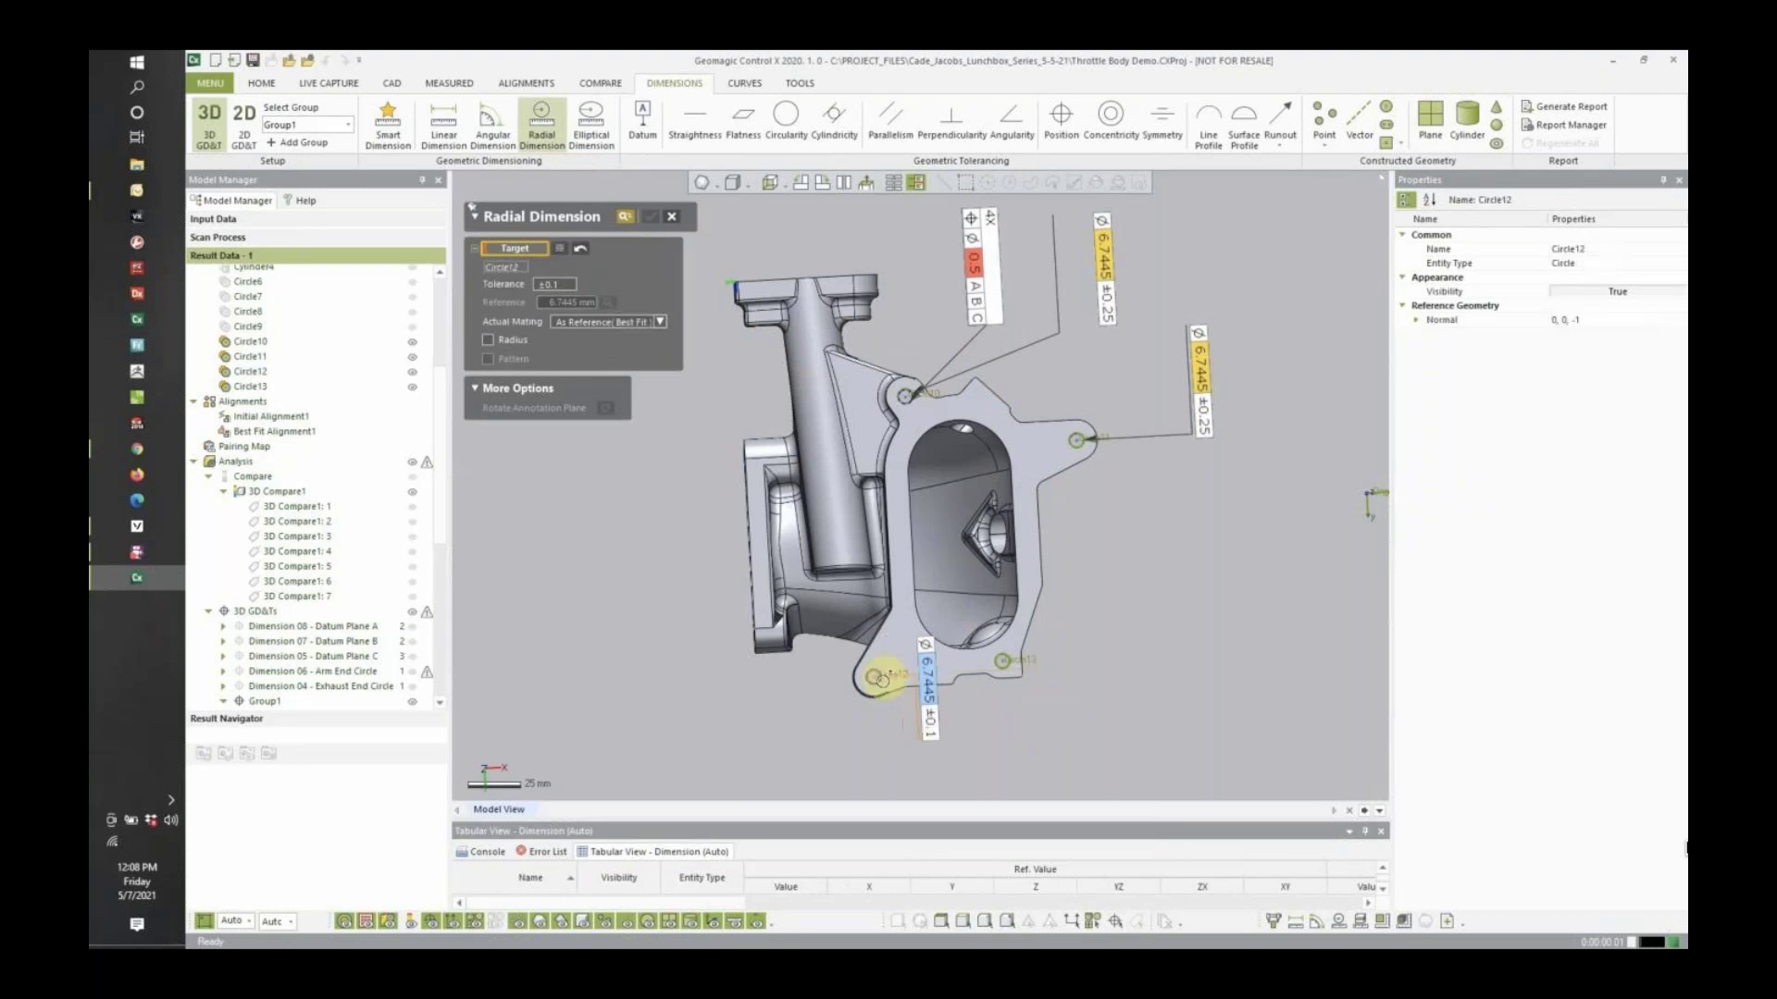
pyautogui.click(654, 598)
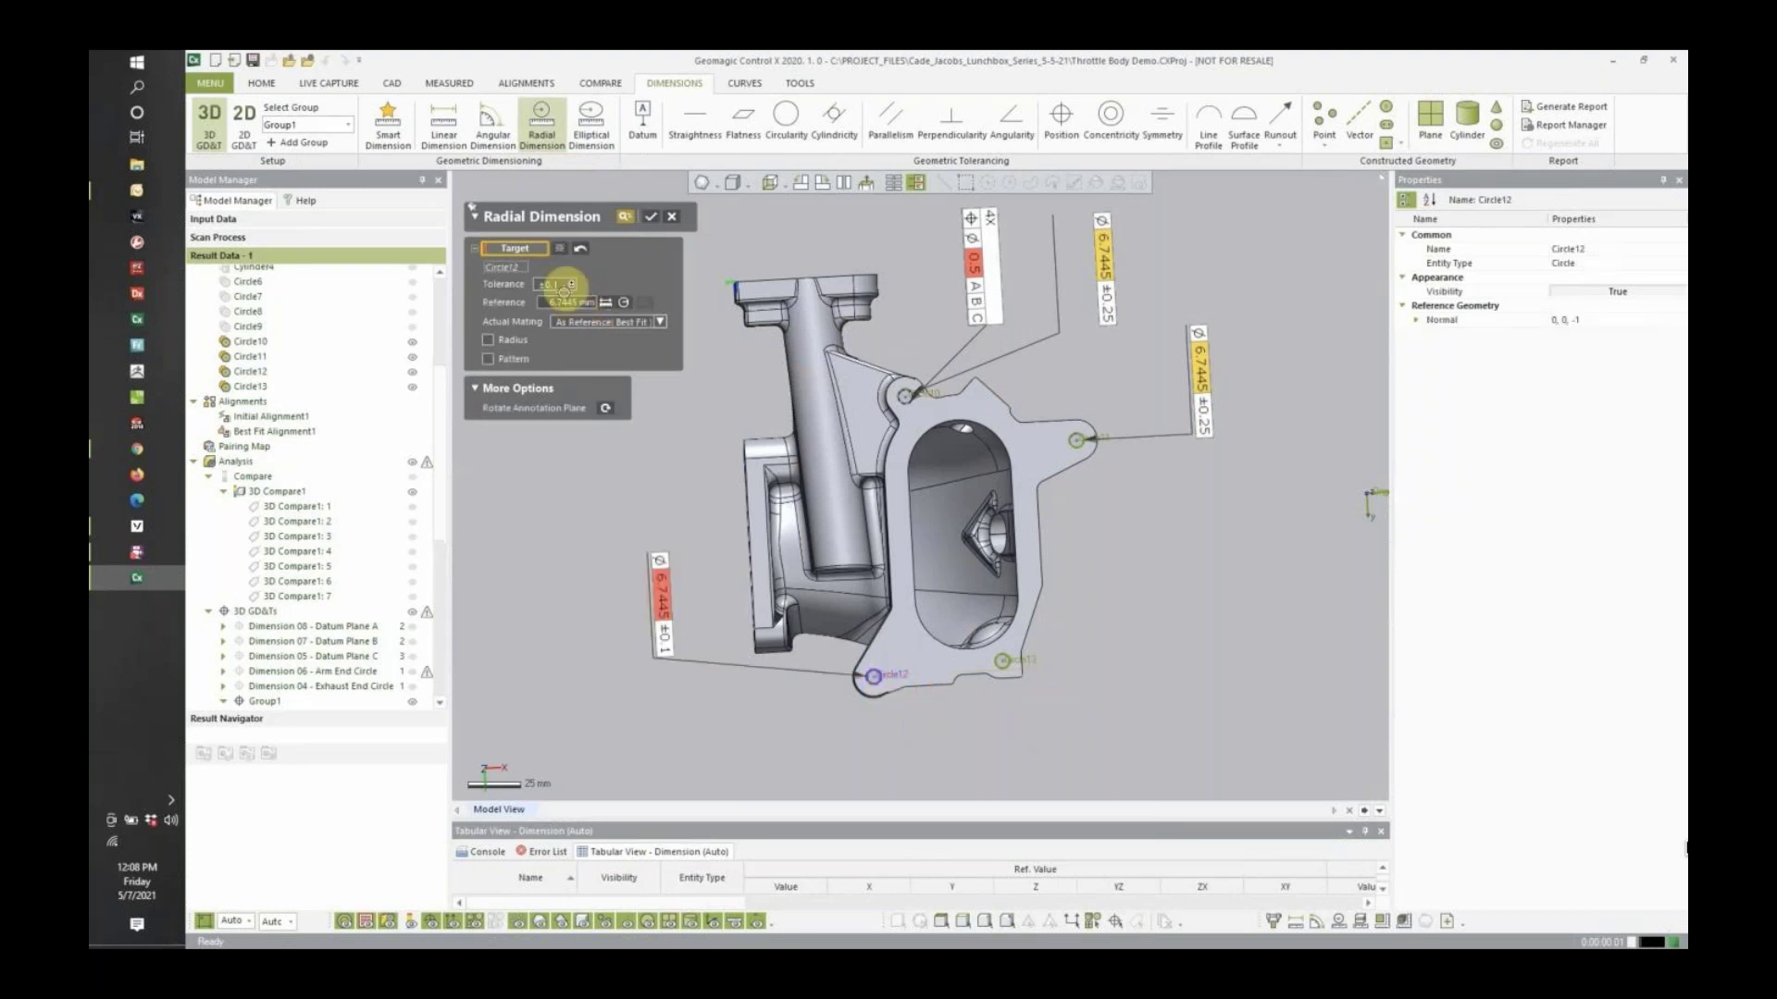
pyautogui.click(558, 284)
pyautogui.click(548, 399)
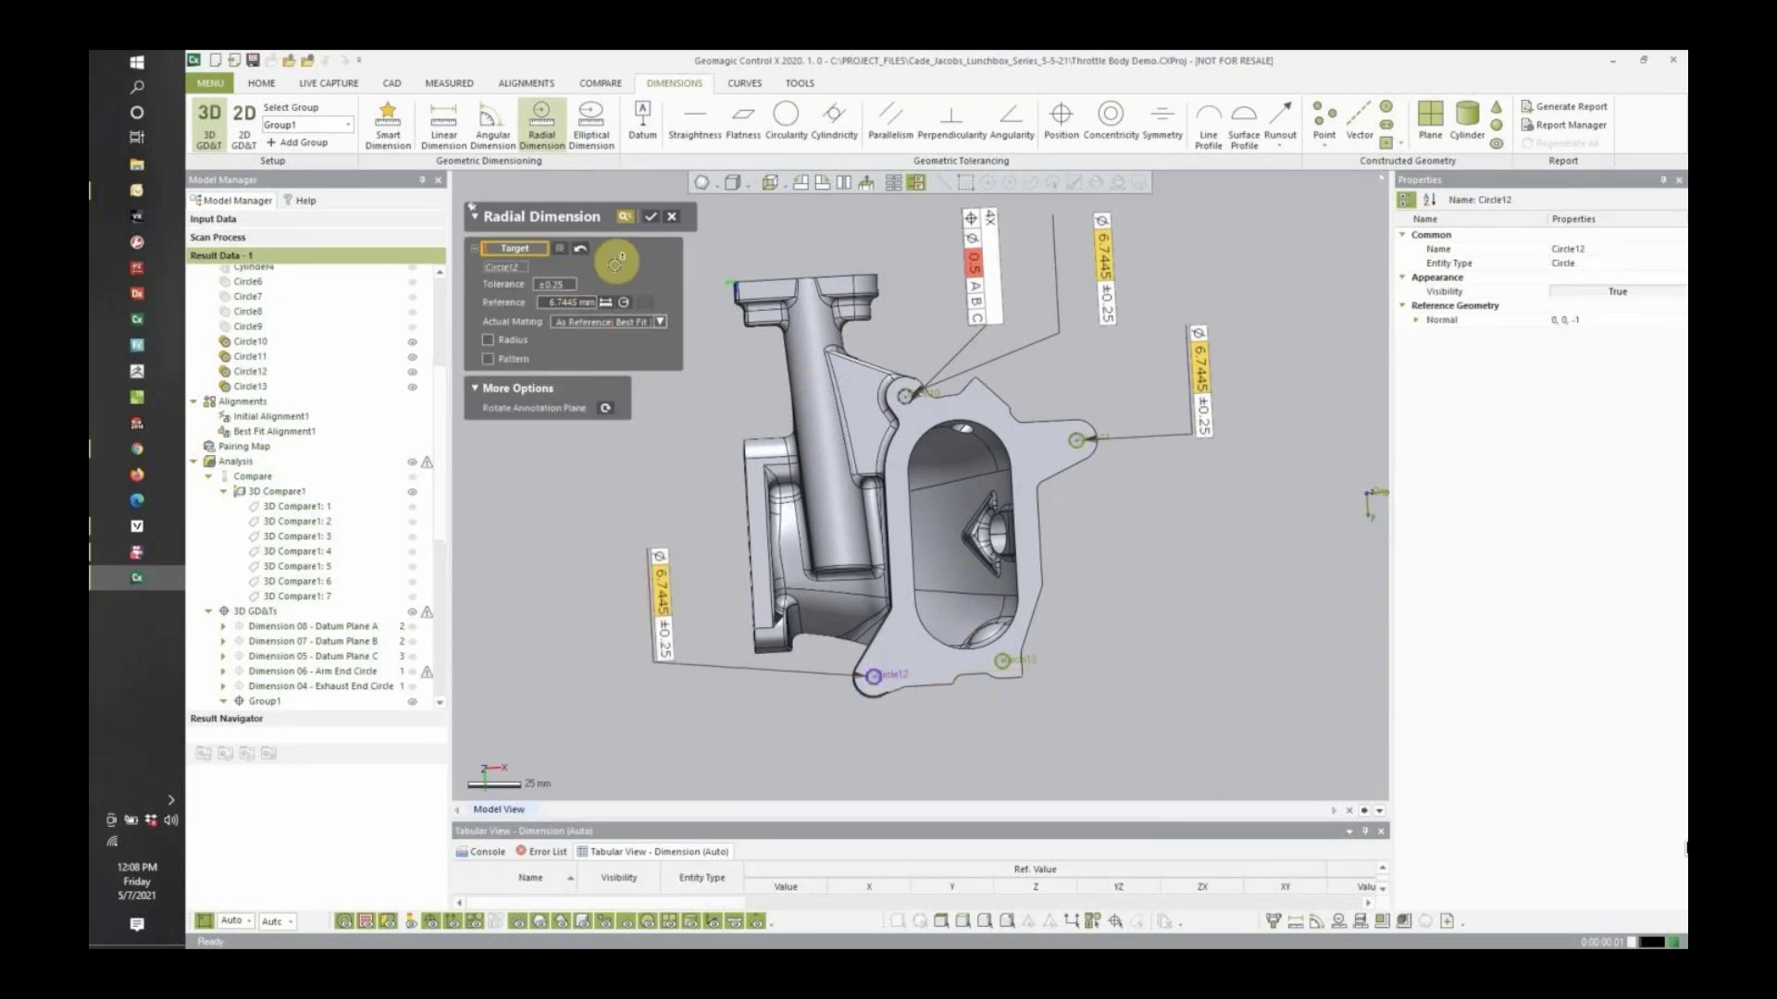
pyautogui.click(651, 216)
# Add a ±0.25 diameter callout to Circle13 at the part's lower right.
pyautogui.click(548, 145)
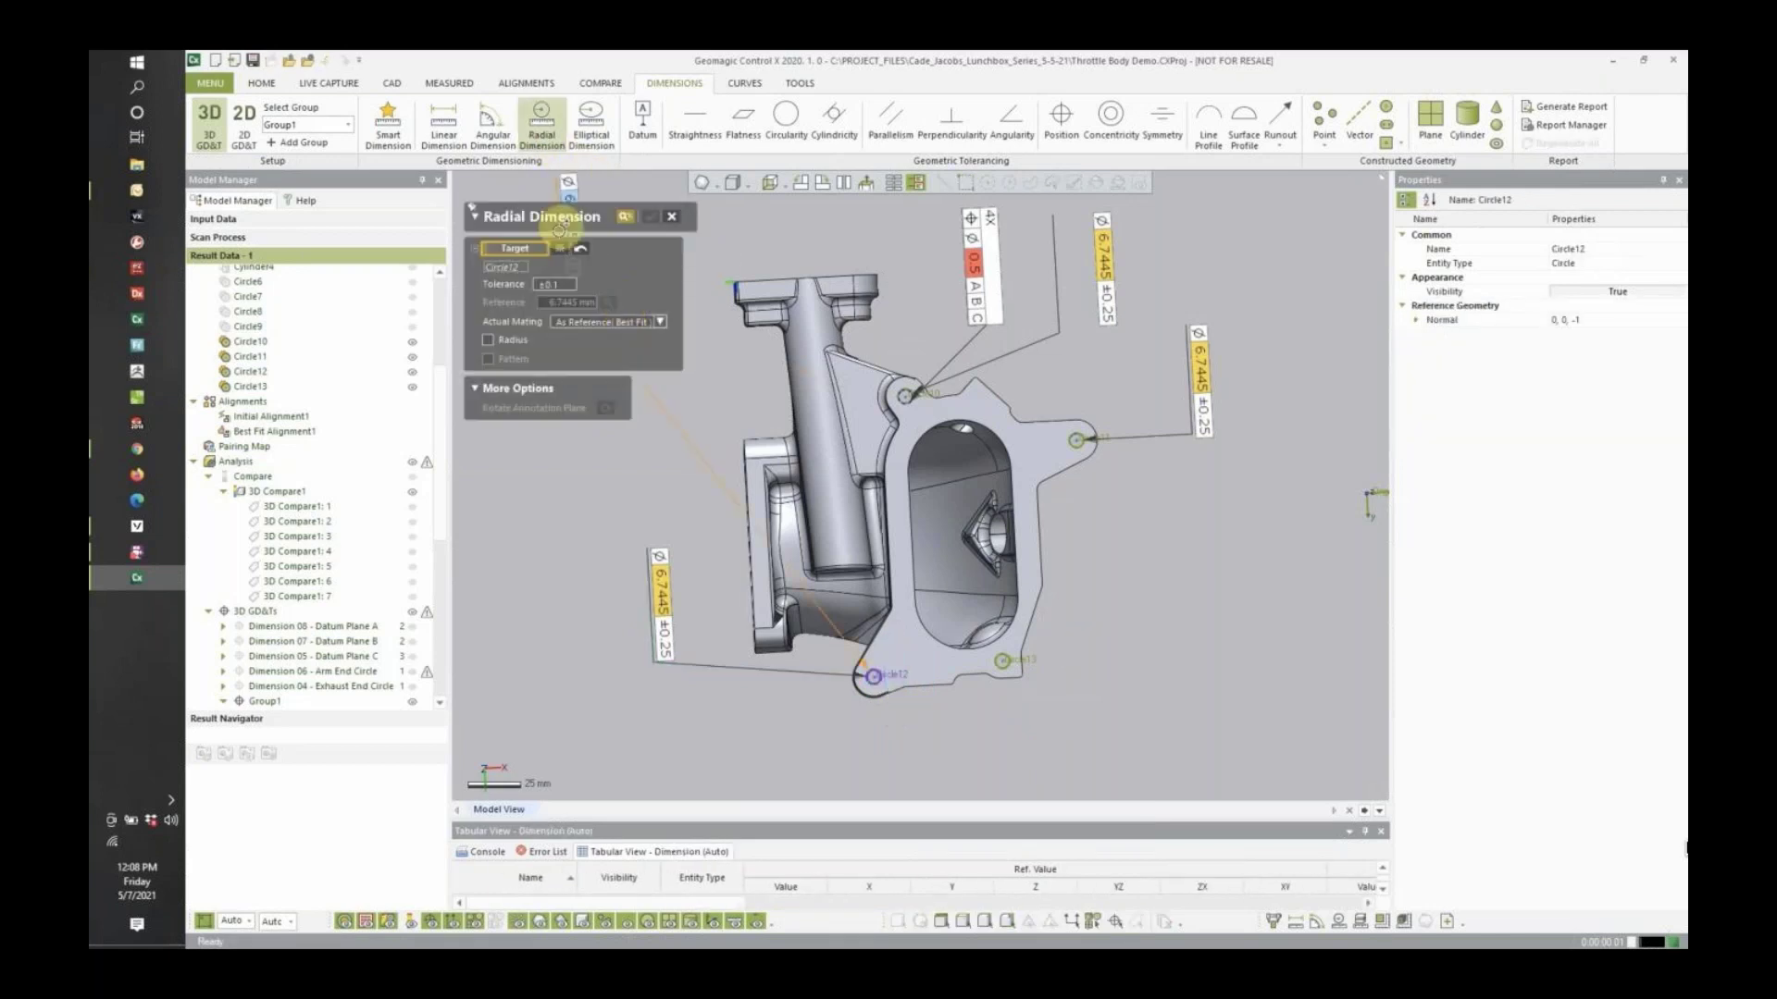
pyautogui.click(1003, 661)
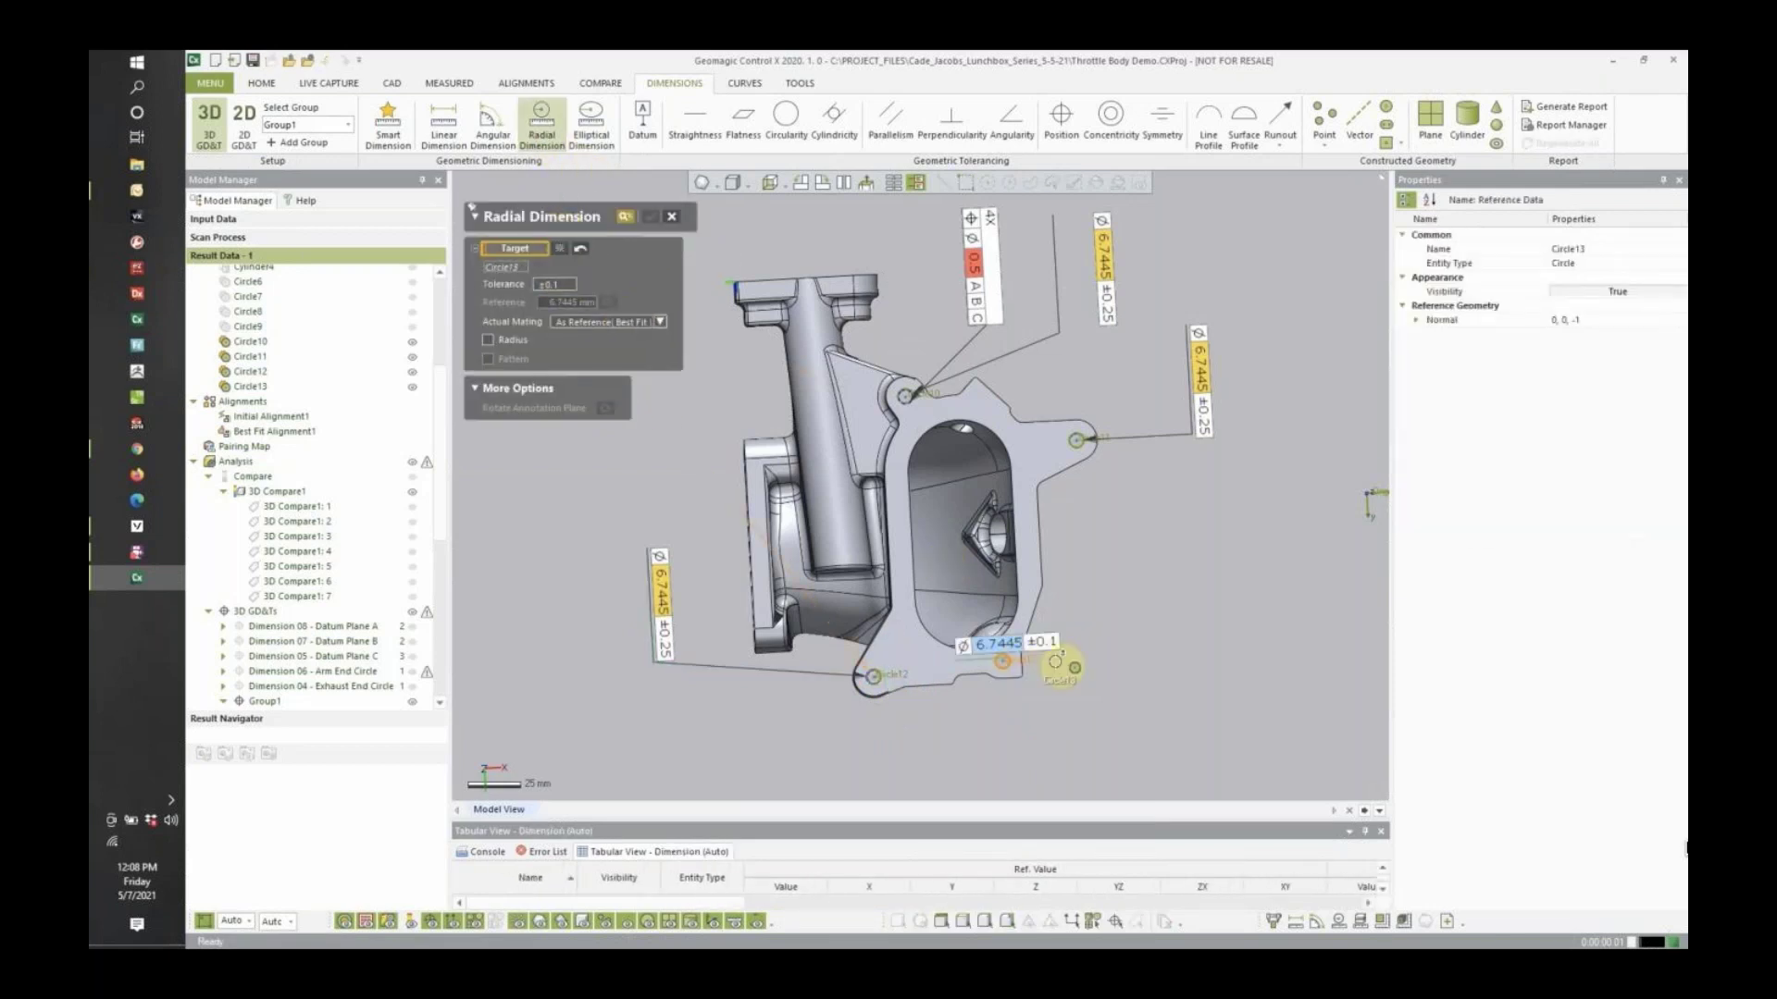
pyautogui.click(1191, 666)
pyautogui.click(554, 284)
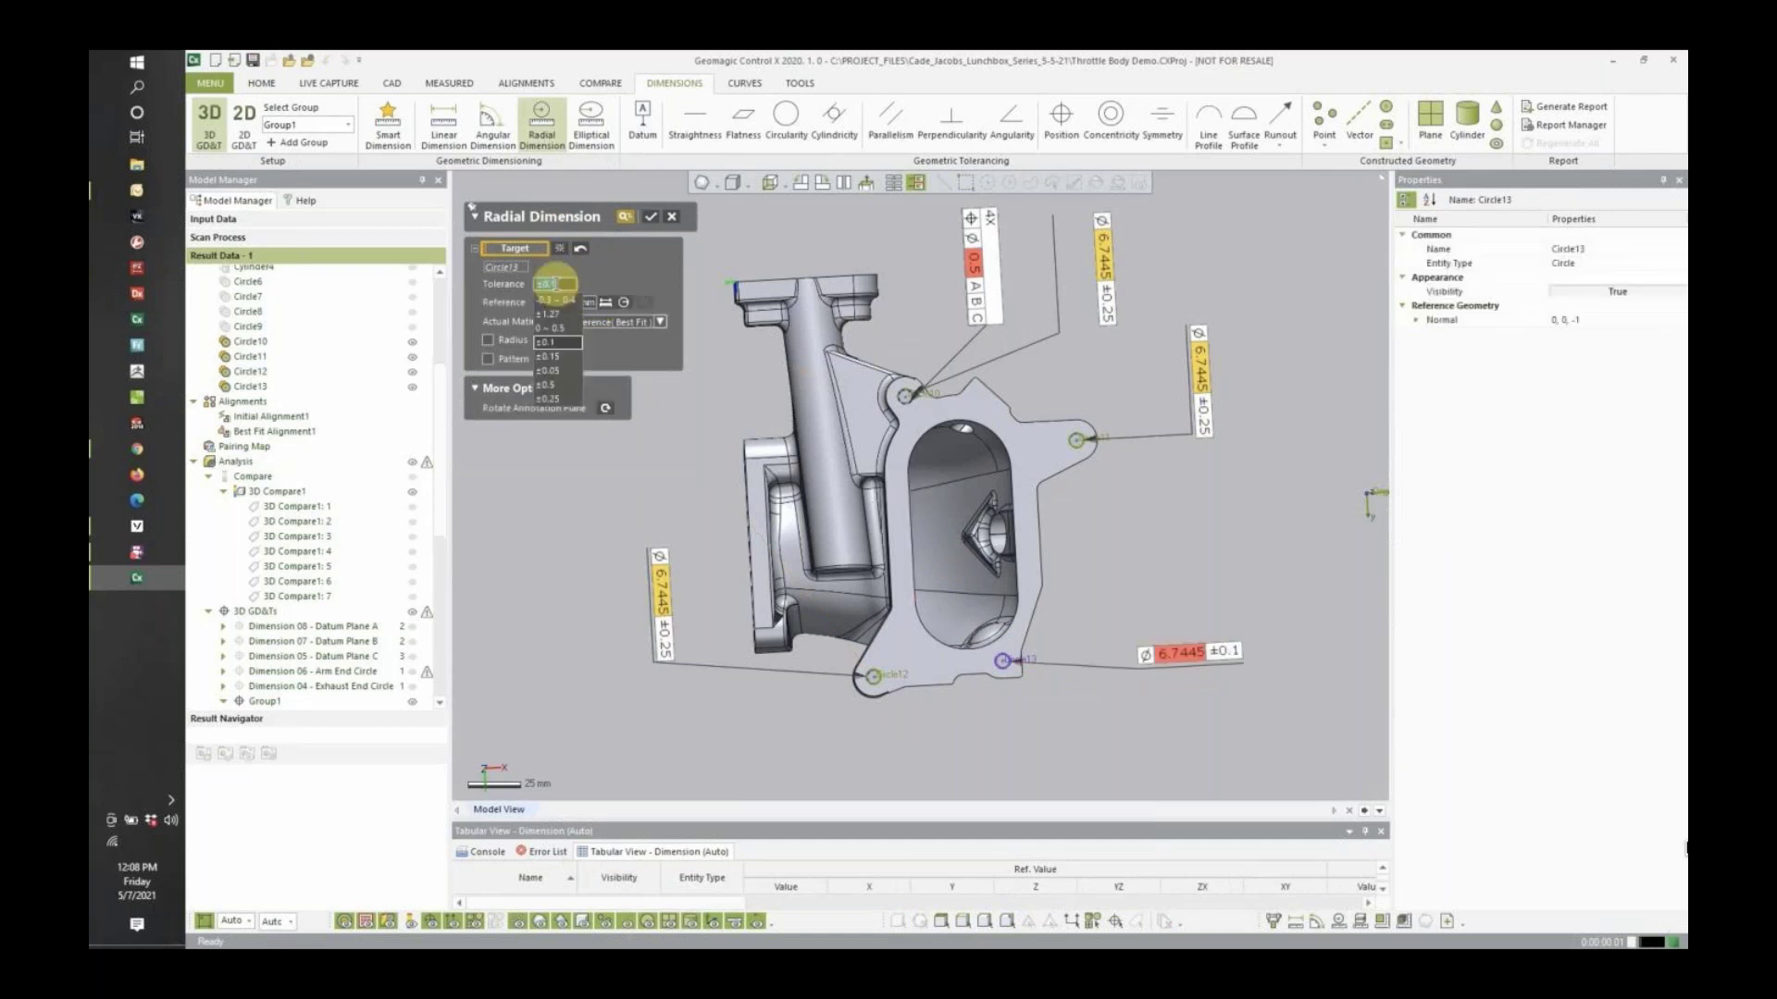
pyautogui.write('.25')
pyautogui.press('Return')
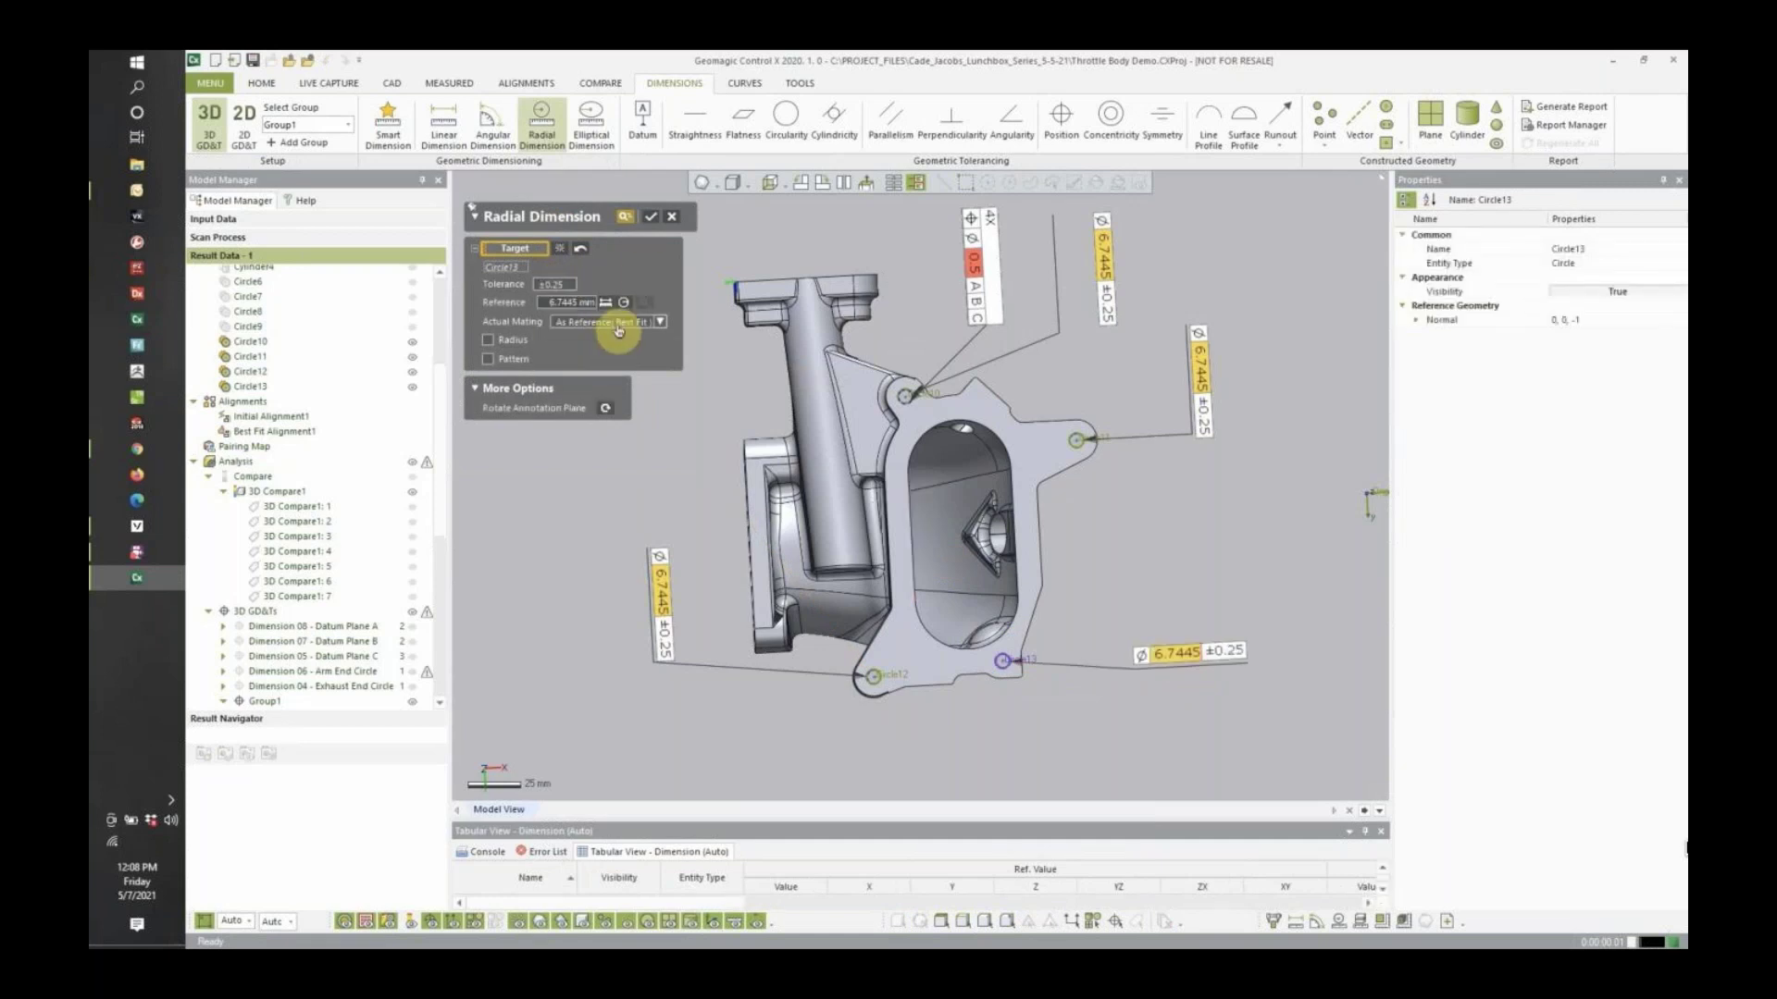
pyautogui.click(647, 220)
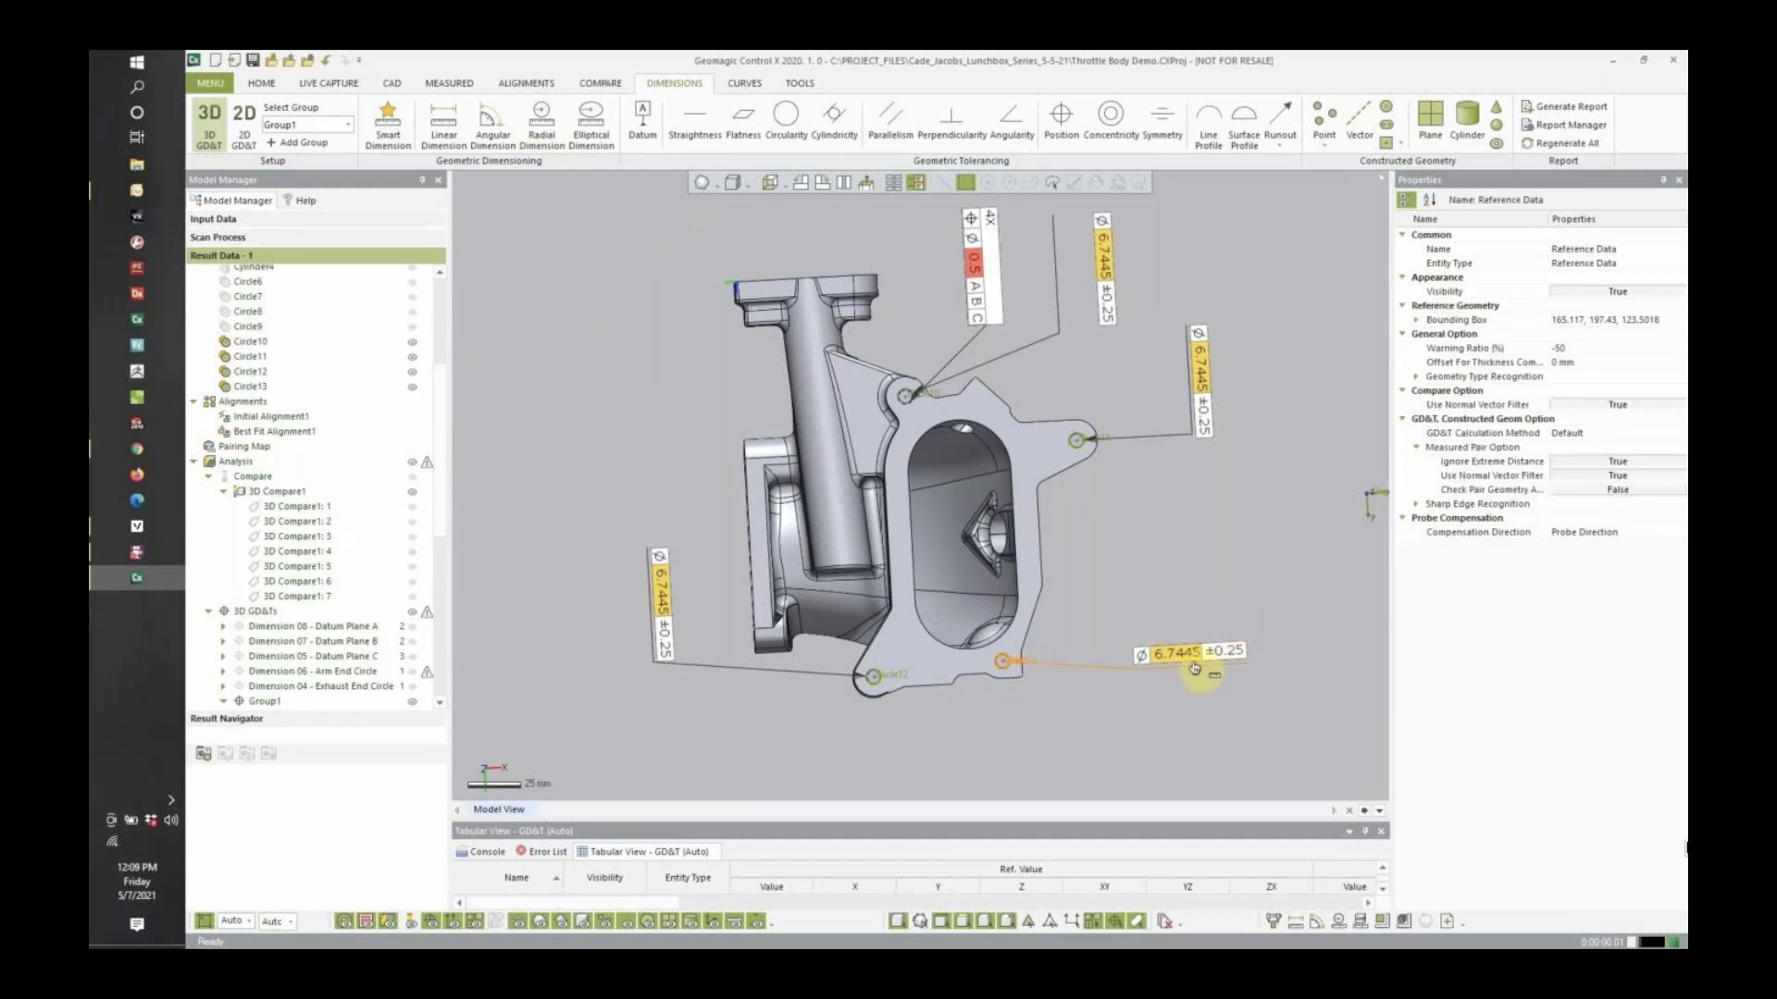
# Drag the Circle13 ⌀6.7445 ±0.25 callout down and left, clear of the part.
pyautogui.moveTo(1102, 595); pyautogui.dragTo(1157, 670, button='right')
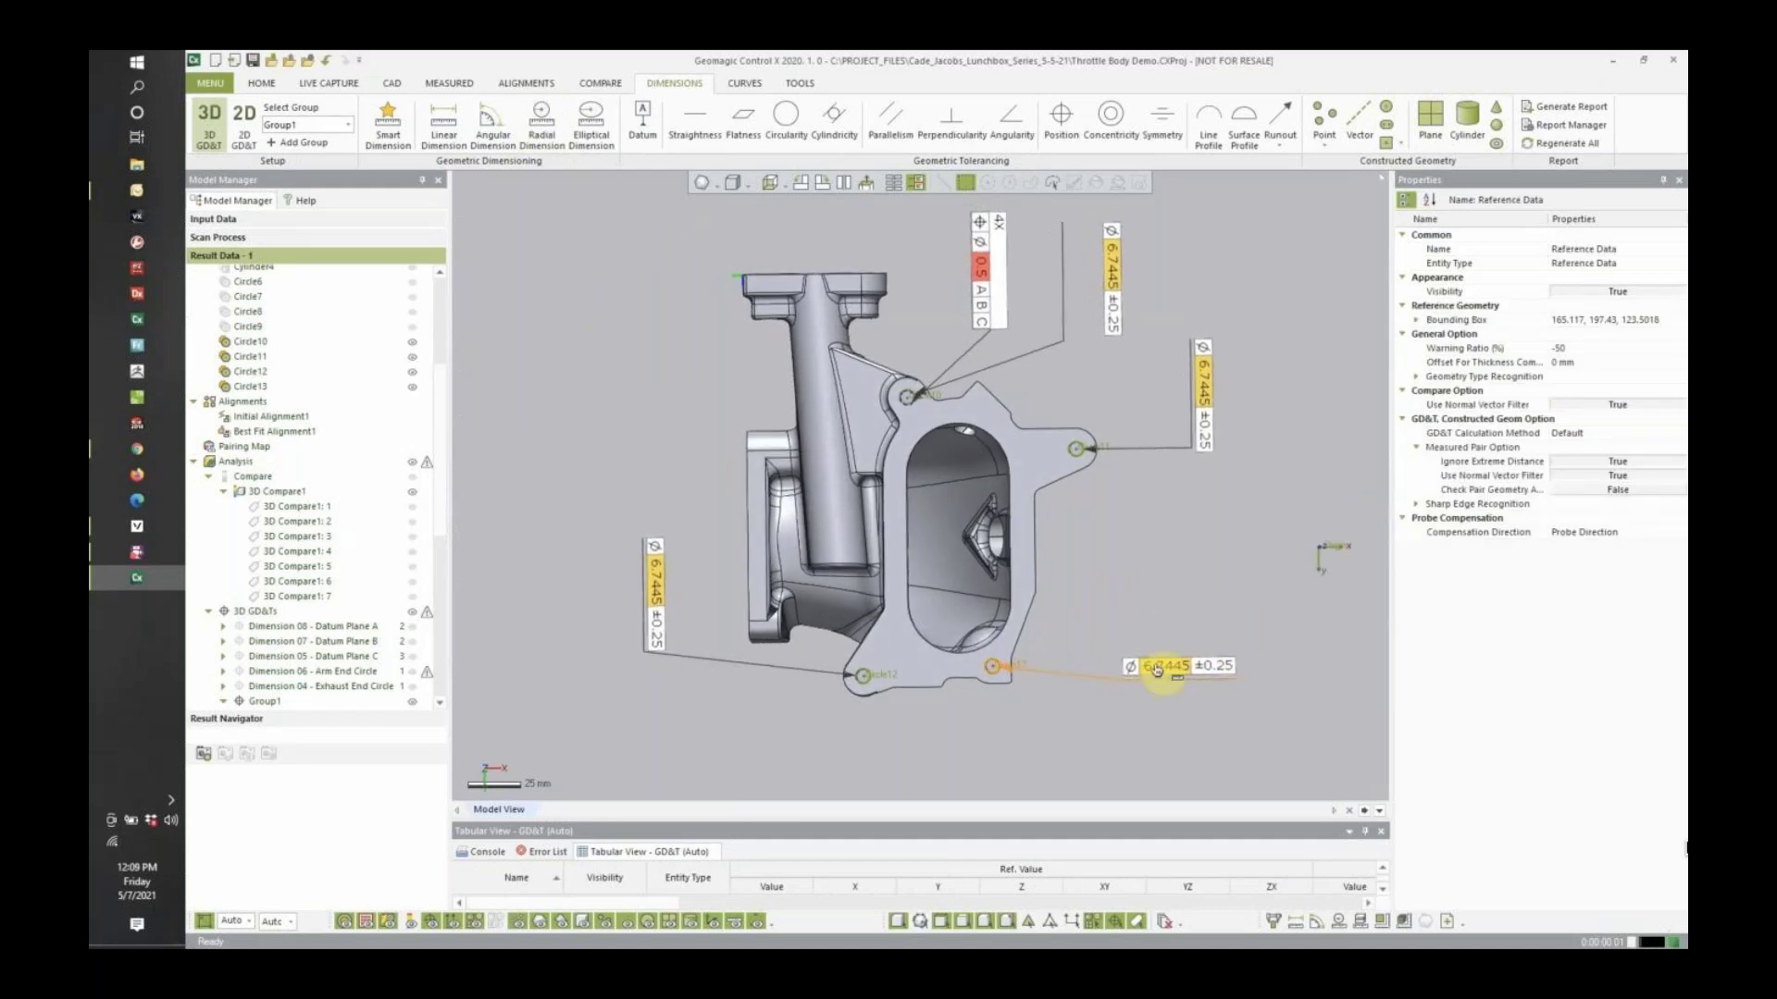
pyautogui.moveTo(1156, 670); pyautogui.dragTo(1099, 687)
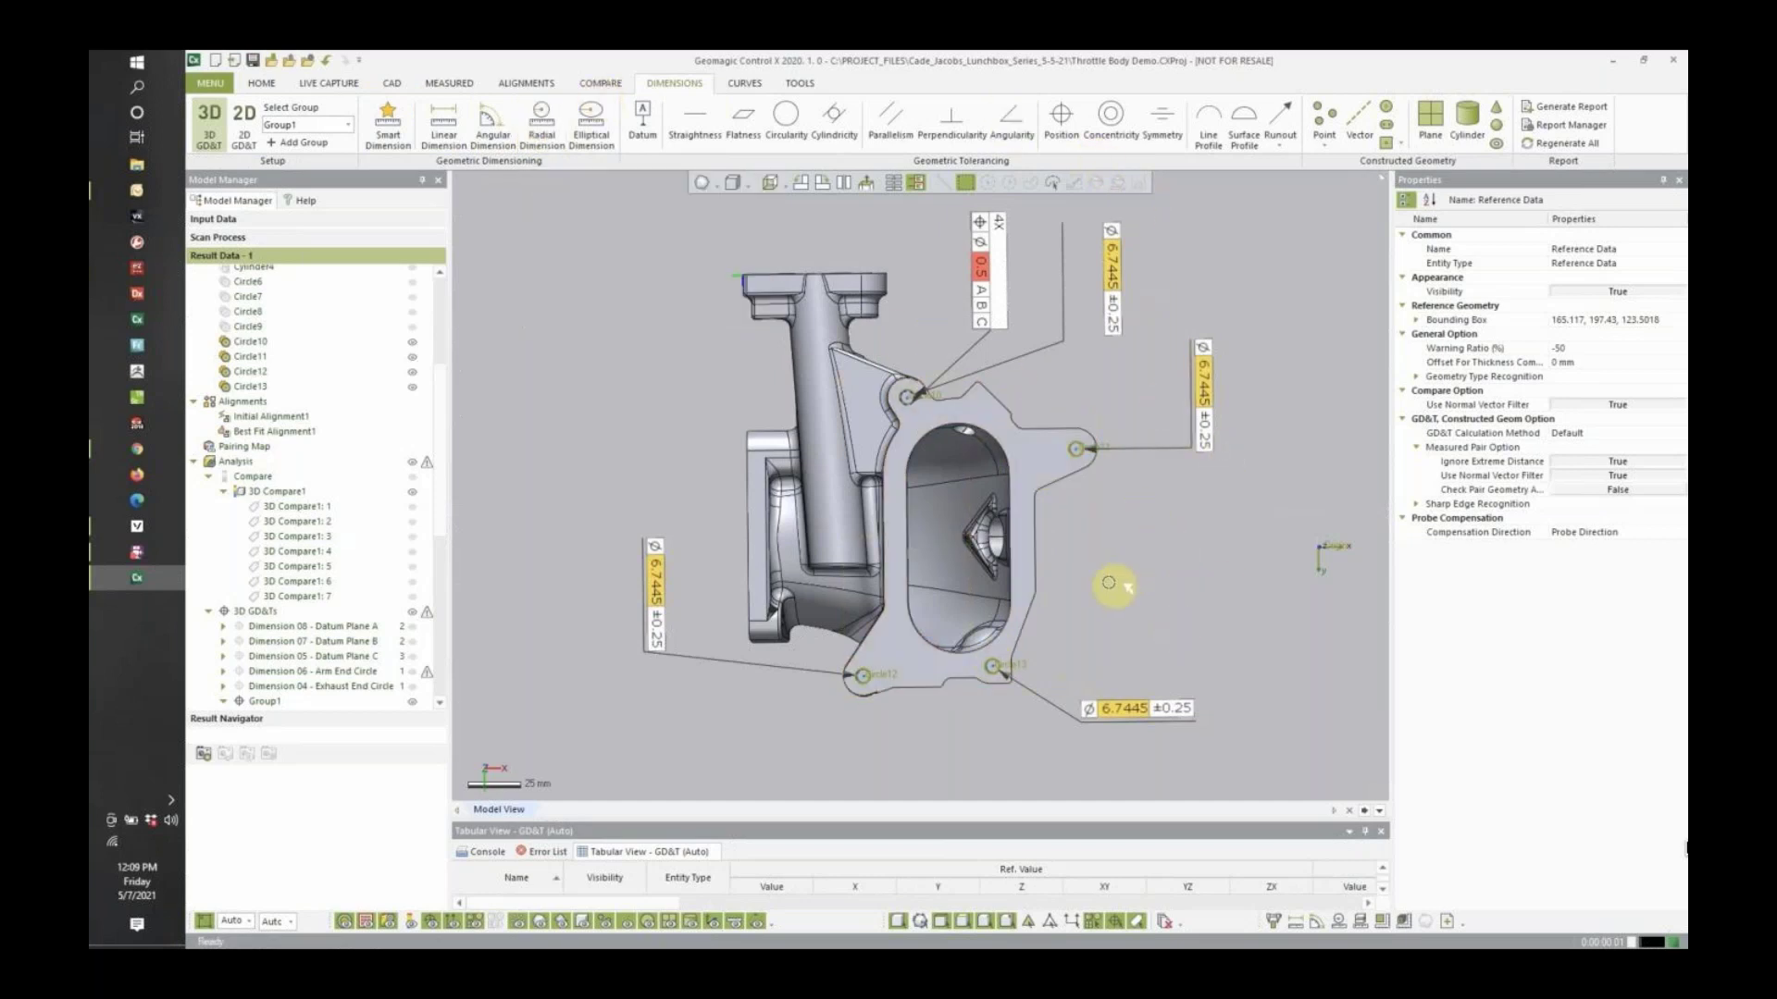
pyautogui.click(796, 90)
# Open the report in Geomagic Report and scroll through the 3D Compare1 and datum plane pages.
pyautogui.click(1194, 120)
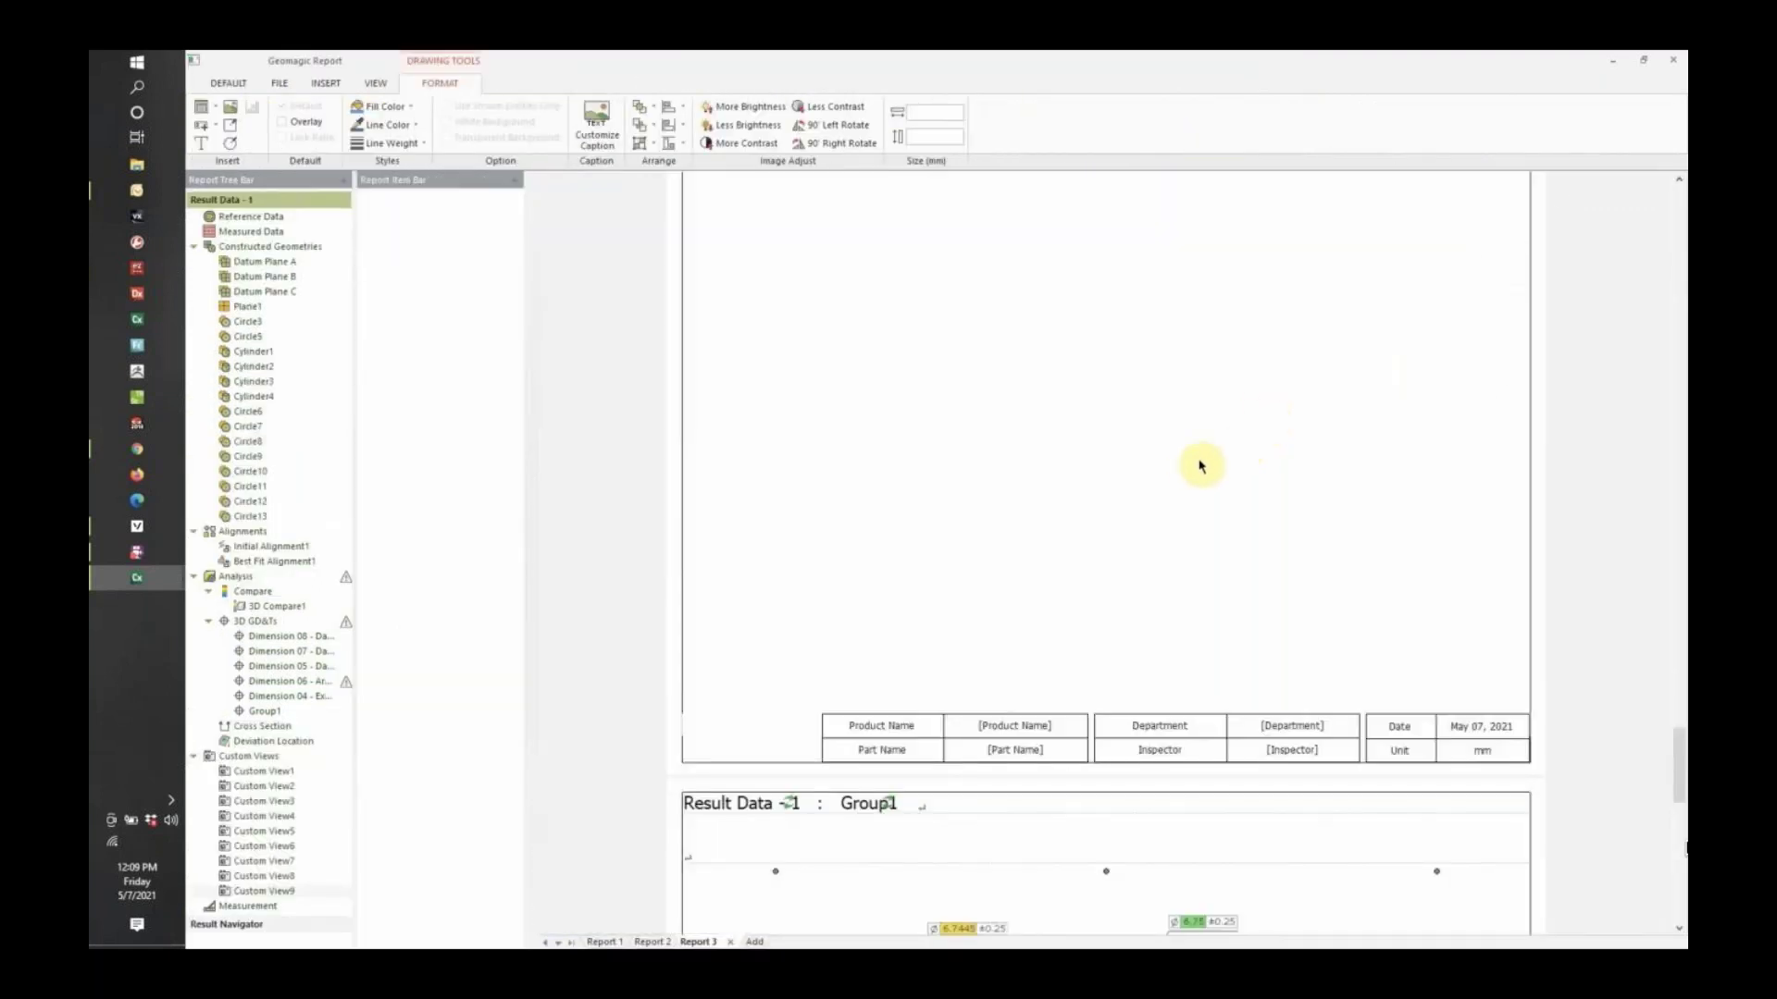
pyautogui.scroll(15, 1200, 466)
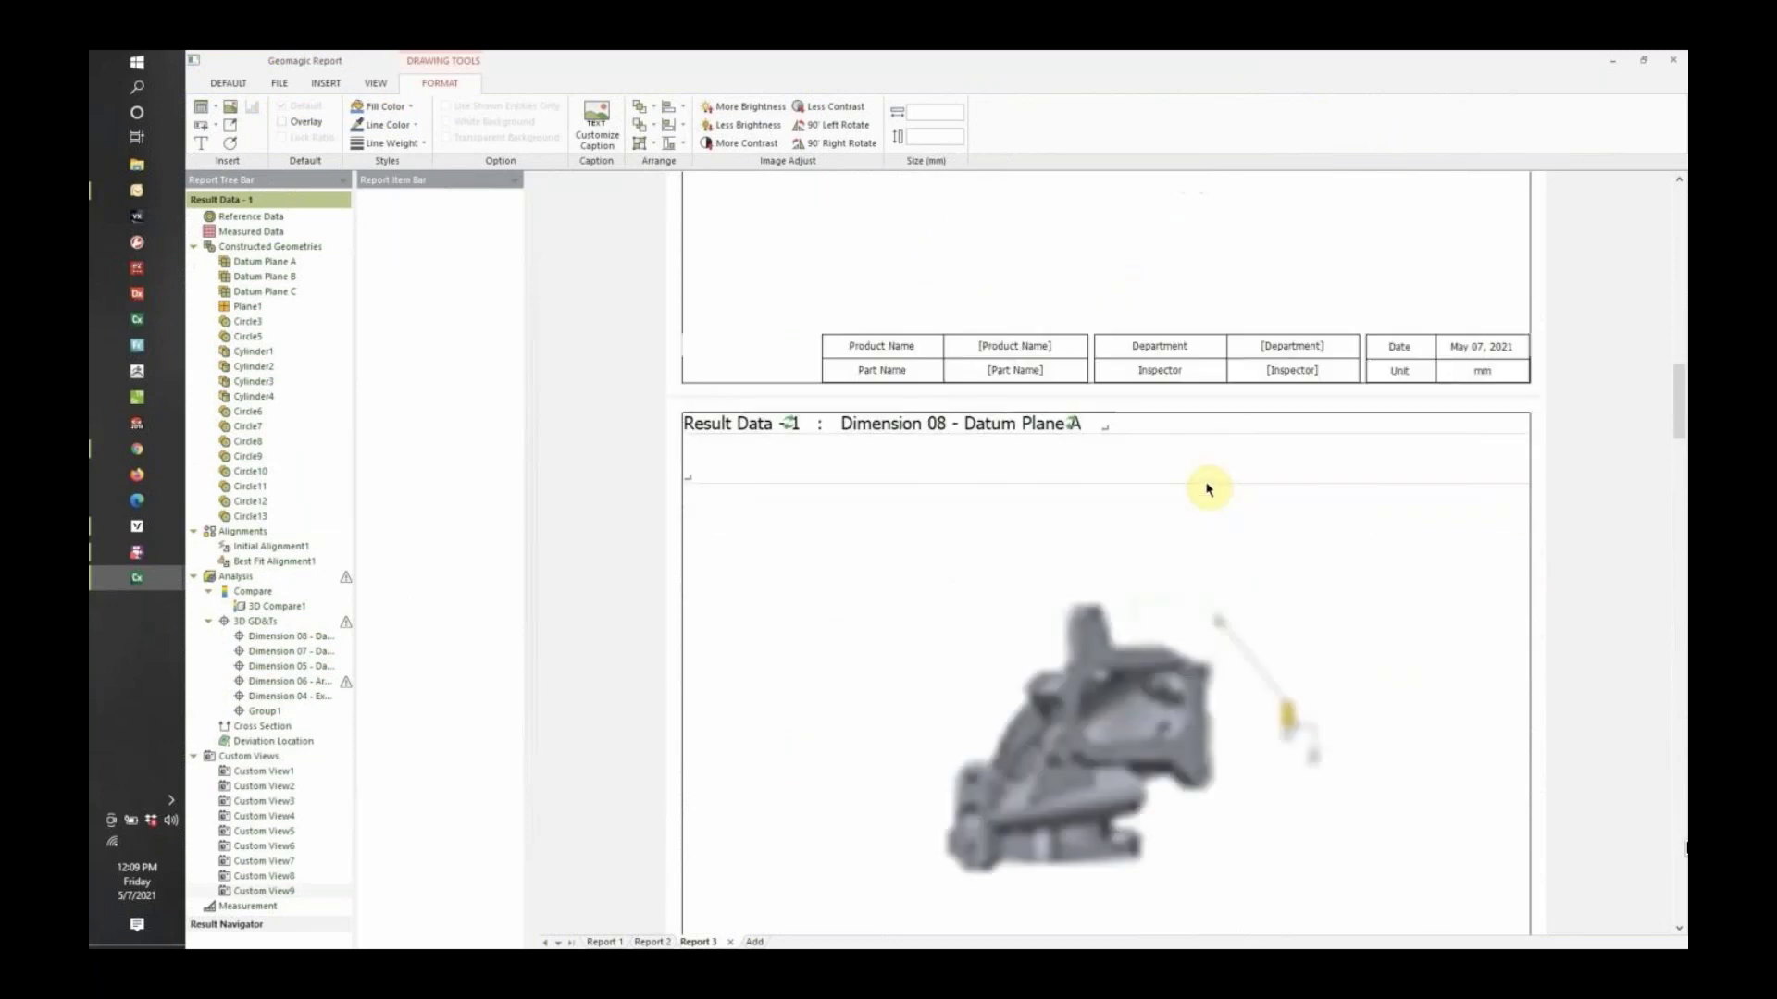
pyautogui.scroll(15, 1207, 488)
pyautogui.scroll(-5, 1208, 489)
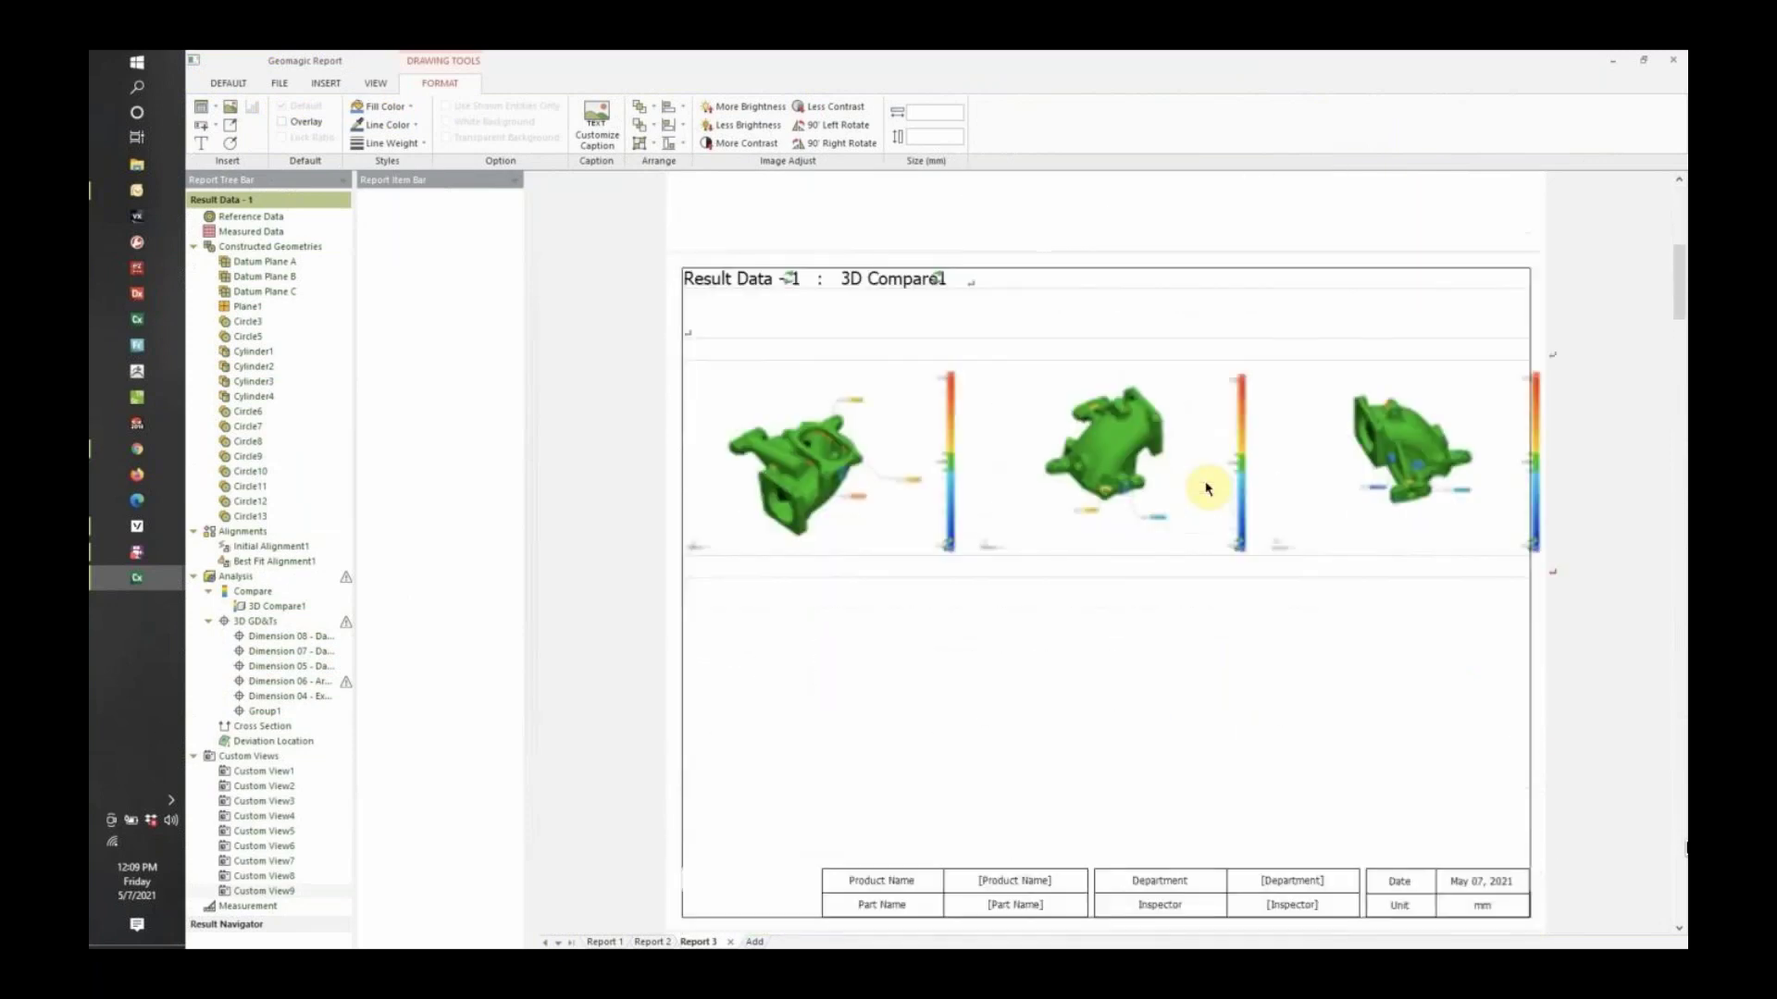
pyautogui.scroll(-4, 1346, 508)
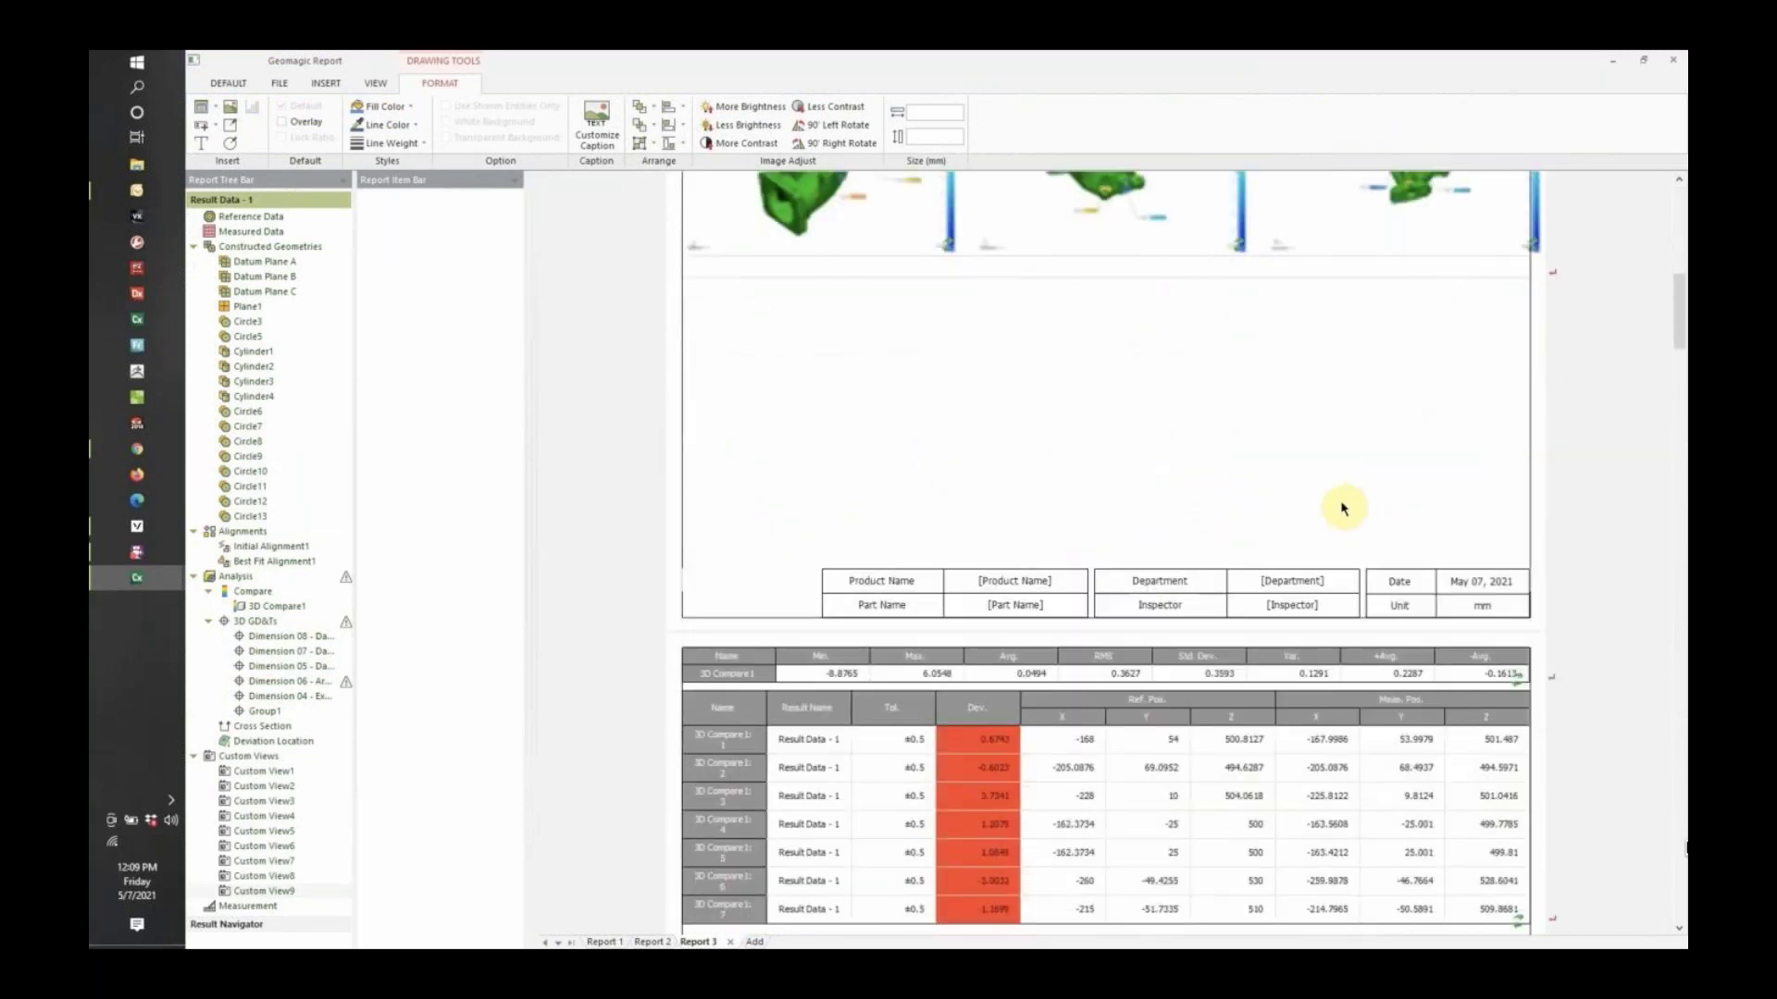
pyautogui.scroll(4, 1337, 504)
pyautogui.scroll(-8, 1171, 426)
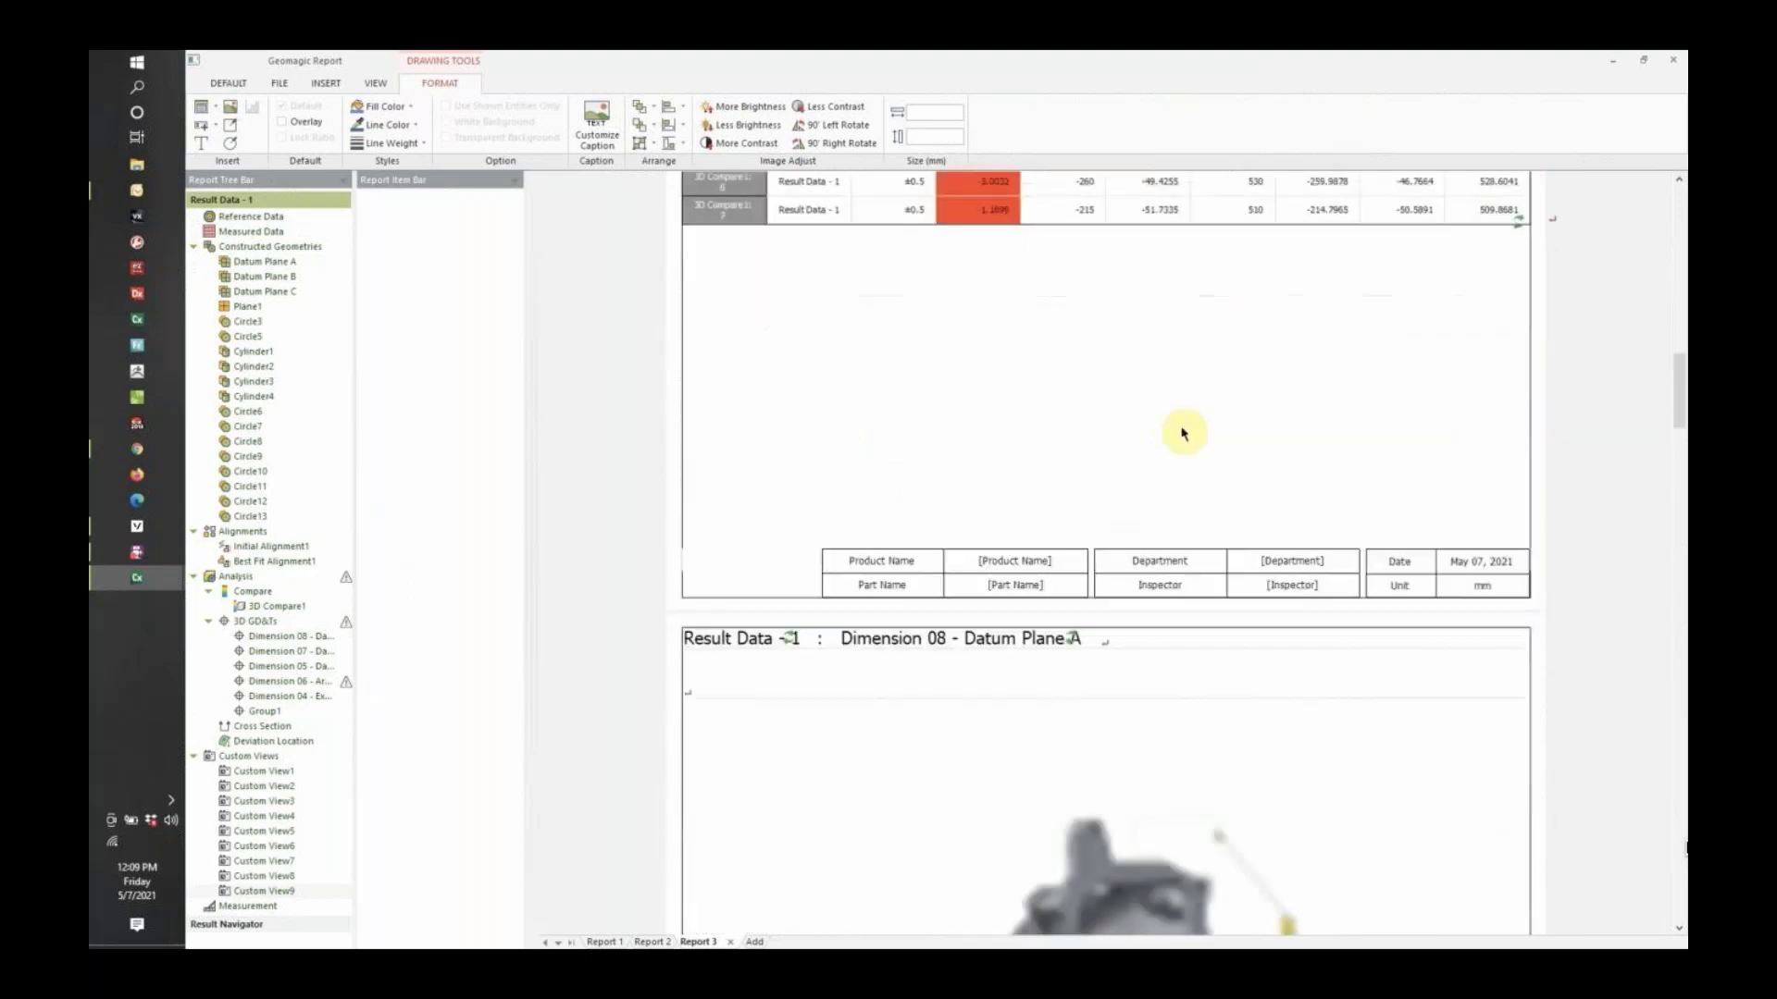
pyautogui.scroll(-4, 1184, 433)
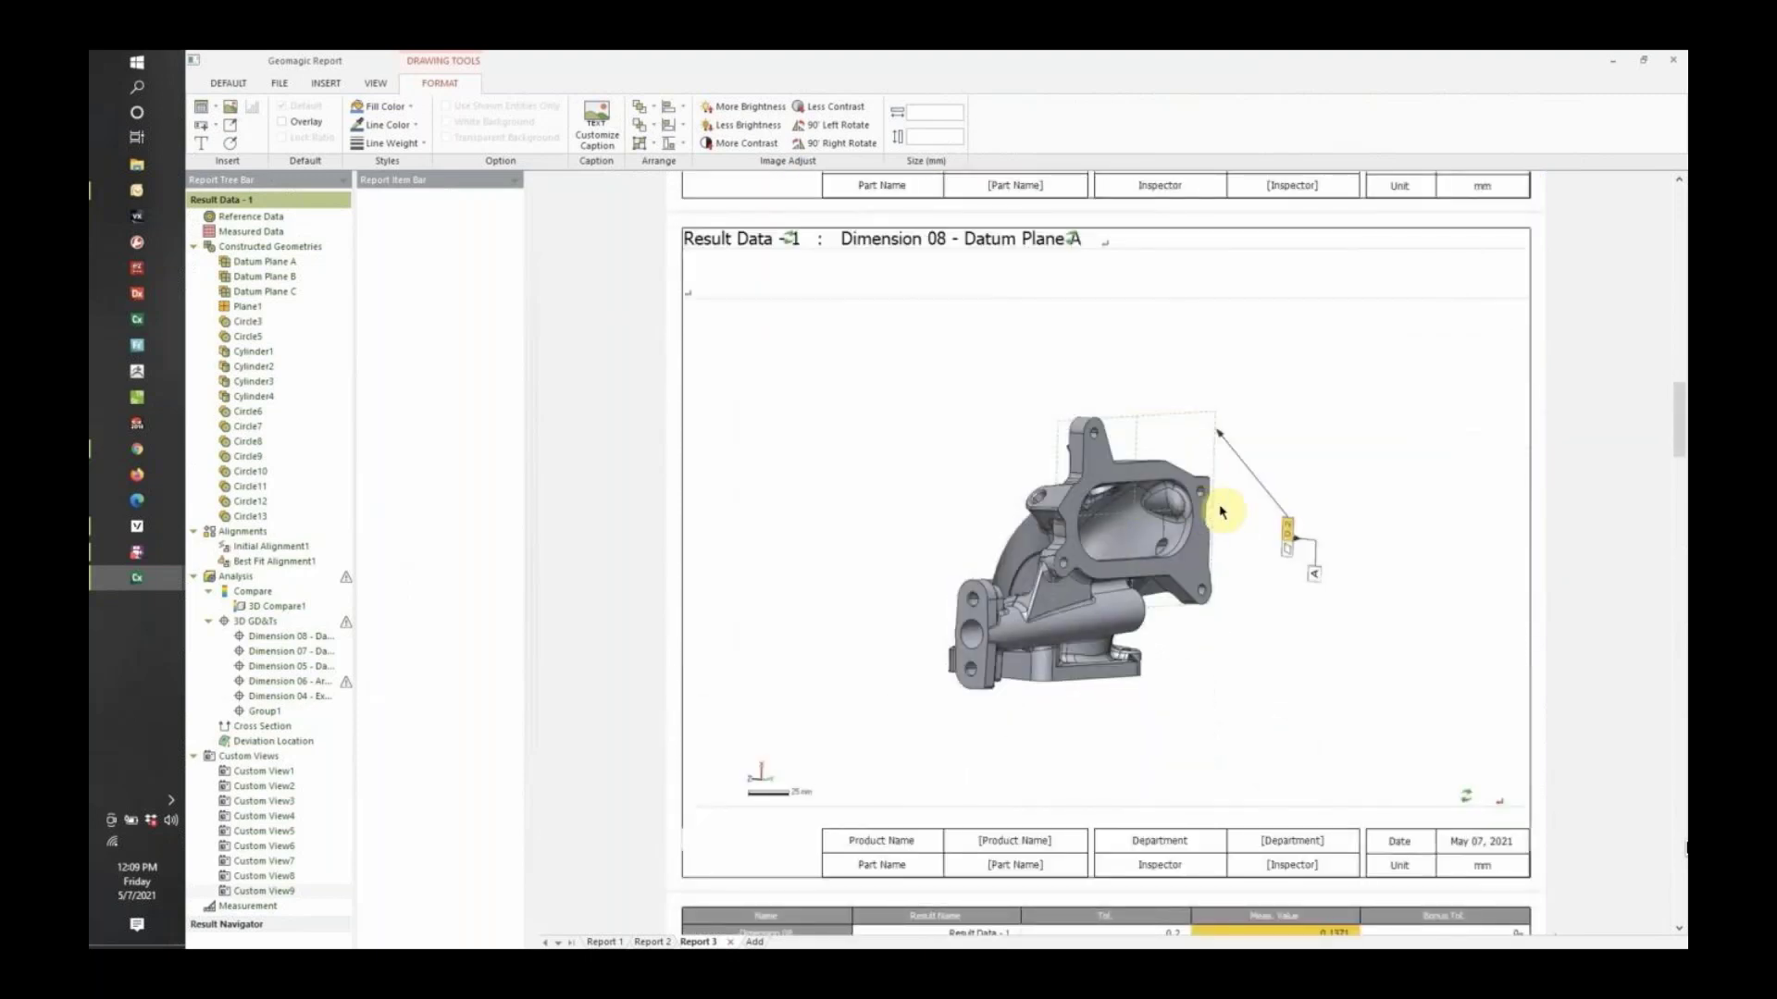
pyautogui.scroll(-1, 1221, 512)
pyautogui.scroll(-5, 1285, 506)
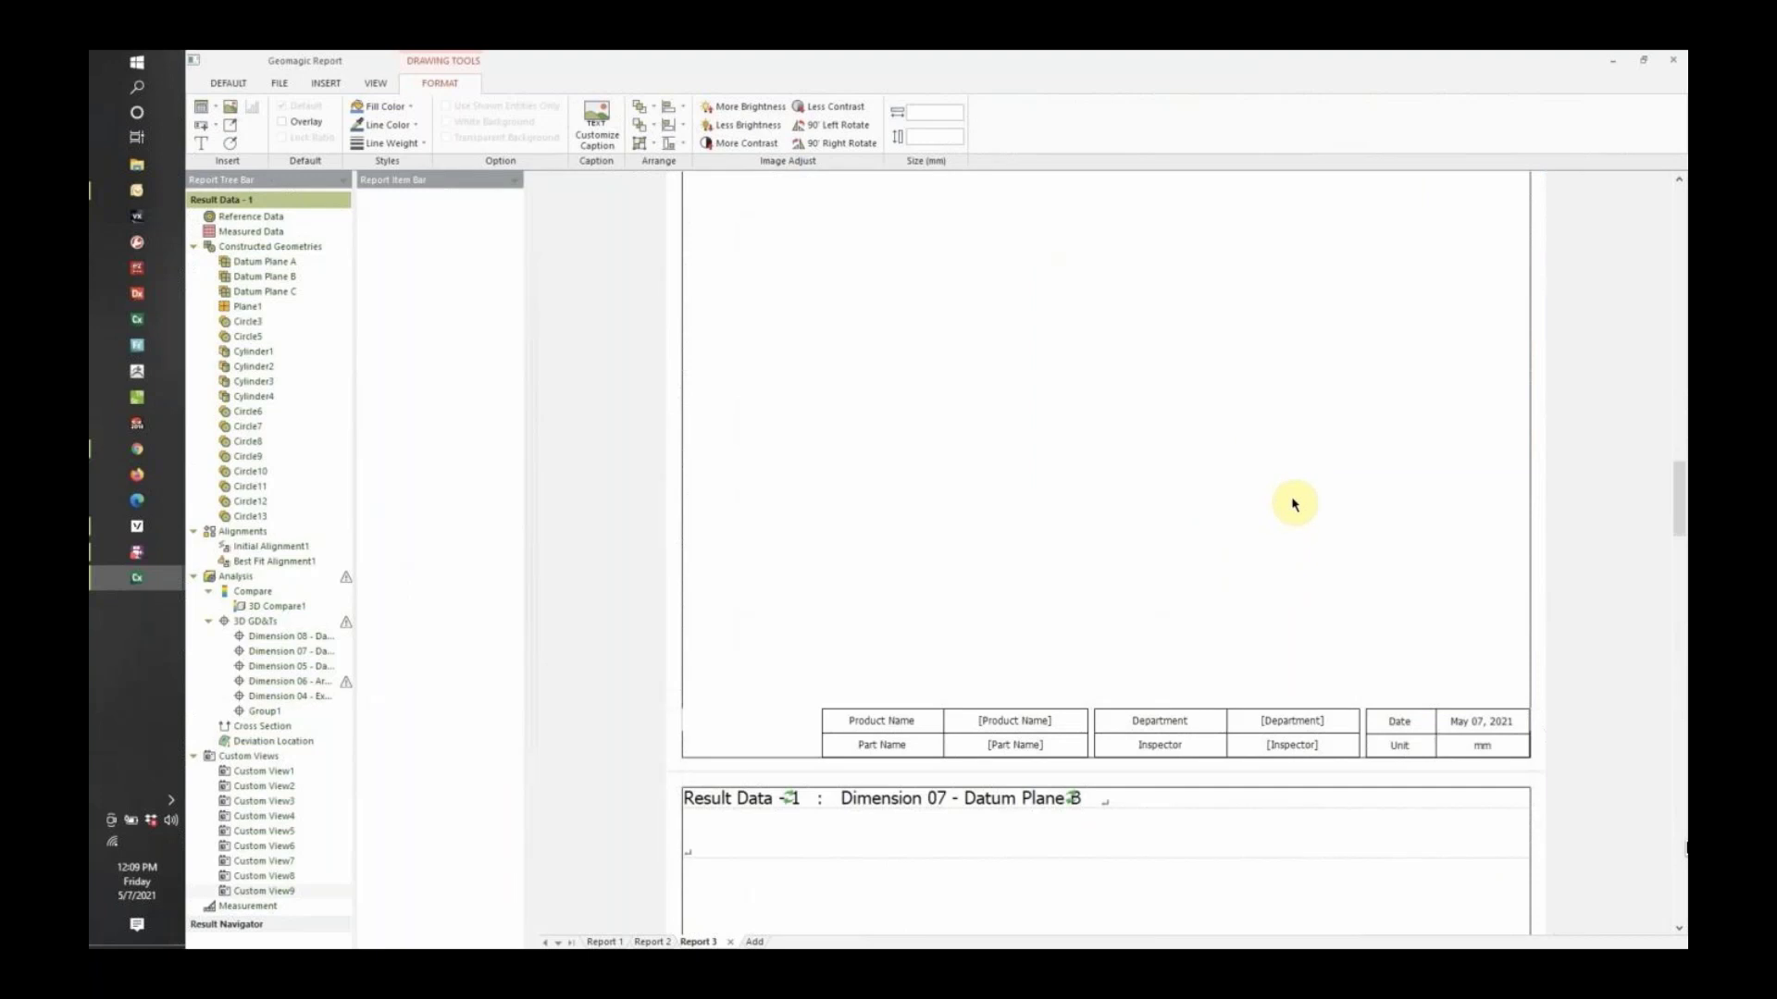
pyautogui.scroll(-10, 1300, 566)
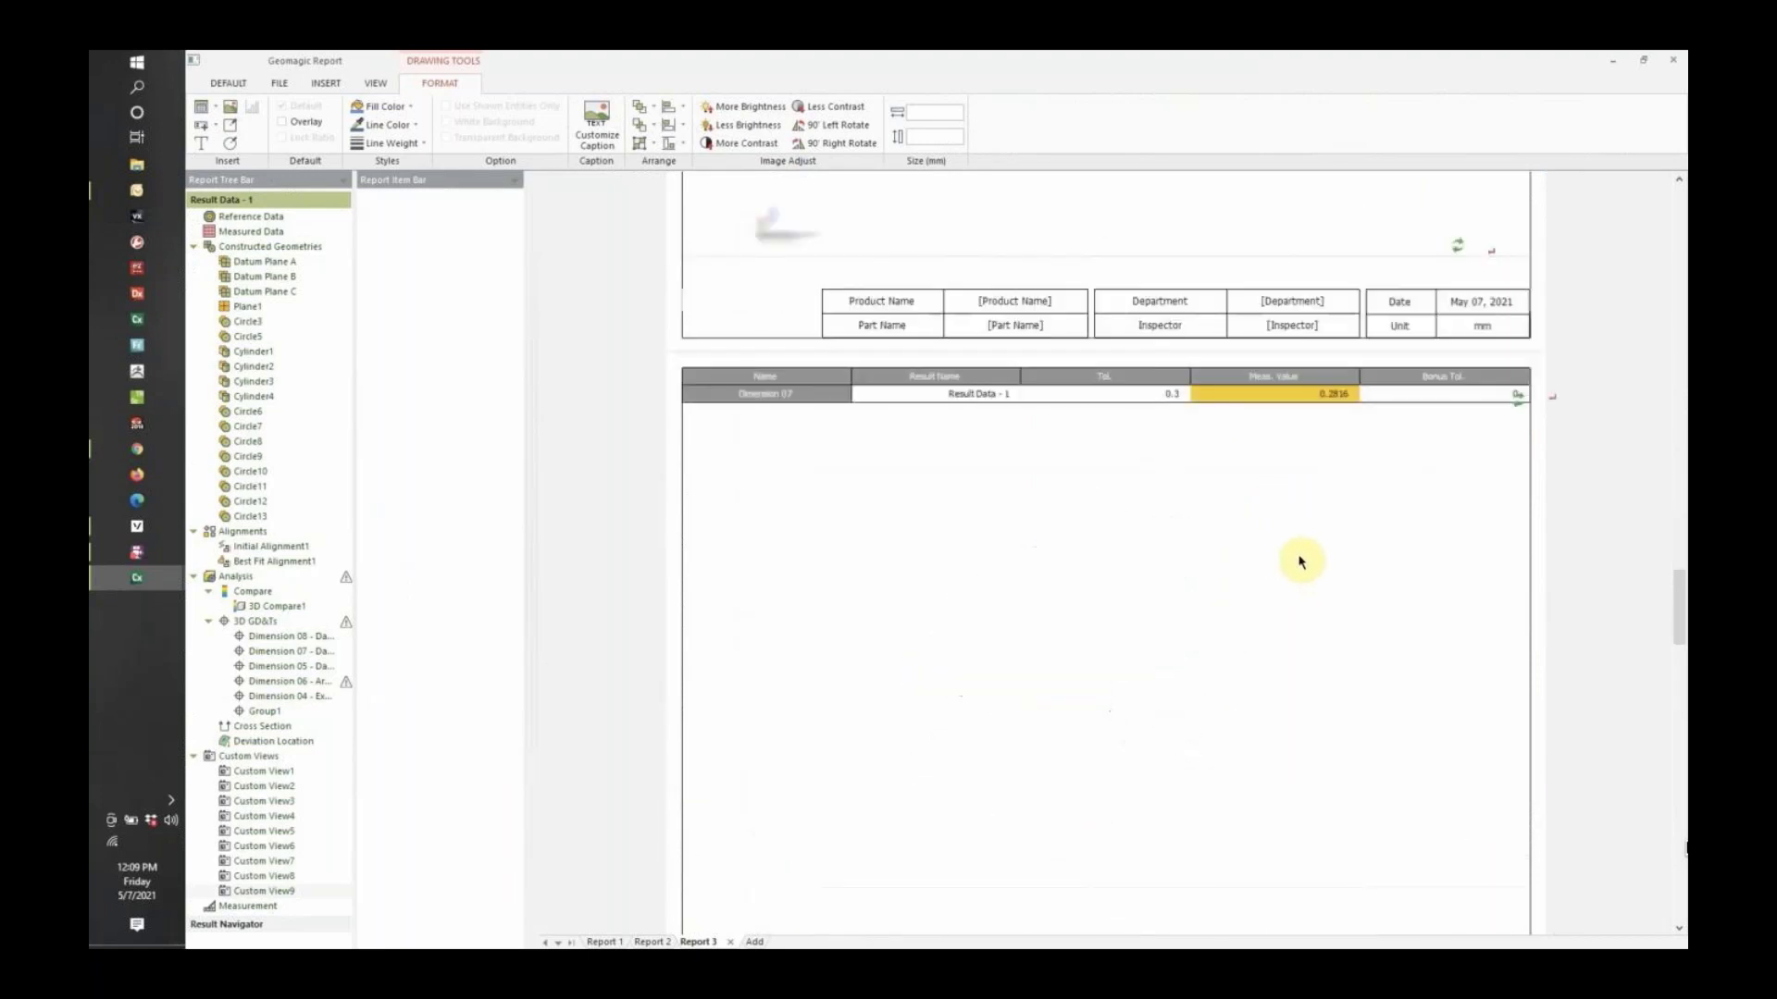
pyautogui.scroll(-3, 1300, 561)
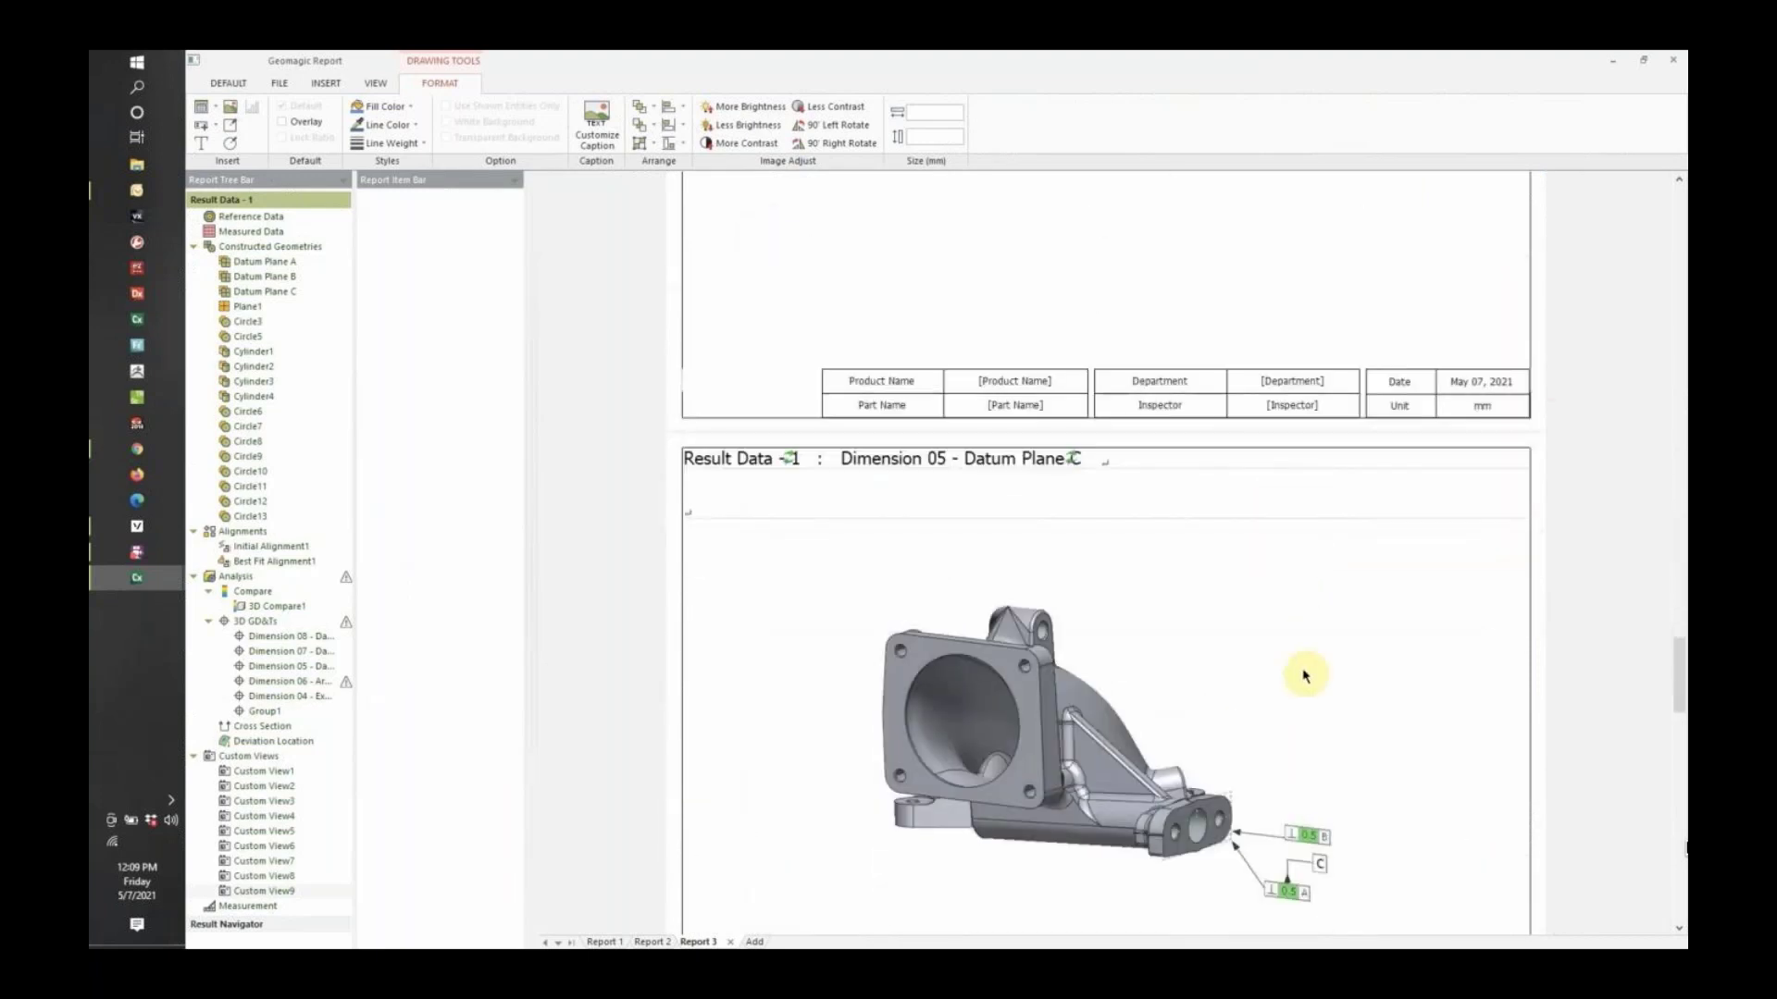
pyautogui.scroll(-8, 1258, 629)
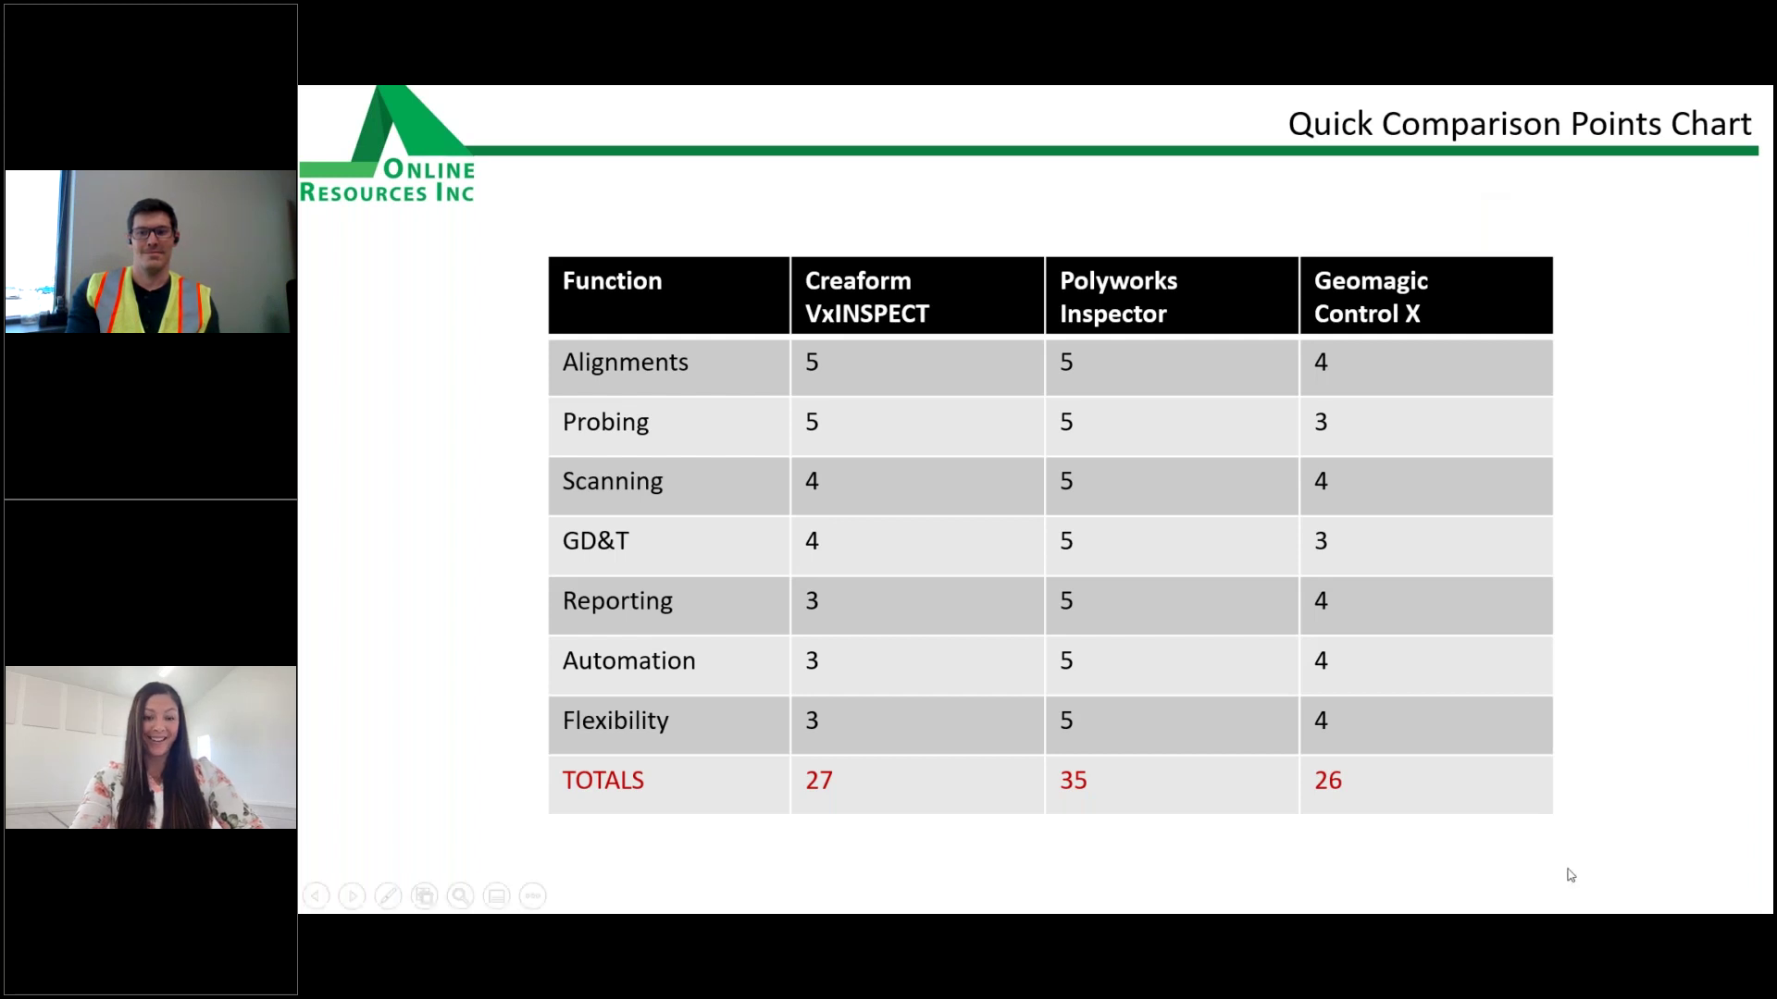
# Advance the slideshow to the Online Resources Inc contact slide.
pyautogui.press('Right')
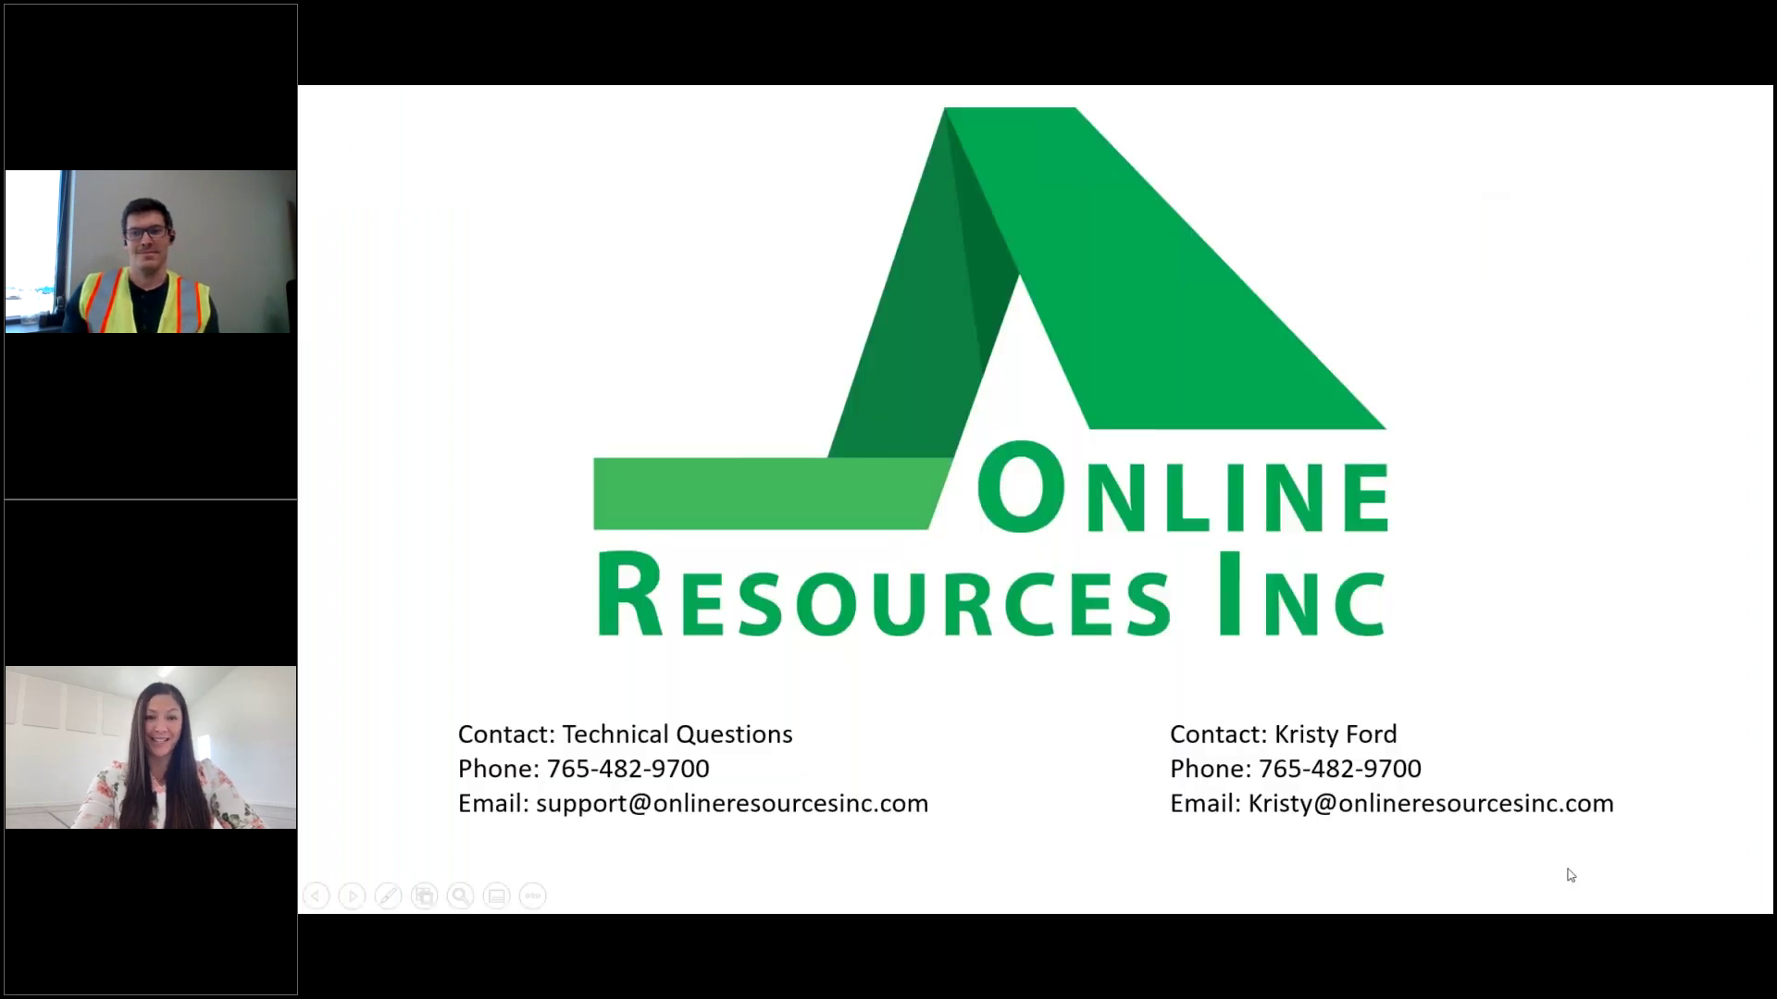